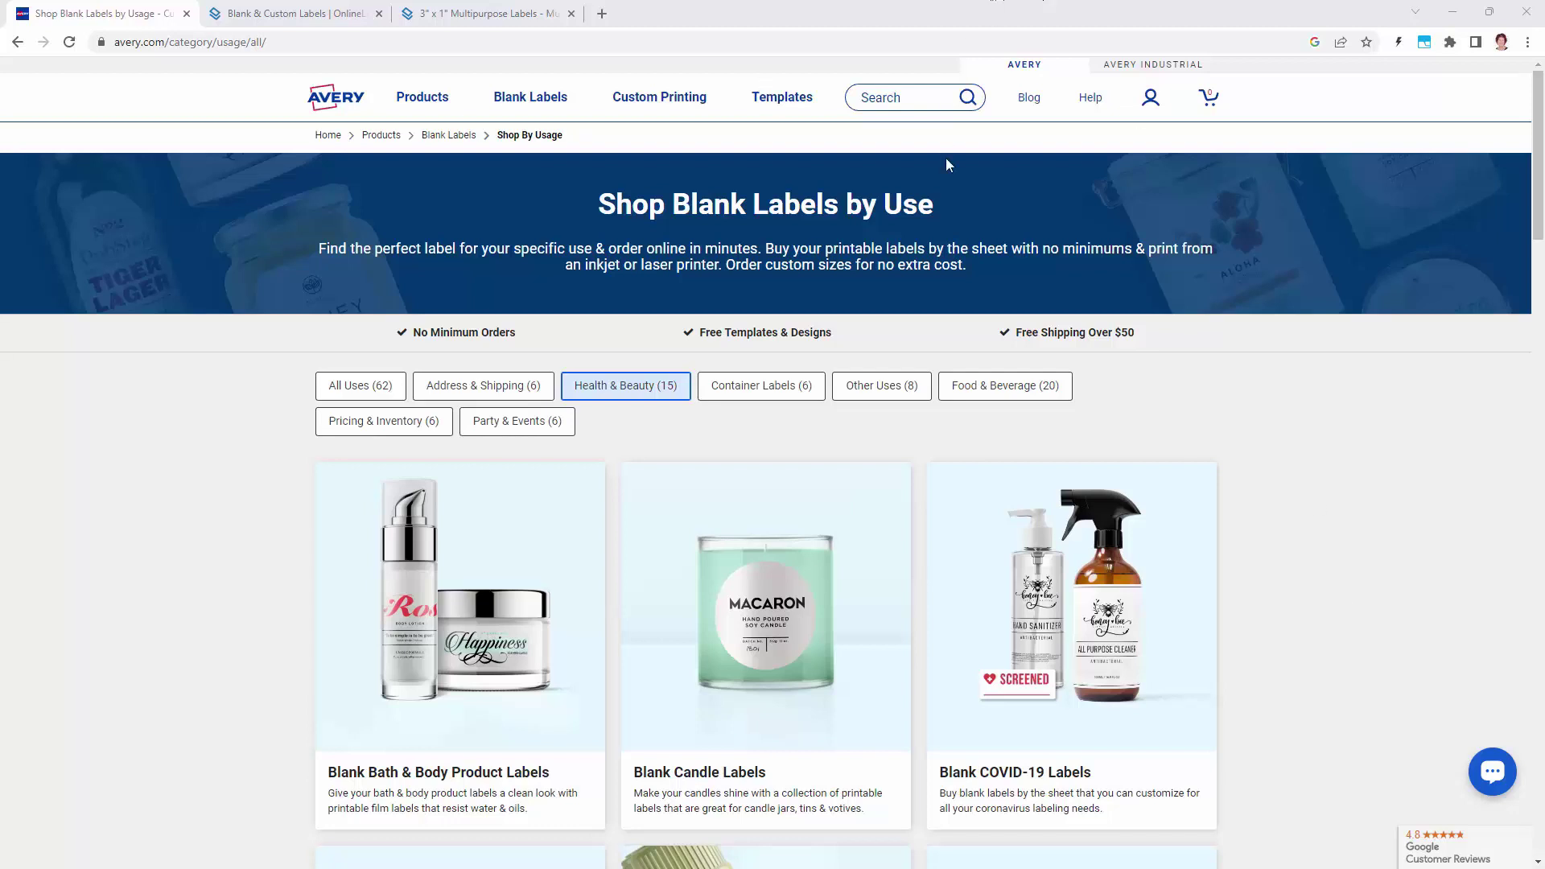
Examine the Health & Beauty label categories on Avery's Shop Blank Labels by Use page.
scroll(1303, 471, down, 4)
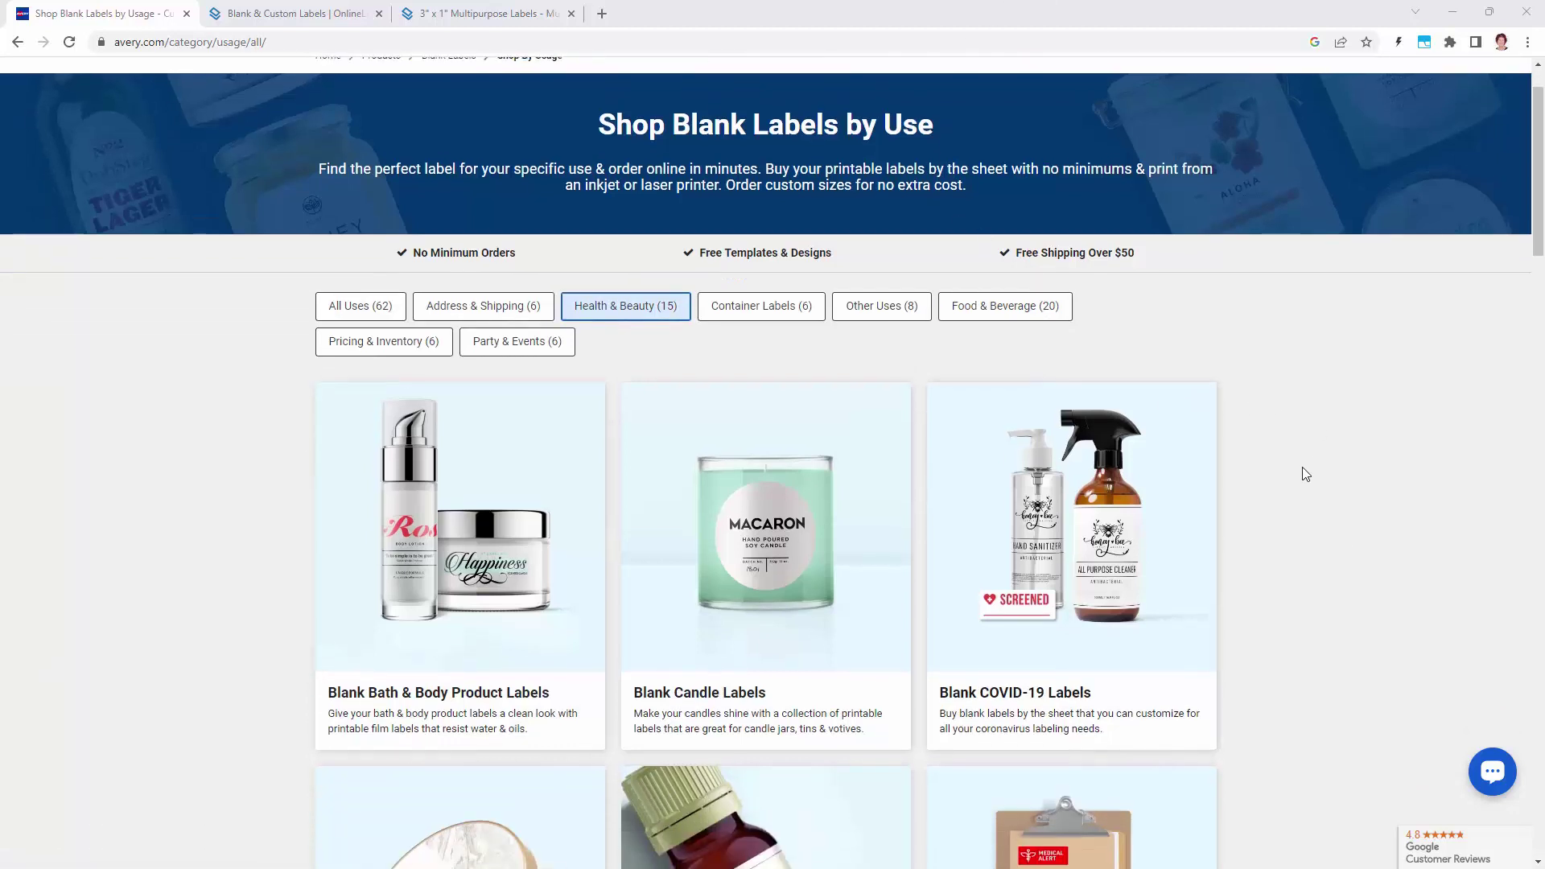
scroll(1305, 474, down, 9)
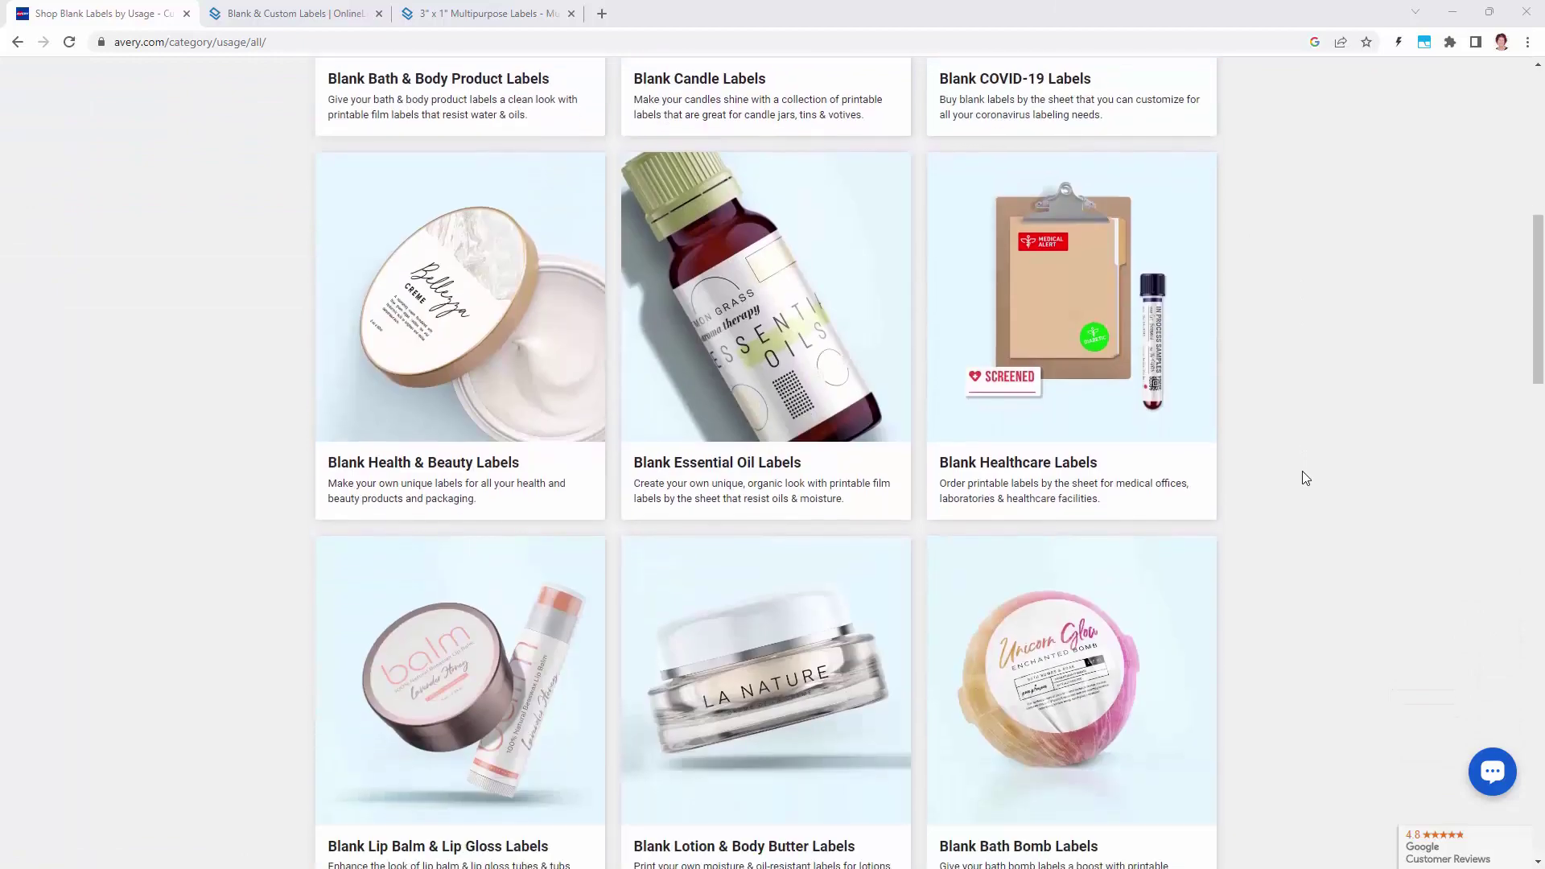
scroll(1304, 476, up, 13)
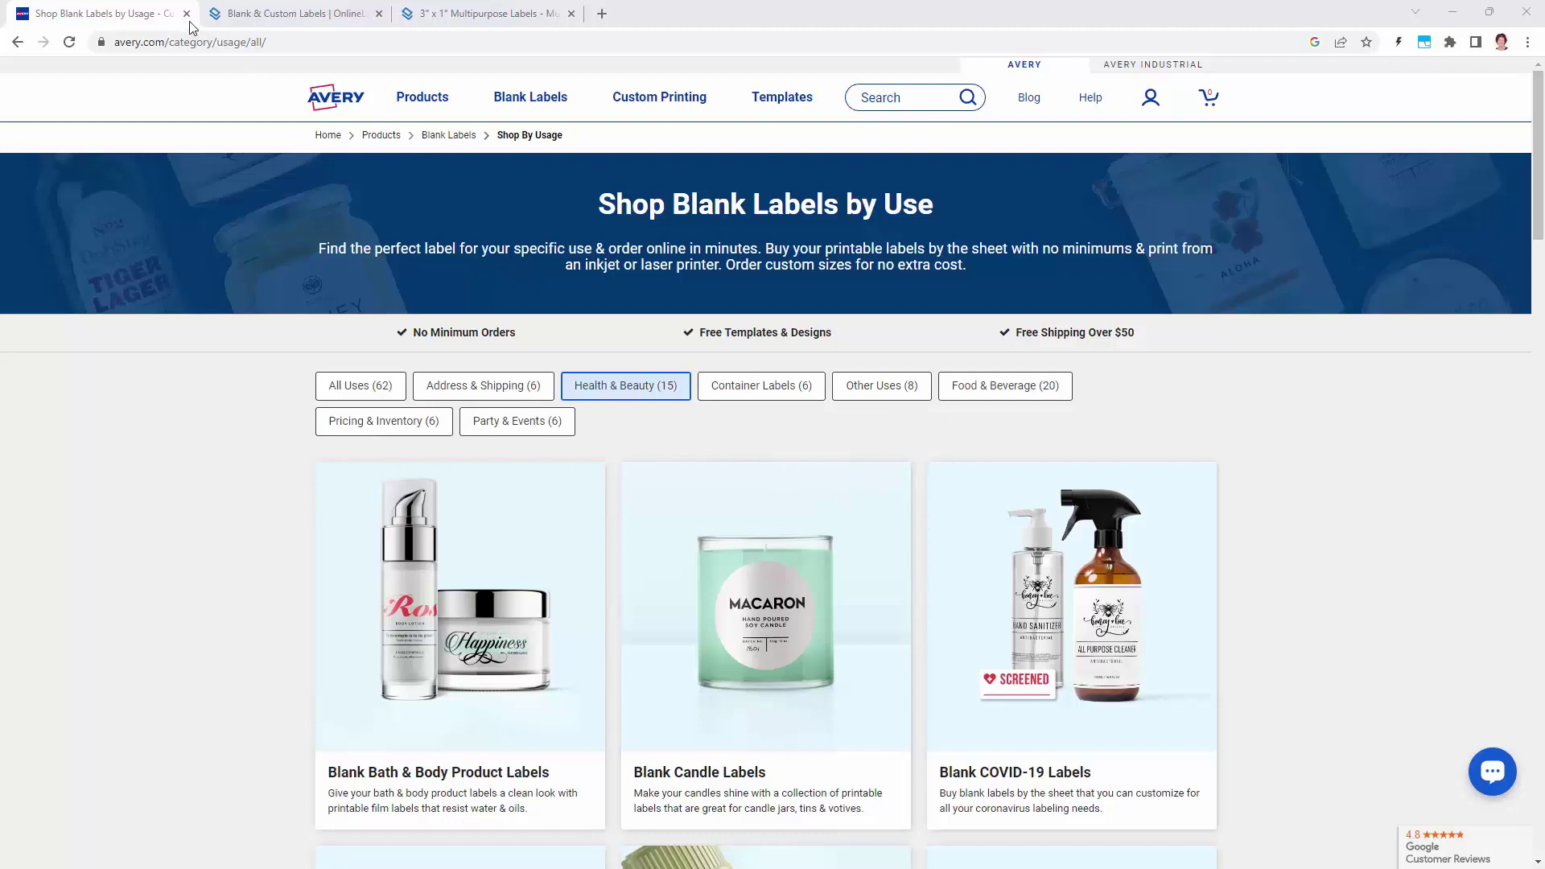
Review the full specifications of the OL1115WJ 3" x 1" labels on OnlineLabels, including the Same Size As section.
click(249, 15)
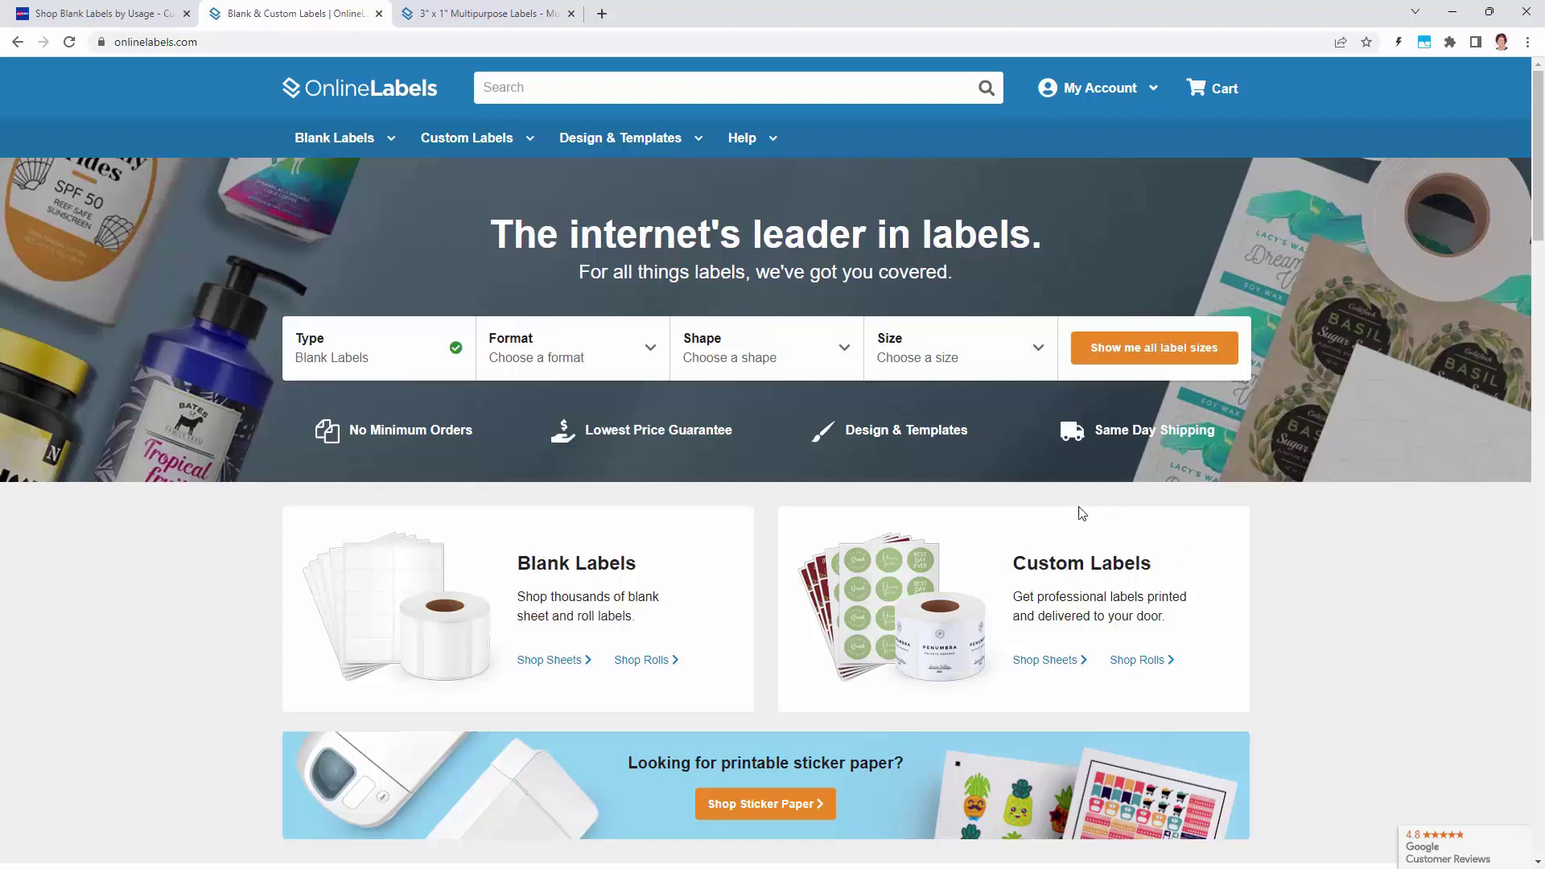
click(461, 14)
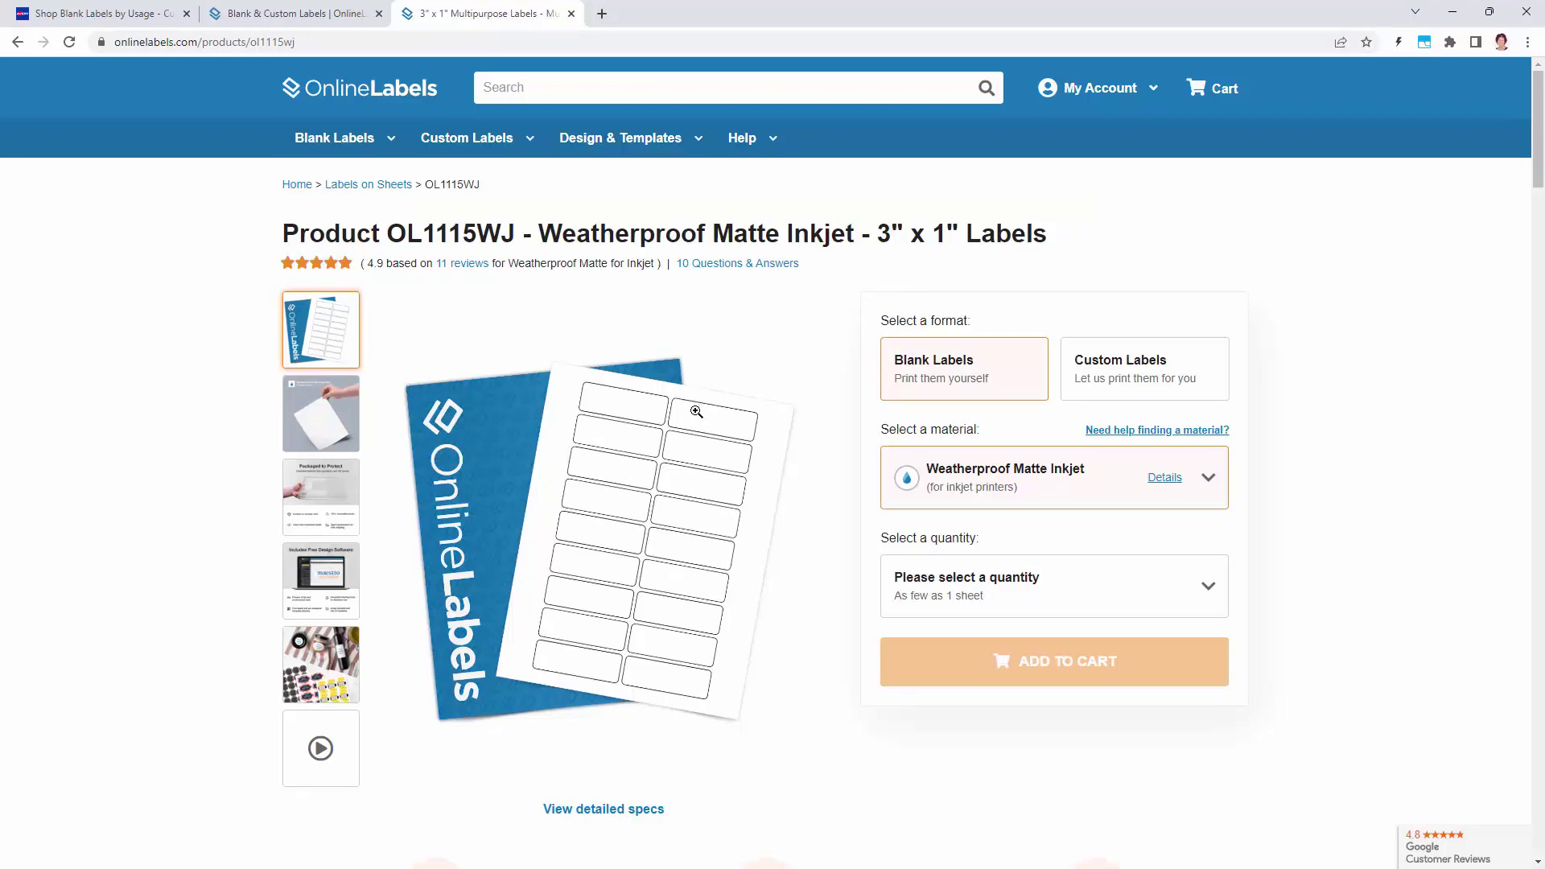
scroll(651, 370, down, 1)
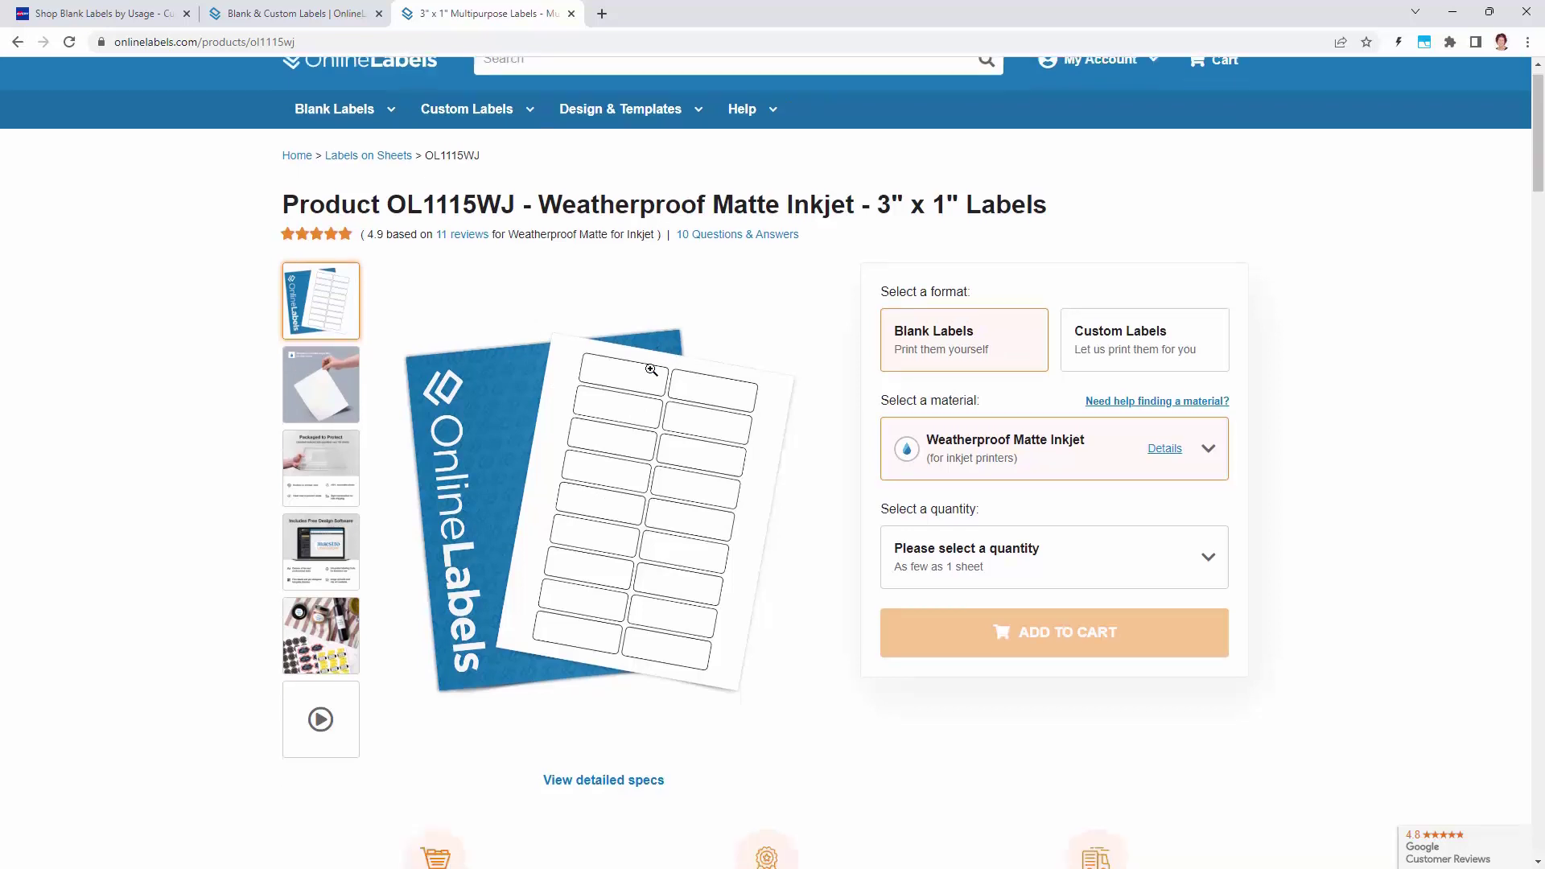
scroll(651, 369, down, 5)
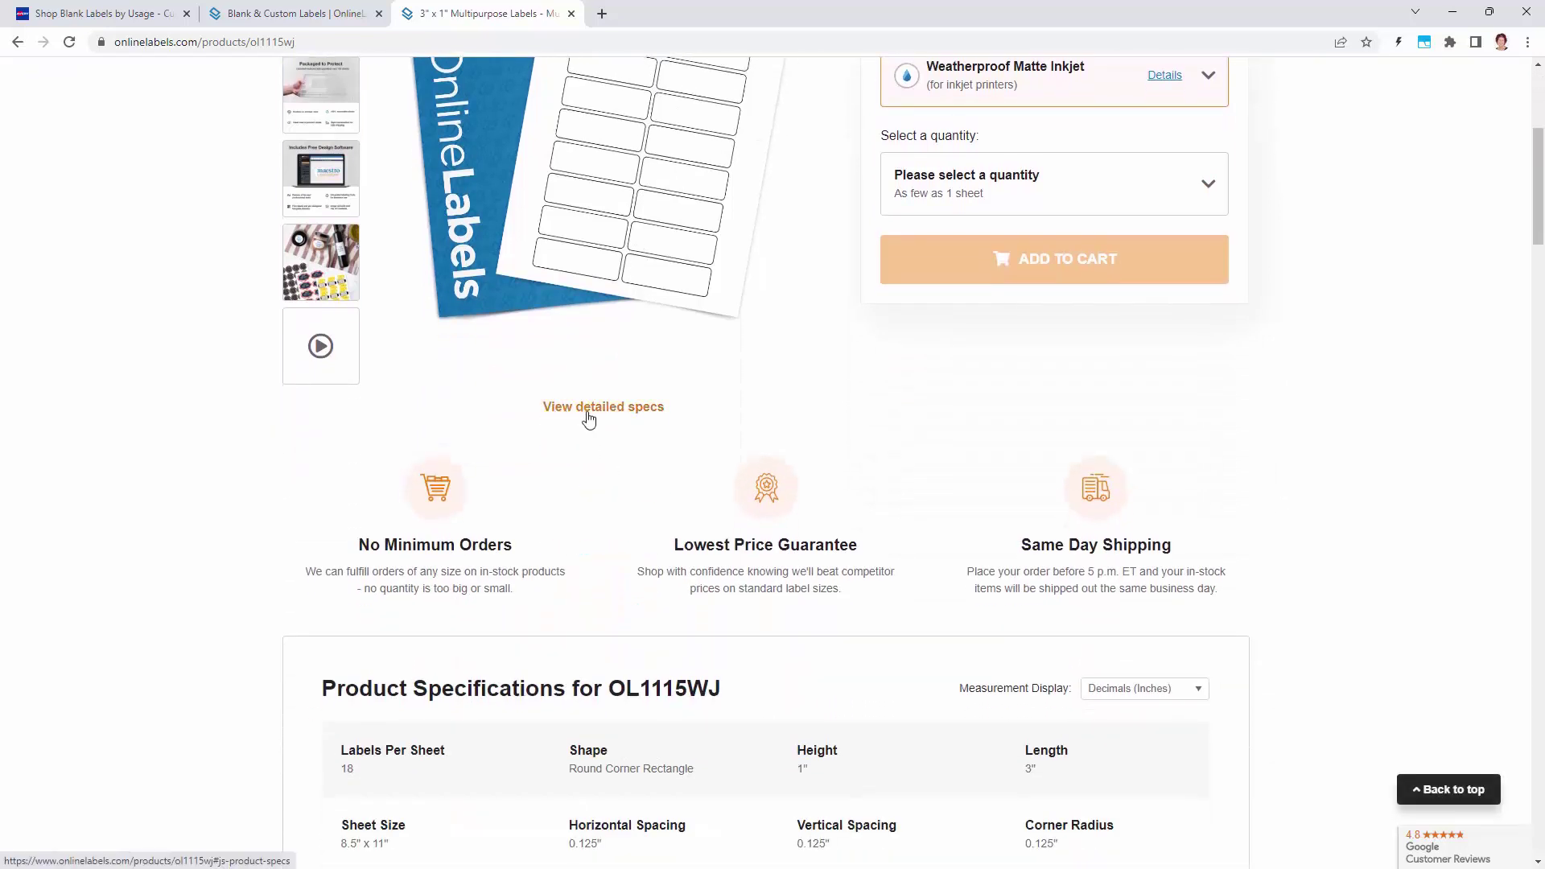
click(588, 418)
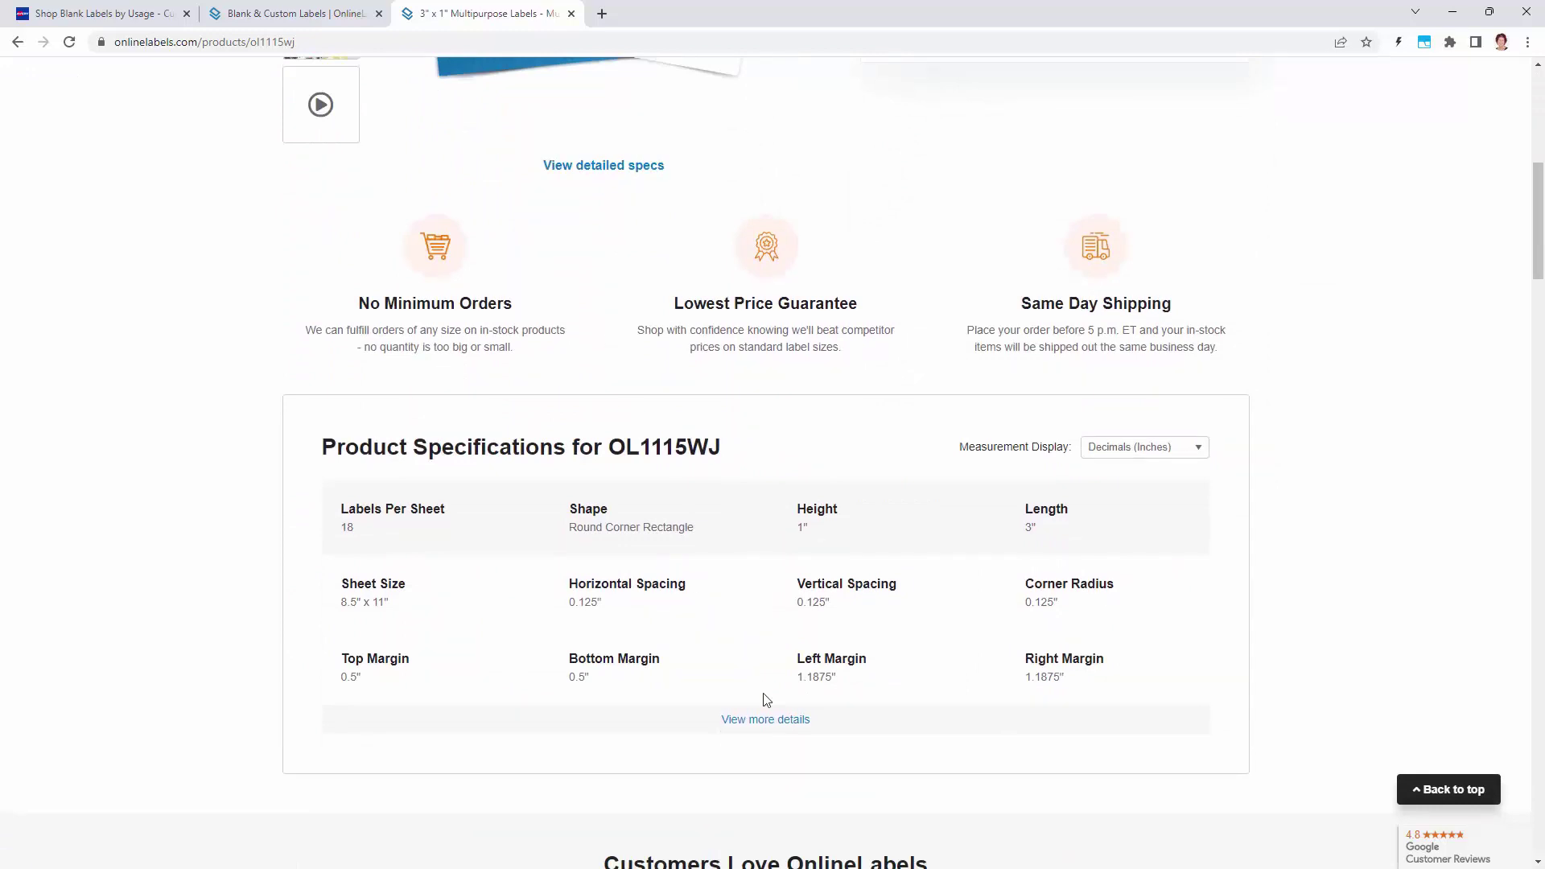
click(752, 720)
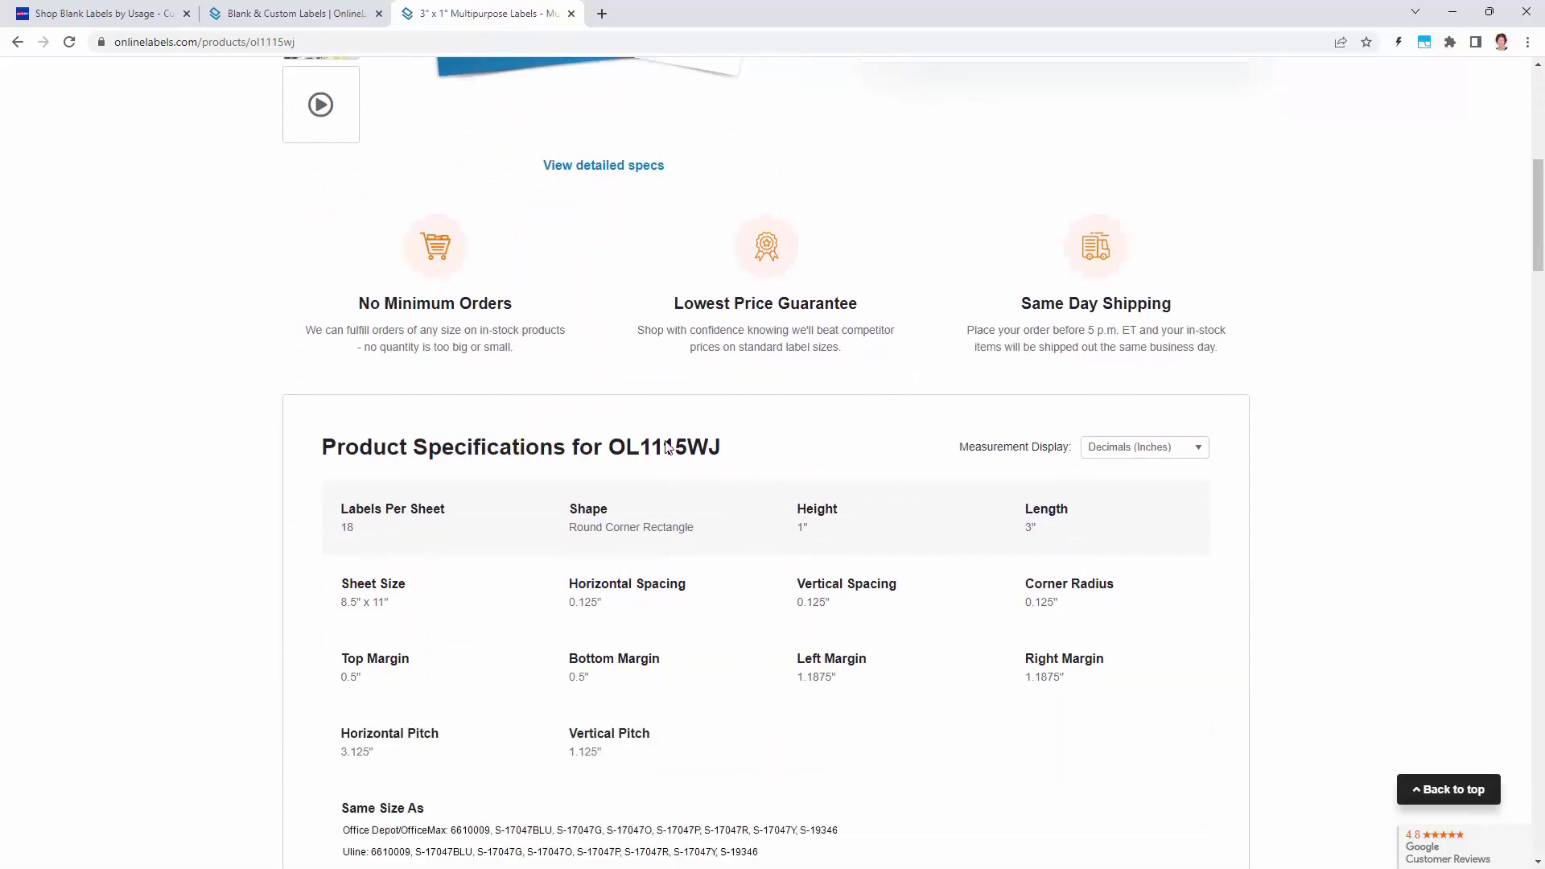
scroll(667, 448, down, 2)
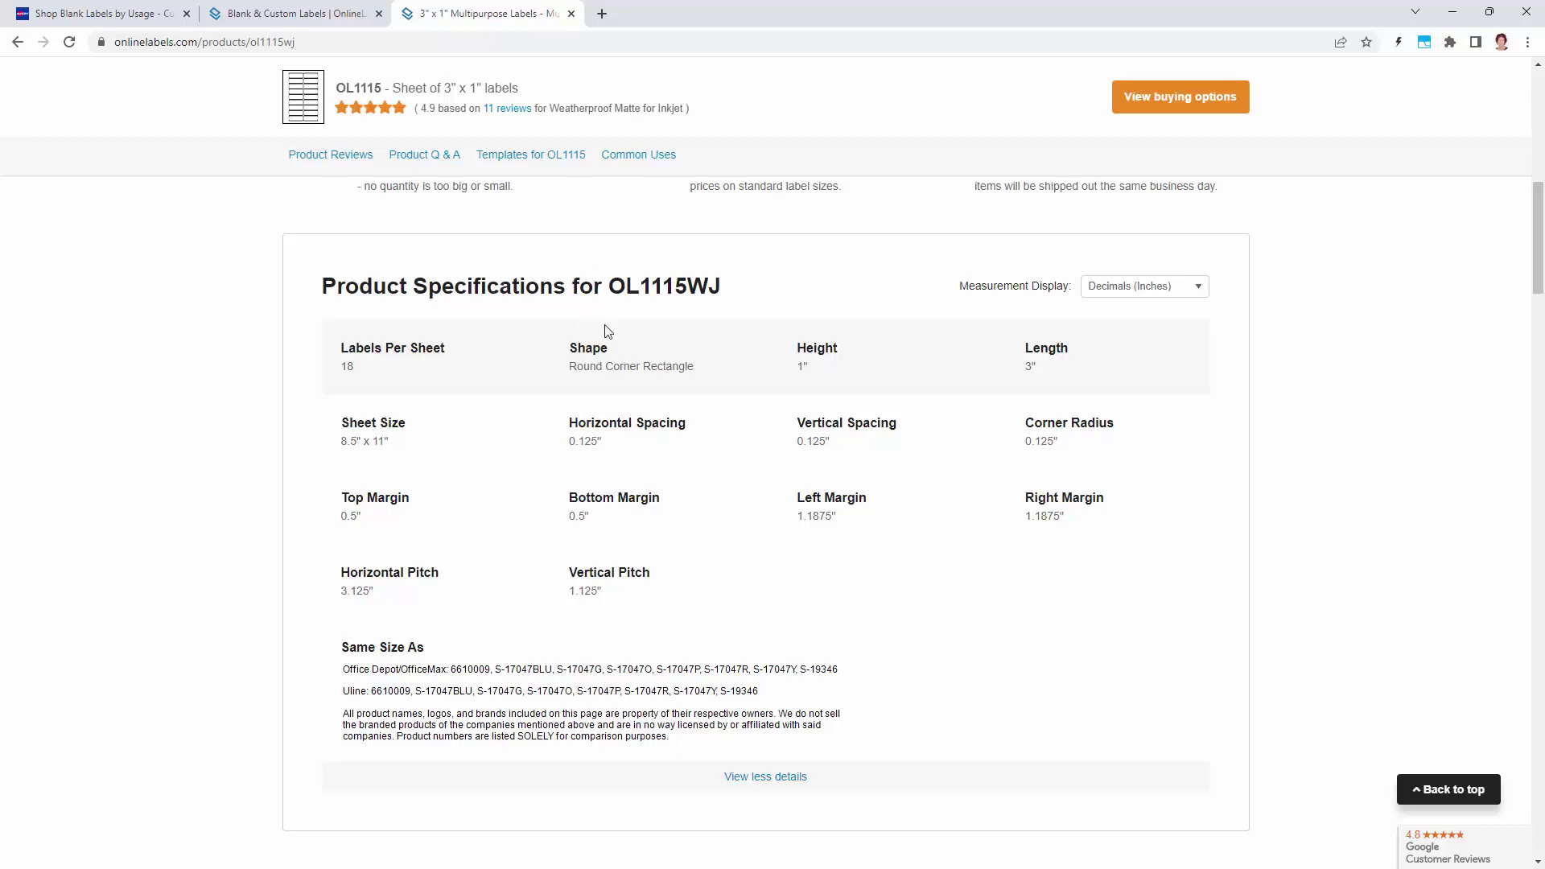
scroll(693, 500, down, 2)
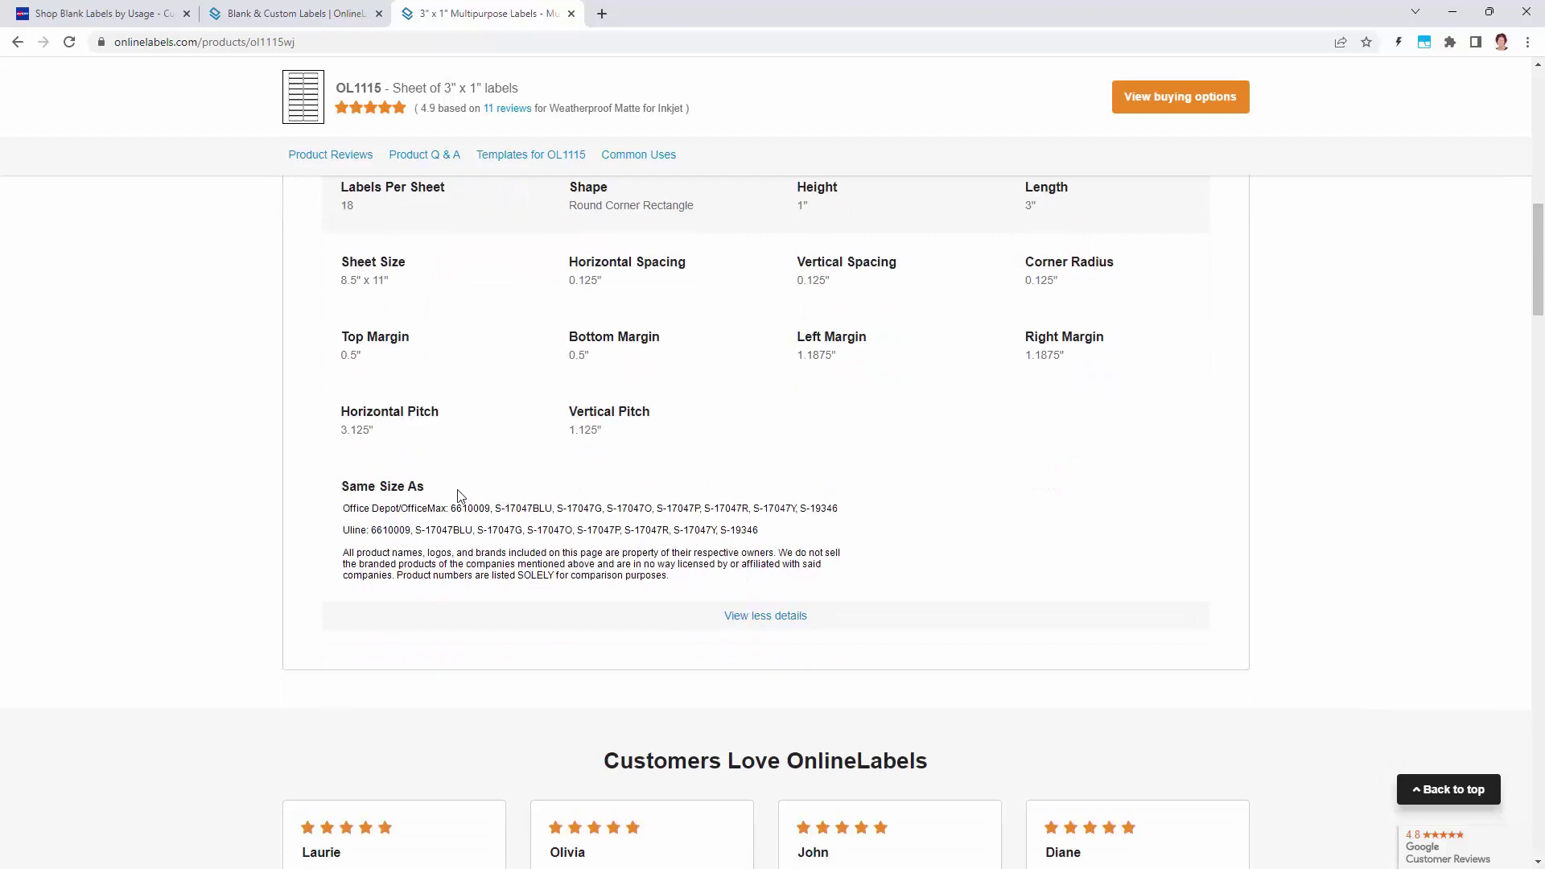
drag(333, 486, 423, 490)
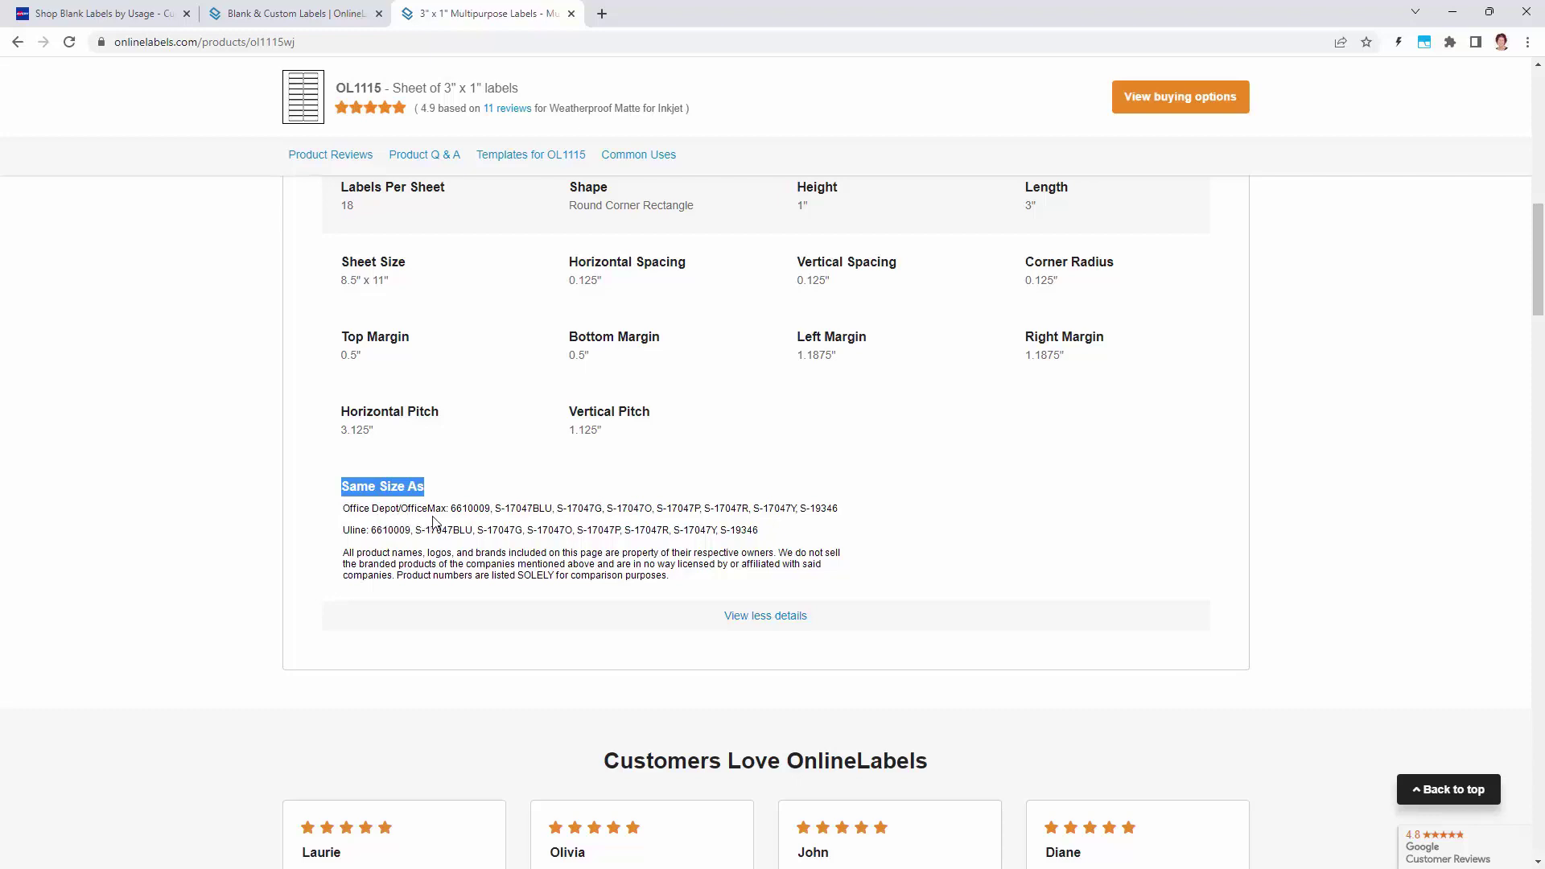
click(314, 548)
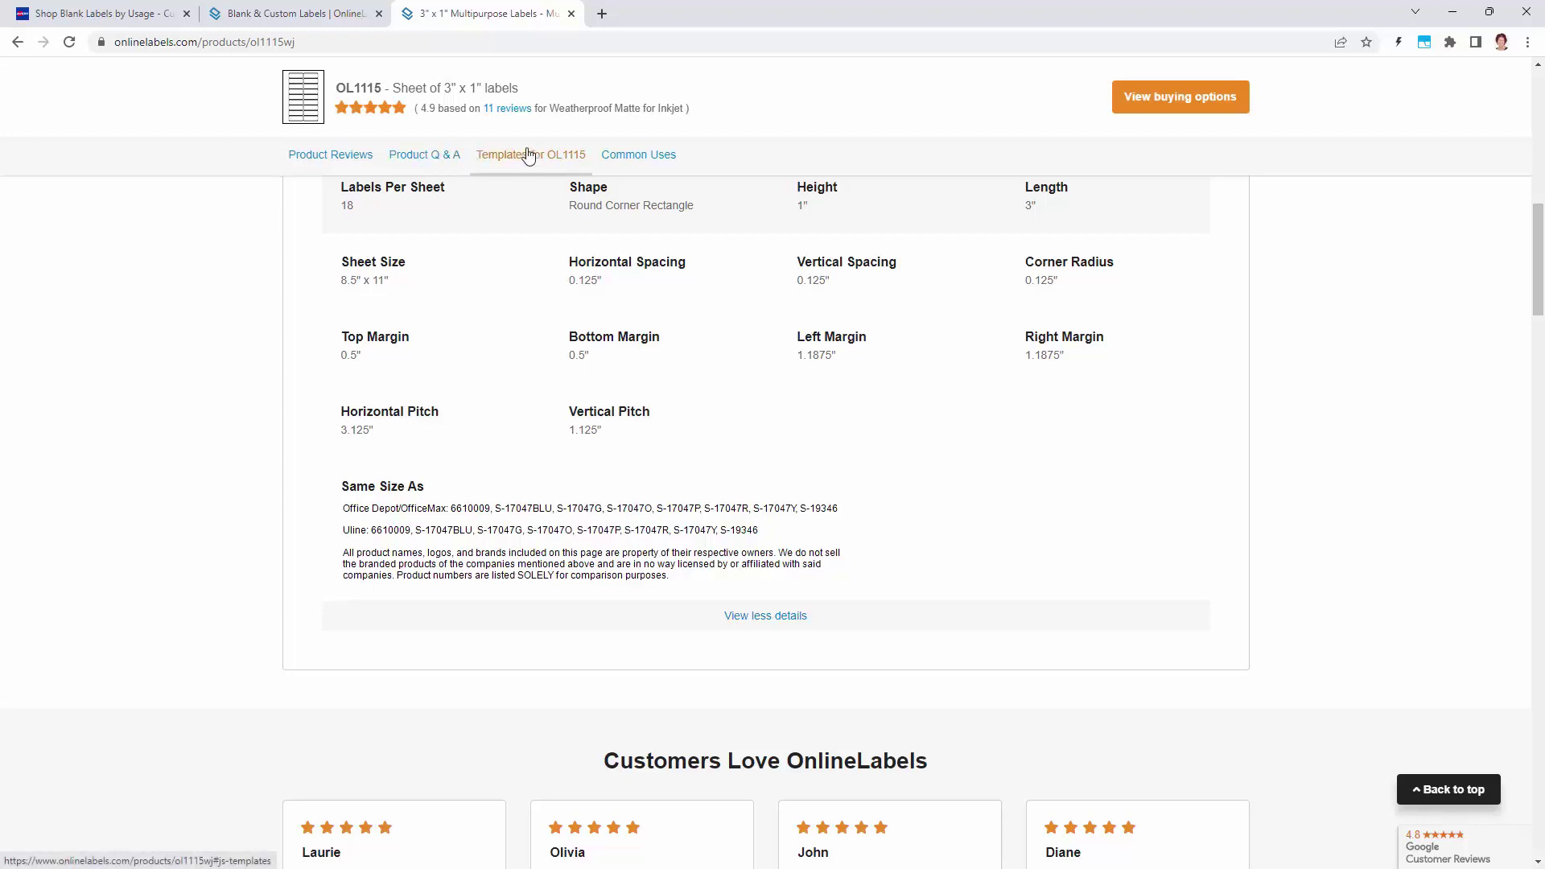
Copy the product number OL1115WJ from the product page title.
scroll(556, 291, up, 1)
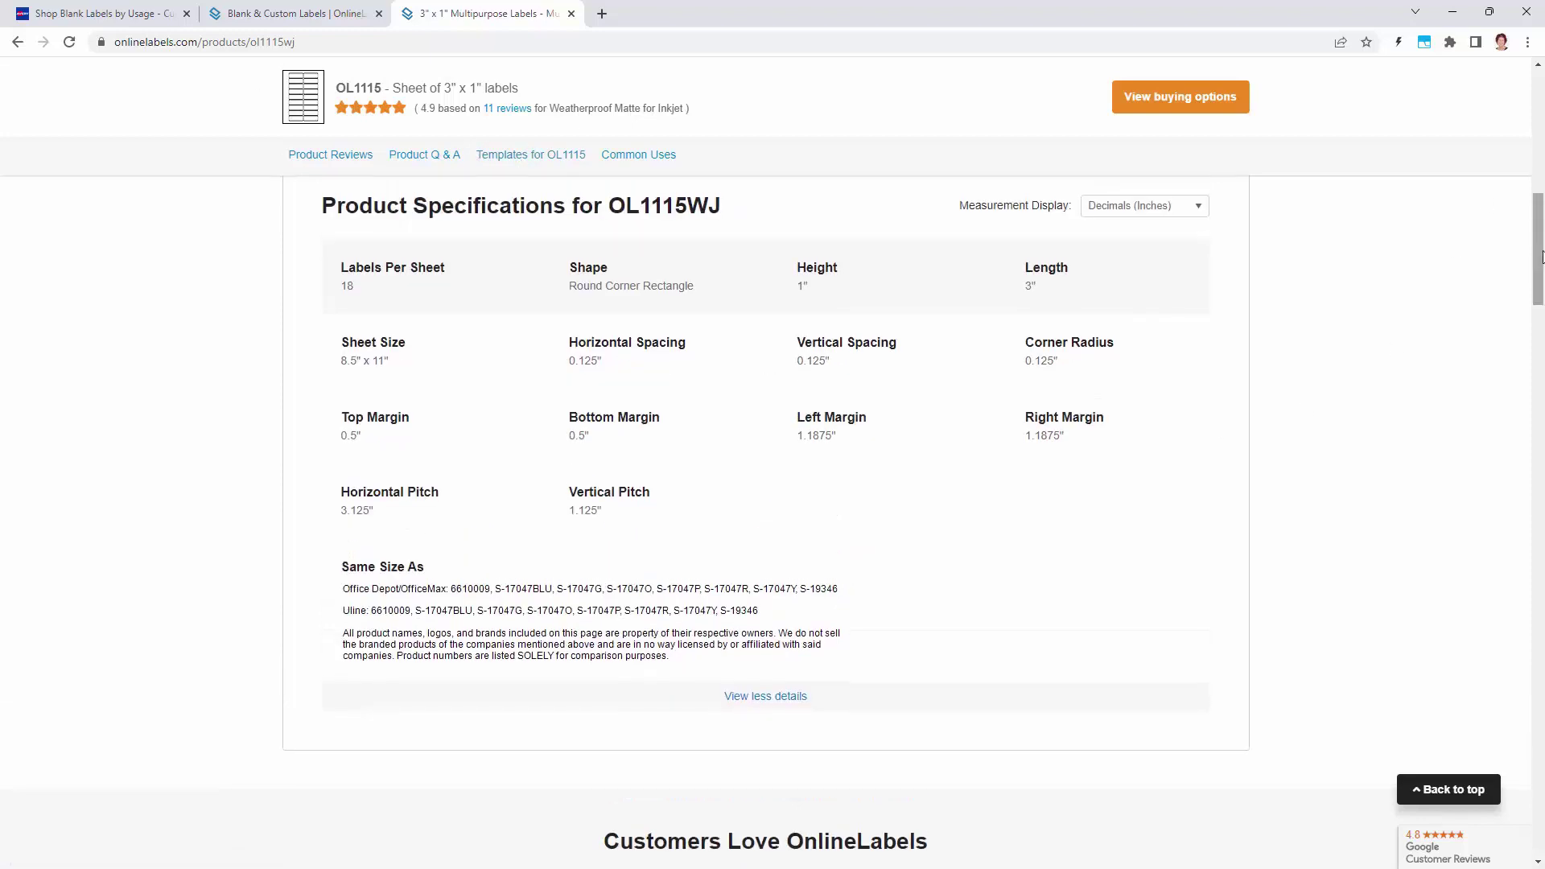
drag(1538, 256, 1538, 132)
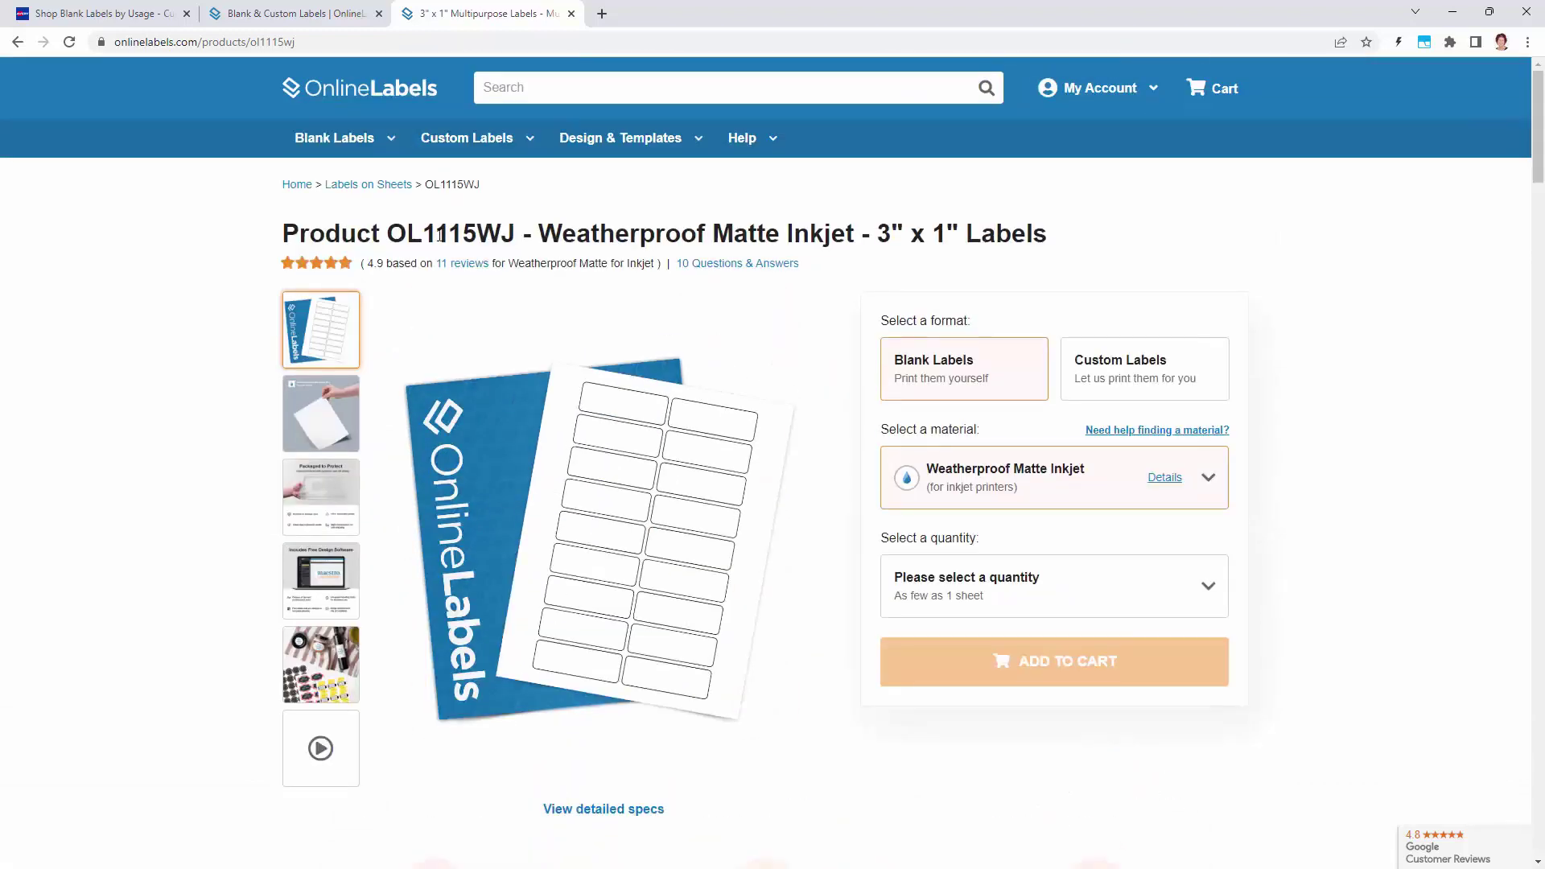
drag(393, 232, 513, 233)
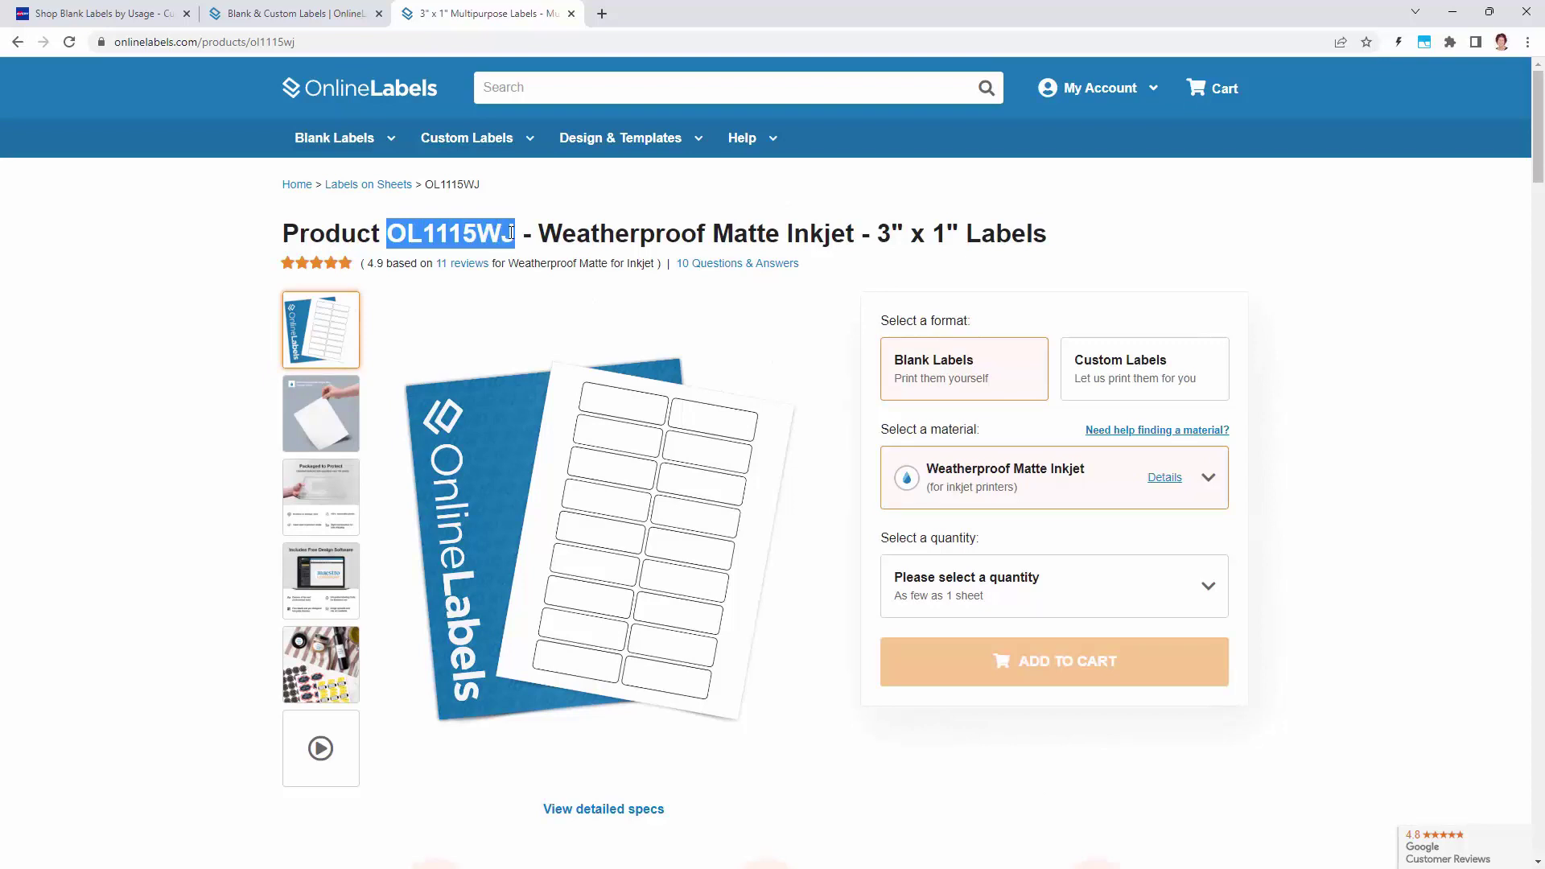
right_click(499, 233)
click(525, 246)
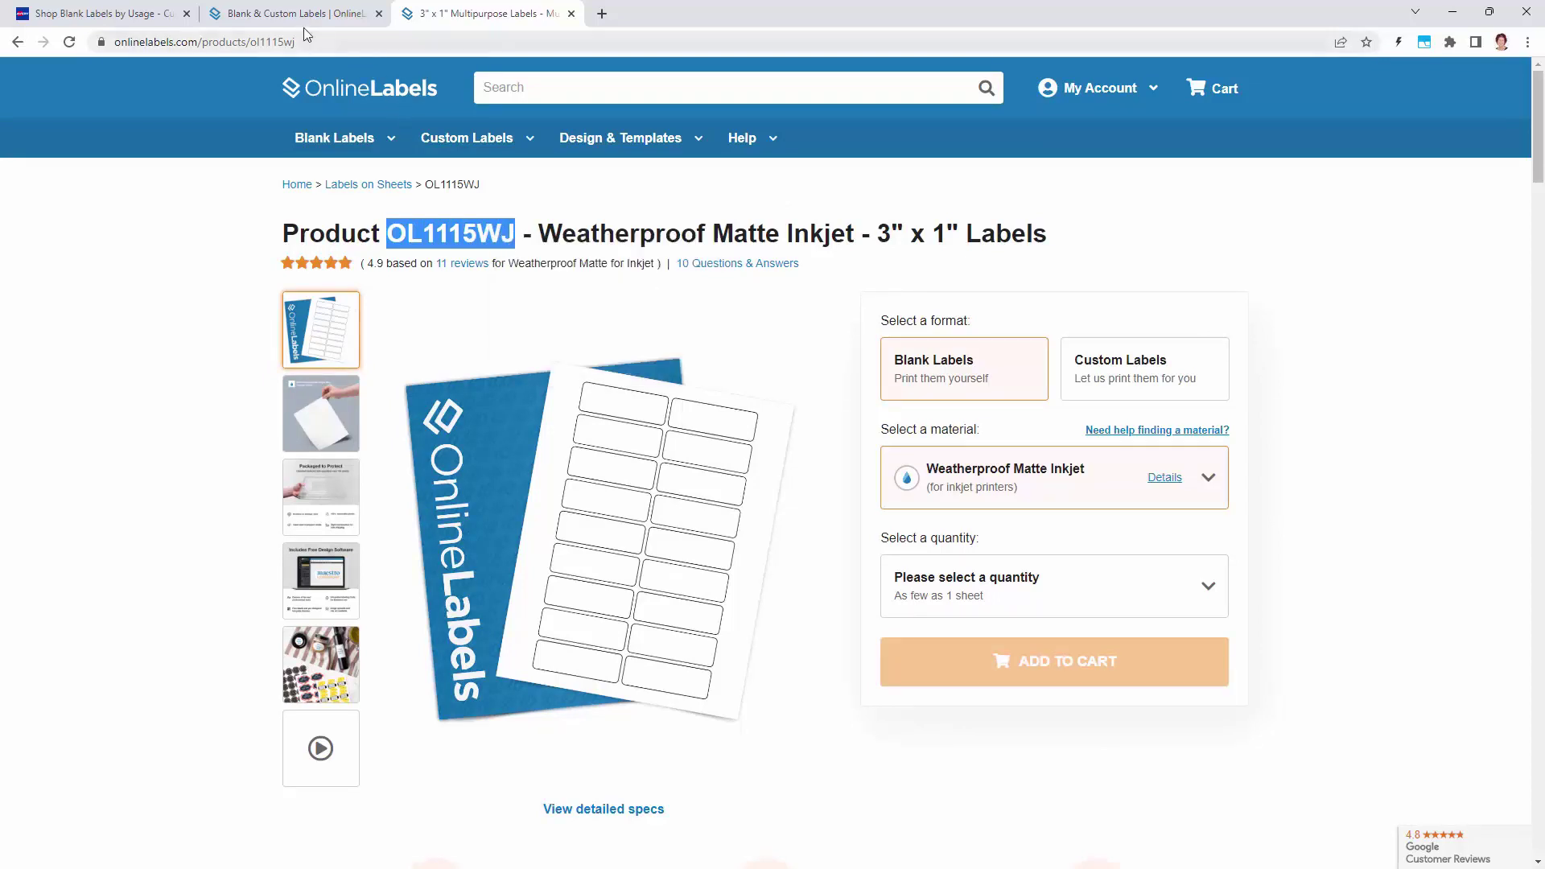
Search the OnlineLabels blank label templates for OL1115WJ.
click(292, 22)
mouse_move(620, 137)
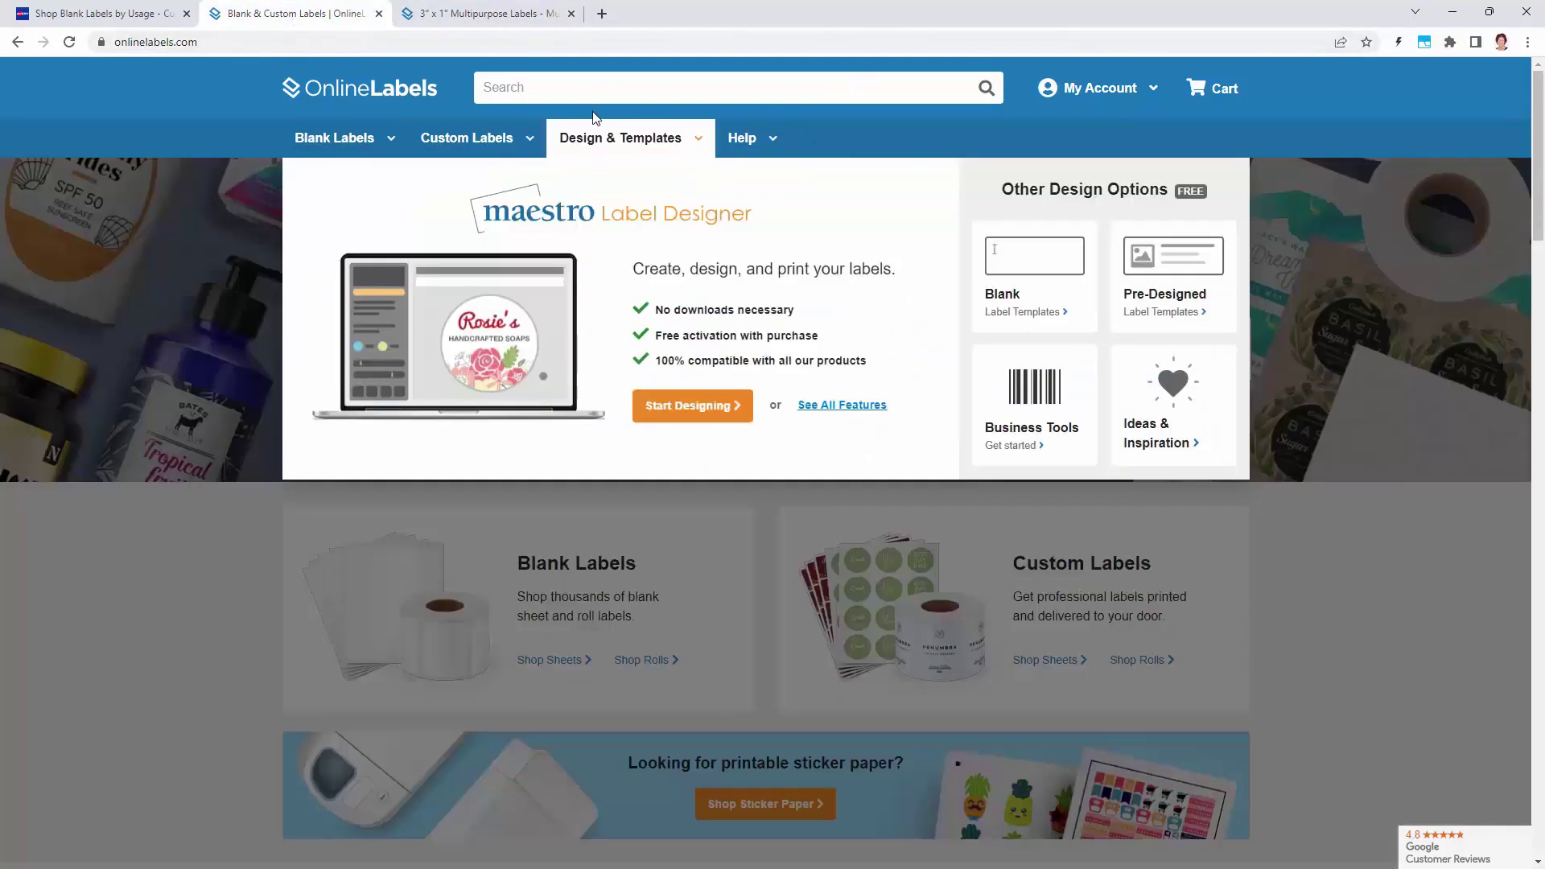
click(1018, 280)
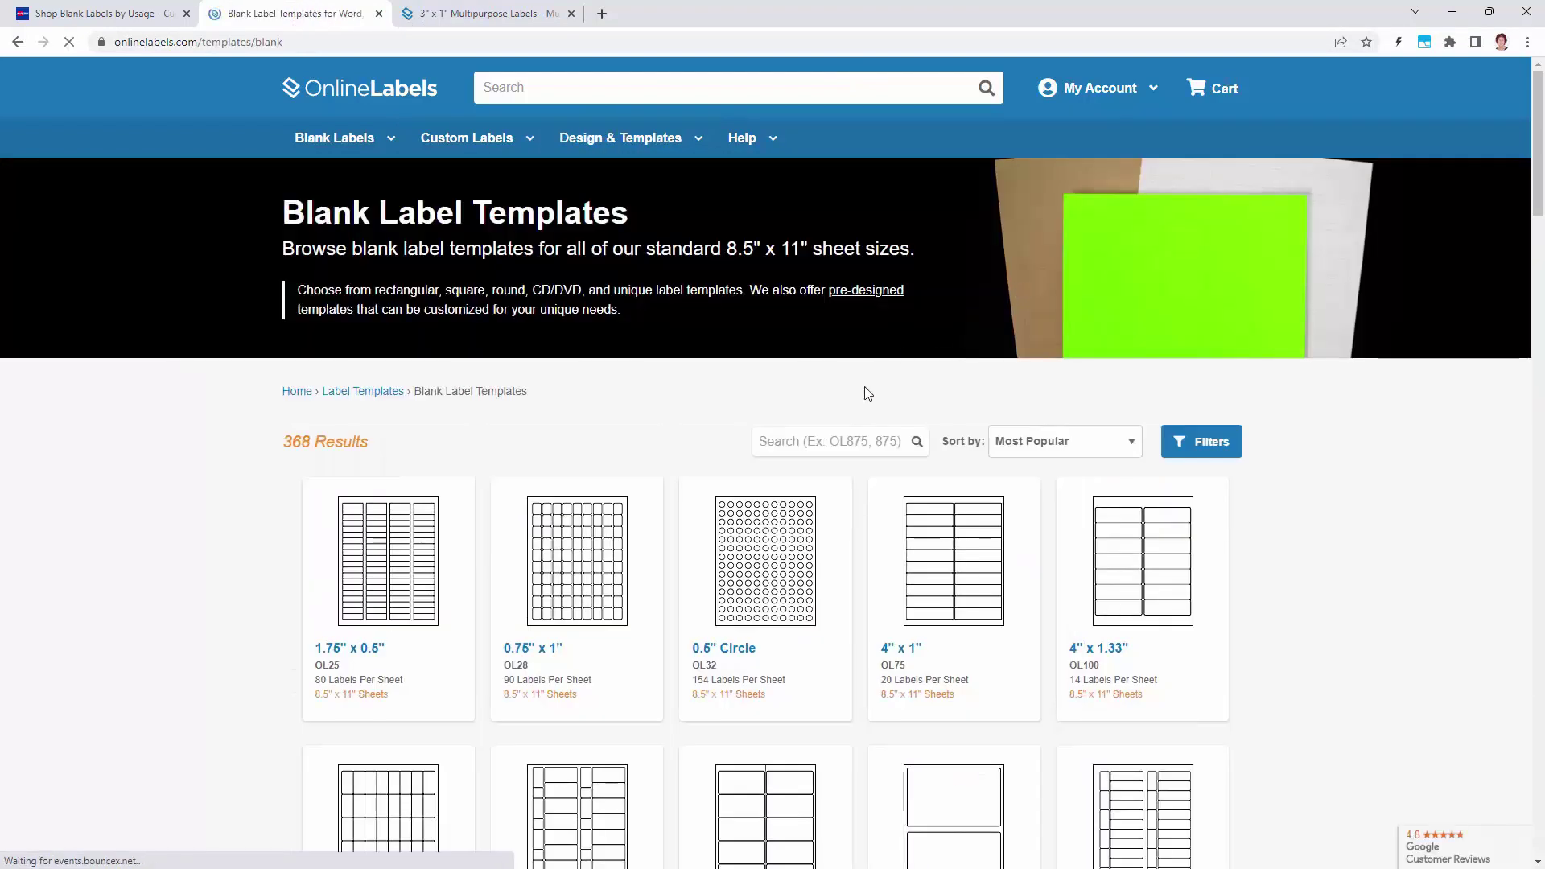
click(821, 444)
key(ctrl+v)
click(916, 441)
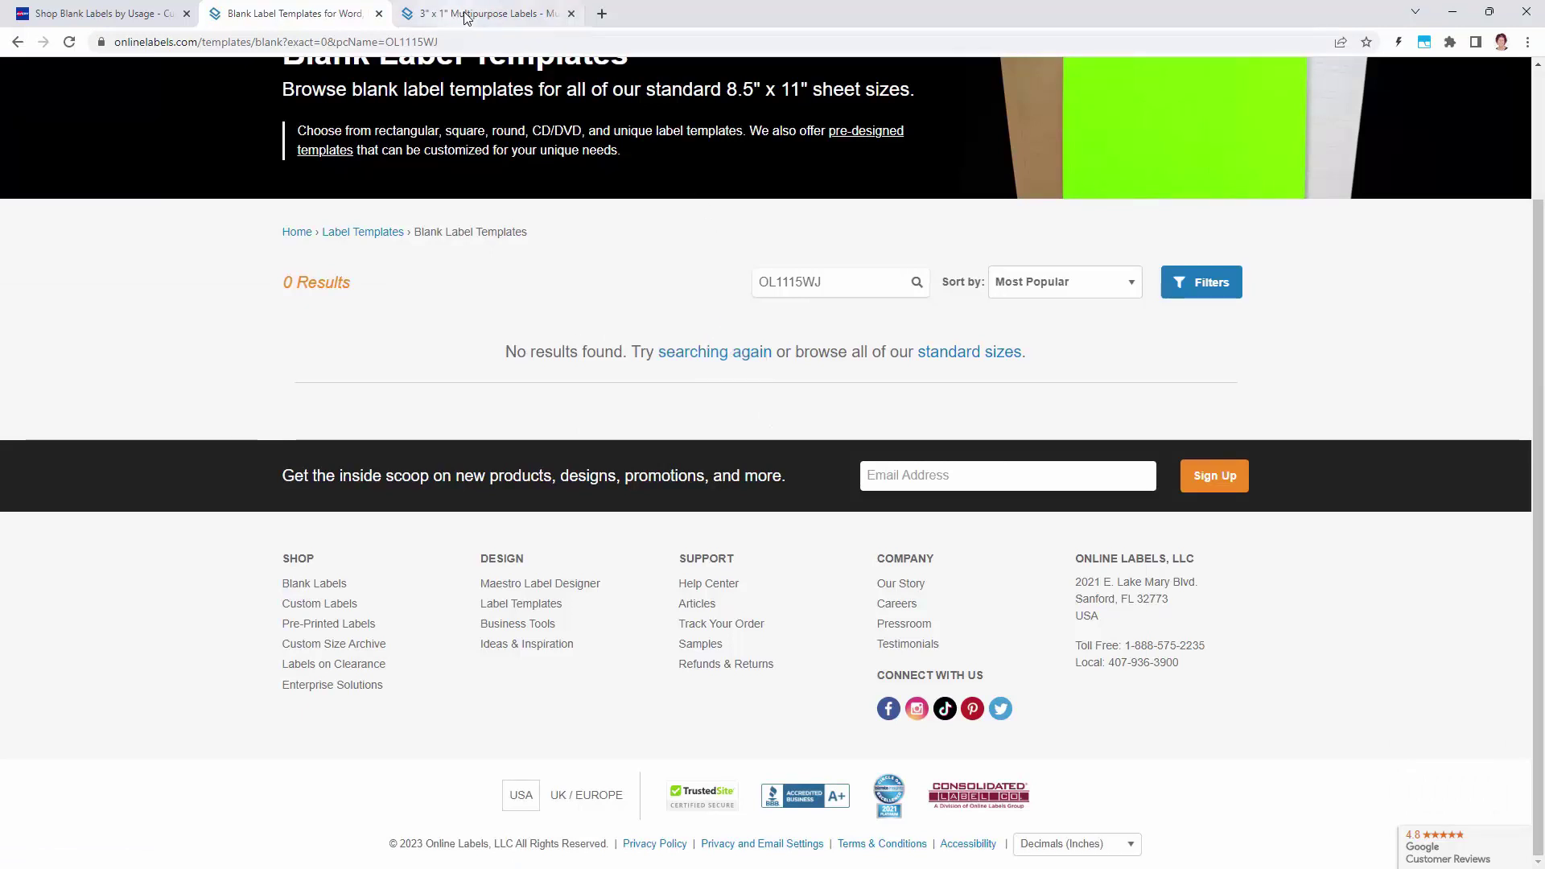
Return to the OL1115WJ product page and download its blank label template in PDF format.
mouse_move(467, 18)
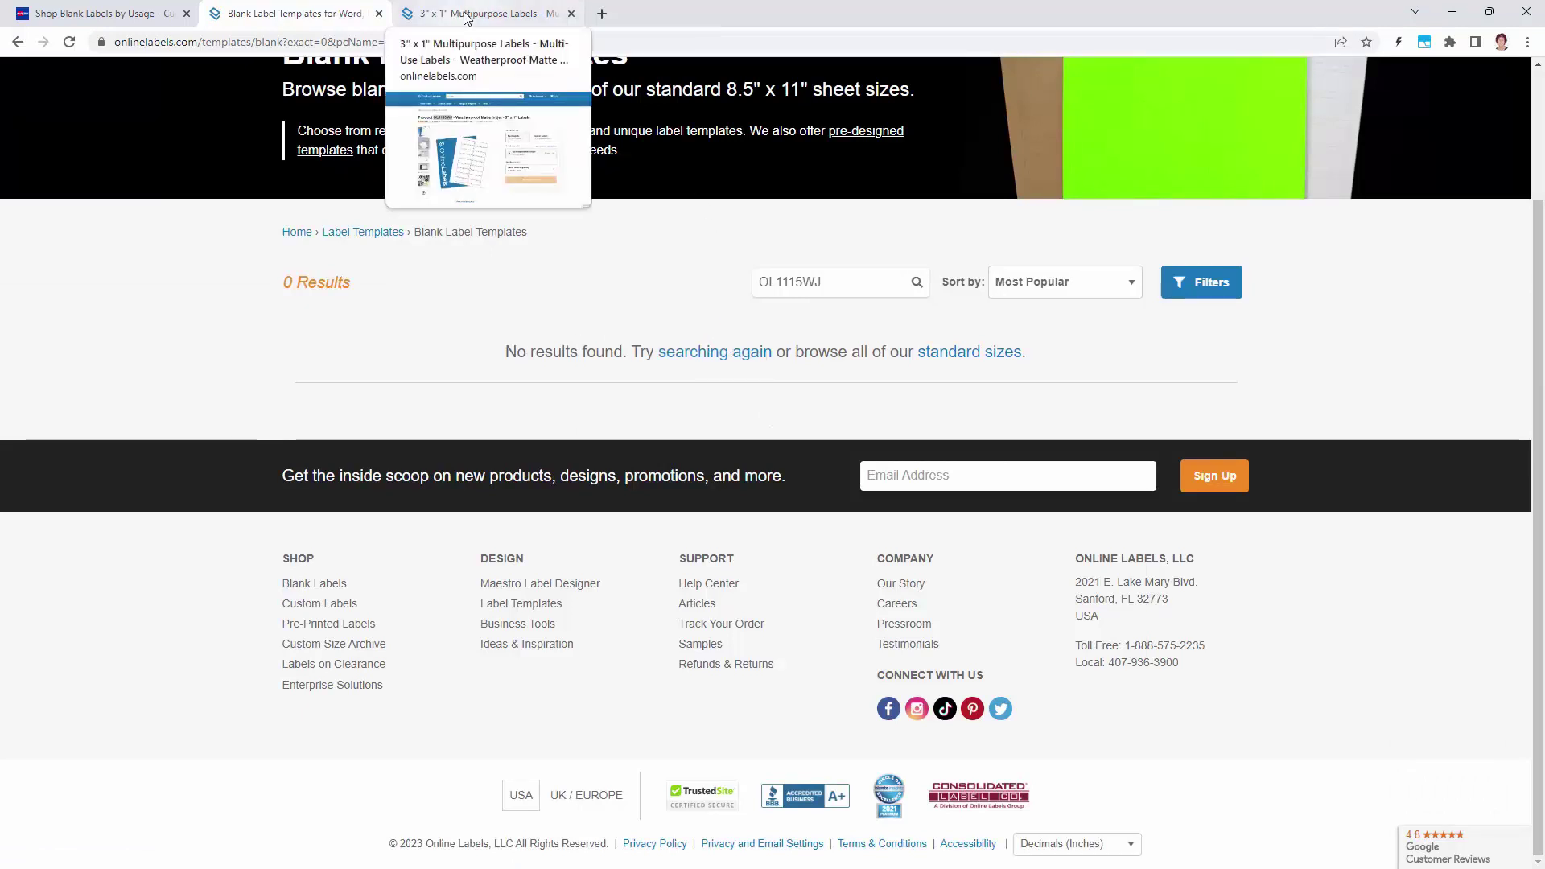
click(466, 18)
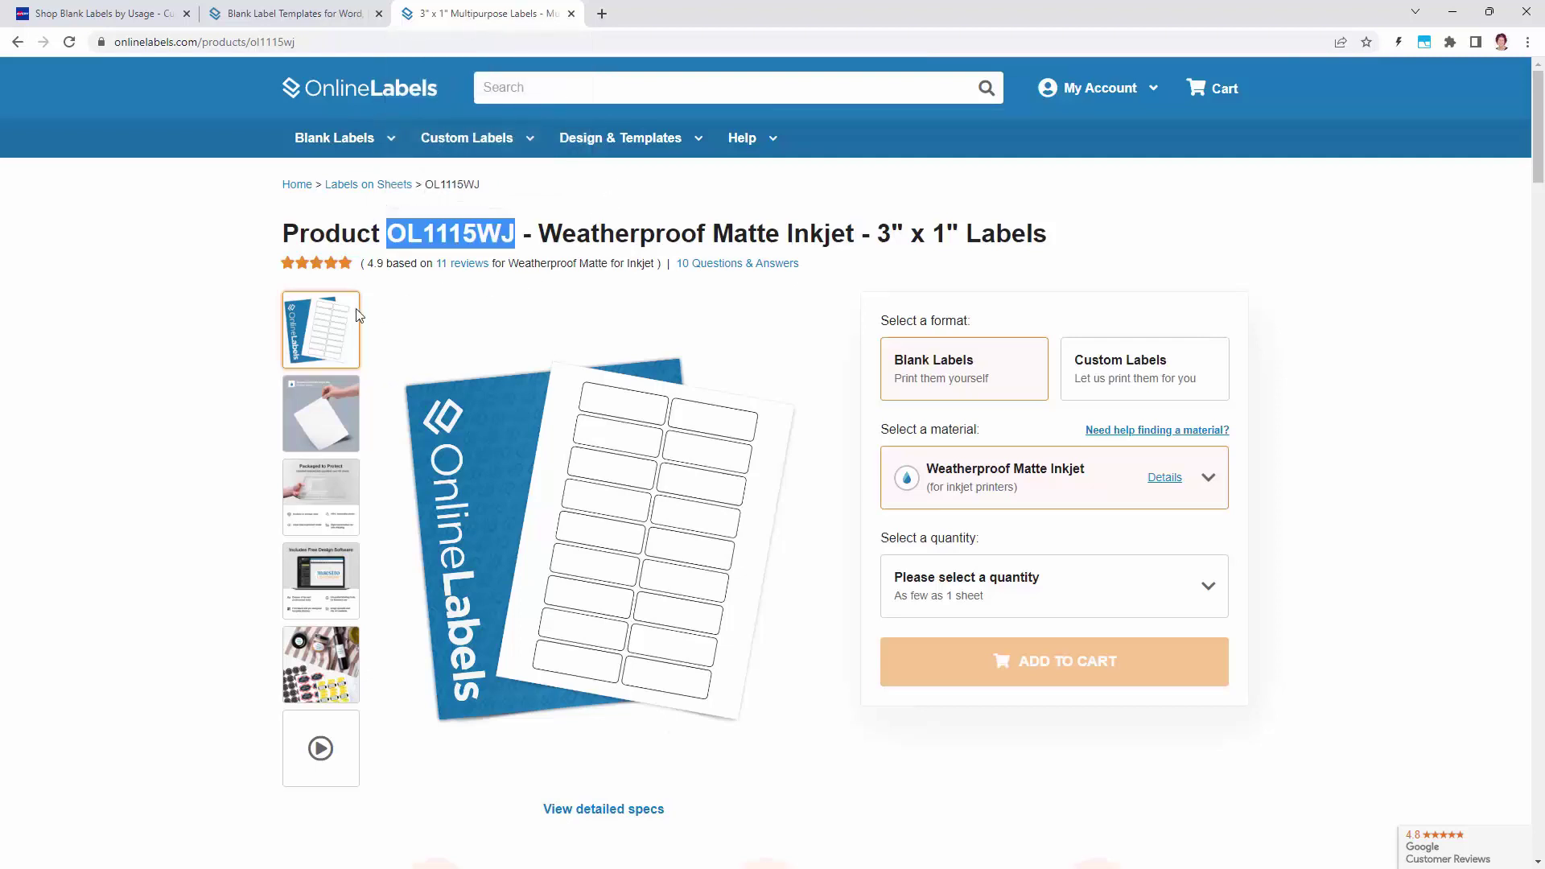
click(460, 215)
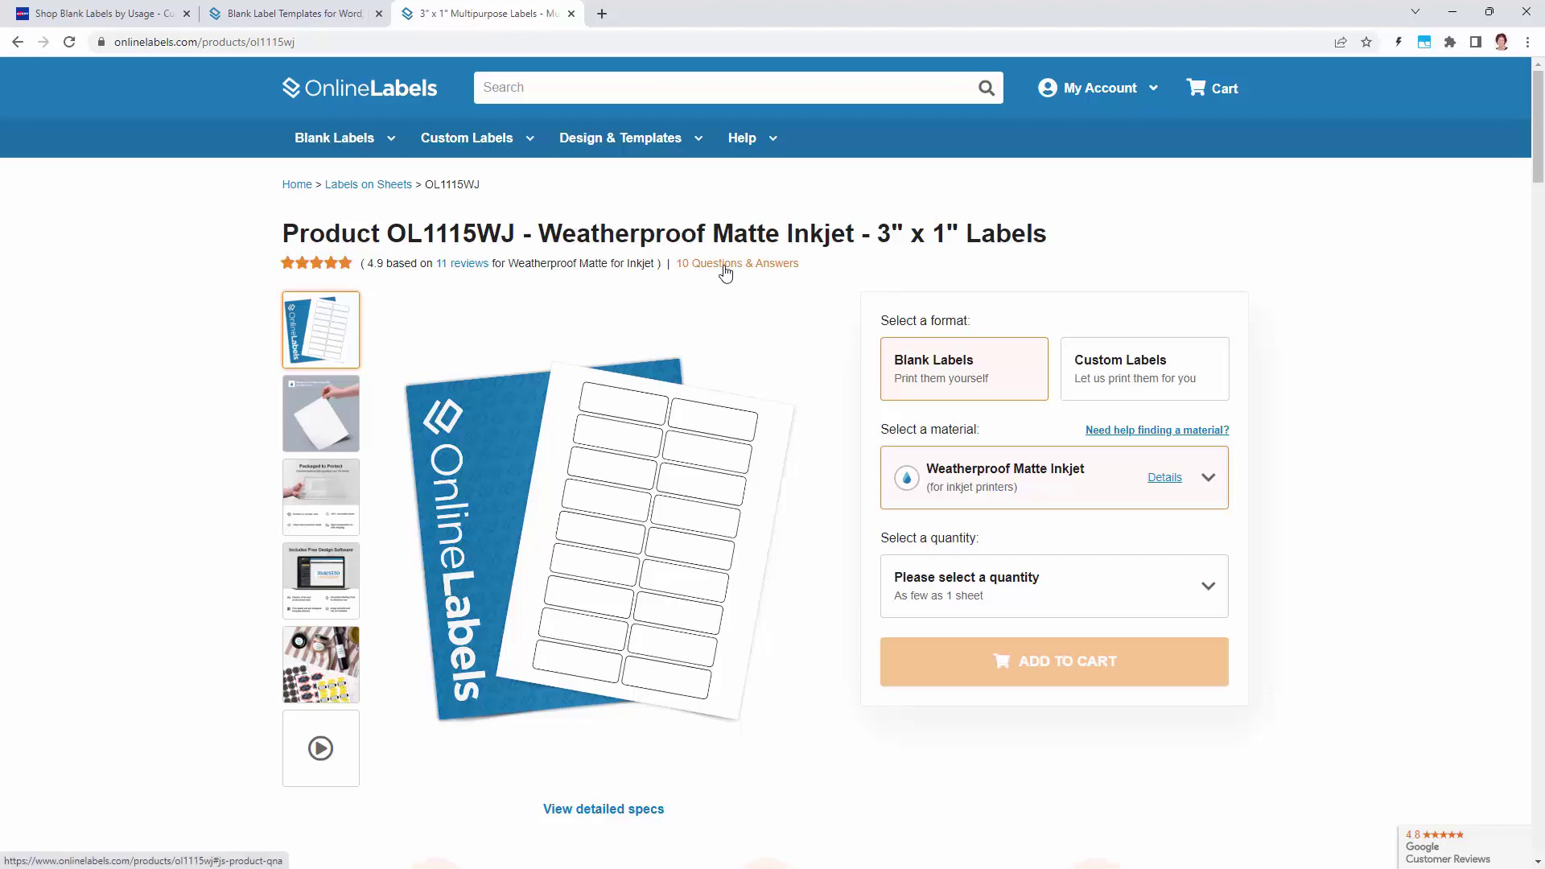
scroll(684, 314, down, 4)
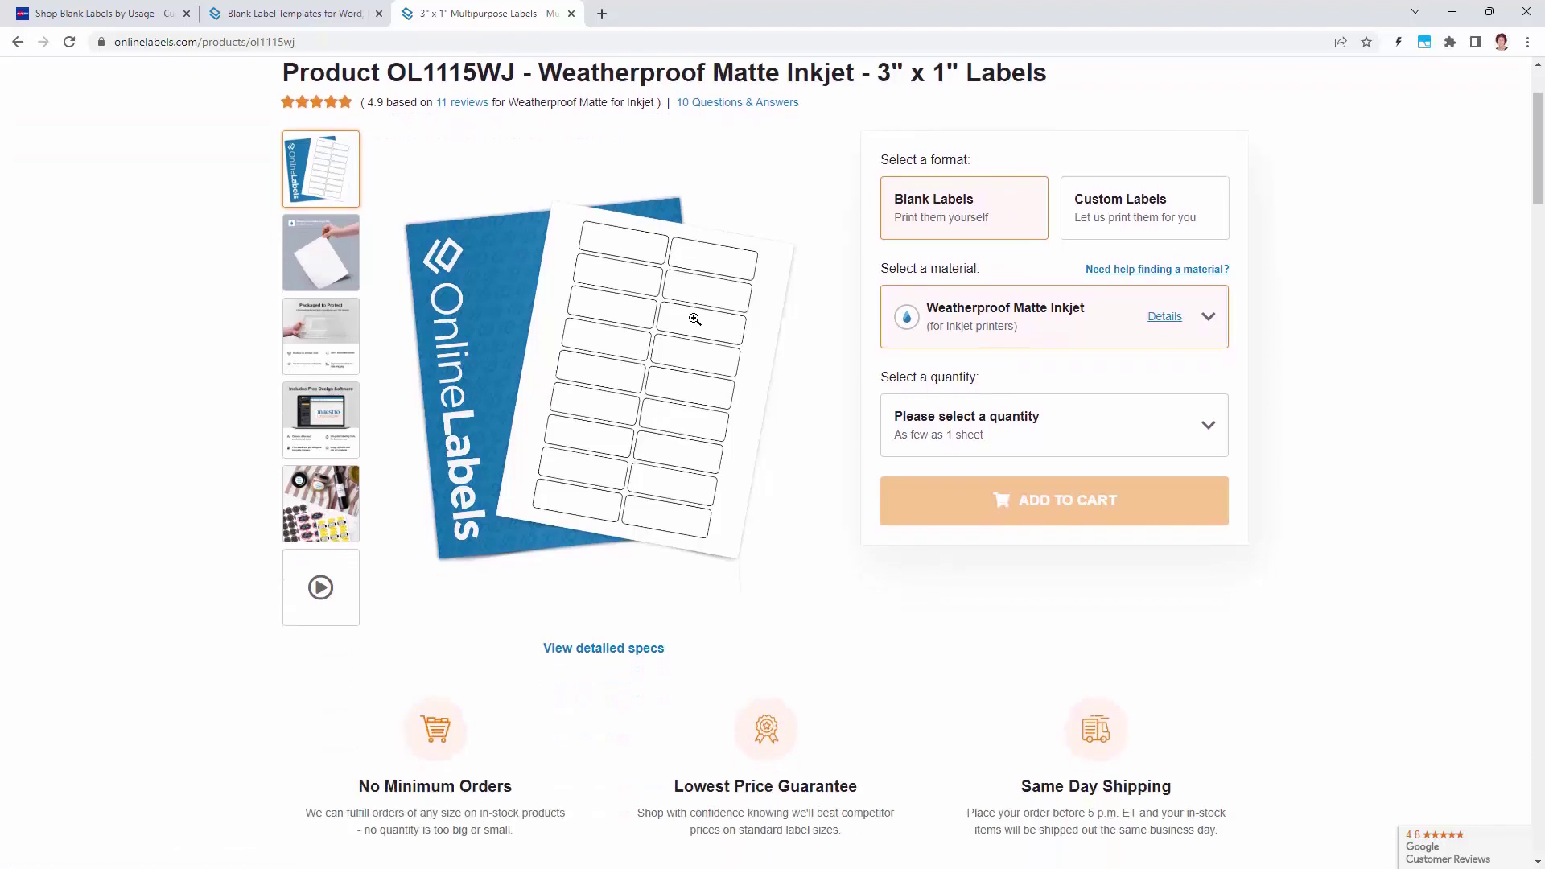
scroll(697, 326, down, 4)
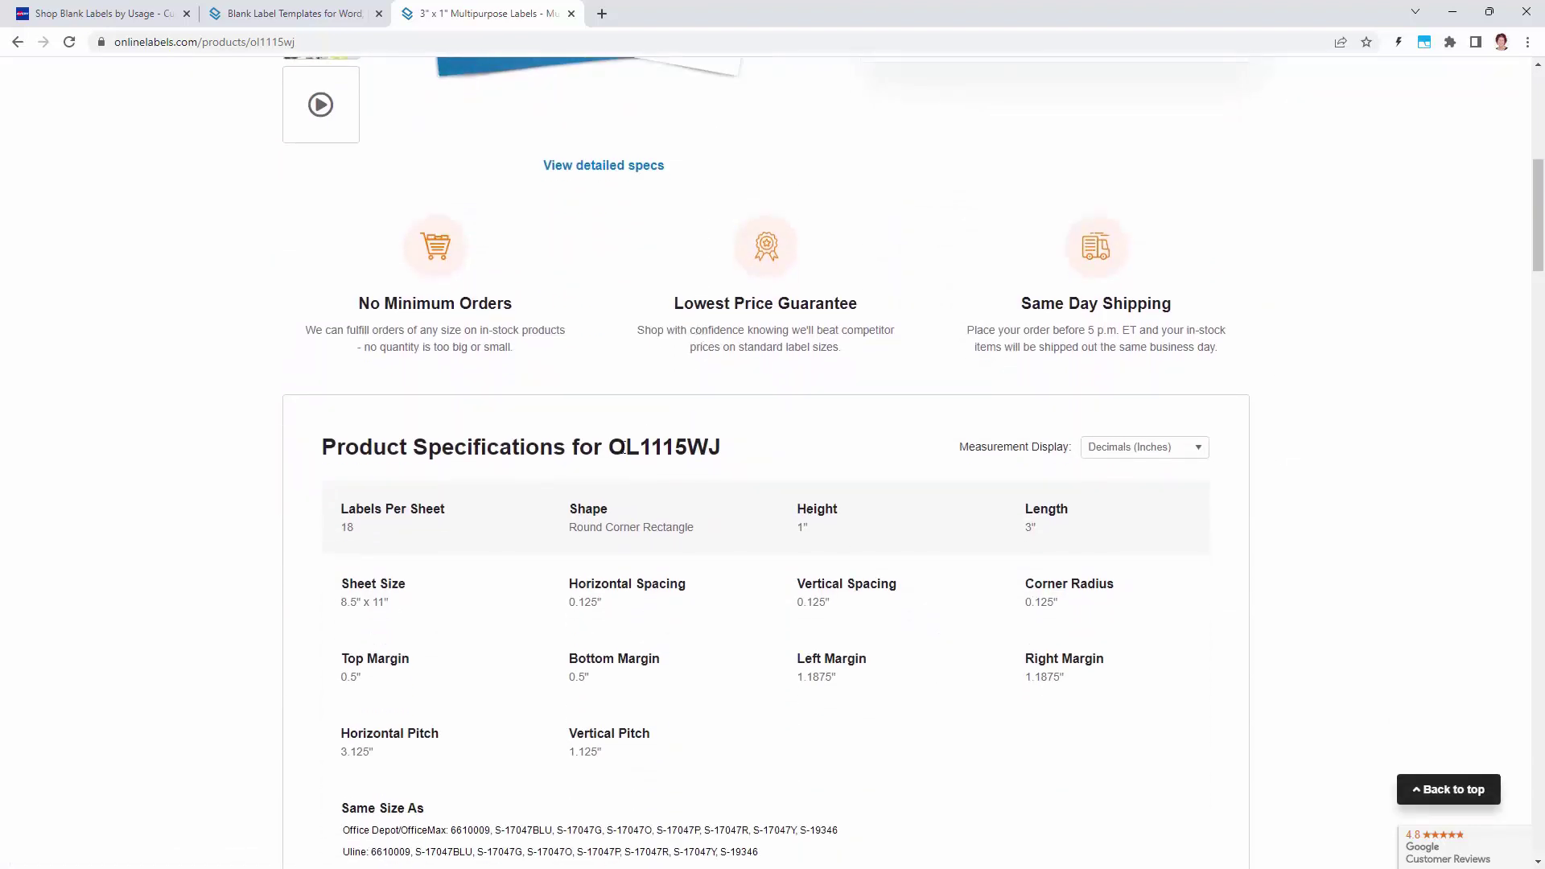
scroll(693, 442, down, 2)
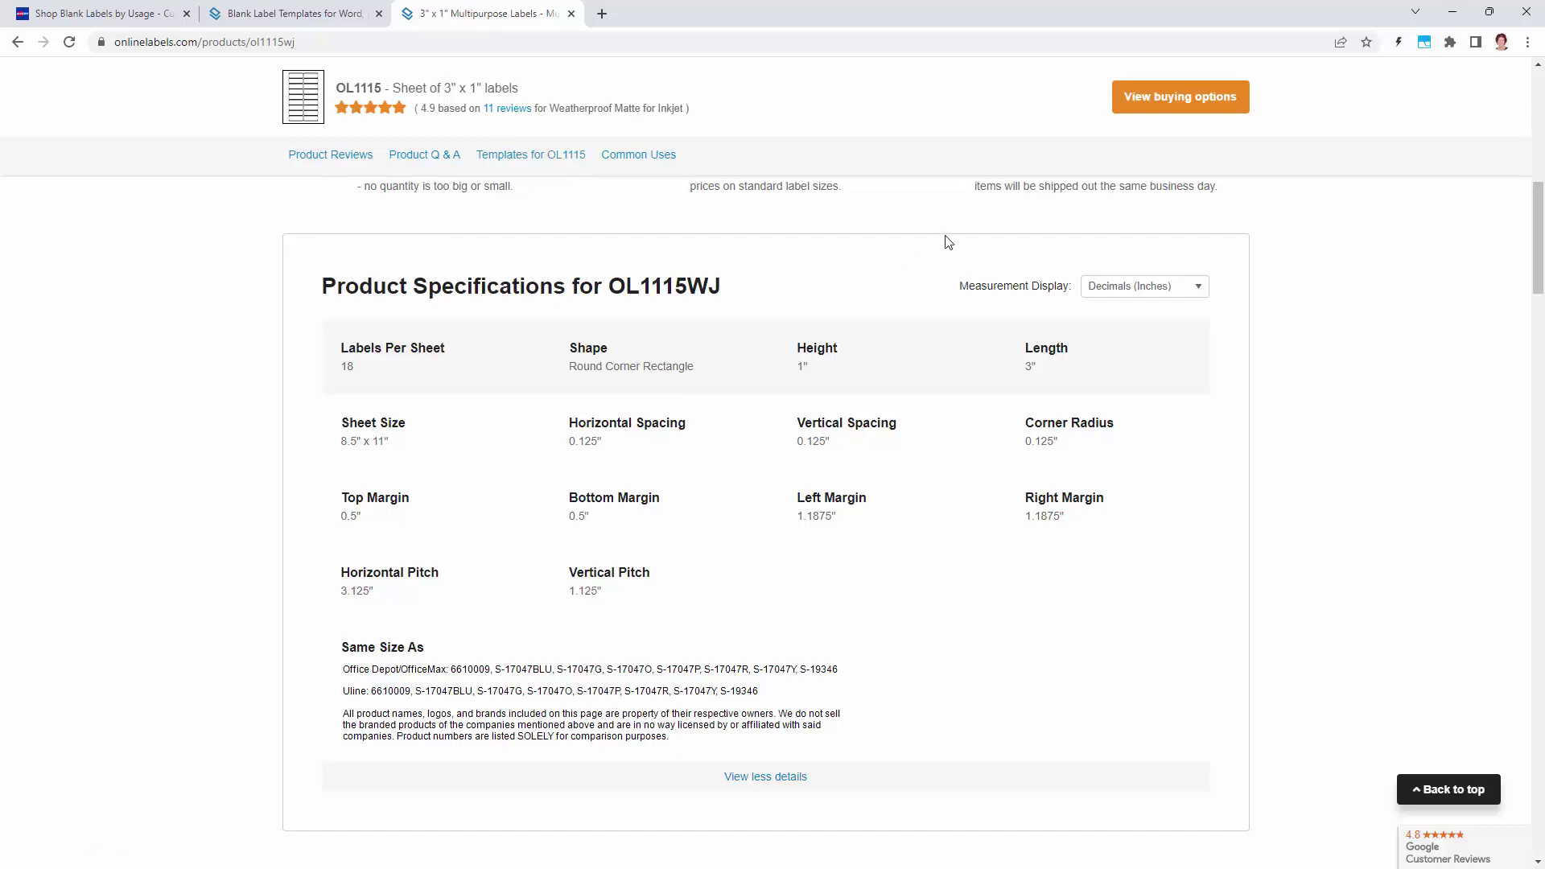
scroll(914, 297, down, 3)
scroll(915, 297, down, 8)
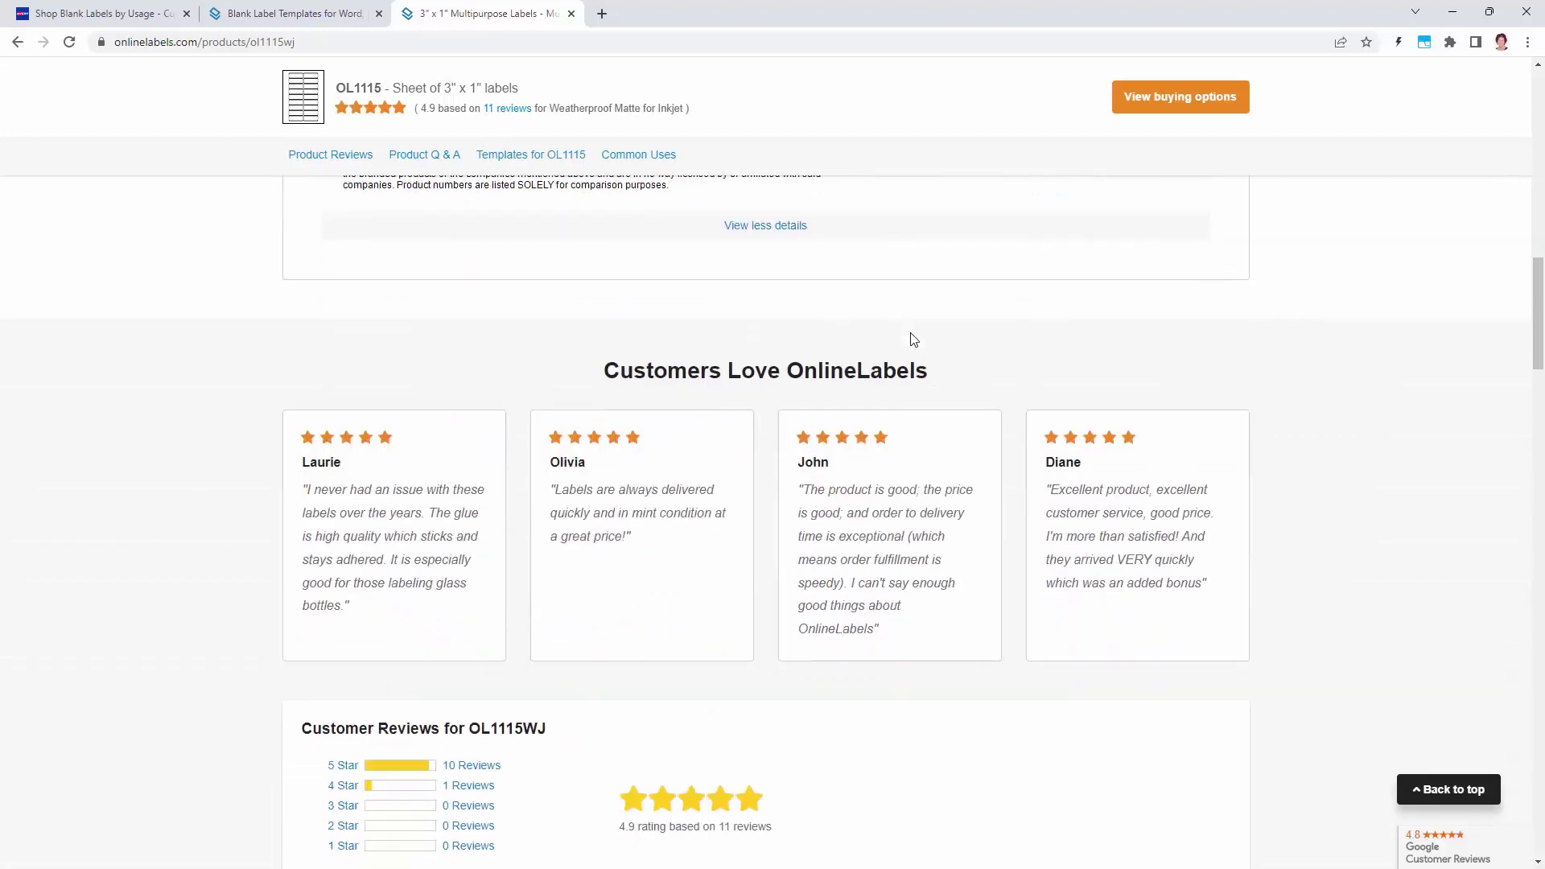
scroll(906, 356, down, 9)
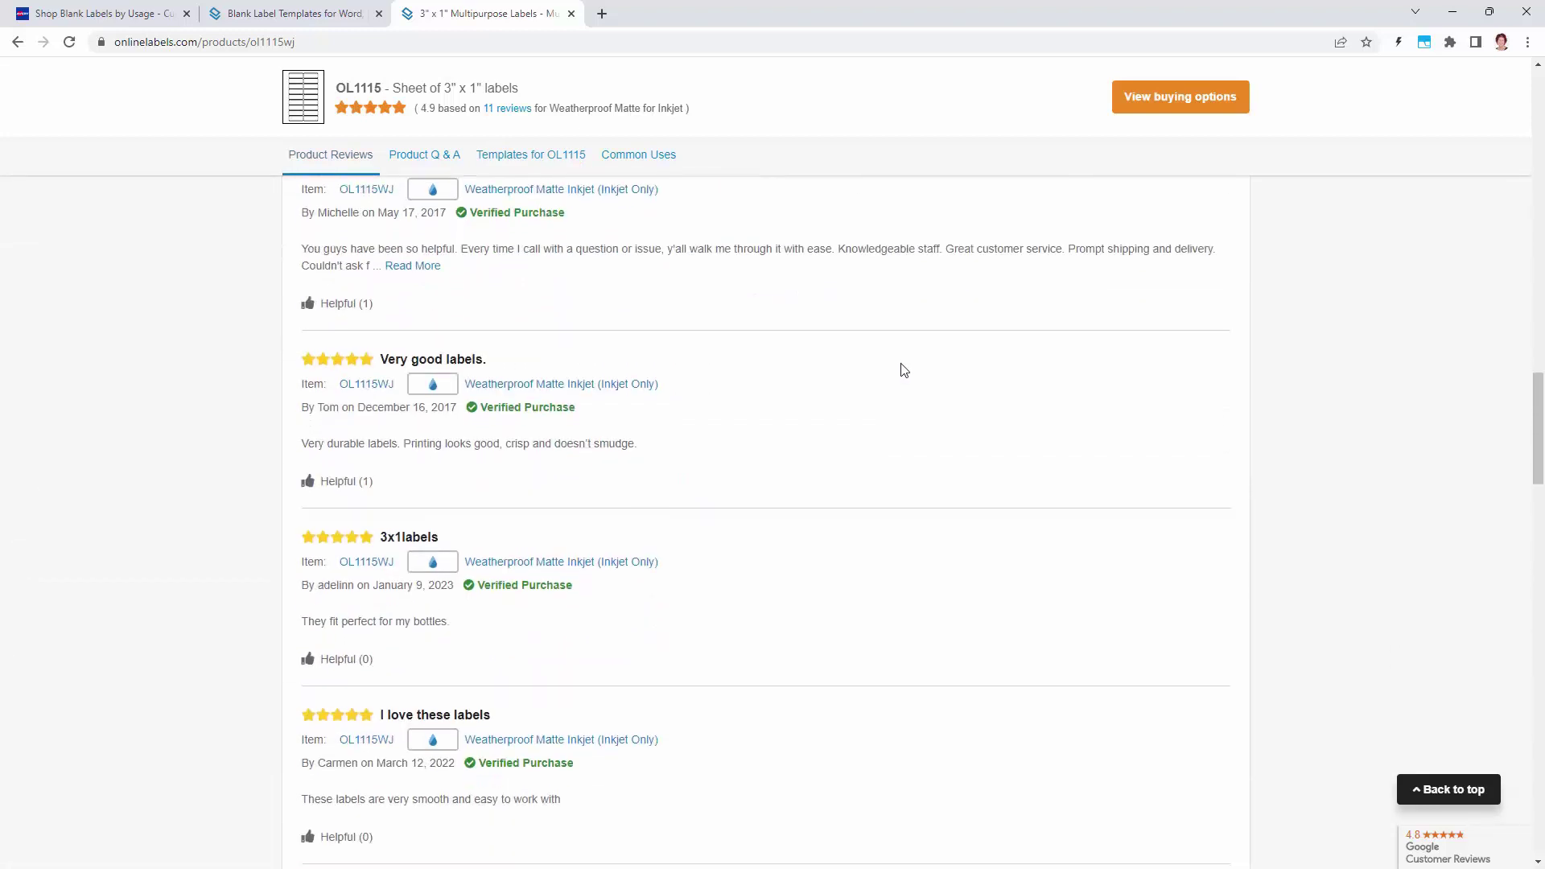
scroll(900, 365, down, 8)
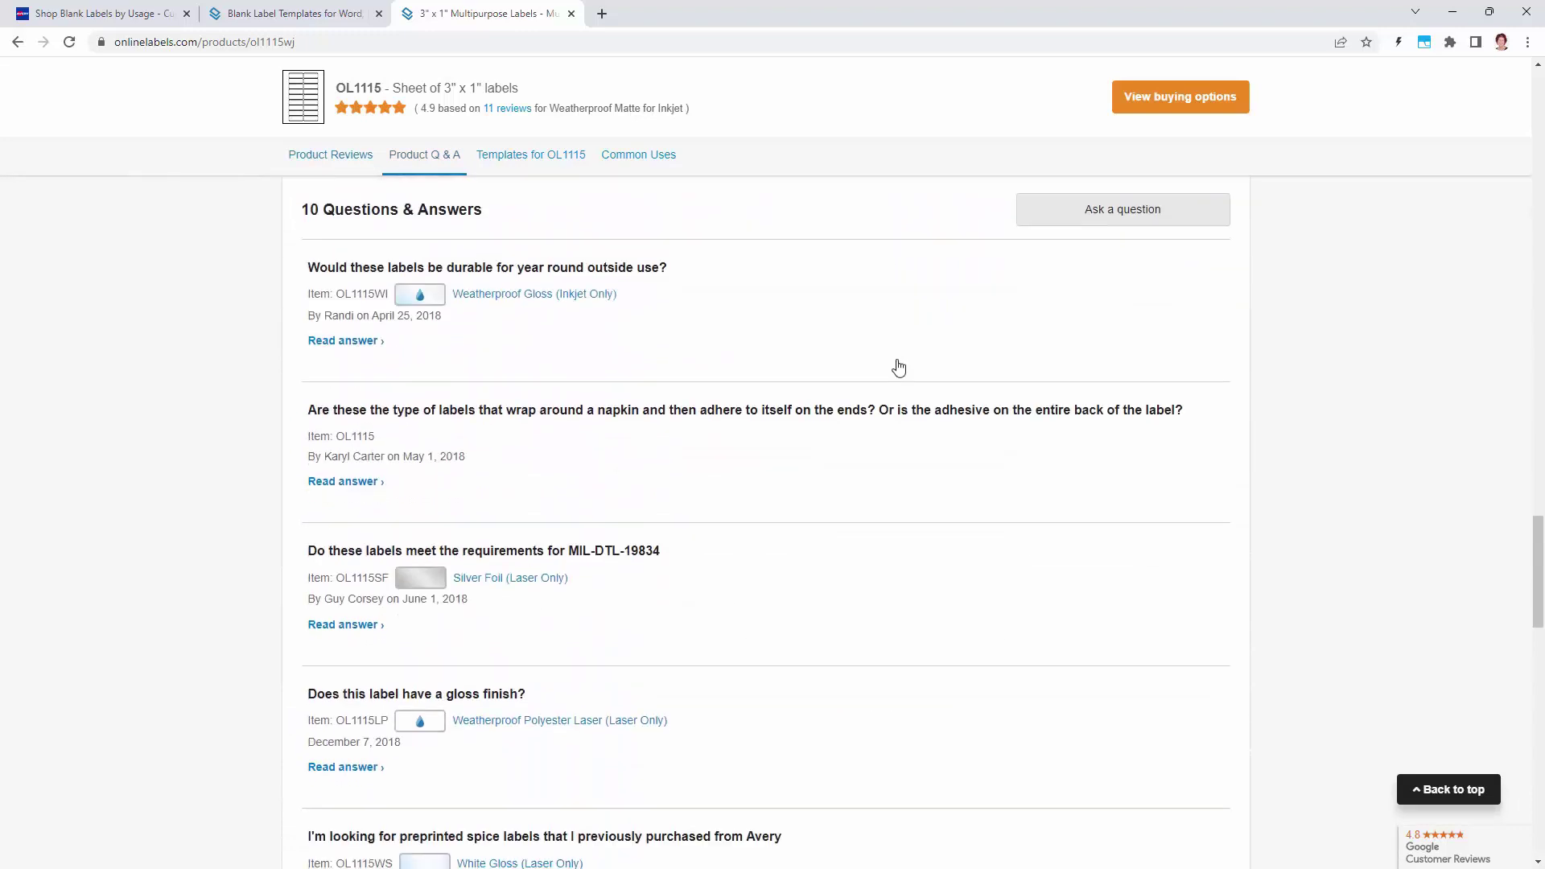
scroll(596, 320, down, 2)
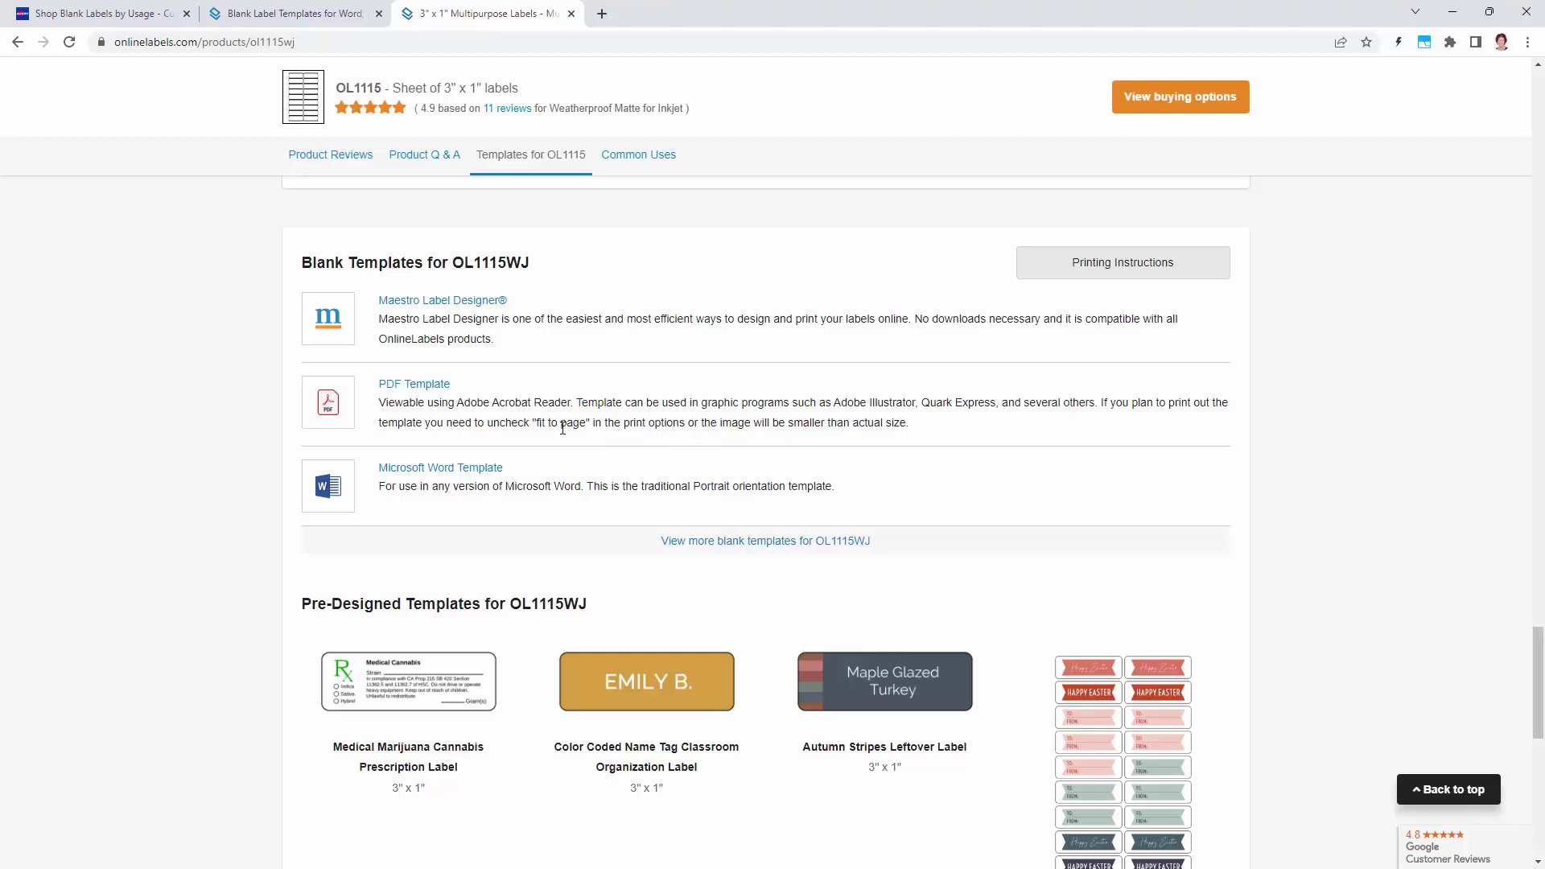
click(400, 387)
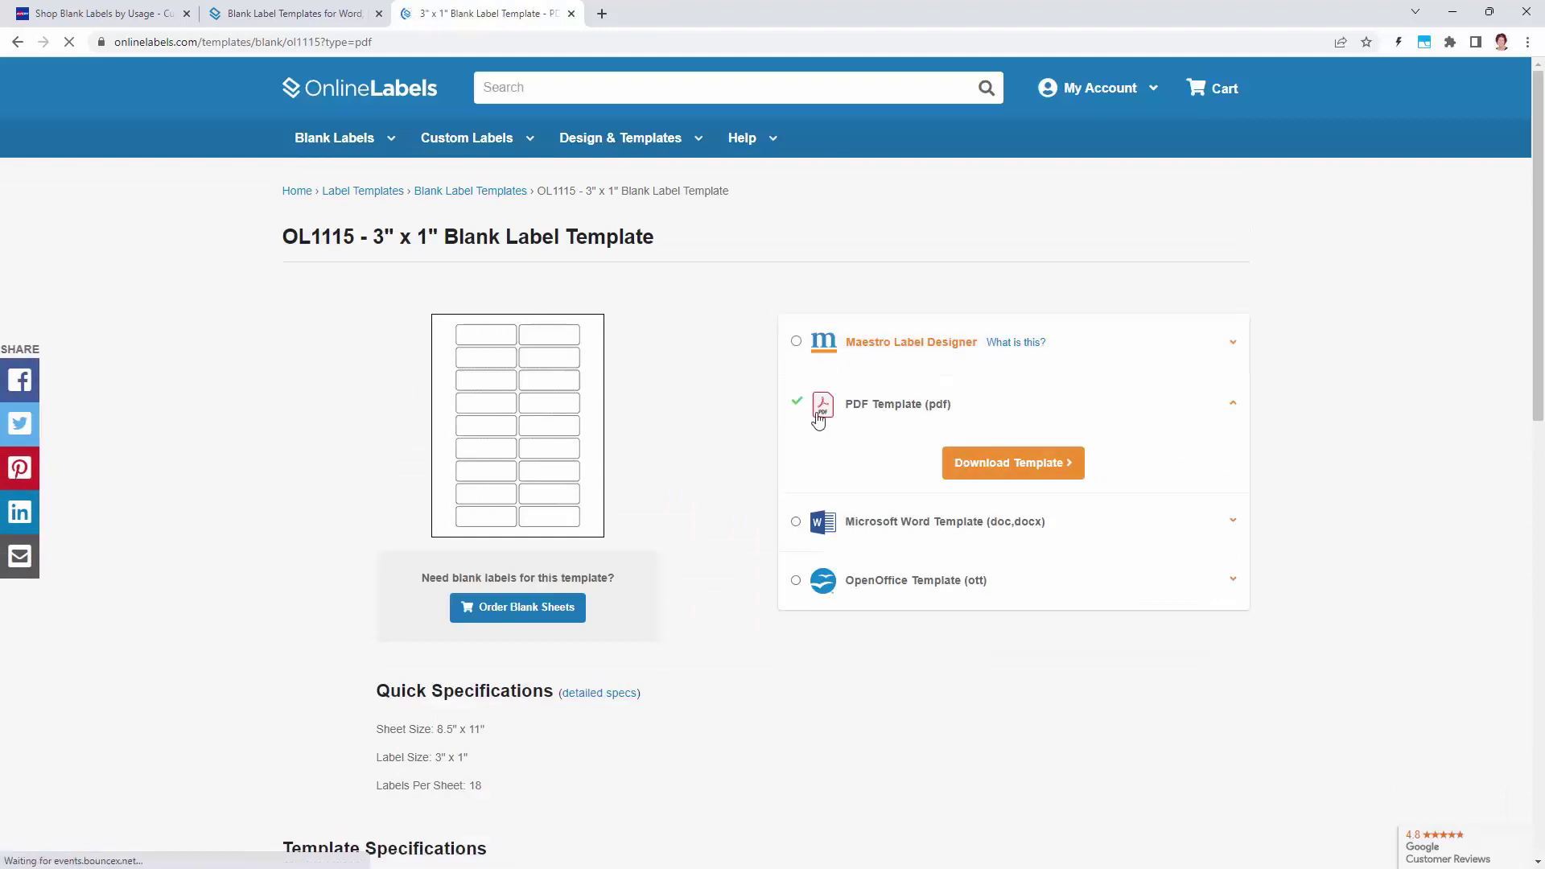
click(1029, 469)
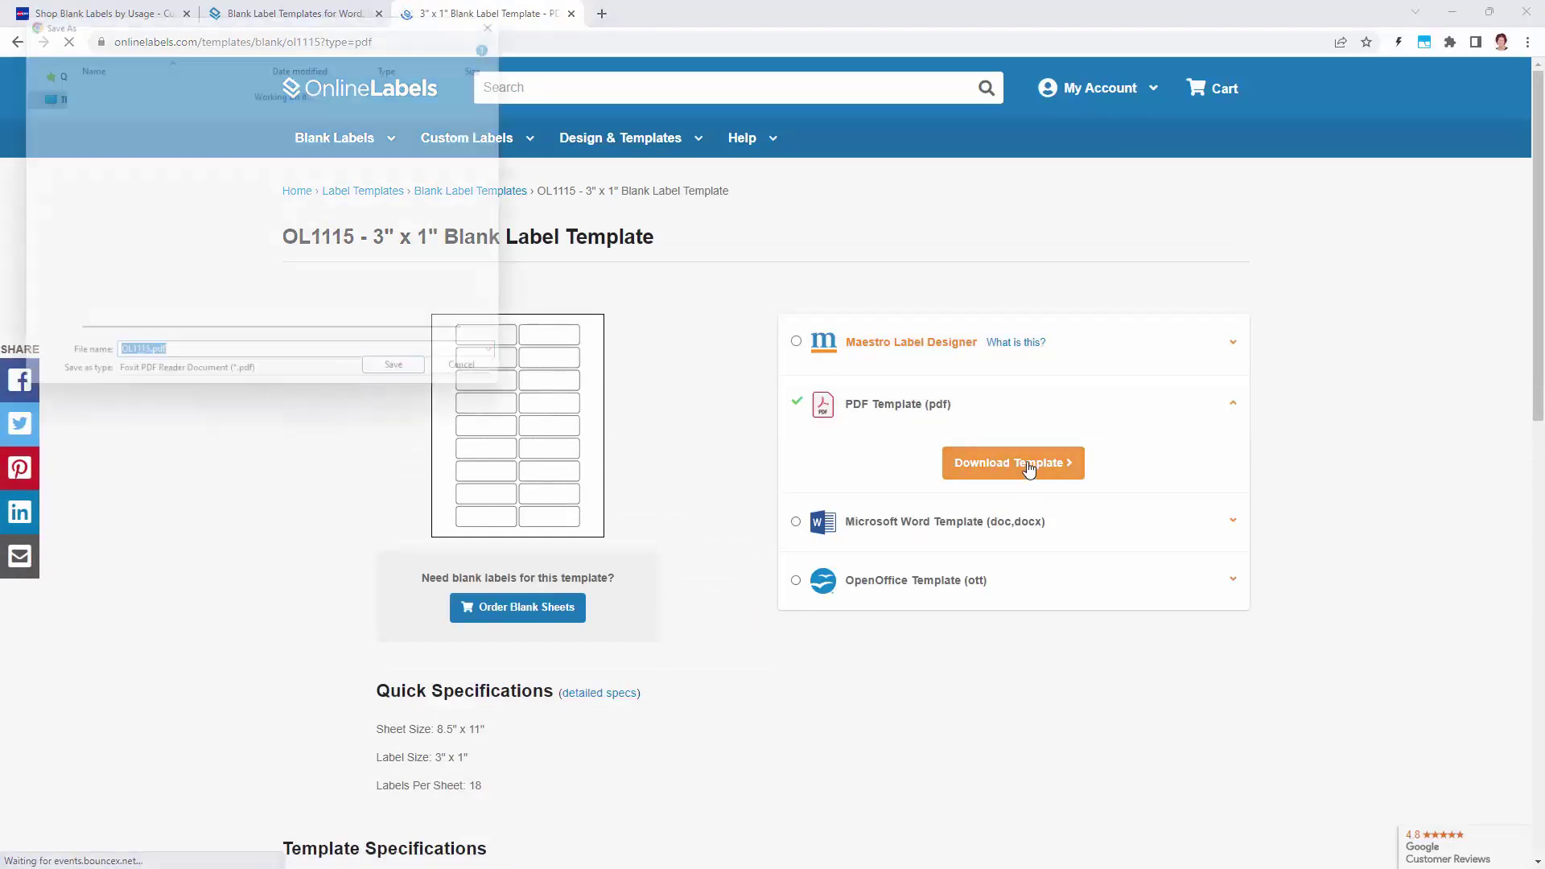
In Illustrator, shift the full-bleed strawberry image slightly right to expose a thin white strip along the label's left edge.
click(1333, 800)
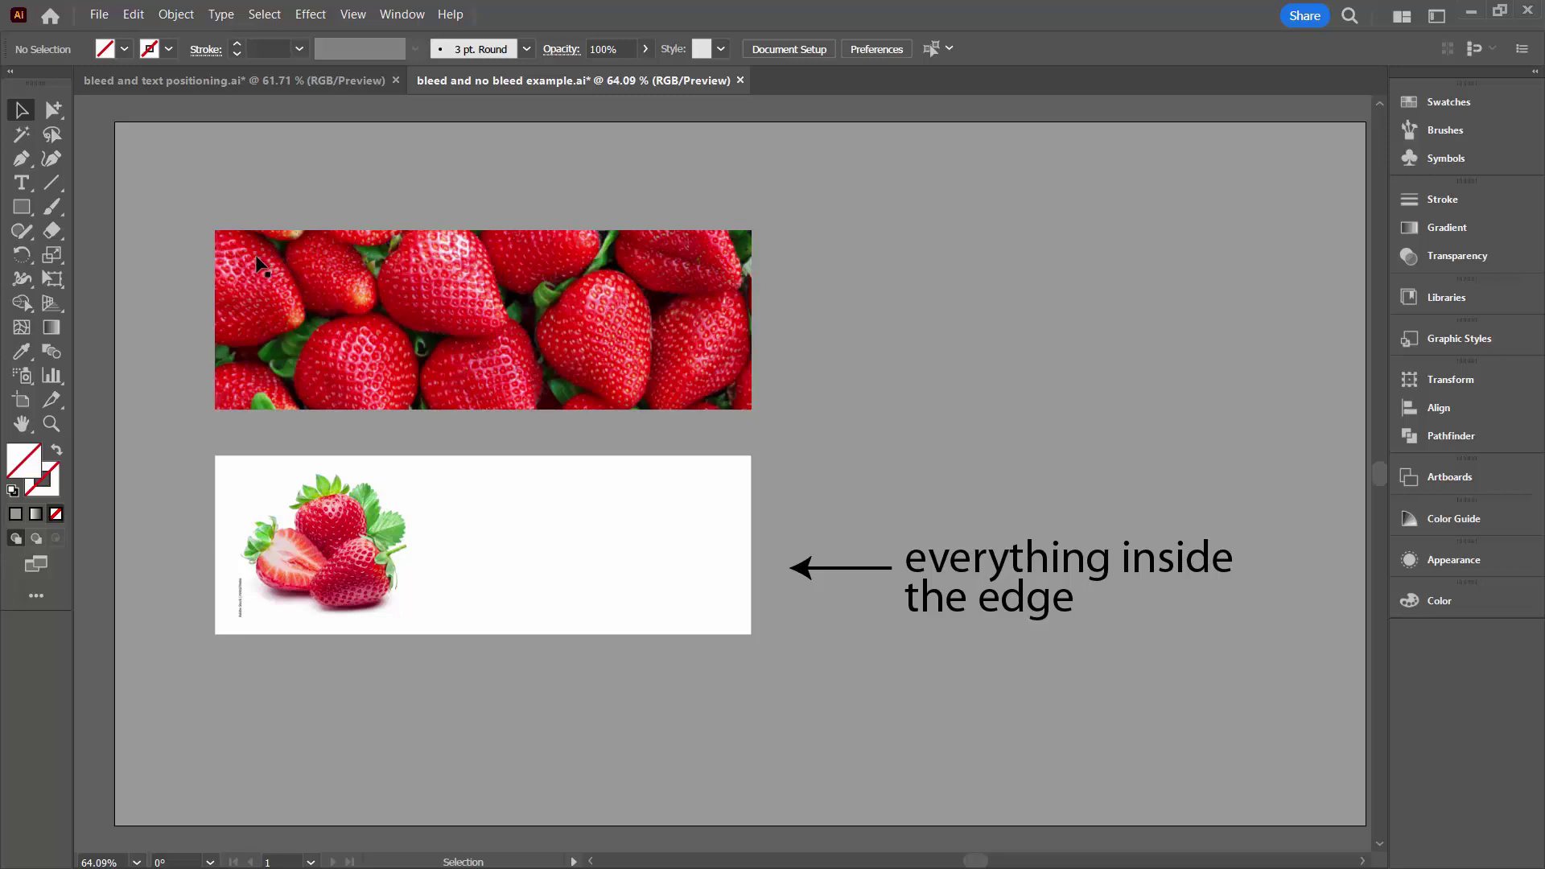
drag(257, 258, 266, 257)
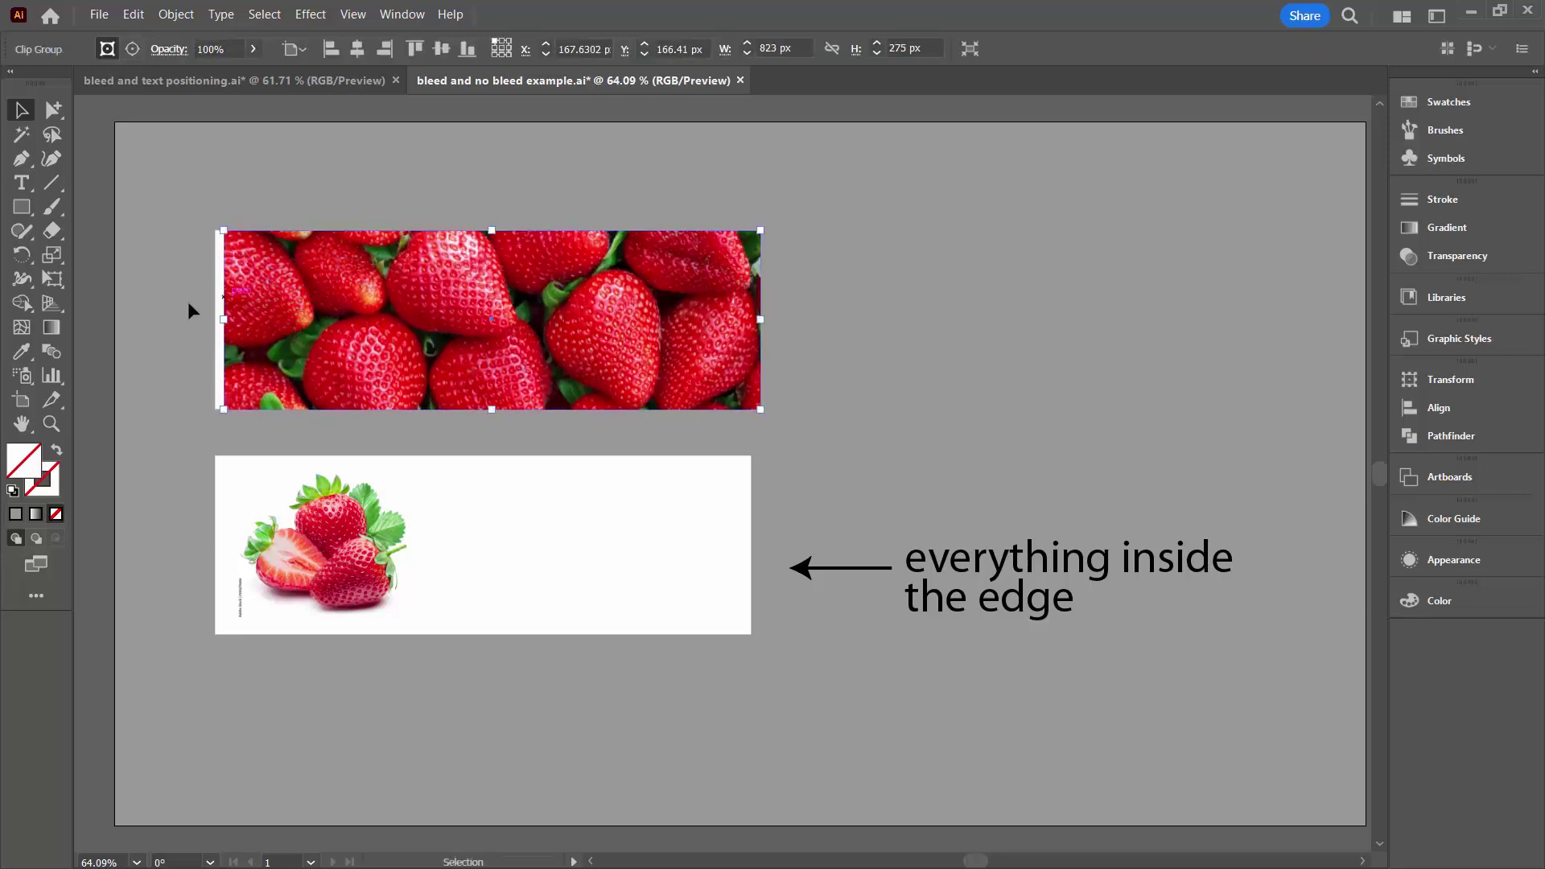
click(163, 309)
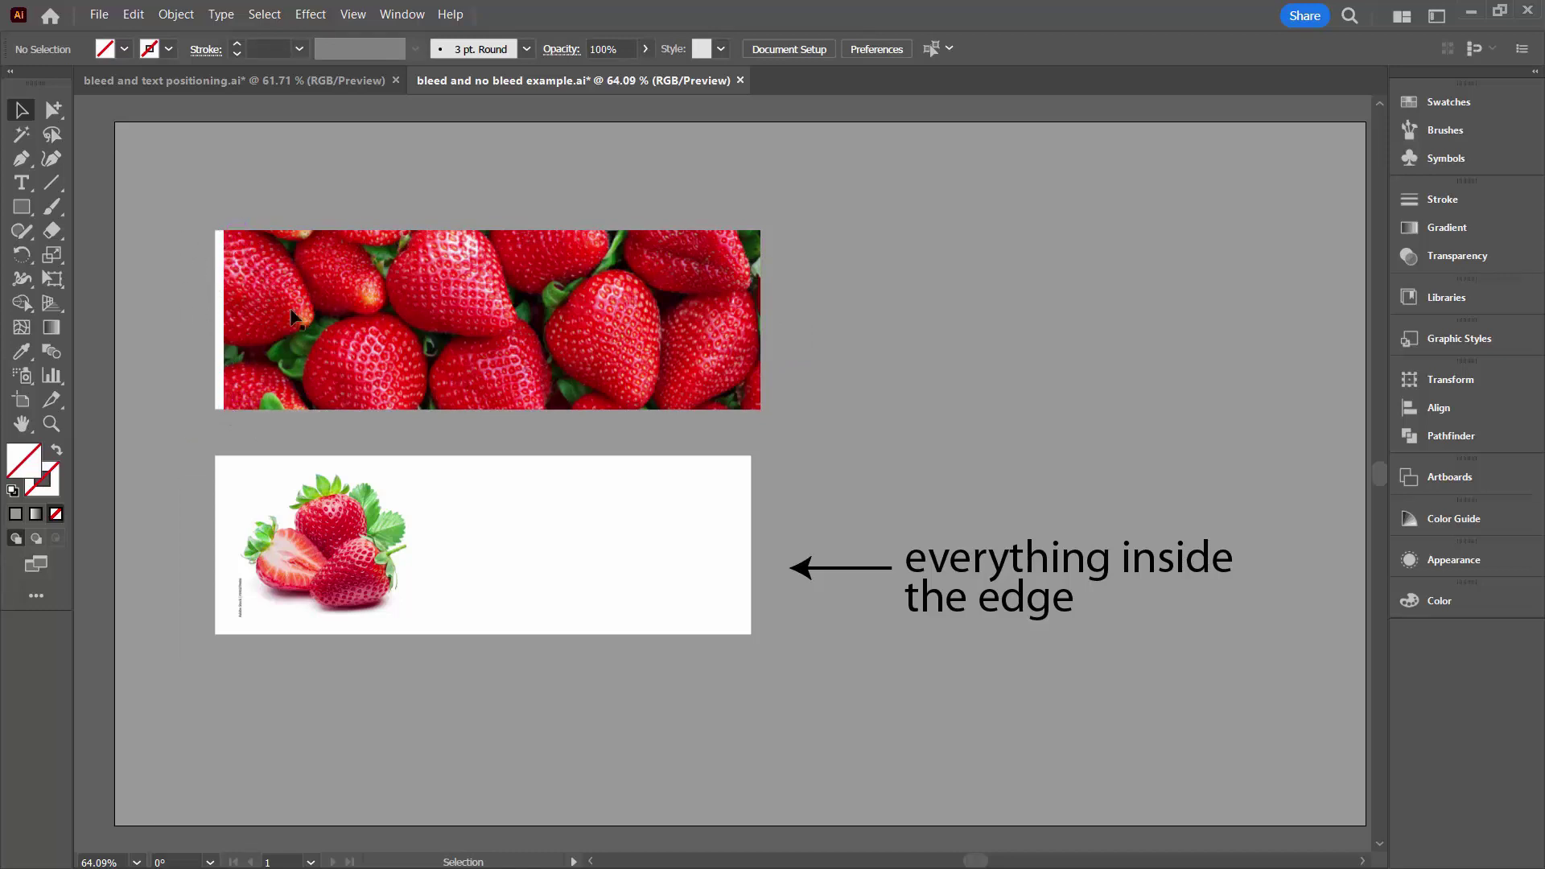
Shift the full-bleed strawberry image slightly downward on its label, and move it back up and left toward the label edges.
drag(317, 294, 319, 300)
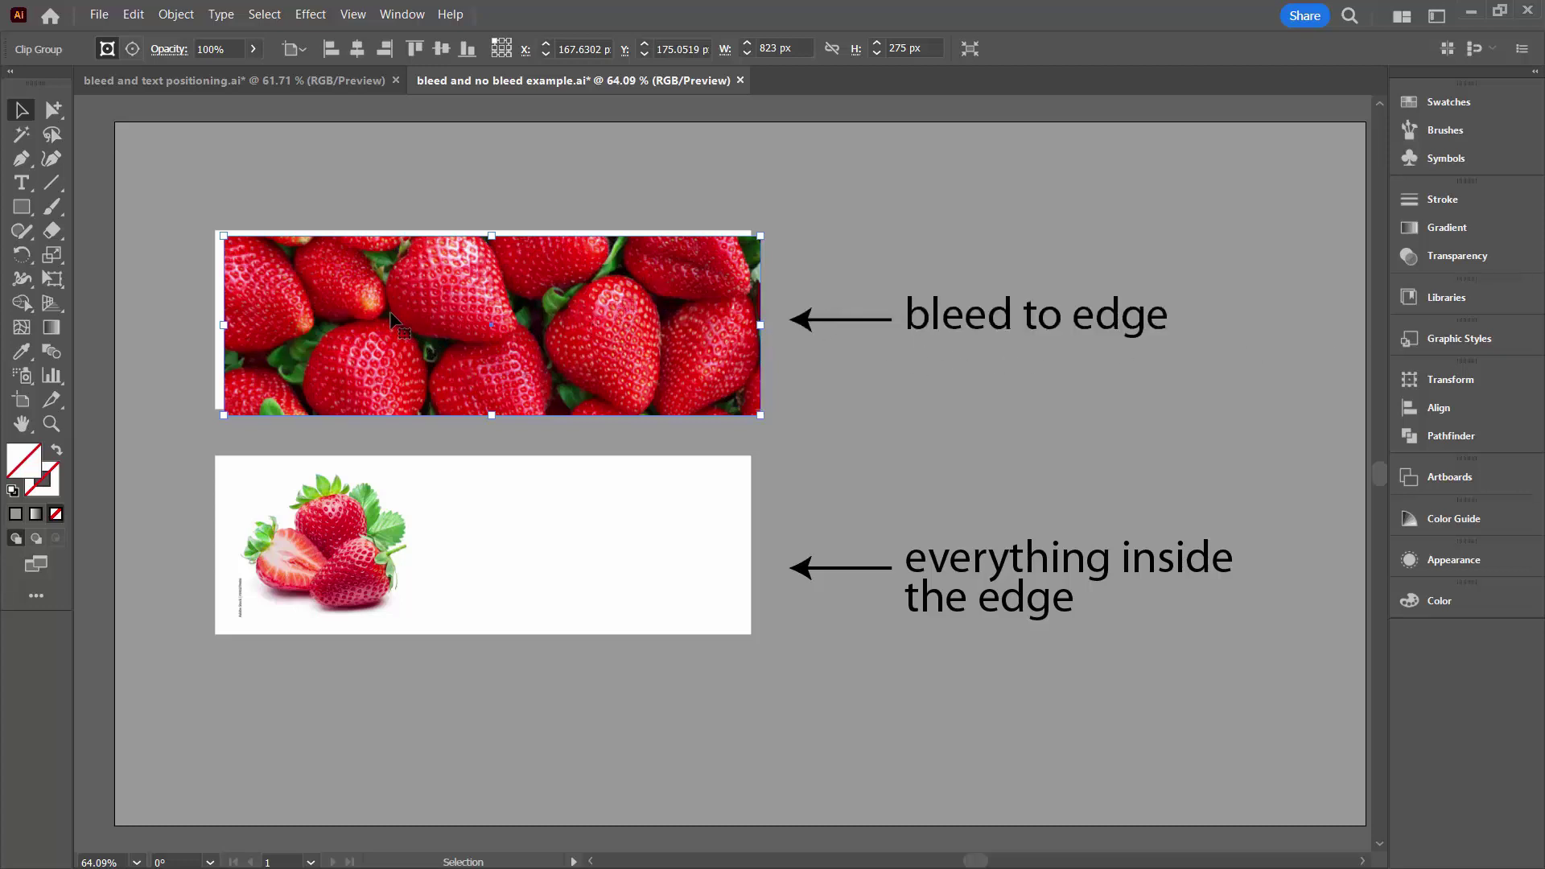
drag(389, 313, 384, 306)
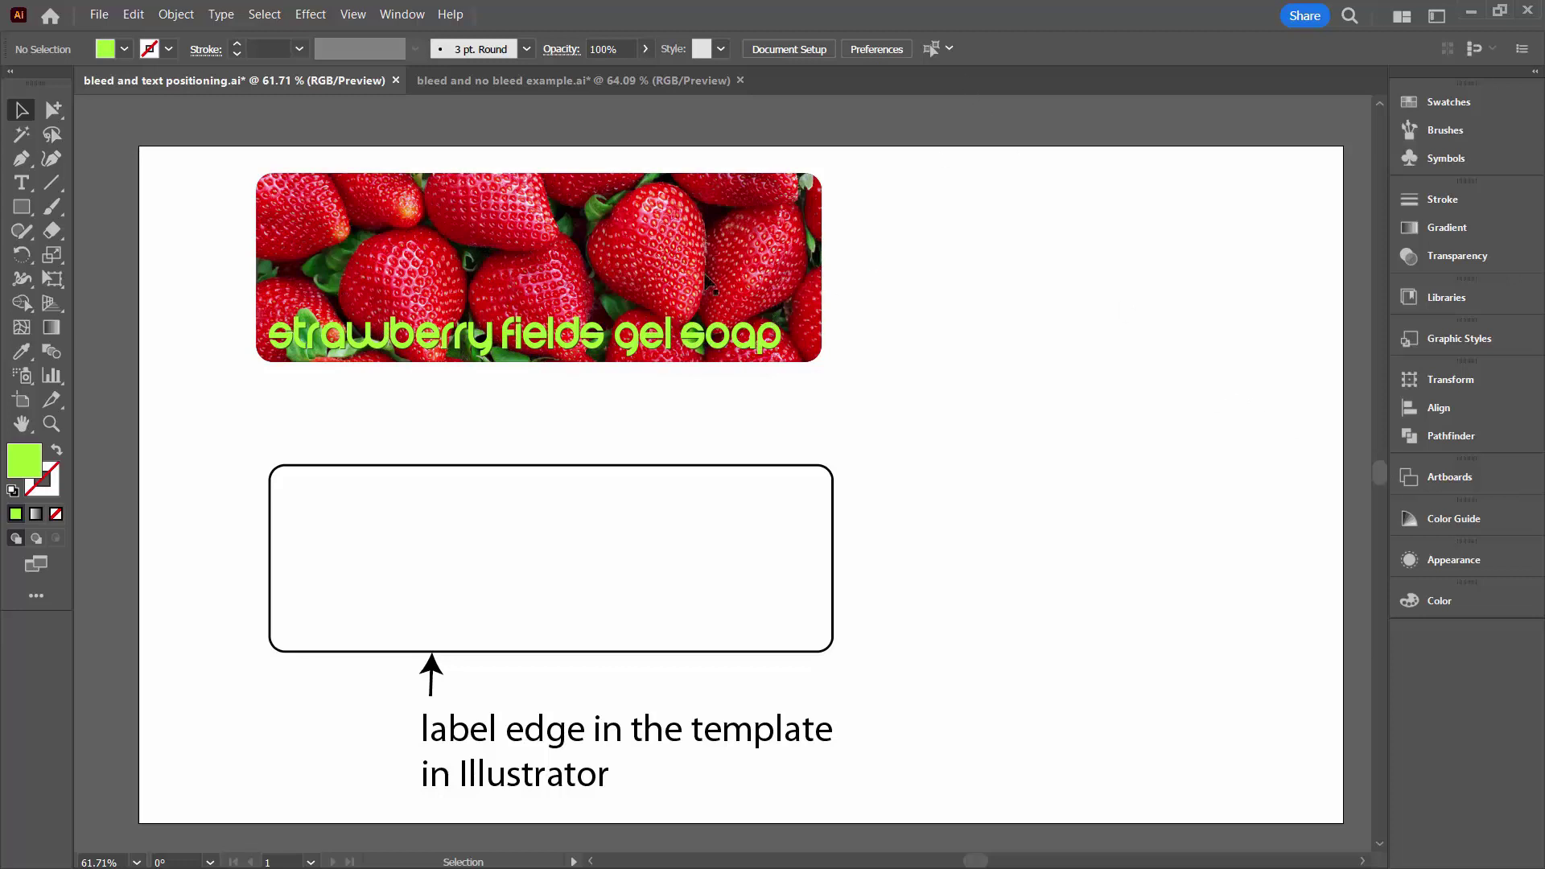
In the bleed and text positioning document, offset the strawberry fields gel soap artwork down and right from its outline, and realign it.
drag(386, 208, 396, 216)
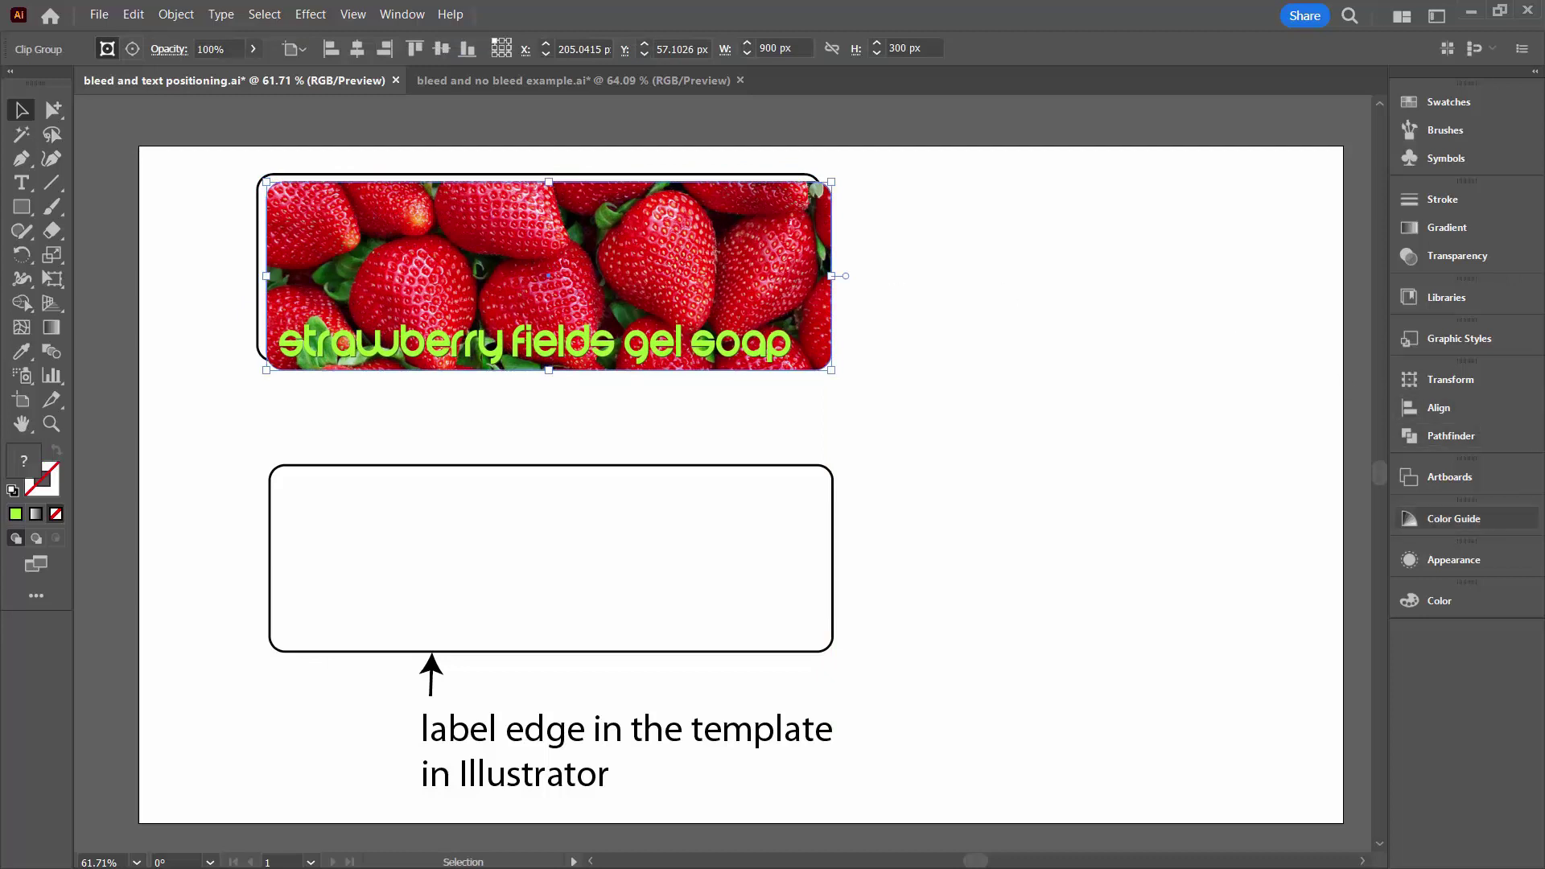
click(1125, 458)
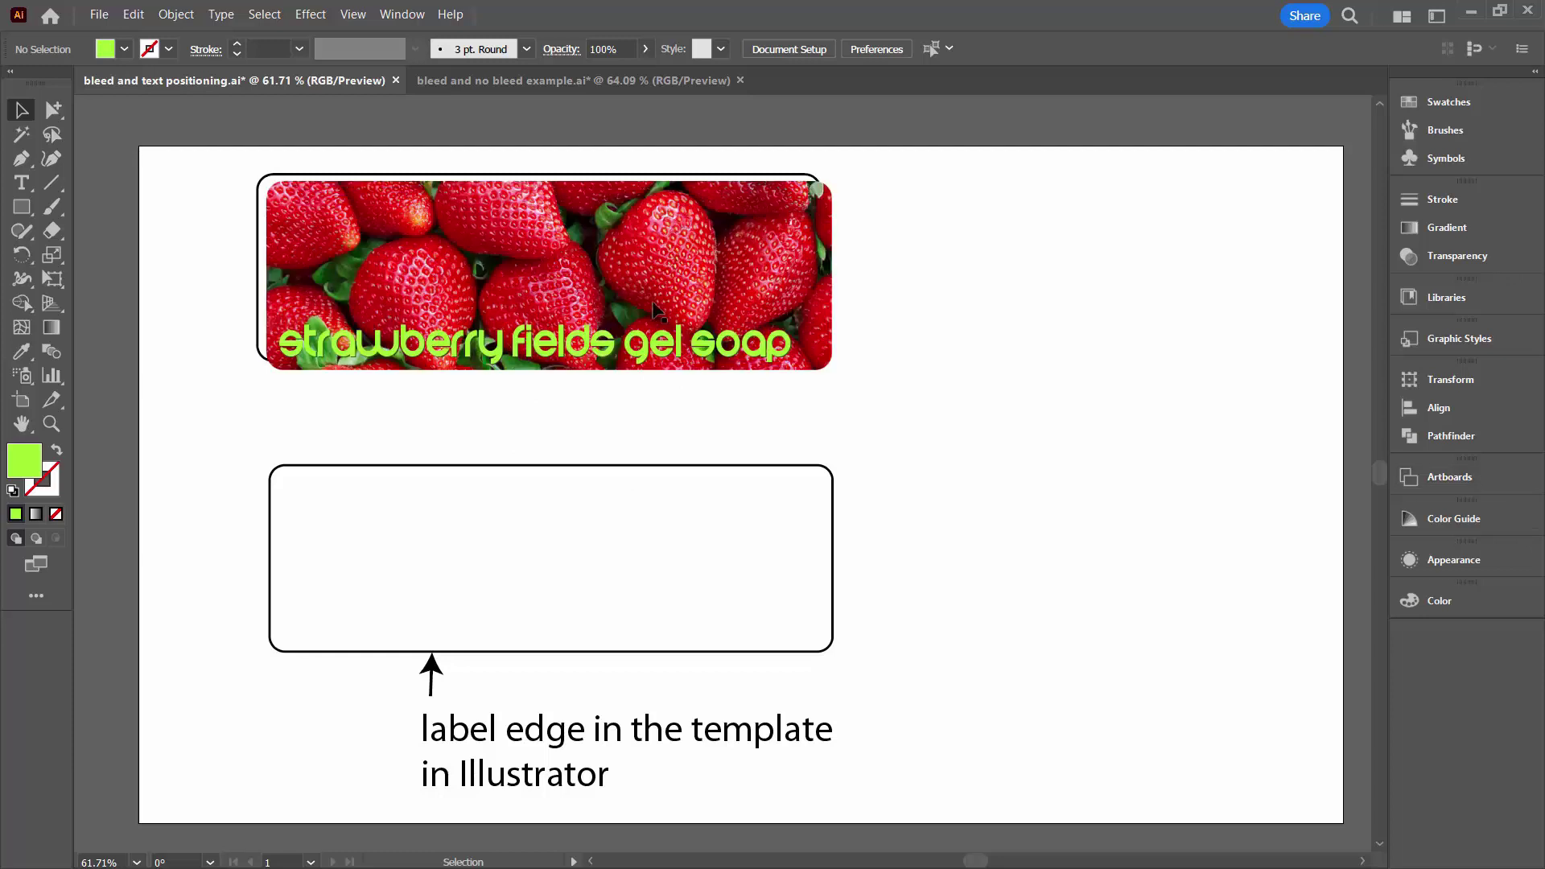
drag(543, 267, 534, 259)
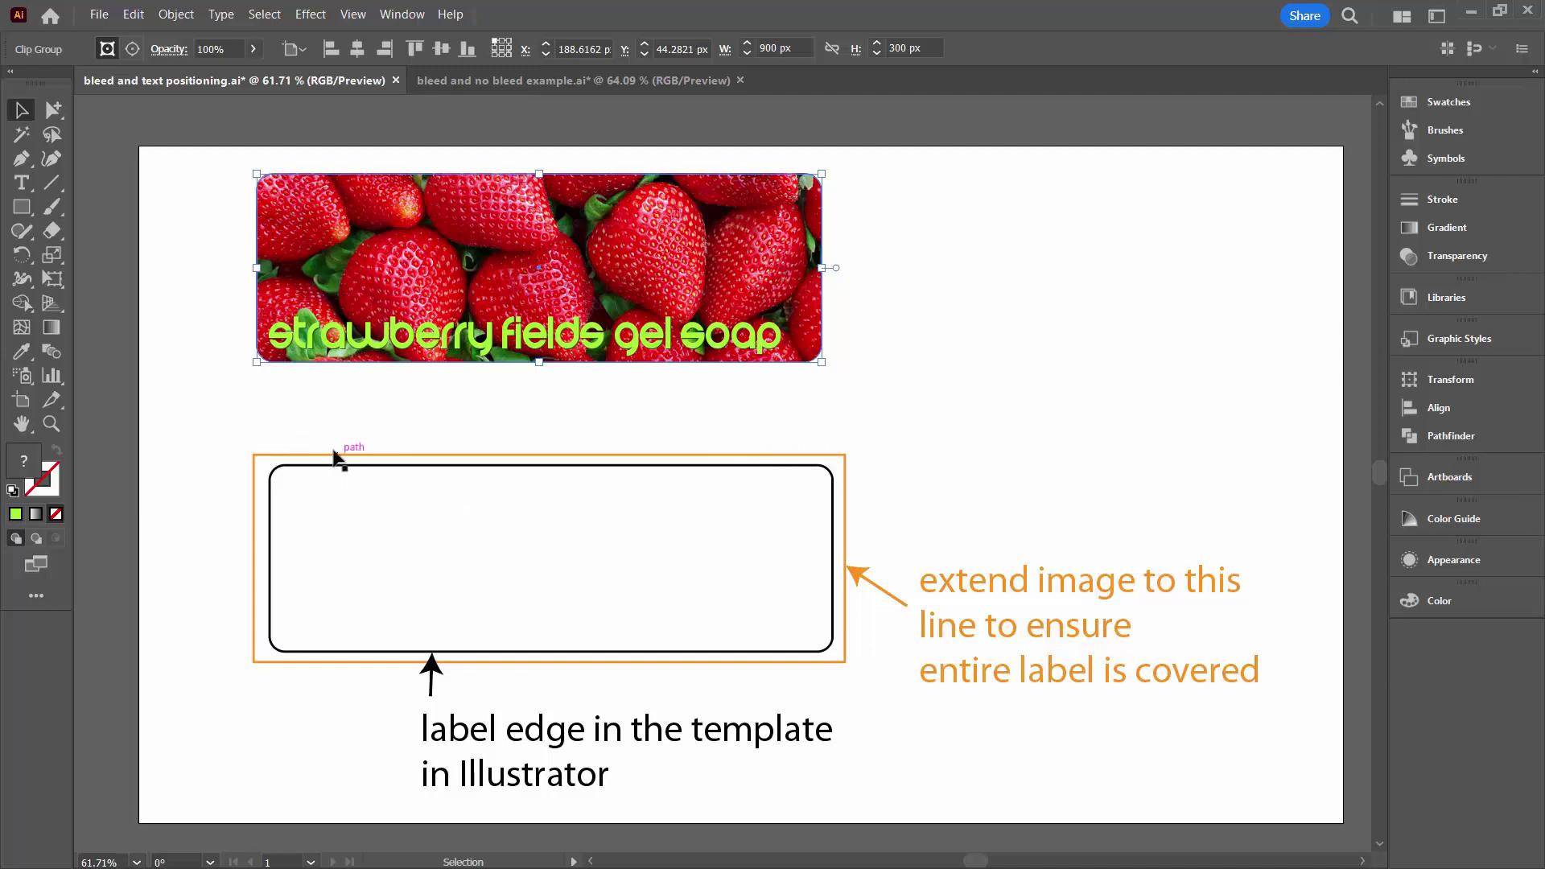
click(211, 389)
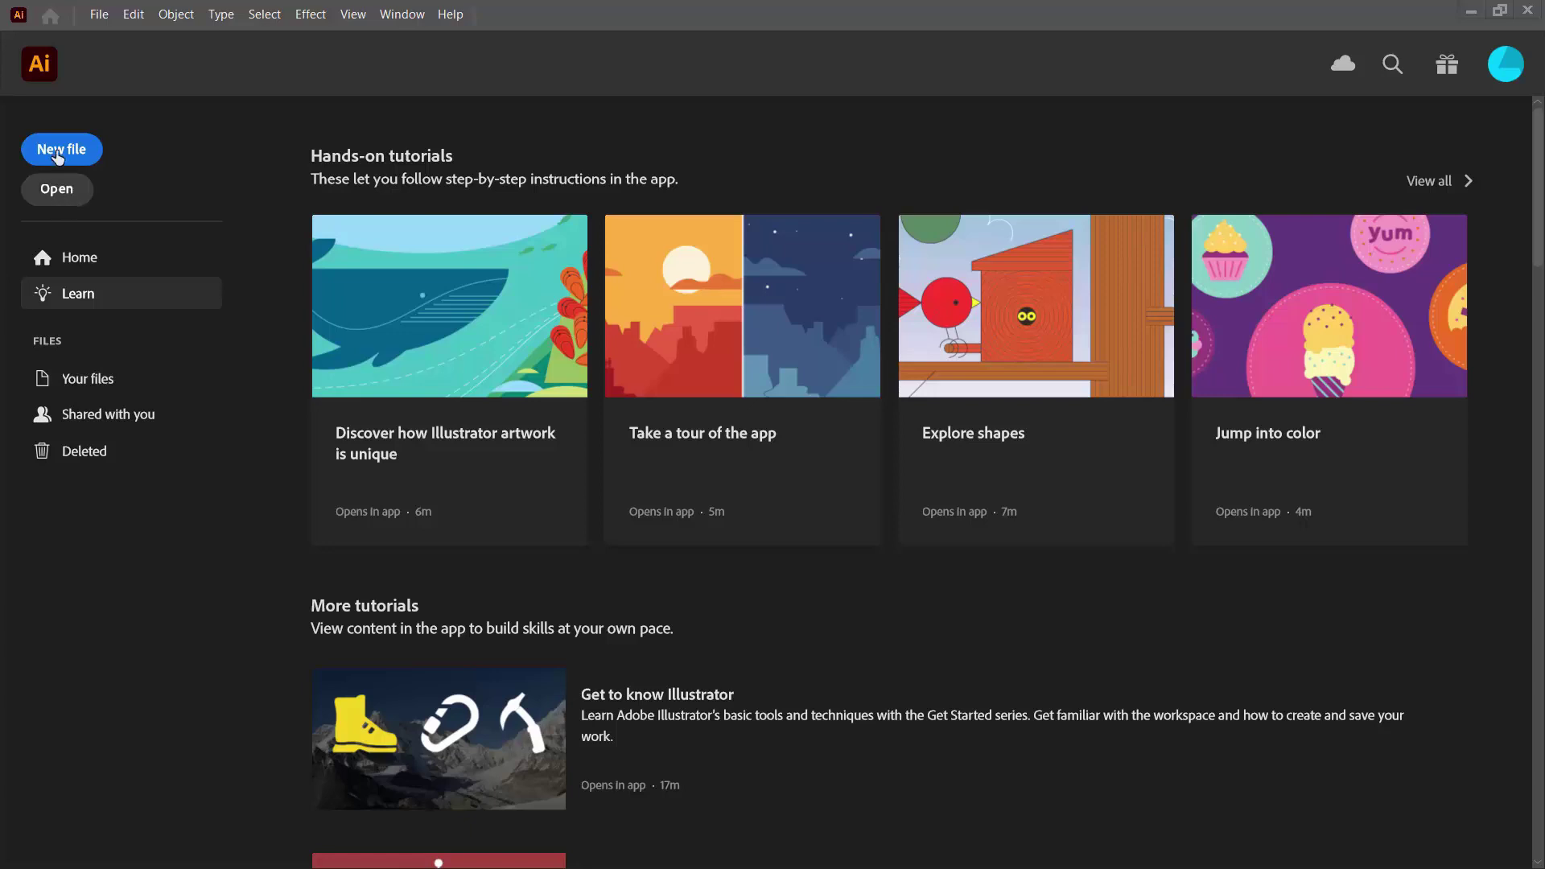
Open the recently used label template OL1115.pdf.
click(99, 14)
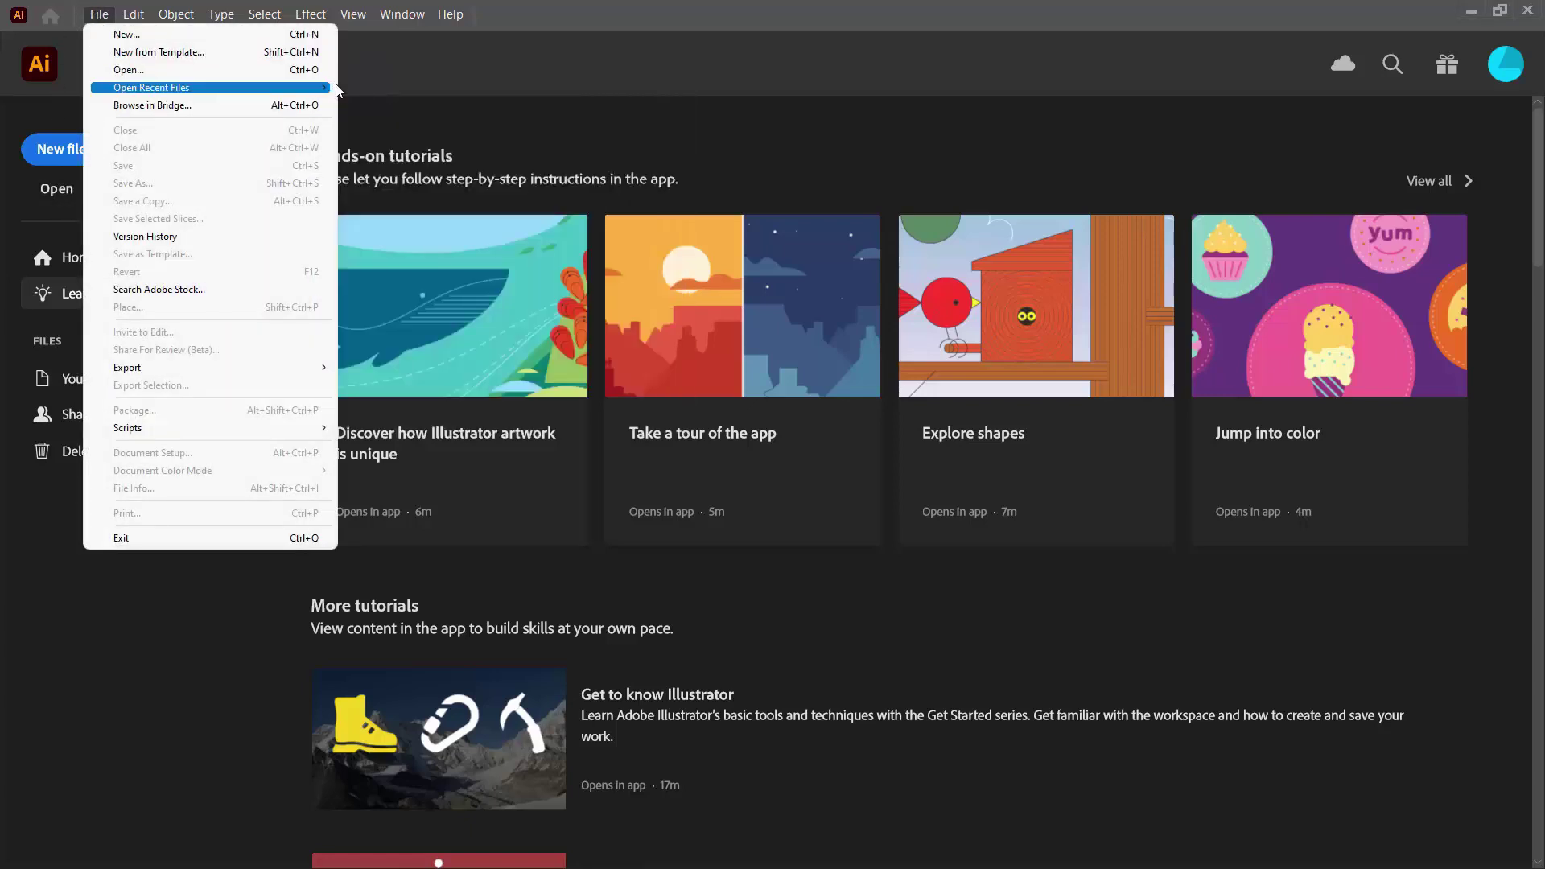
mouse_move(326, 87)
click(378, 85)
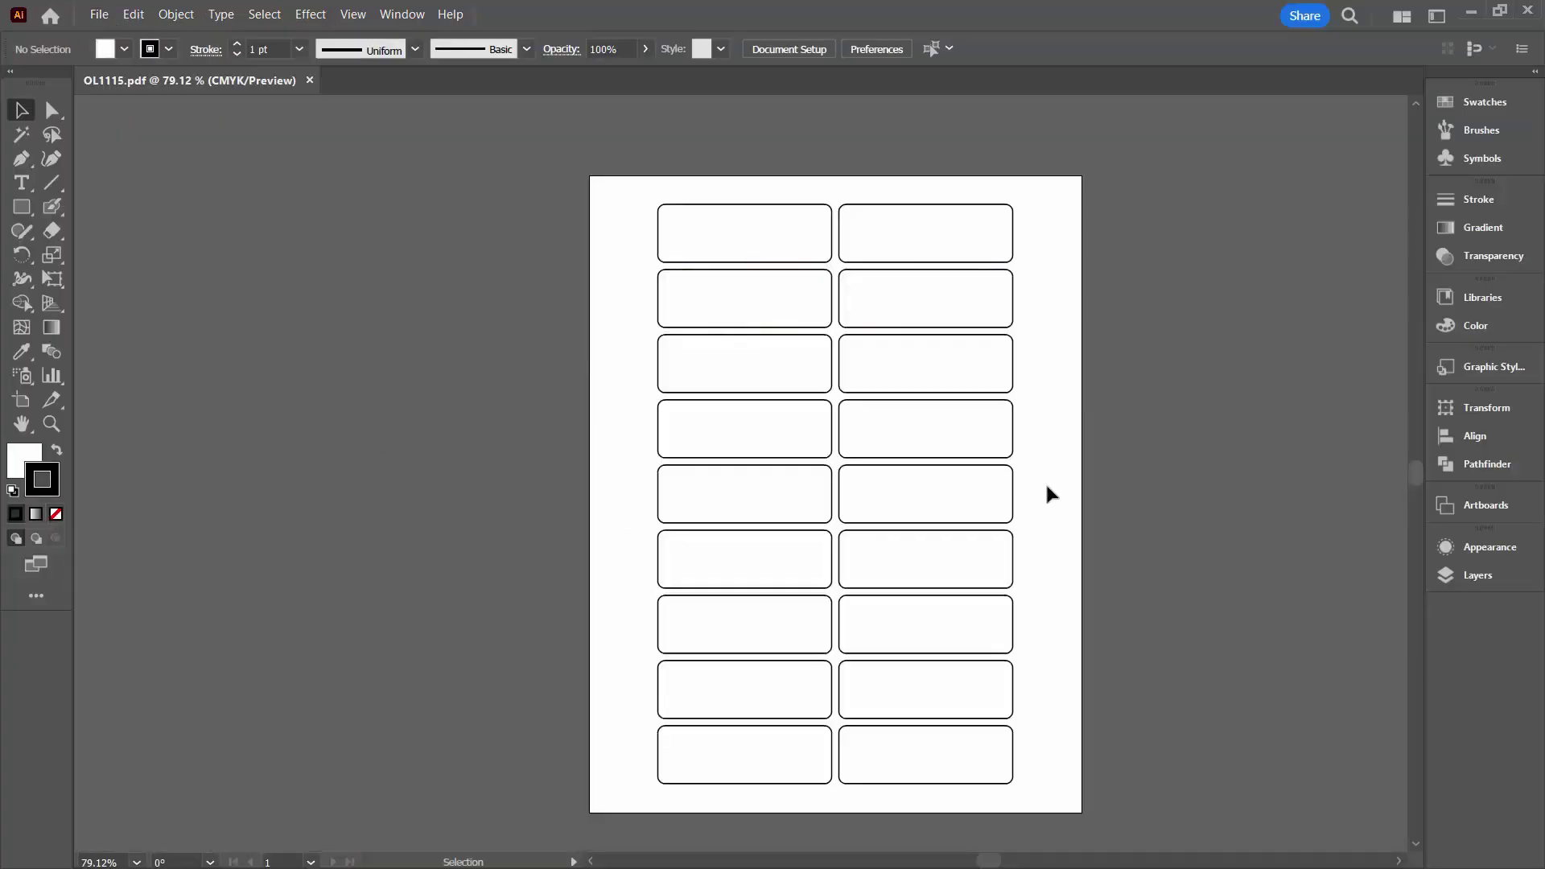
Detach the Layers panel and float it beside the label sheet.
scroll(1049, 493, right, 5)
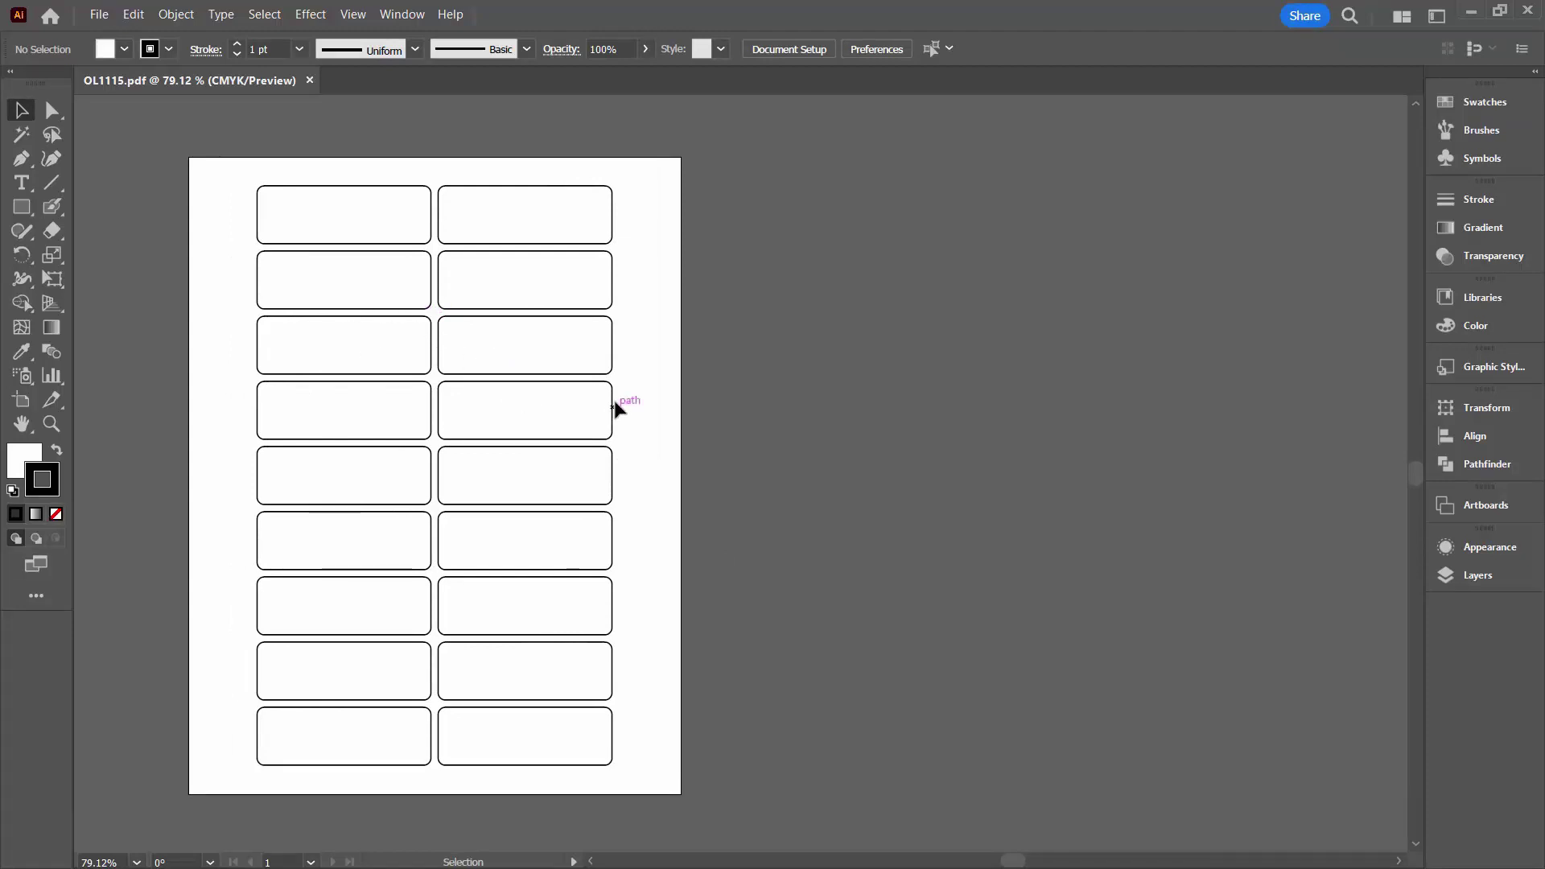
click(1462, 578)
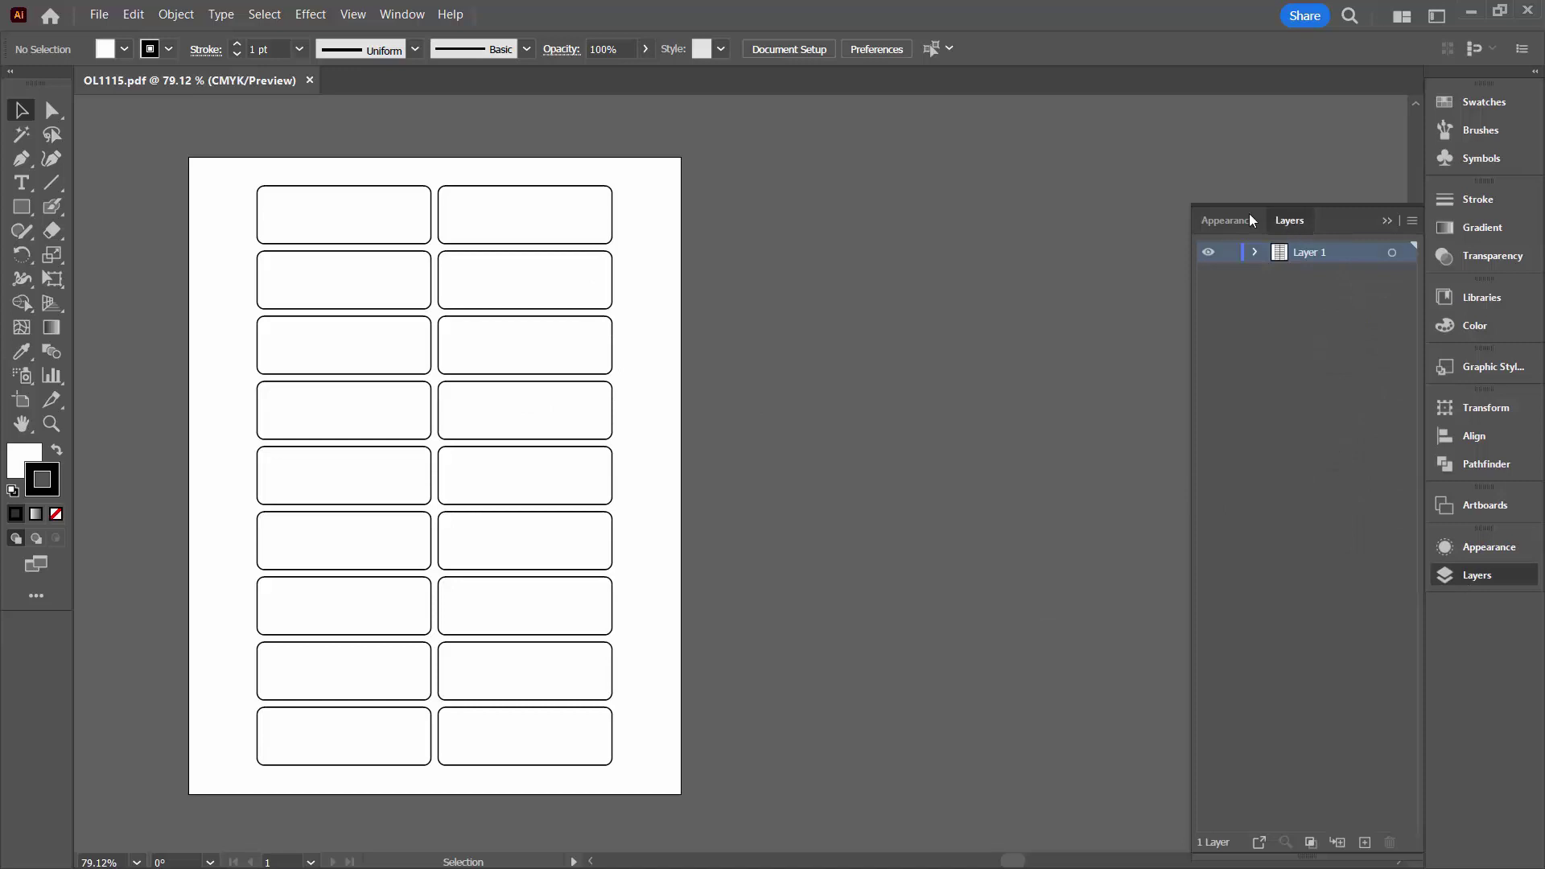
drag(1250, 215, 793, 185)
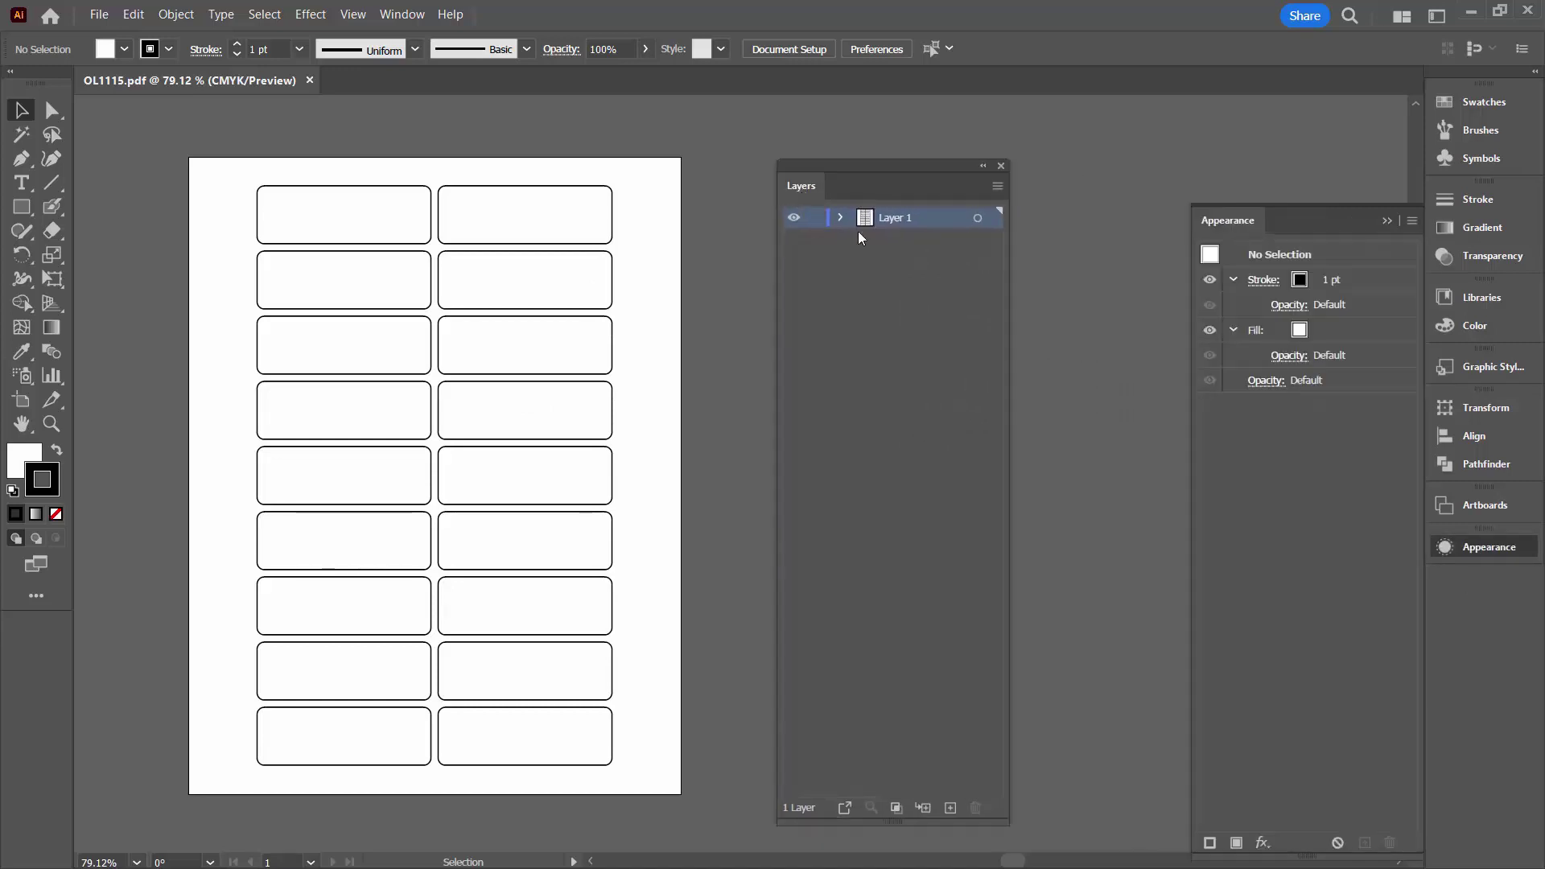
Set the Layers panel row size to 50 pixels and widen the panel to fit the full layer name.
click(996, 187)
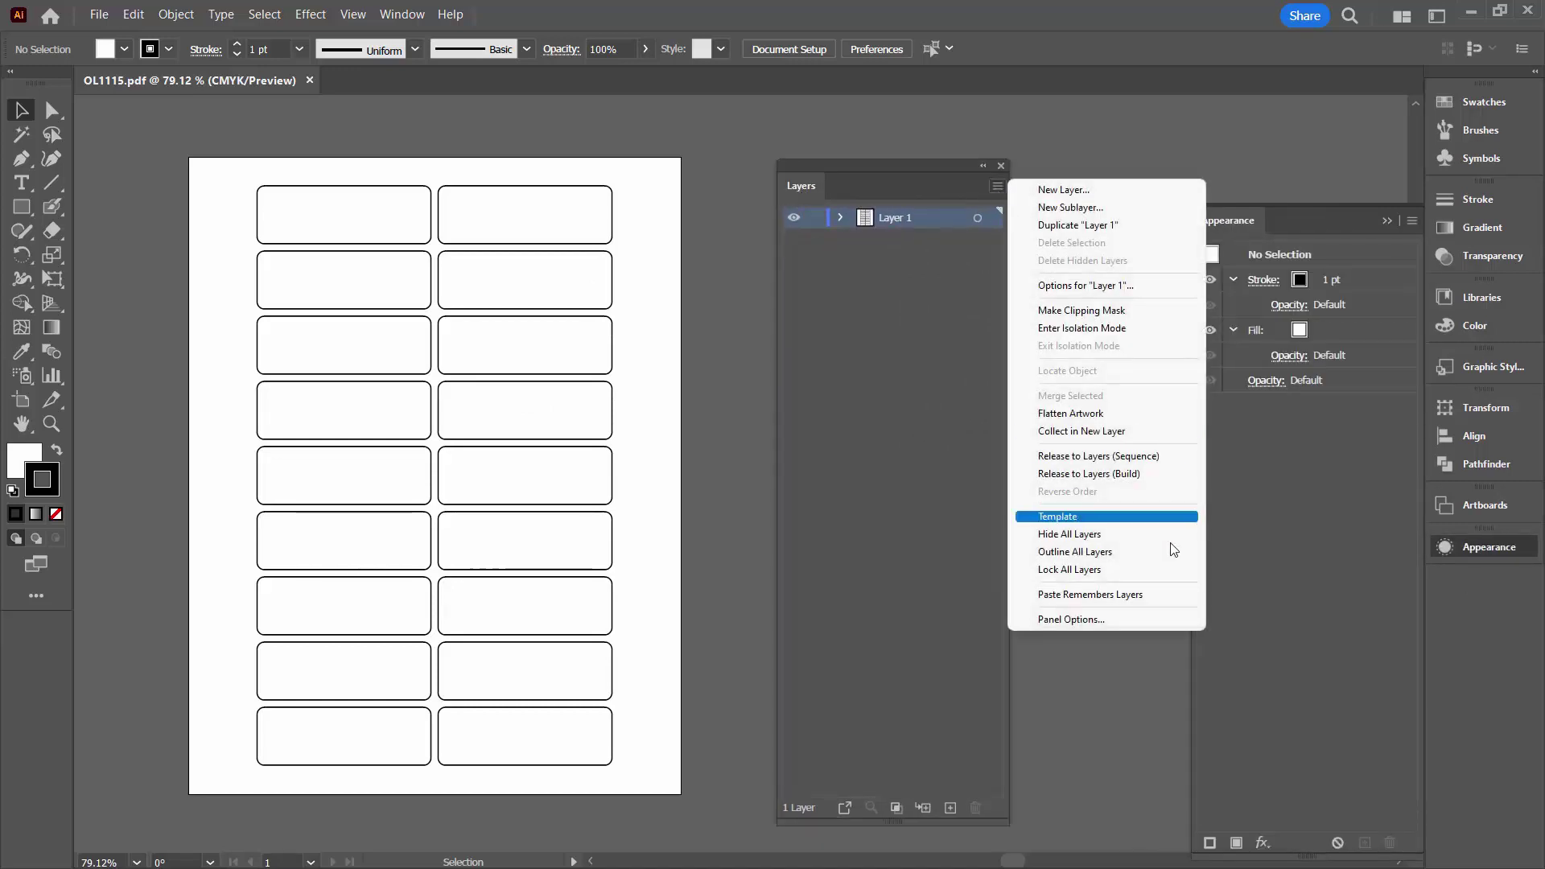
click(1127, 623)
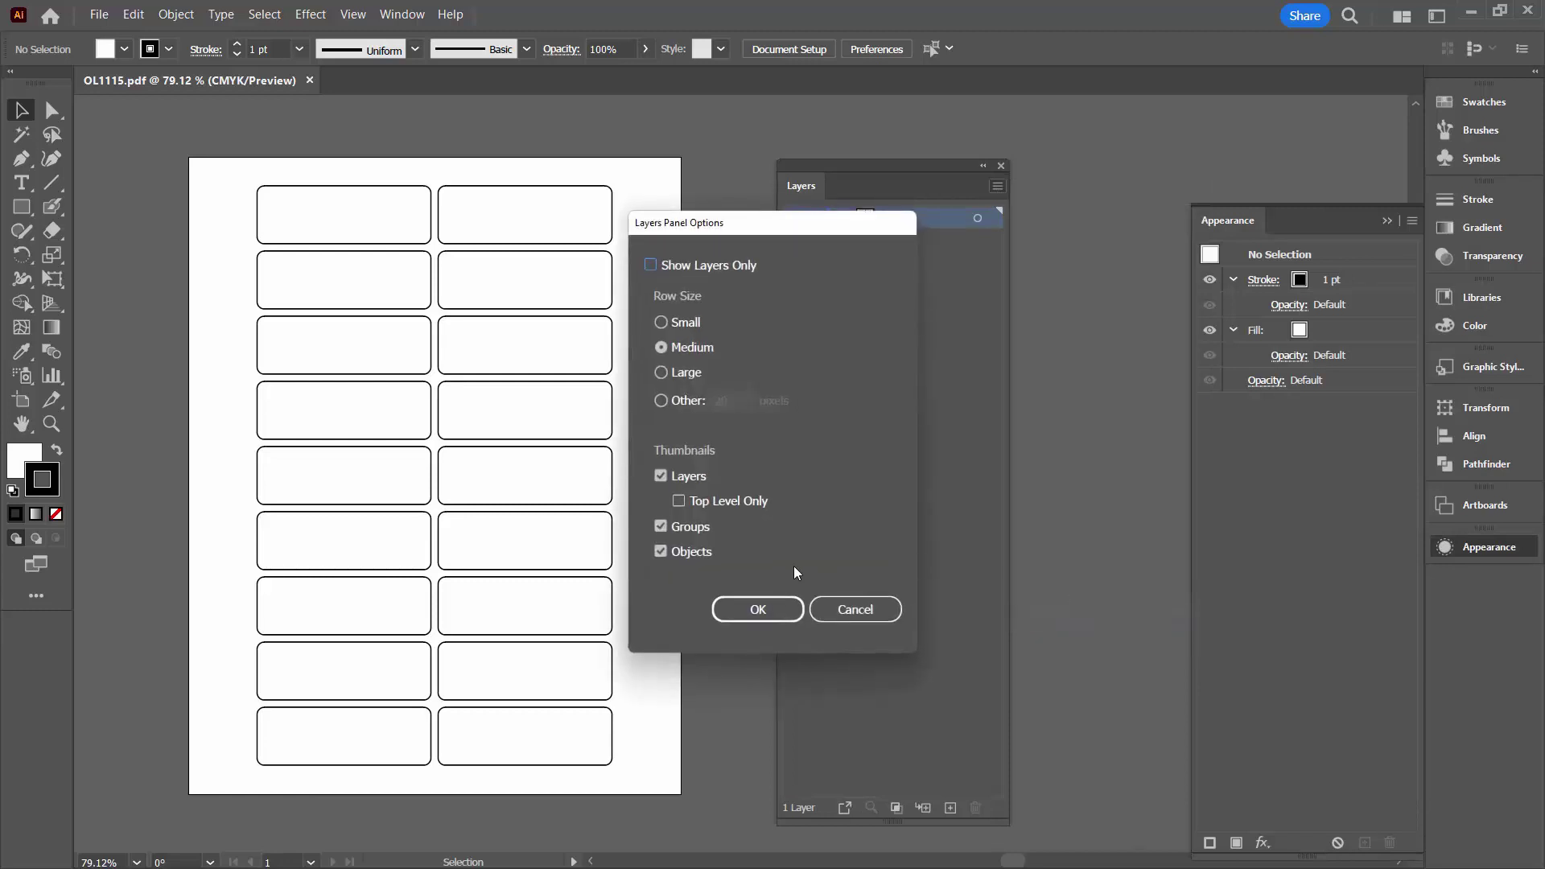
click(689, 408)
key(Tab)
text(50)
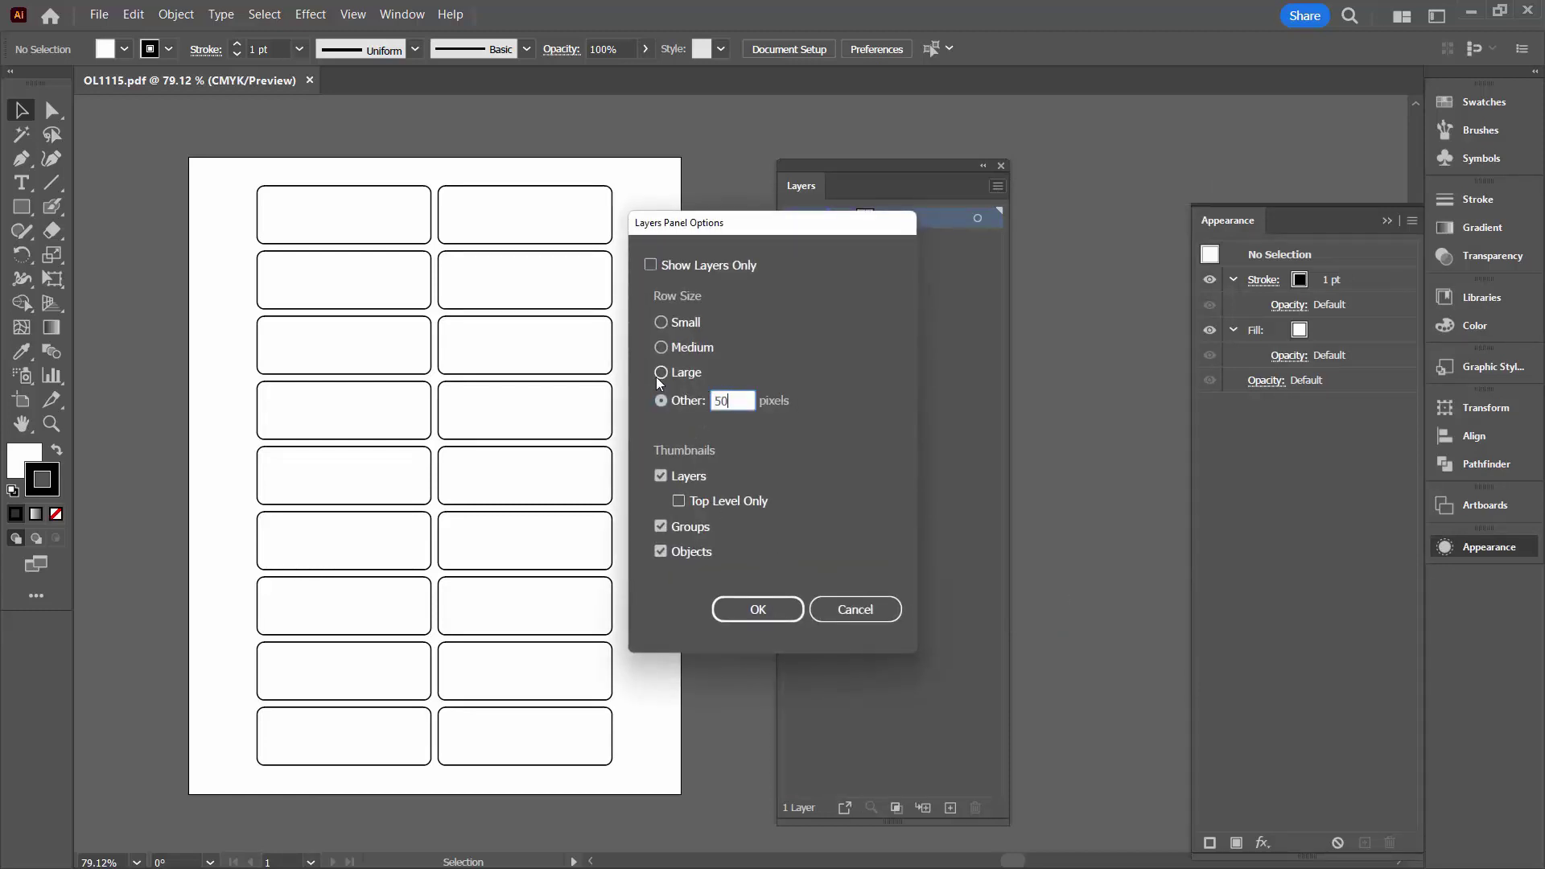
key(Return)
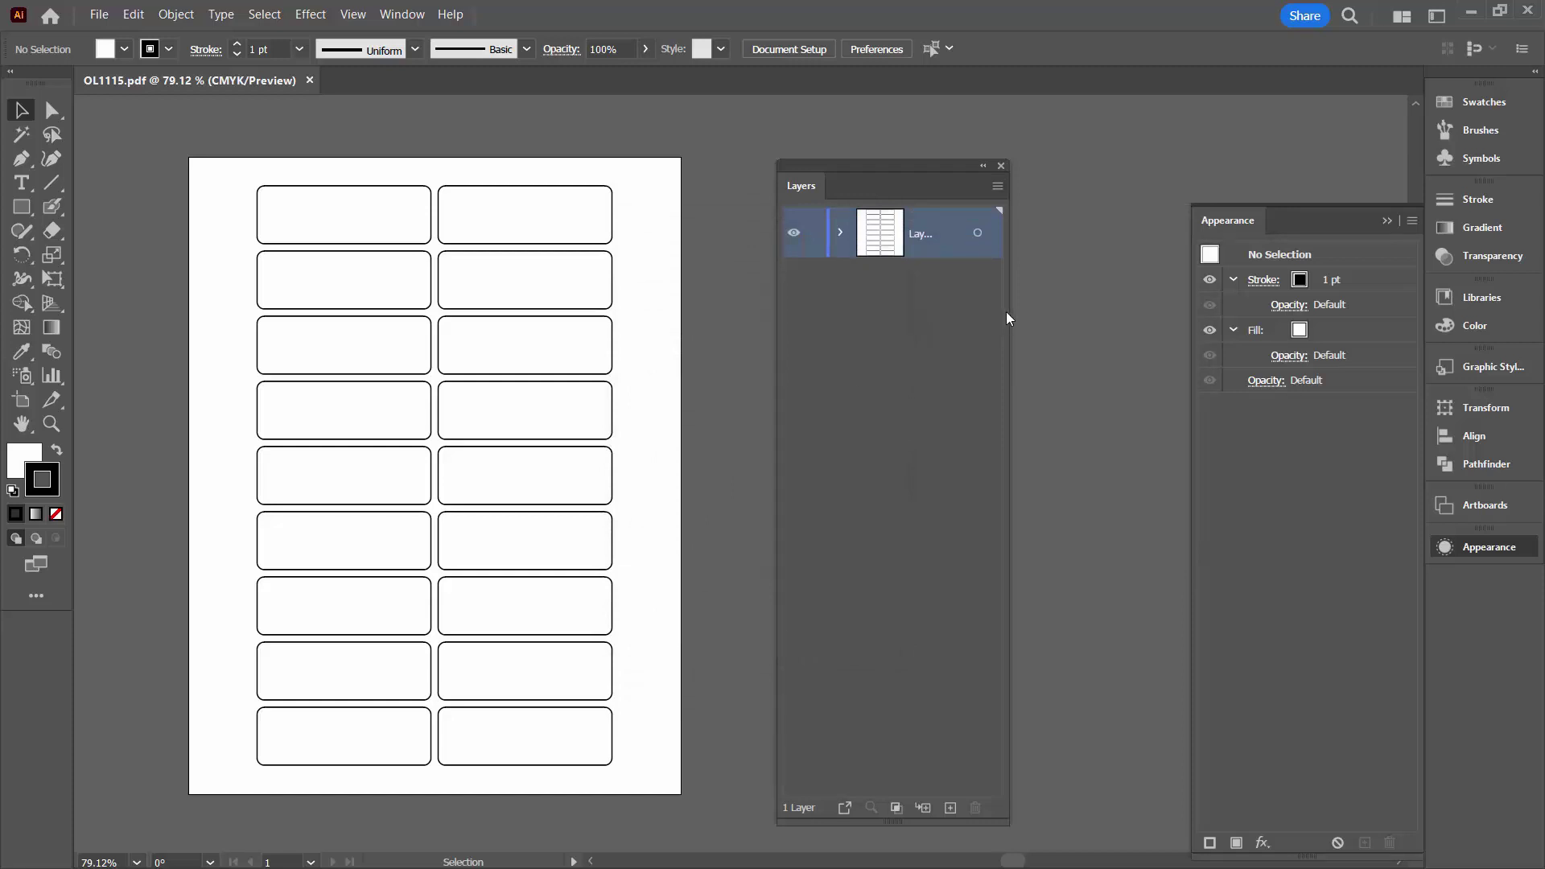
drag(1009, 317, 1145, 320)
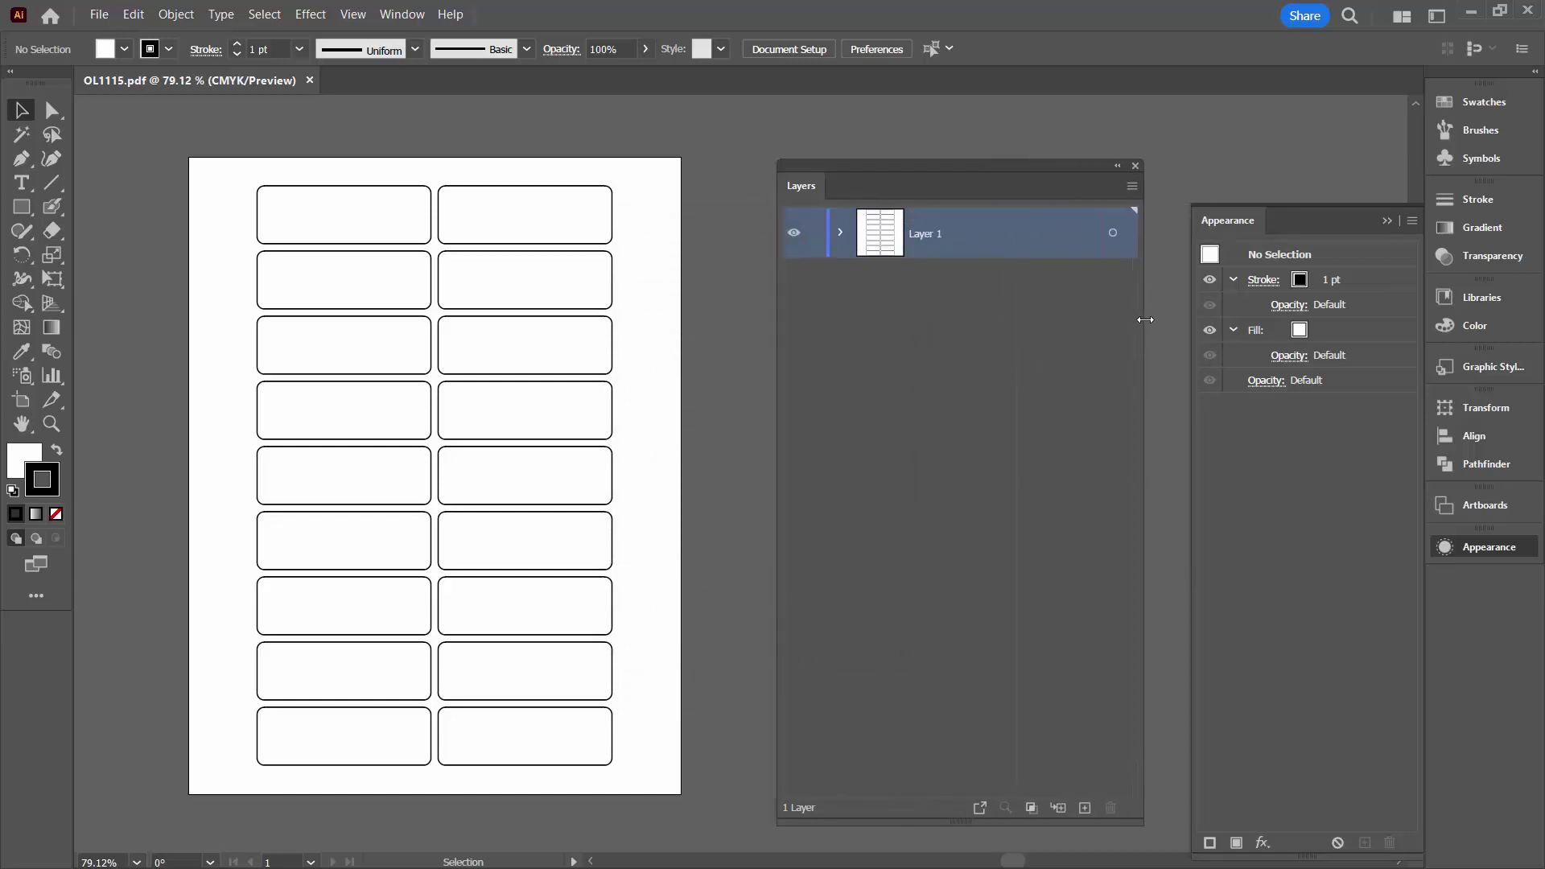
Expand Layer 1 and check its compound path by hiding and showing it again.
click(837, 233)
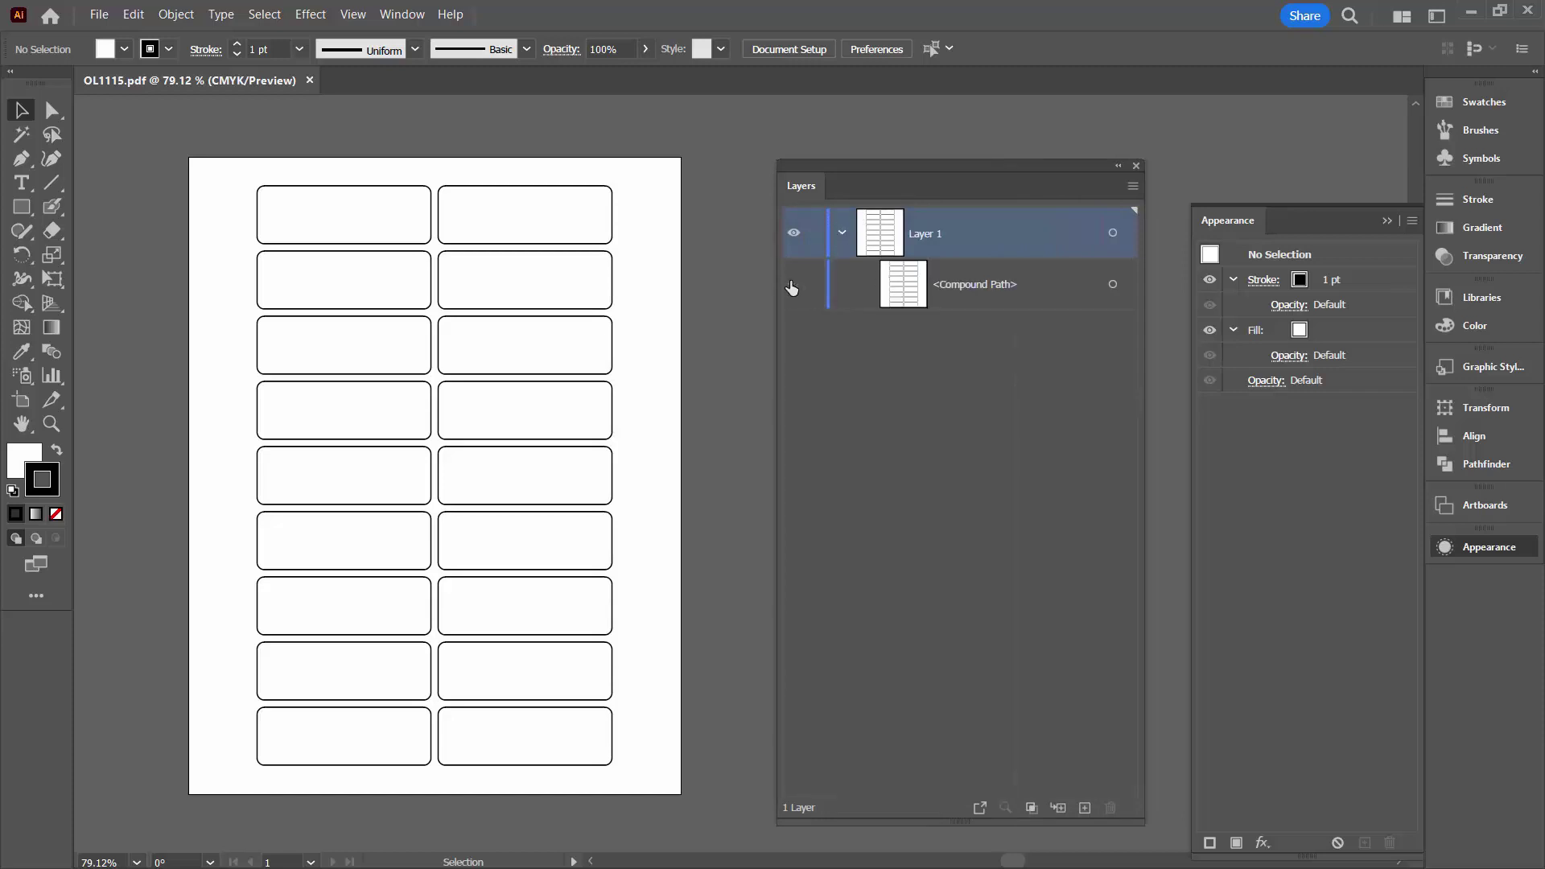
click(792, 287)
click(792, 288)
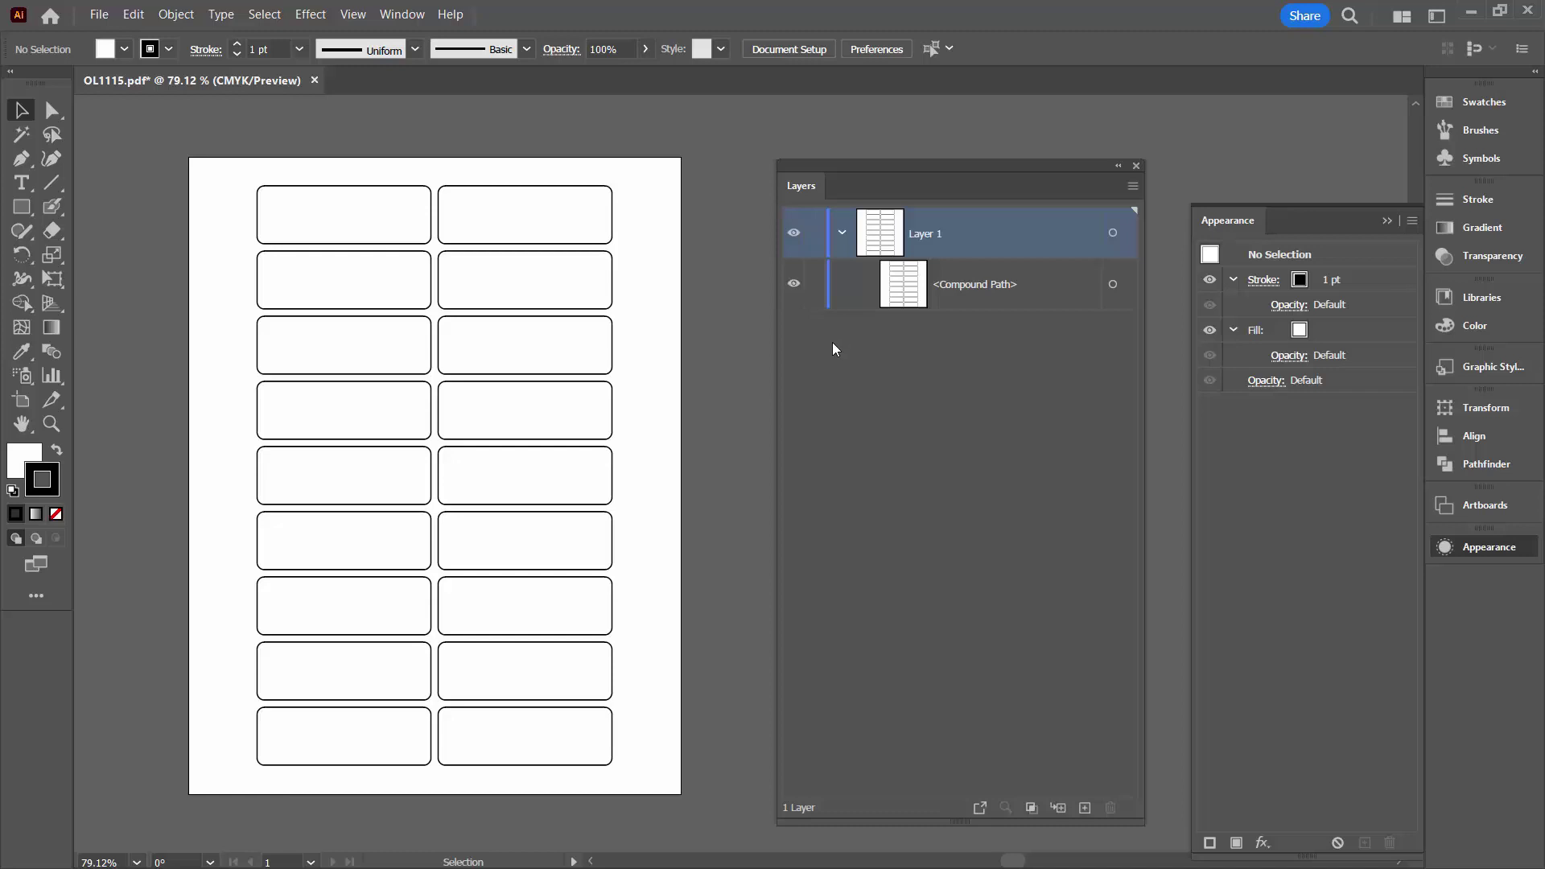
Make Layer 1 a template layer with images dimmed to 50%.
double_click(1004, 236)
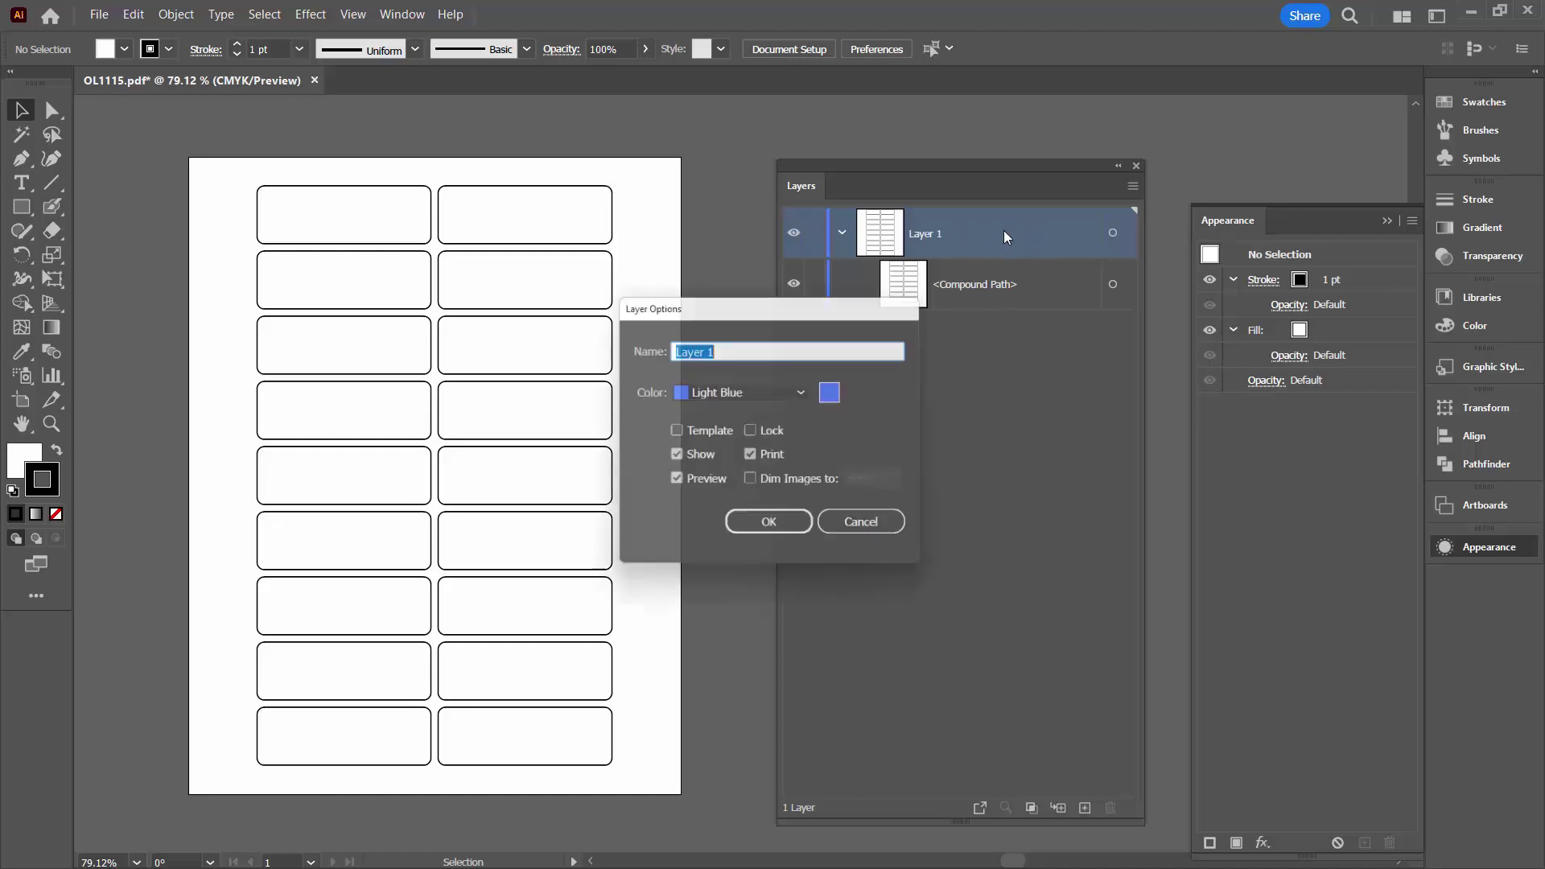
click(674, 433)
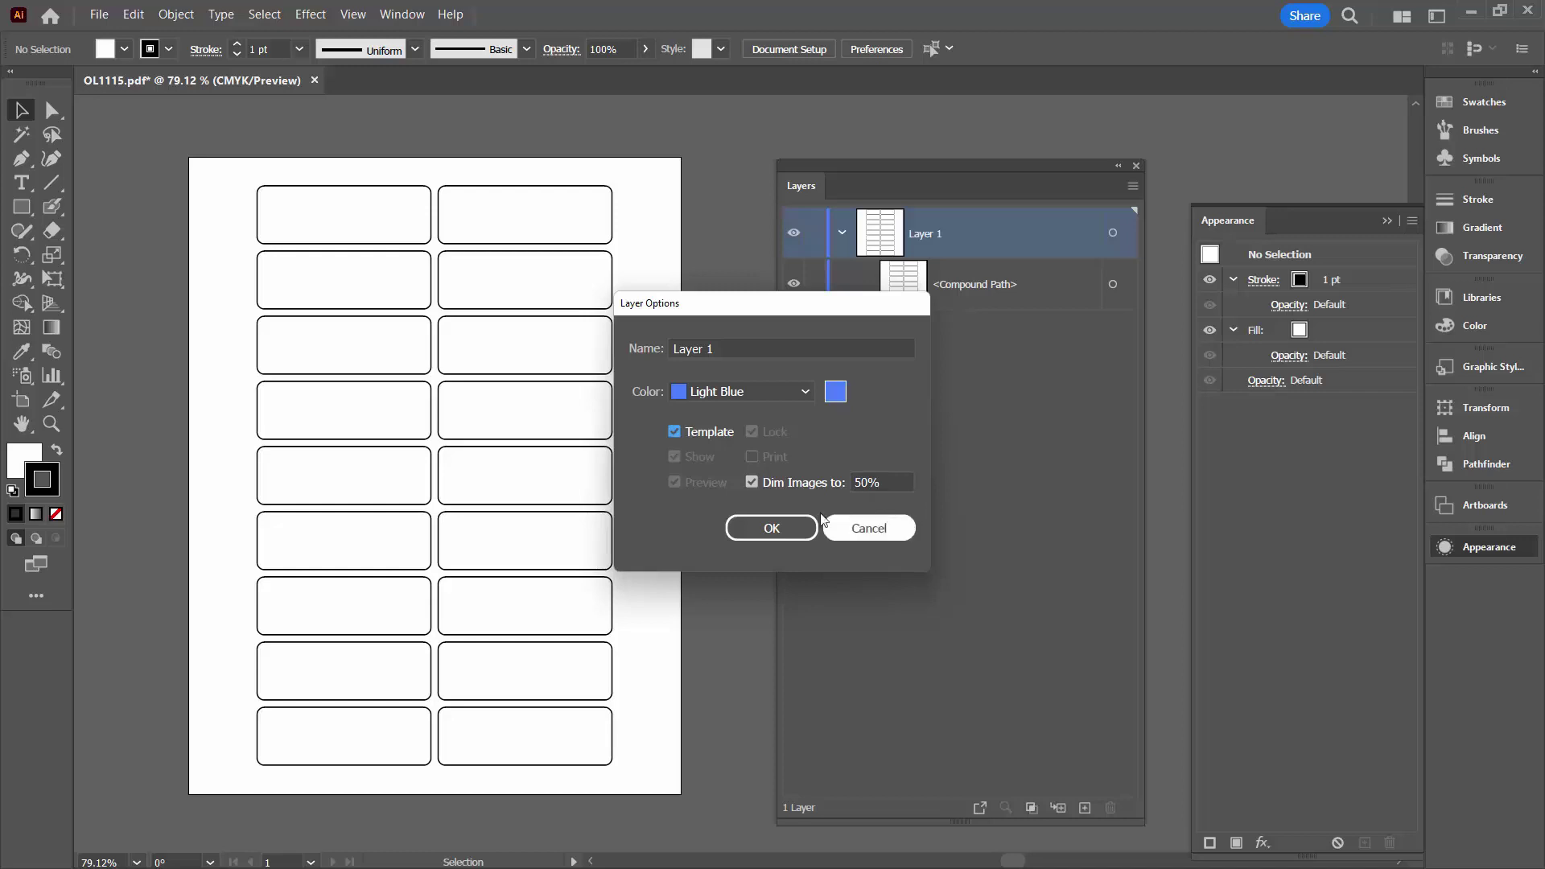
click(770, 529)
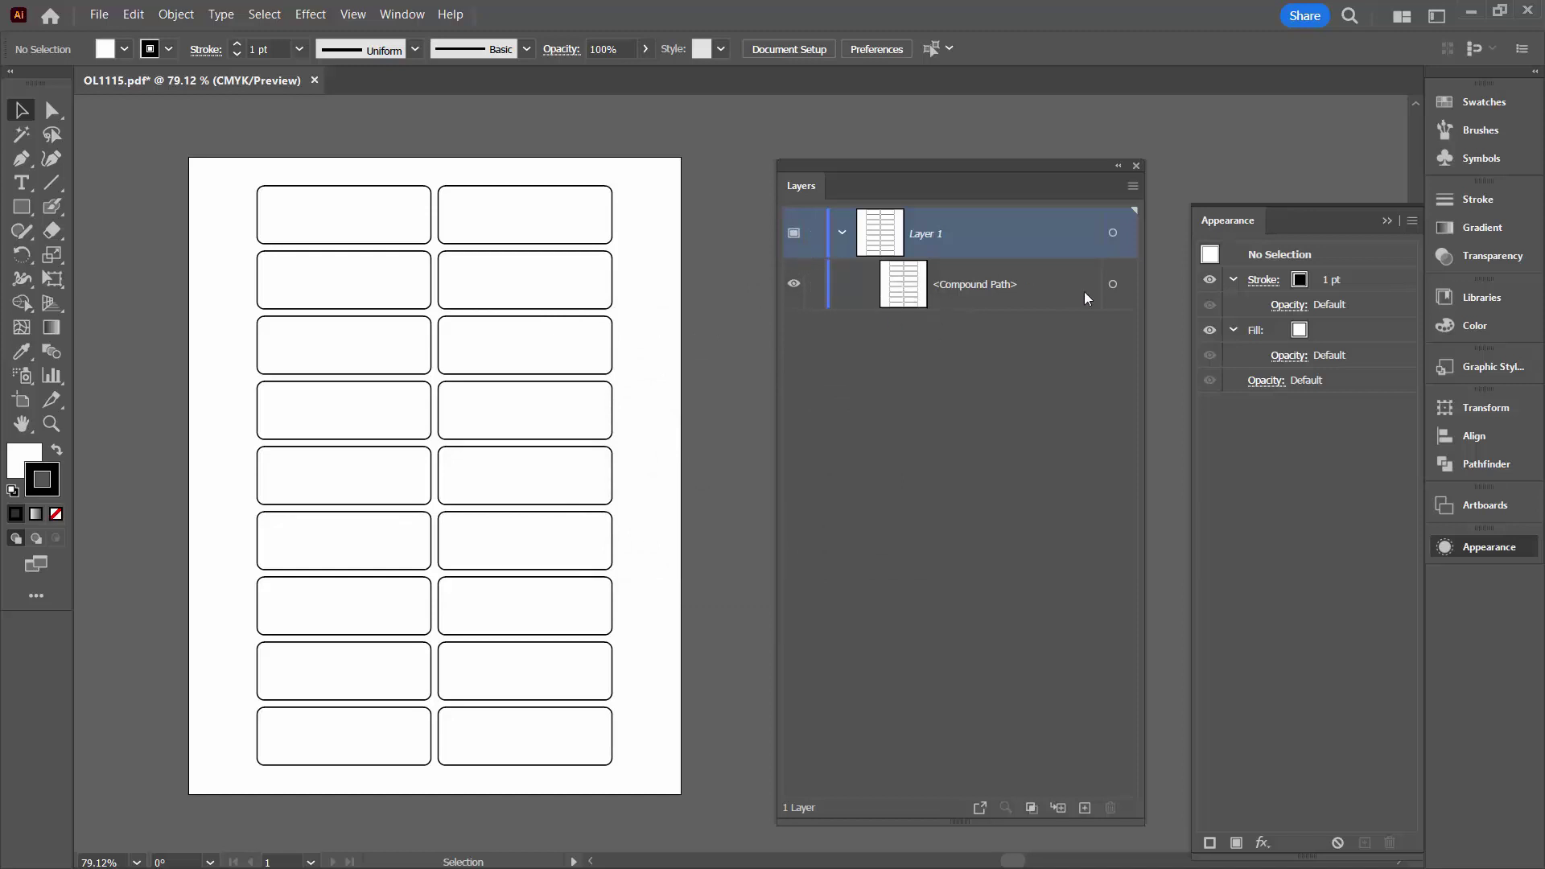
Reduce the opacity of the label-outline compound path to 50% and deselect it.
click(1114, 285)
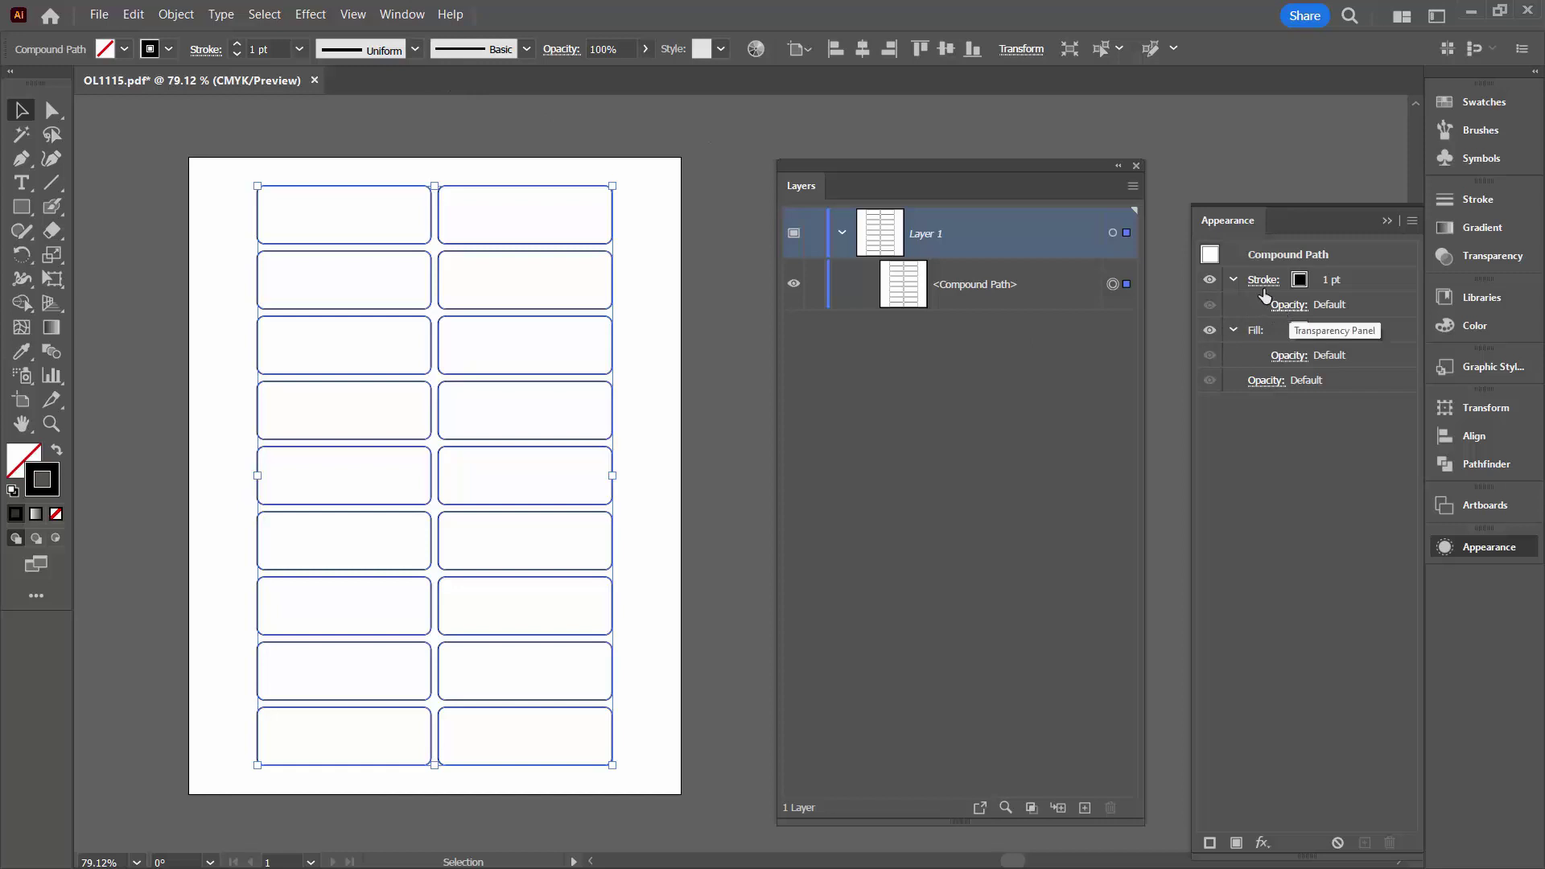
click(1261, 384)
click(1261, 383)
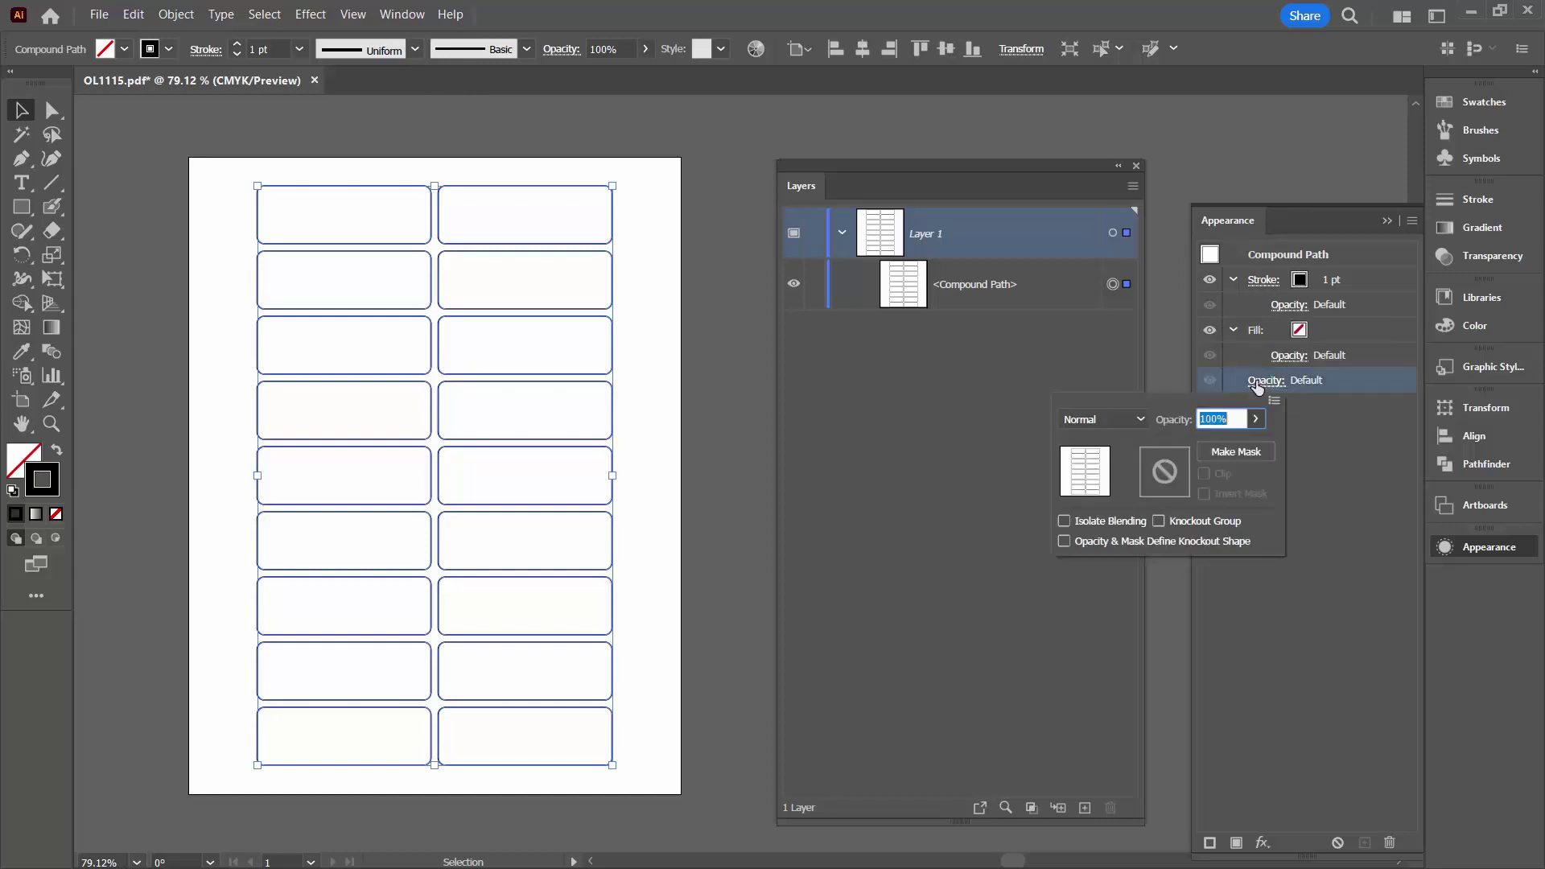
click(1259, 417)
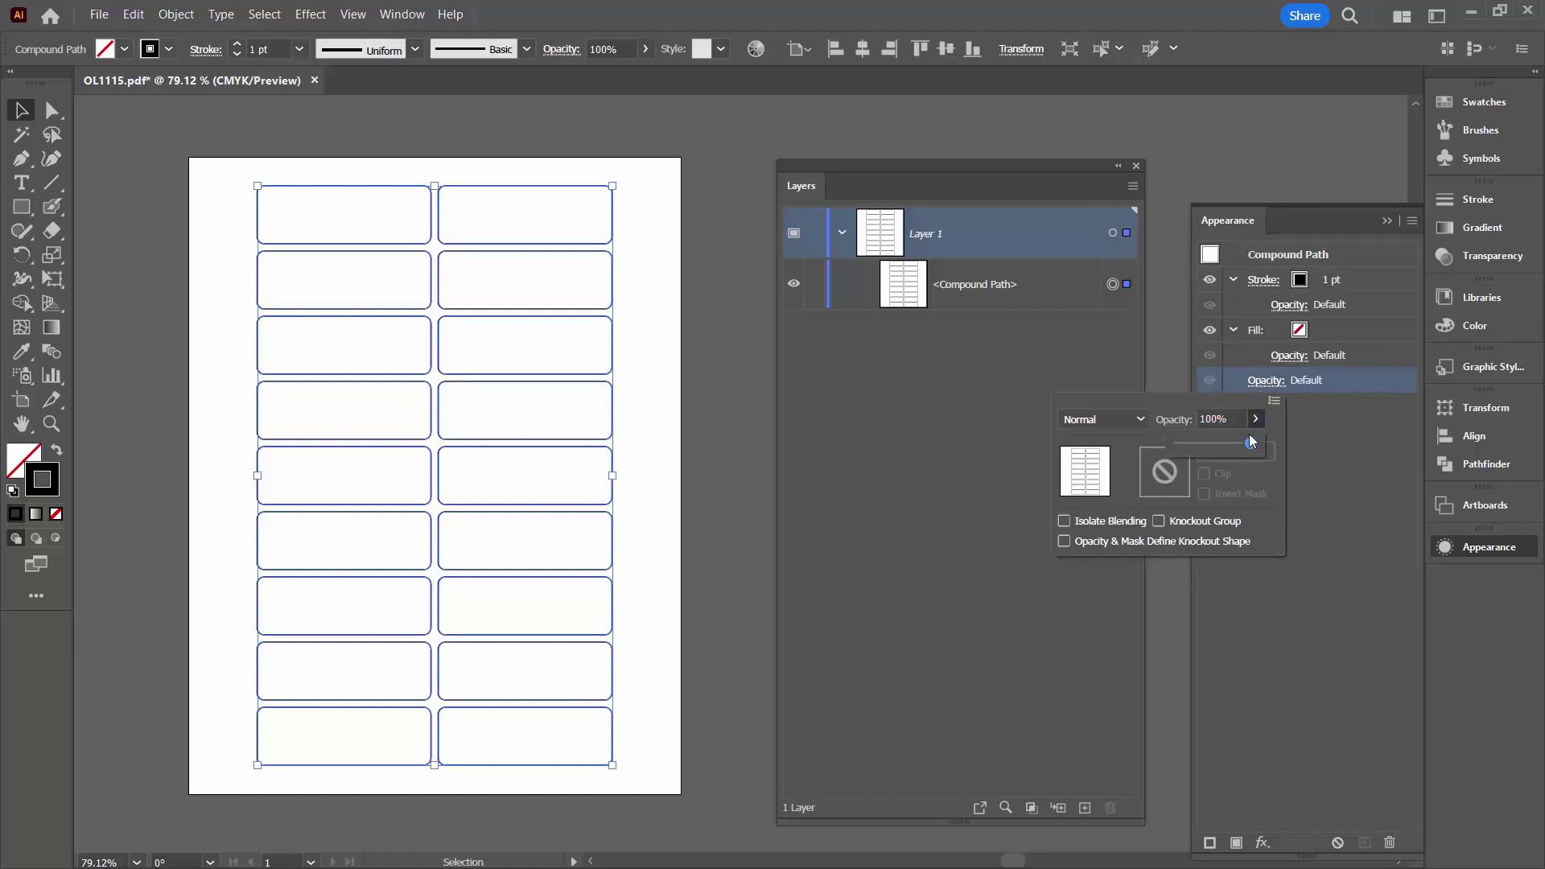
drag(1254, 443, 1214, 450)
click(1269, 602)
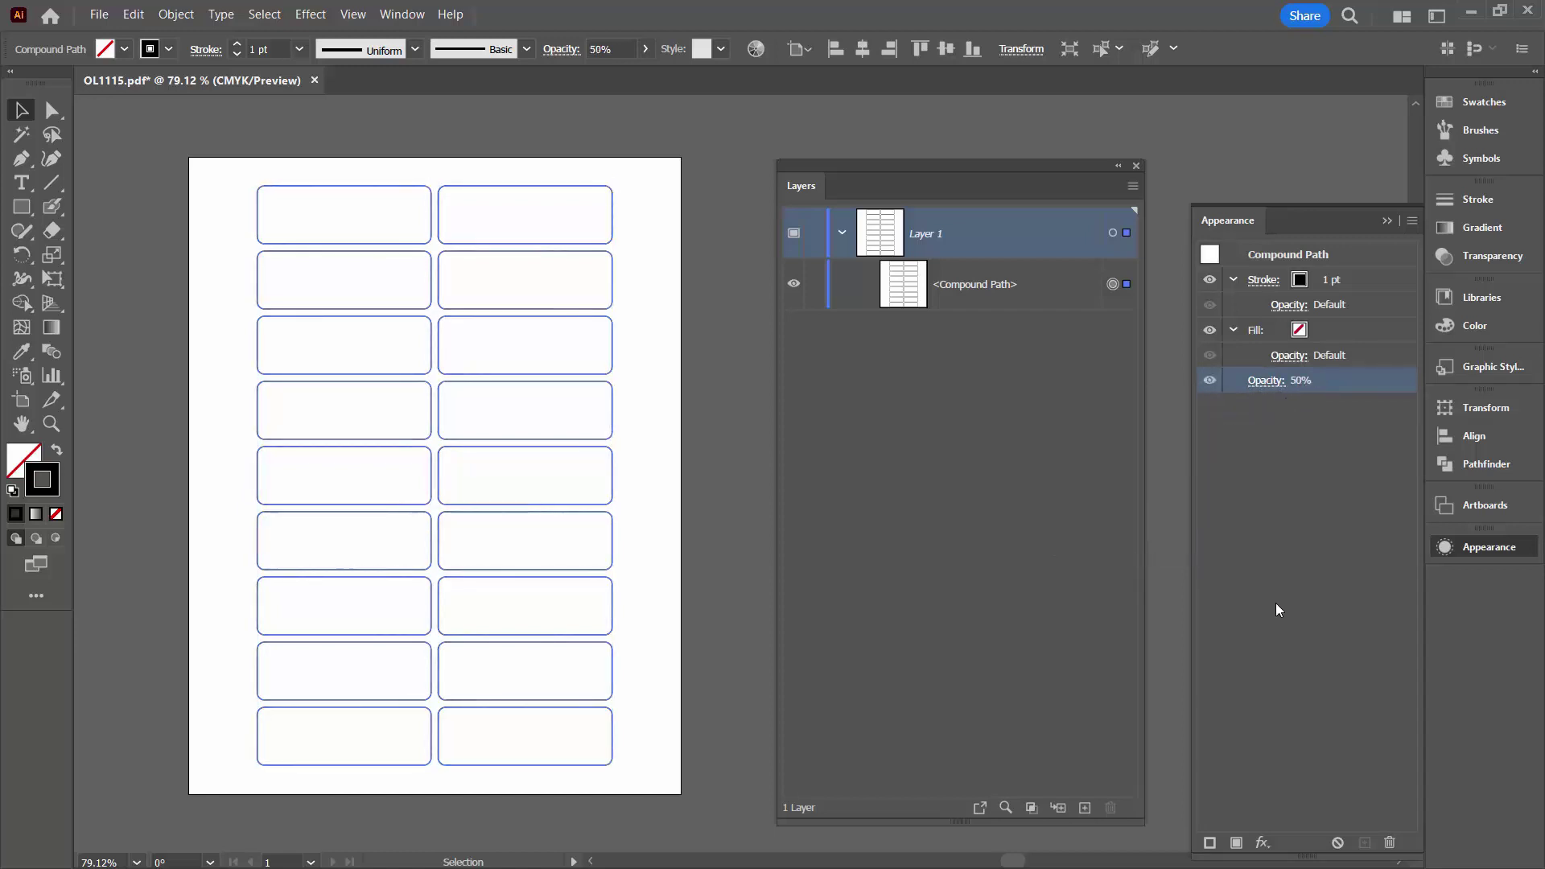
click(683, 448)
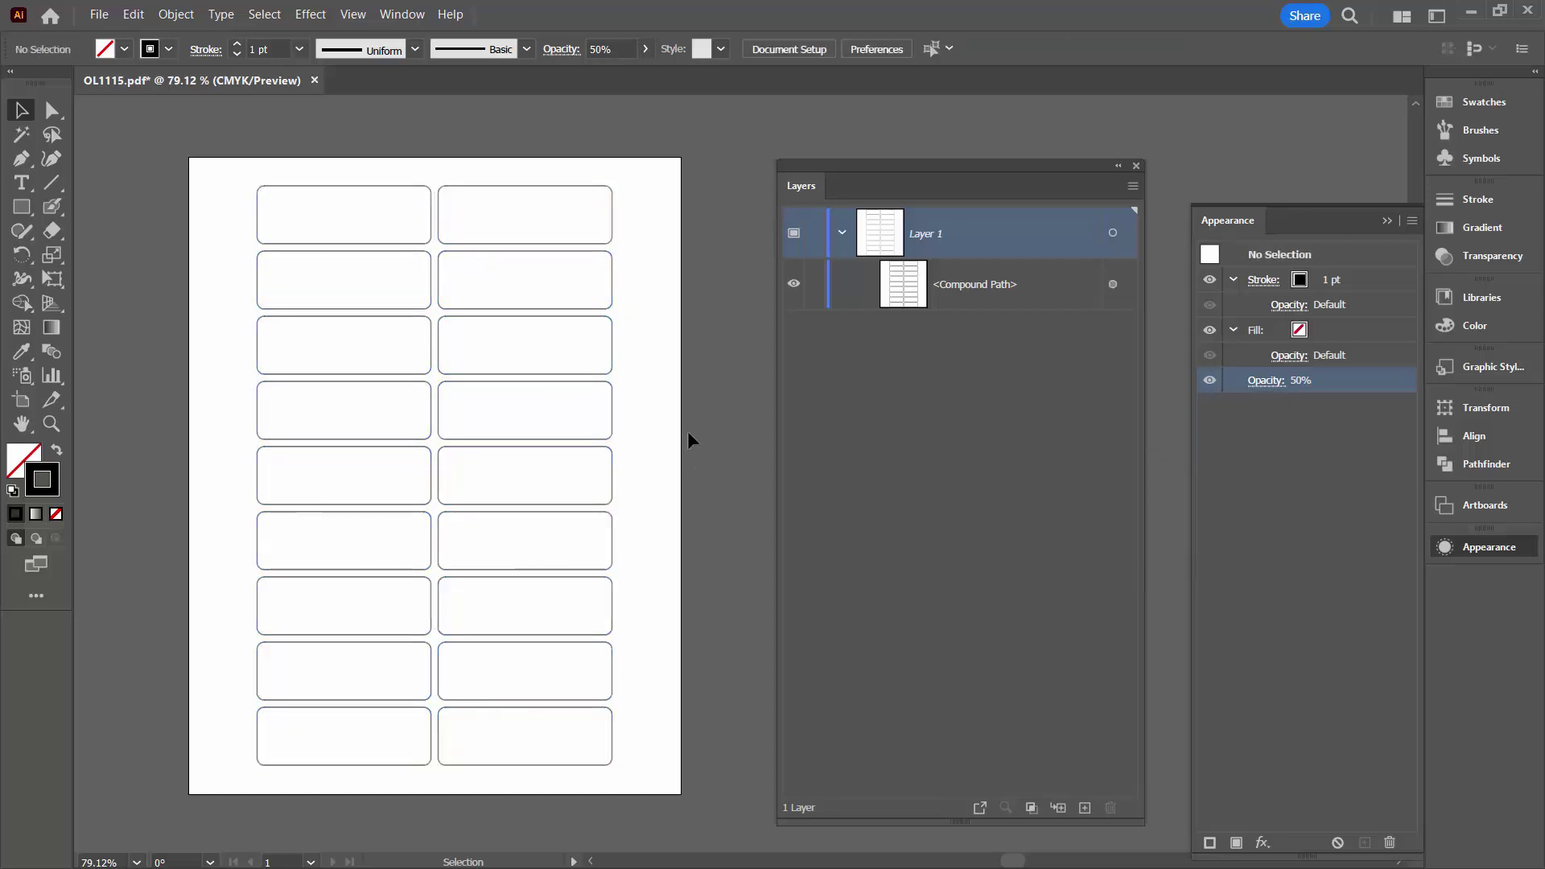
Collapse and lock Layer 1, and add a new layer above it.
click(842, 232)
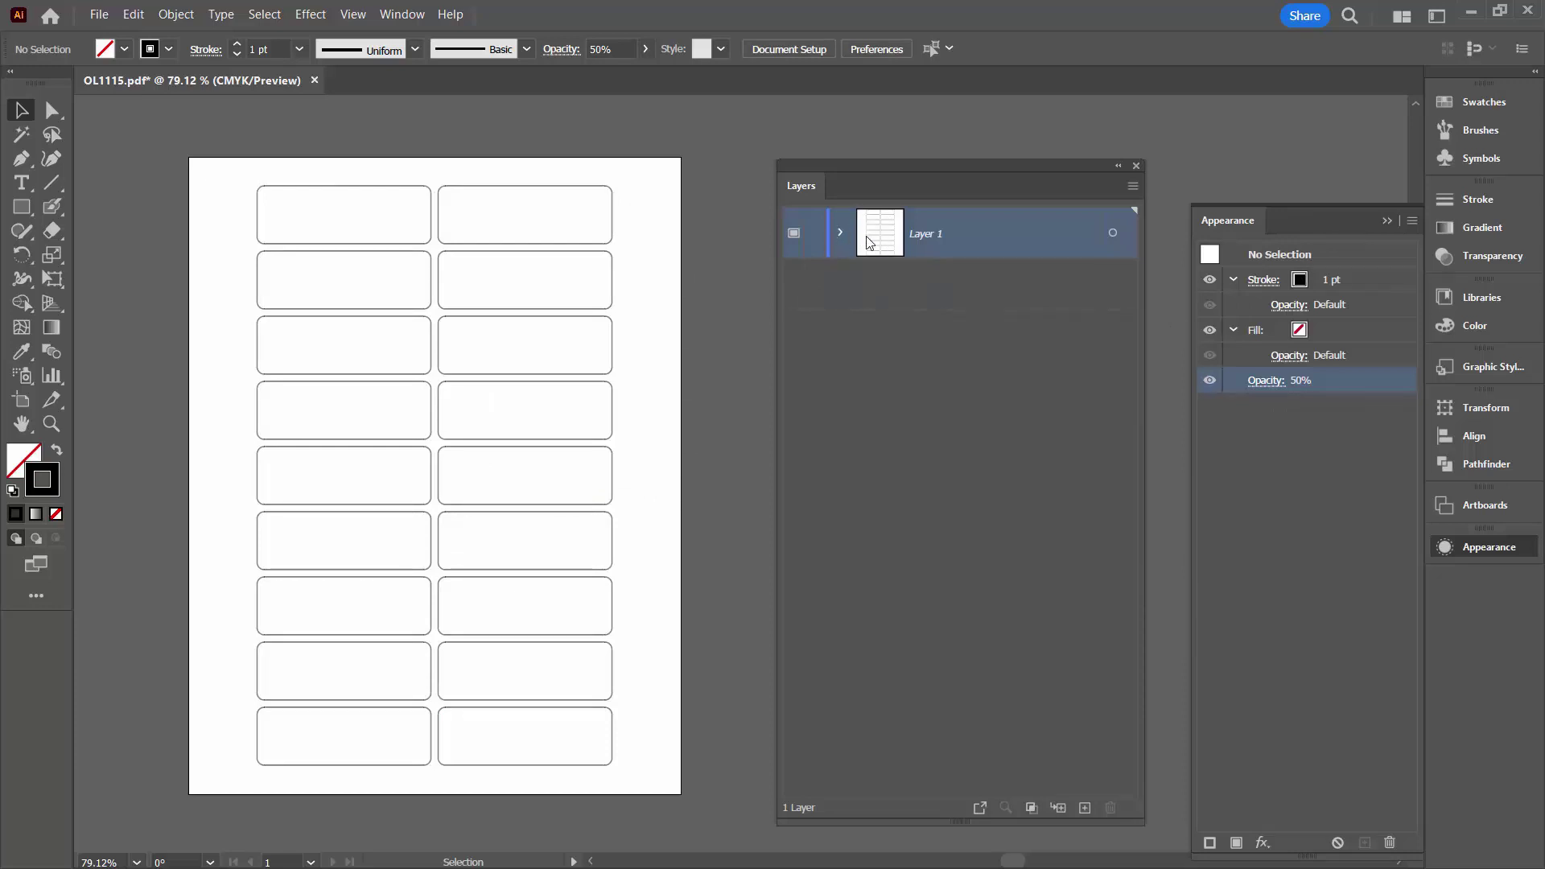
click(815, 235)
click(1084, 809)
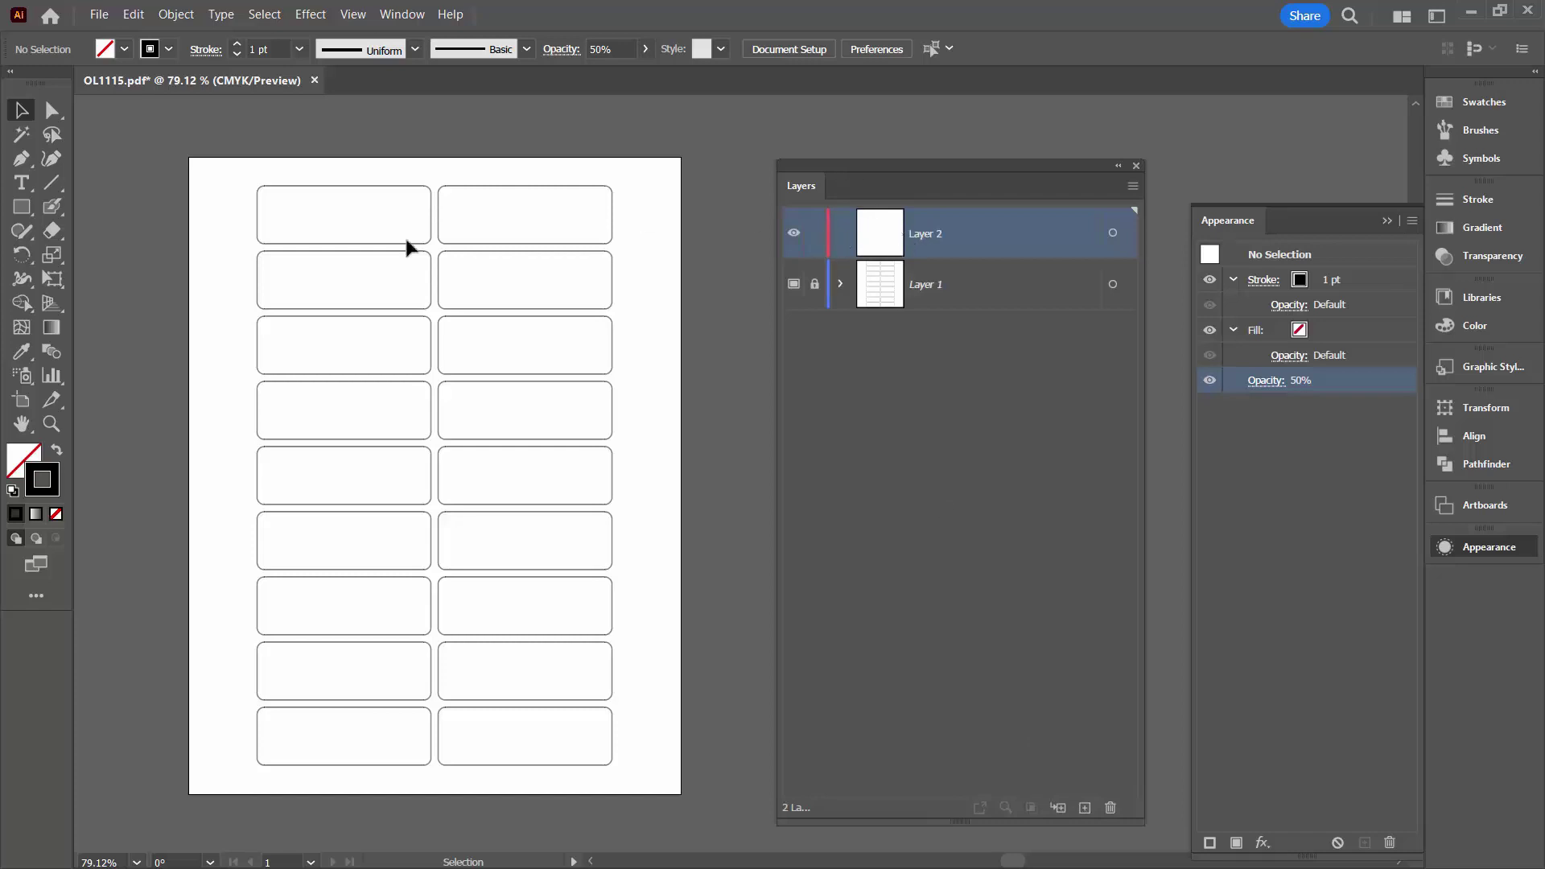
Move the floating Layers panel clear of the first column of labels.
key(z)
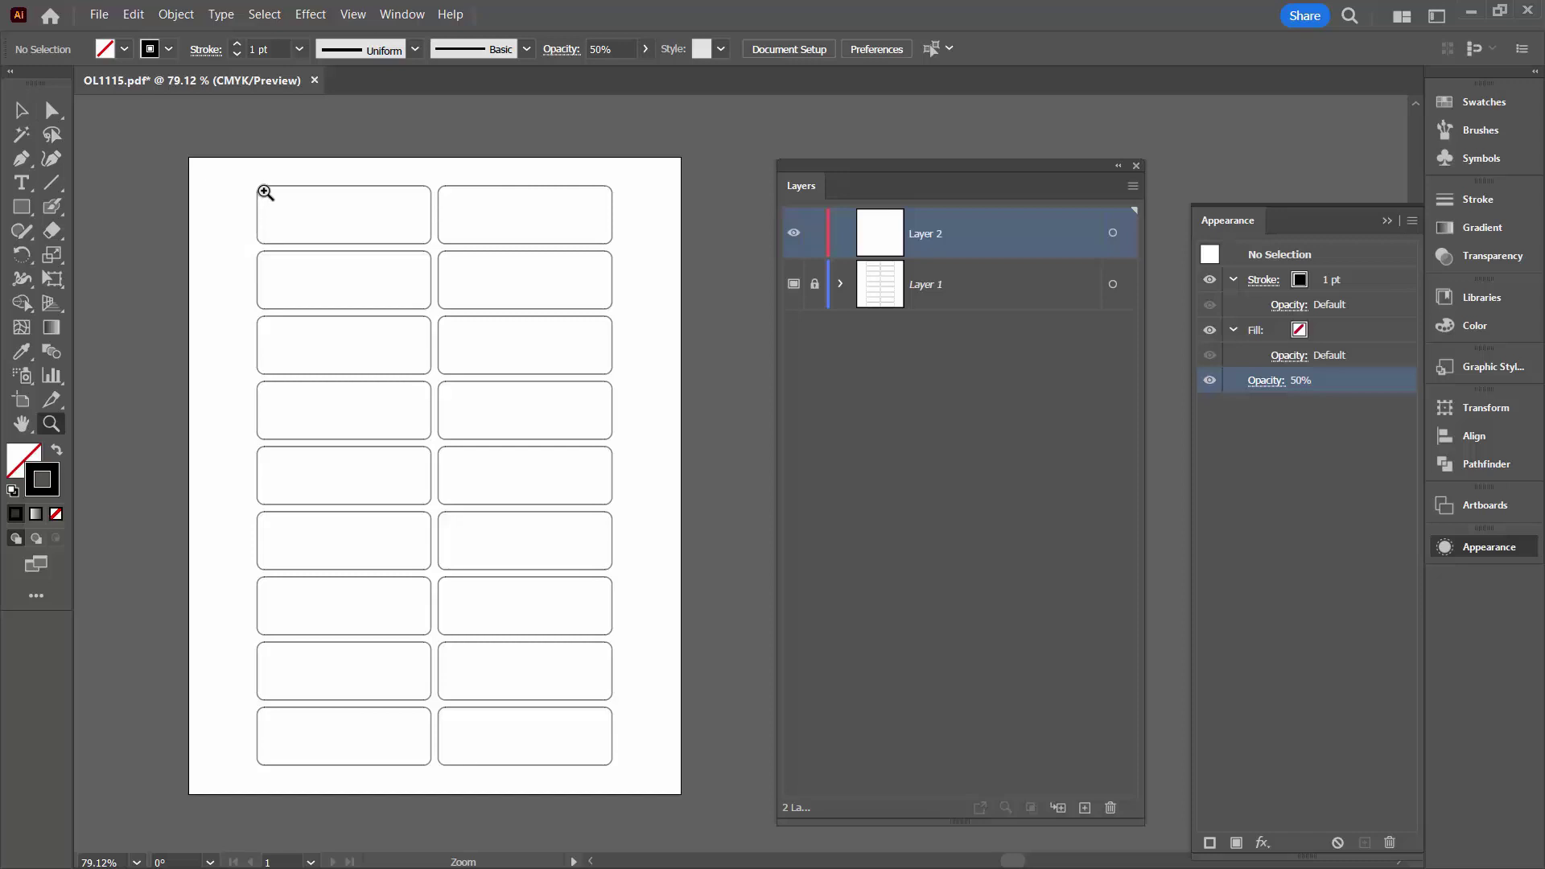
drag(279, 194, 520, 329)
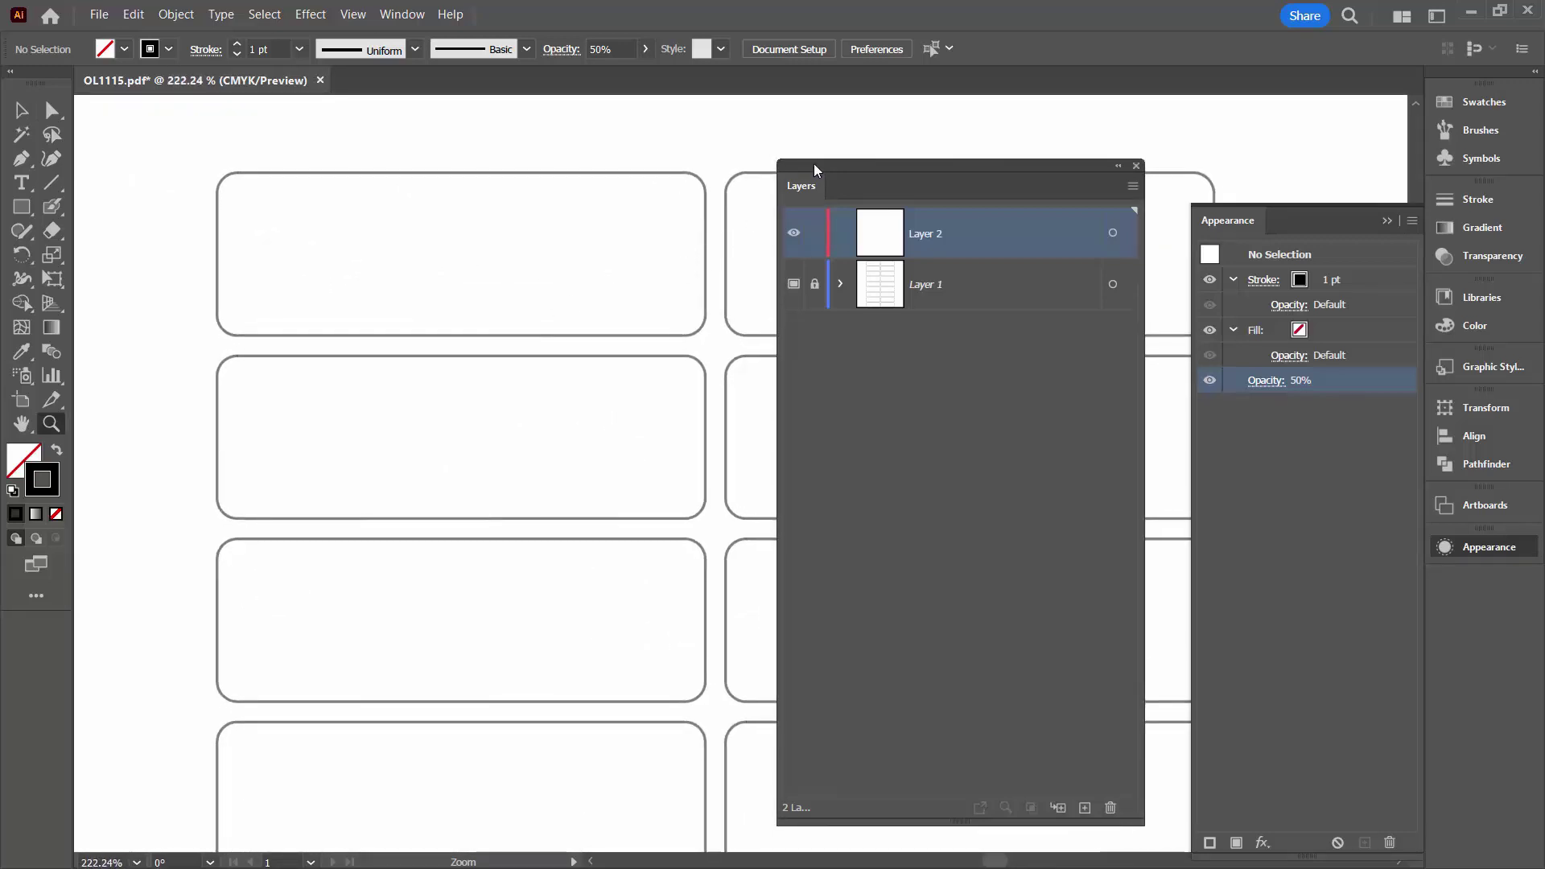
drag(813, 164, 909, 136)
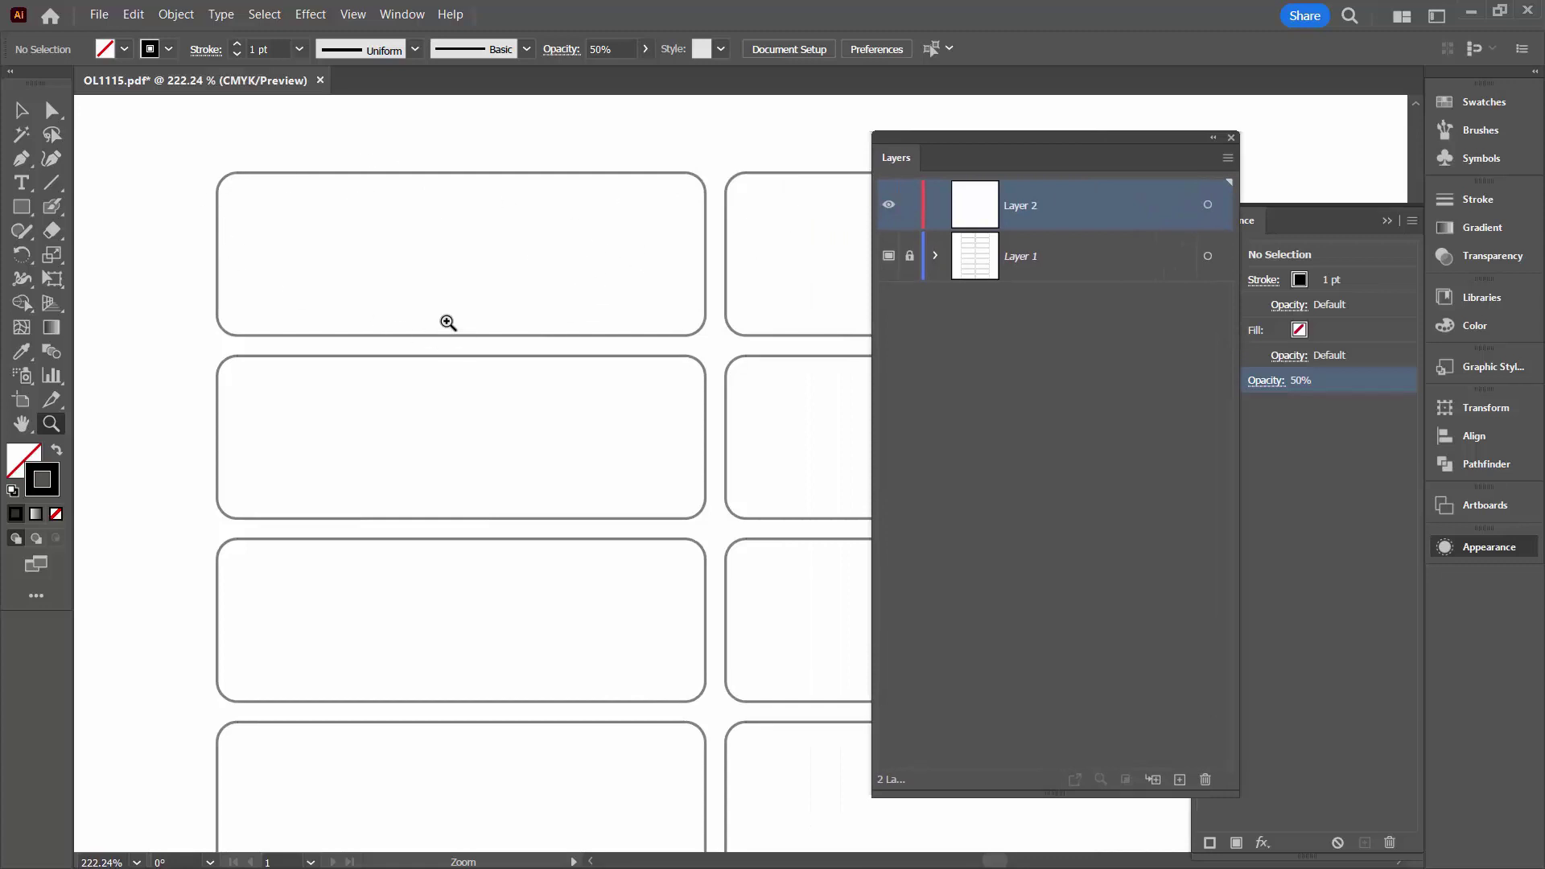
Set the stroke color to a medium gray.
double_click(48, 473)
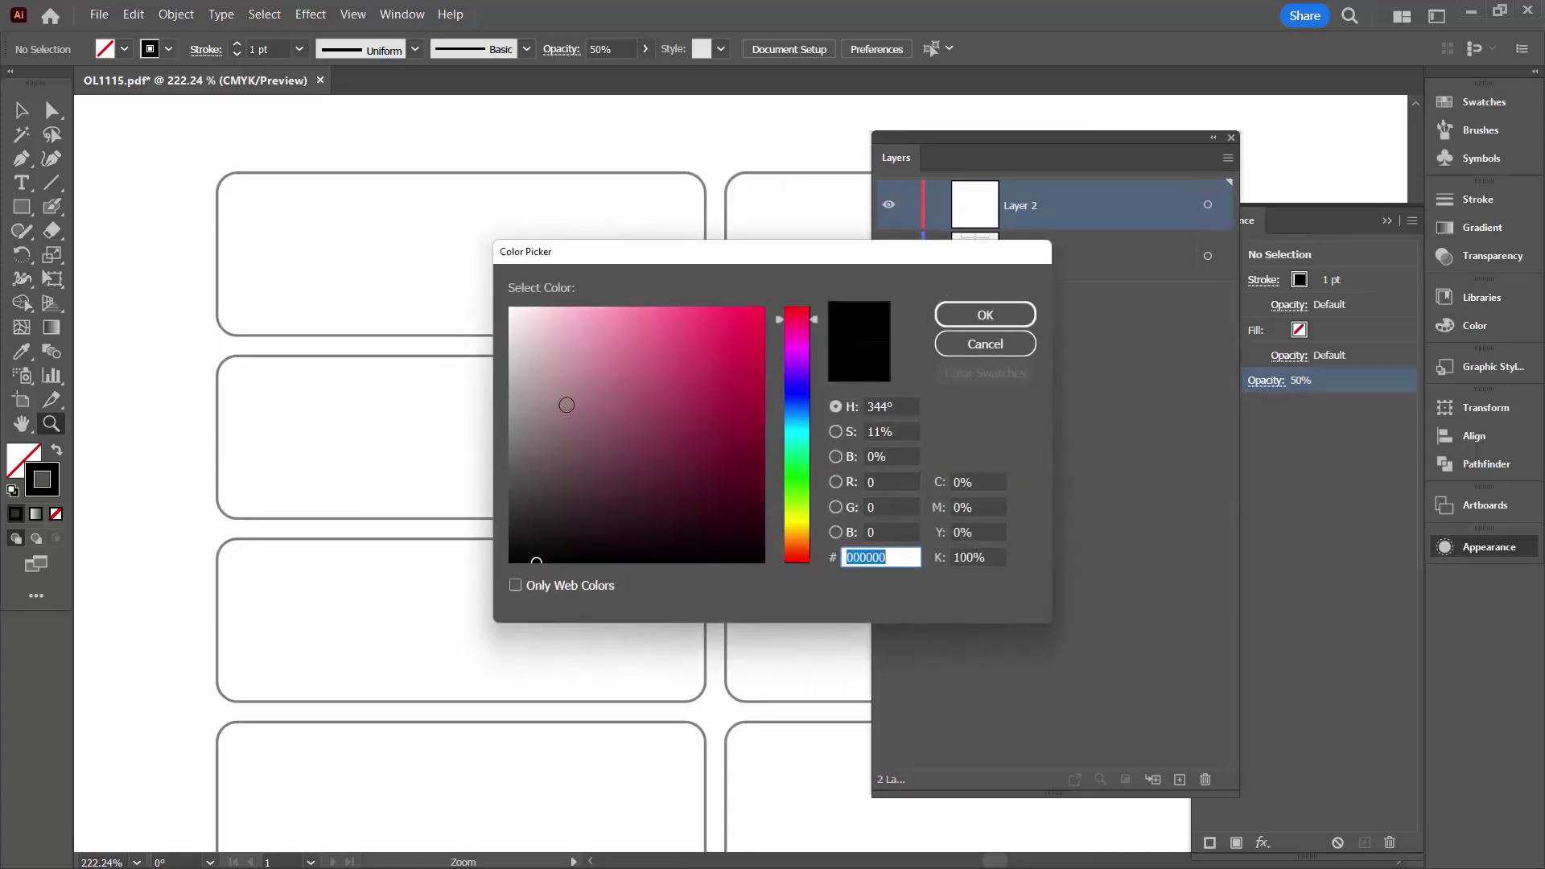
click(741, 326)
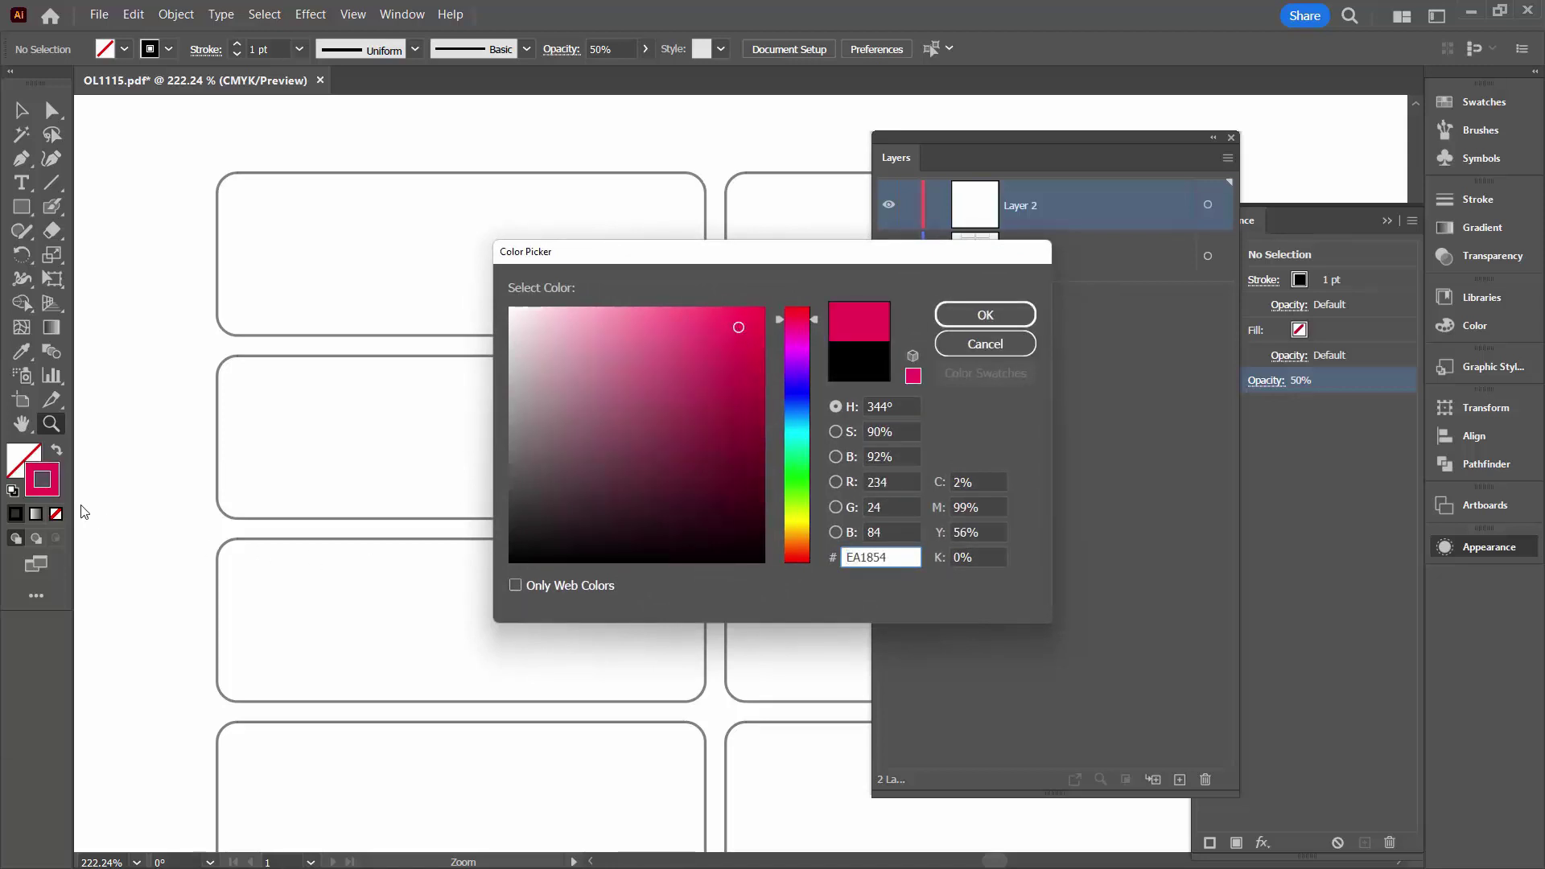
click(974, 315)
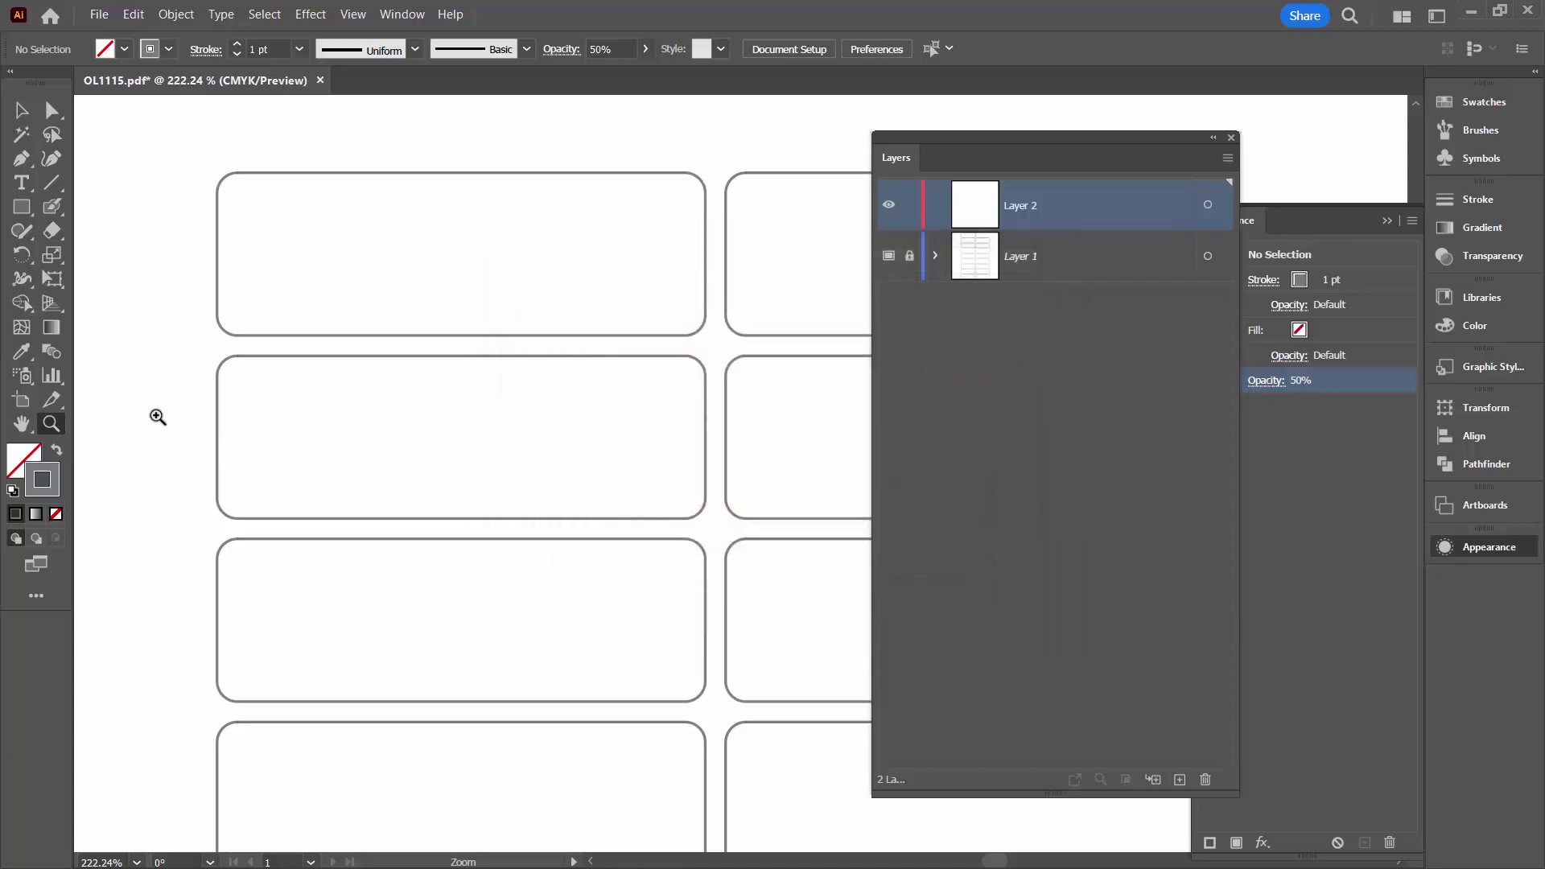
Draw a rectangle about 220 × 76 px just outside the first label's outline and float the Transform panel below it.
click(22, 211)
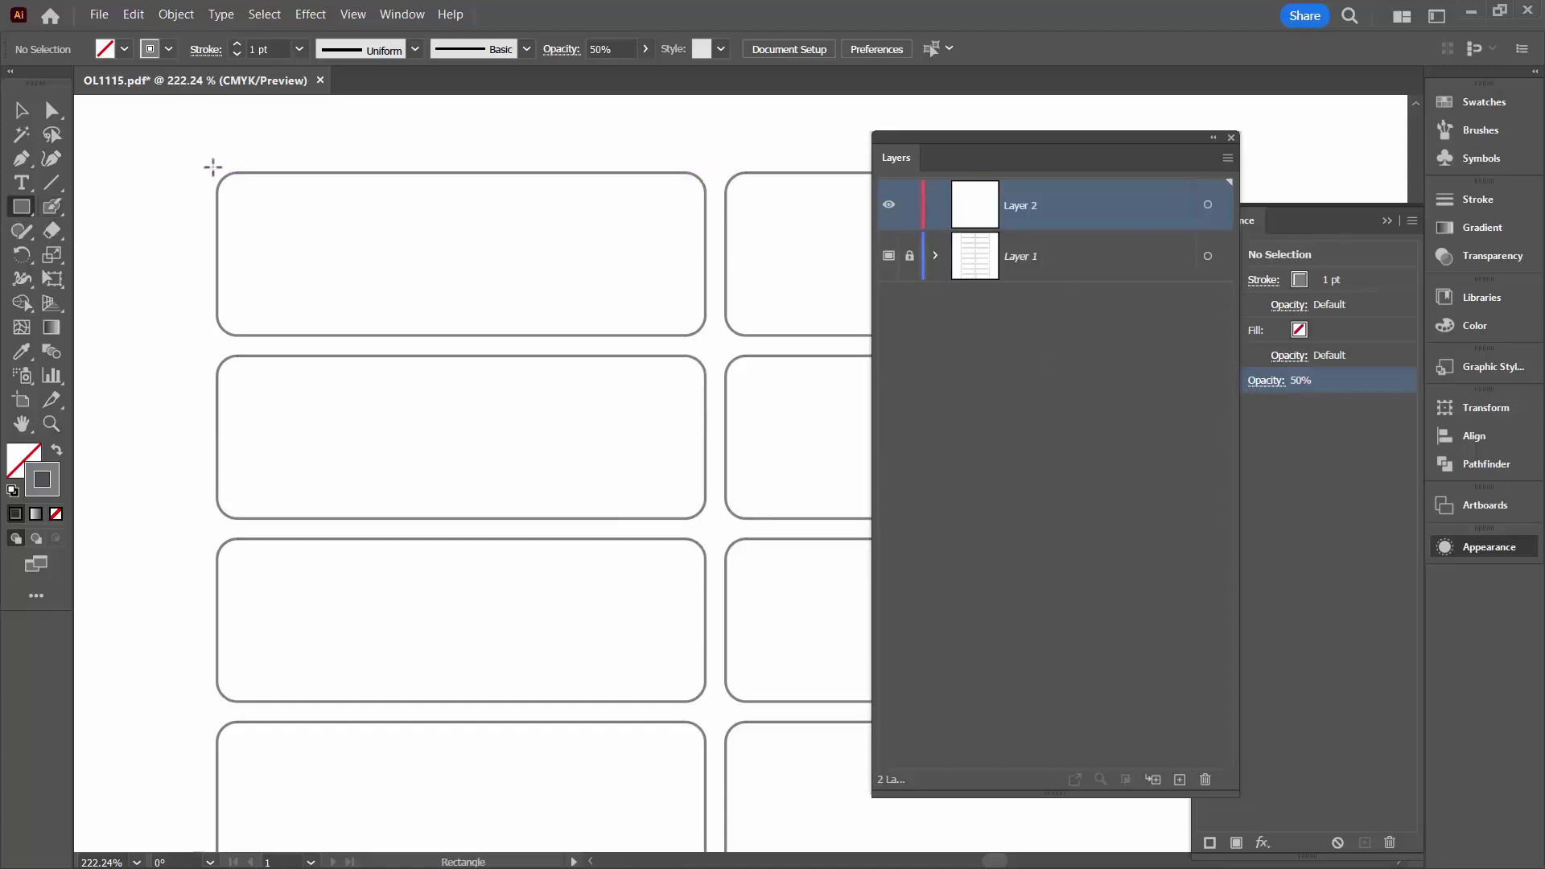
drag(213, 167, 712, 340)
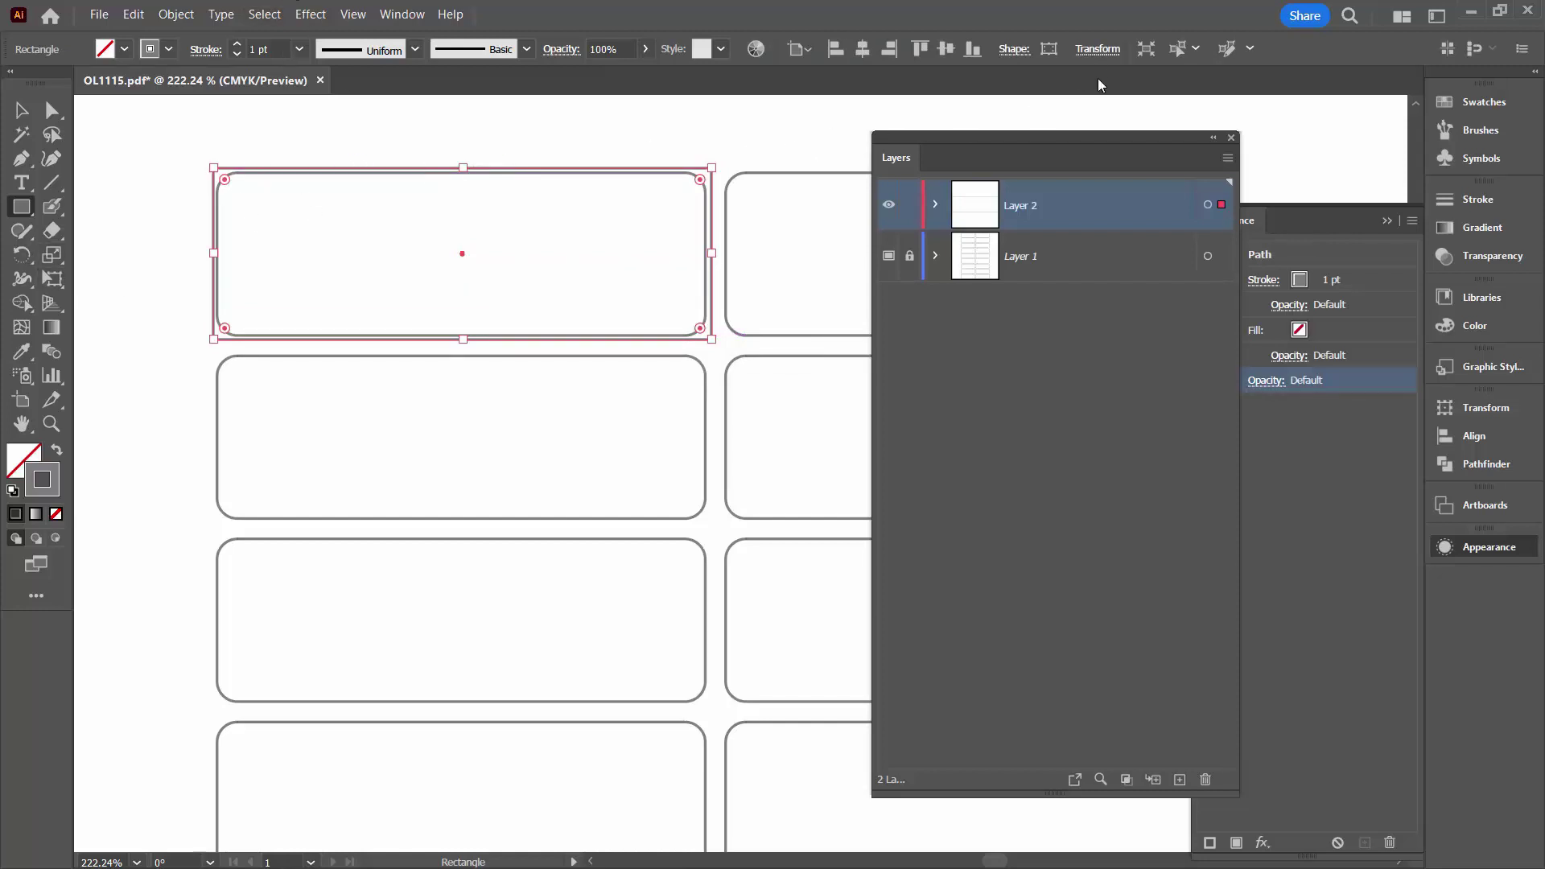
click(400, 16)
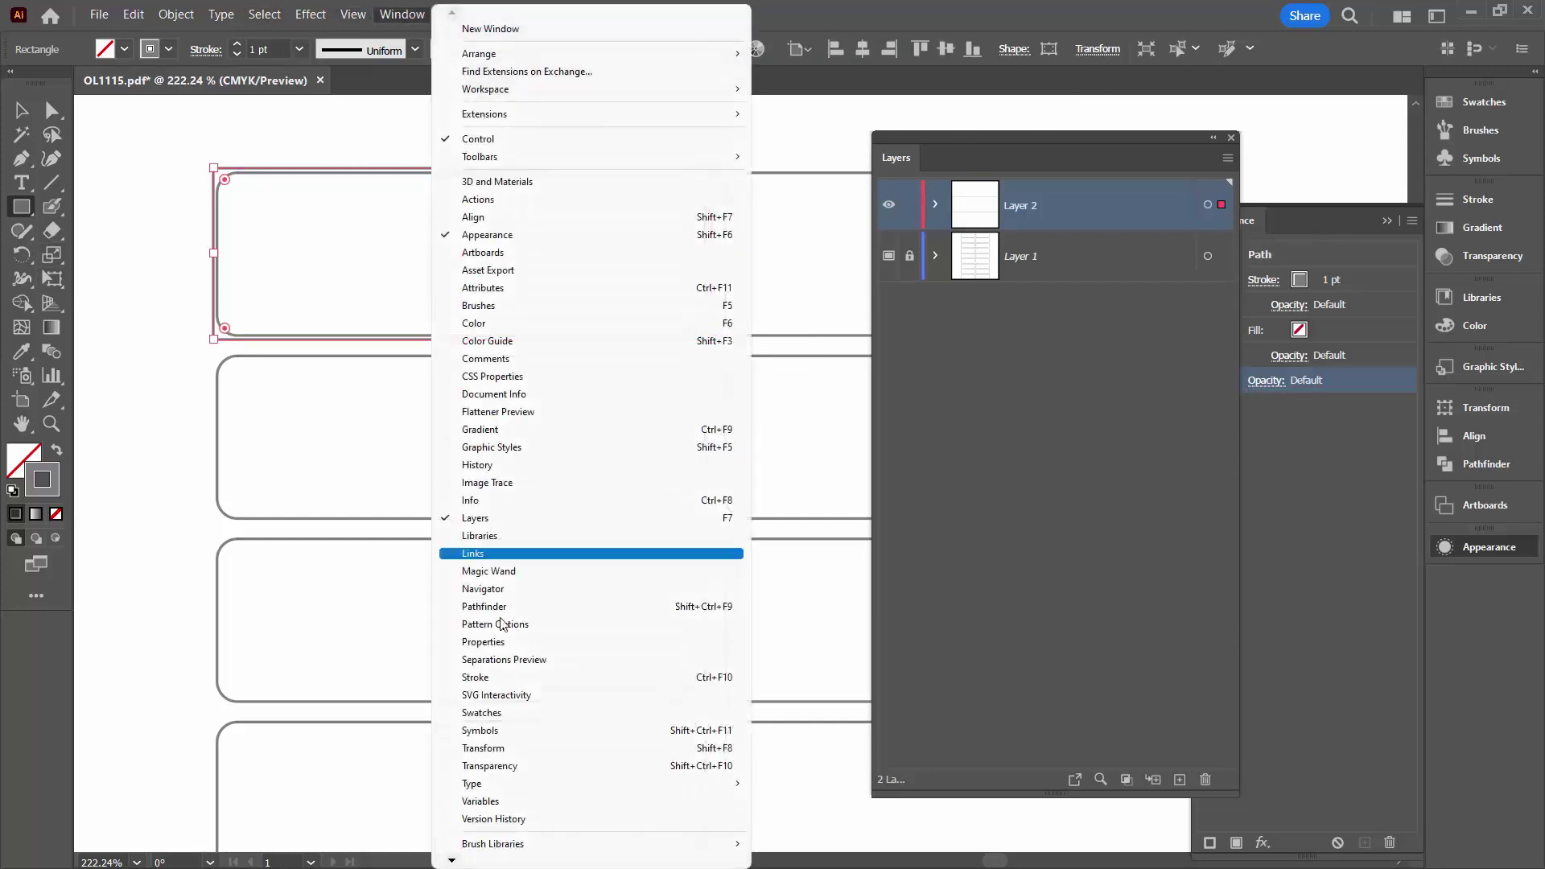
click(503, 748)
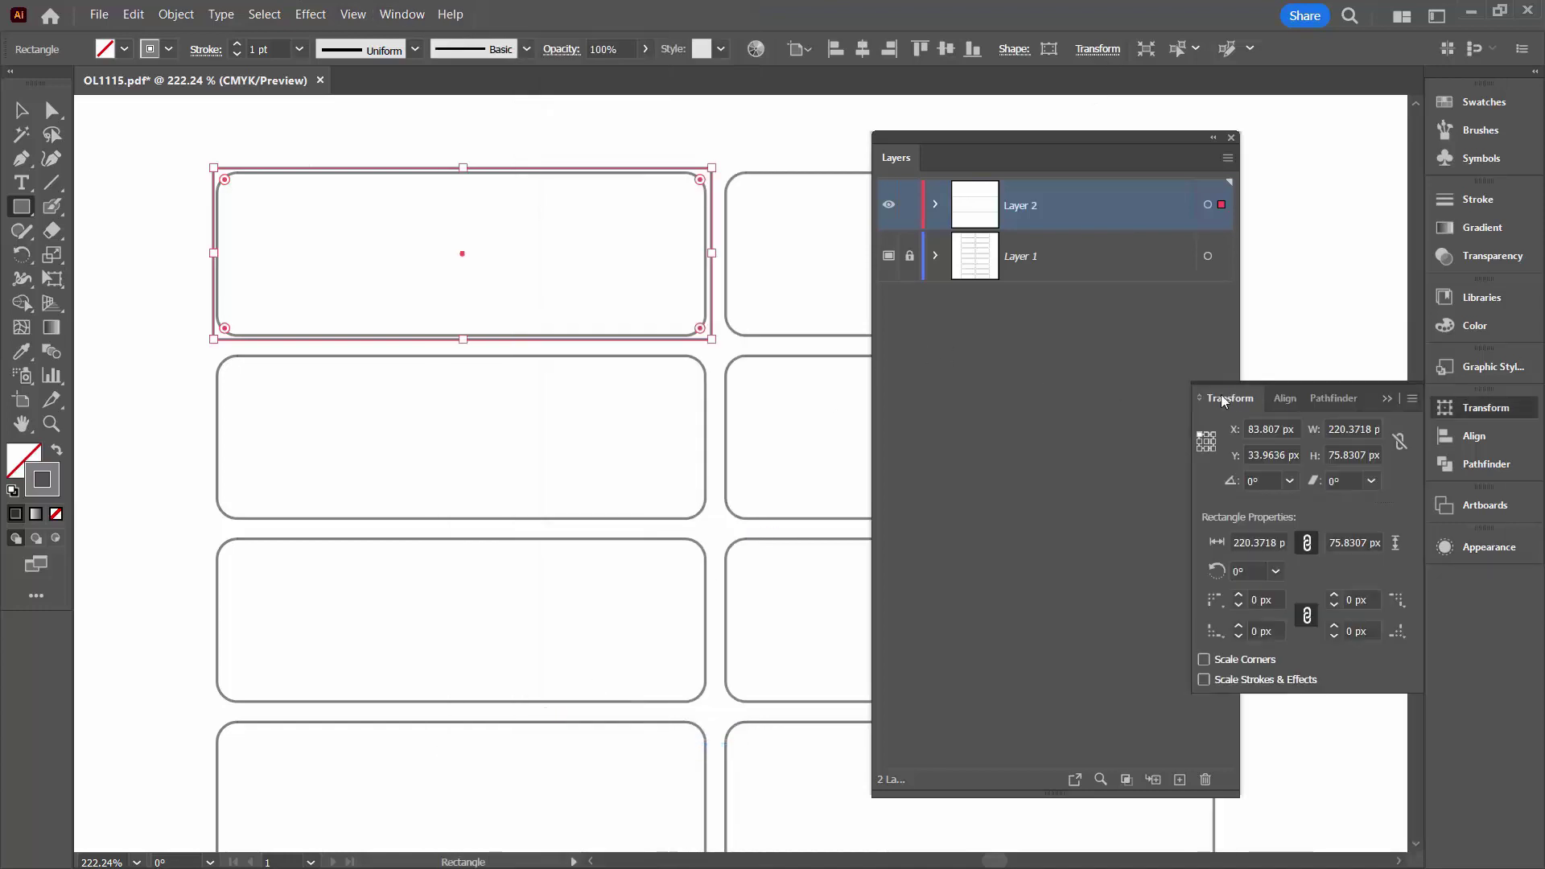
drag(1230, 397, 328, 391)
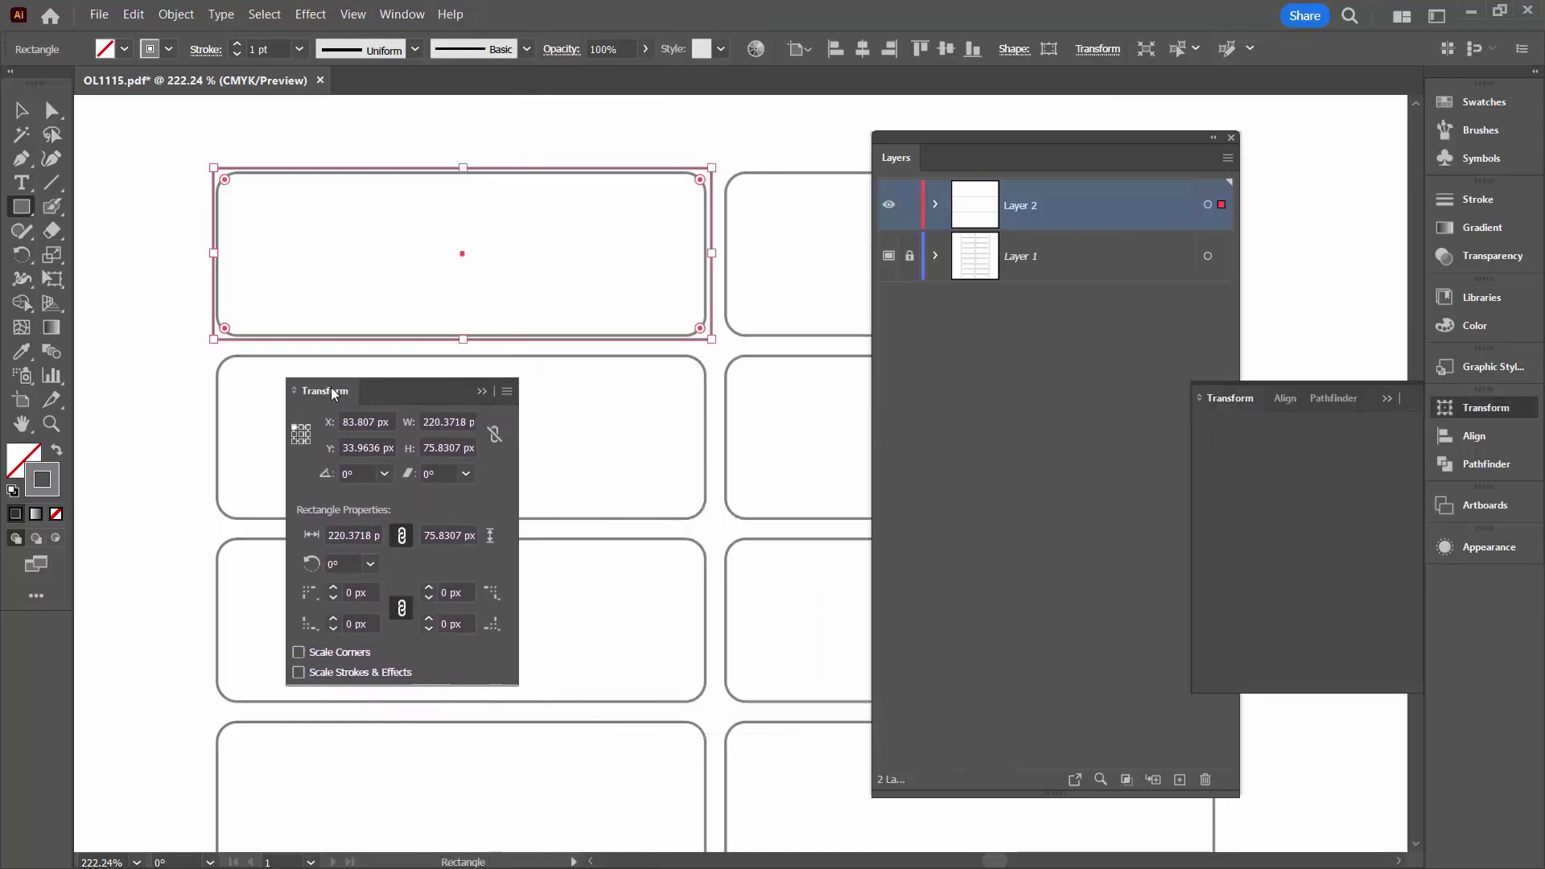
Set the rectangle's width to 221 px and its height to 78 px.
click(443, 421)
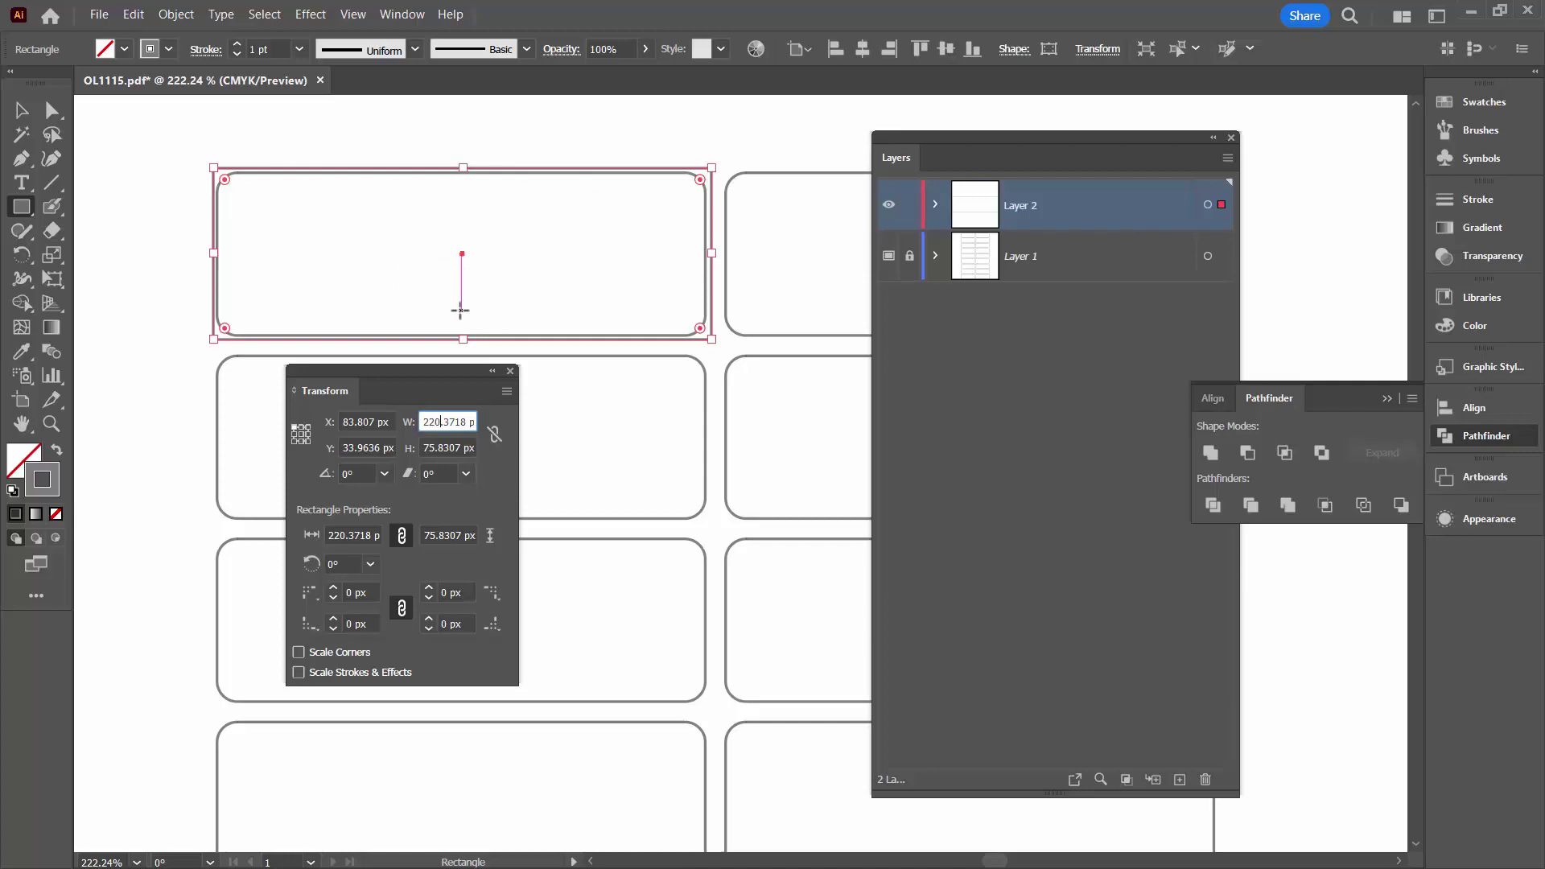
double_click(445, 417)
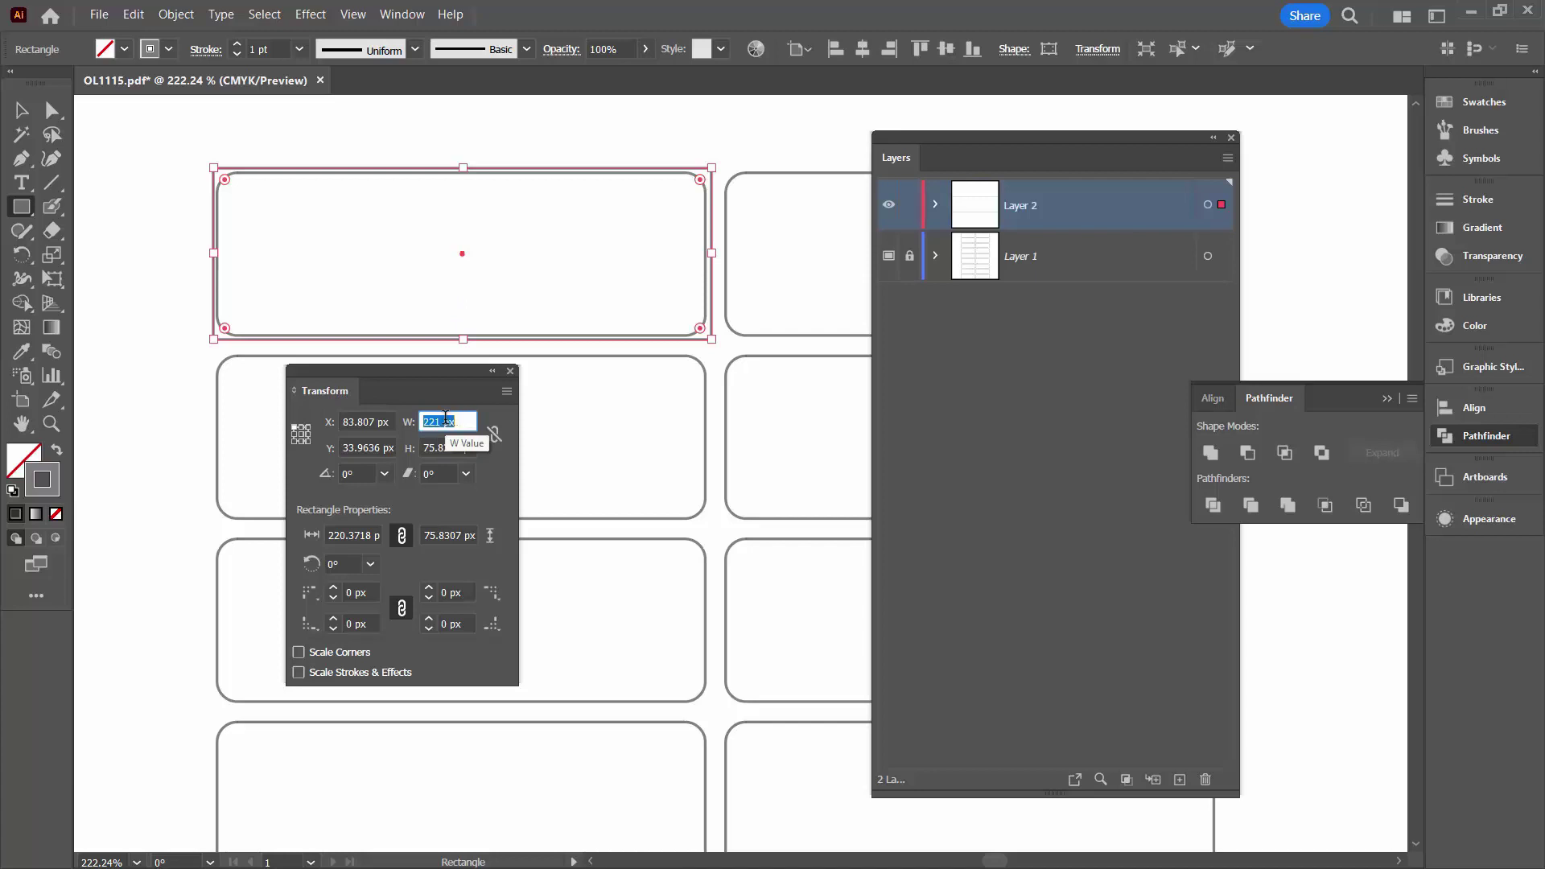
text(221)
key(Return)
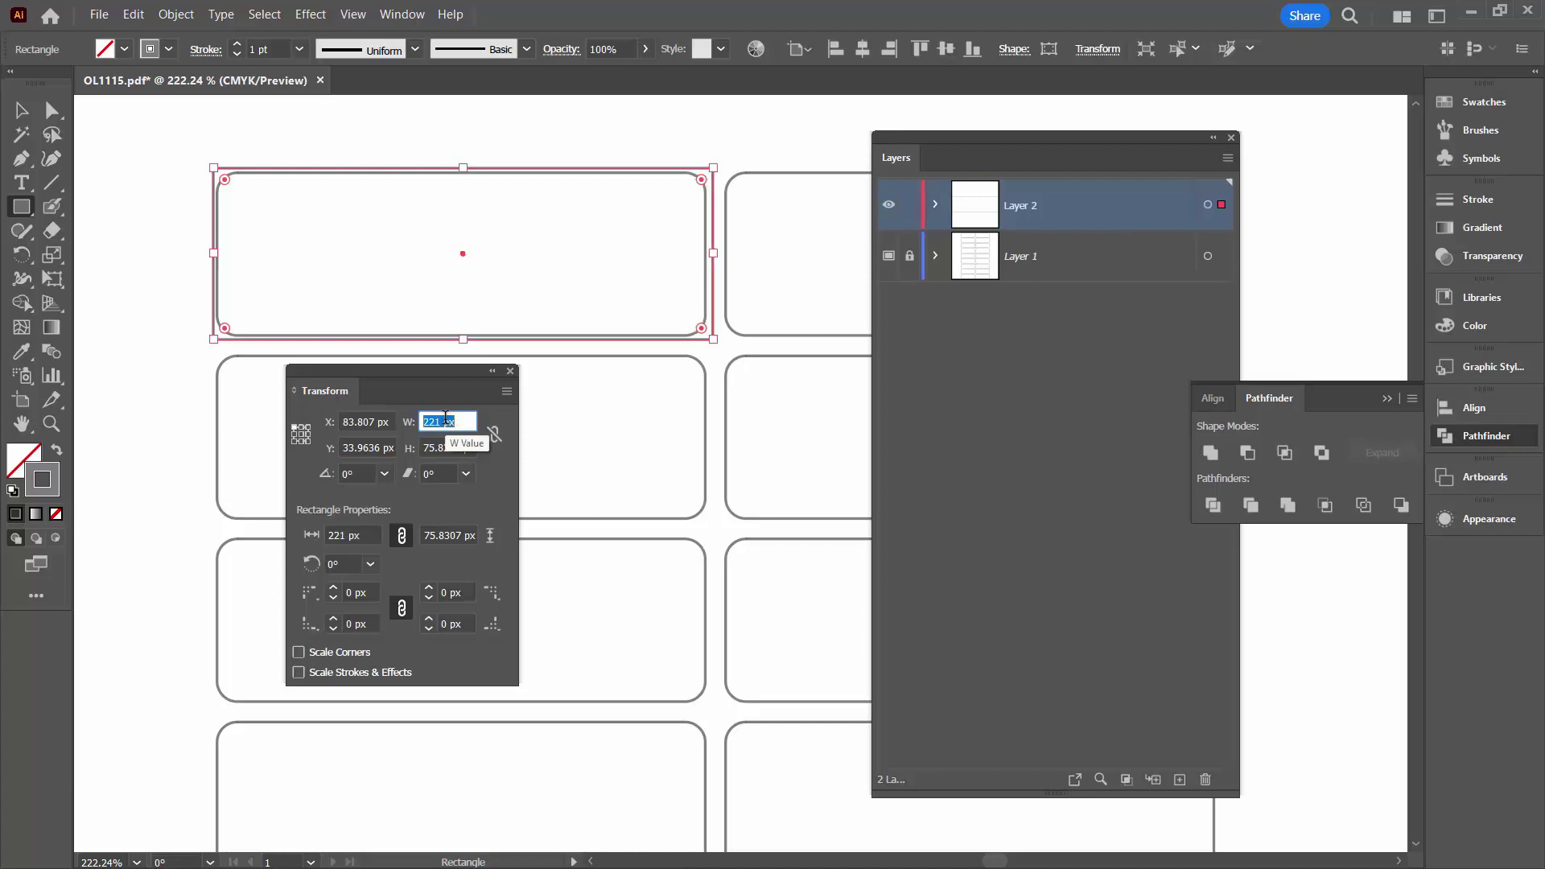
click(444, 448)
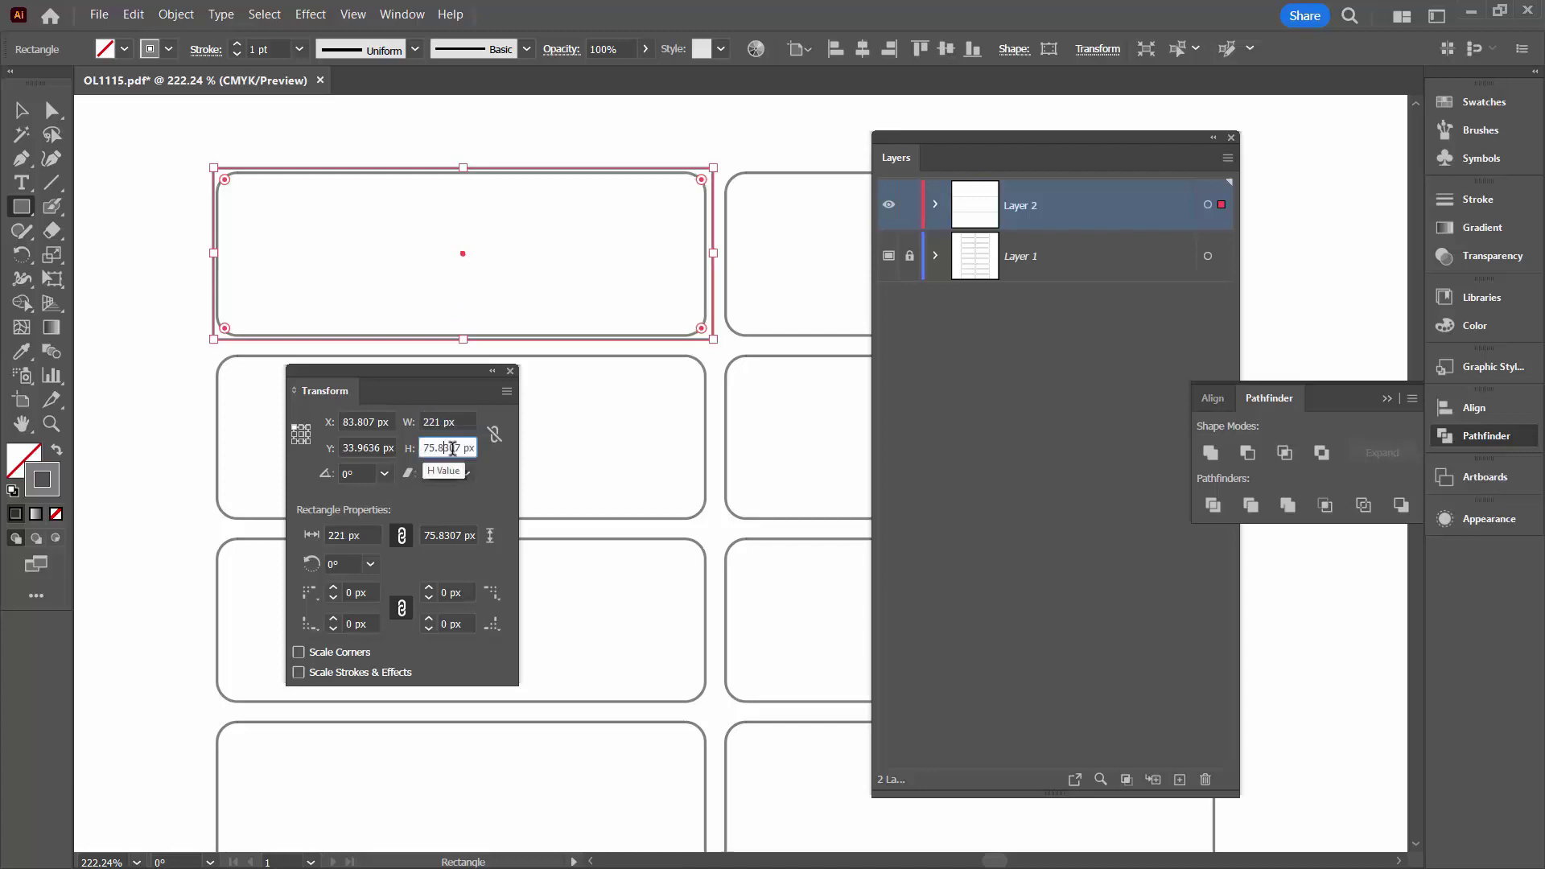
double_click(463, 448)
text(77)
key(Return)
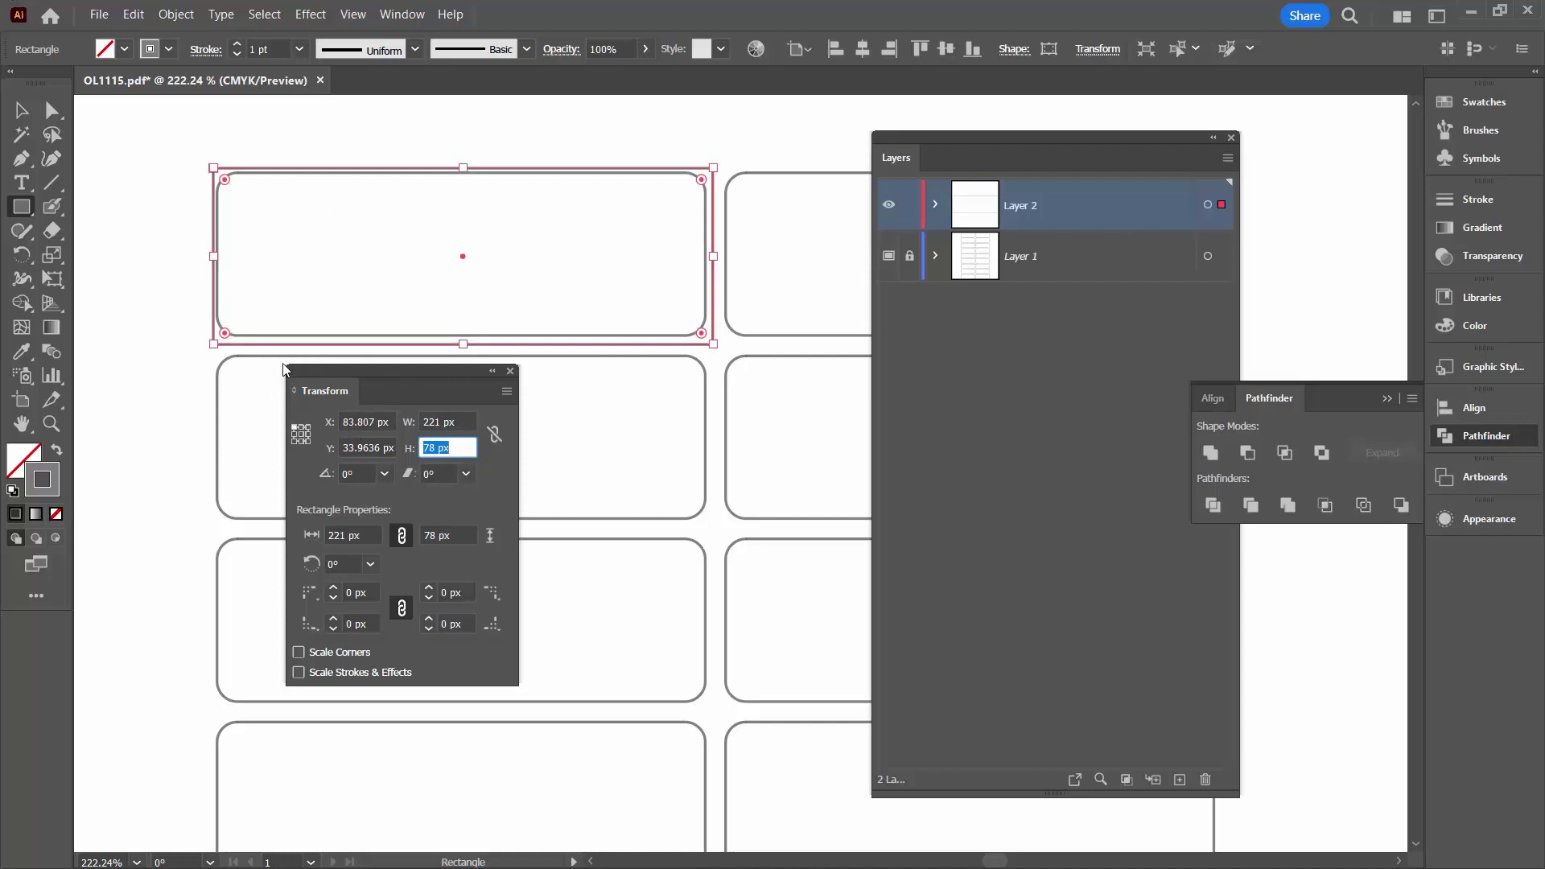
Set the rectangle's X position to 83 px.
click(368, 422)
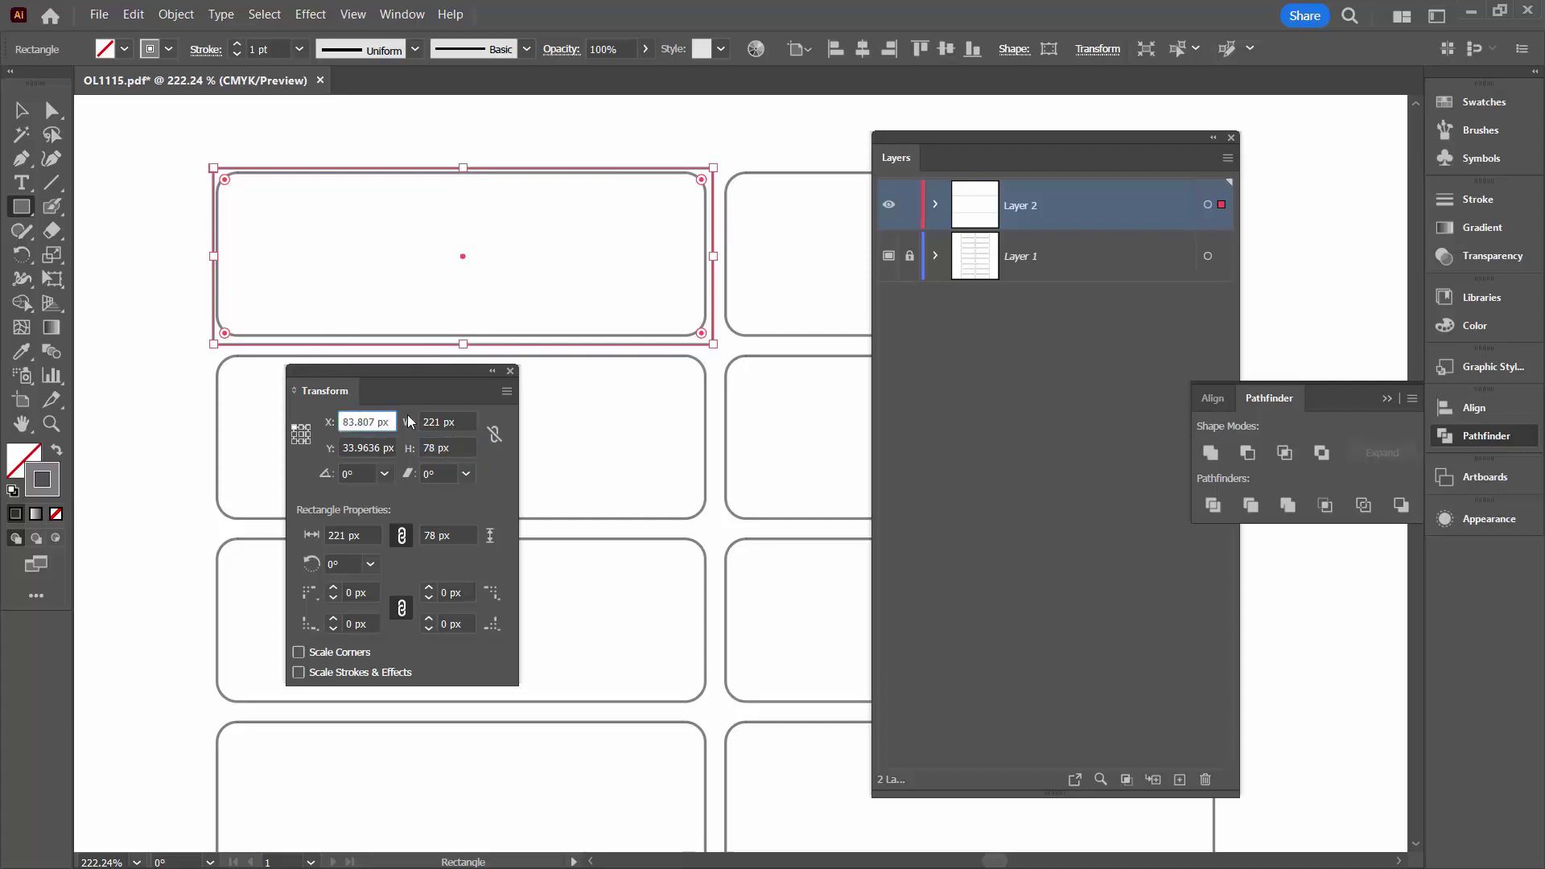
key(BackSpace)
key(BackSpace)
key(Delete)
key(Delete)
key(Return)
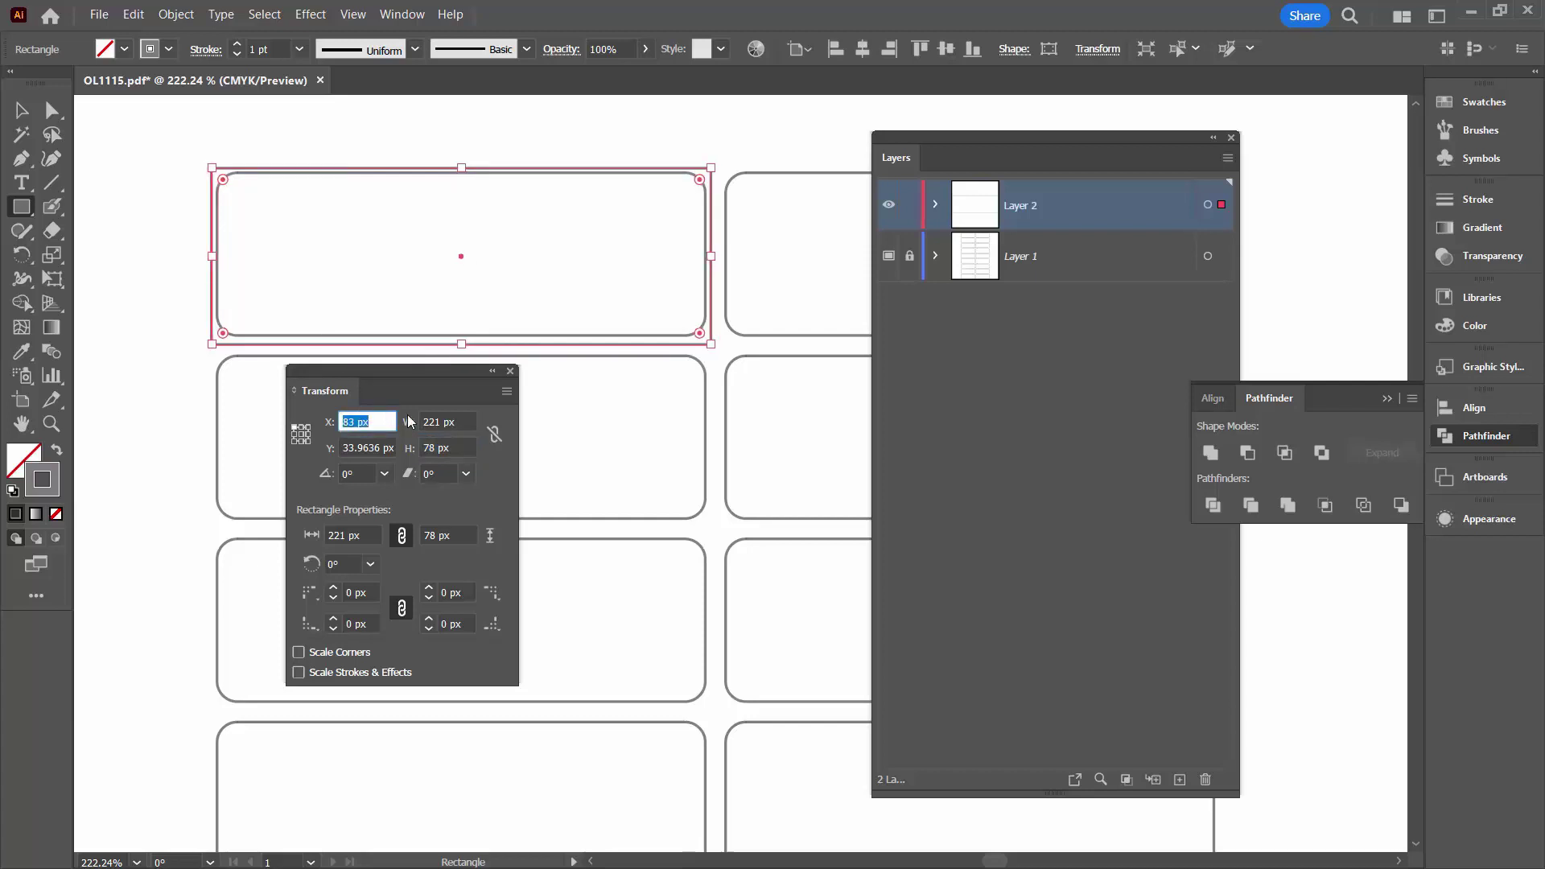
Set the rectangle's Y position to 33 px.
click(367, 448)
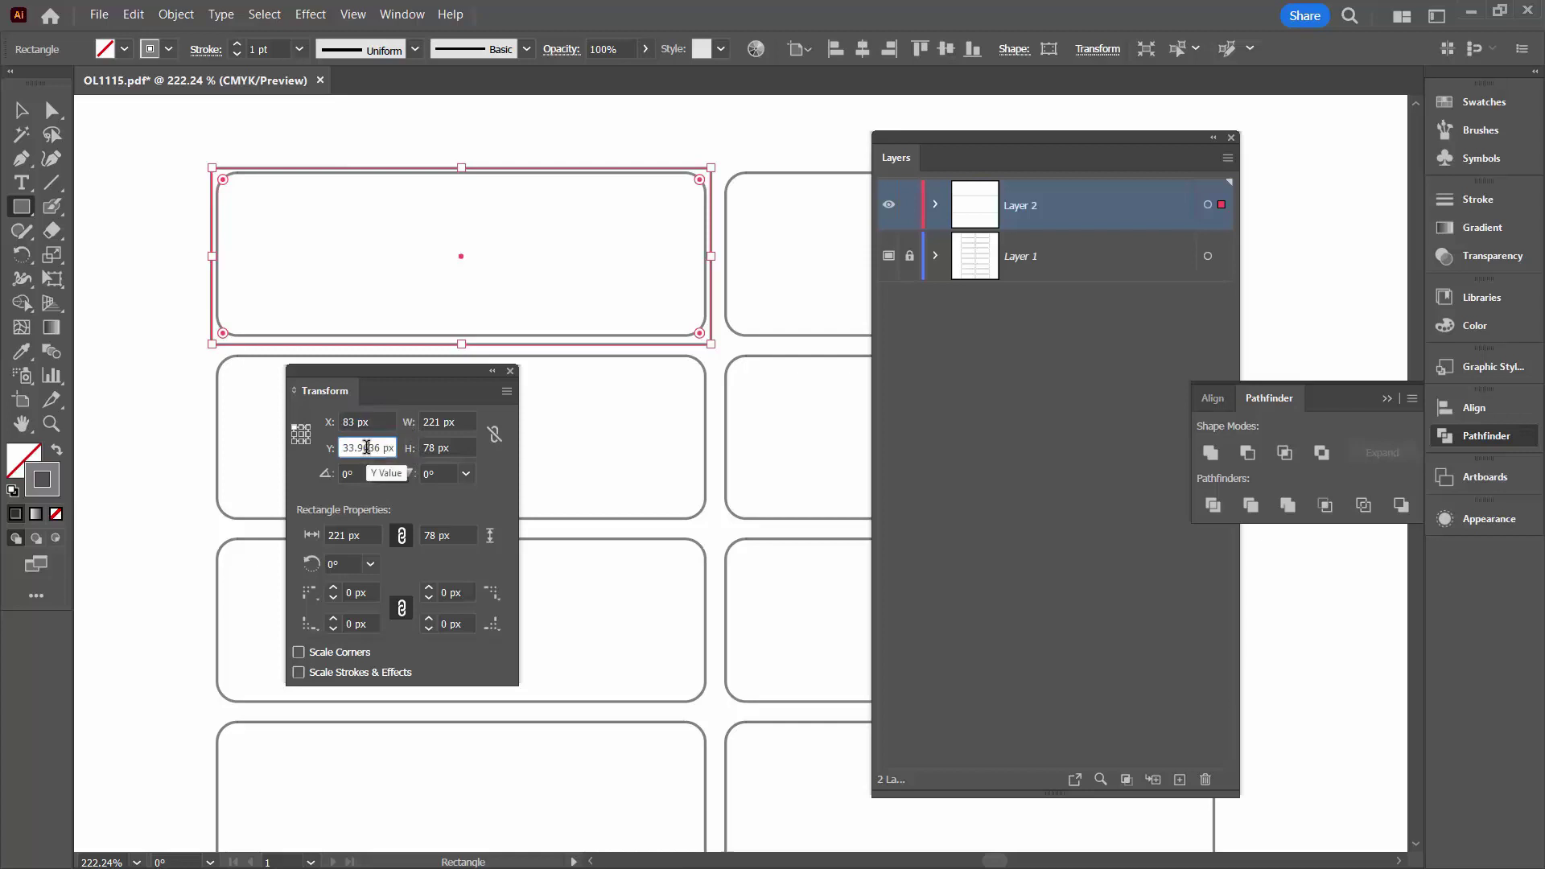
key(BackSpace)
key(BackSpace)
key(Delete)
key(Delete)
key(Delete)
key(Return)
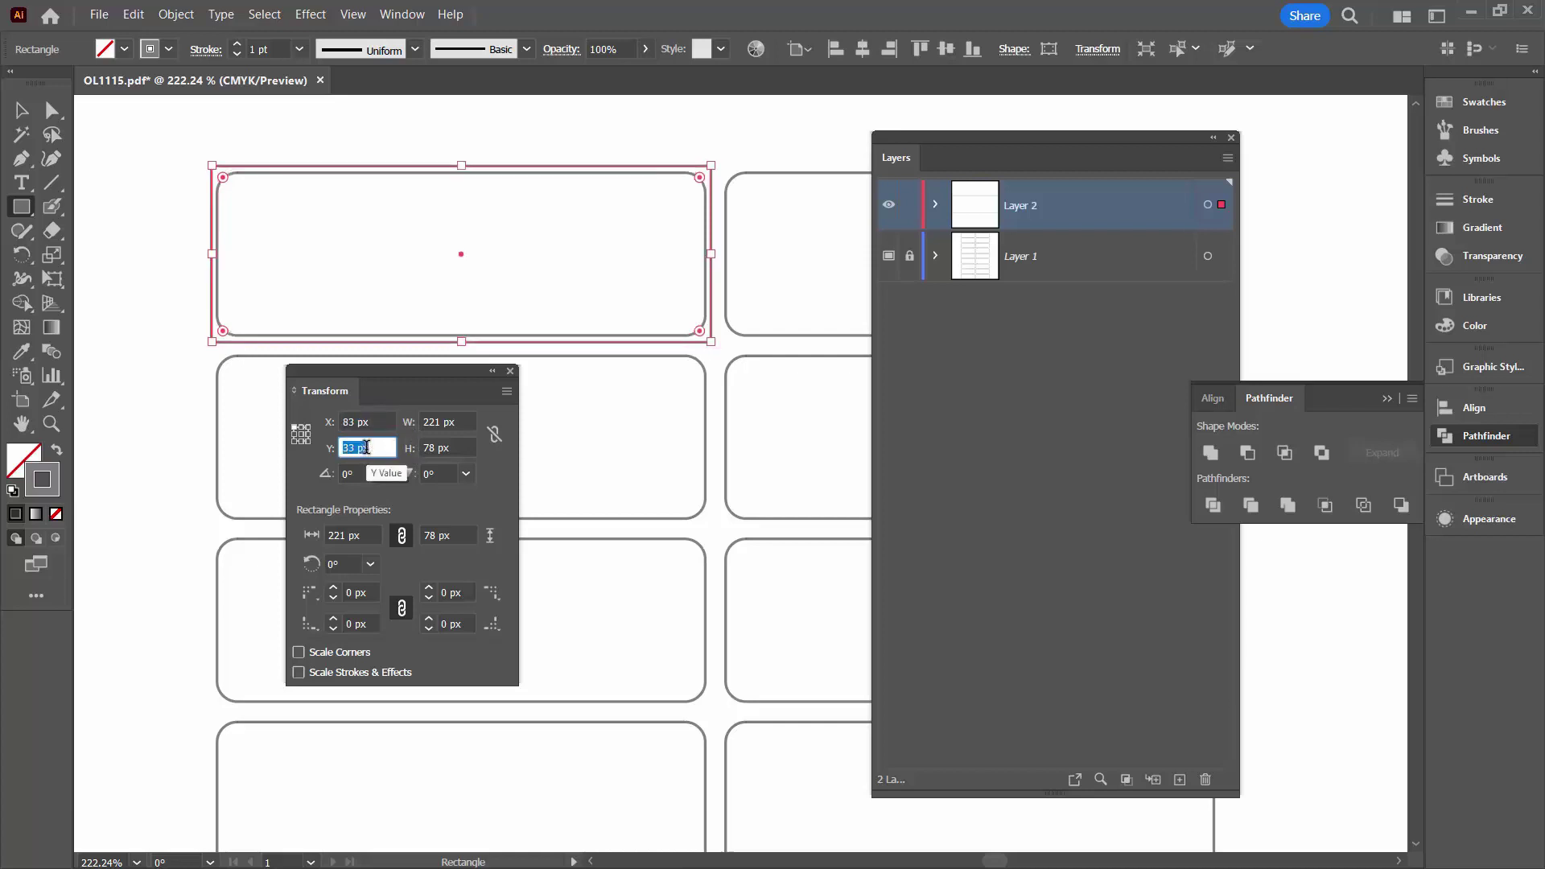
Close the Transform panel, deselect the rectangle, and move the Layers panel away from the first column of labels.
click(510, 371)
click(21, 111)
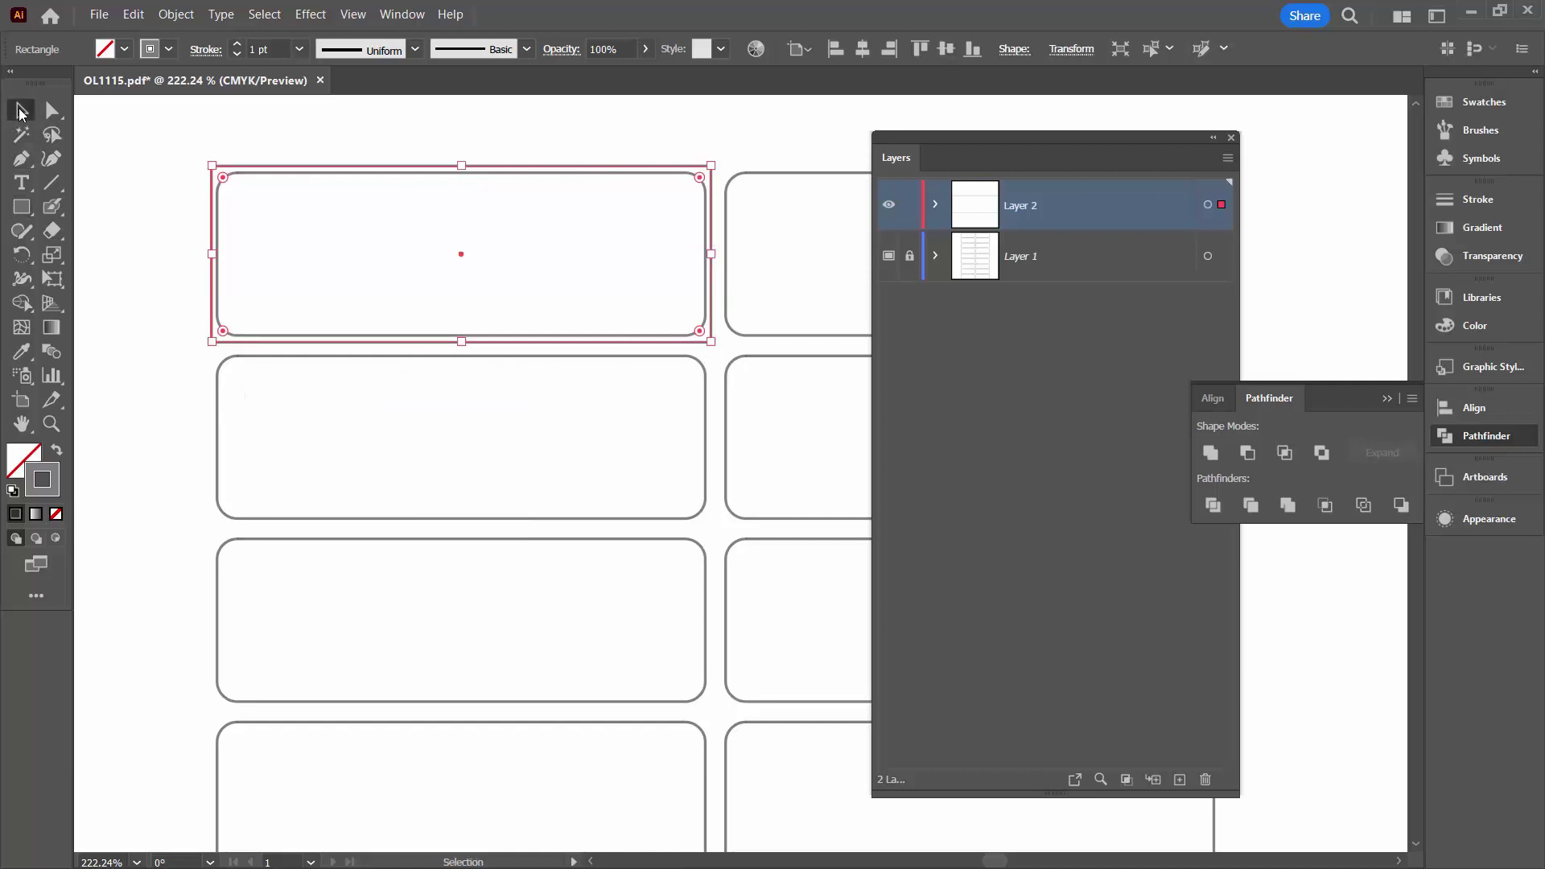
click(166, 224)
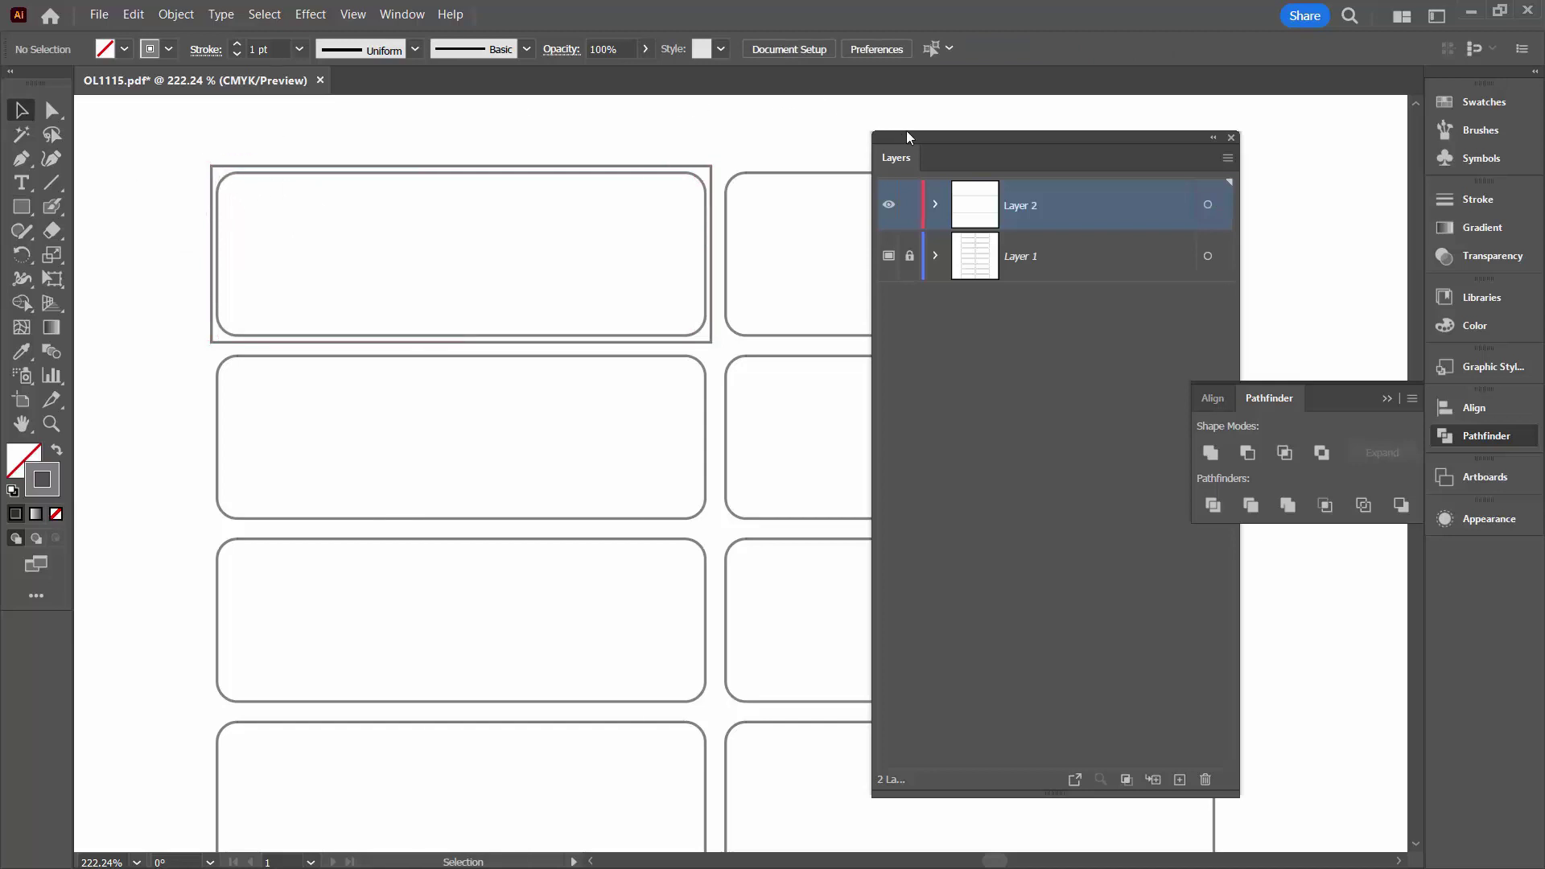
drag(911, 137, 1118, 154)
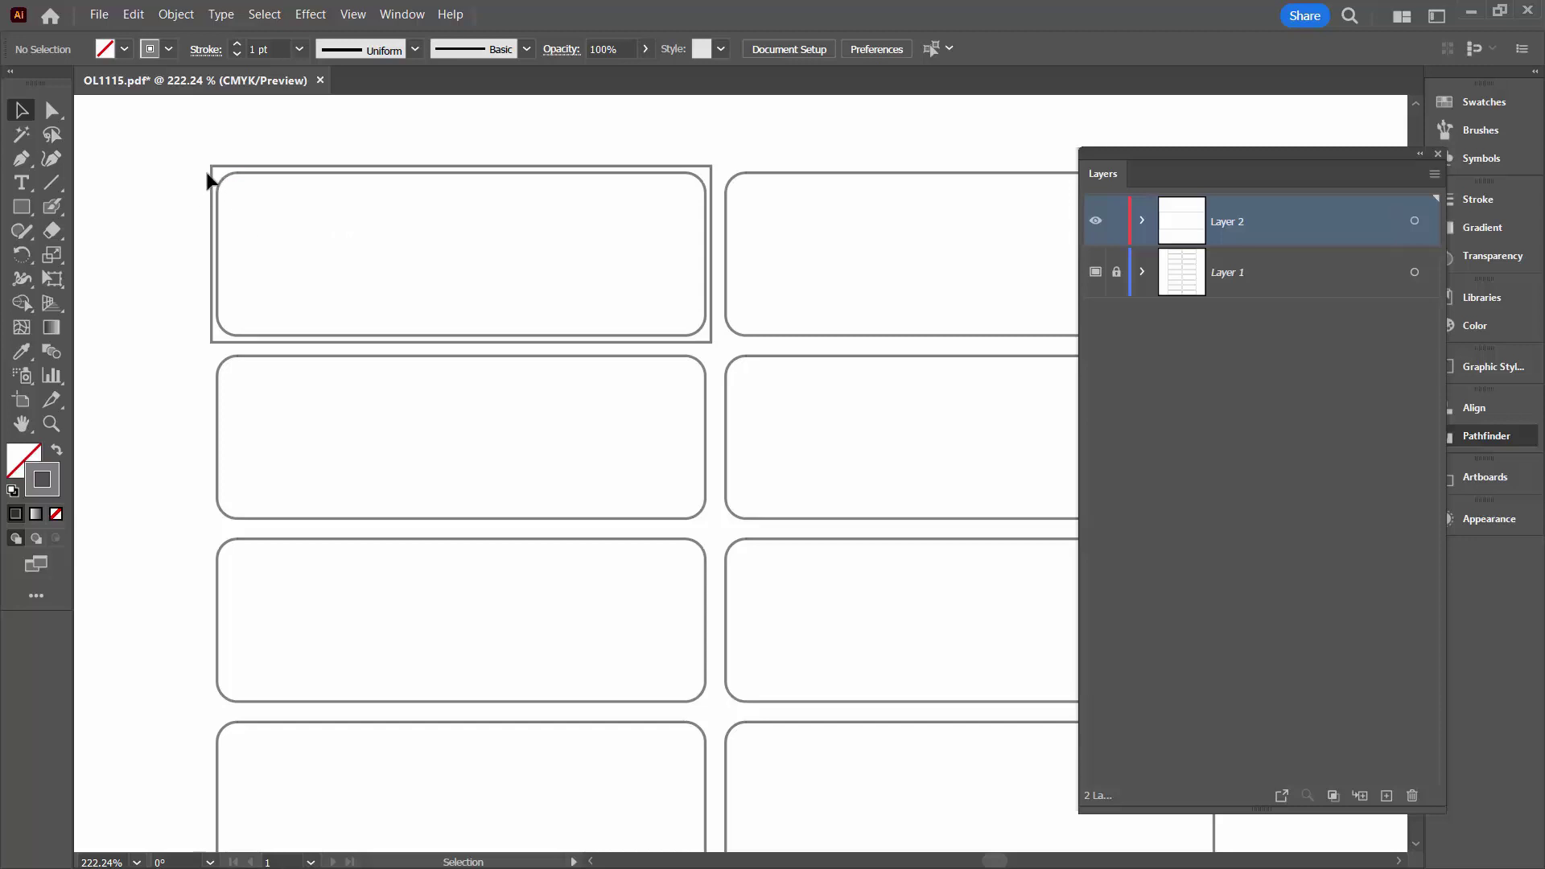
click(250, 201)
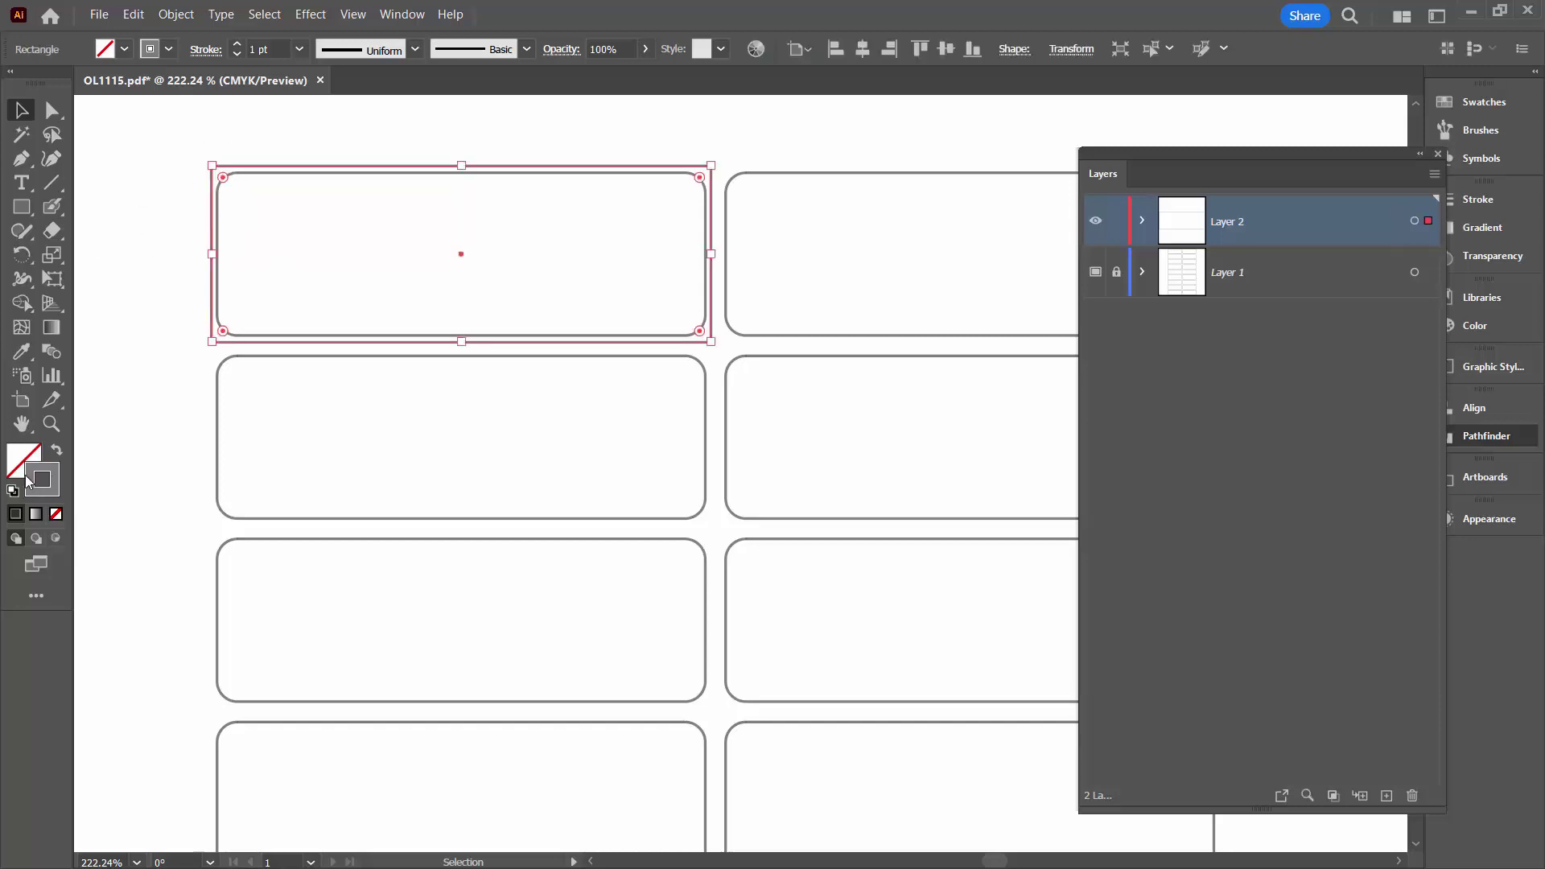
click(133, 15)
mouse_move(199, 323)
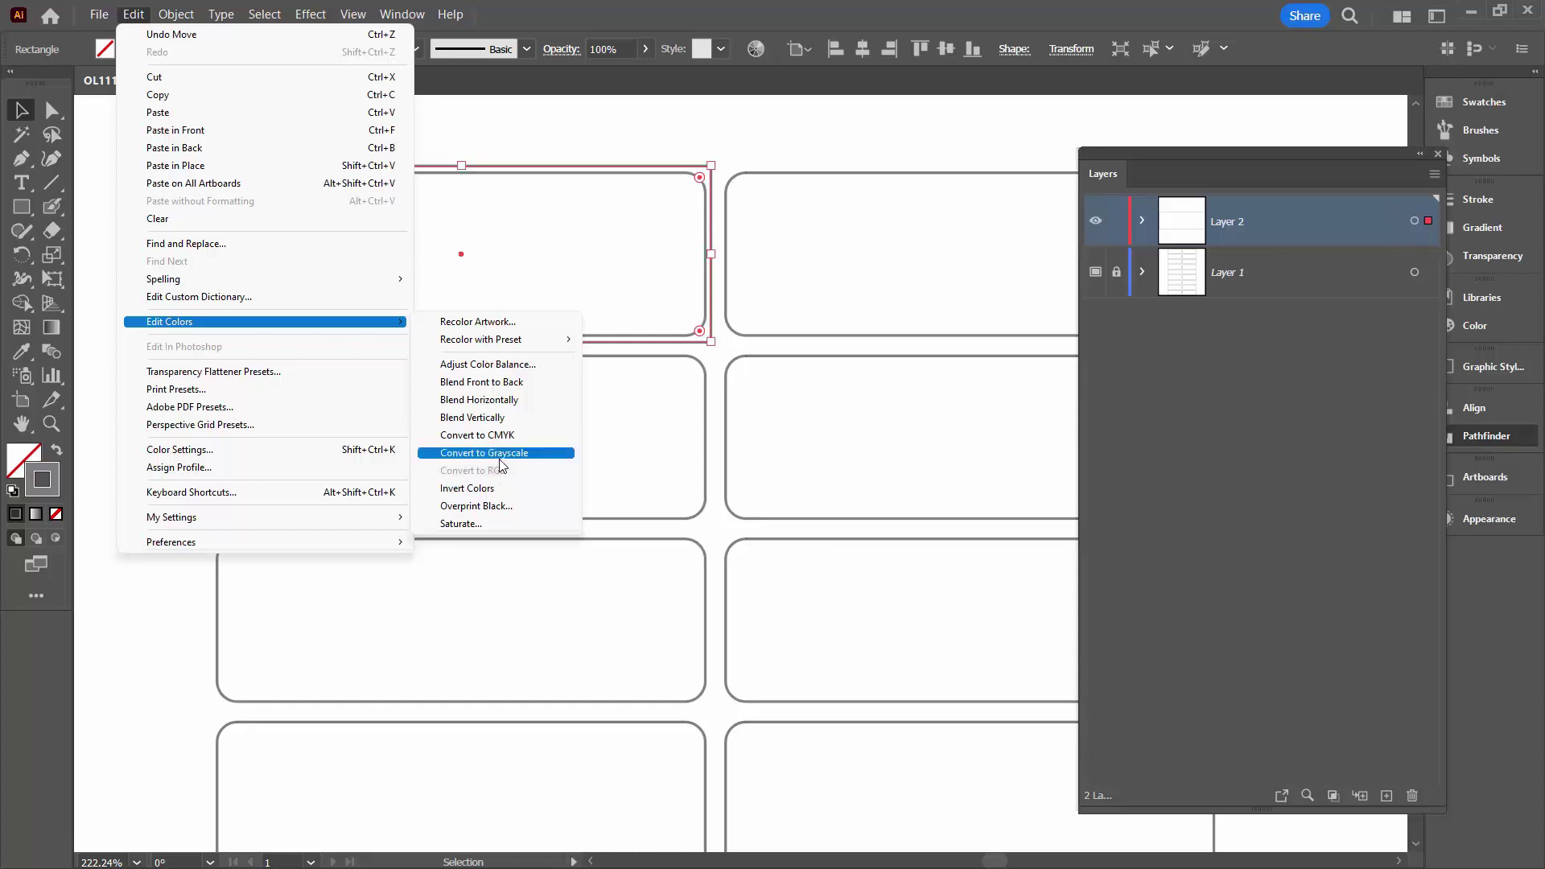
click(533, 139)
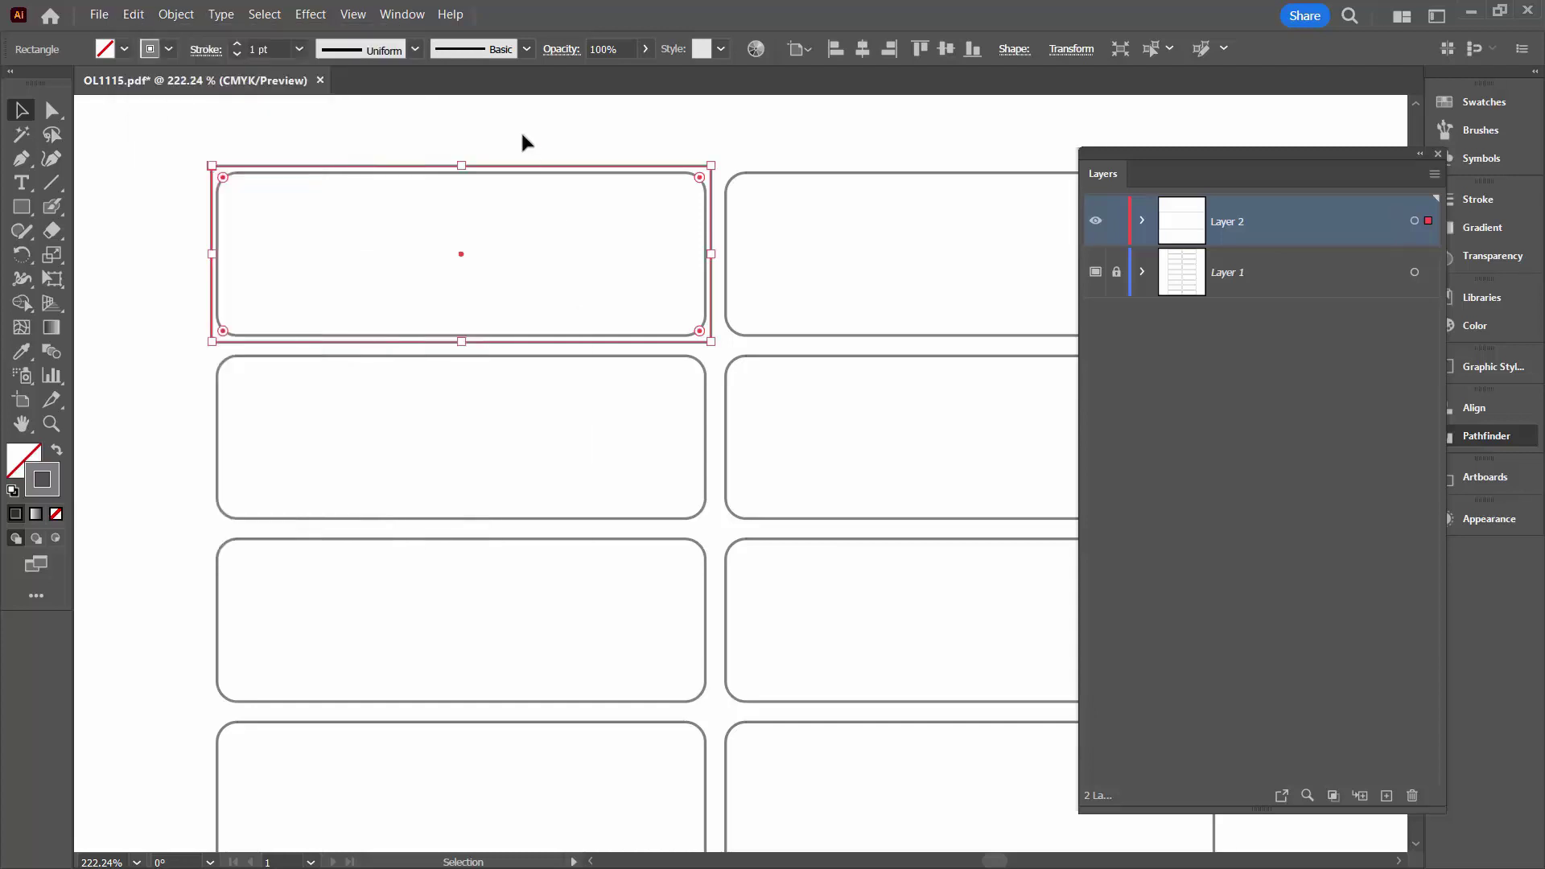
click(528, 142)
click(134, 16)
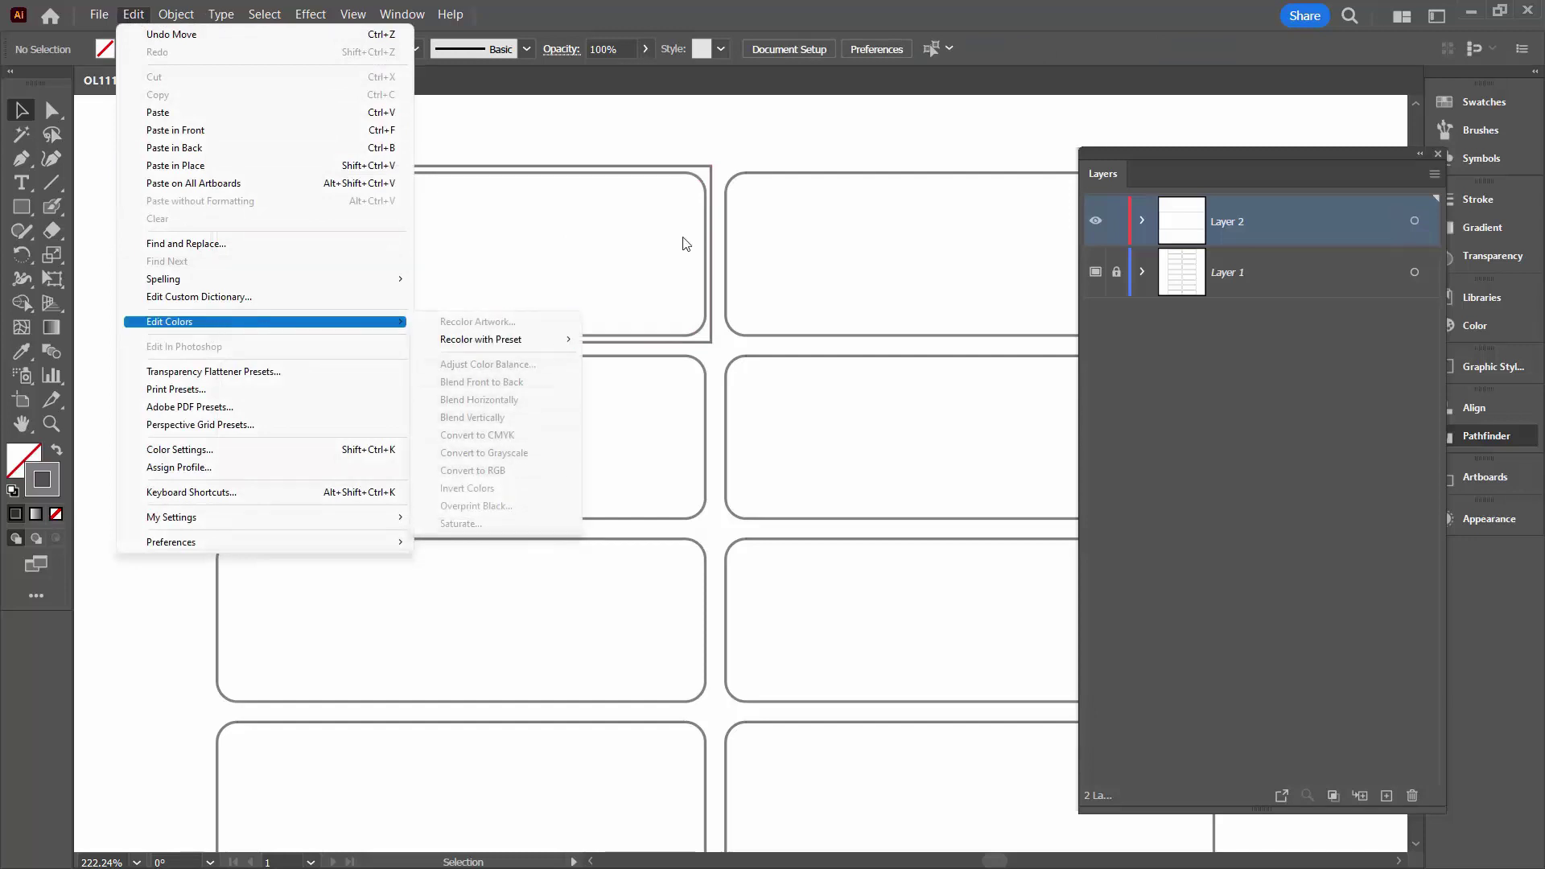
click(728, 143)
Convert the colors of the rectangle around the first label to CMYK.
drag(258, 138, 297, 194)
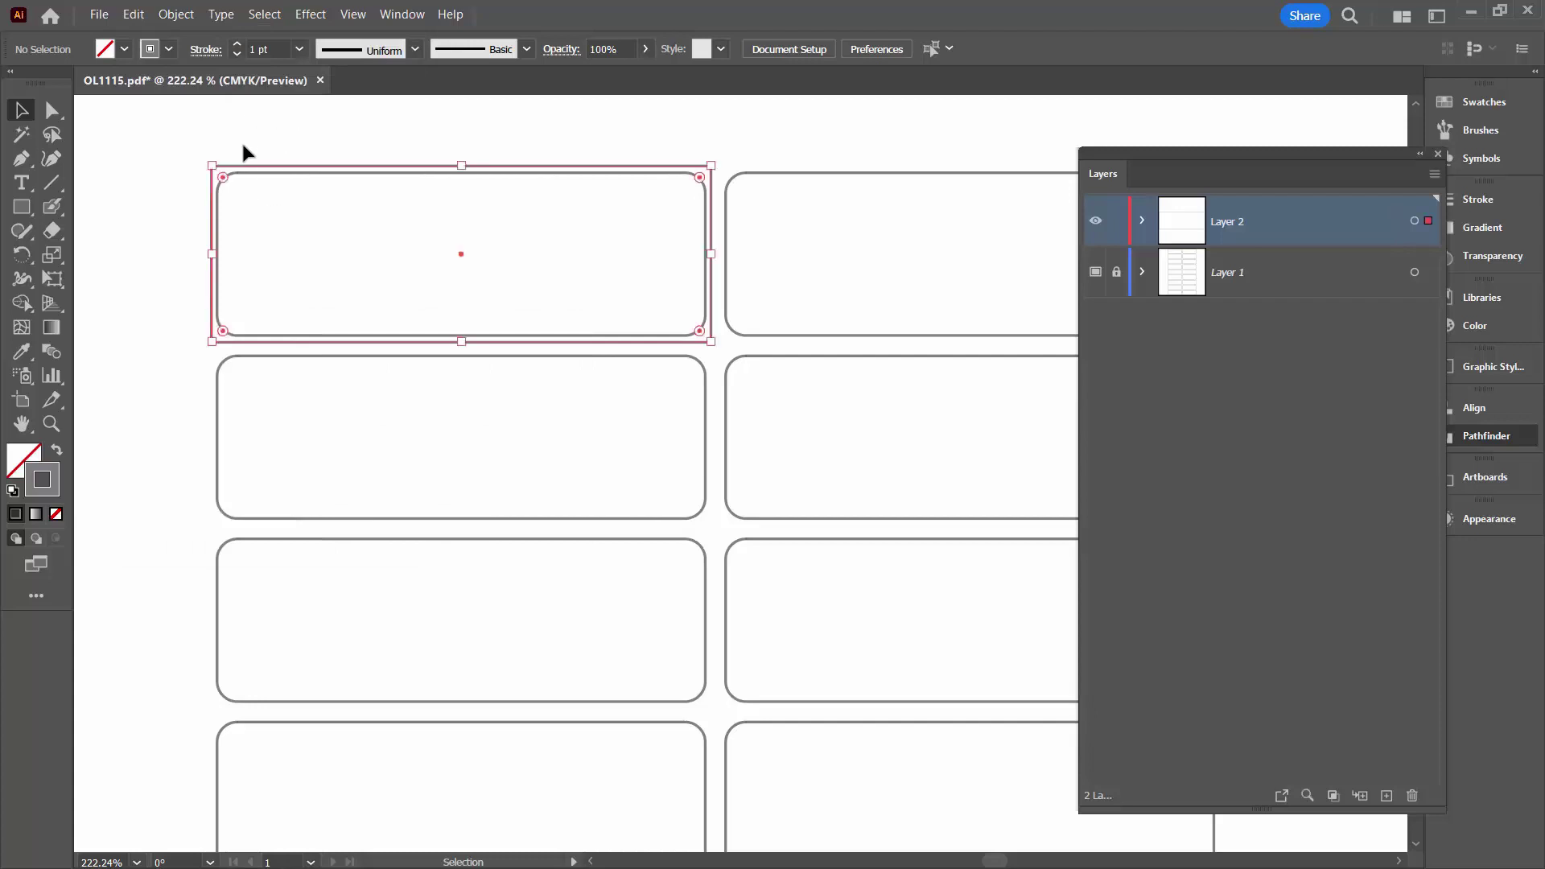
click(134, 14)
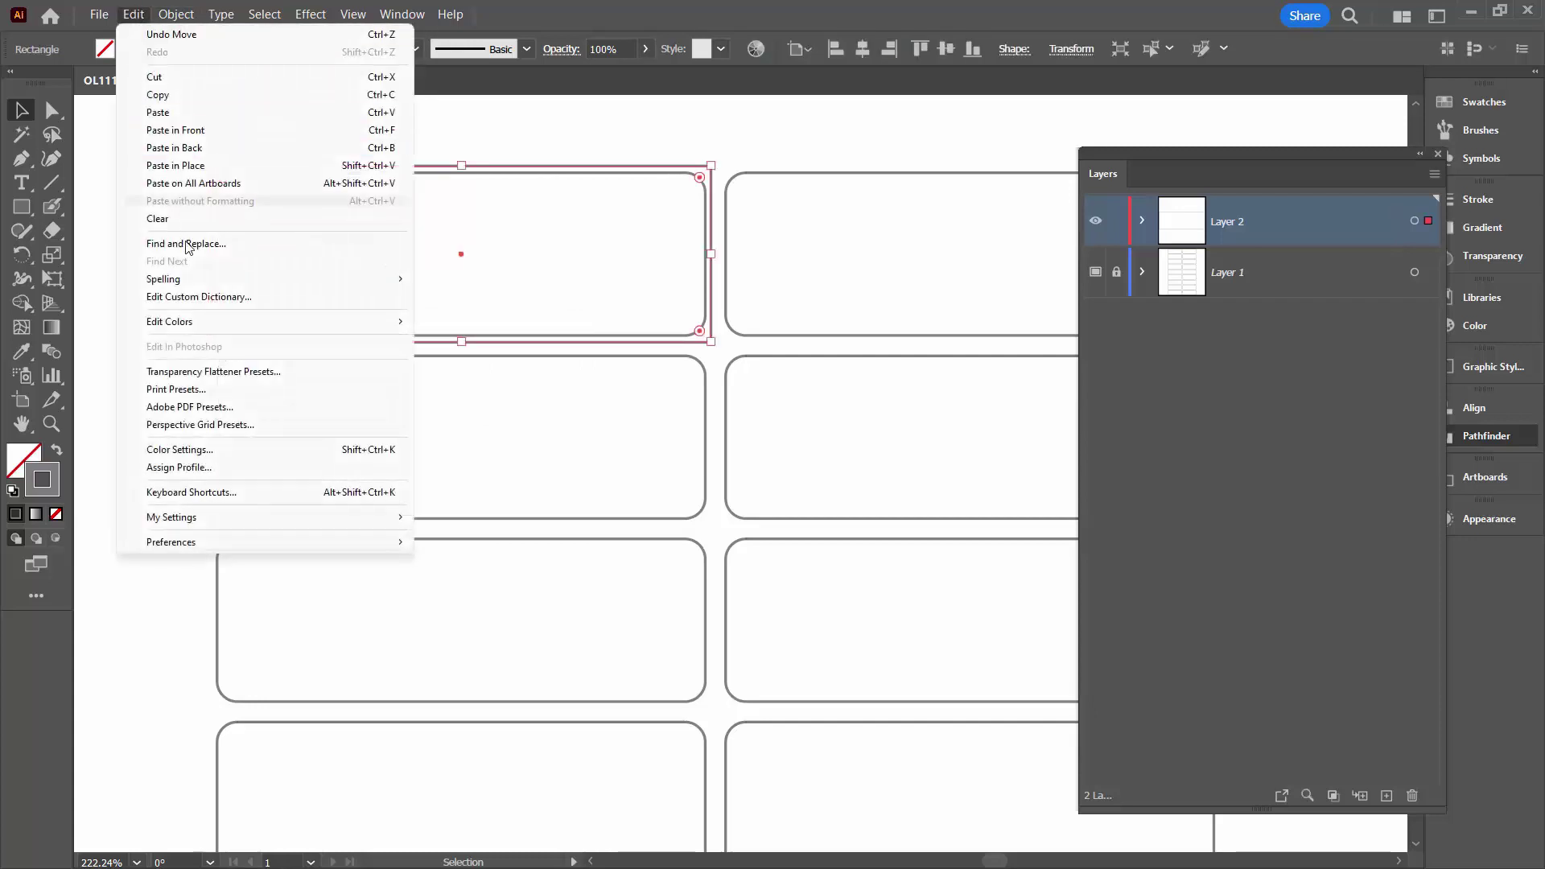
mouse_move(193, 322)
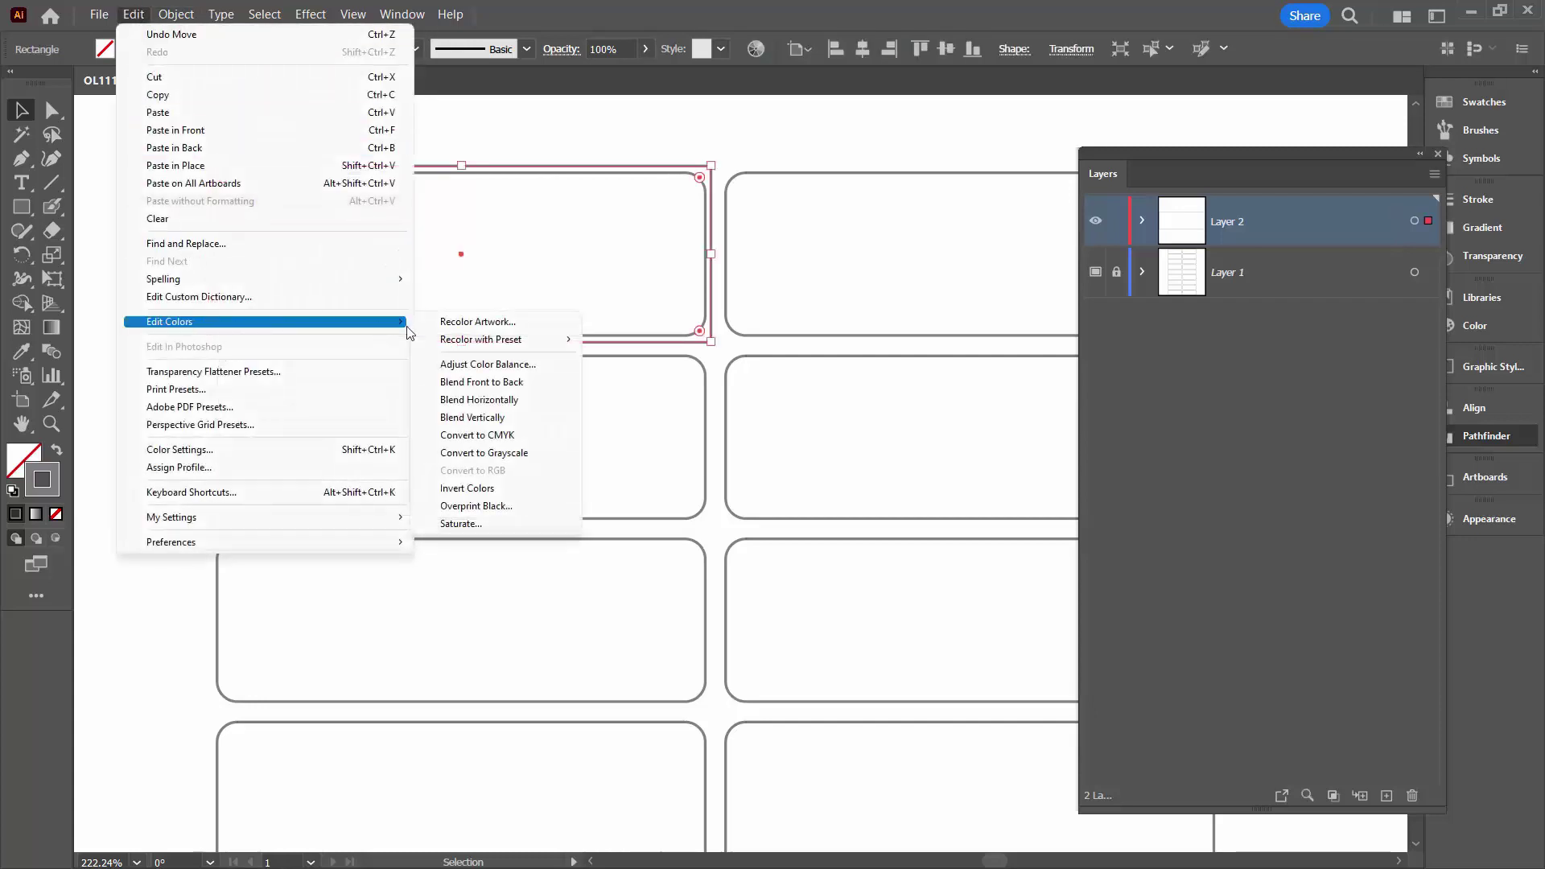
click(515, 436)
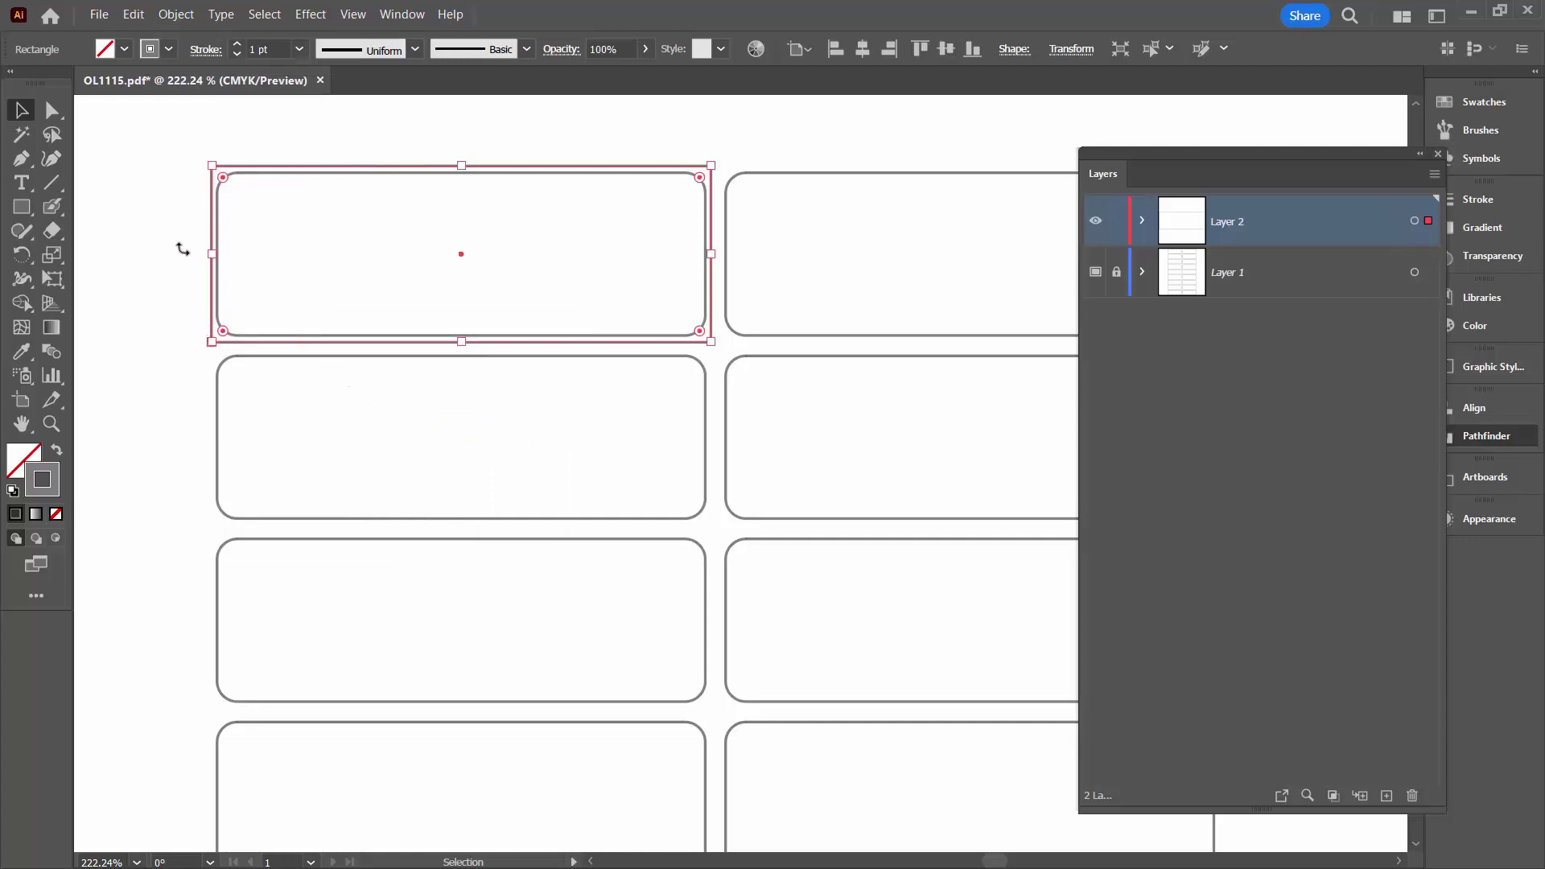
Set the rectangle's stroke color to red (F9102C) and deselect it.
double_click(44, 482)
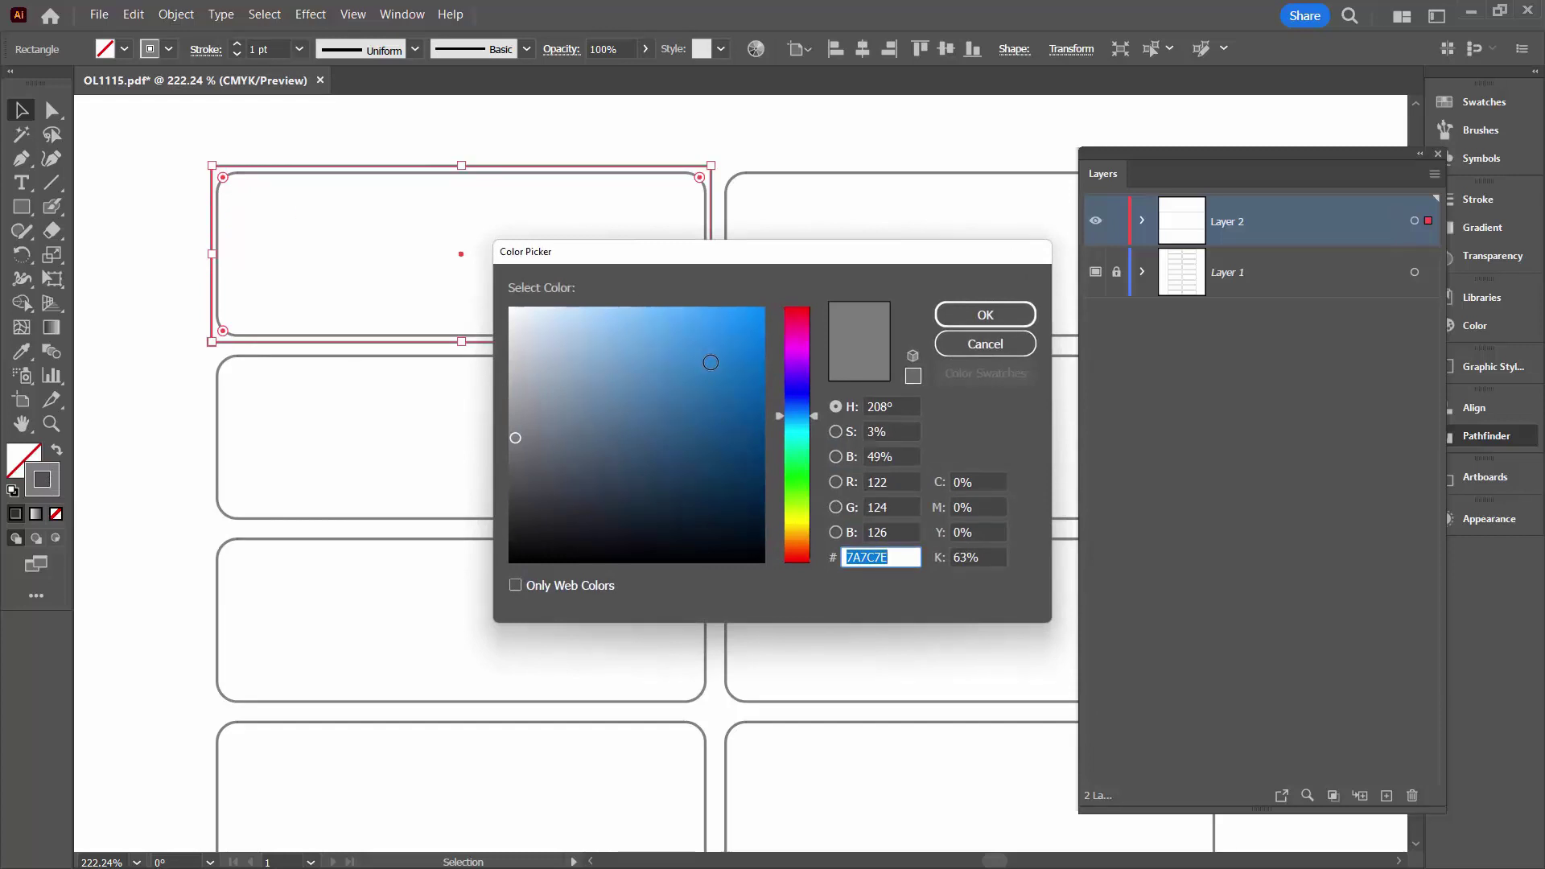
click(806, 317)
click(750, 311)
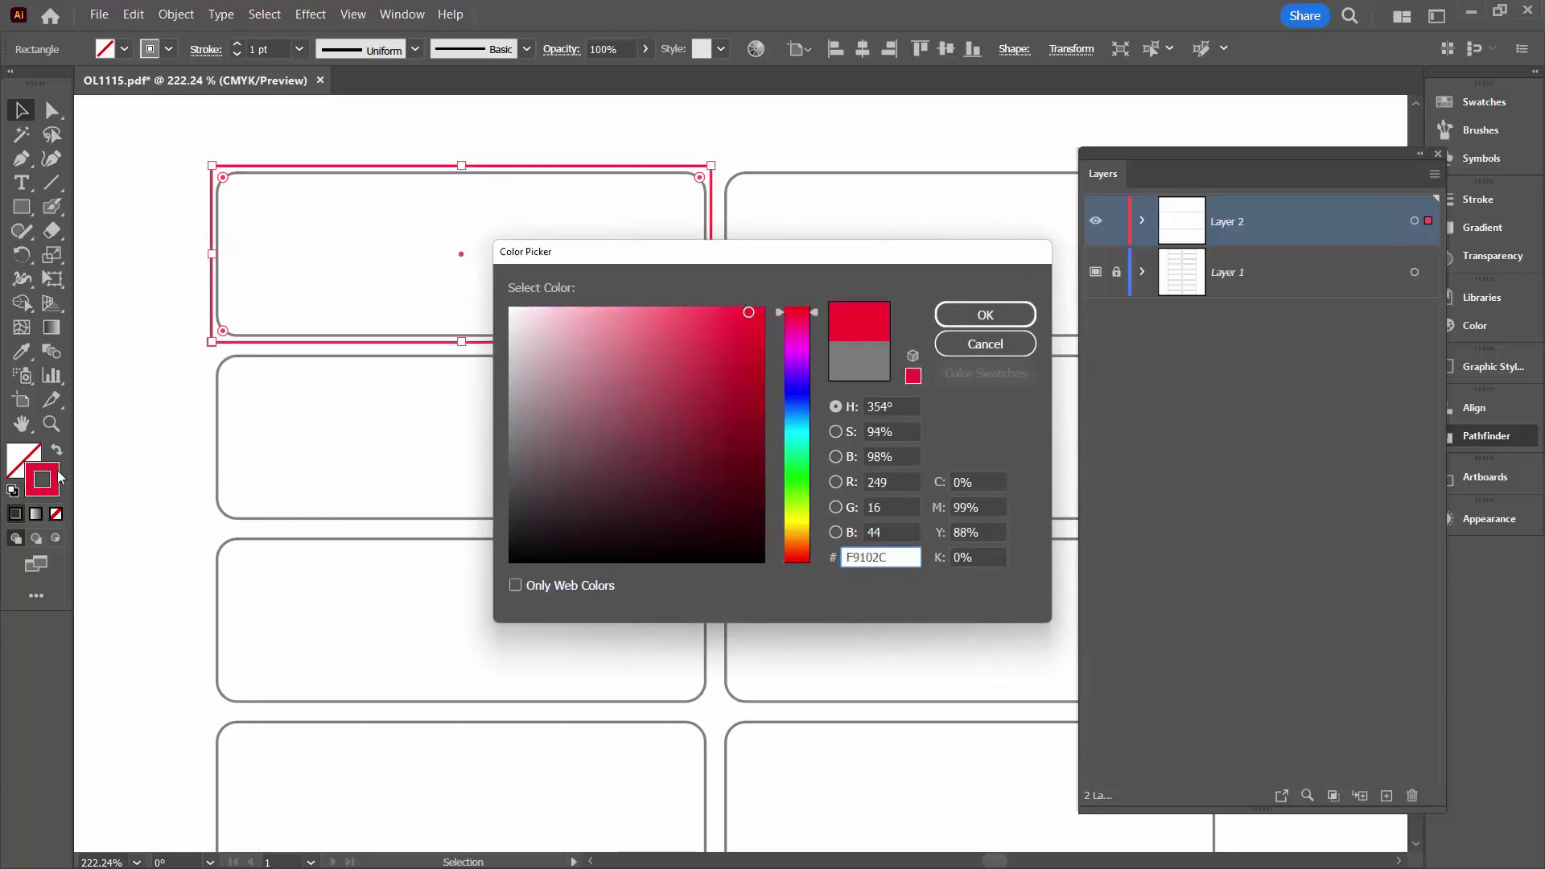
click(958, 316)
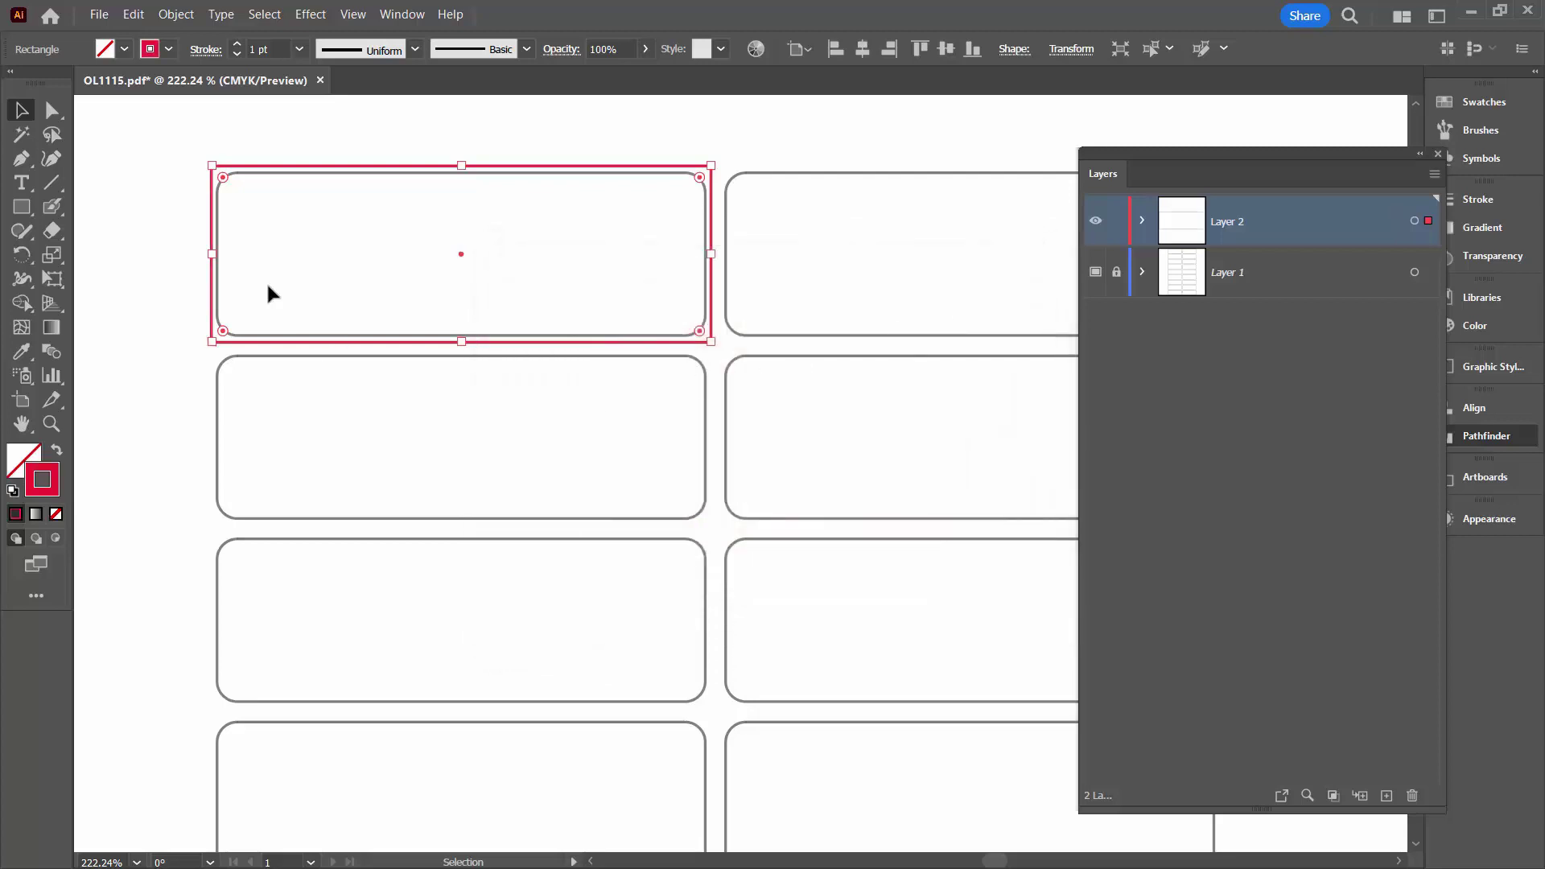
click(161, 249)
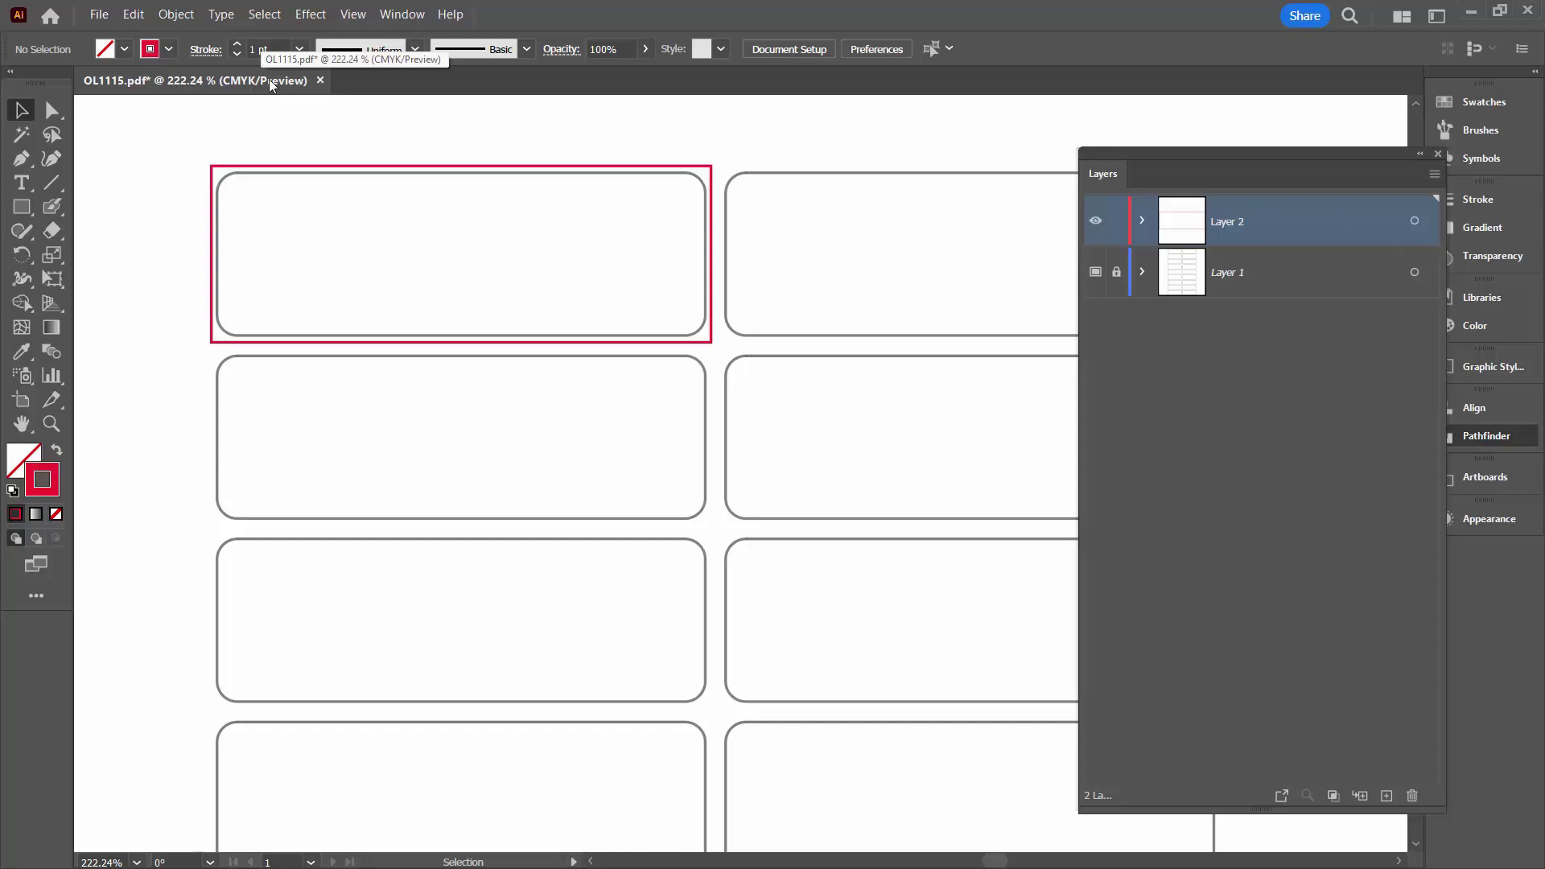
Change the document color mode to RGB Color.
click(99, 16)
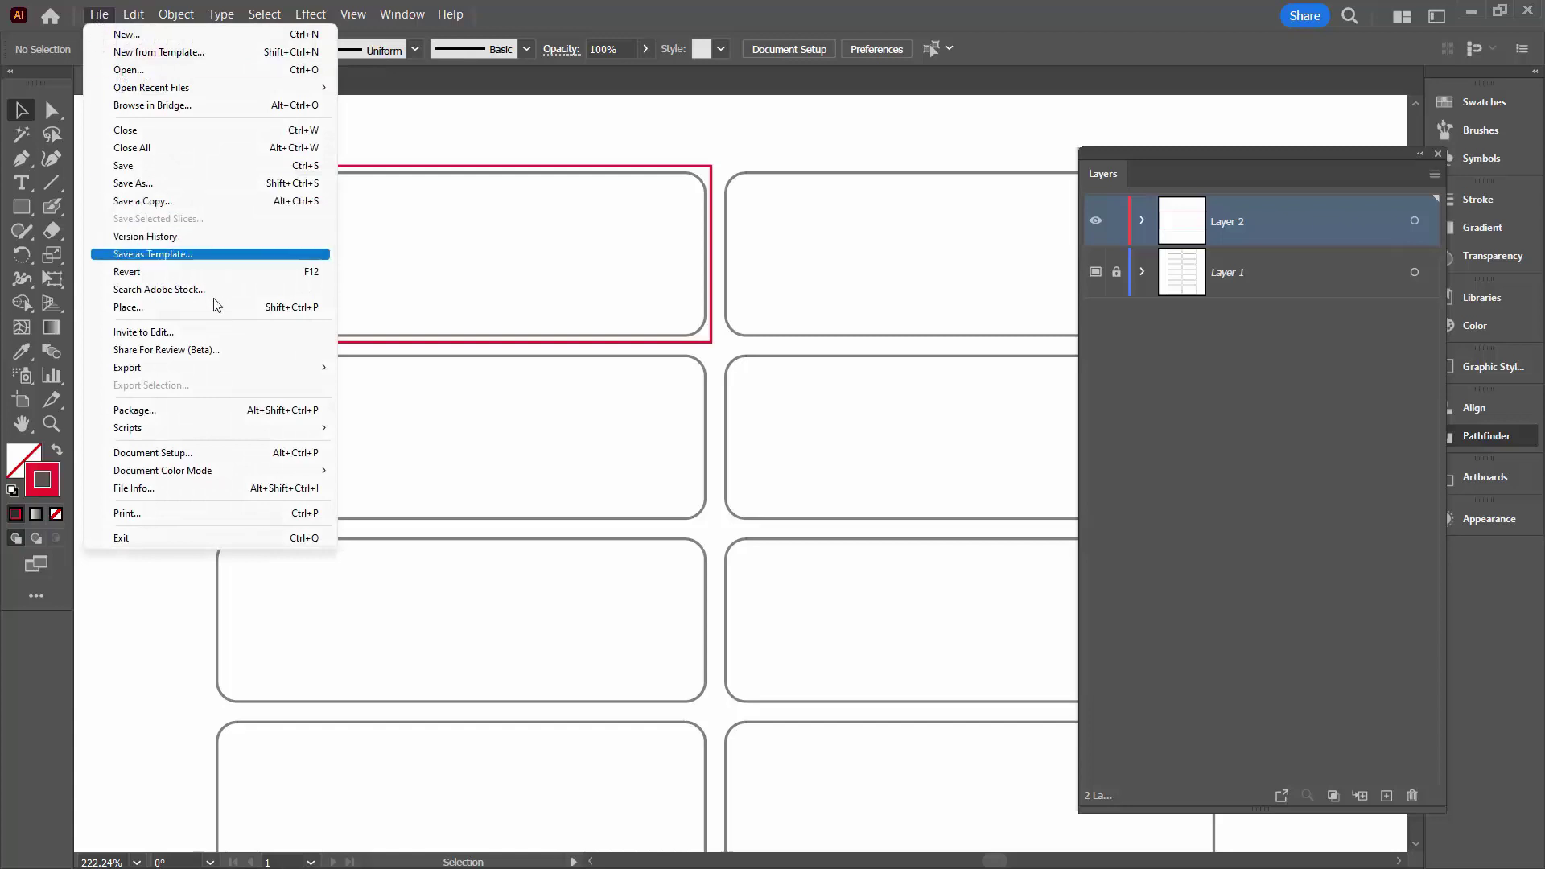
mouse_move(251, 478)
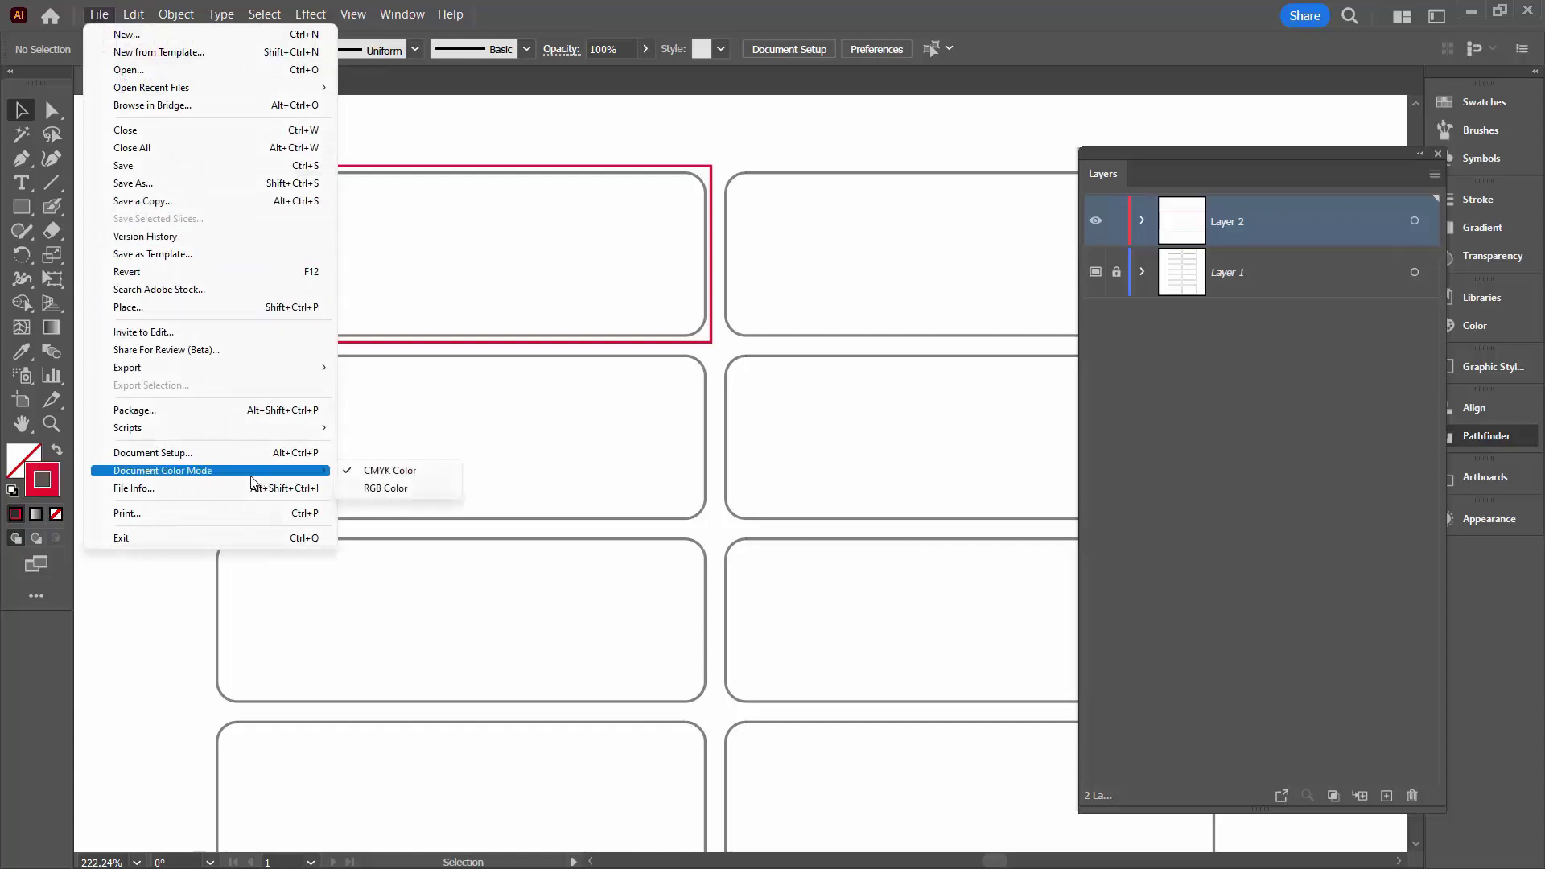
click(389, 488)
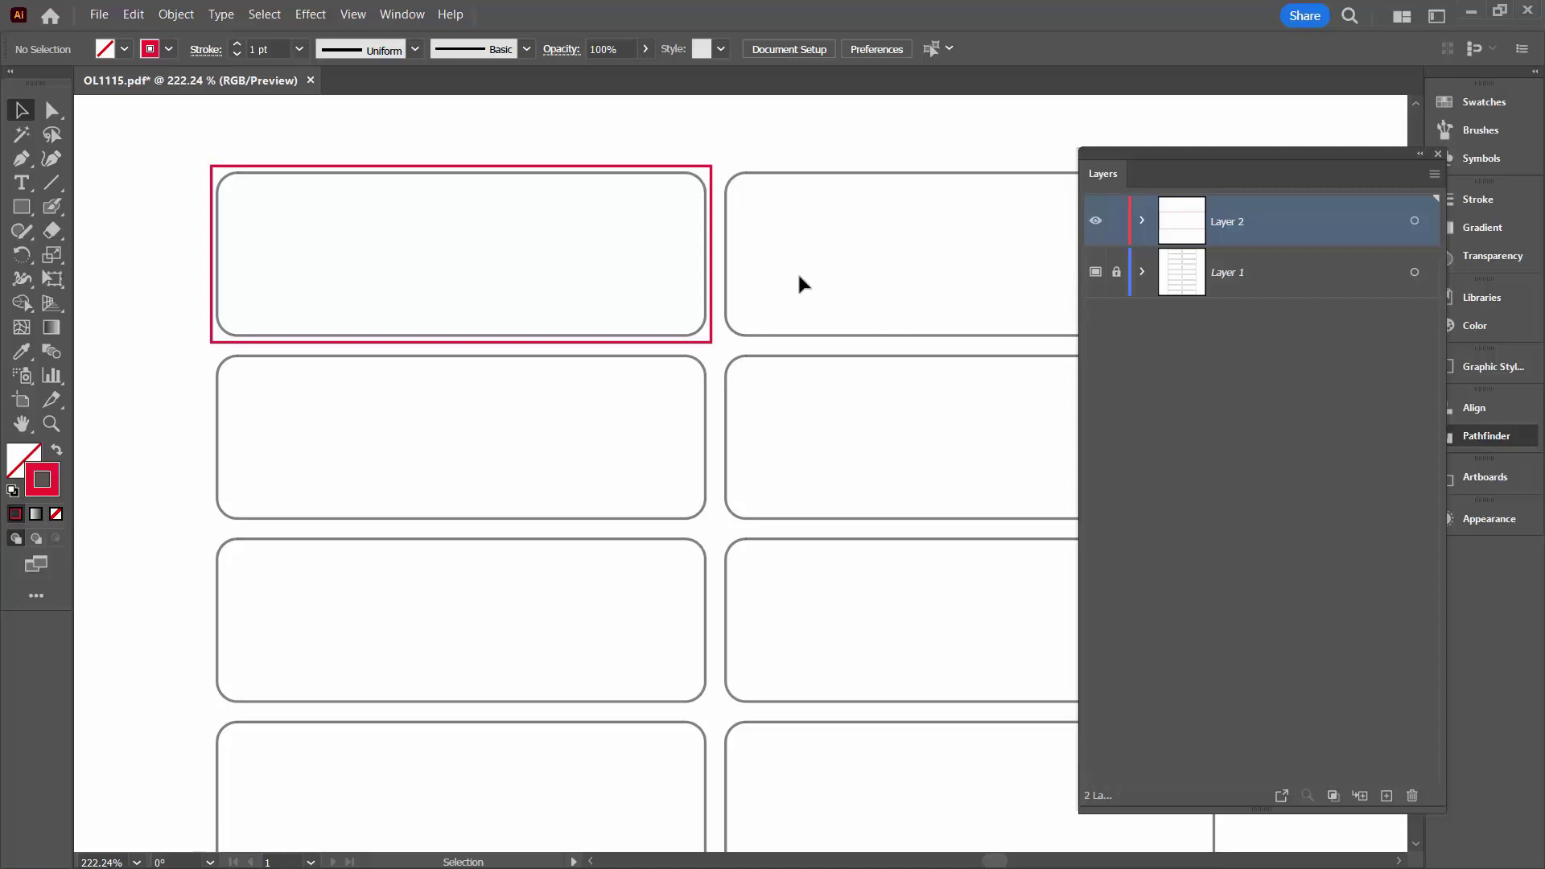
Fit the artboard in view, expand Layer 2 to list its contents, and place the Layers panel just beside the artboard.
key(ctrl)
key(ctrl+0)
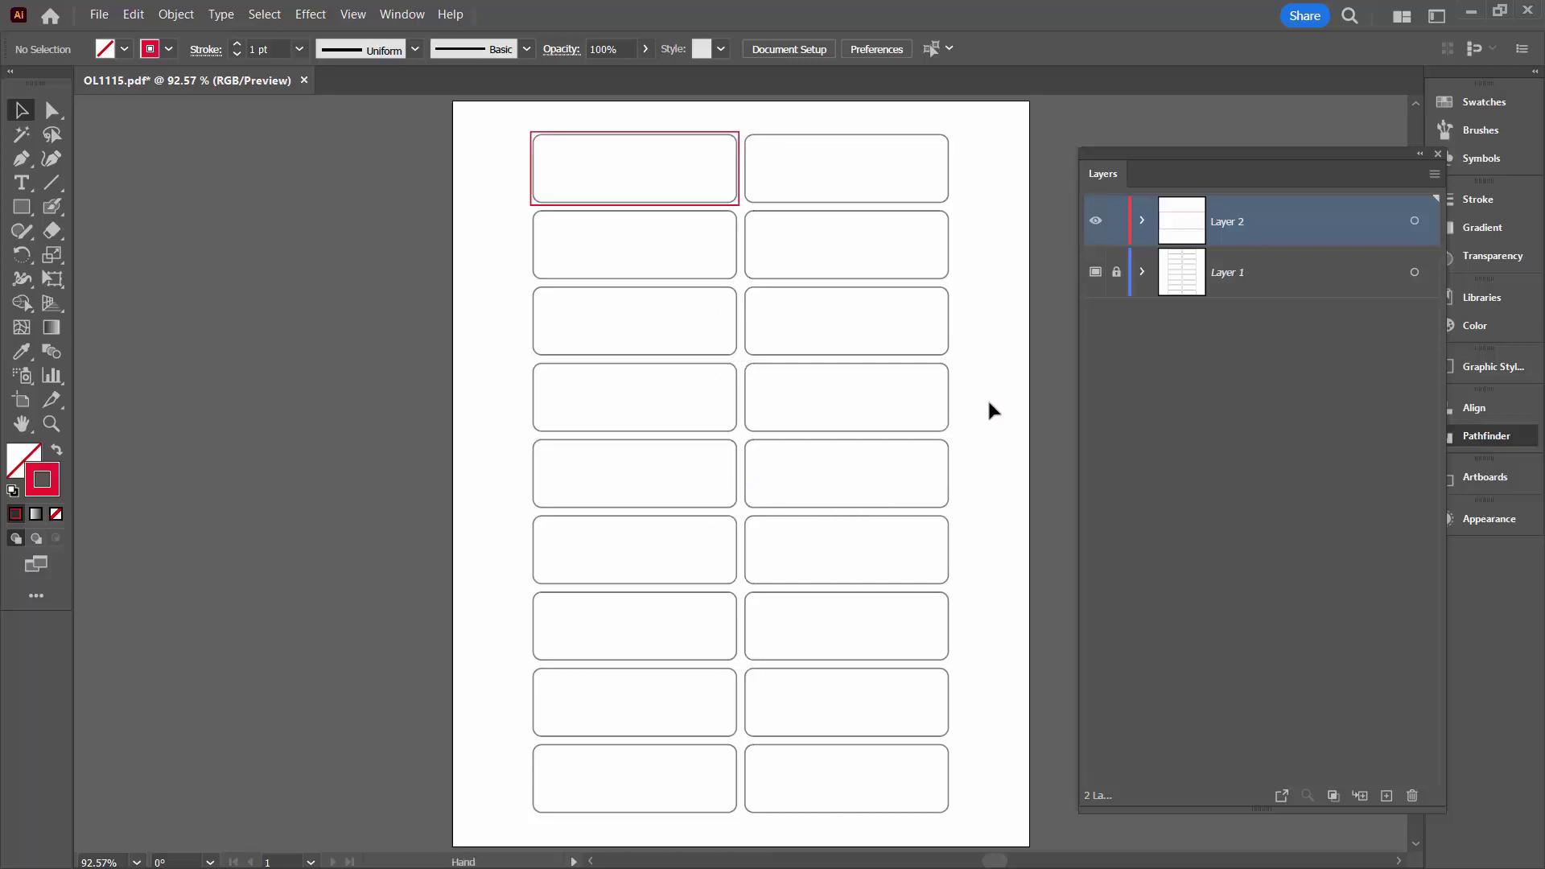
drag(988, 402, 809, 405)
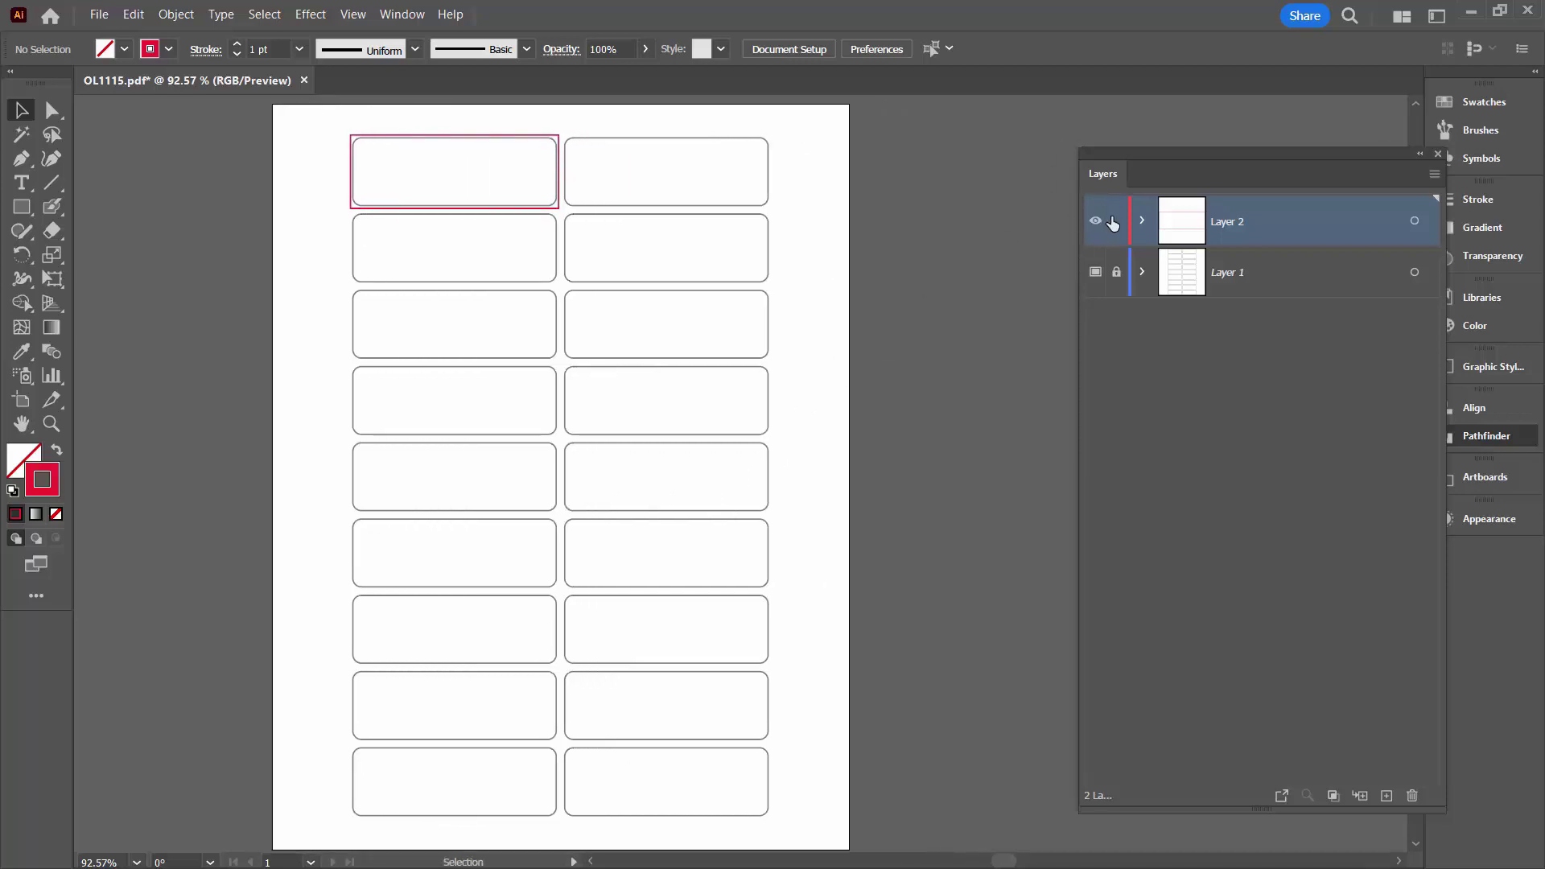
click(1141, 218)
drag(1120, 153, 924, 151)
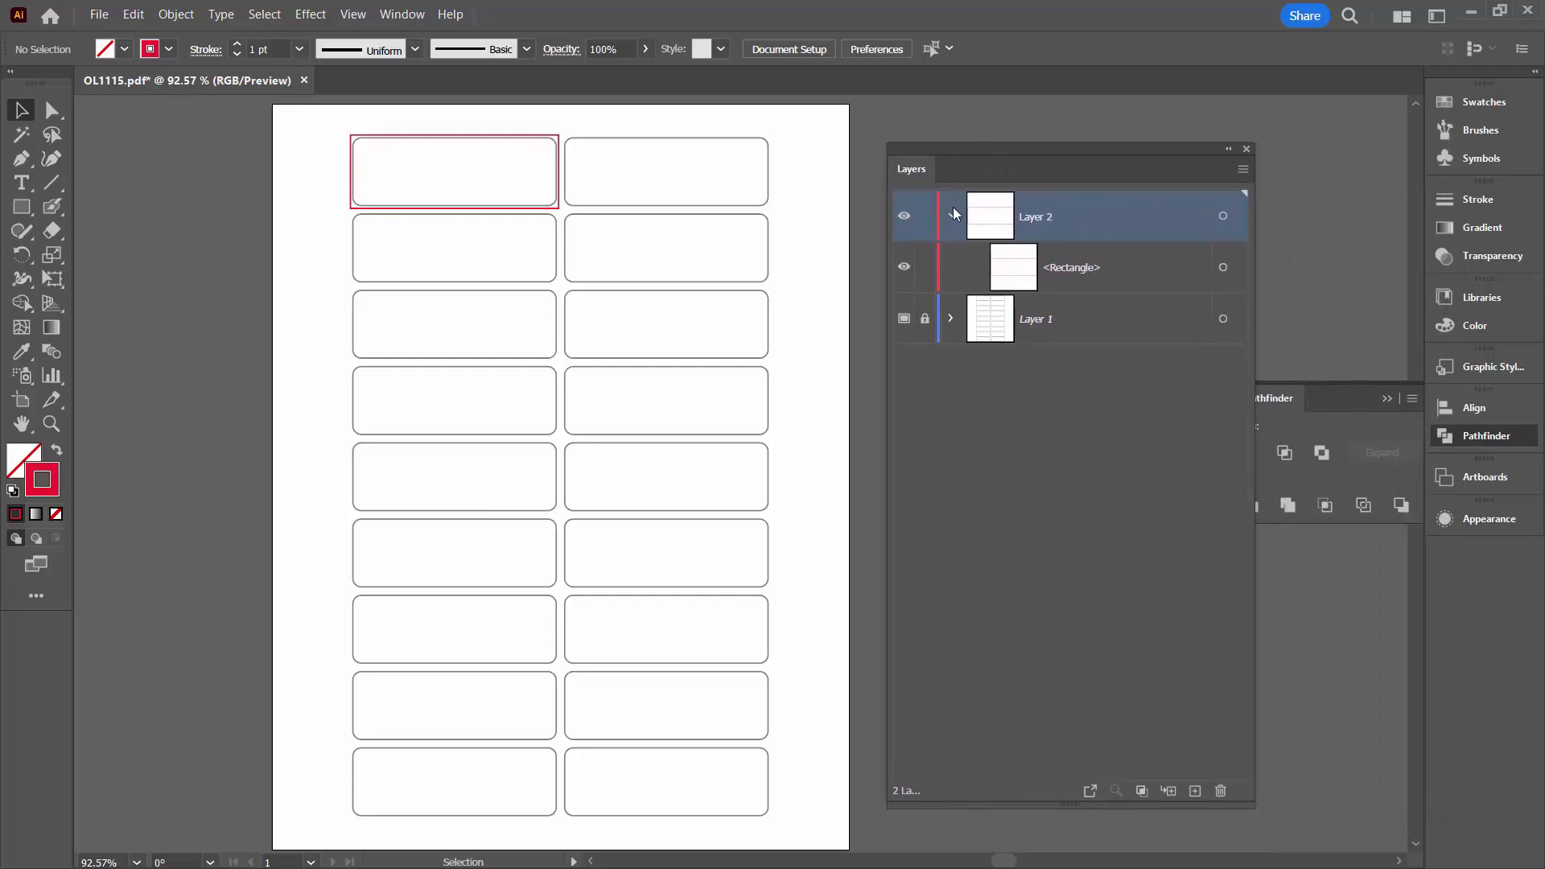
Target the whole of Layer 2 and start a Distort & Transform > Transform effect on it with 1 copy.
click(1223, 269)
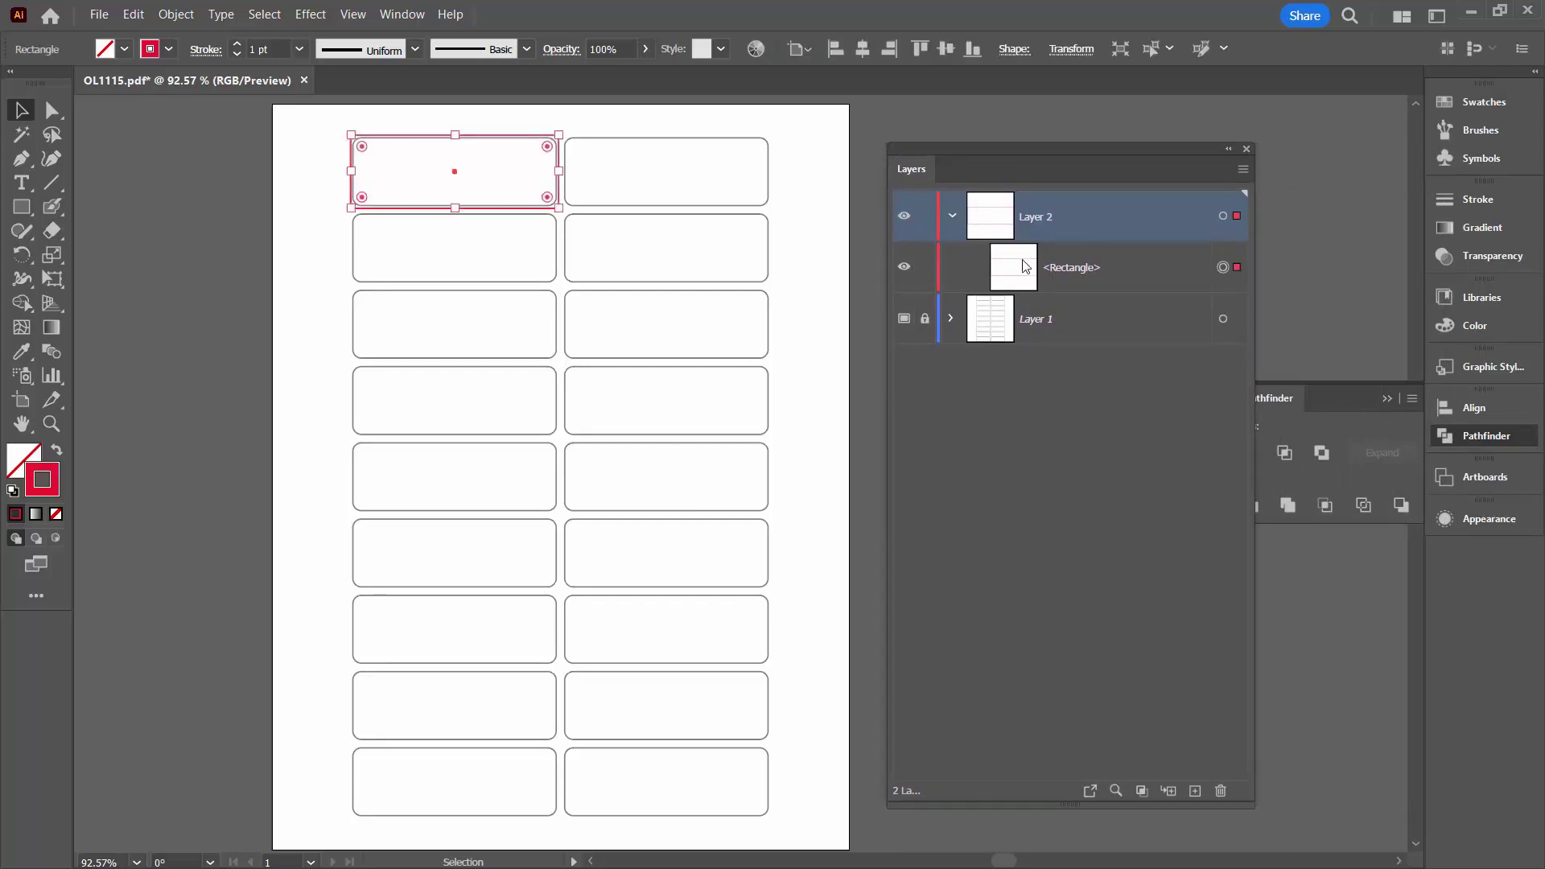
click(804, 252)
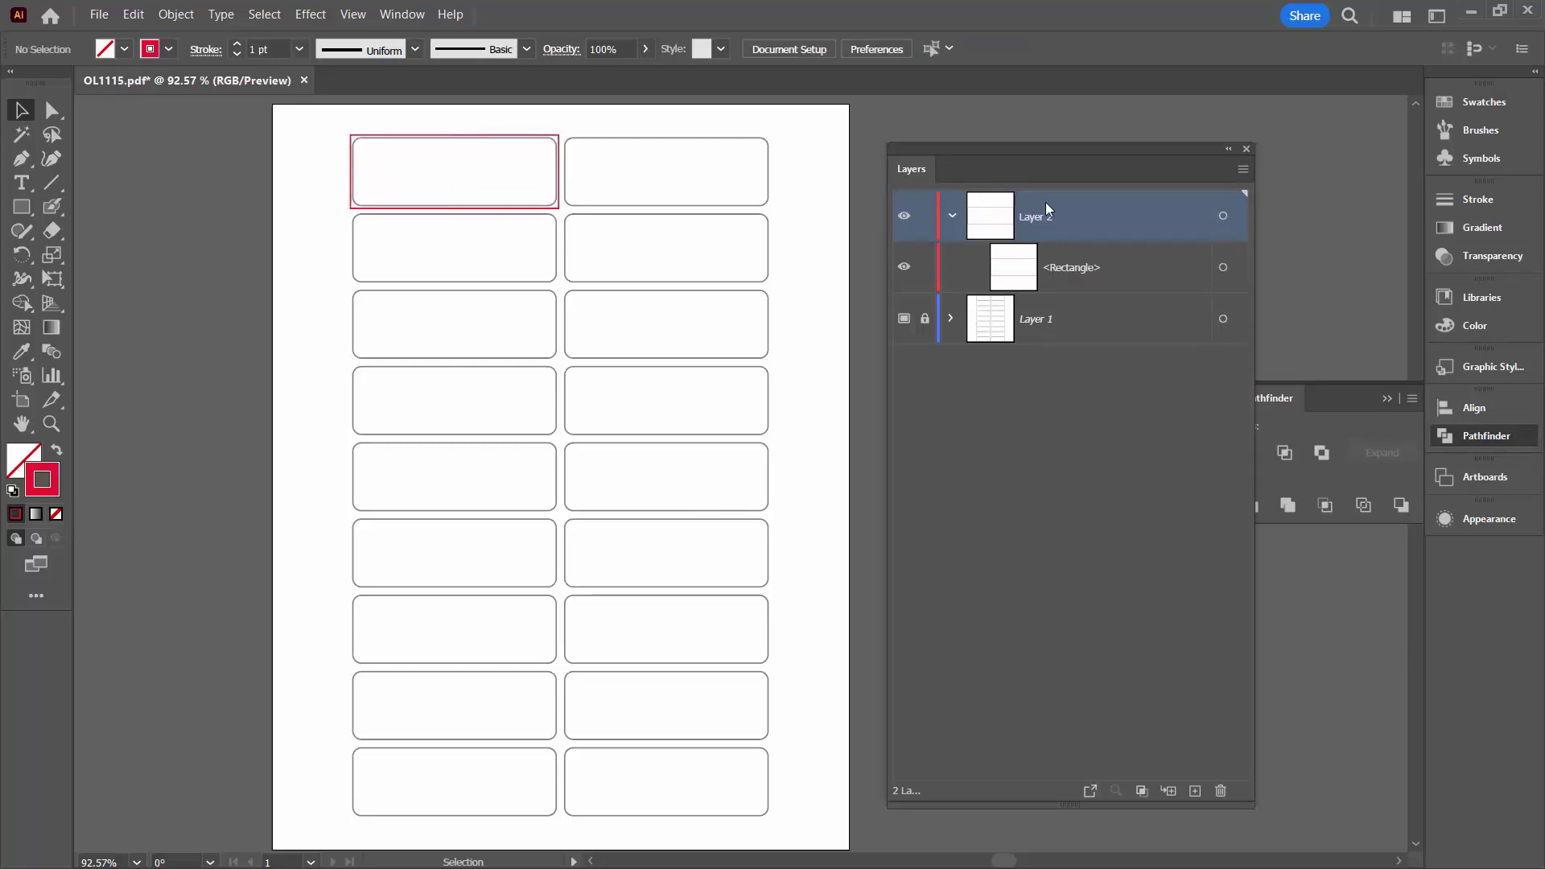
click(1222, 215)
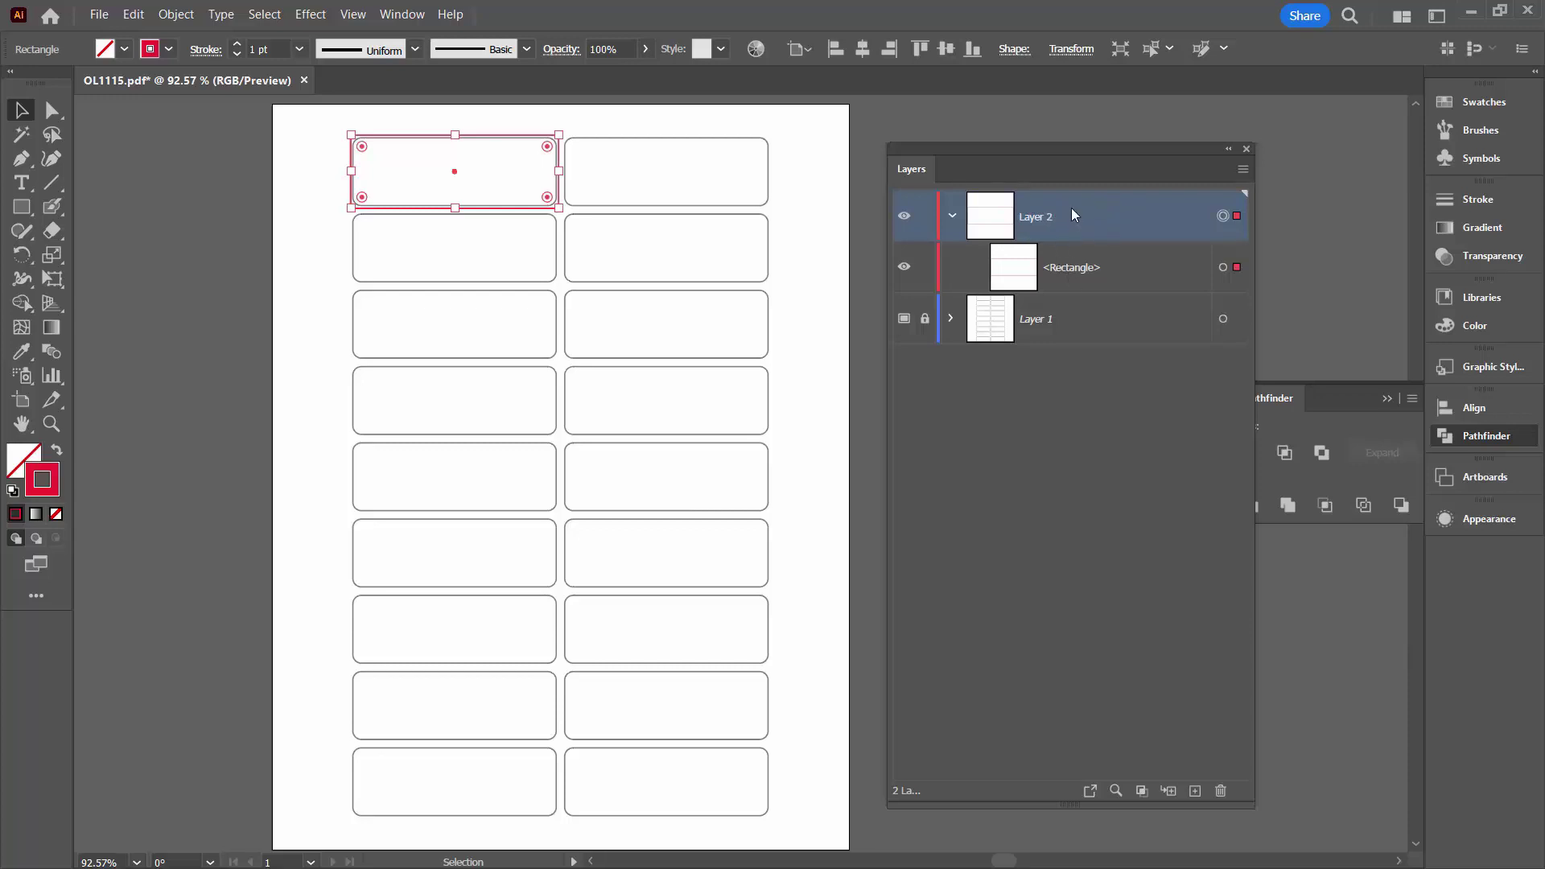
click(310, 14)
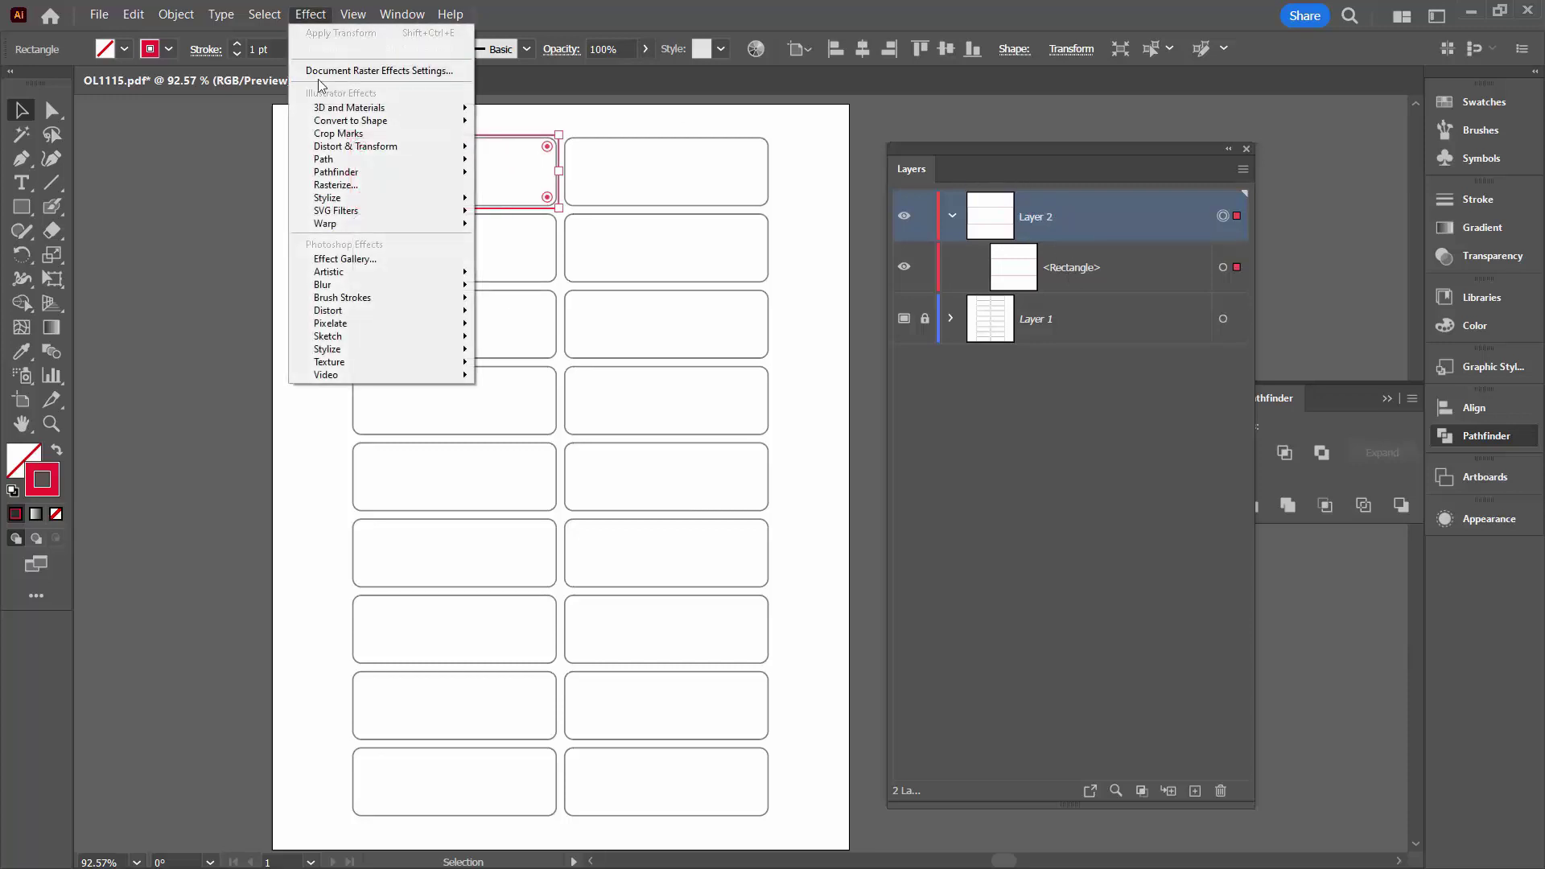
mouse_move(435, 147)
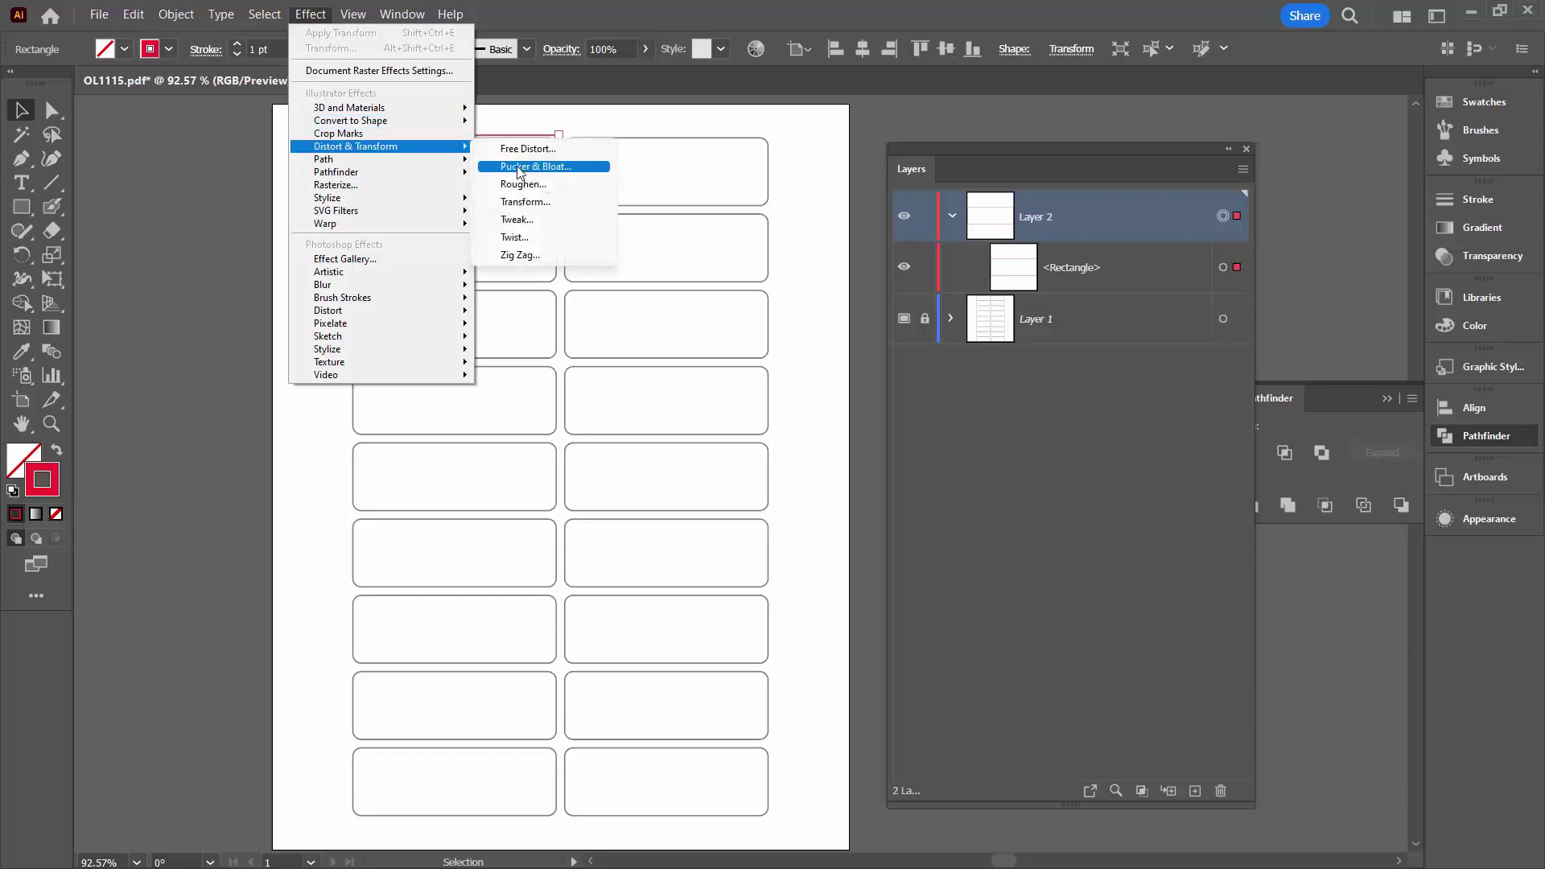
click(525, 201)
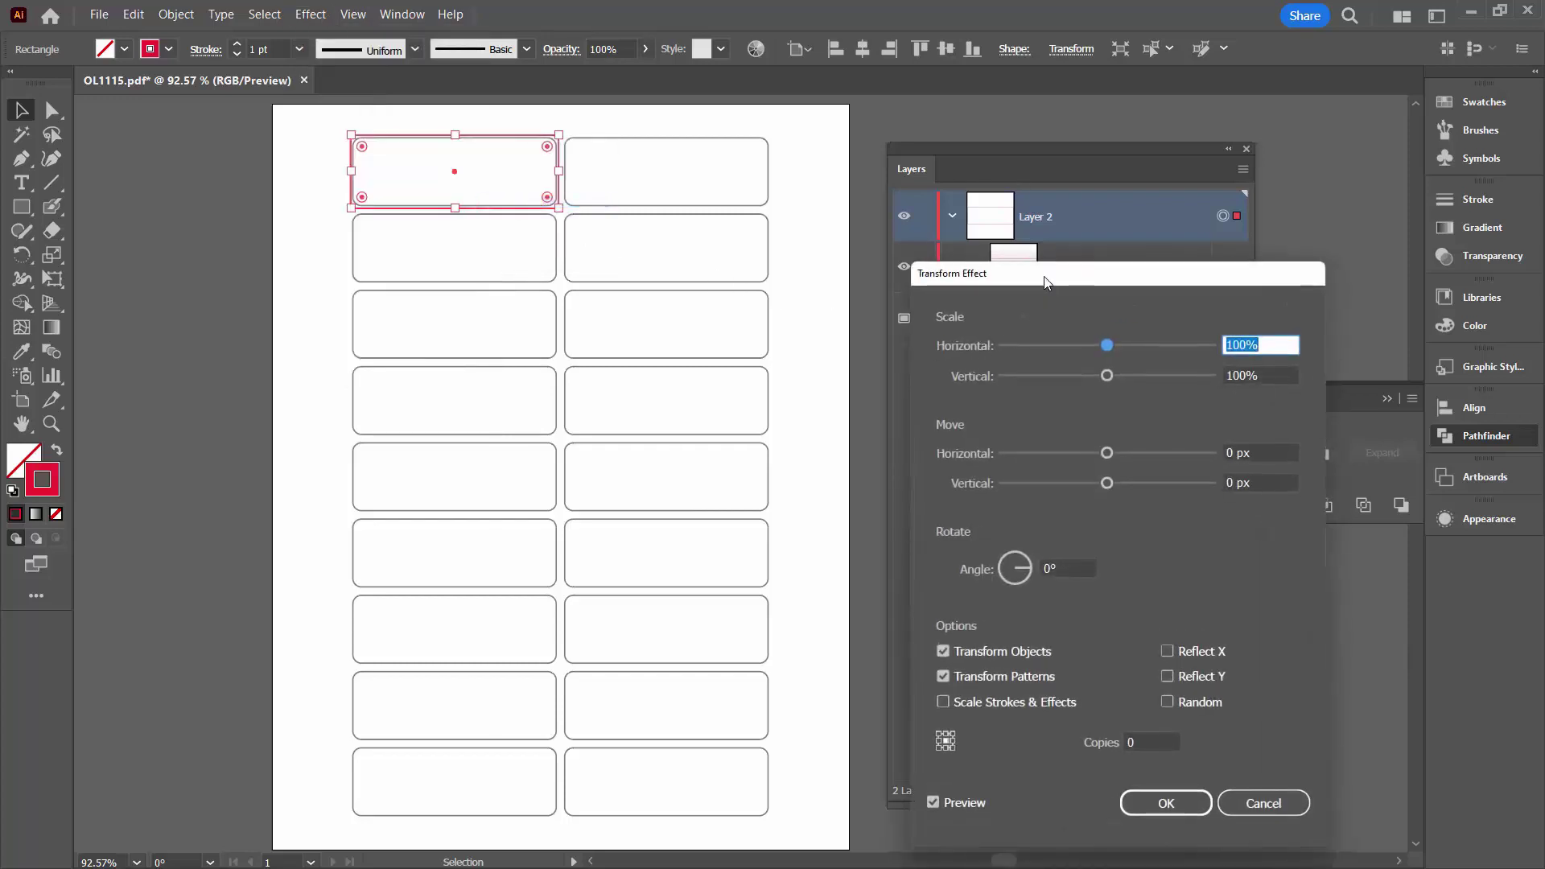
drag(1045, 282, 840, 288)
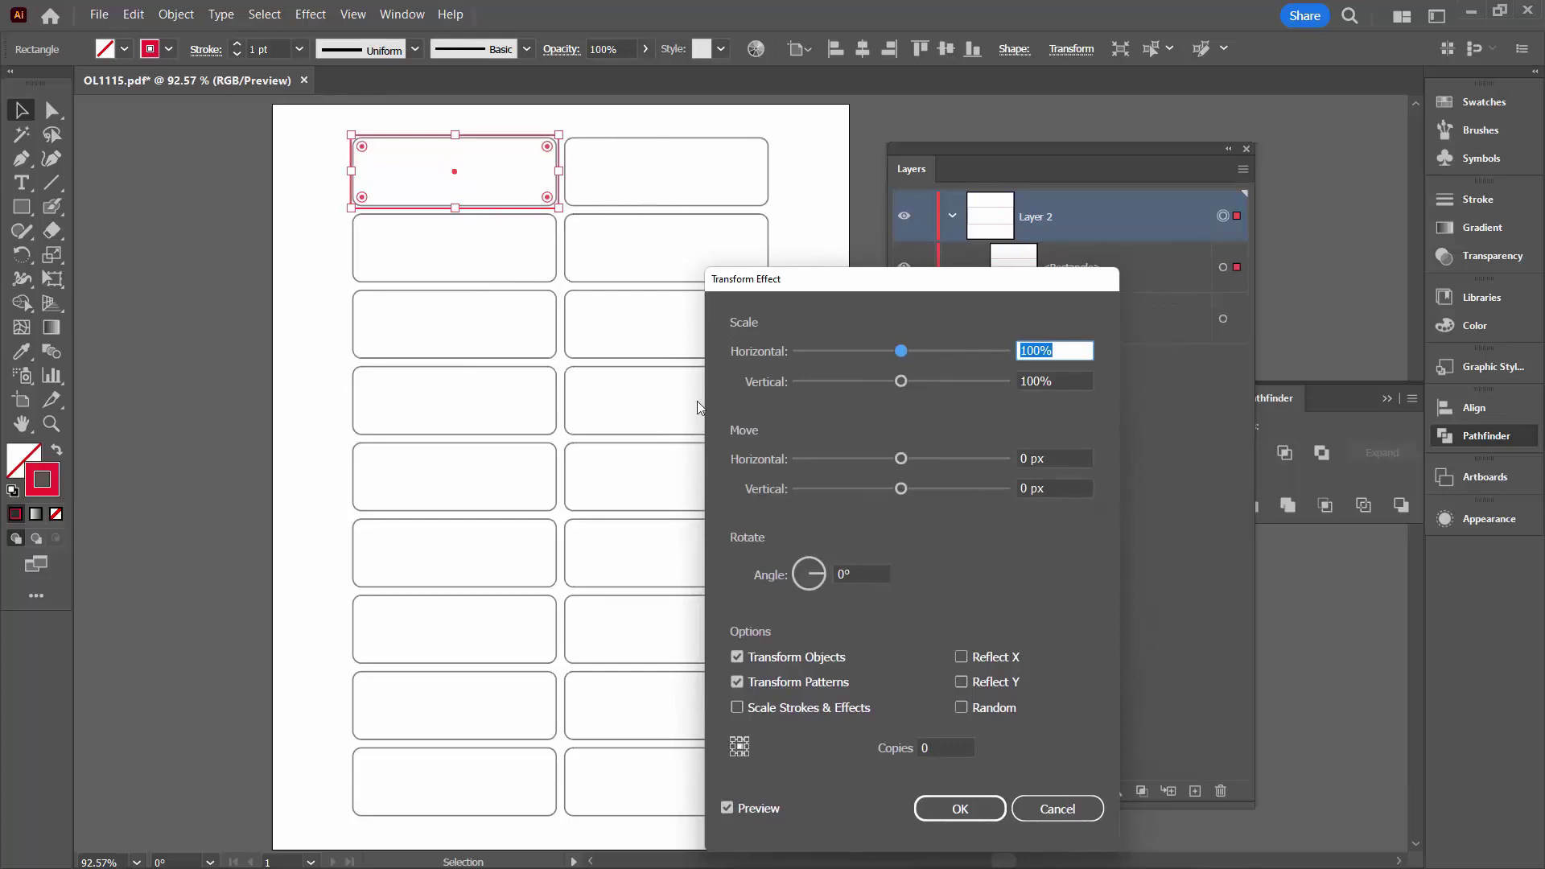
click(954, 749)
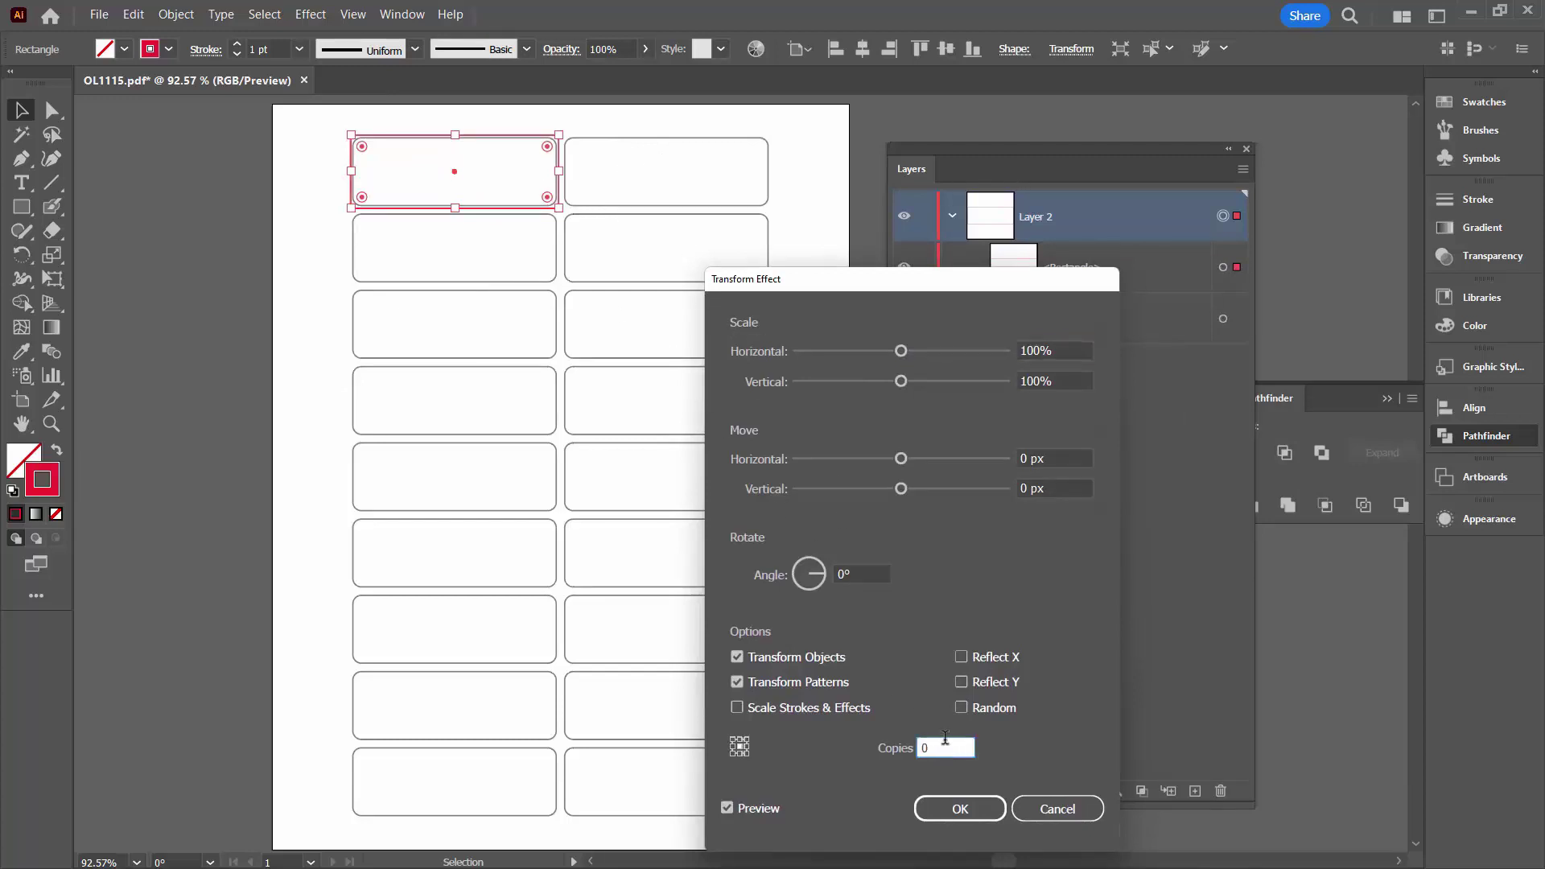
key(Up)
Set the Transform effect's horizontal move to 224 px and apply it to Layer 2.
drag(901, 459, 1019, 483)
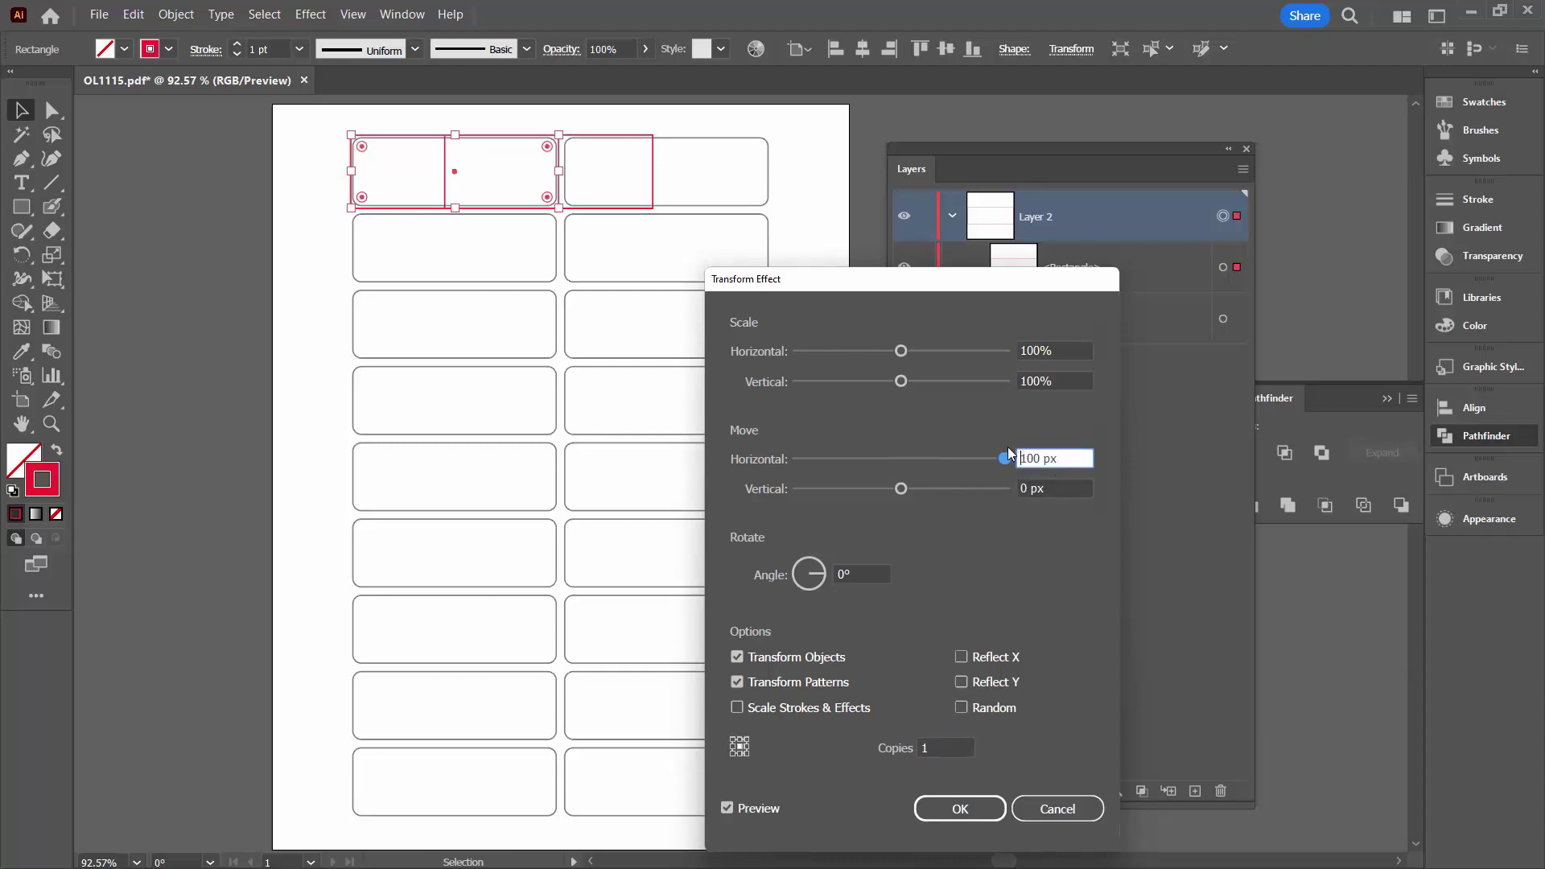
double_click(1071, 457)
text(221)
key(Up)
key(Up)
key(Up)
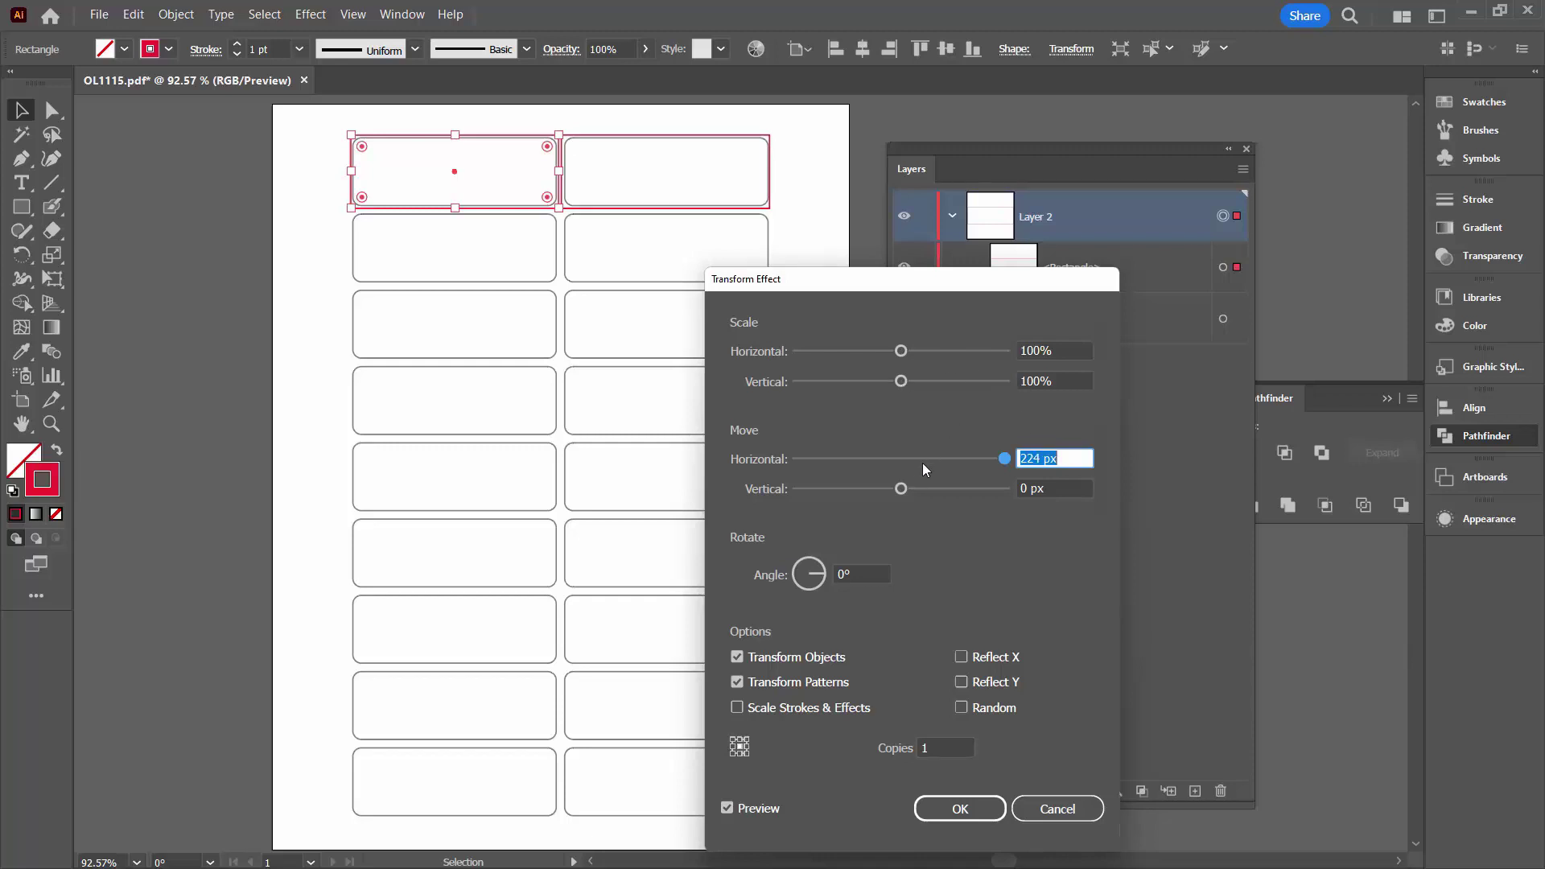
click(960, 808)
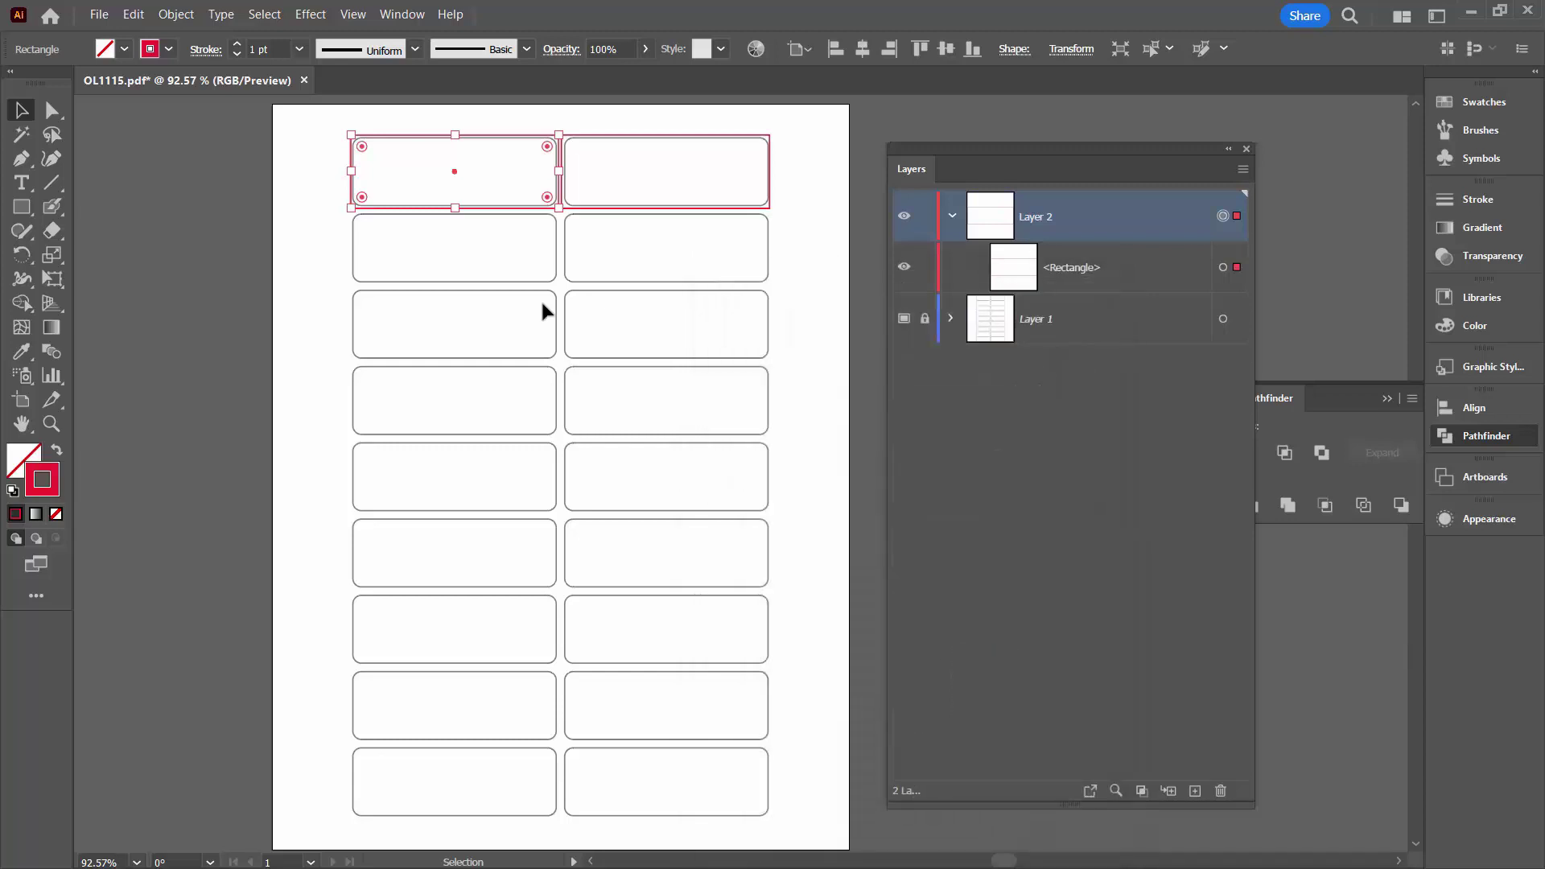
Edit Layer 2's existing Transform effect, checking the gap between the top two outlines, and set its horizontal move to 225 px.
click(52, 421)
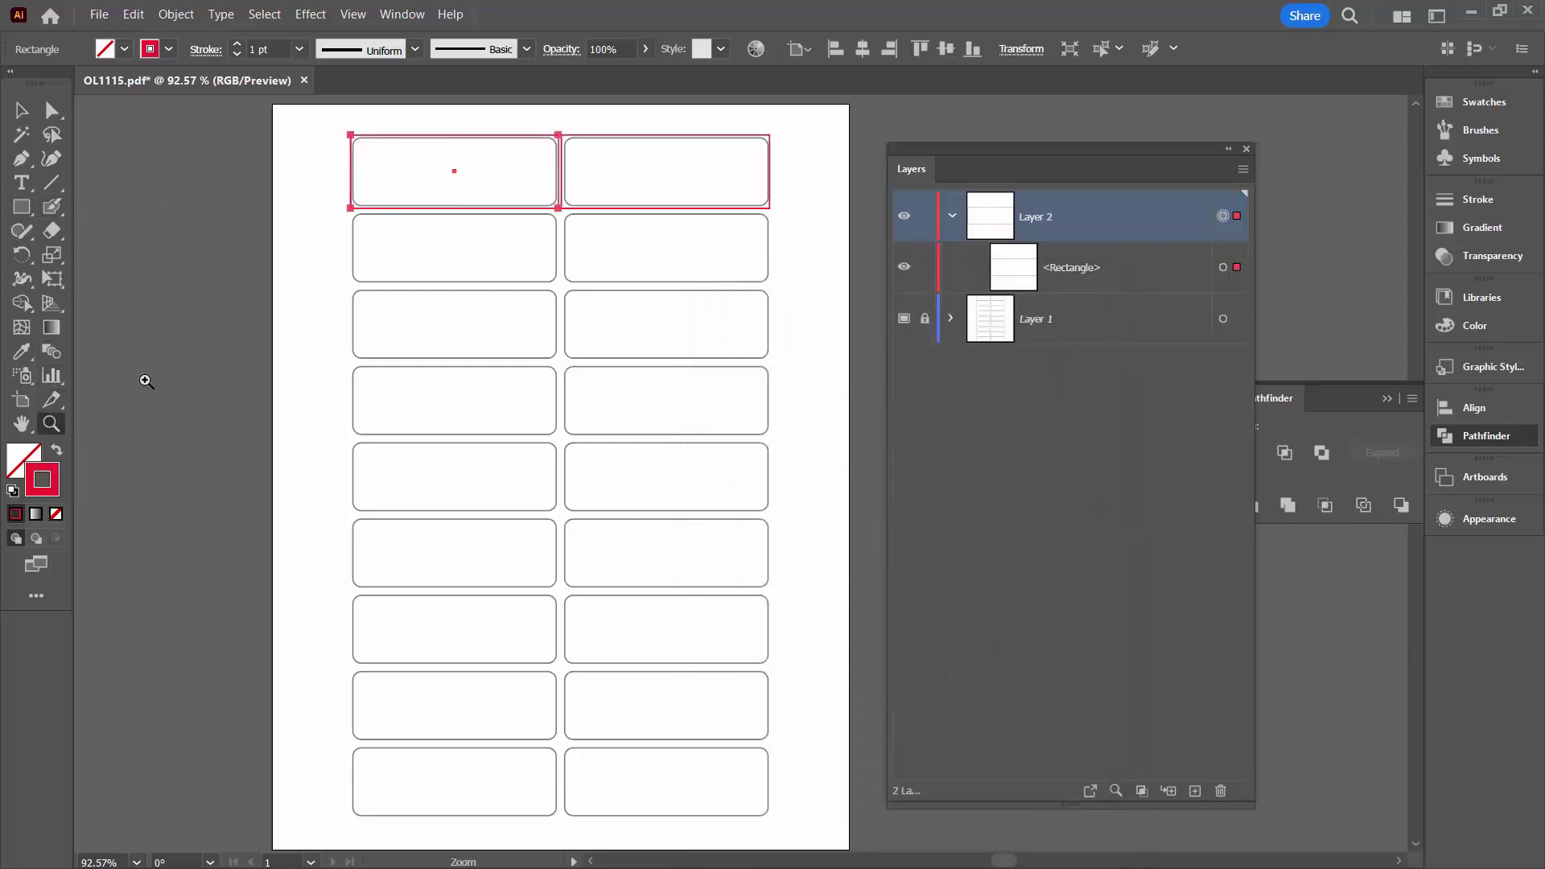
drag(558, 169, 838, 465)
drag(588, 194, 728, 248)
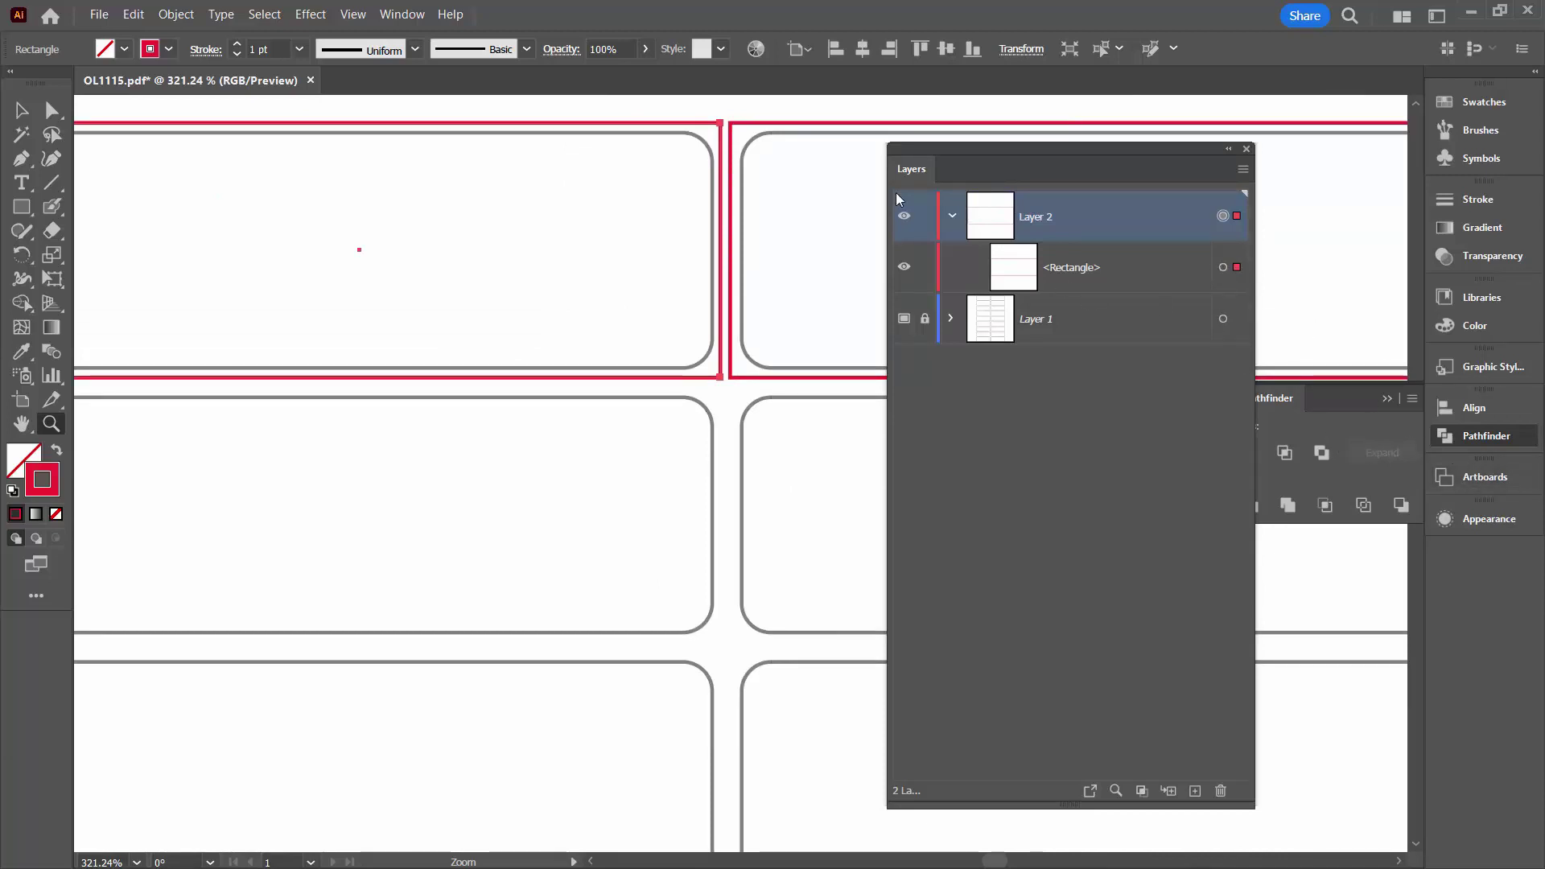
click(1443, 516)
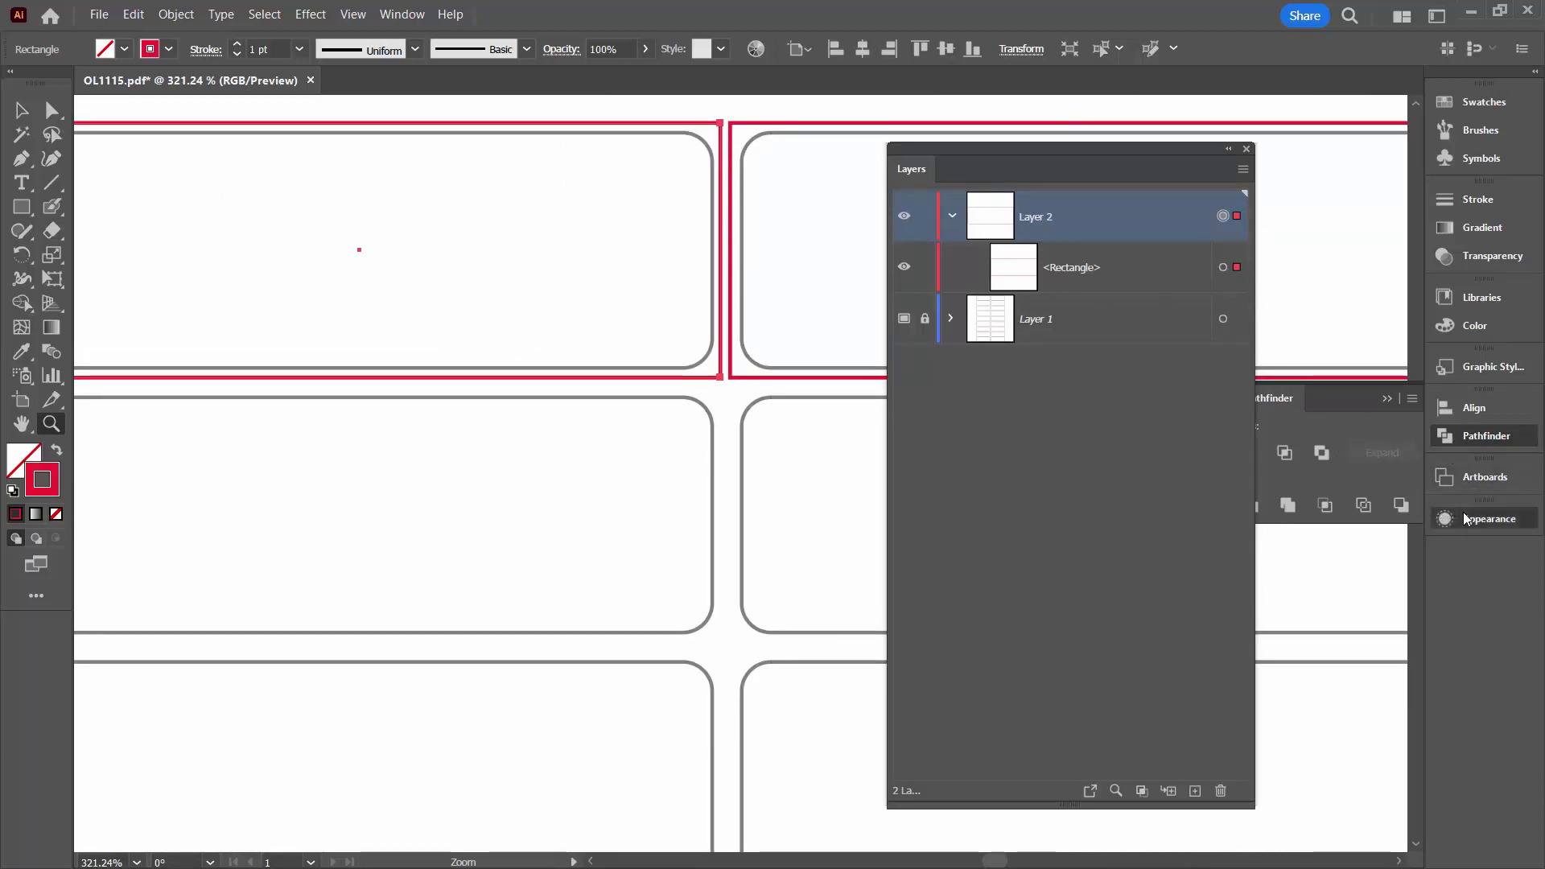
click(1059, 216)
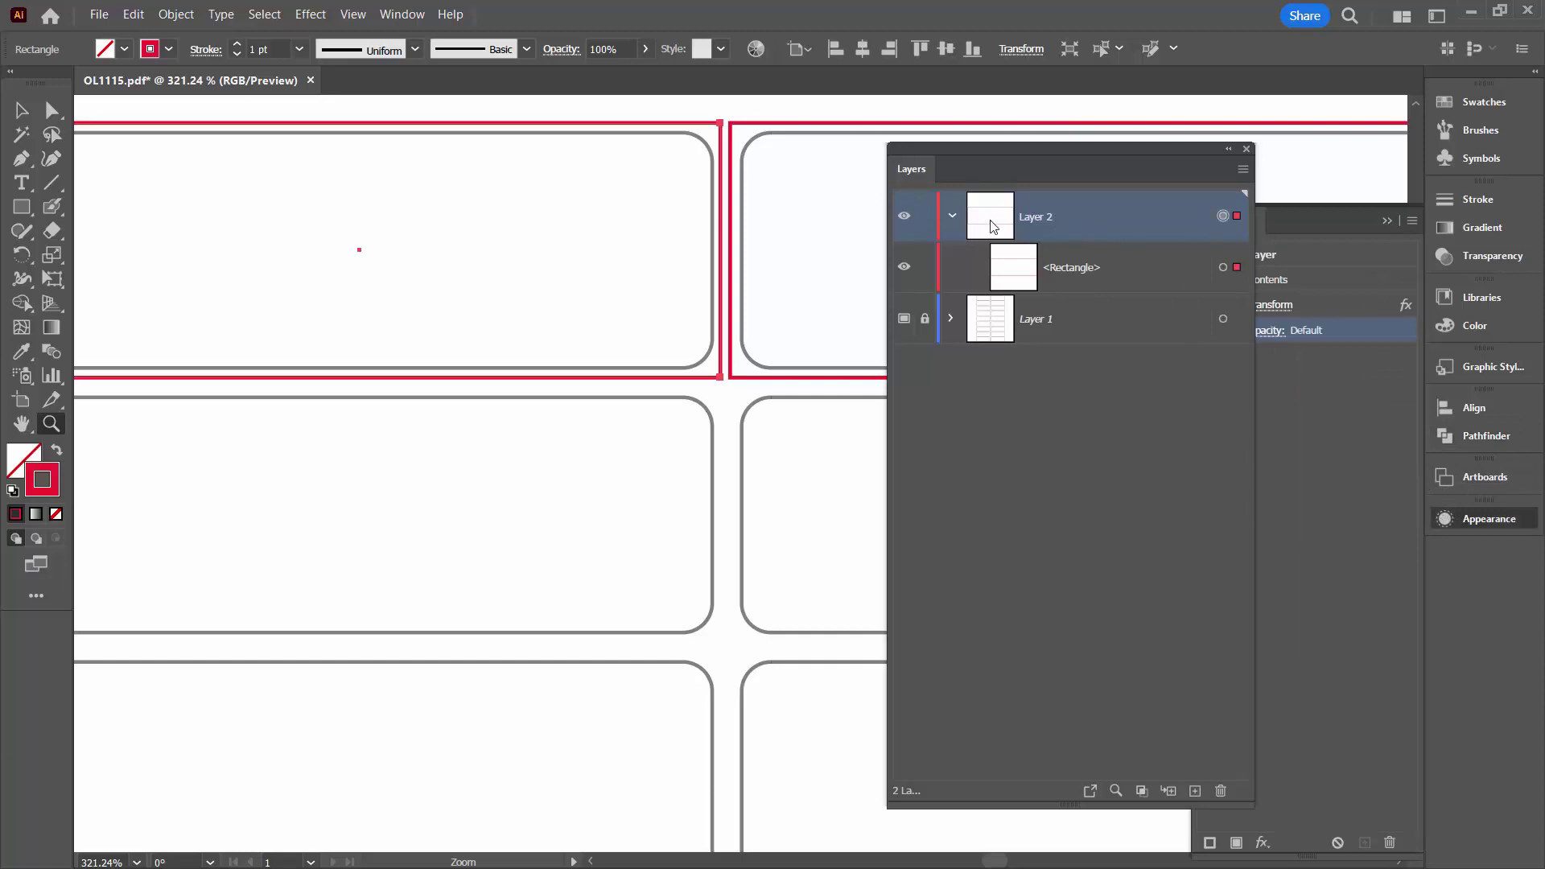
click(1326, 369)
click(1270, 306)
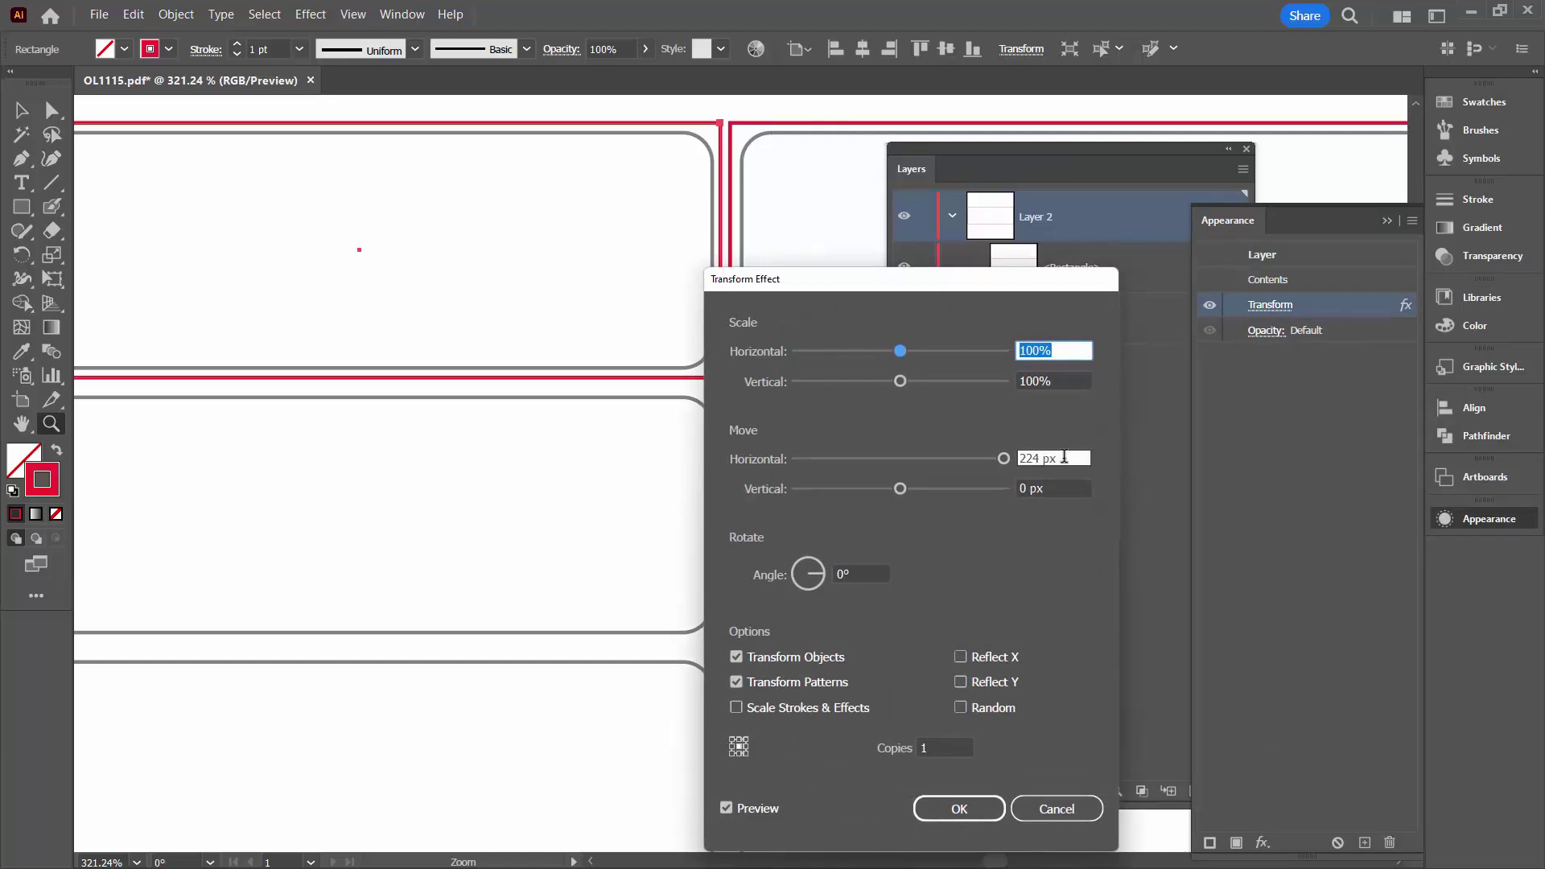
click(1064, 457)
key(Up)
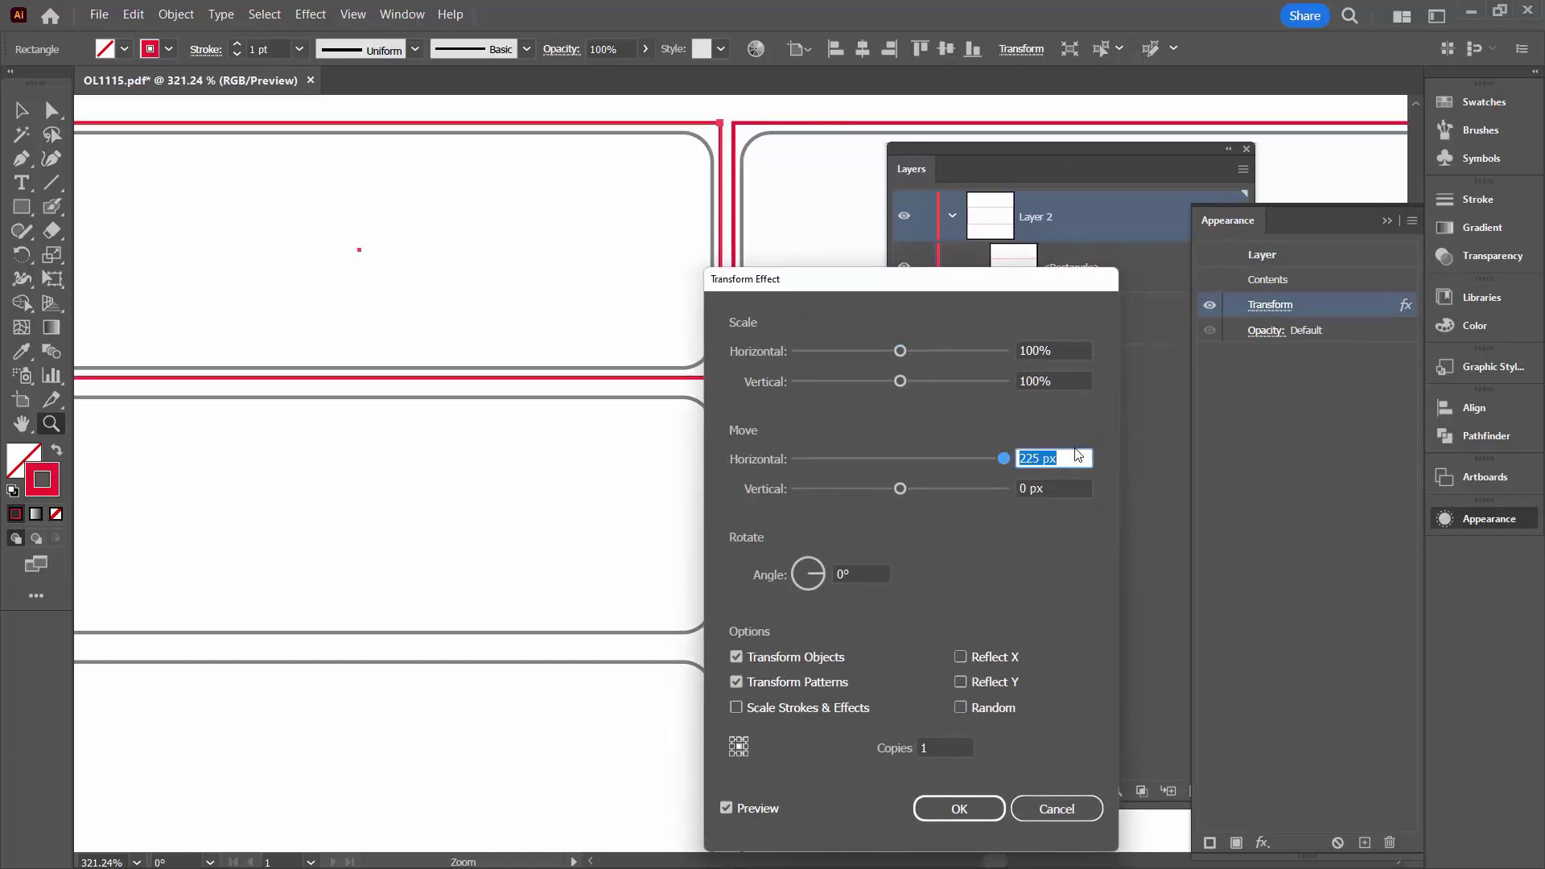
click(942, 809)
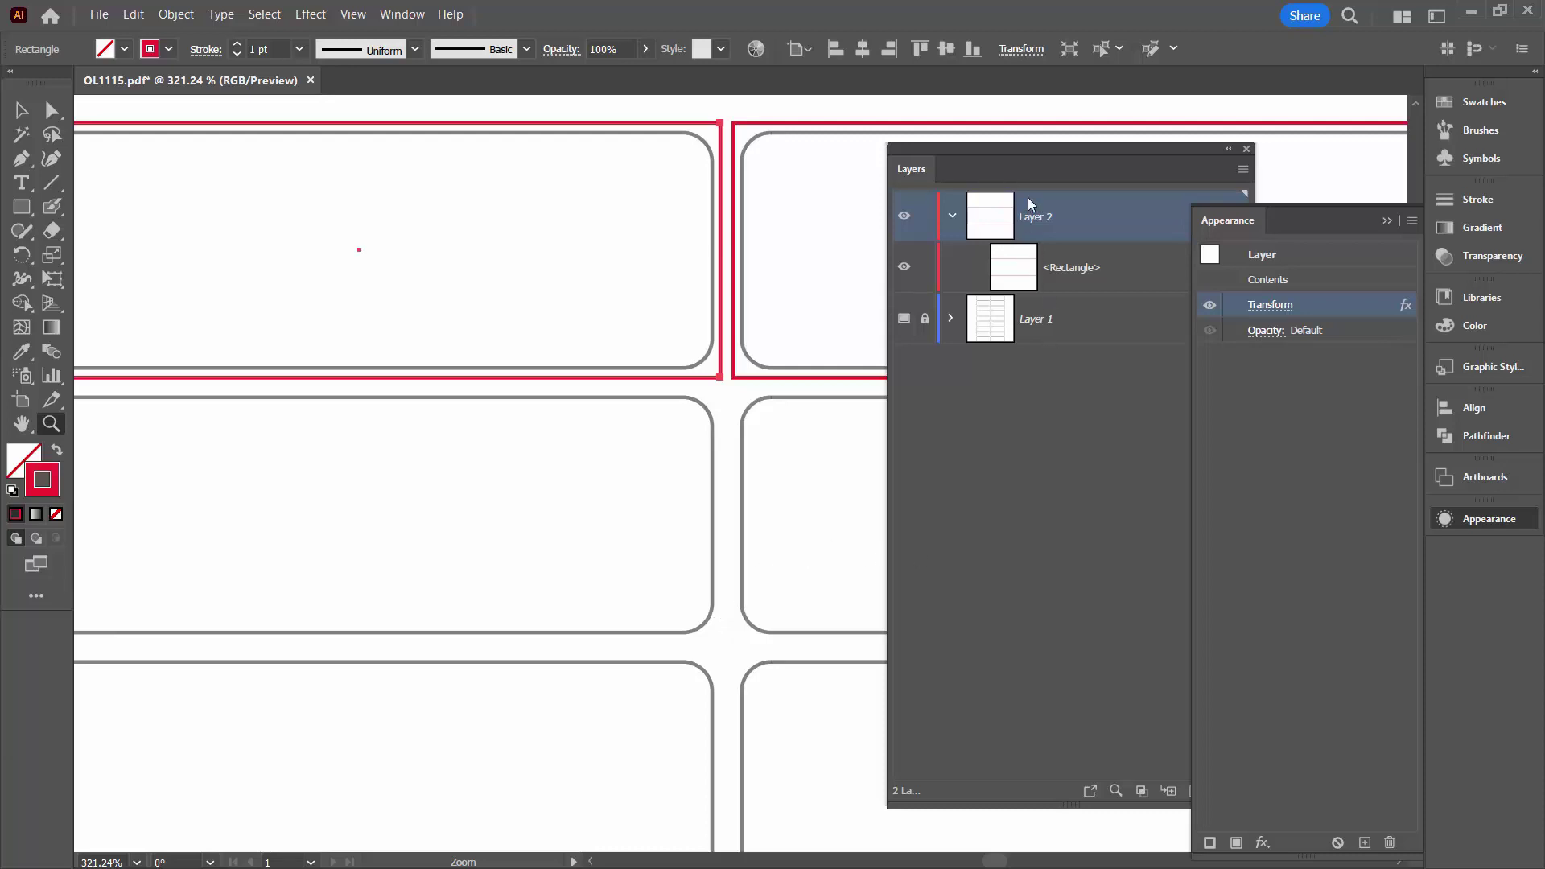
Add a second, new Transform effect instance to Layer 2 with 8 copies.
click(1146, 219)
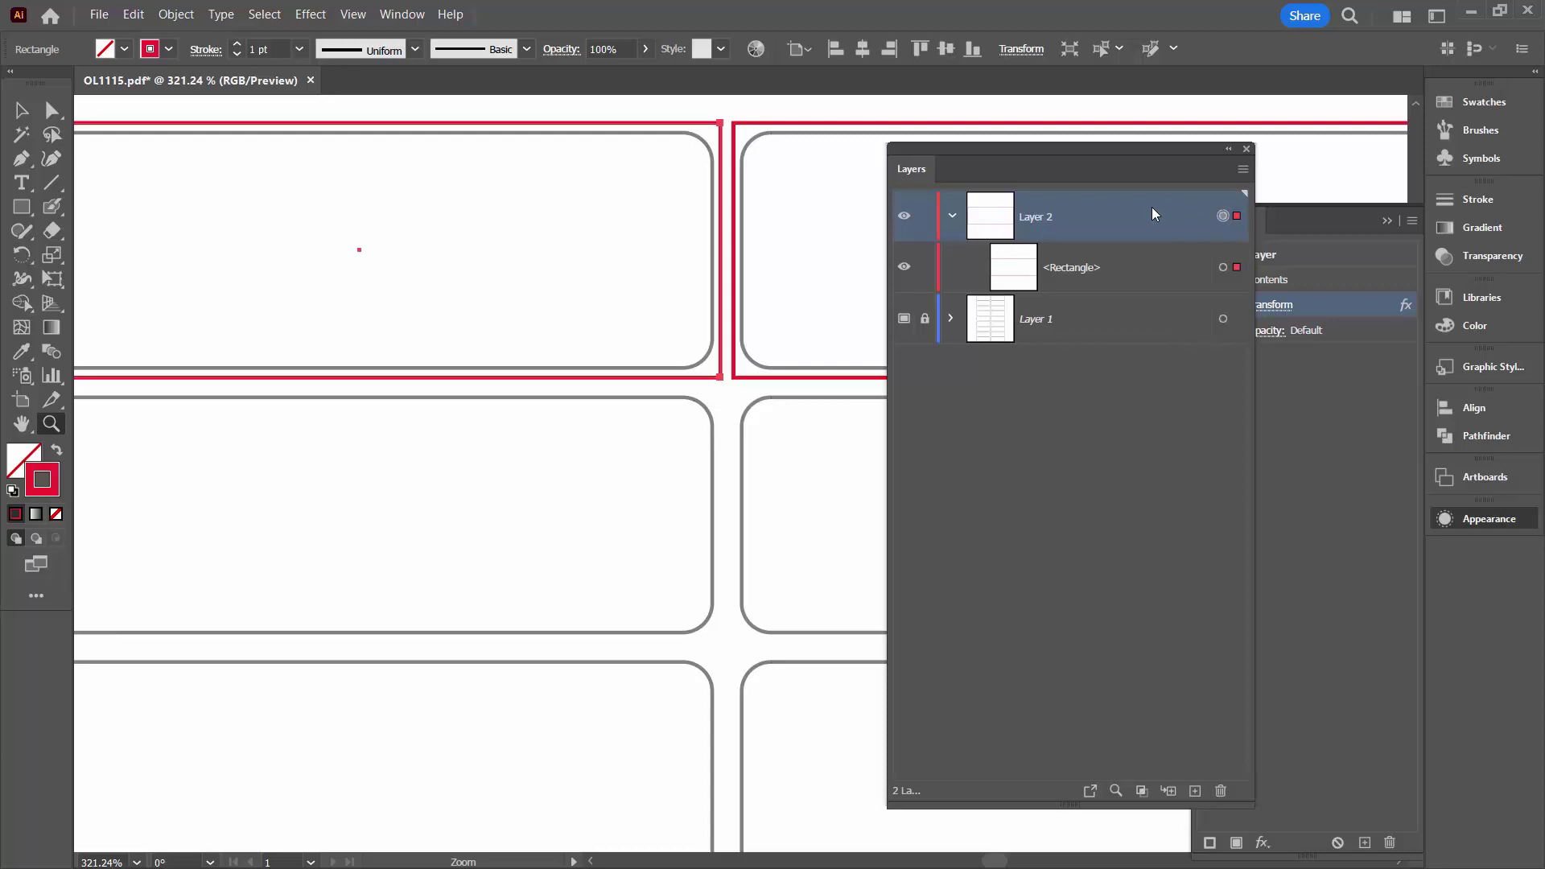
click(311, 14)
mouse_move(366, 147)
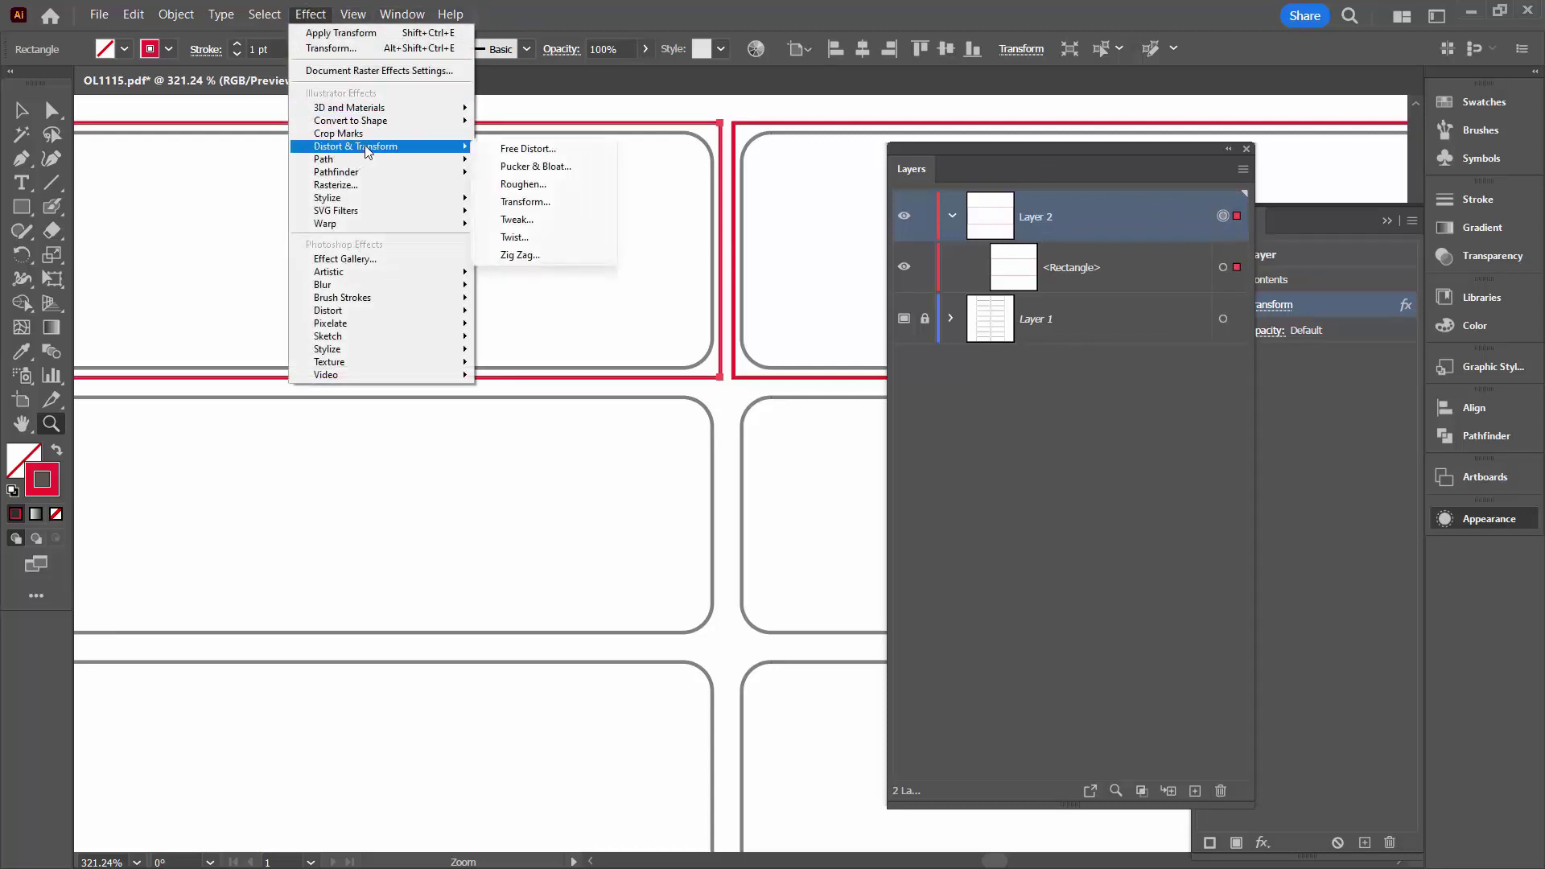
click(526, 203)
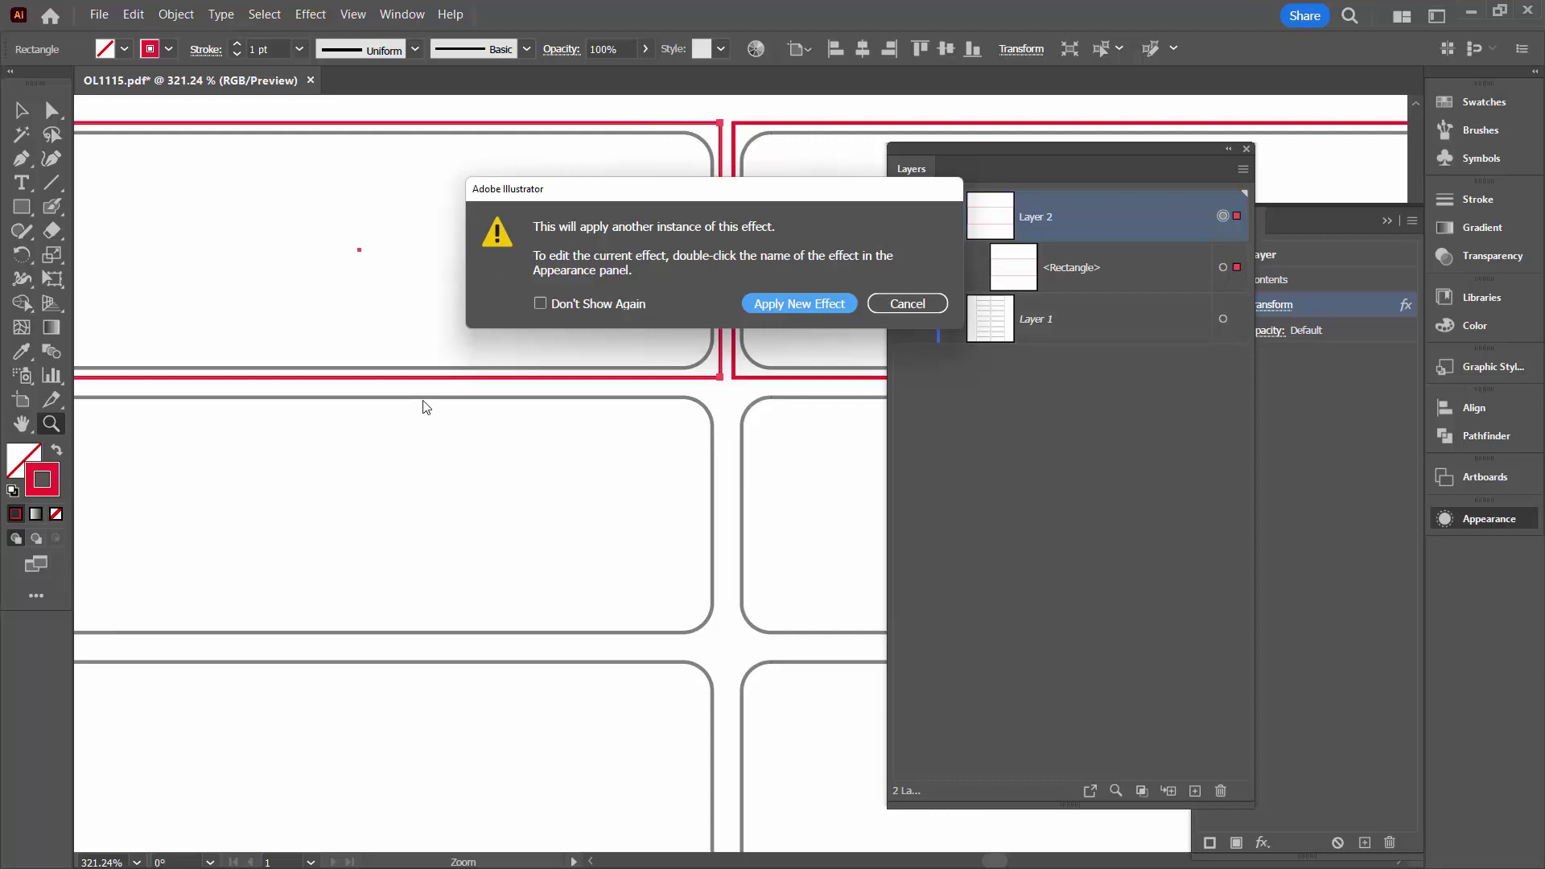
click(805, 302)
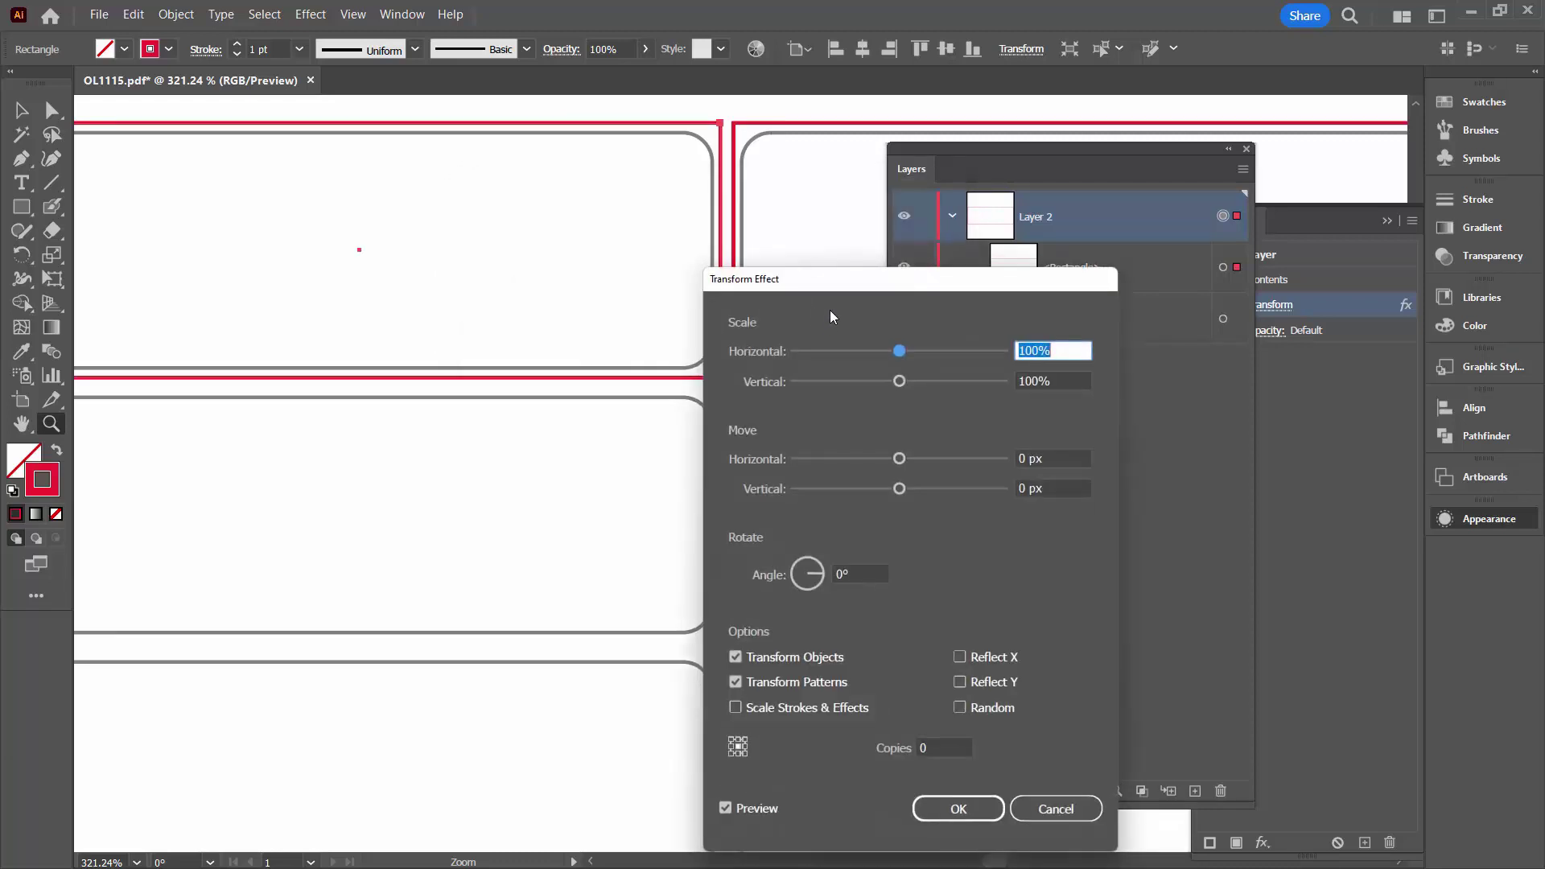
drag(845, 287, 994, 149)
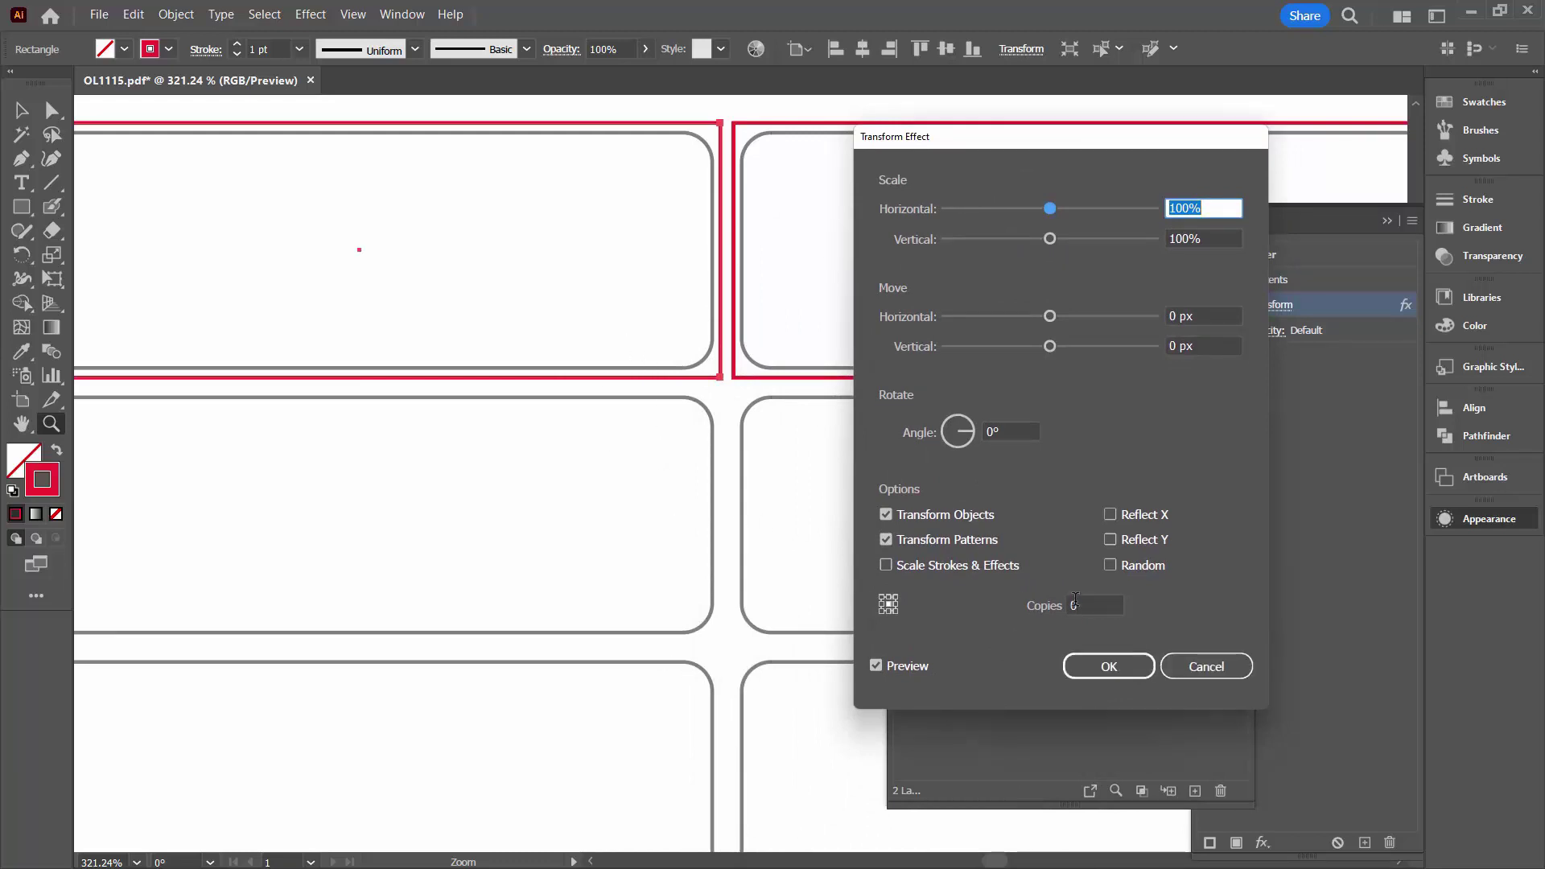
click(1135, 606)
key(Up)
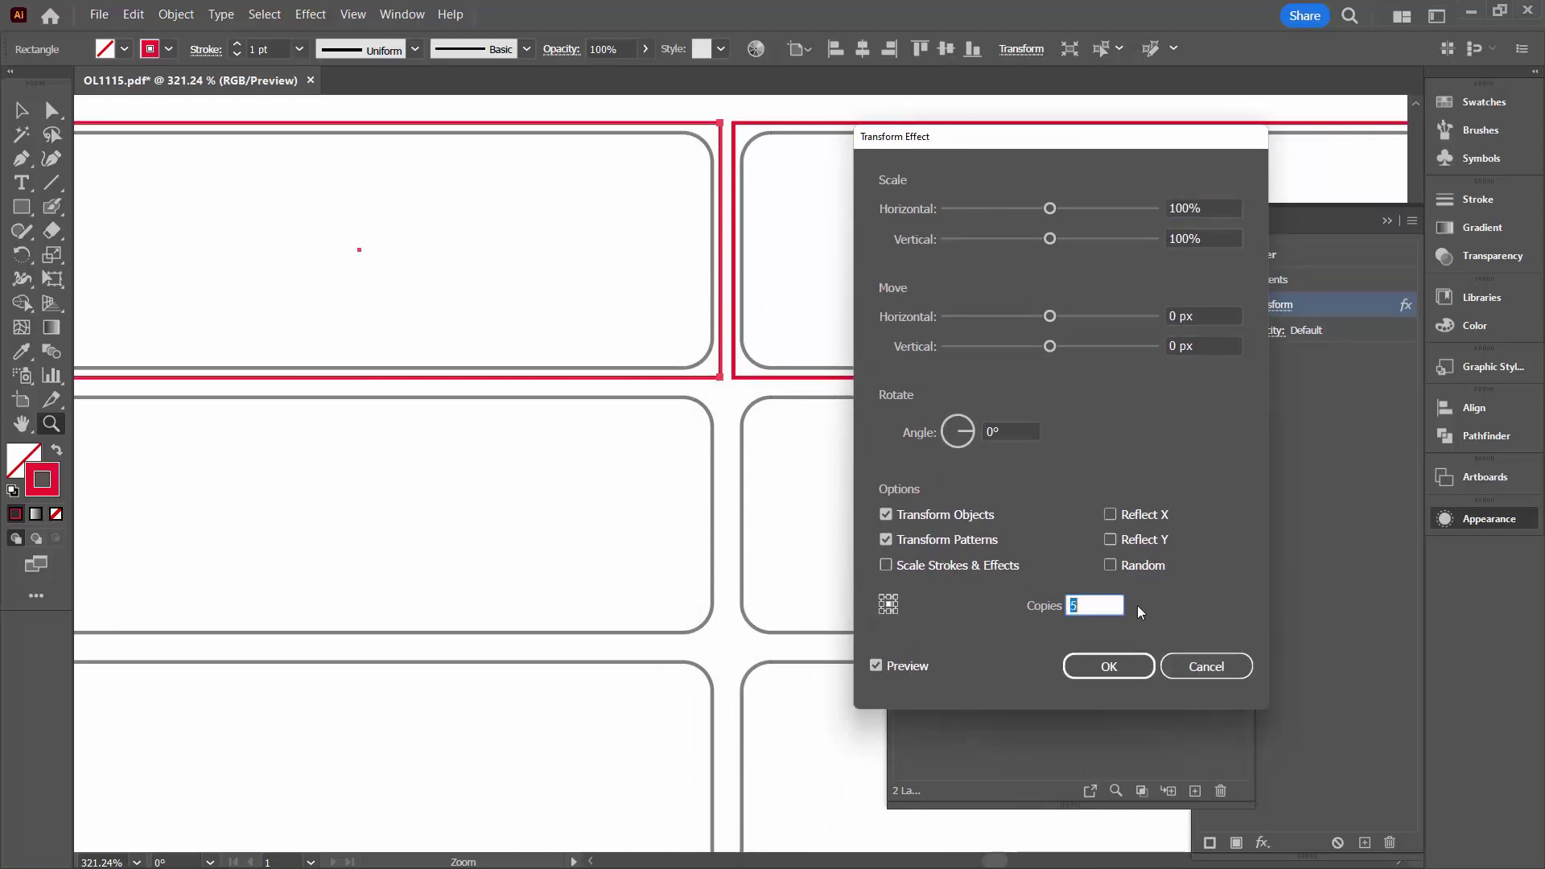
key(Up)
key(Up)
Set the second Transform effect's vertical move to 81 px, apply it, and return to the Selection tool.
drag(1050, 346, 1122, 352)
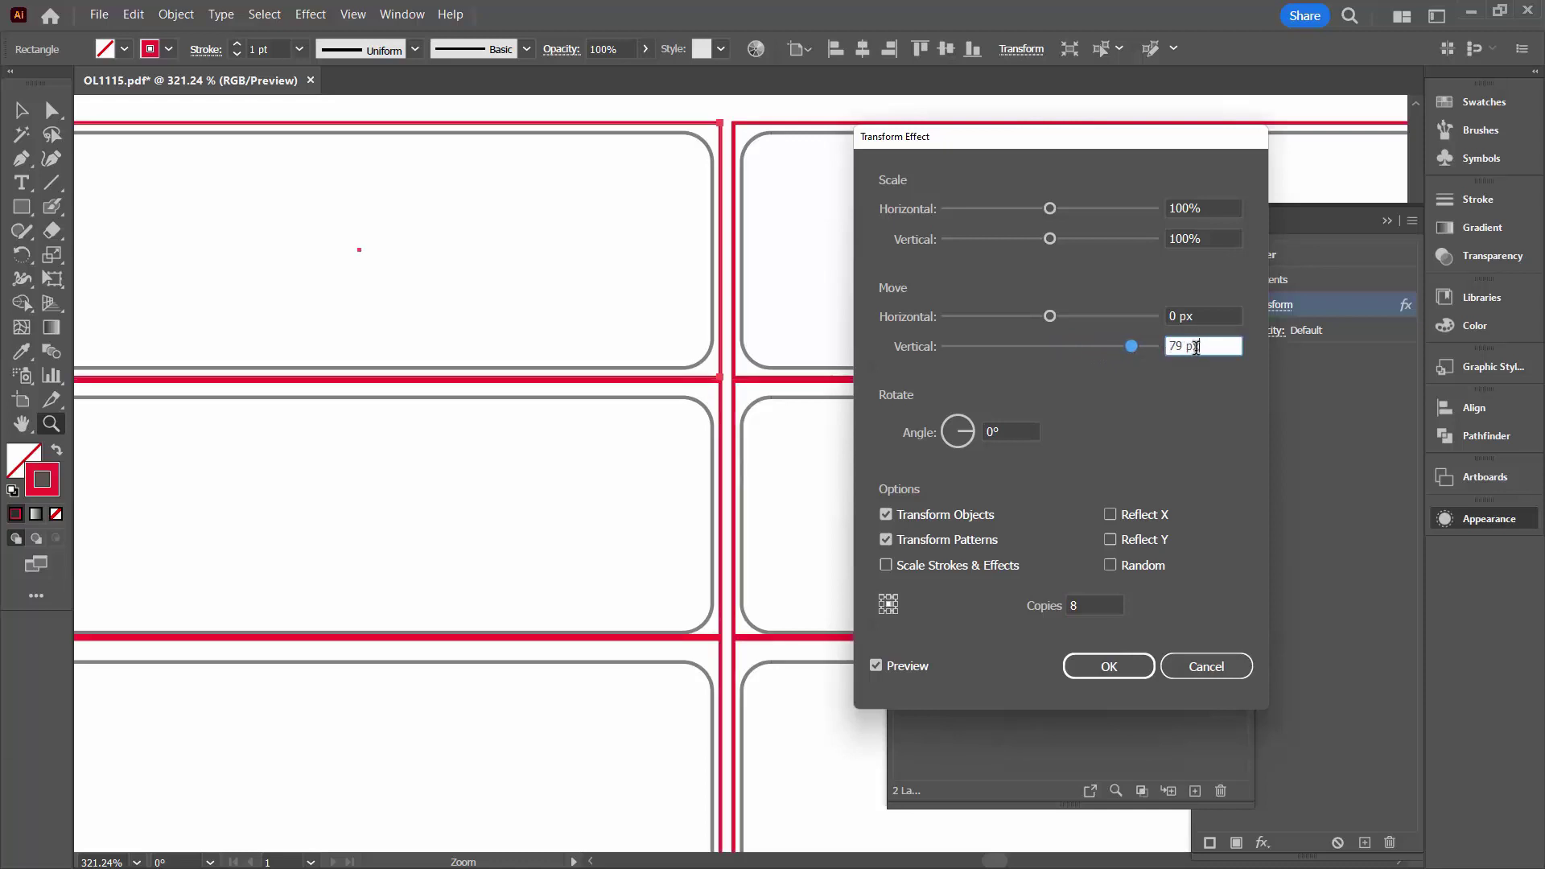
key(Up)
key(Up)
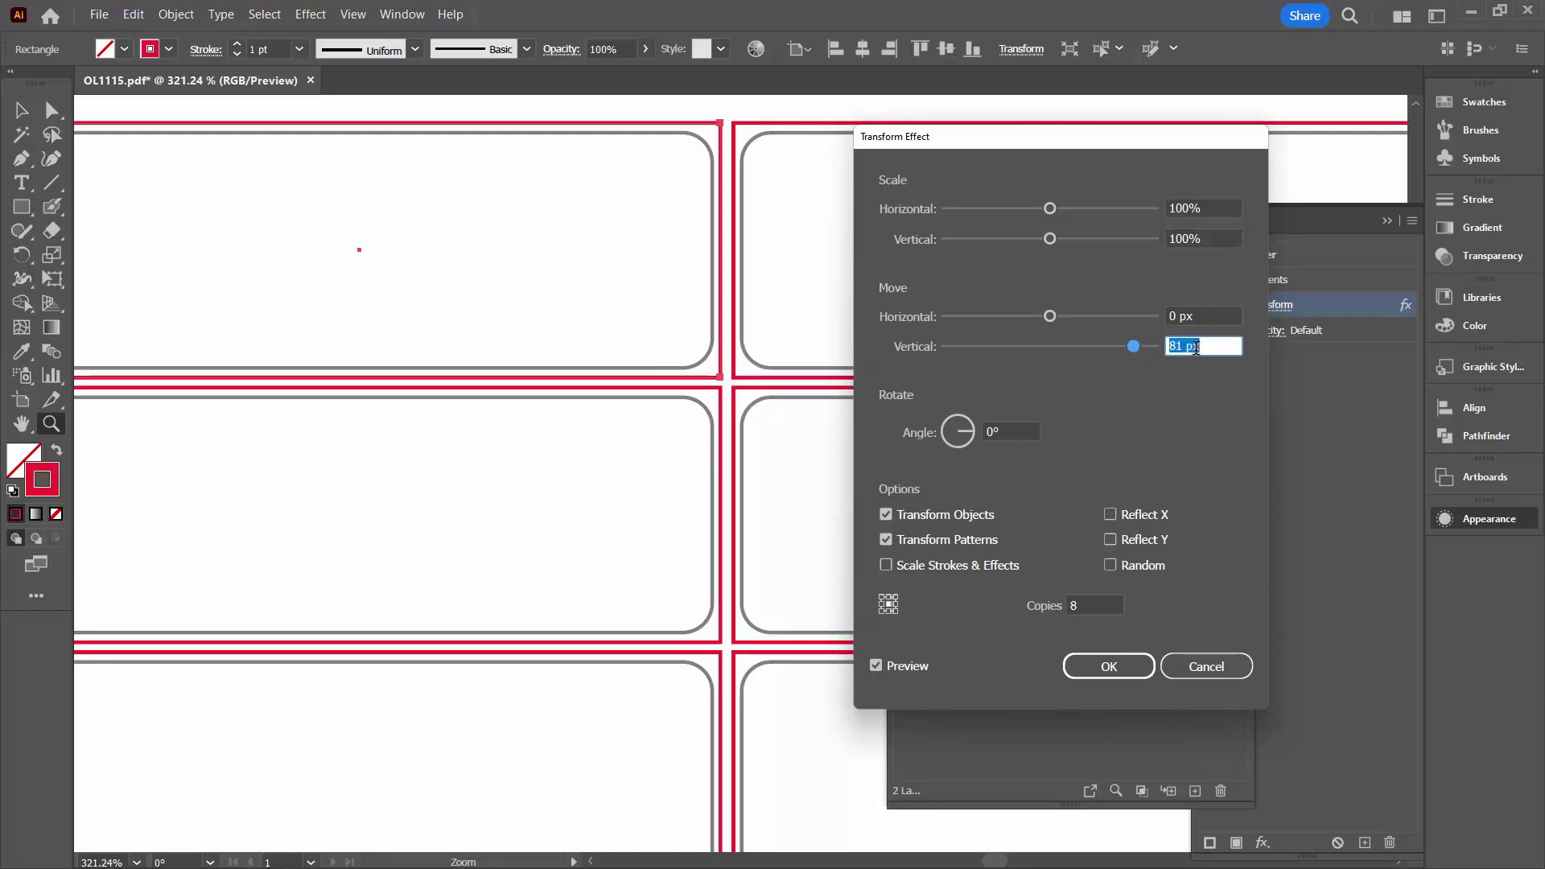
click(1075, 668)
drag(1149, 148, 1246, 142)
key(ctrl+0)
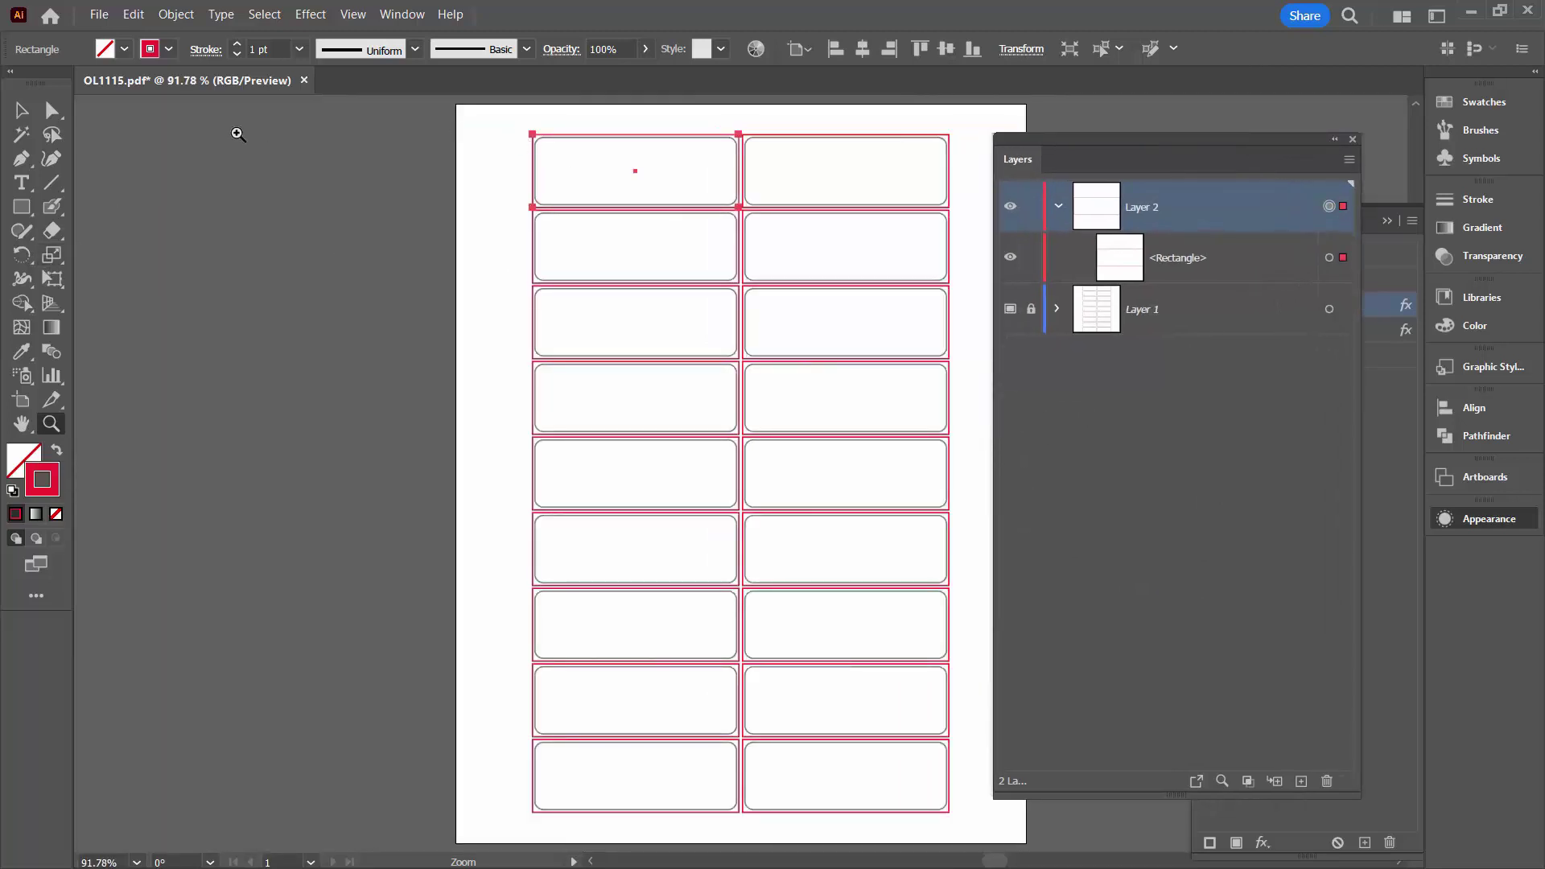
click(19, 118)
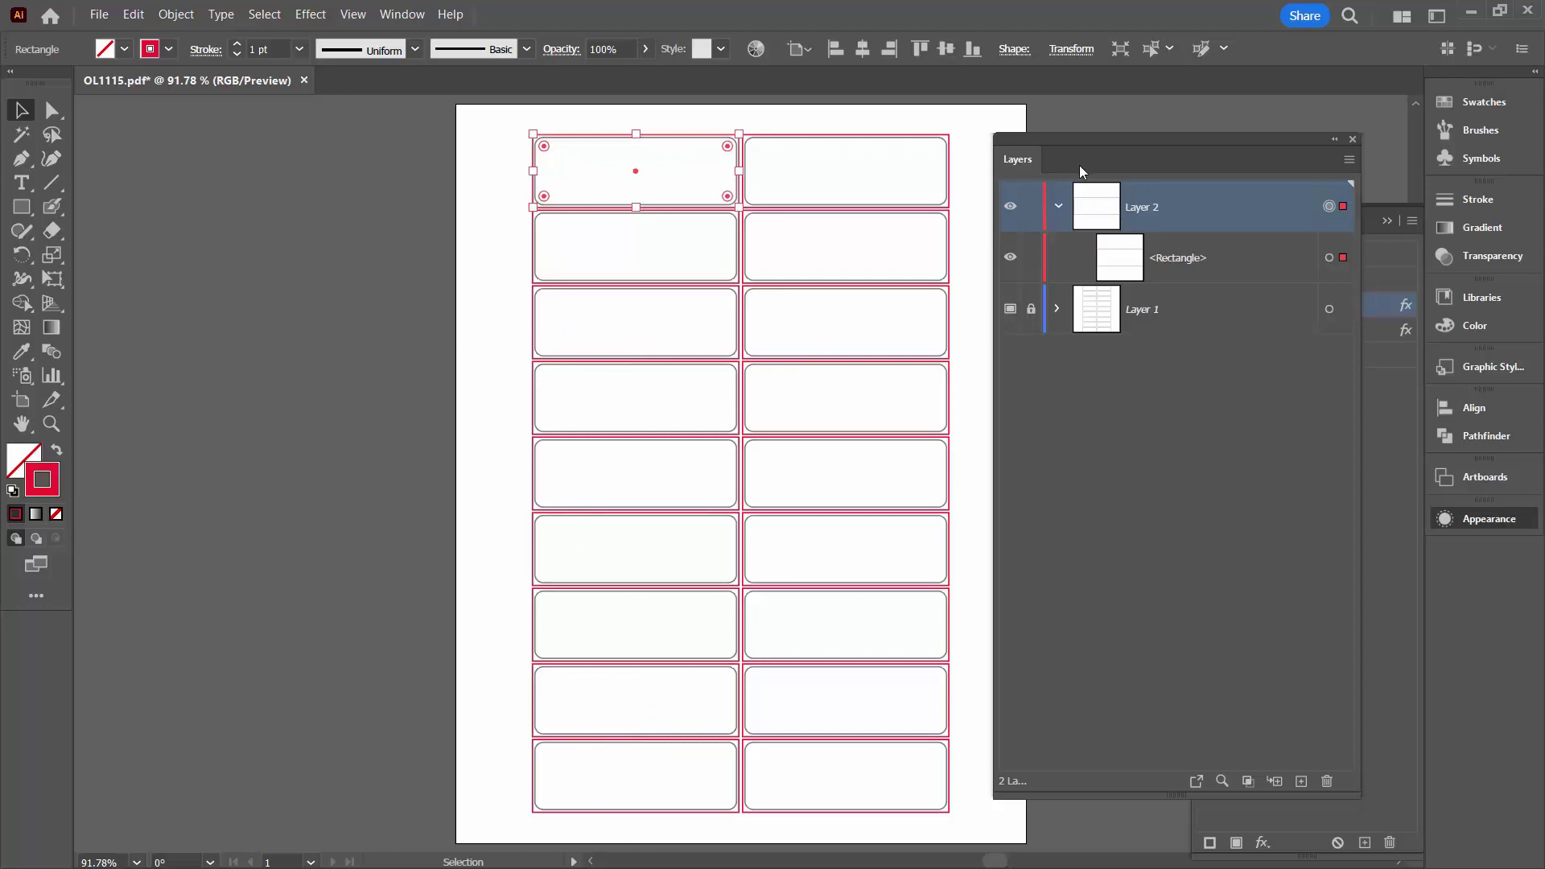
Uncover Layer 2's appearance list and switch both Transform effects off and back on to compare what each contributes.
drag(1083, 140, 971, 473)
click(1218, 306)
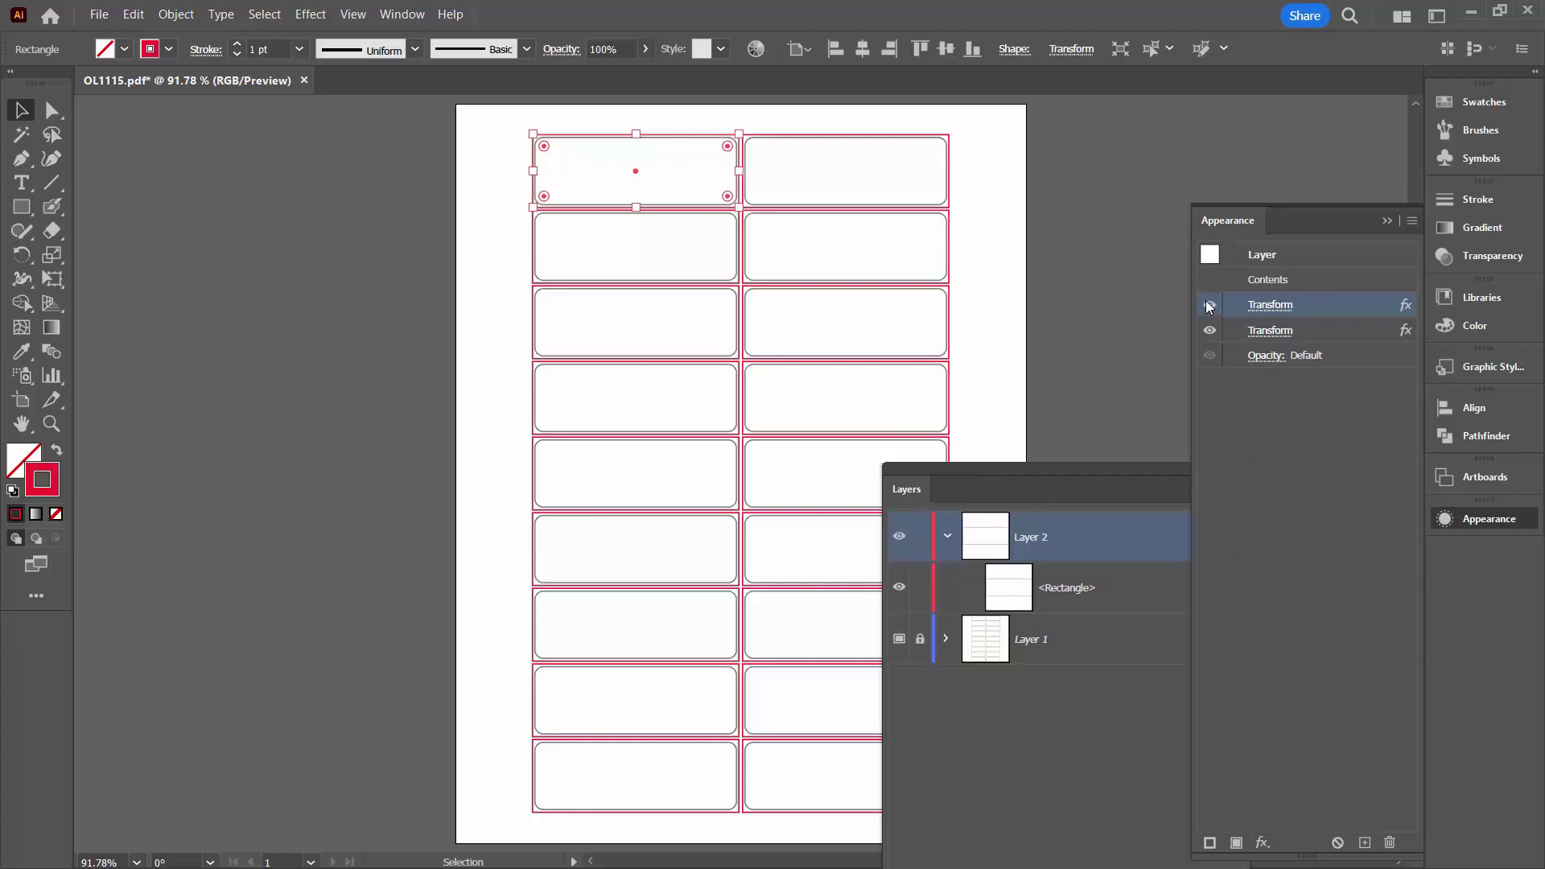
click(1210, 305)
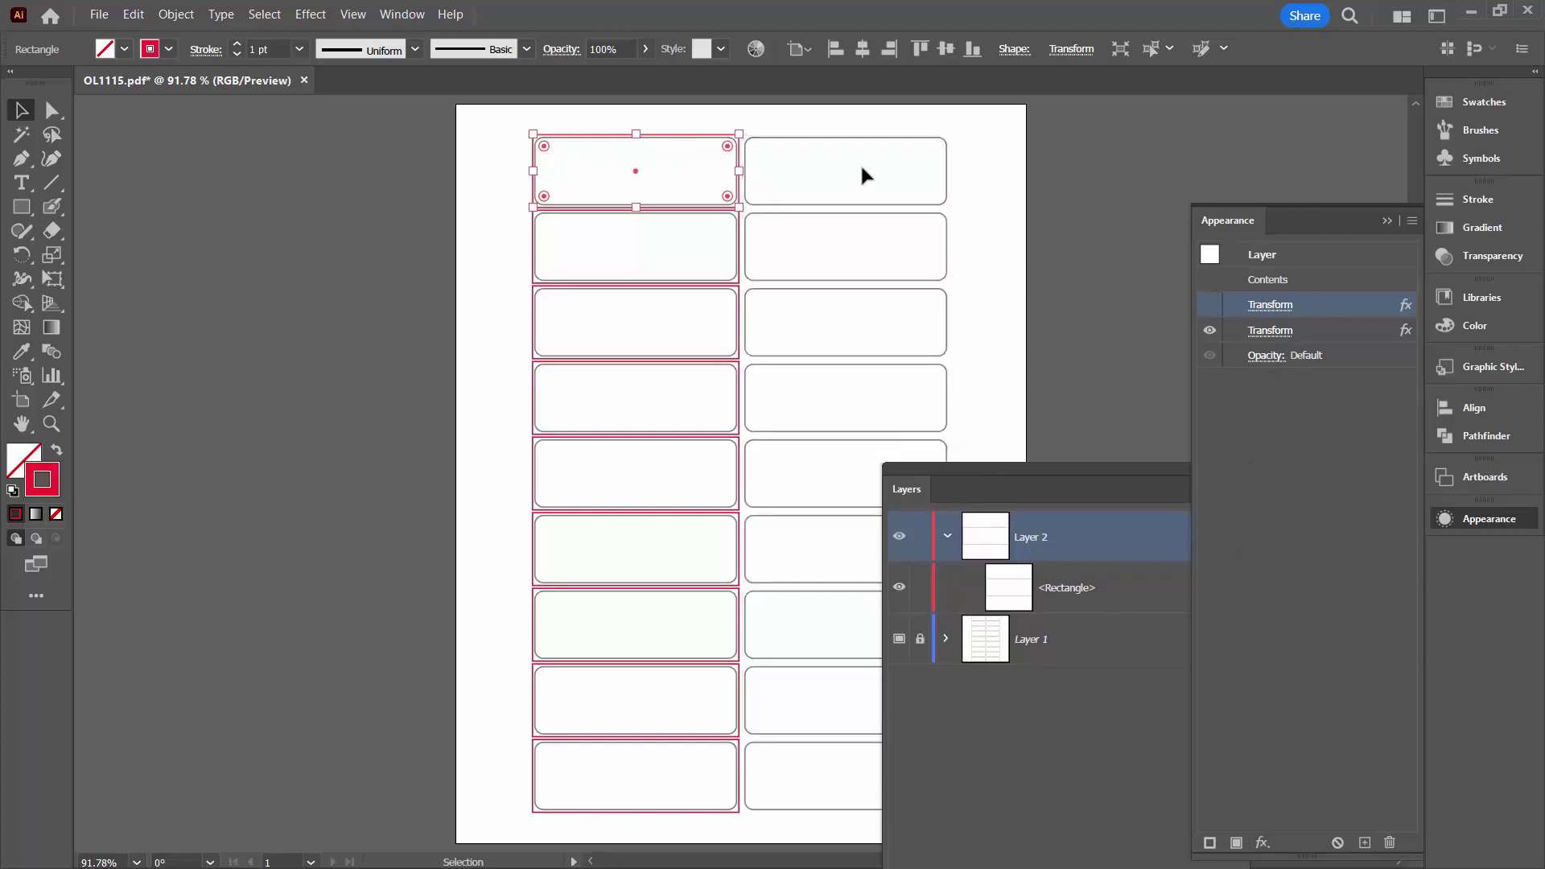
click(1209, 330)
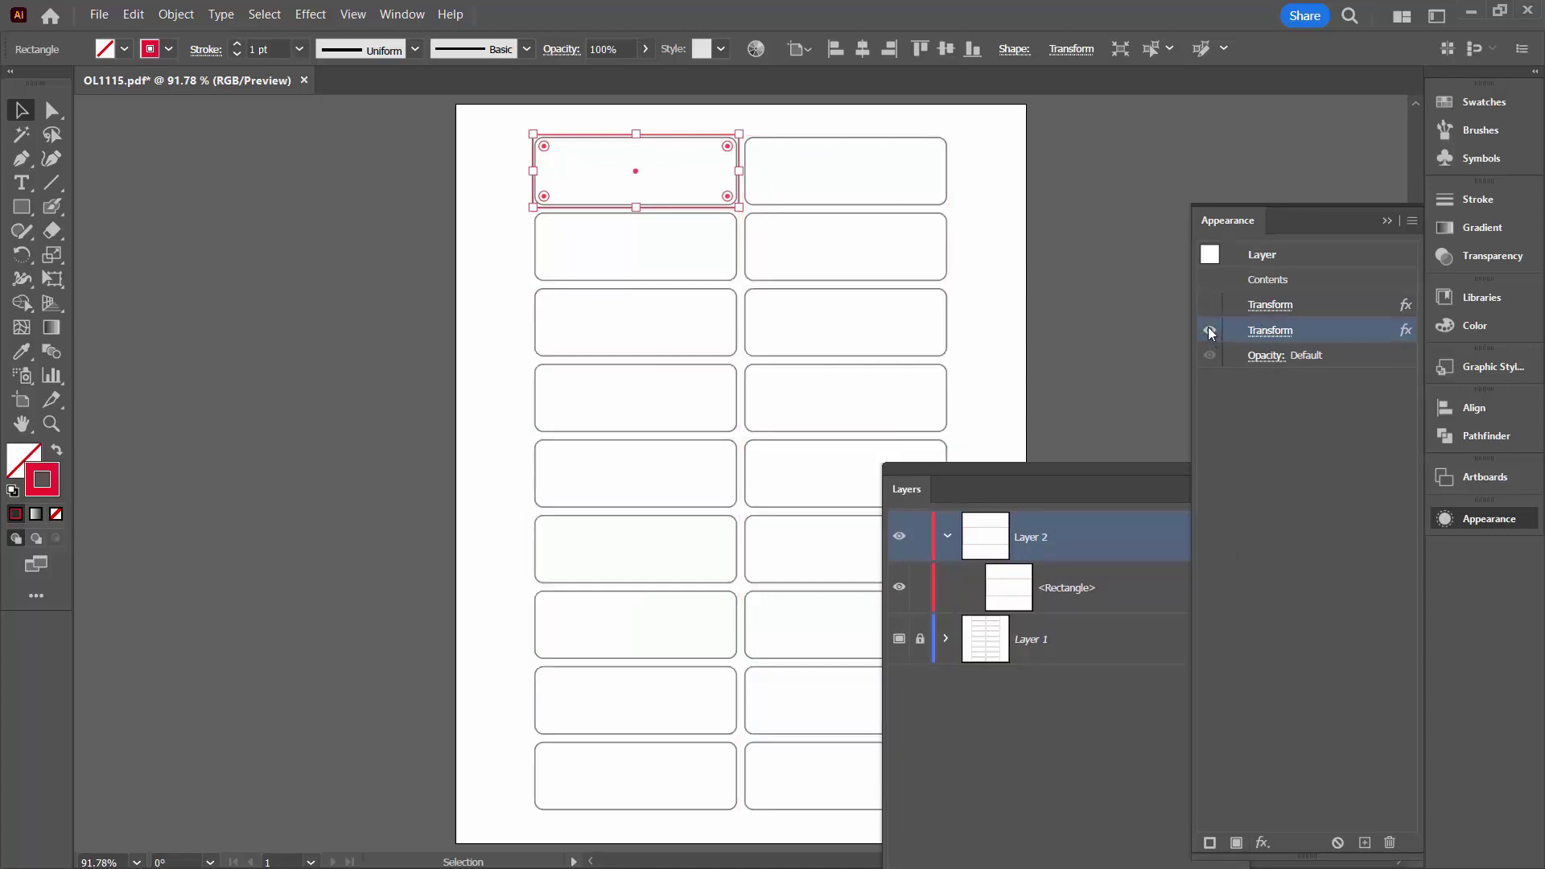
click(1209, 329)
click(1215, 303)
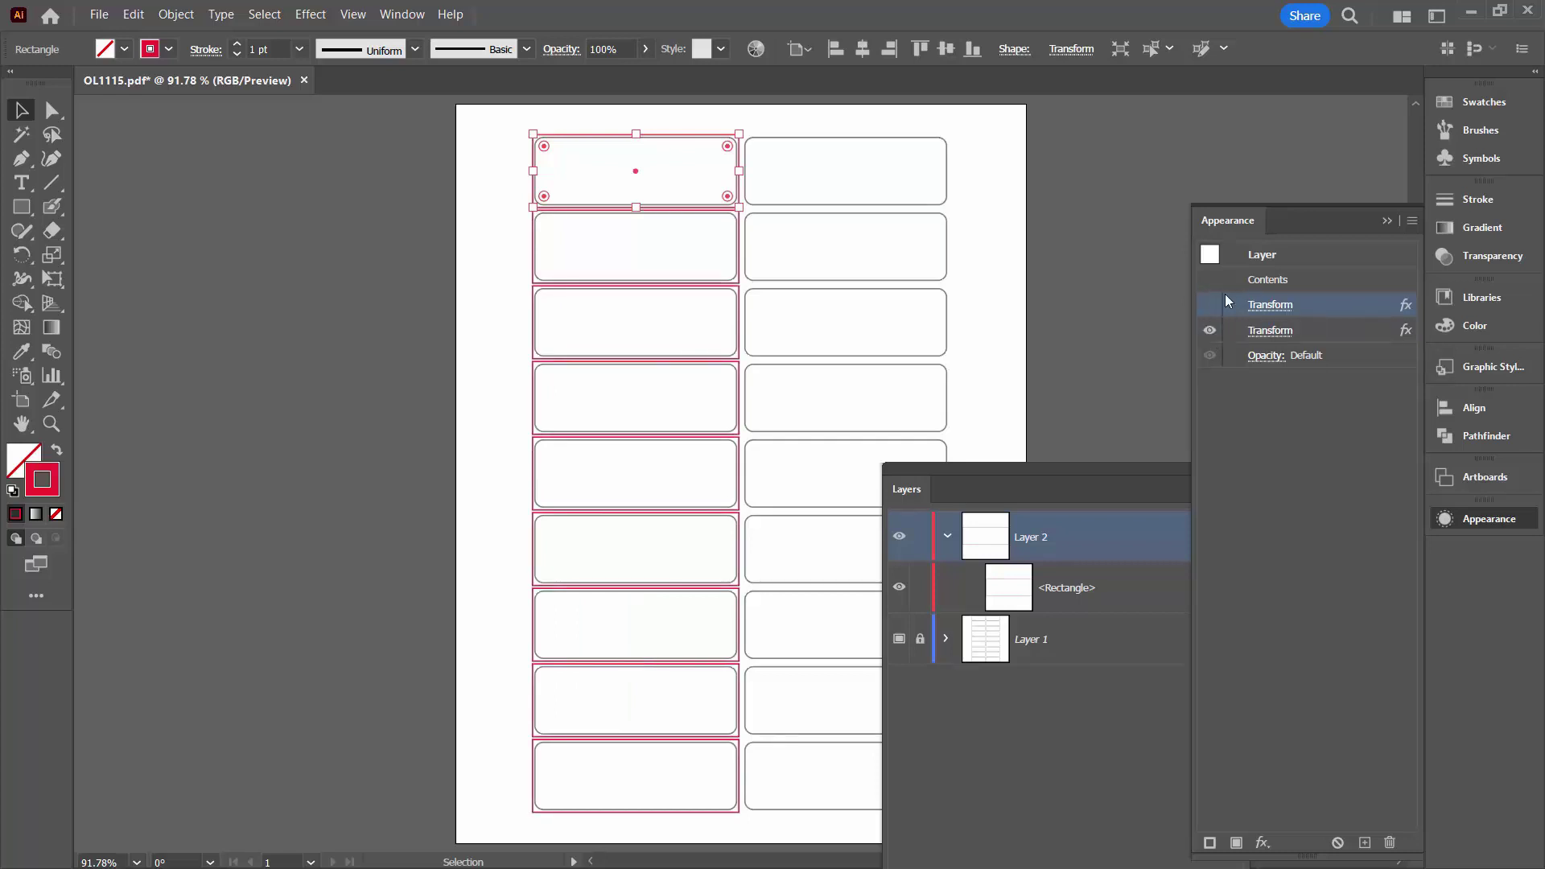
click(1210, 304)
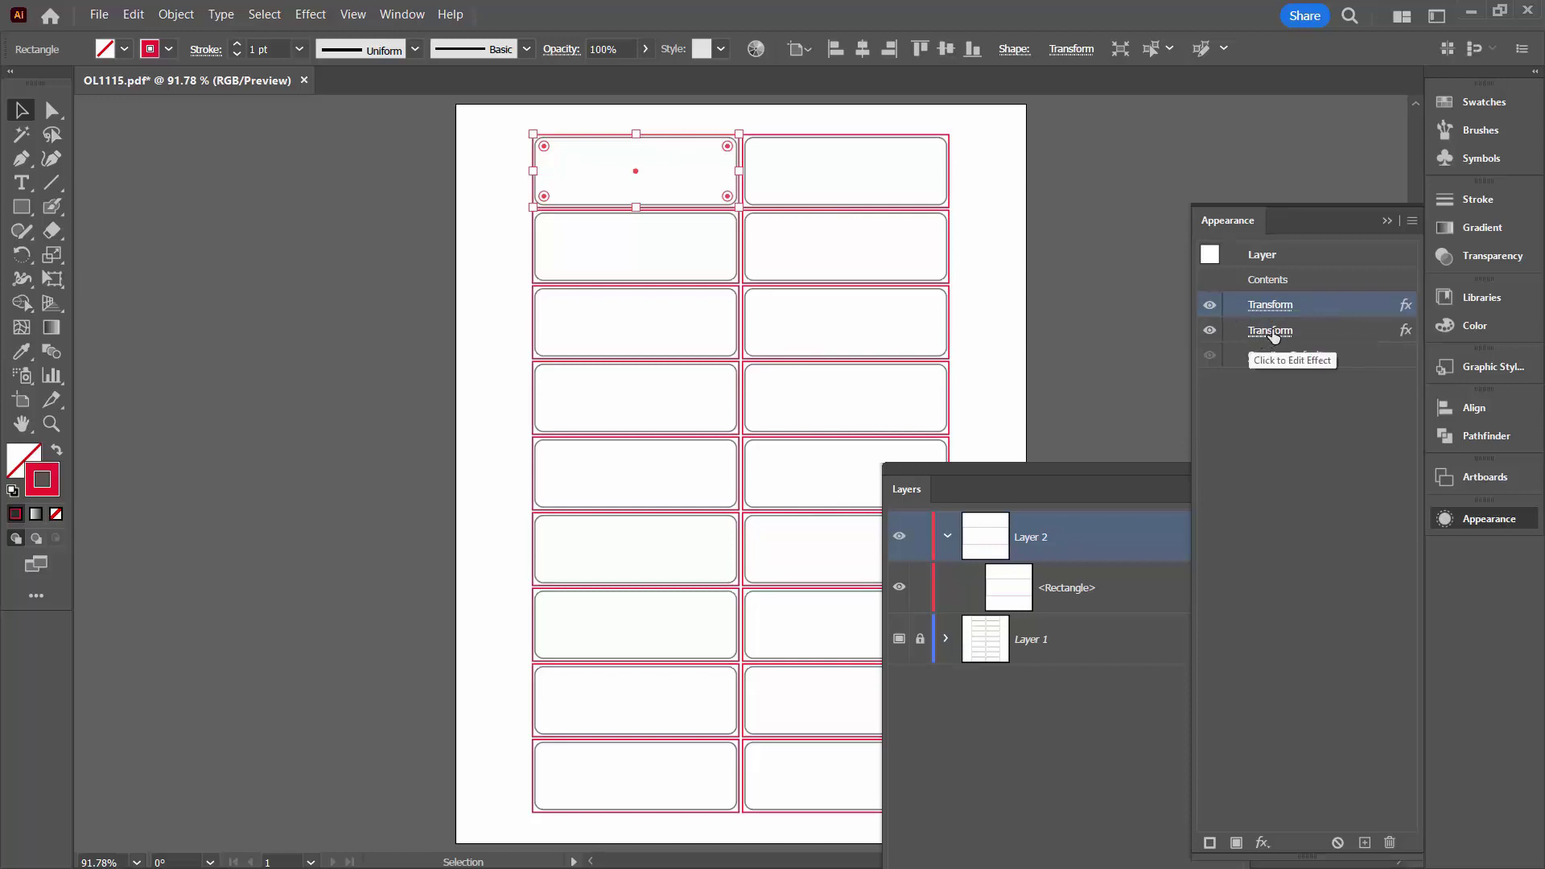
Review the settings of both Transform effects on Layer 2, closing each without changes.
click(1272, 330)
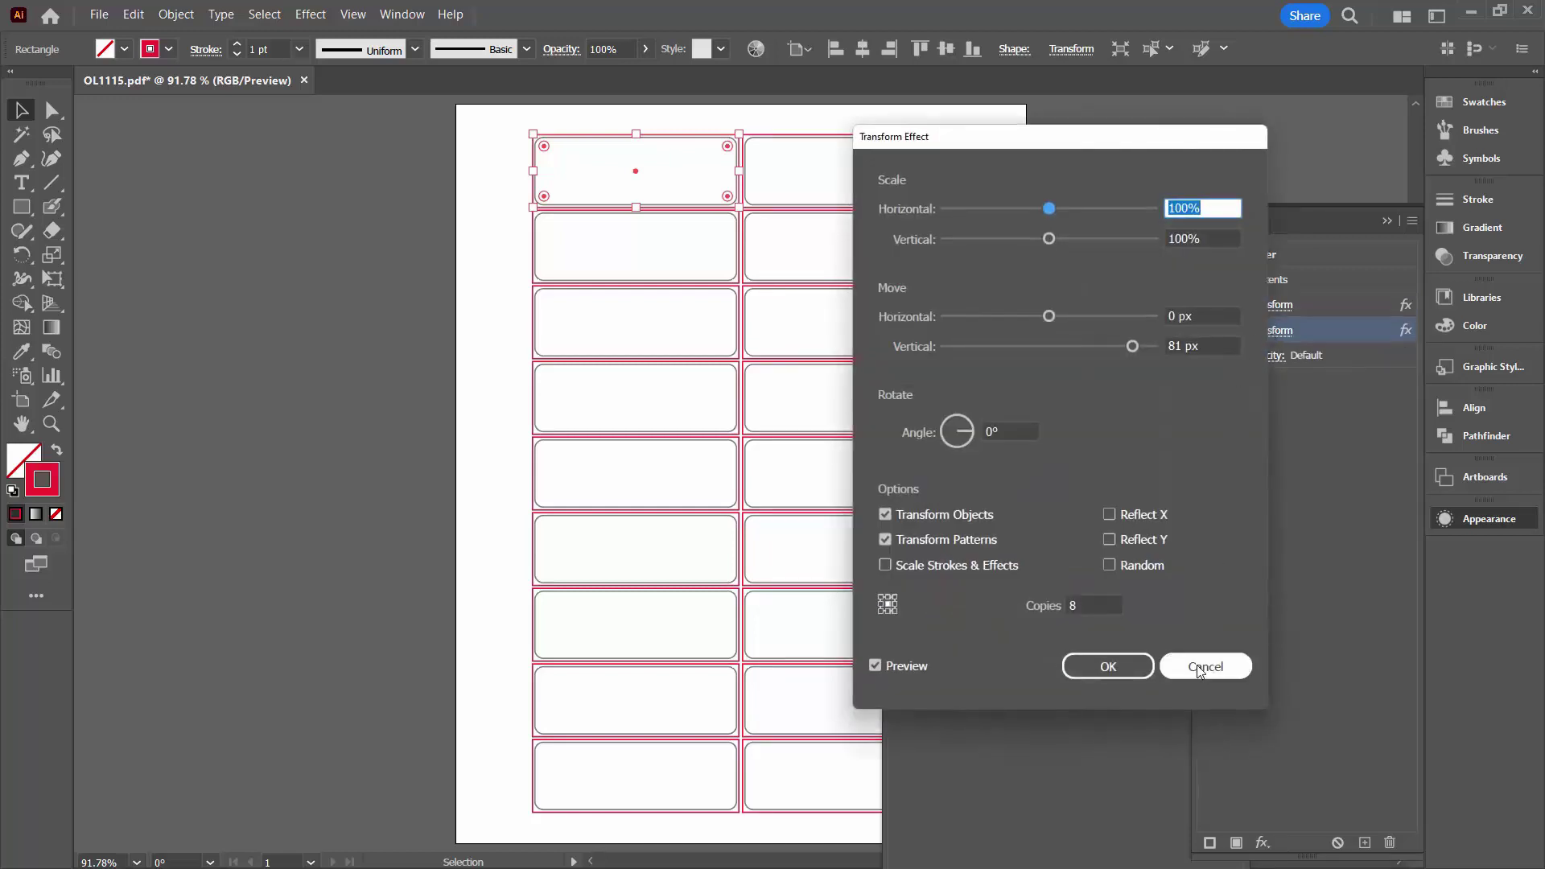
click(1205, 667)
click(1271, 306)
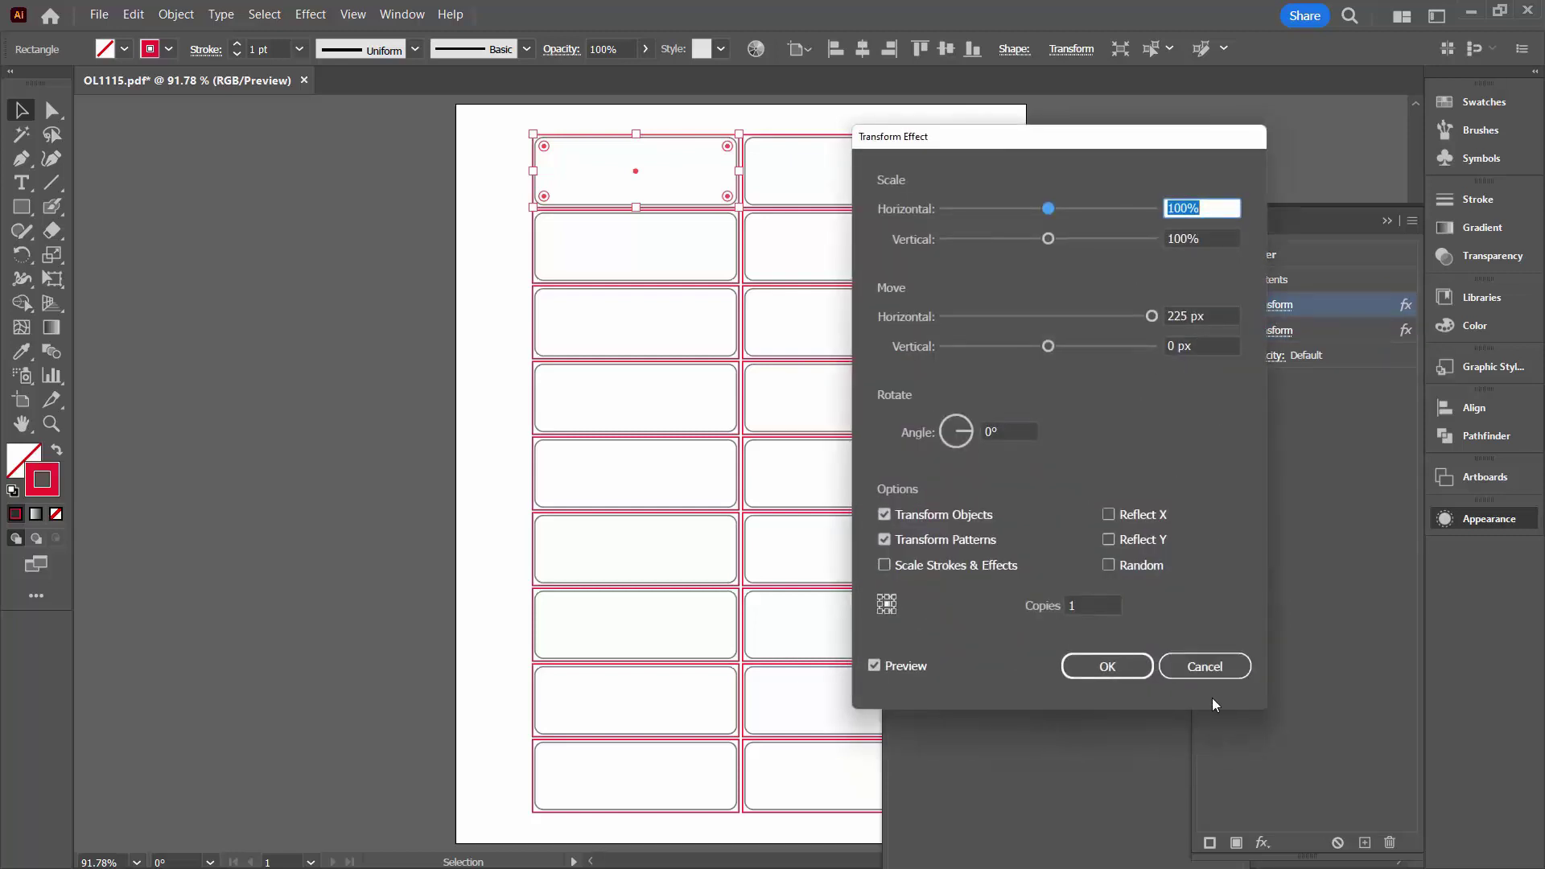
click(1201, 672)
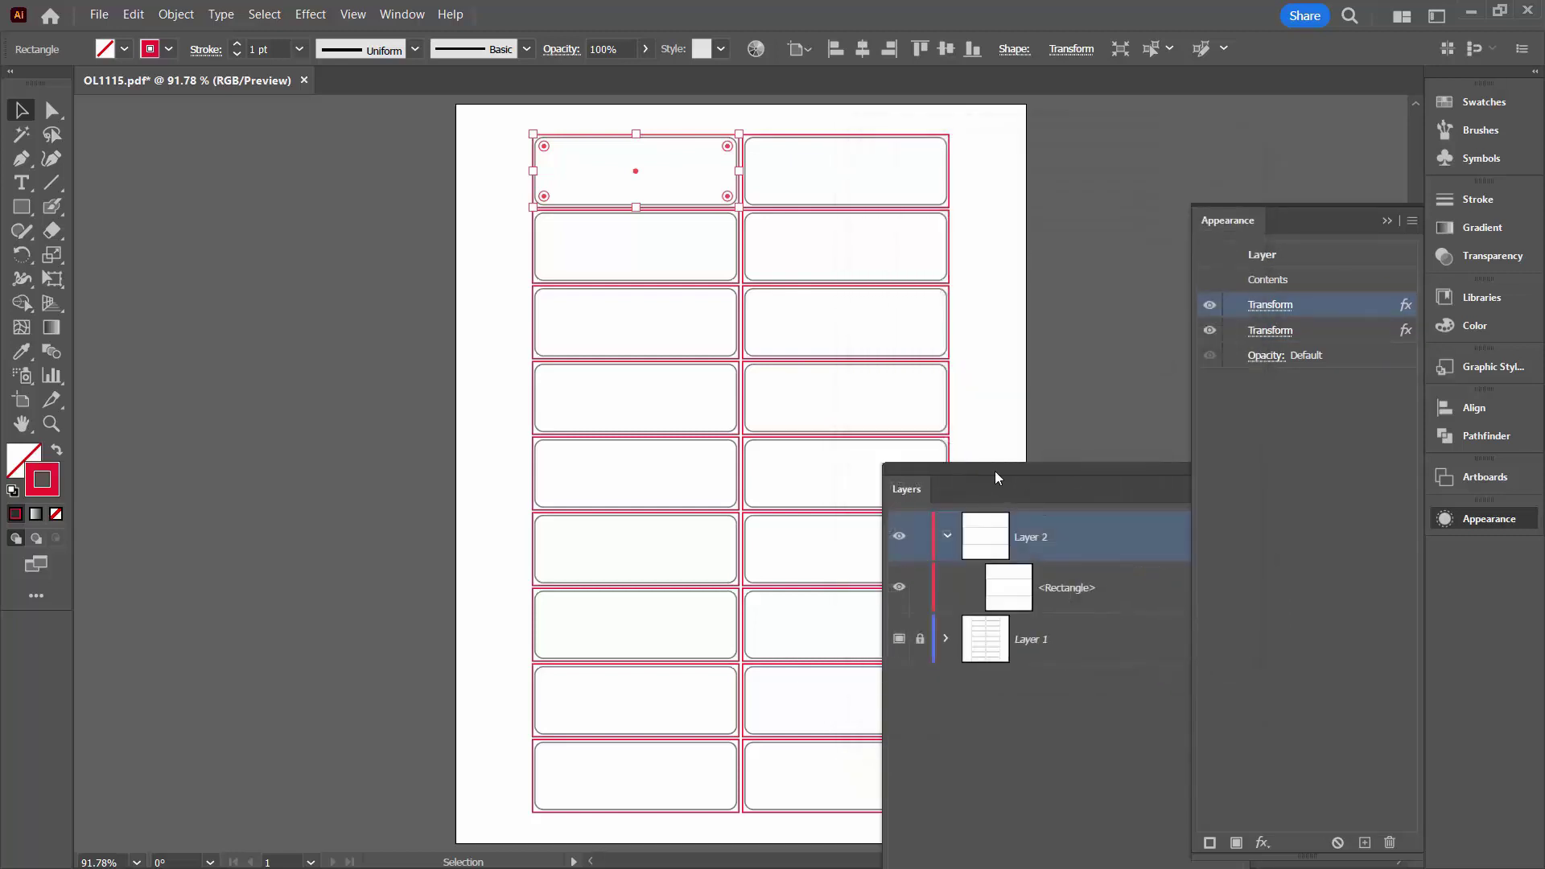
Uncover the full label grid and check the width and height of the original red bleed rectangle.
drag(996, 477, 1158, 190)
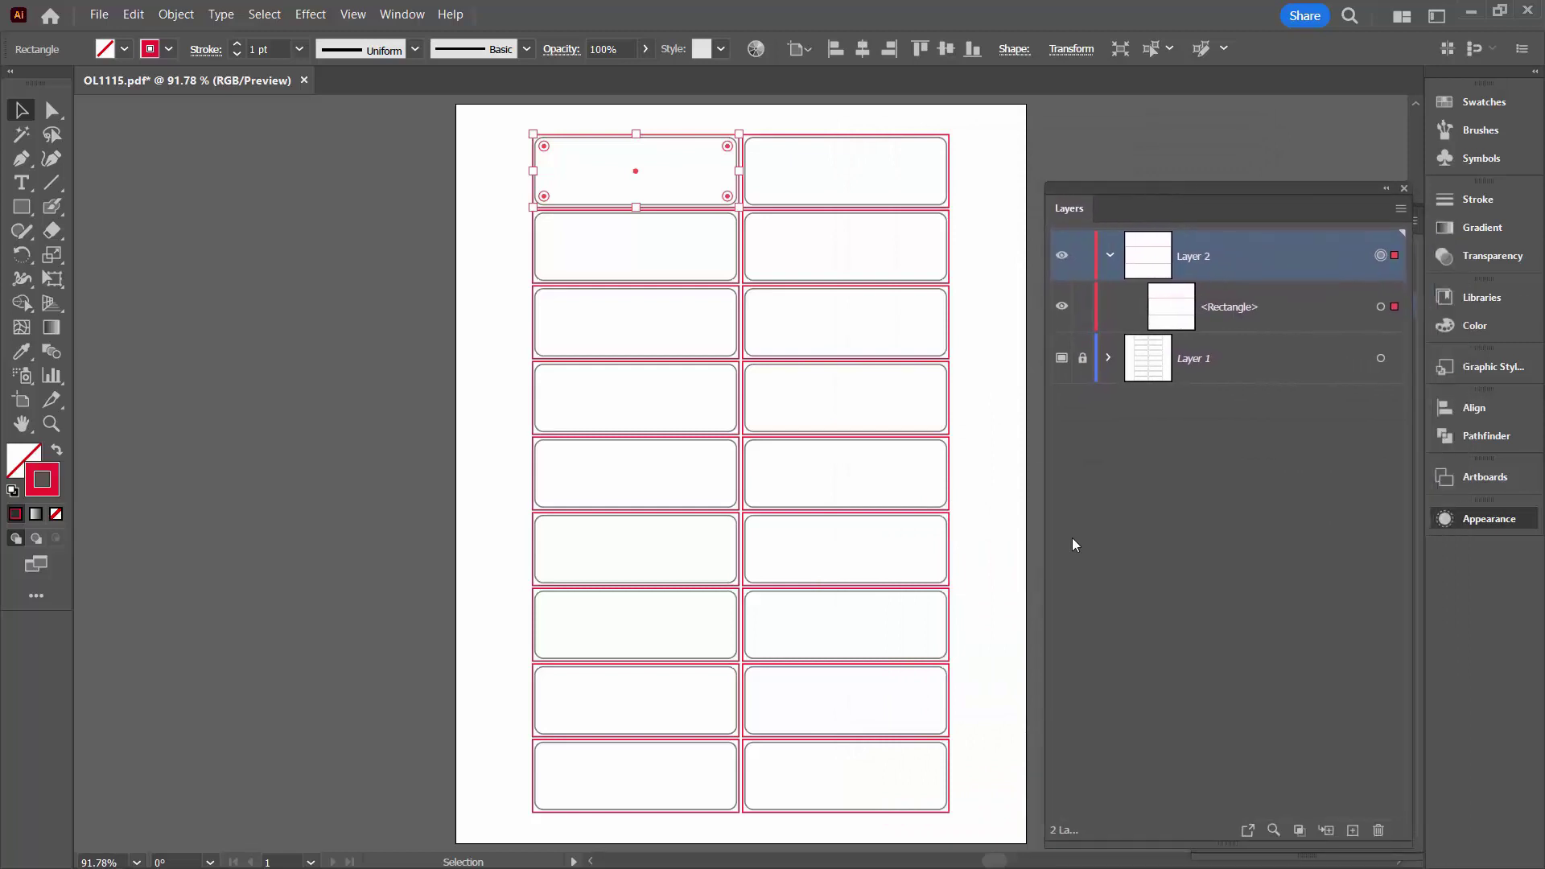
click(971, 602)
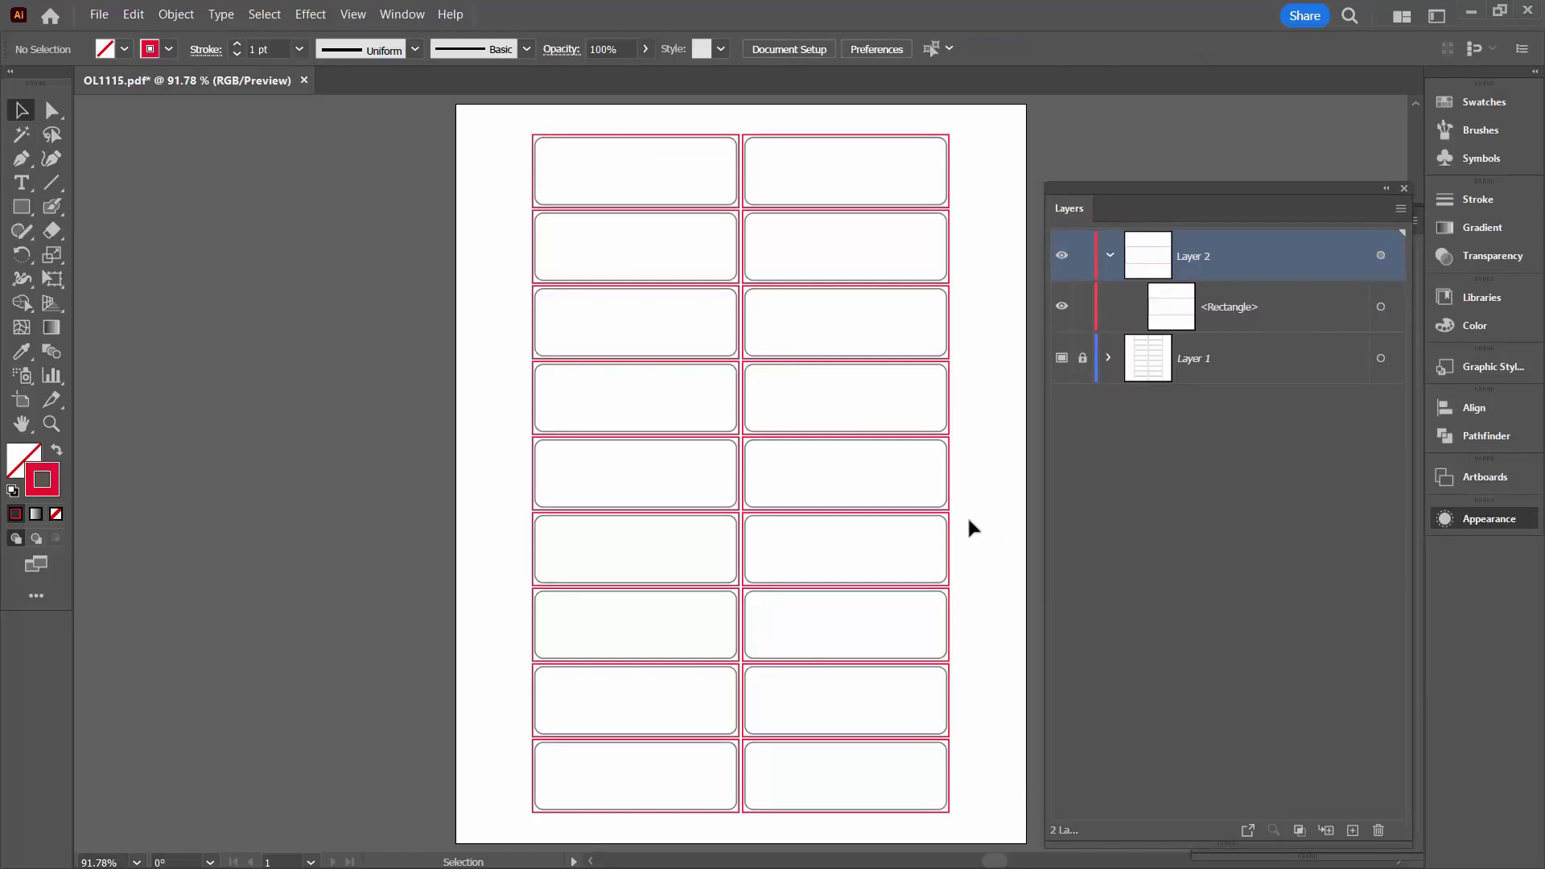
click(620, 139)
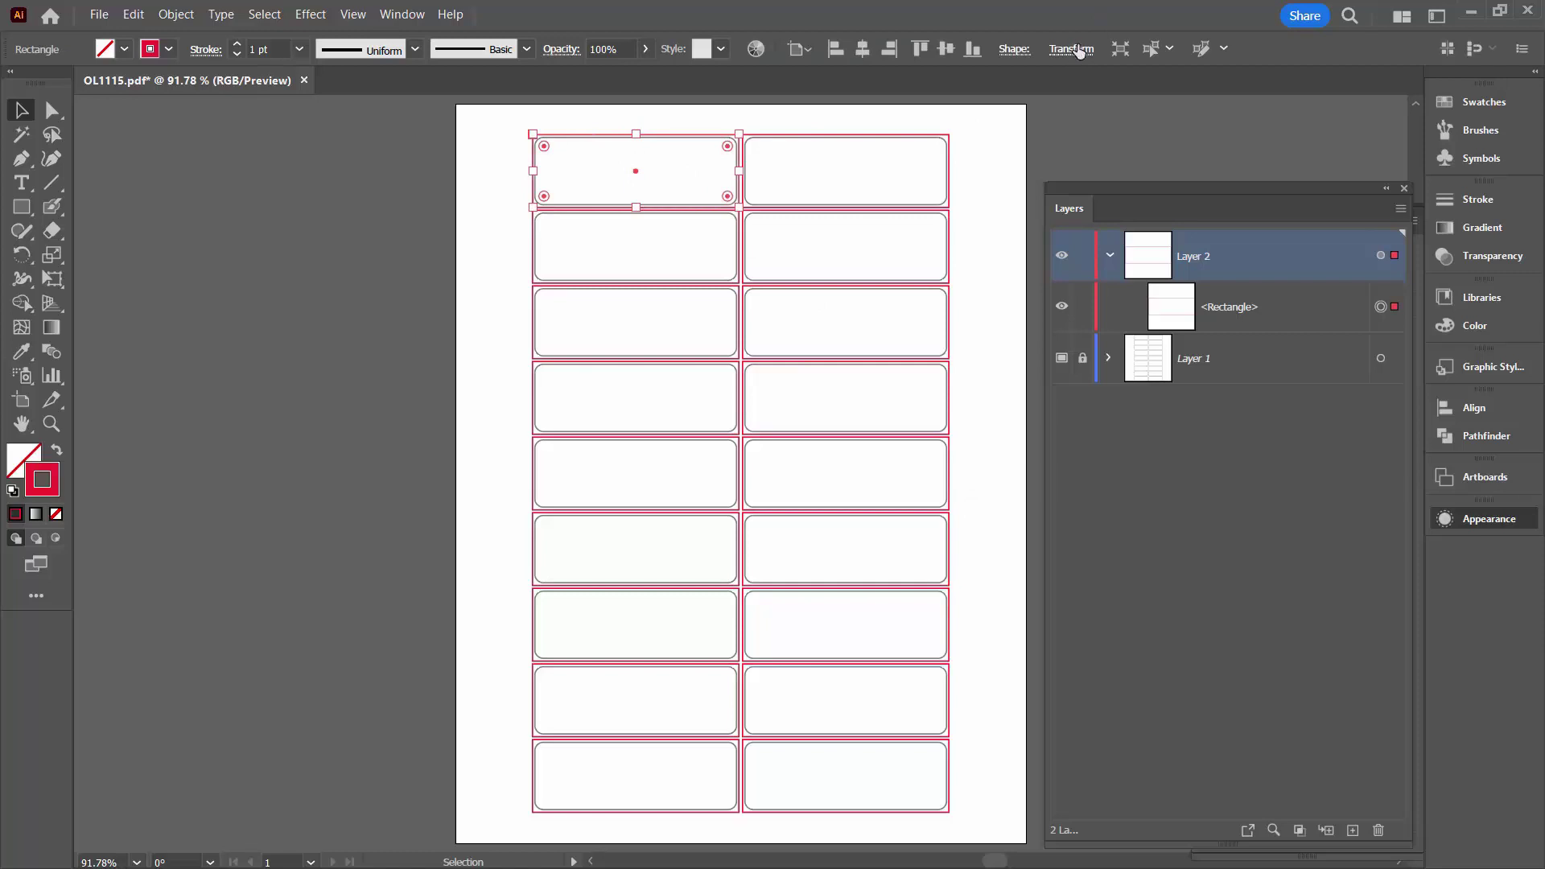
click(1072, 49)
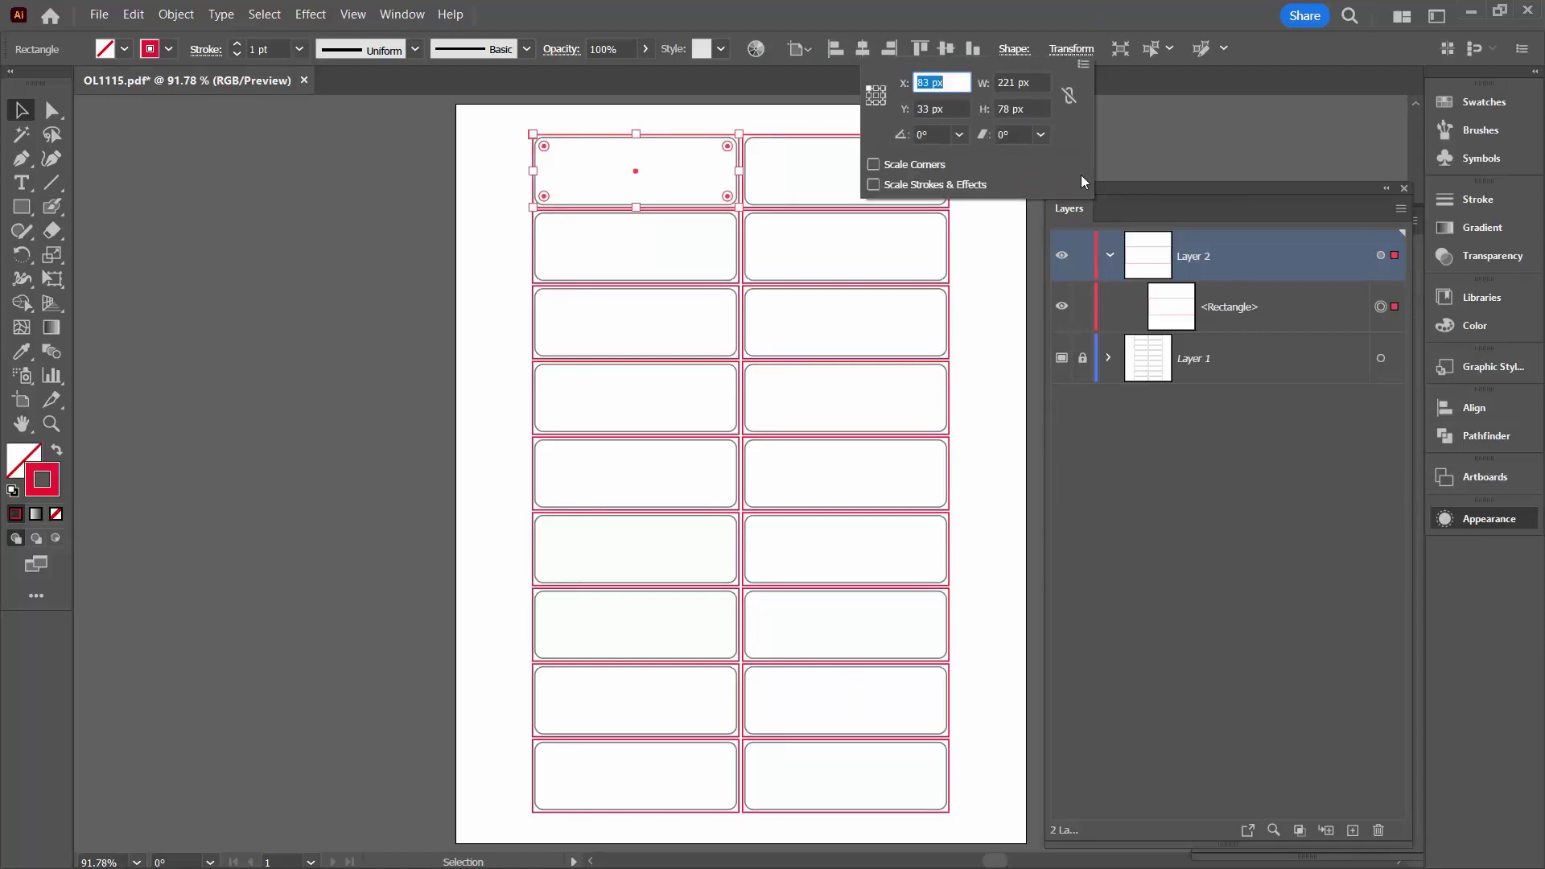
click(497, 270)
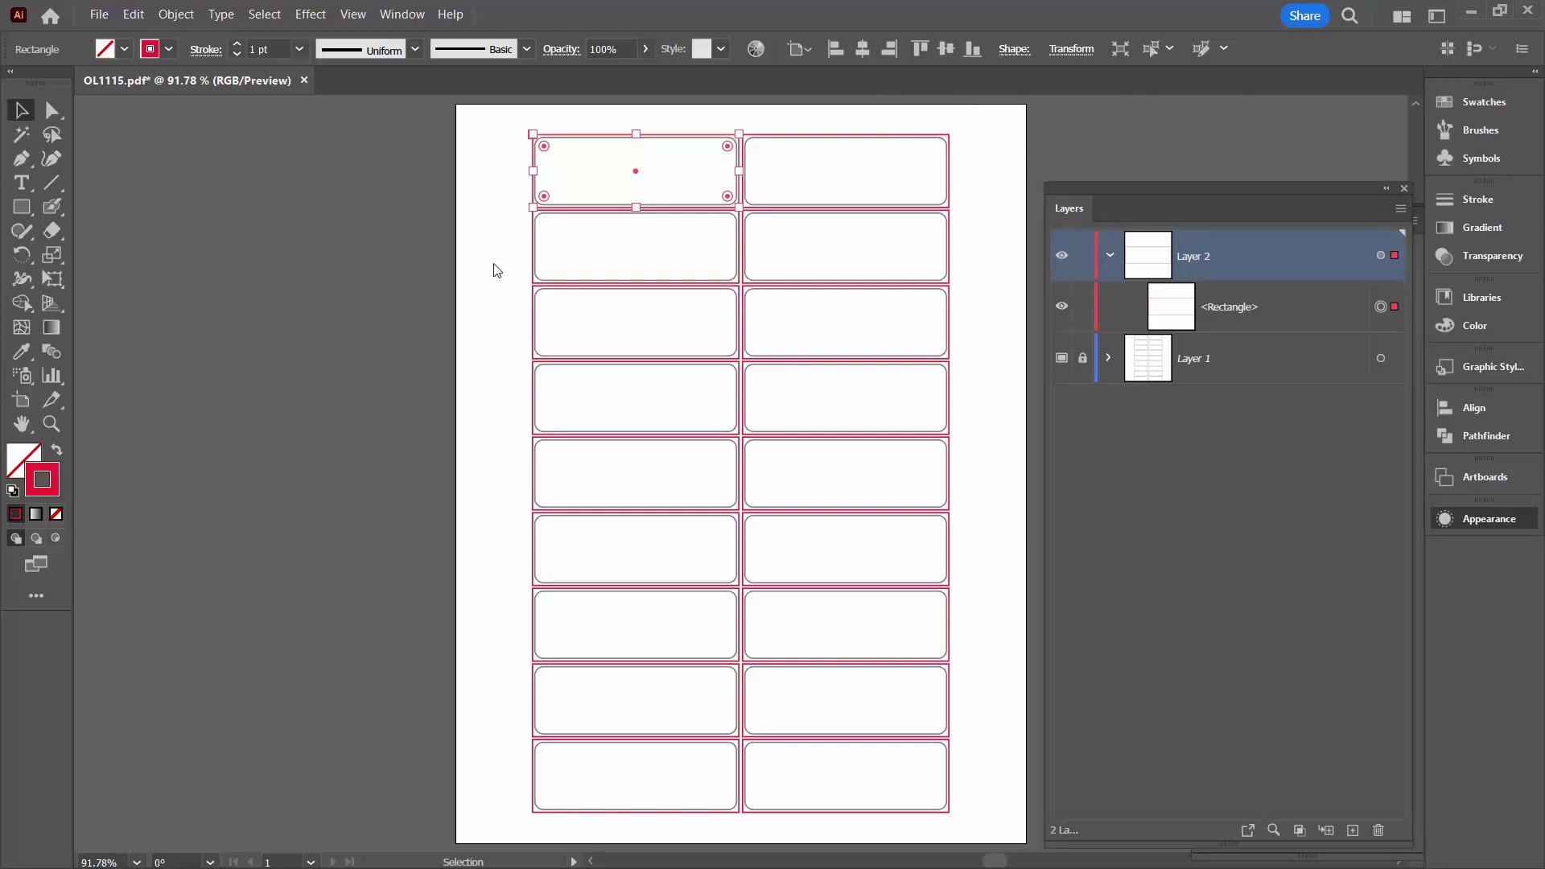
Save the template as an Adobe Illustrator (*.AI) file named "Label setup for OL1115" in the Downloads folder.
click(99, 16)
click(123, 183)
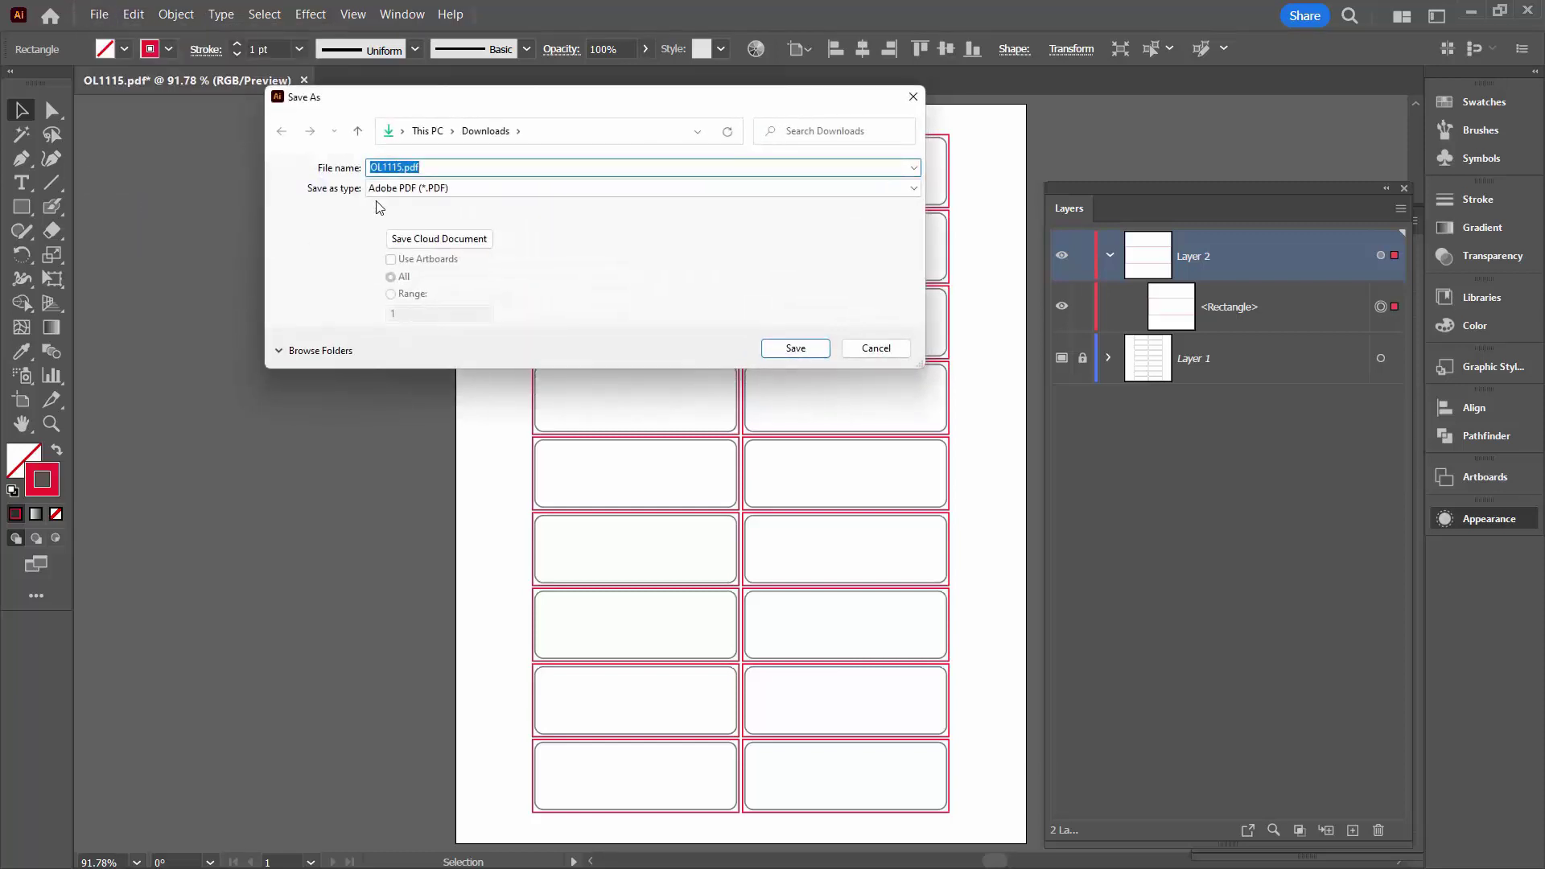
click(461, 191)
click(461, 205)
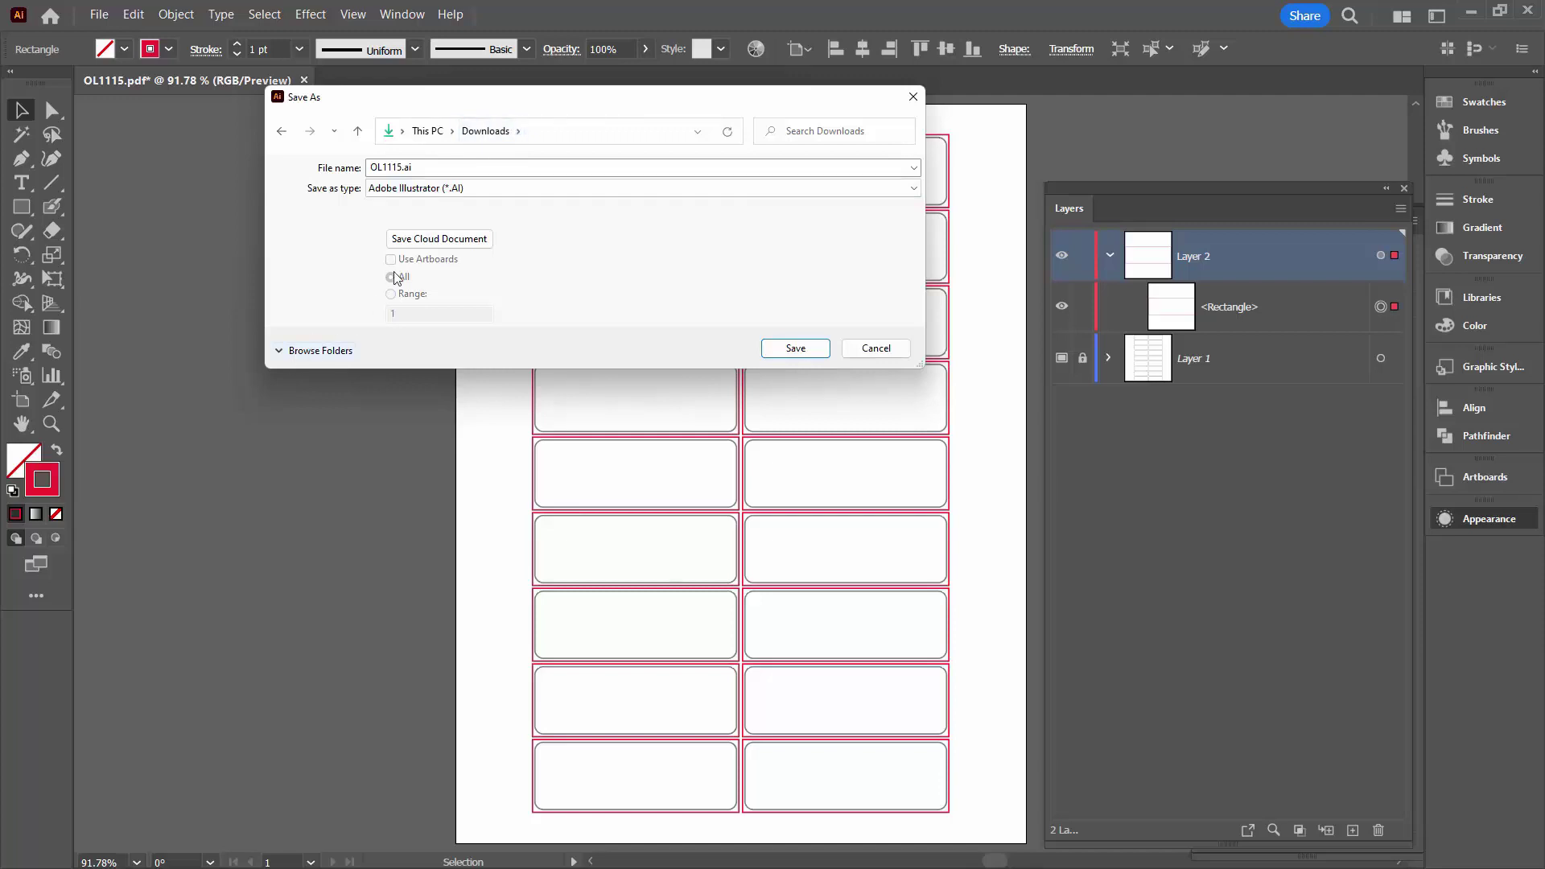
click(373, 167)
text(Label set)
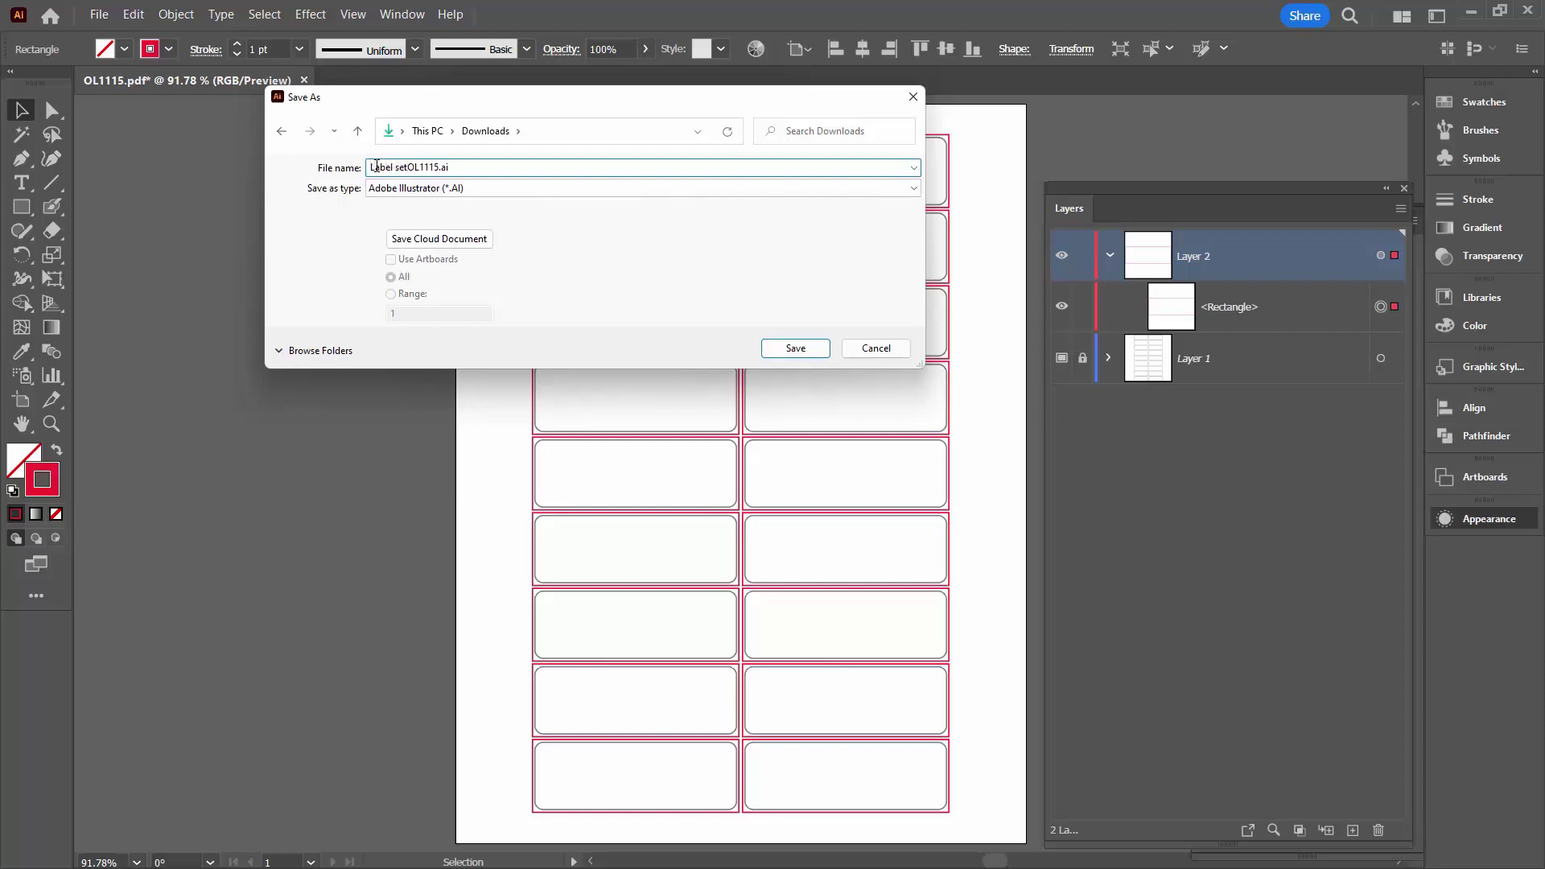
text(up for)
click(795, 350)
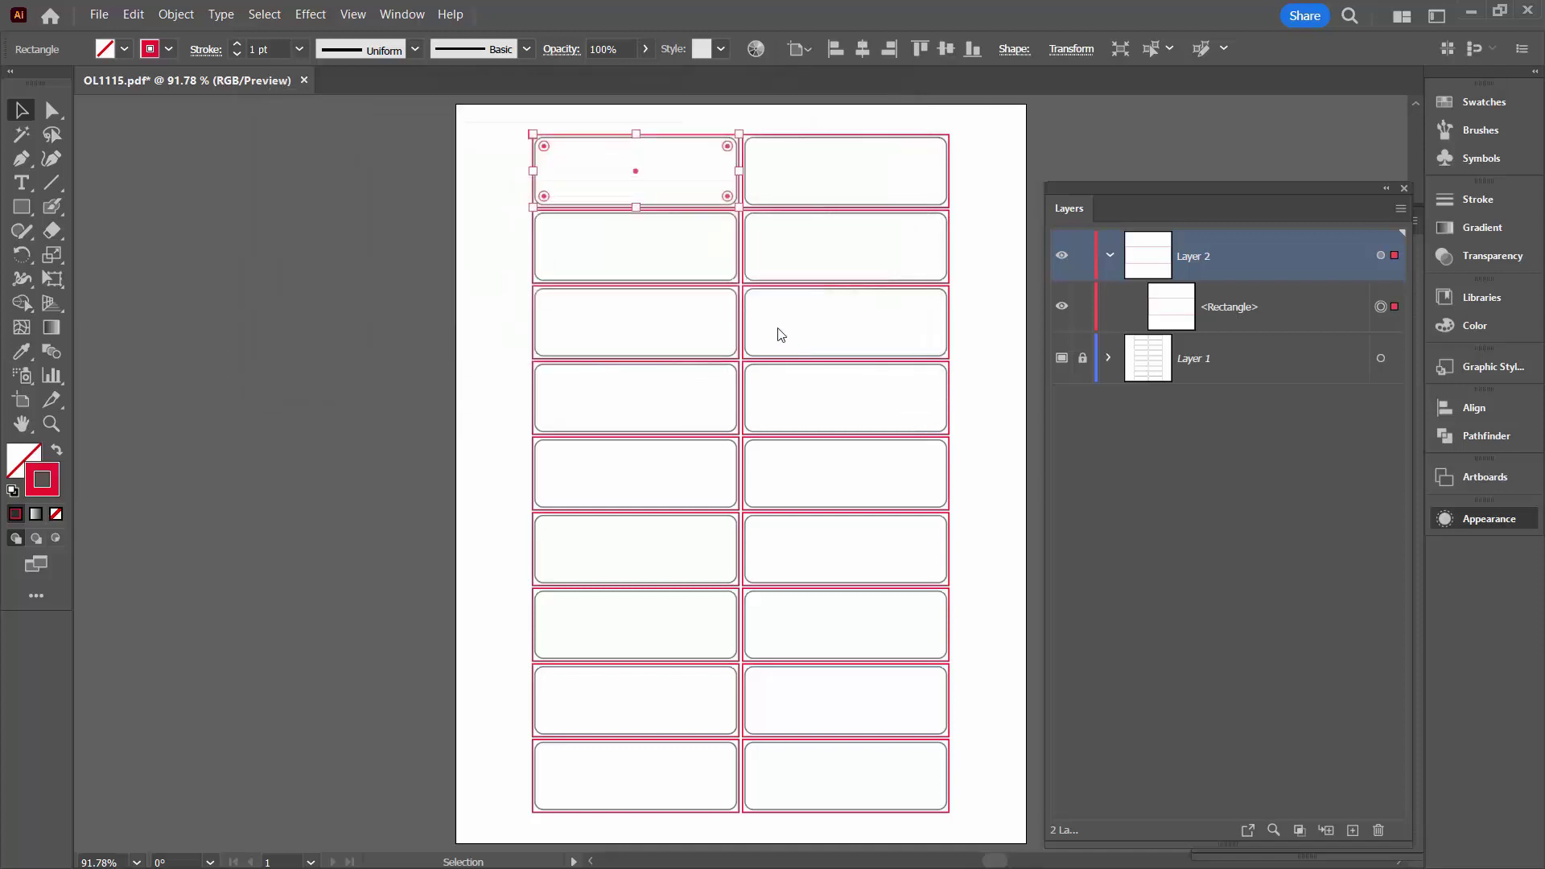
click(824, 723)
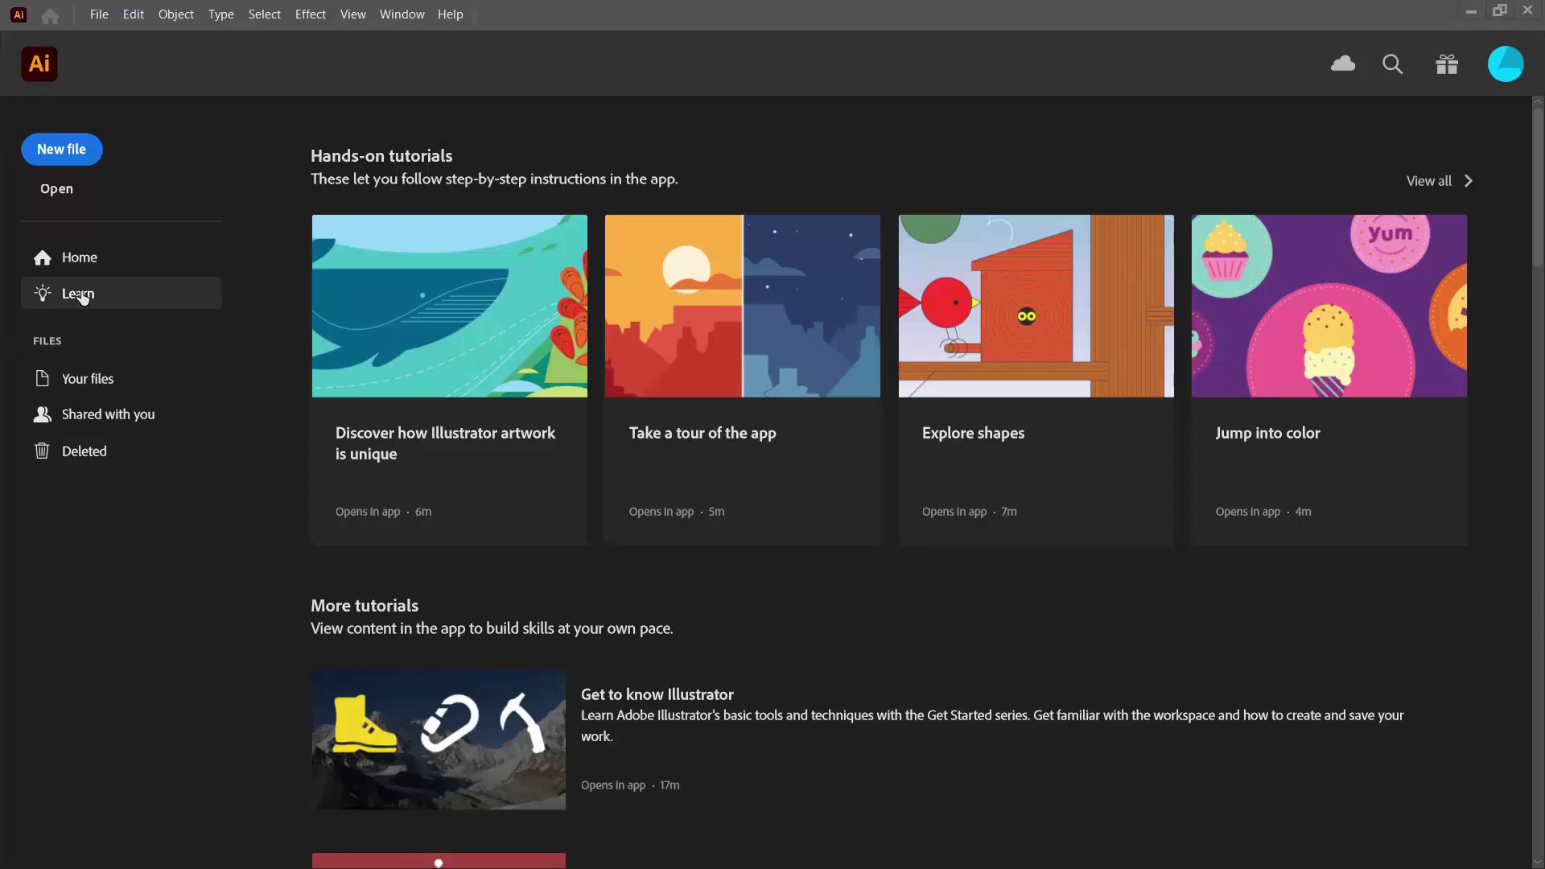
Create a new 221 x 78 px Web document and set the fill to none, leaving the black stroke active.
click(58, 153)
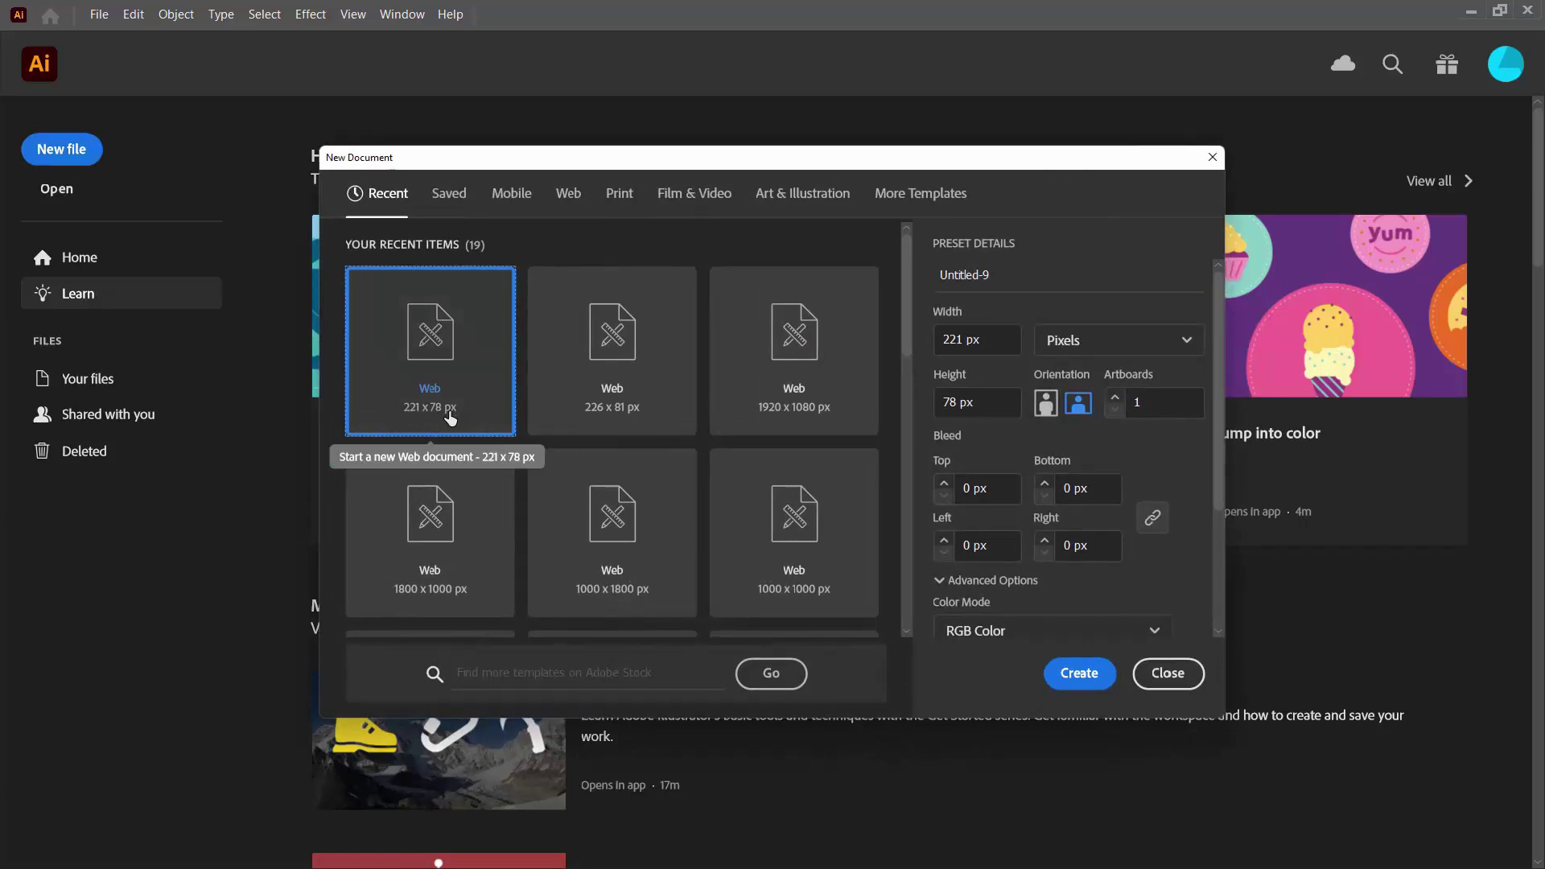
click(1079, 681)
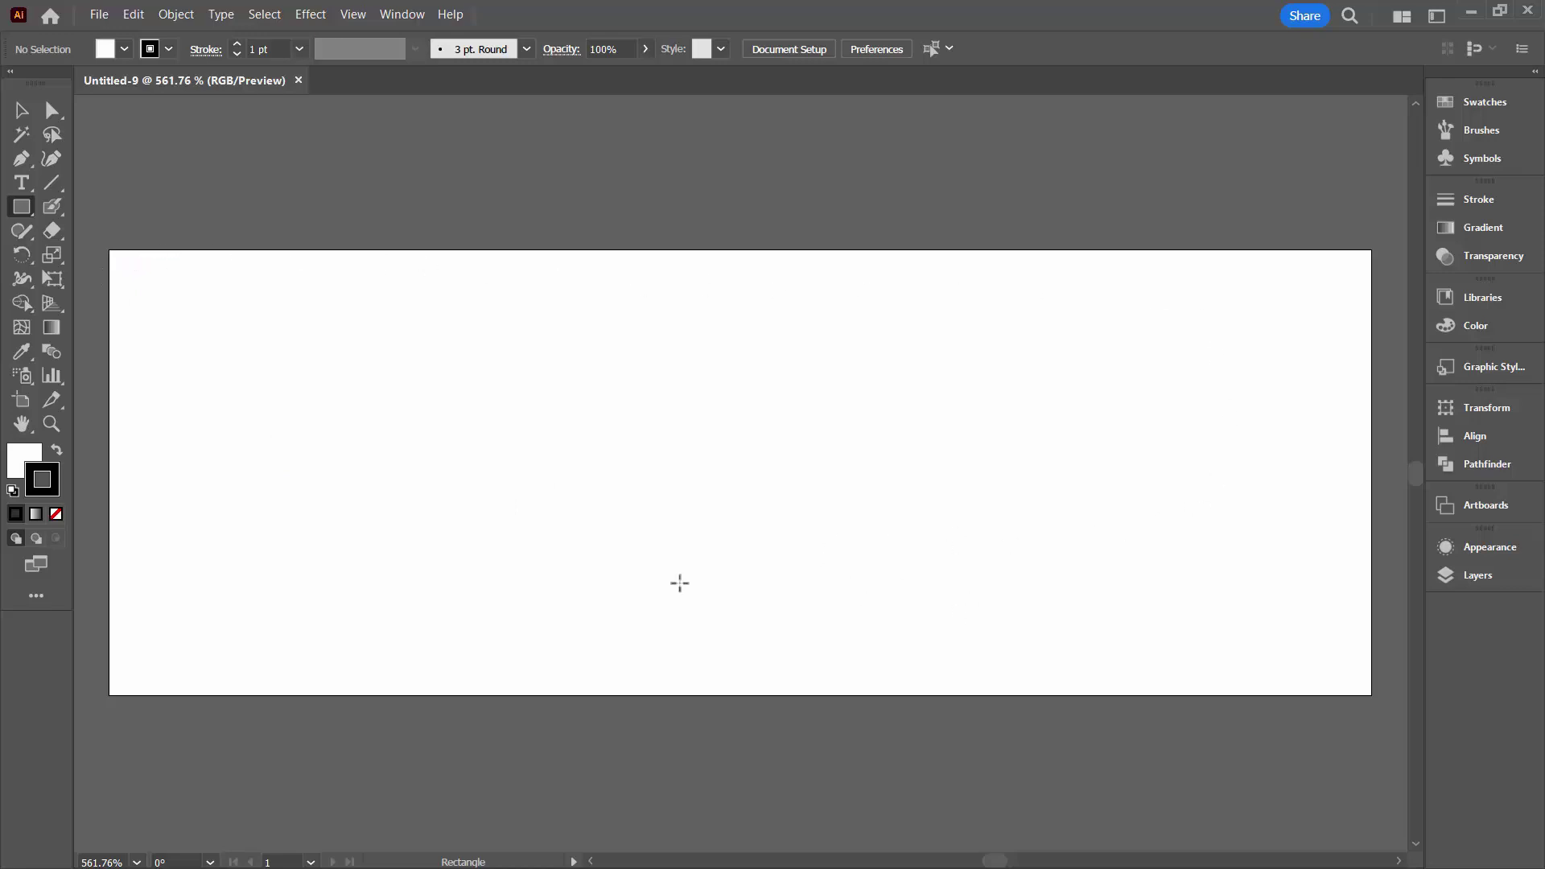
click(23, 461)
click(30, 467)
click(15, 466)
click(56, 514)
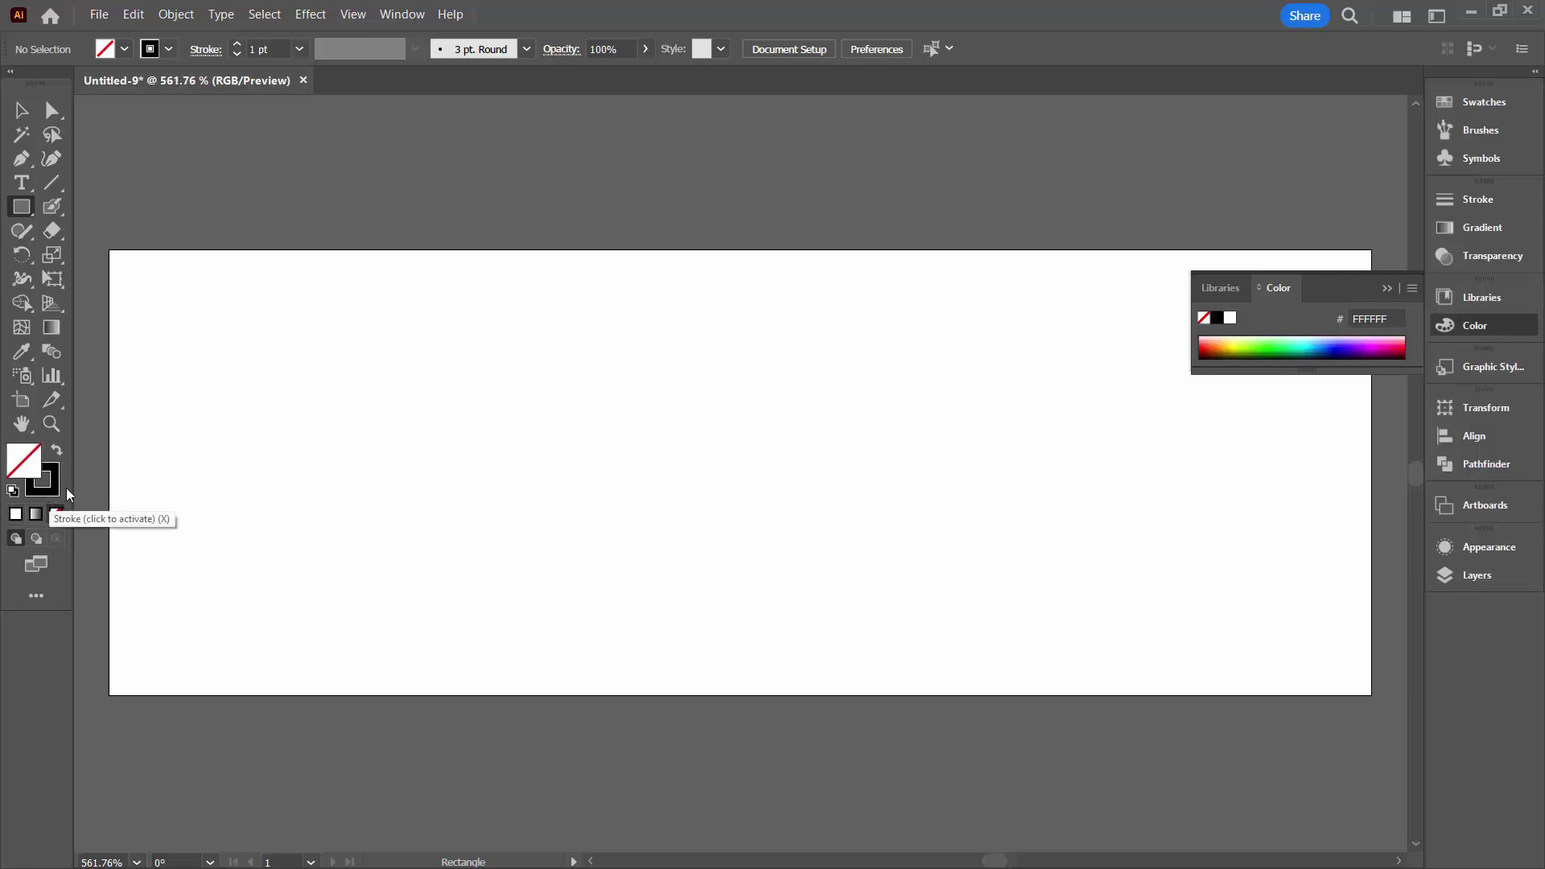
click(65, 491)
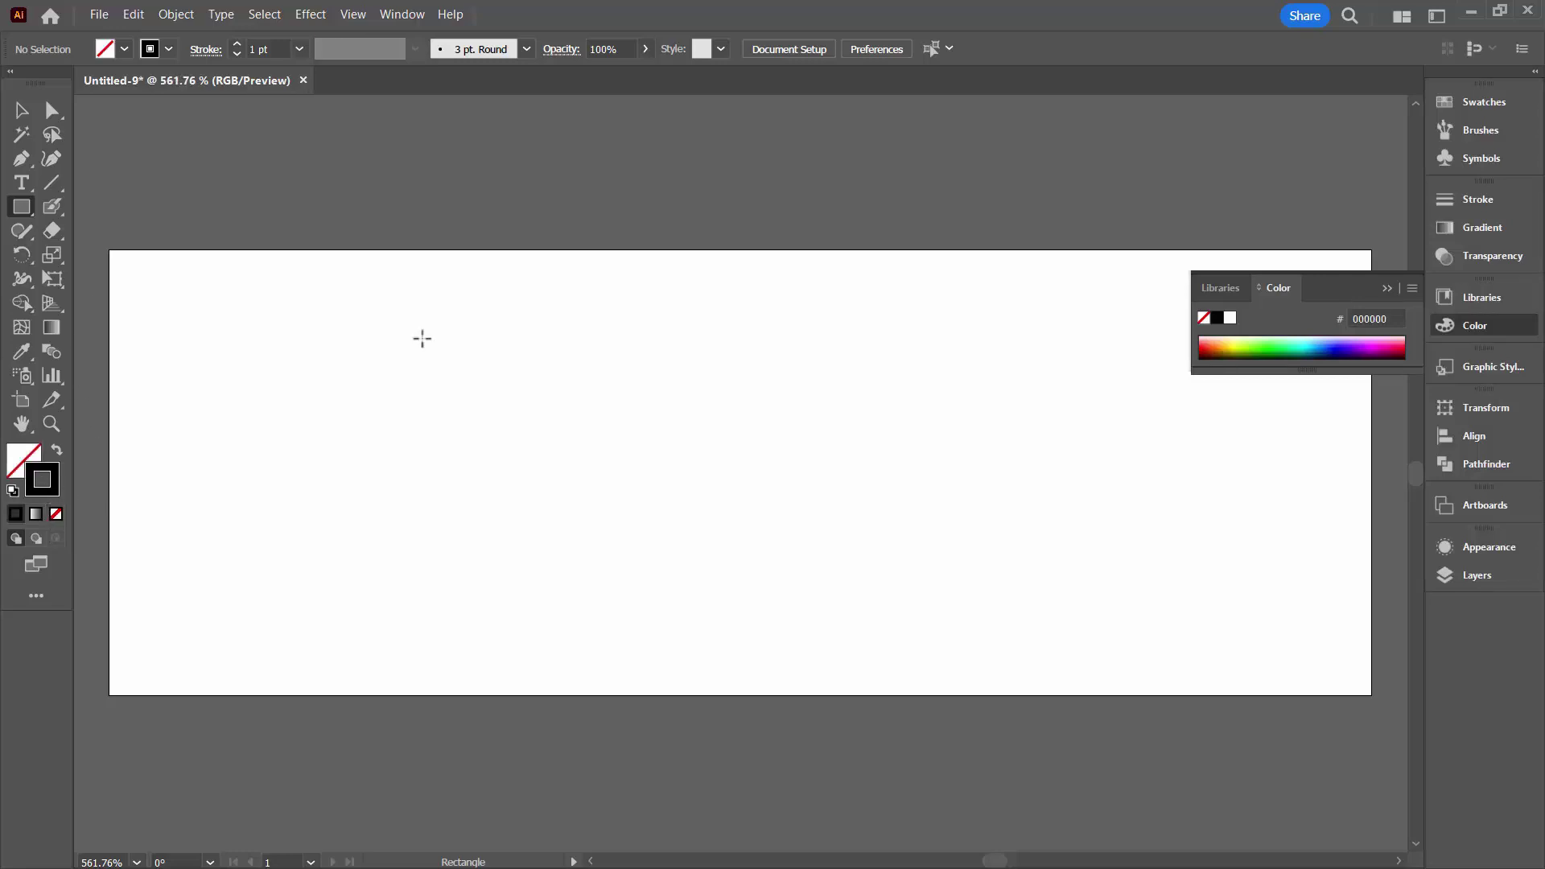
click(1384, 287)
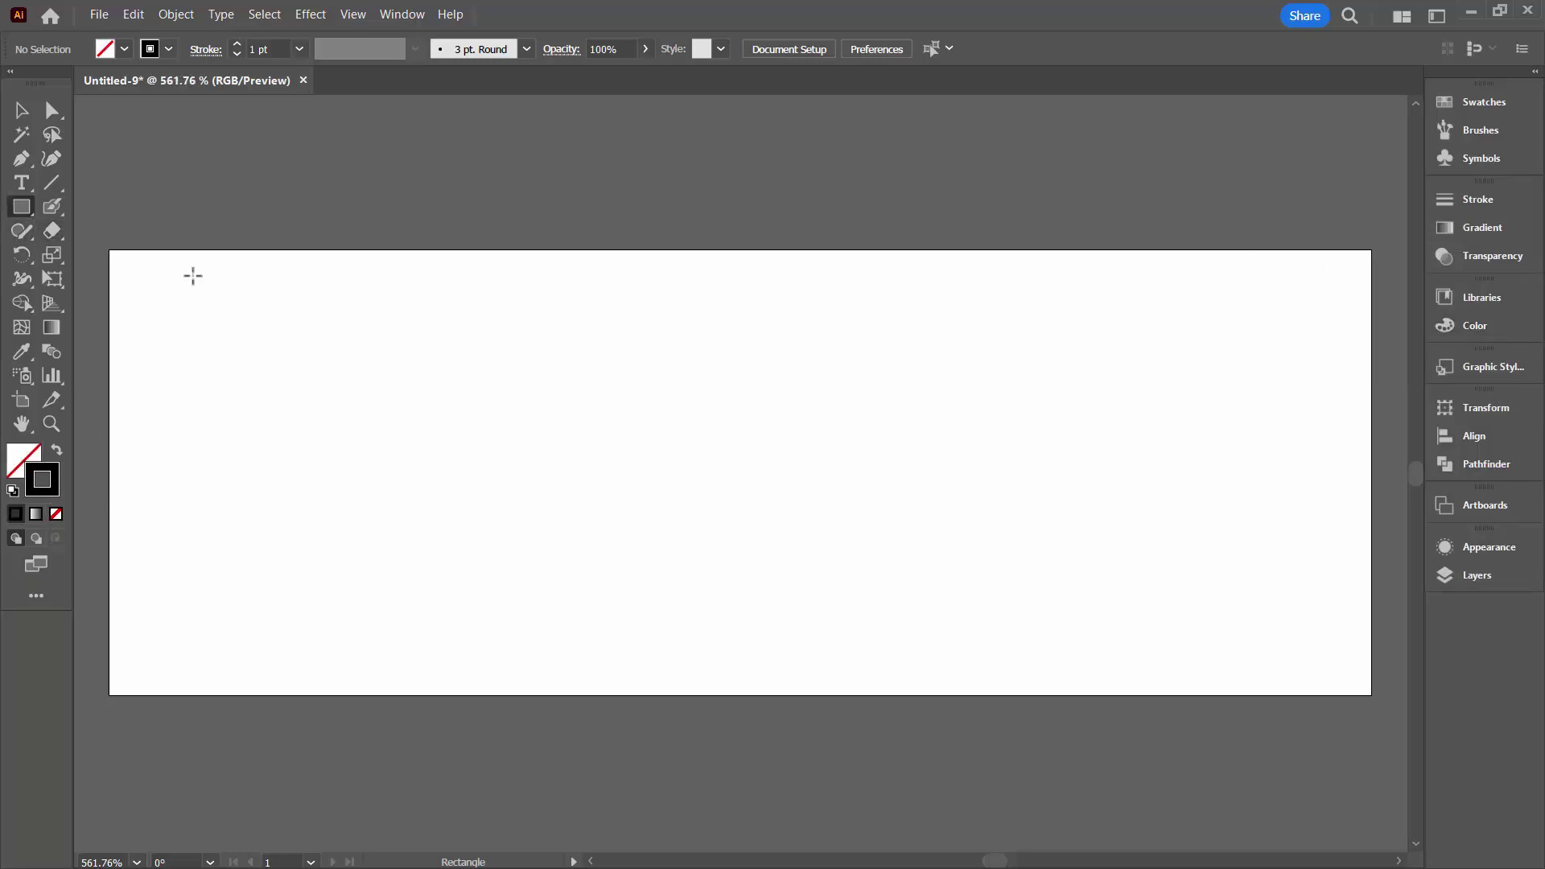
Create an unfilled black rectangle 3 in wide and 1 in high for the label edge.
click(701, 465)
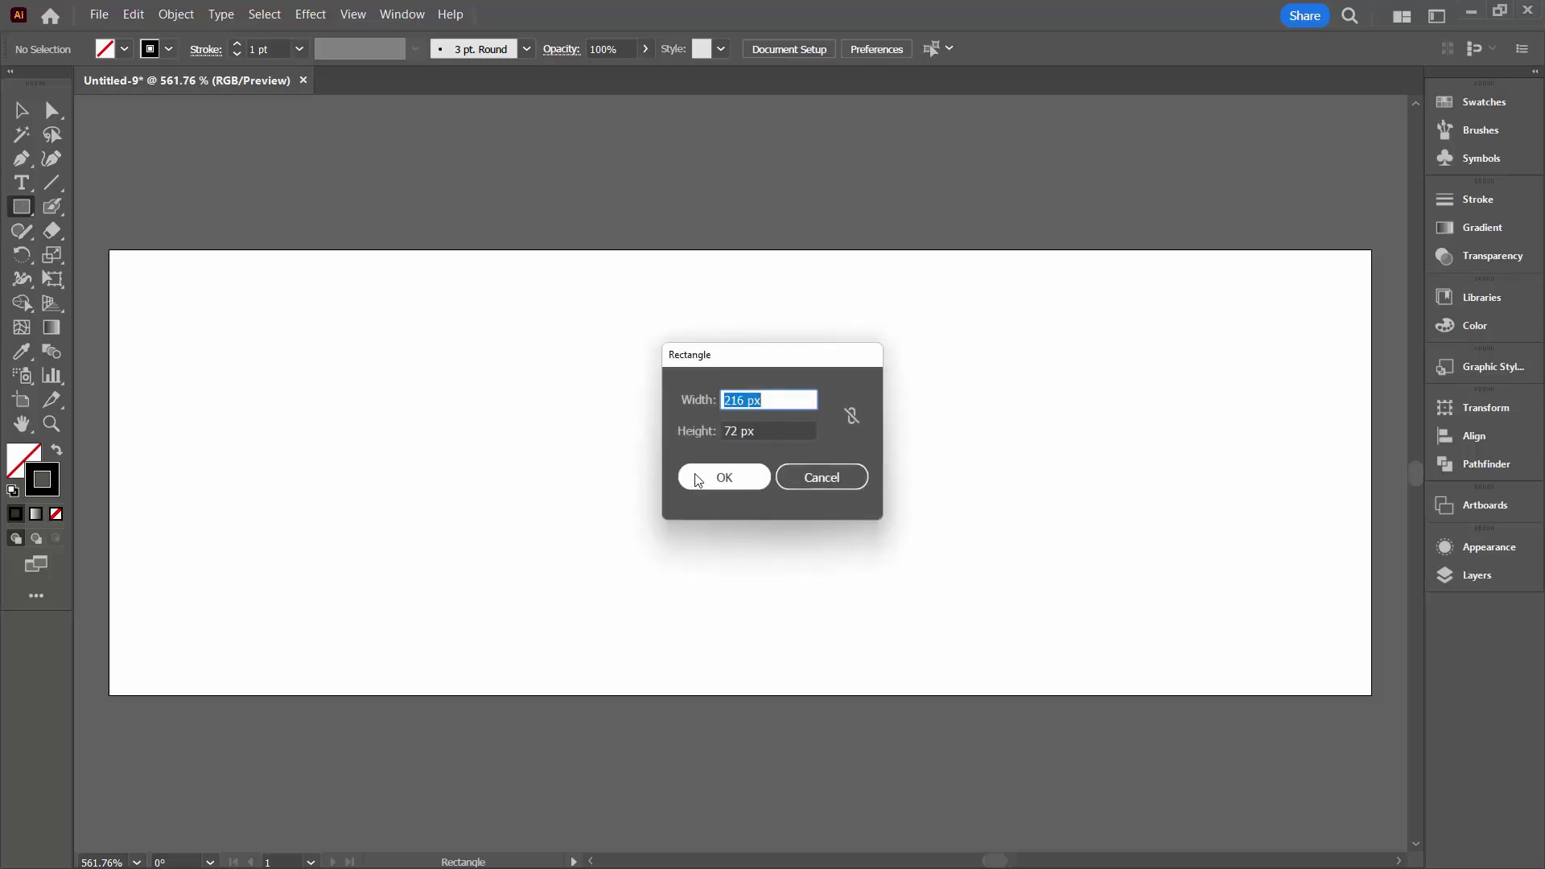
text(3 in)
key(Tab)
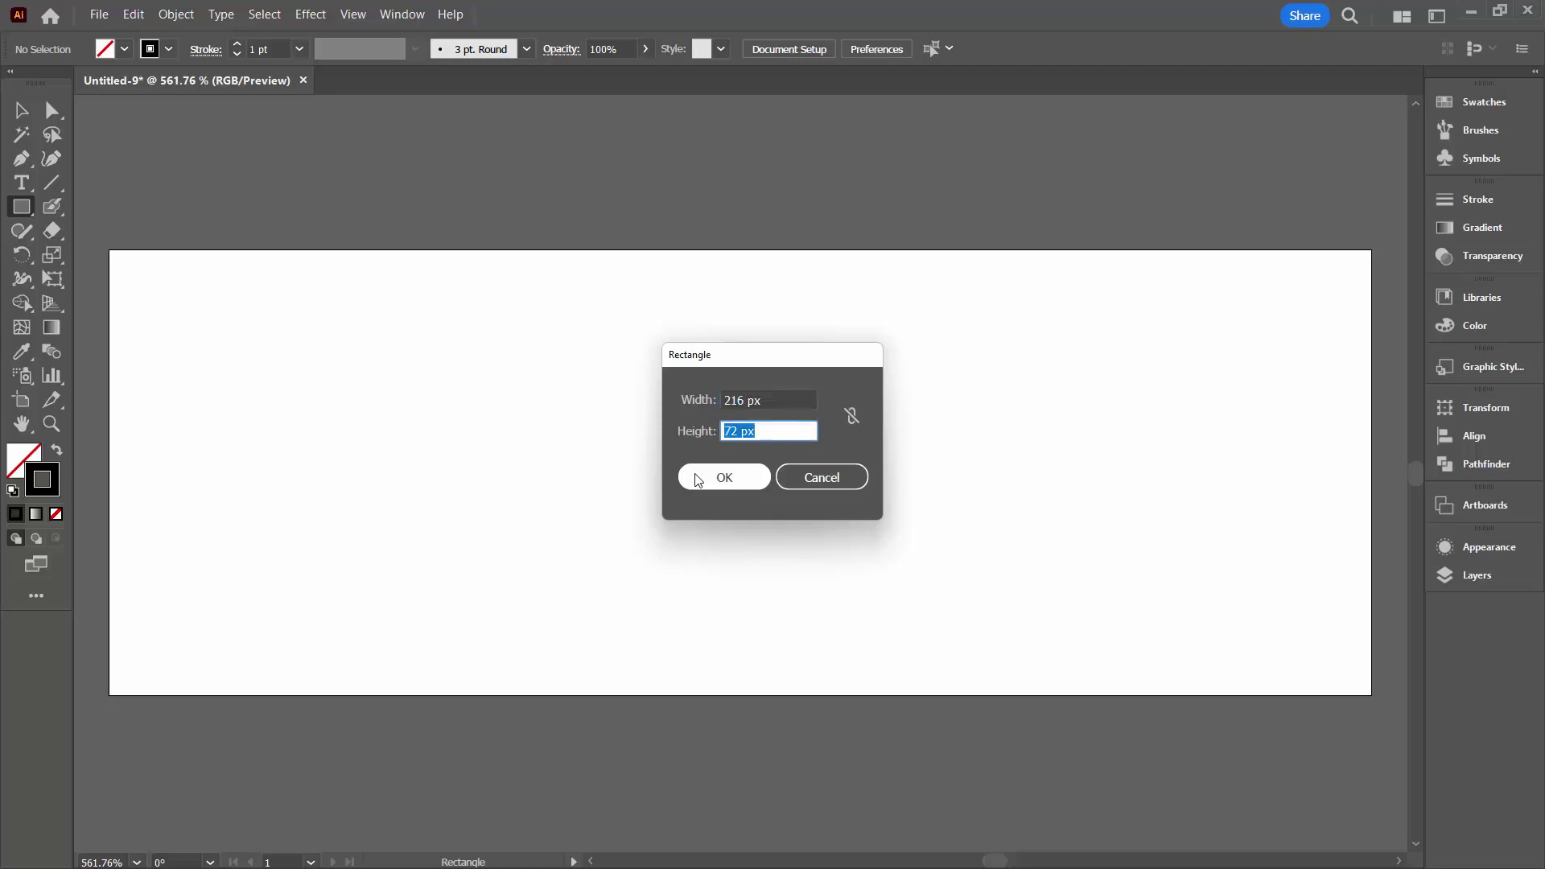
text(1 in)
key(Tab)
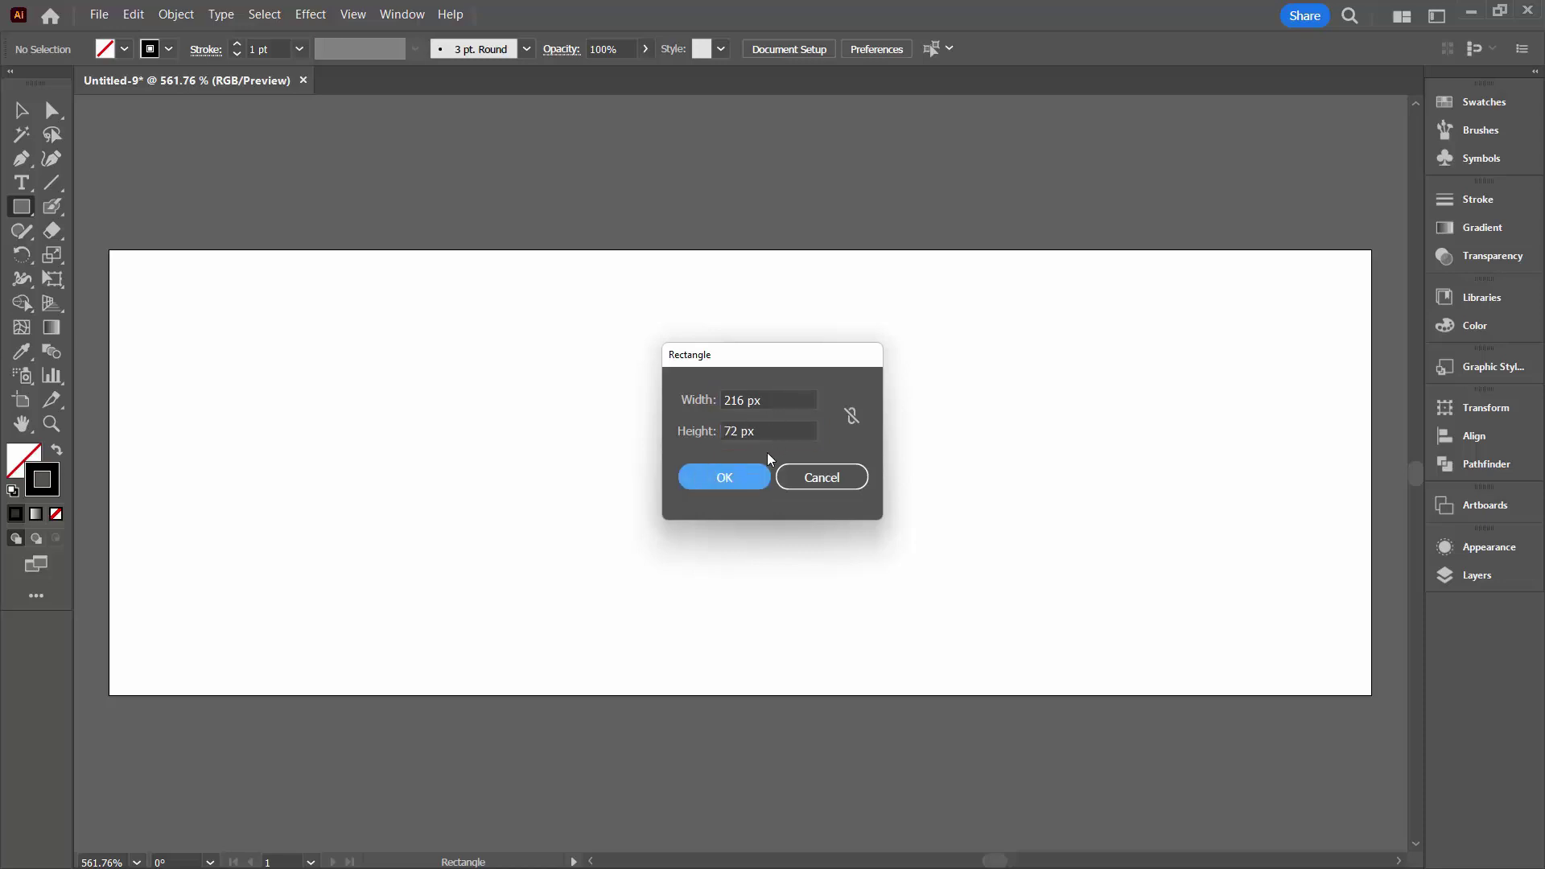
click(717, 477)
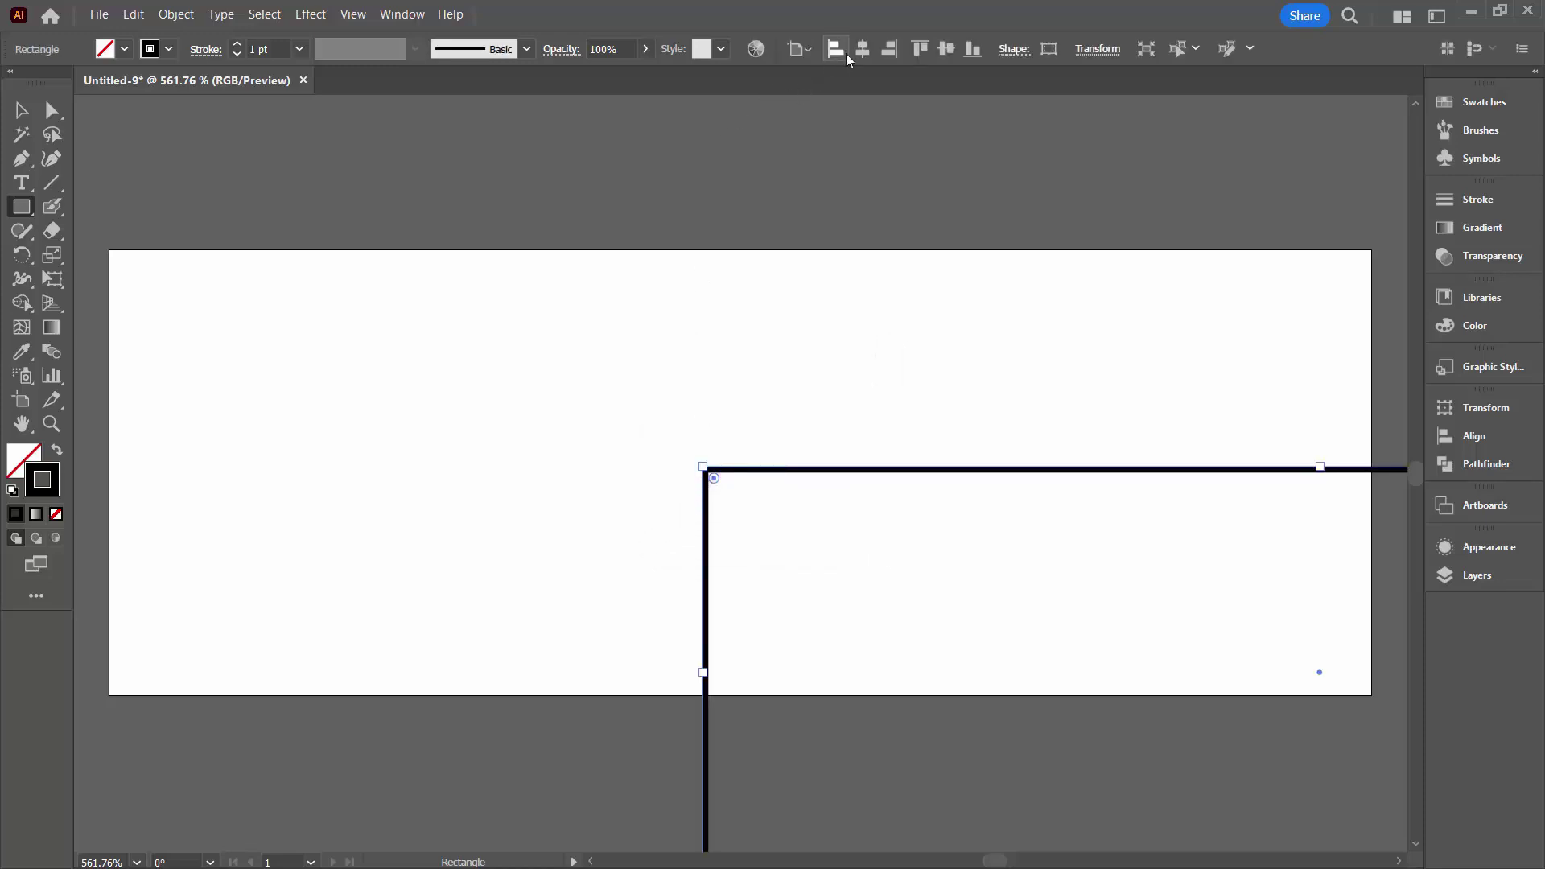
Center the black rectangle horizontally and vertically on the artboard and deselect it.
click(862, 49)
click(946, 50)
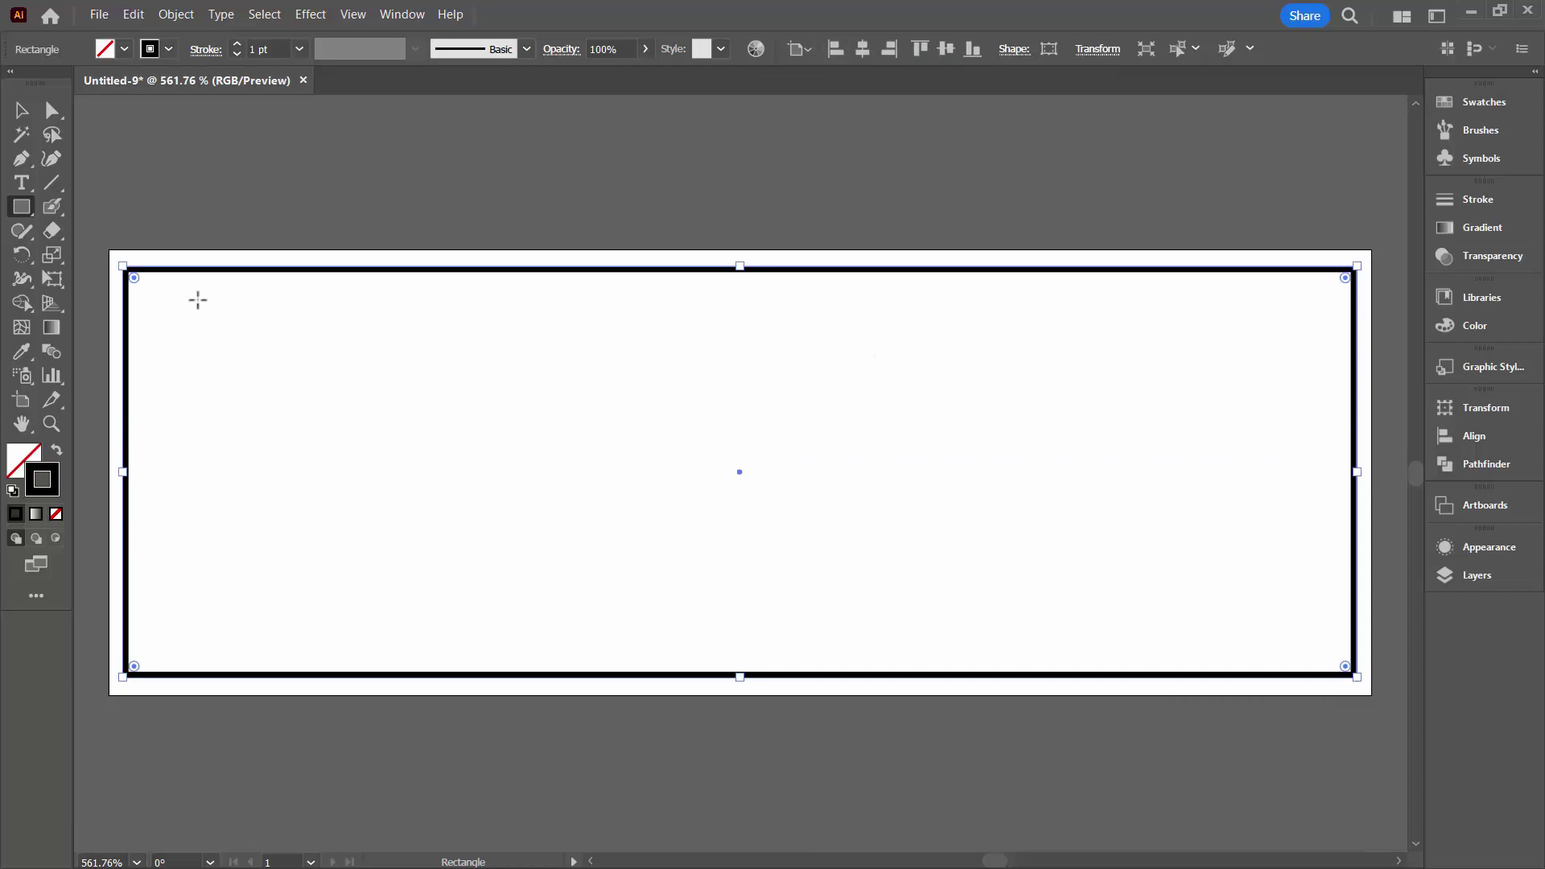
click(21, 110)
click(173, 225)
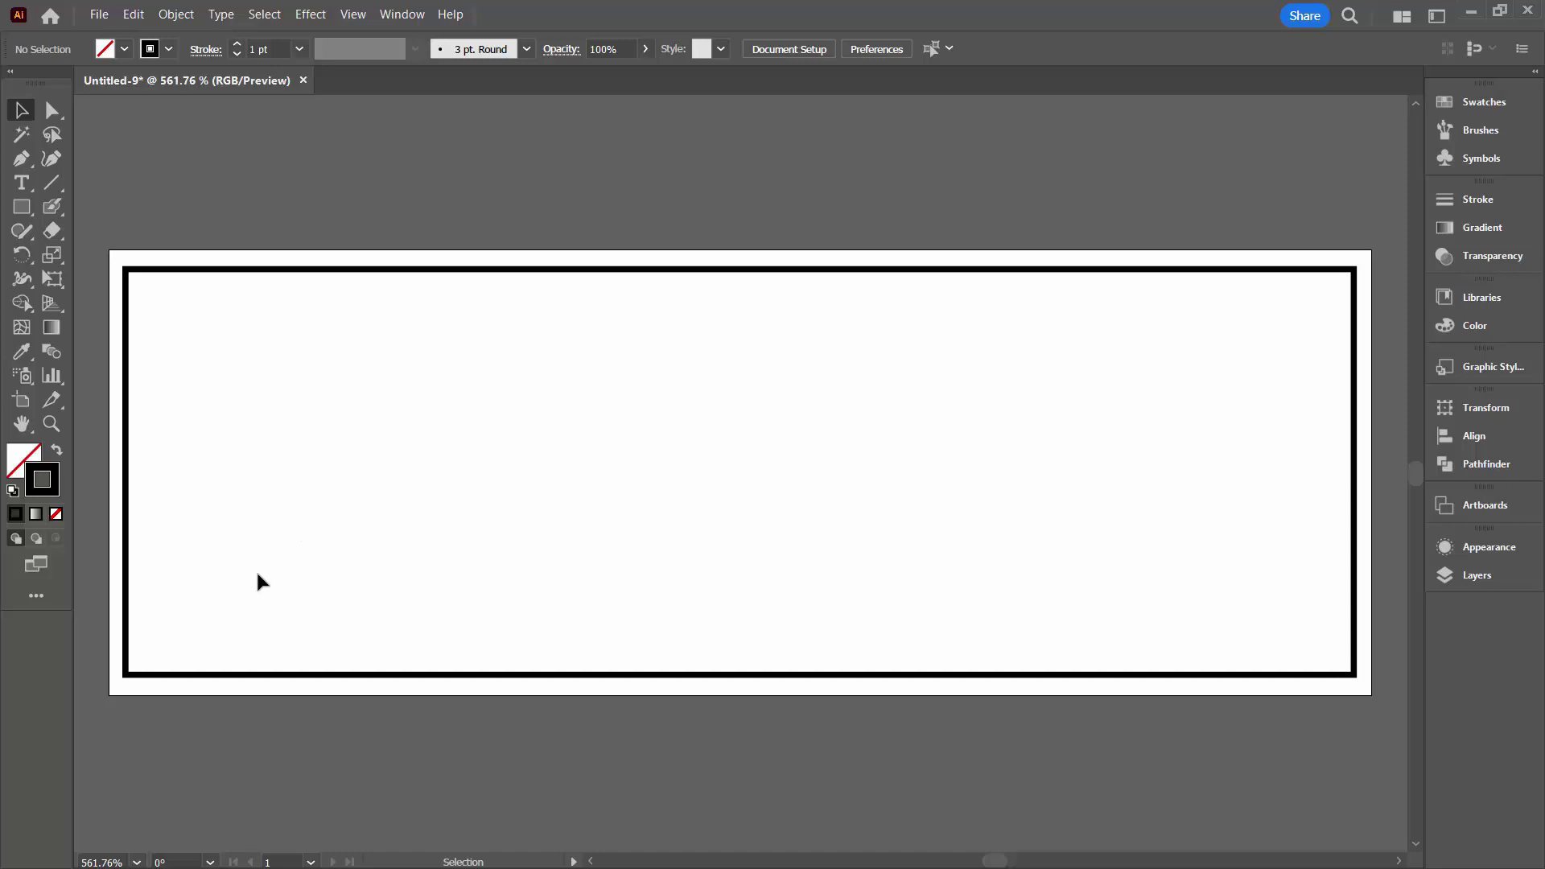
Change the stroke color to light blue for the next outline.
double_click(56, 473)
drag(747, 320, 658, 326)
click(978, 315)
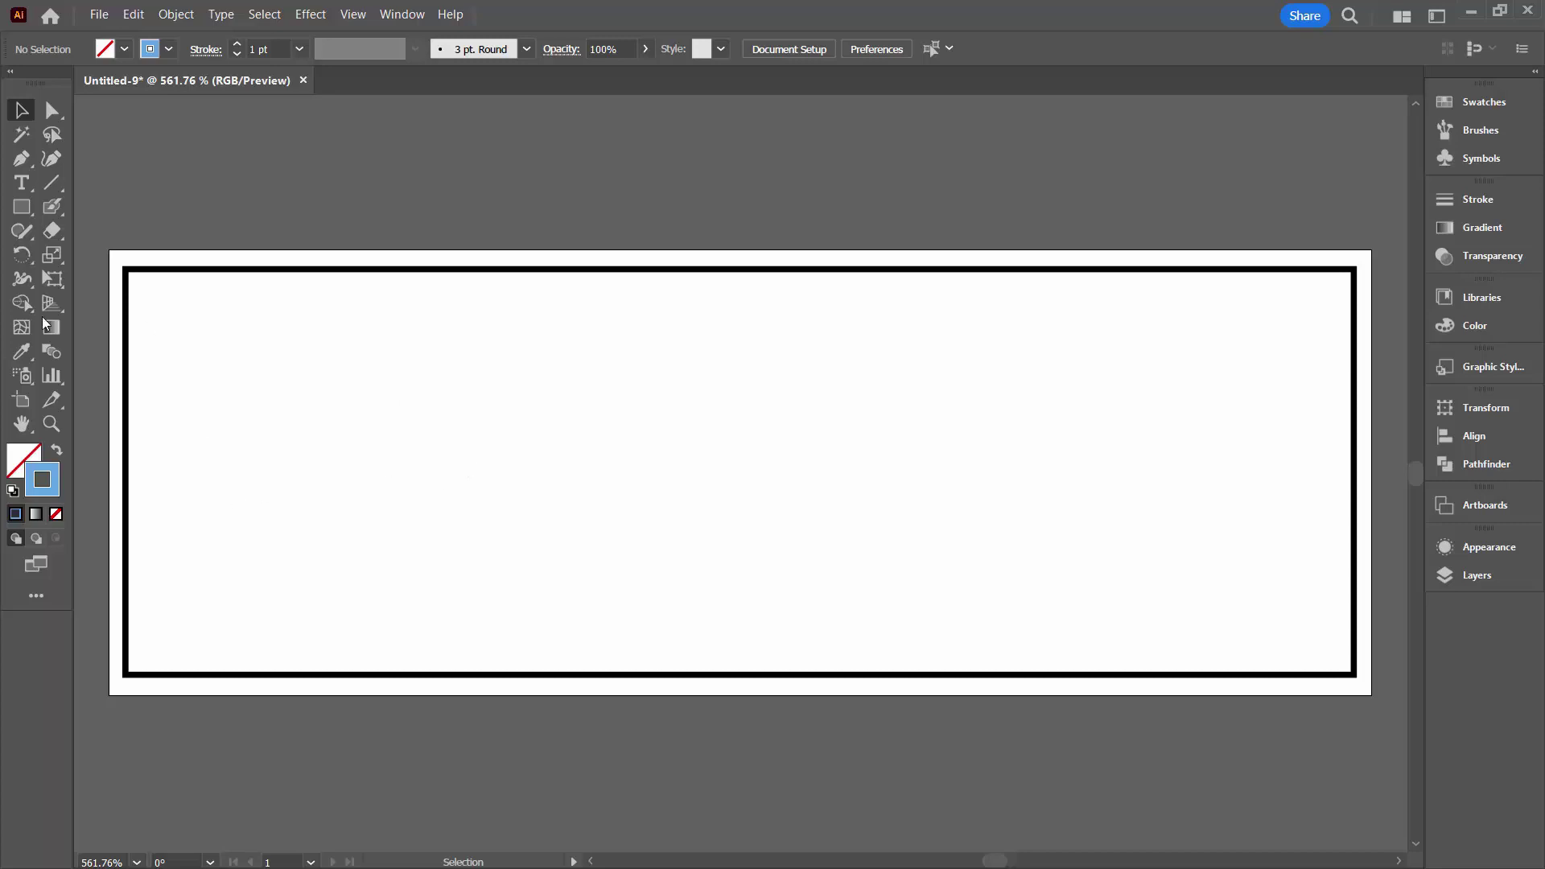
Create a blue-outlined rectangle 2.75 in wide and 0.75 in high for the safe area.
click(19, 207)
click(684, 476)
click(741, 430)
drag(741, 429, 656, 408)
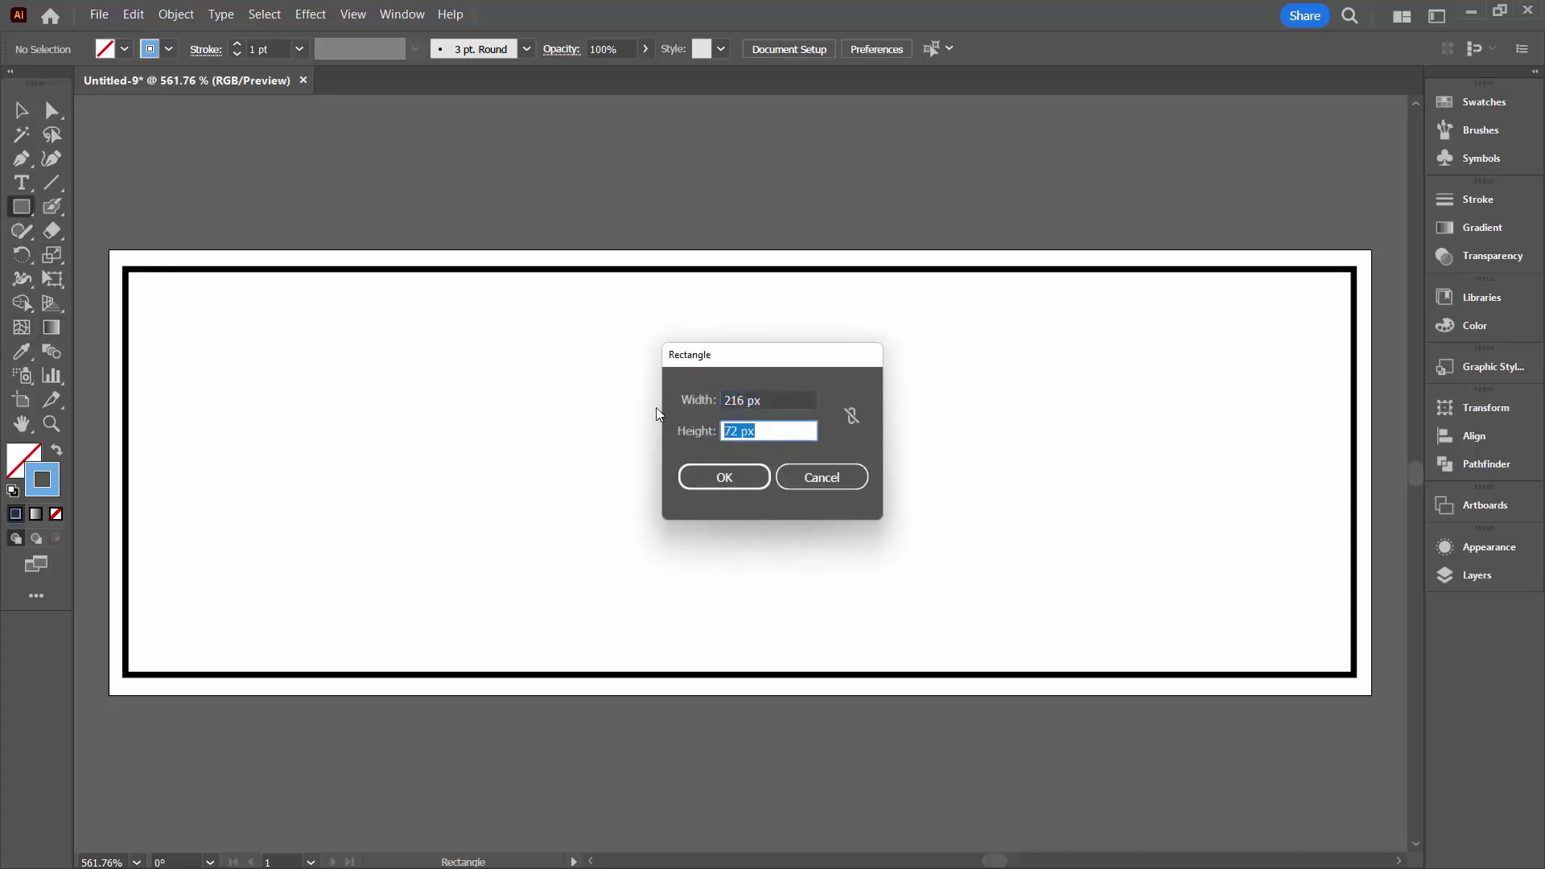
text(.75 in)
click(801, 394)
text(2.75)
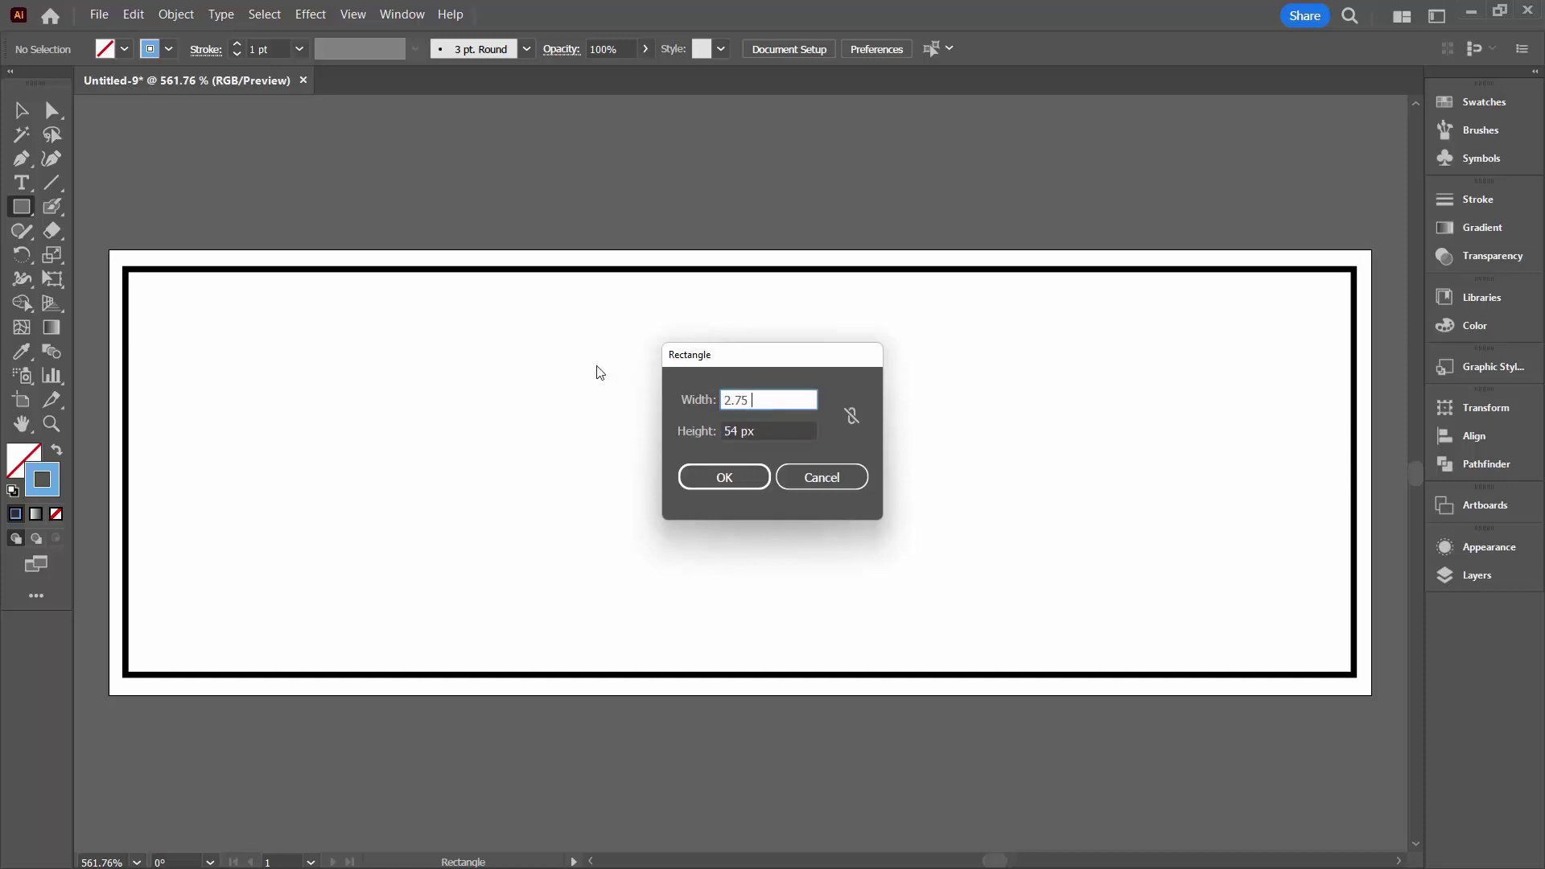
text( in)
click(723, 480)
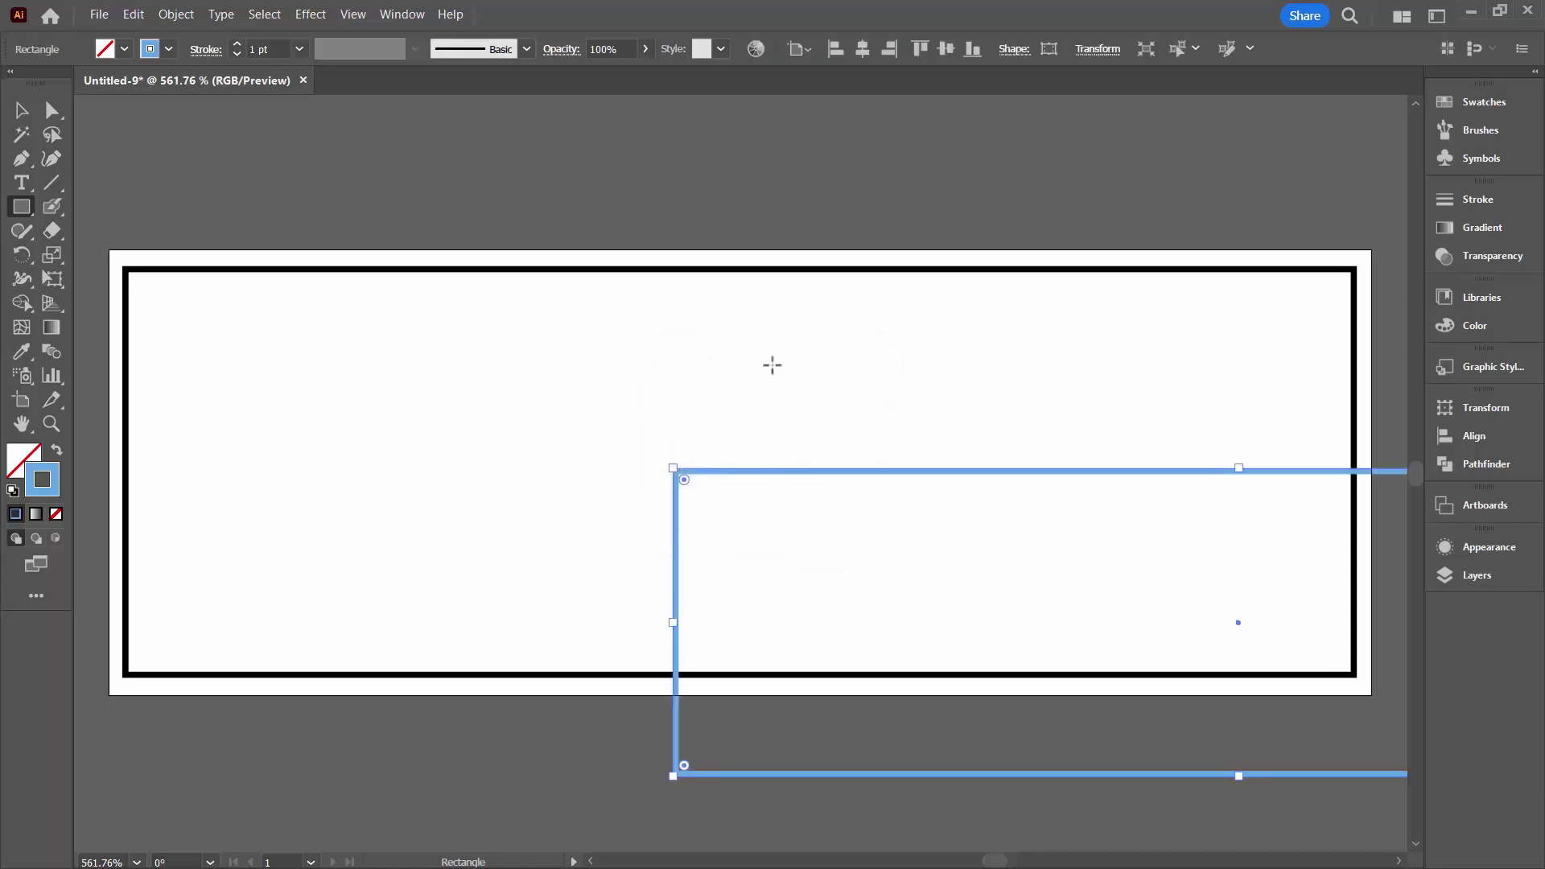
Center the blue rectangle horizontally and vertically on the artboard and deselect it.
click(866, 51)
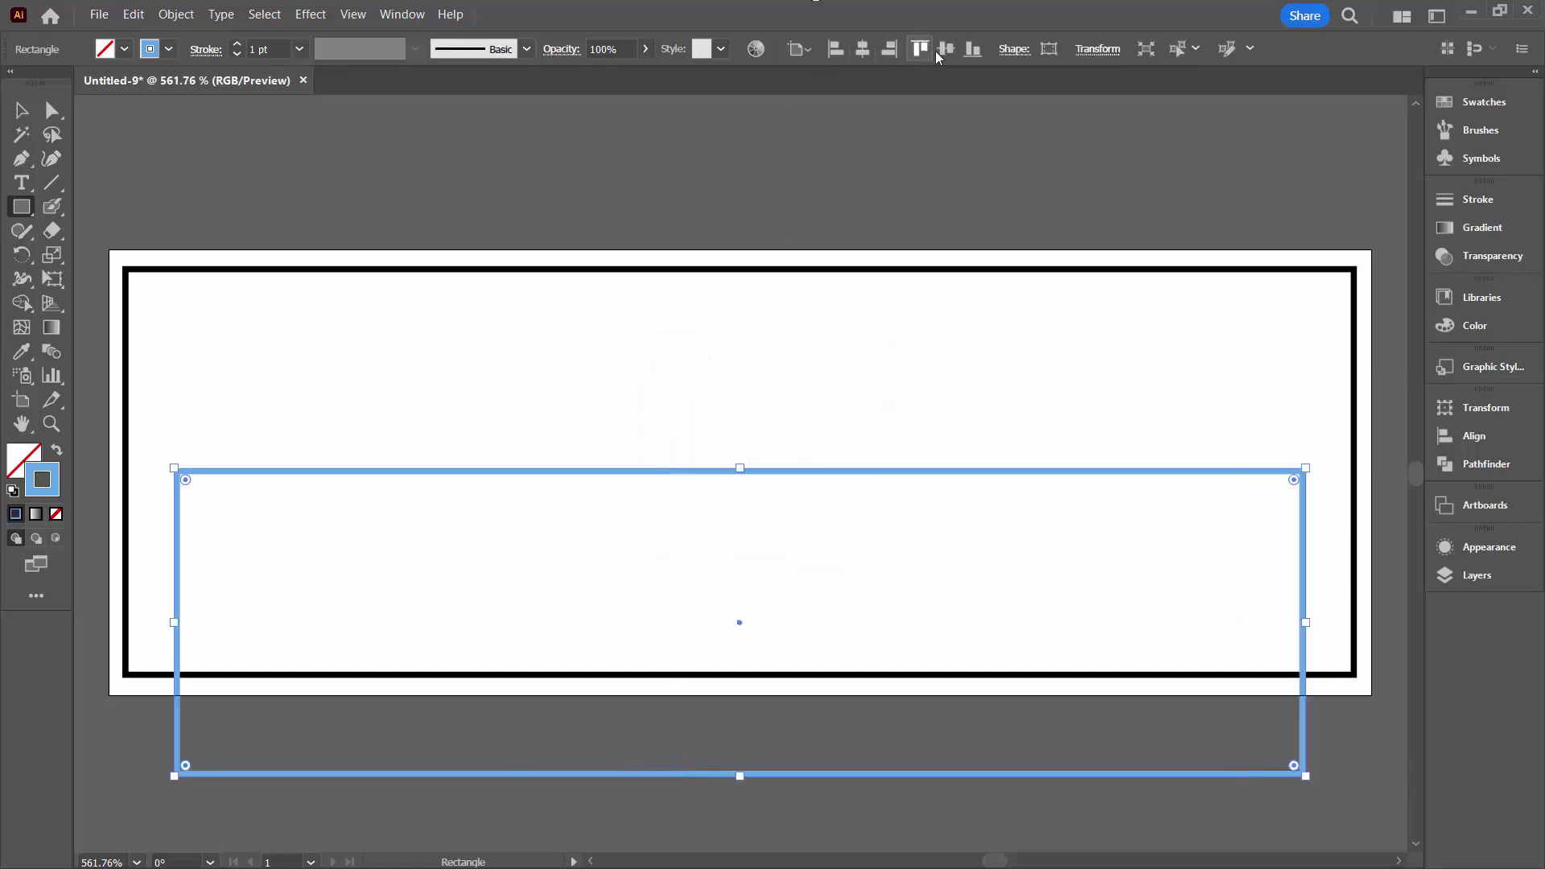
click(940, 50)
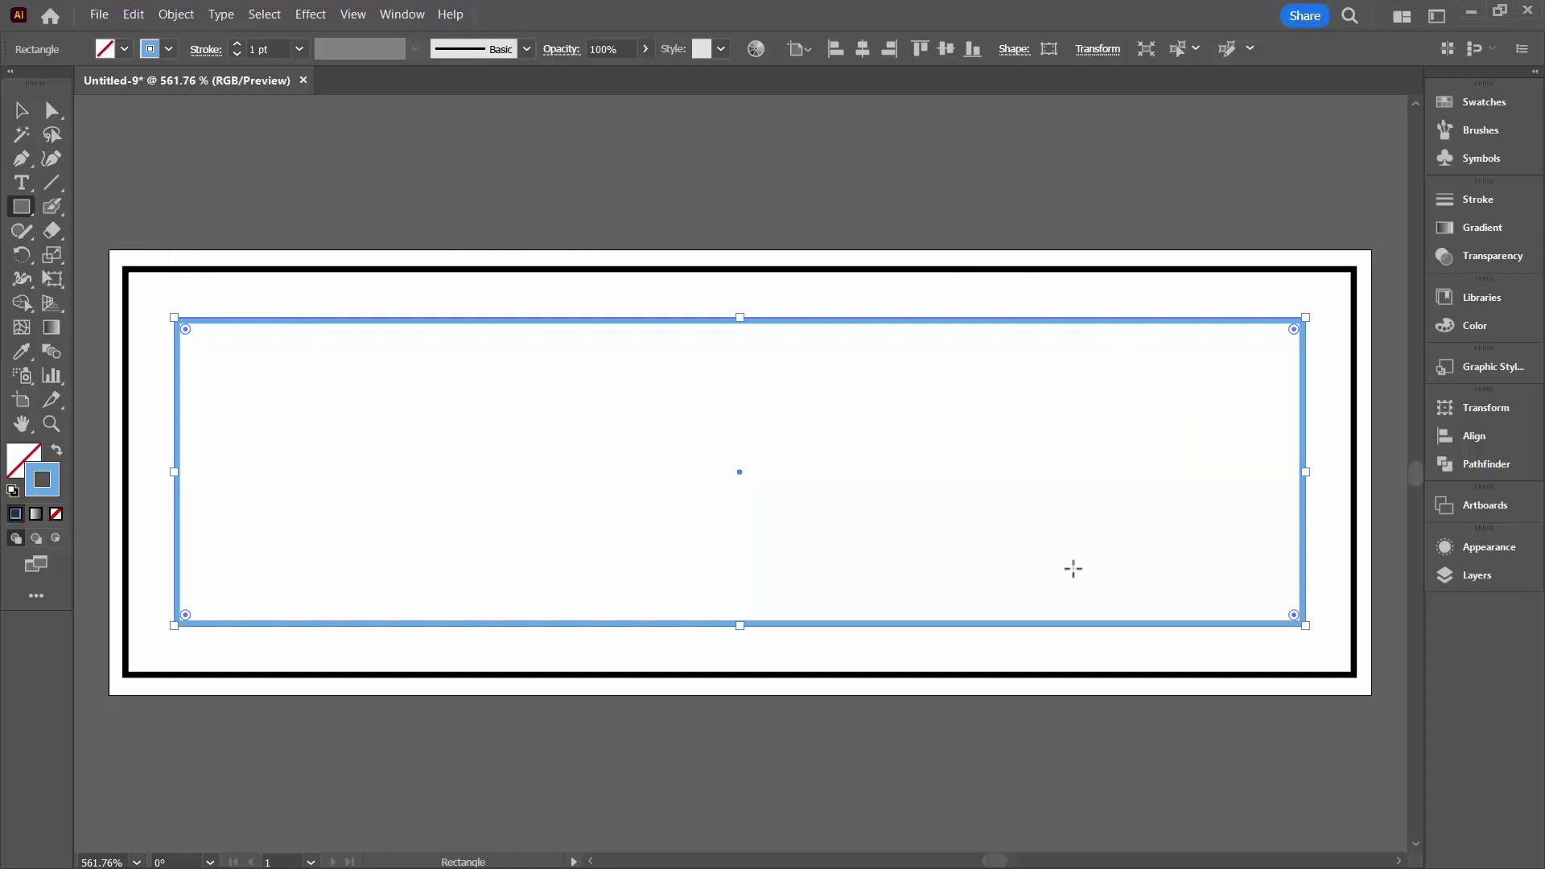
click(21, 110)
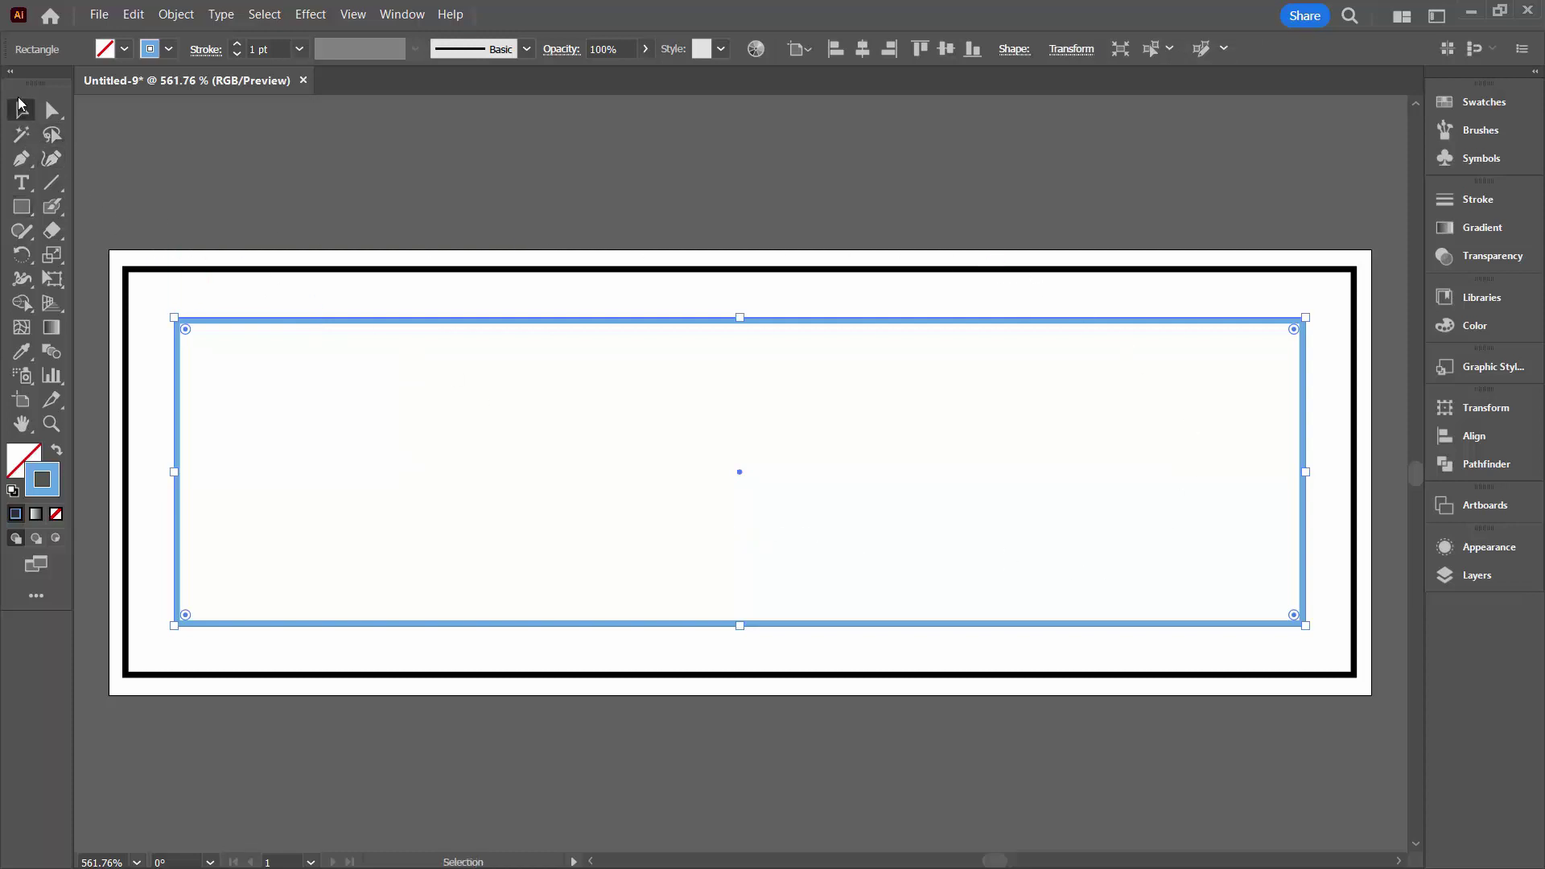
click(1058, 211)
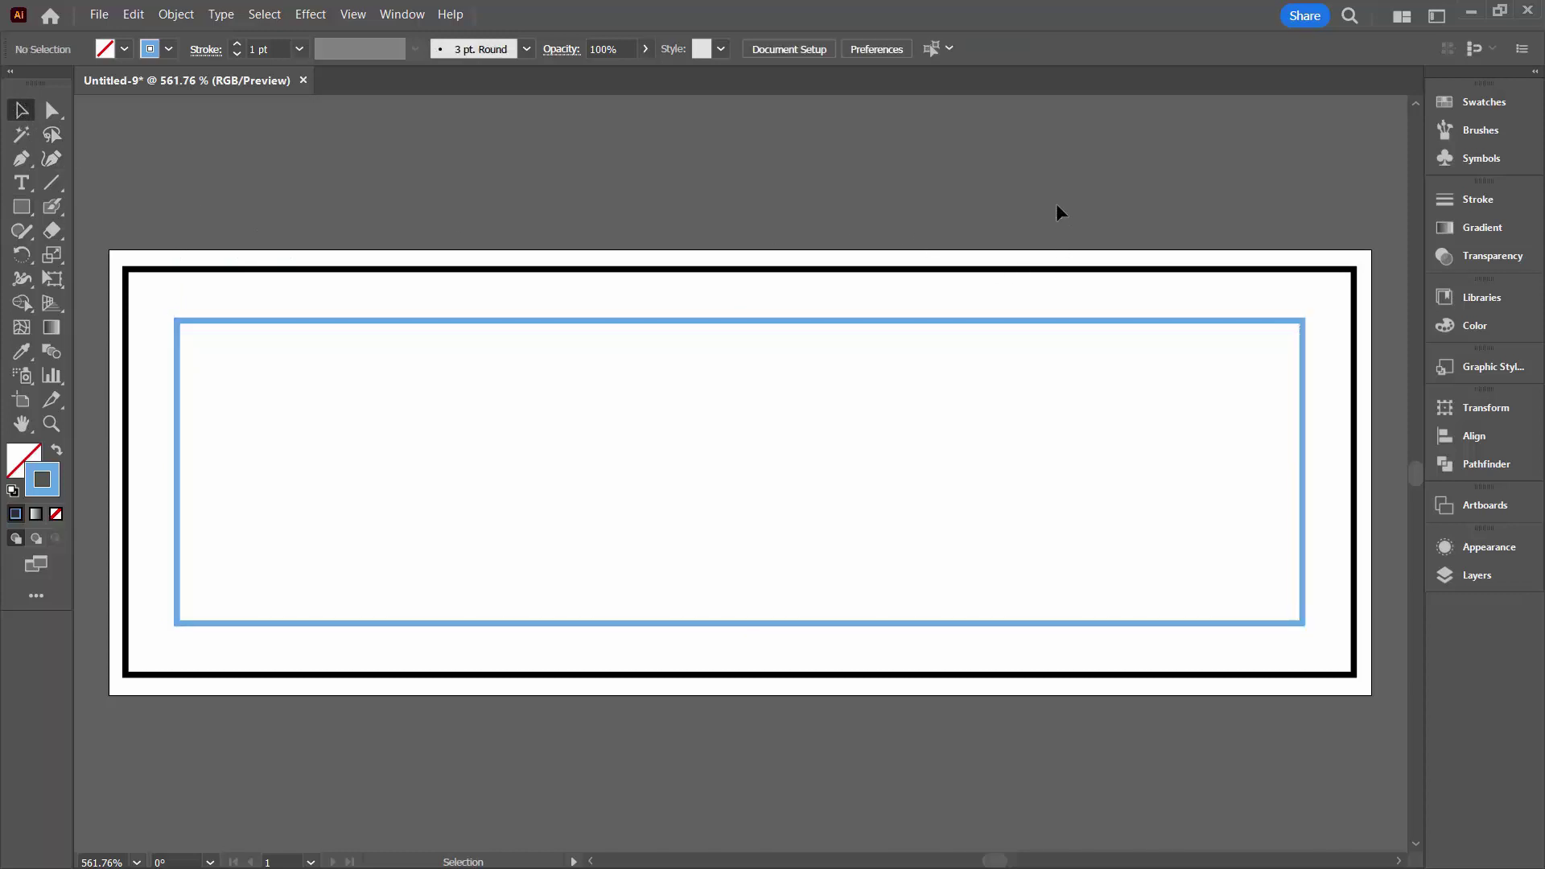
Expand the artwork layer to list the black and blue outline rectangles as separate objects.
click(1460, 576)
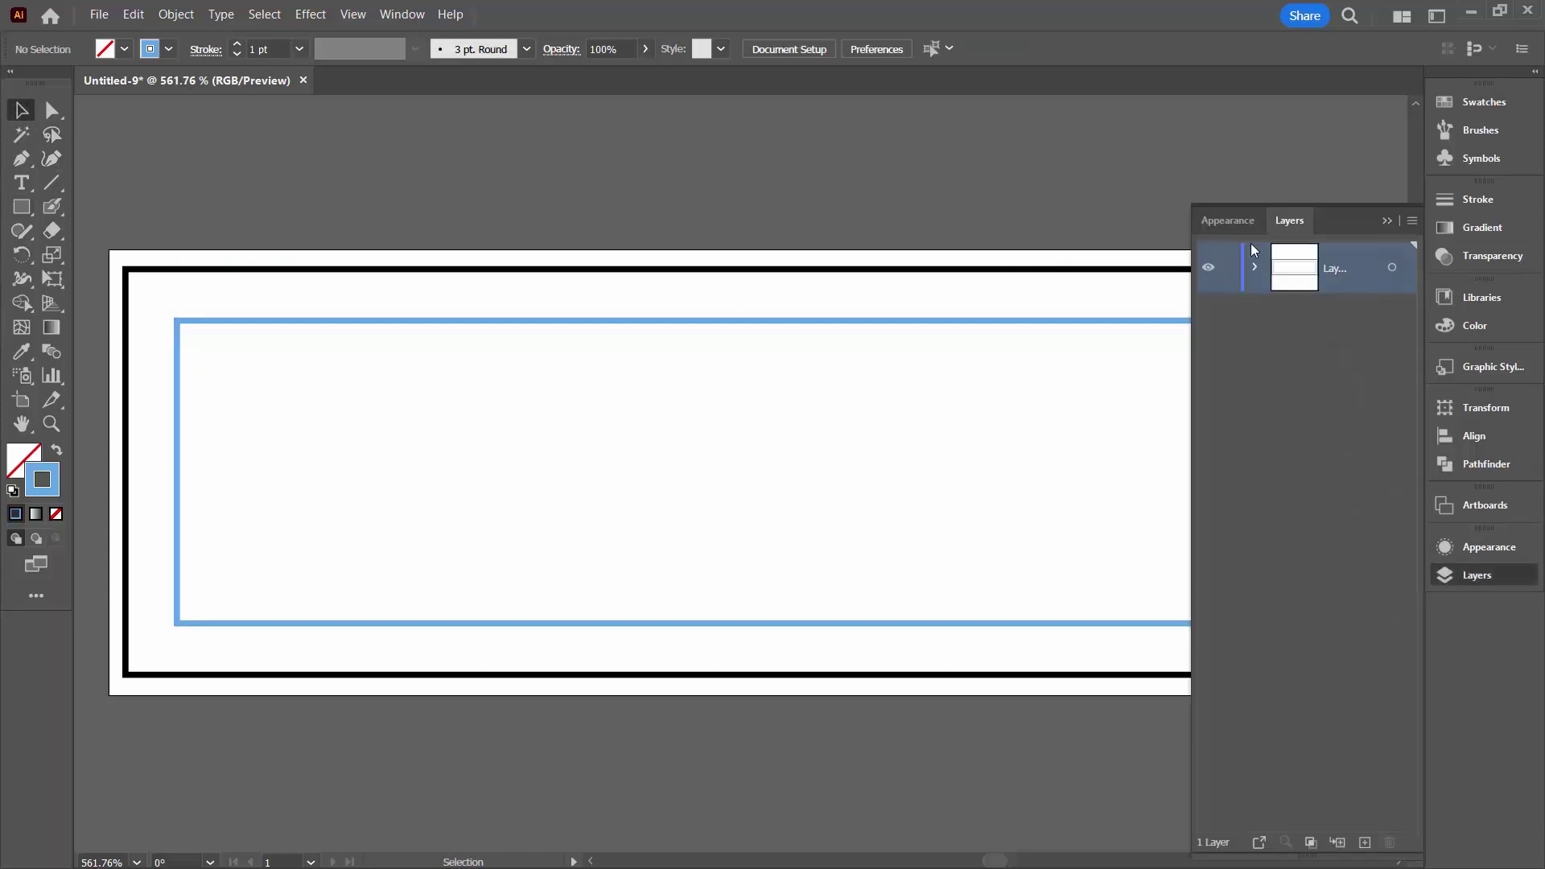
click(1253, 268)
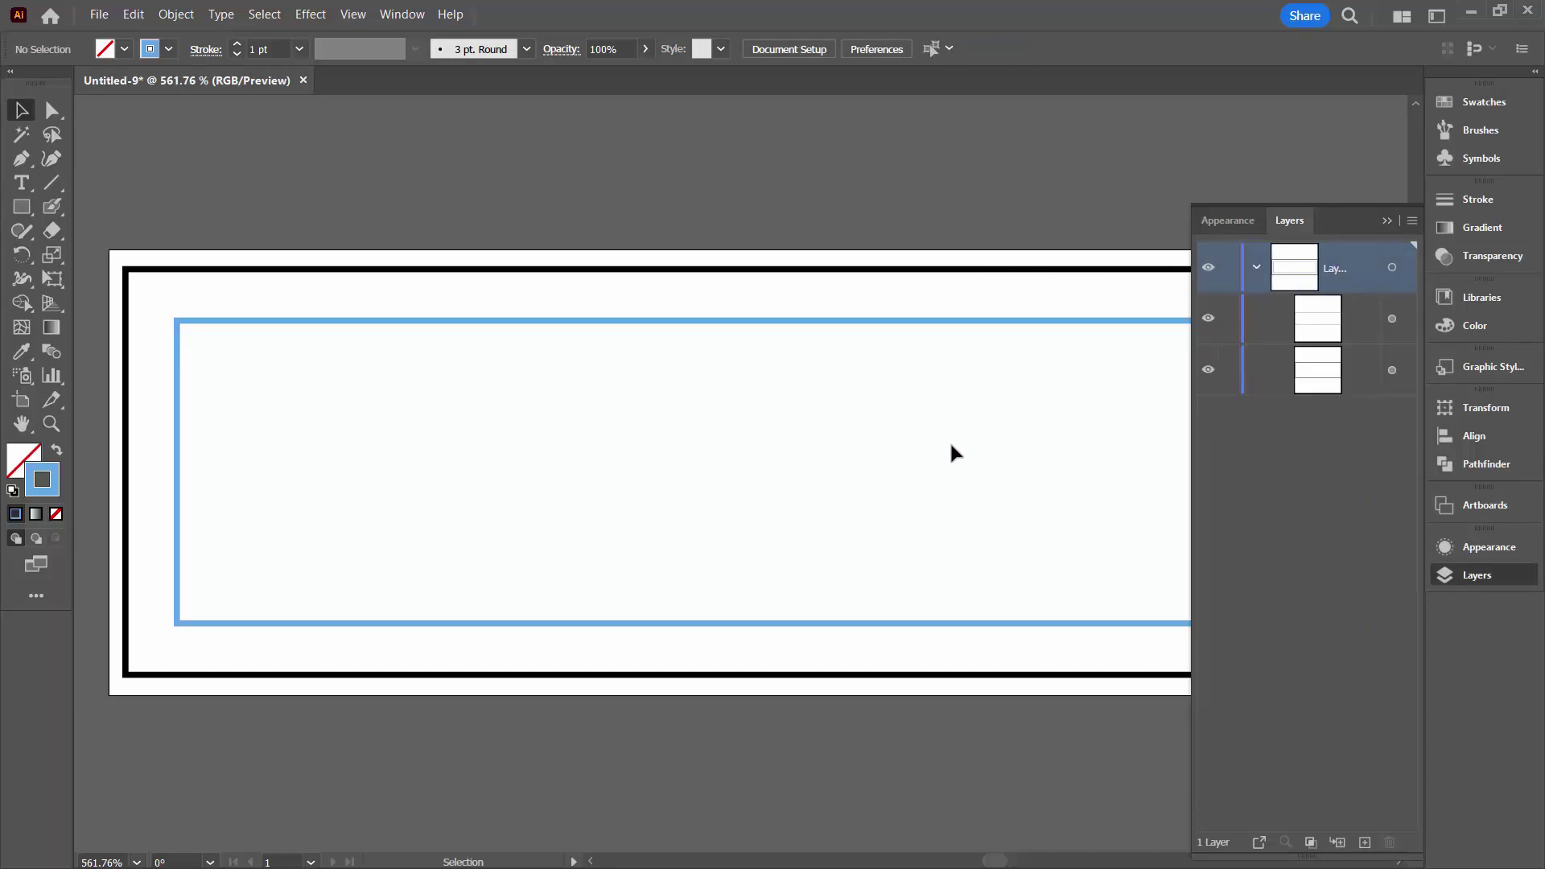
click(51, 424)
alt+click(537, 444)
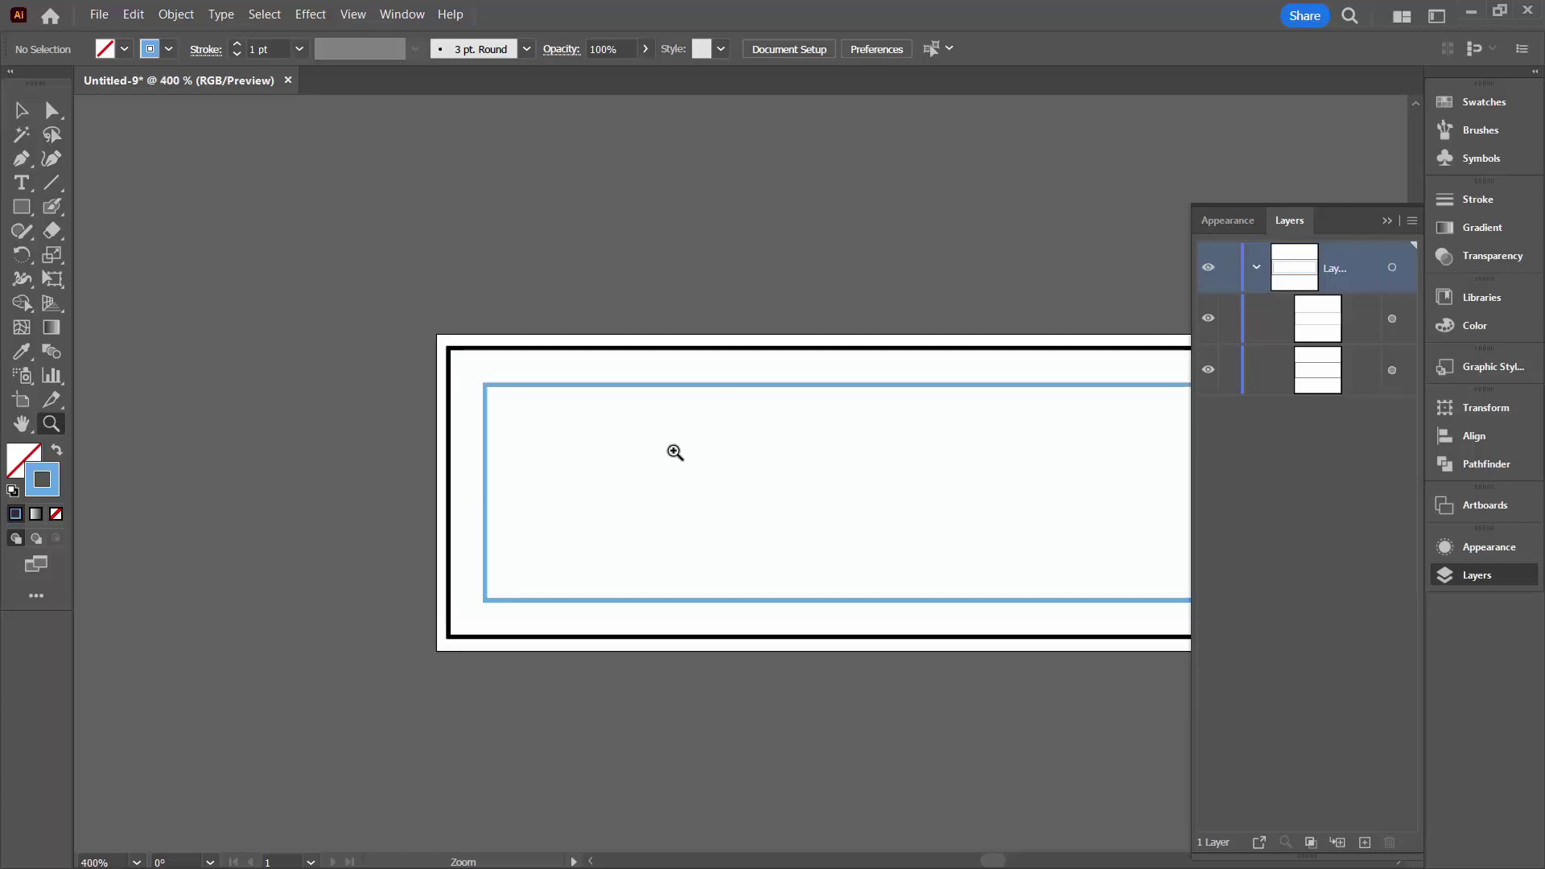
drag(792, 489, 503, 472)
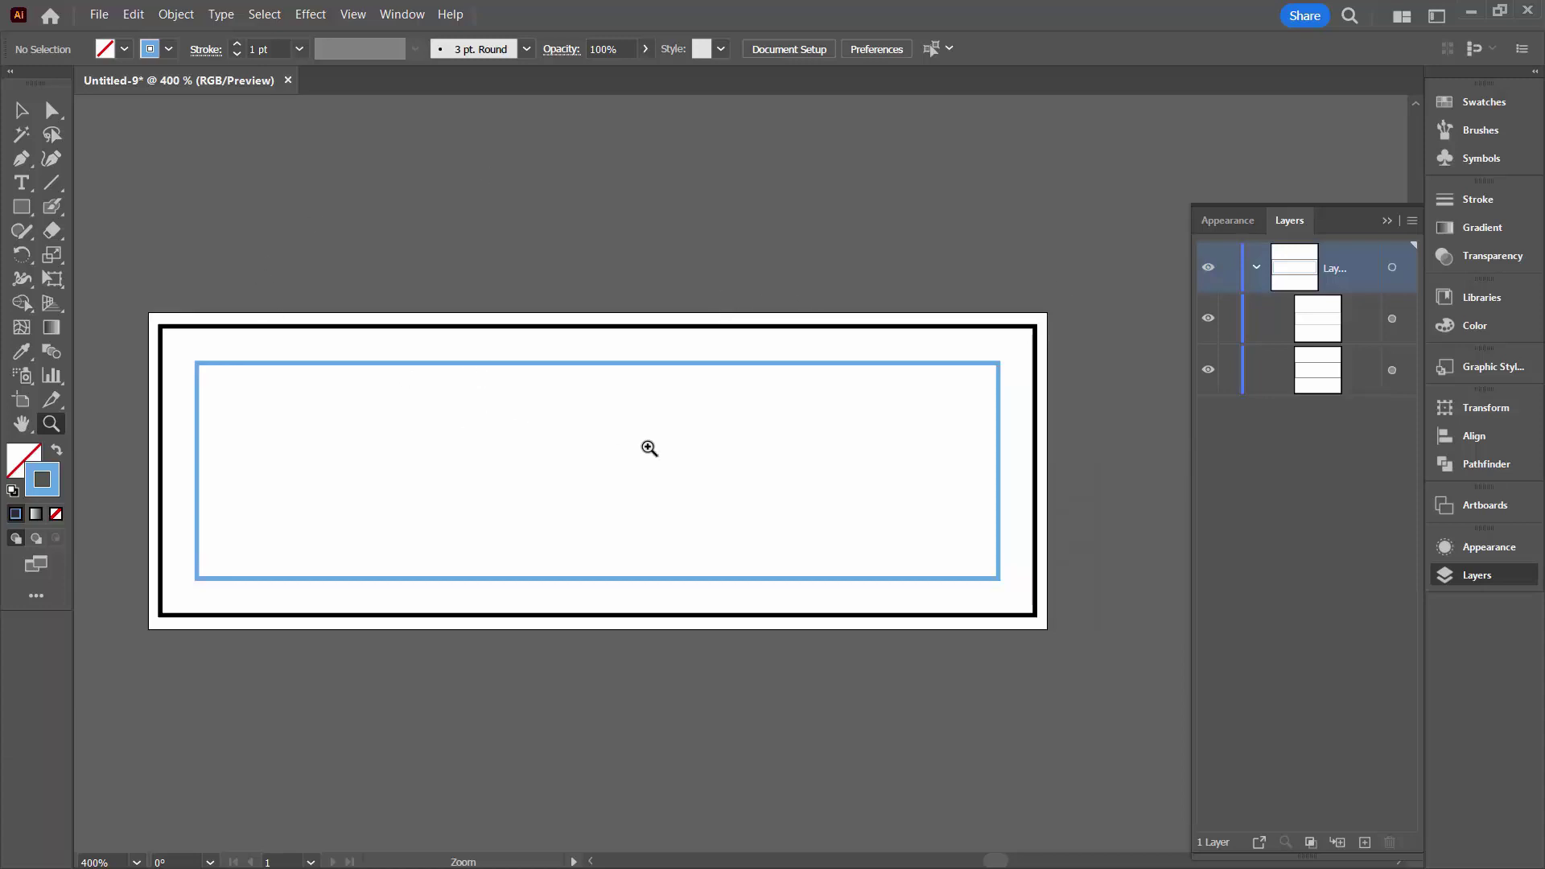
Search Adobe Stock for "strawberries" and add the red strawberries background photo to the JUNK library.
click(1480, 298)
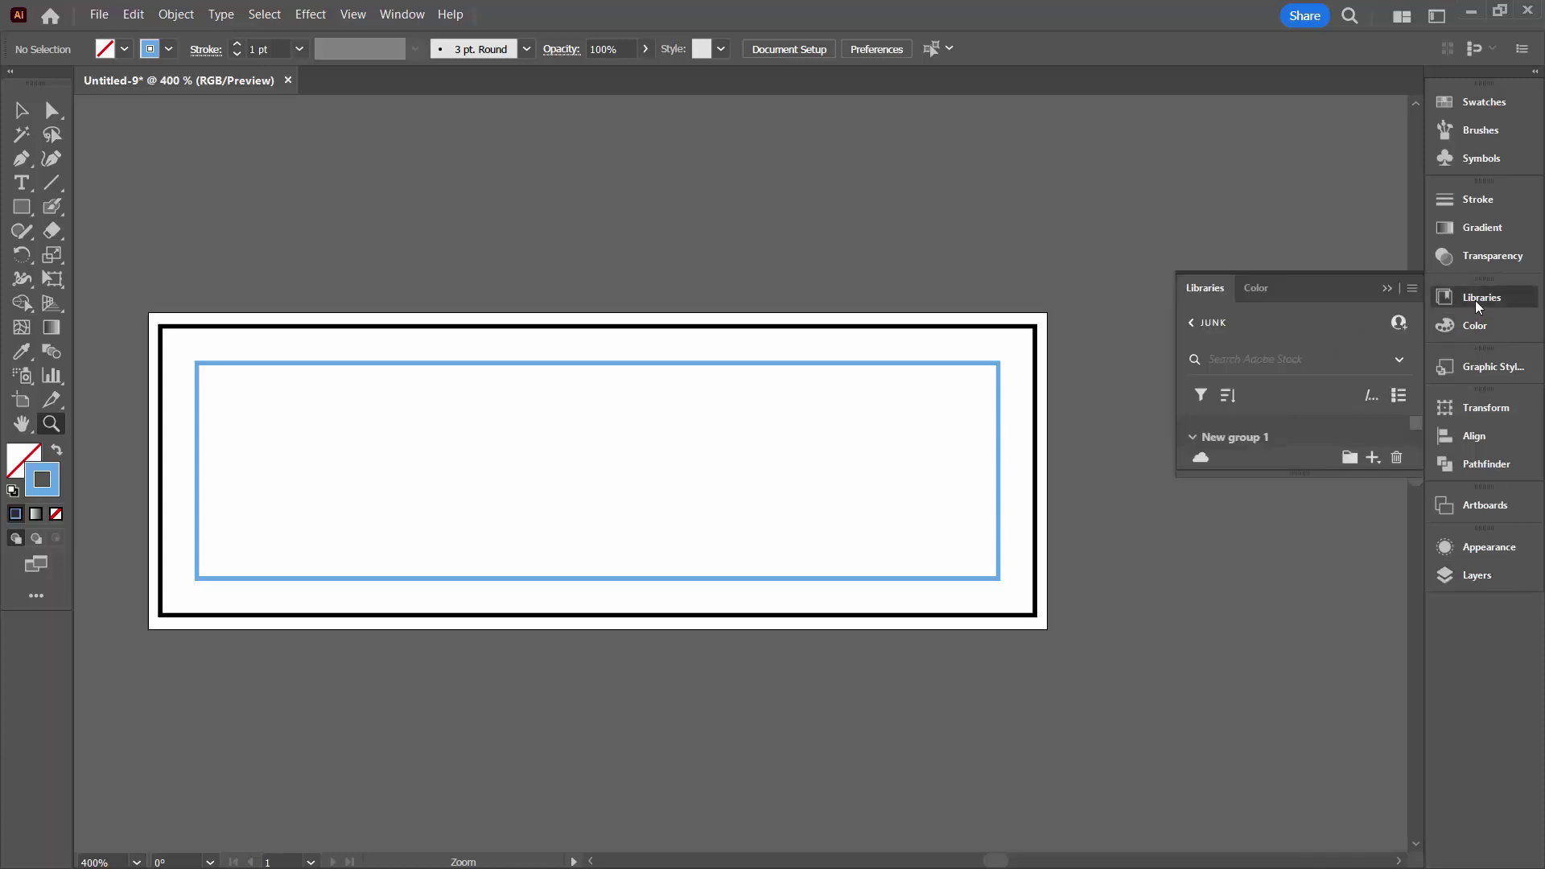
click(1245, 360)
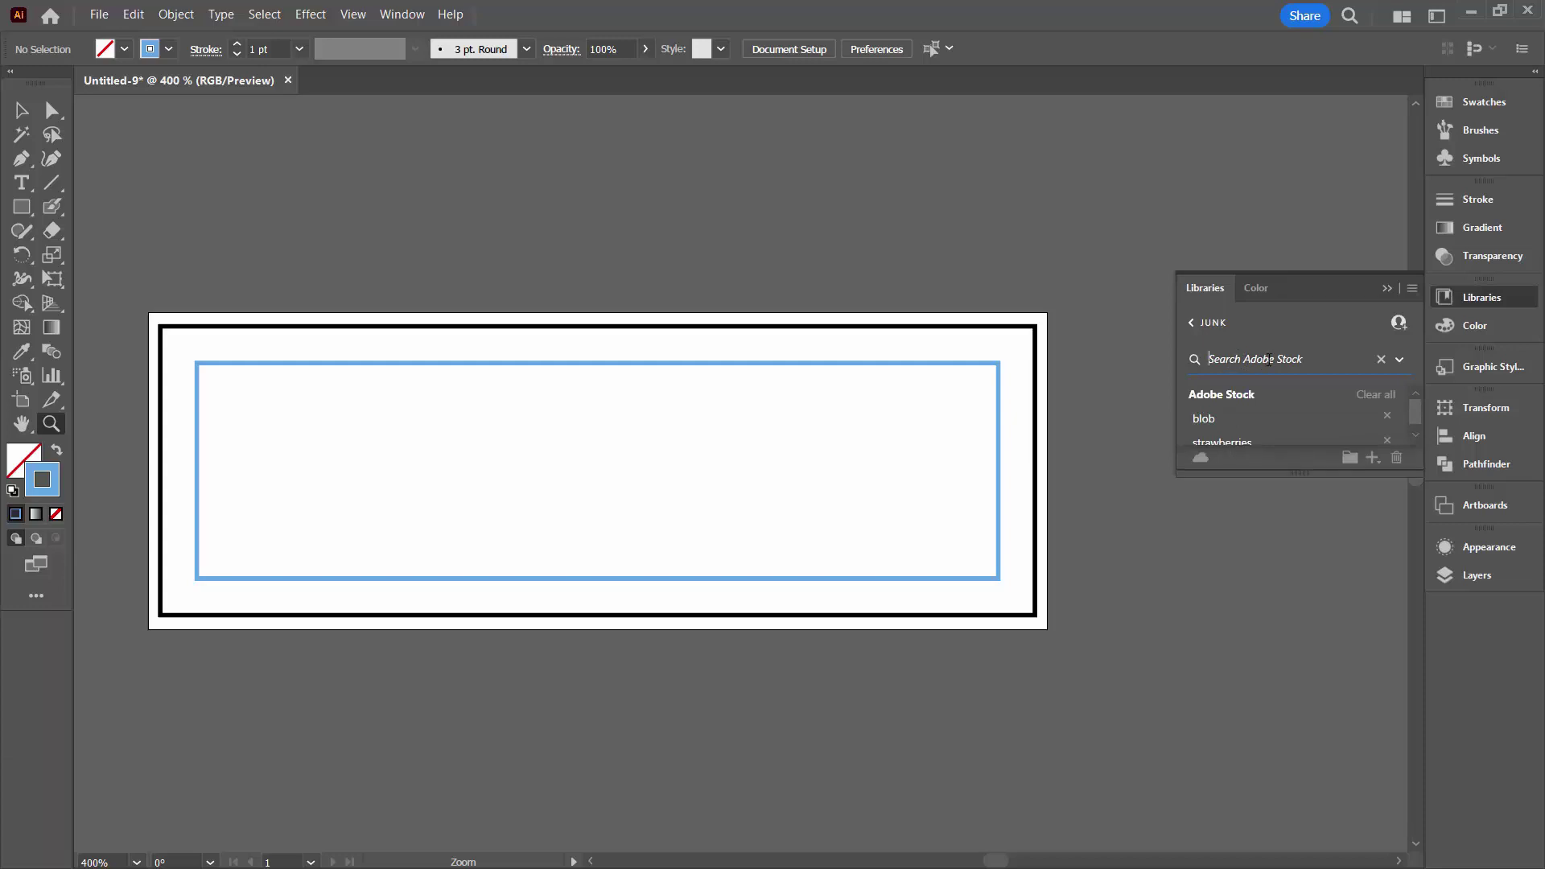
text(strawb)
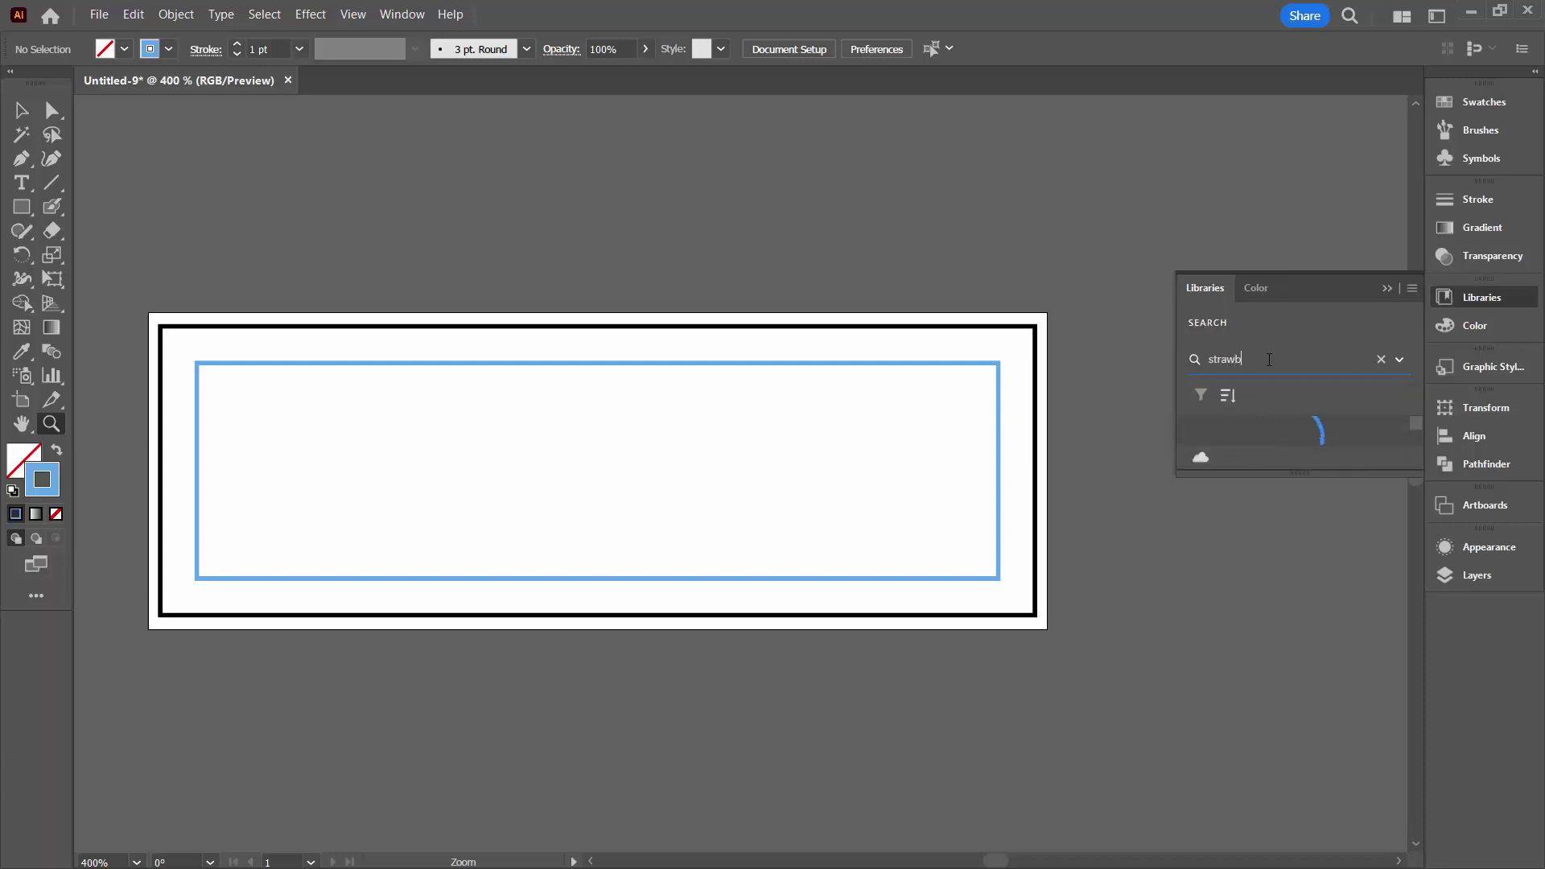
text(erries)
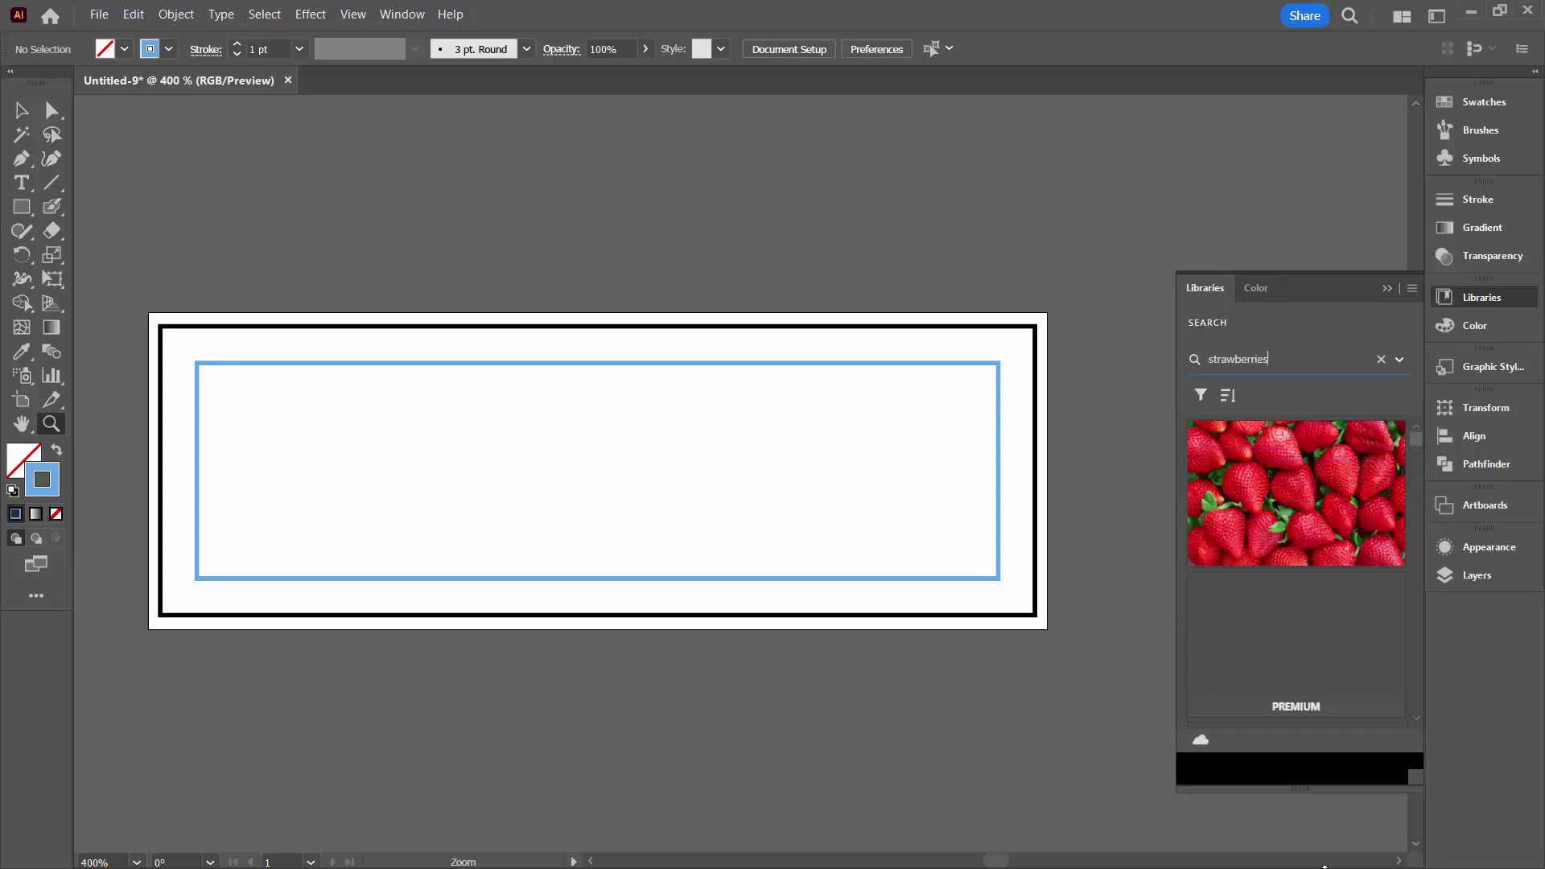
mouse_move(1298, 470)
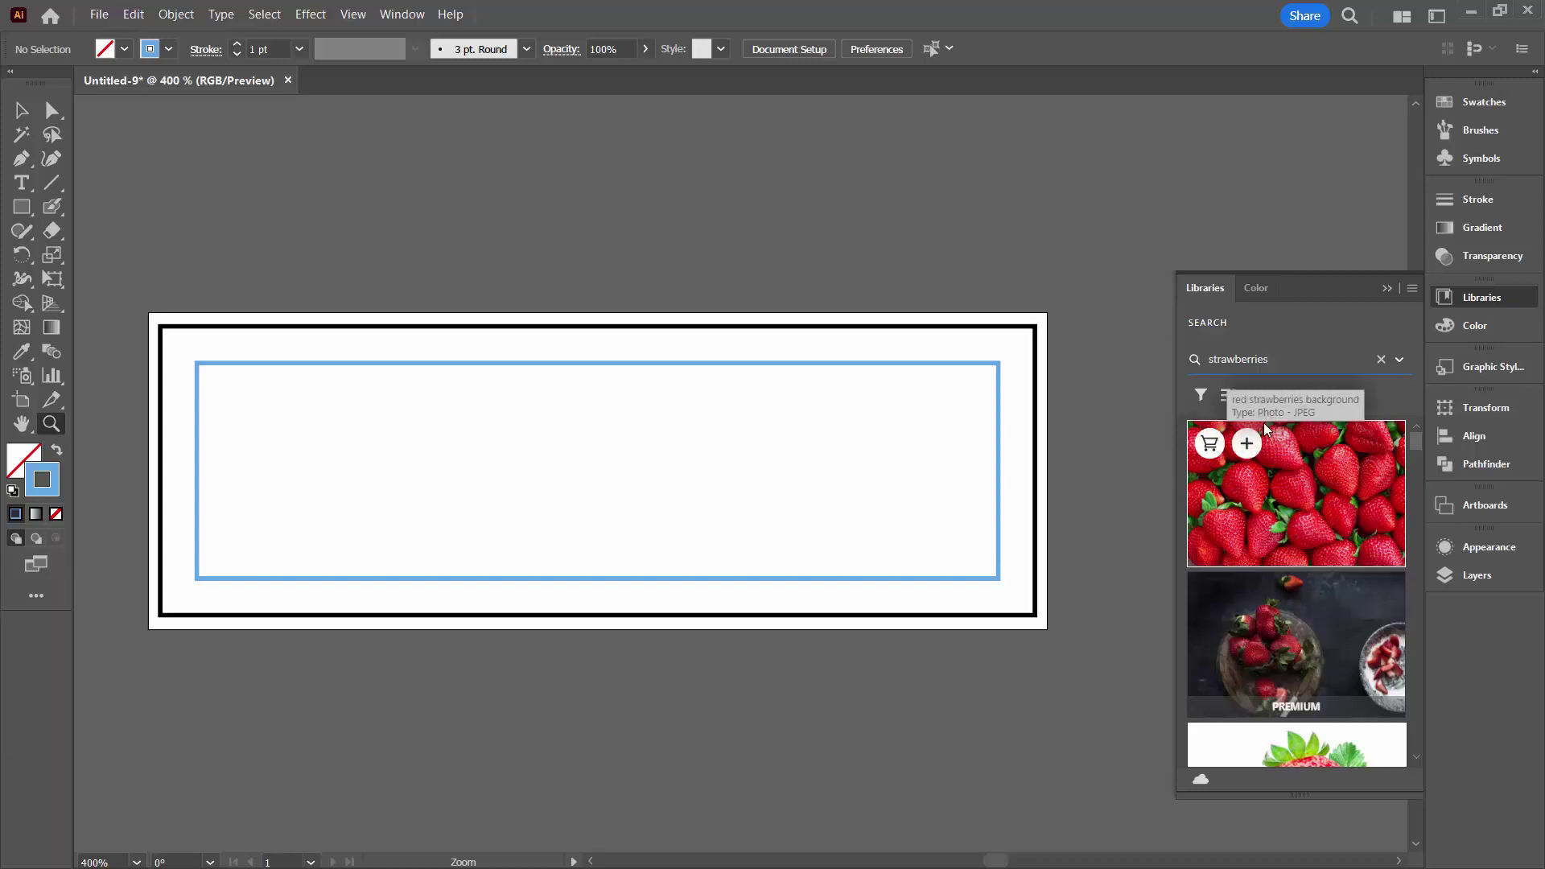
click(1248, 444)
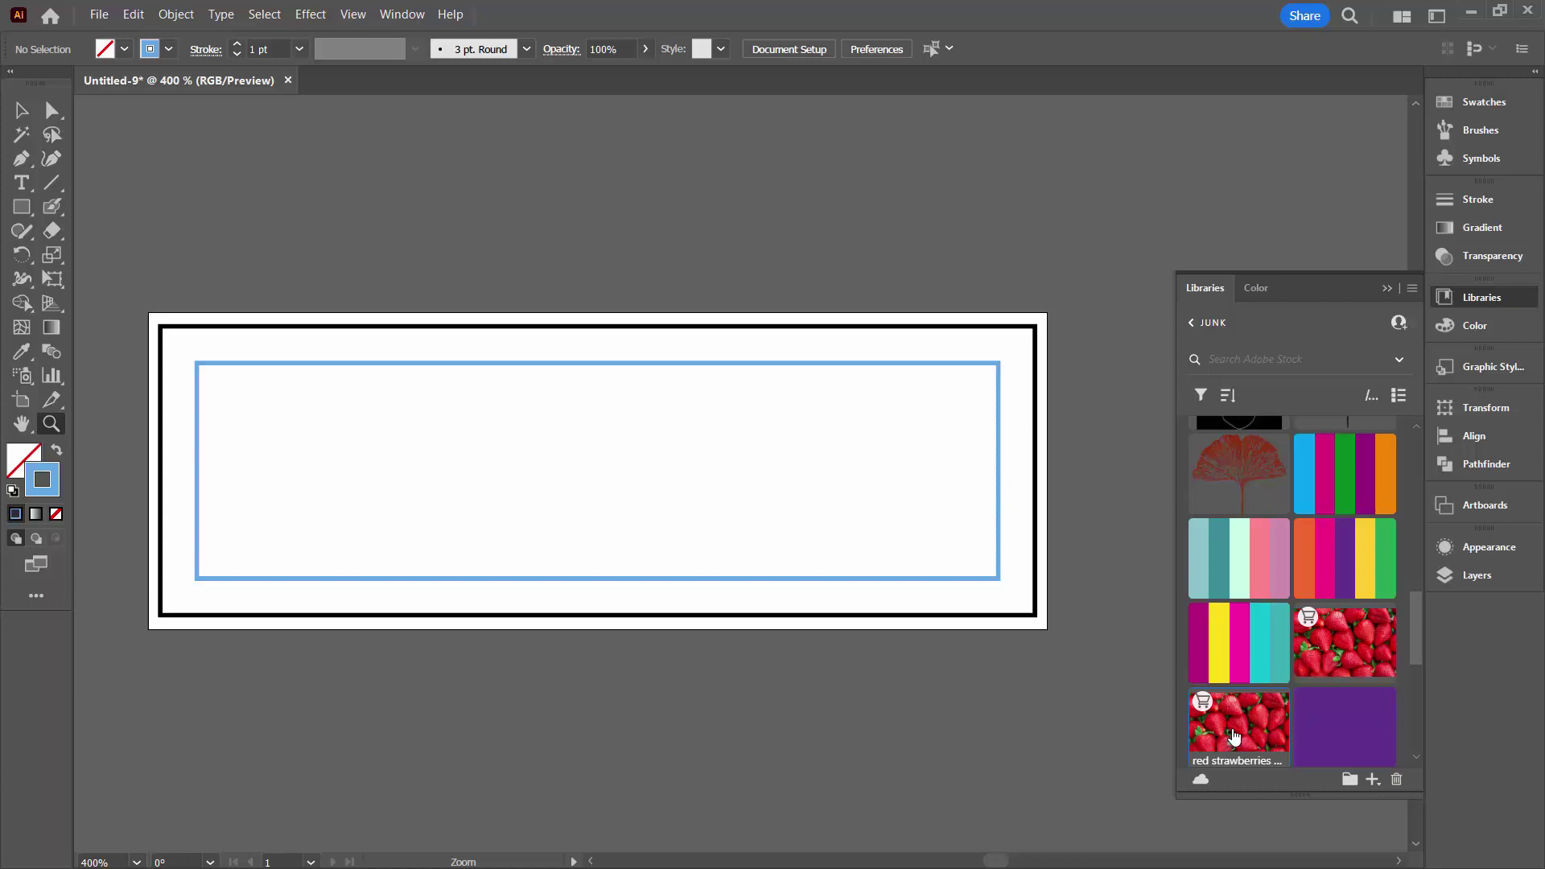
Place the red strawberries background photo from the library, sized to cover the whole artboard.
drag(1237, 731, 700, 495)
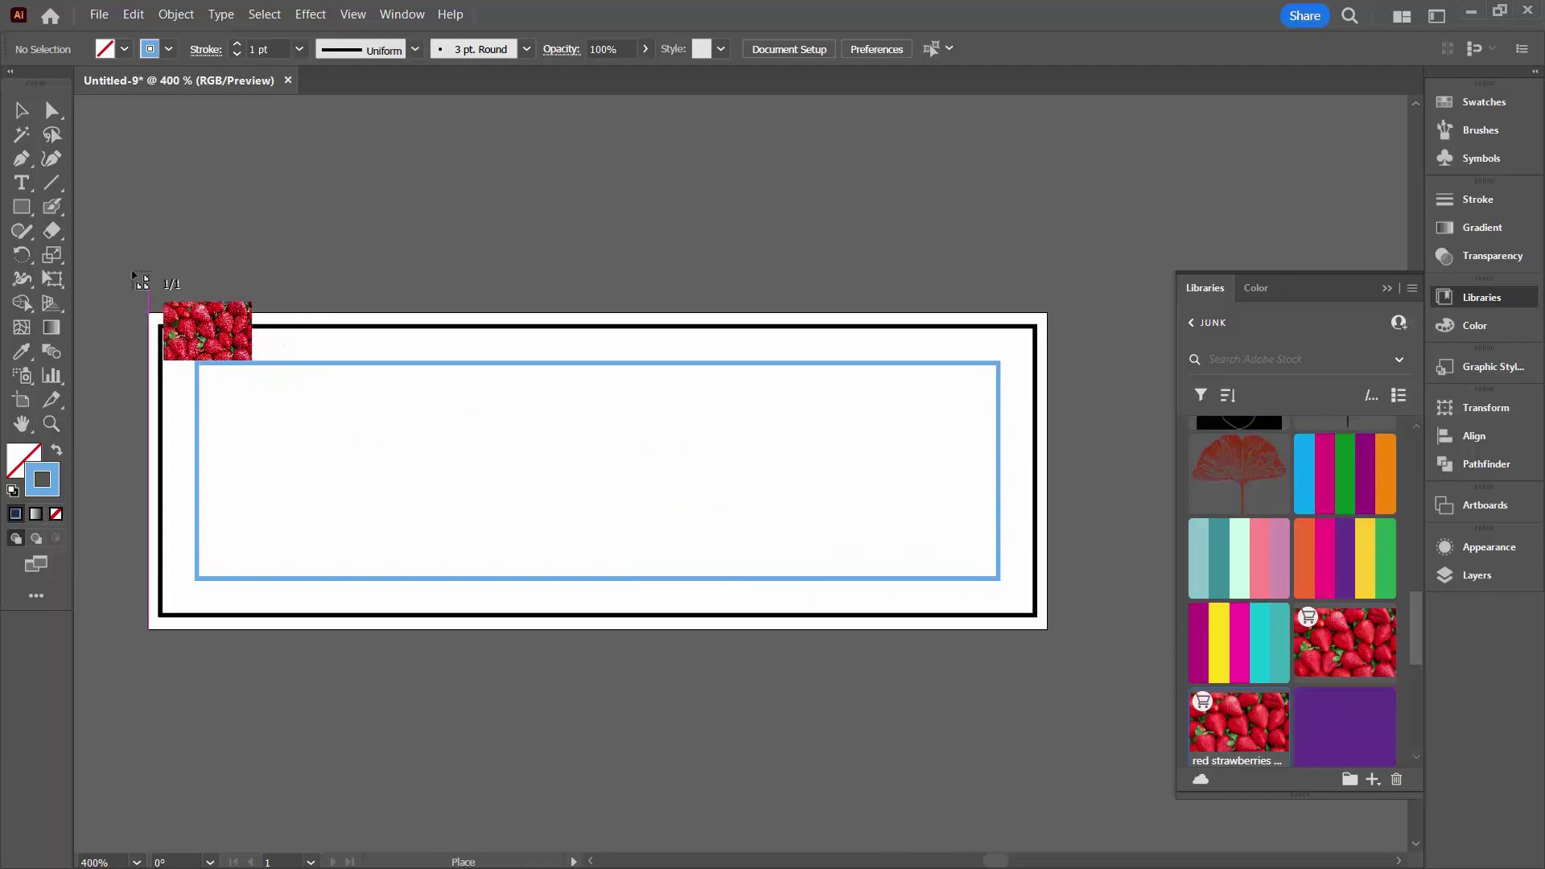
drag(132, 273, 1116, 596)
key(z)
key(ctrl+0)
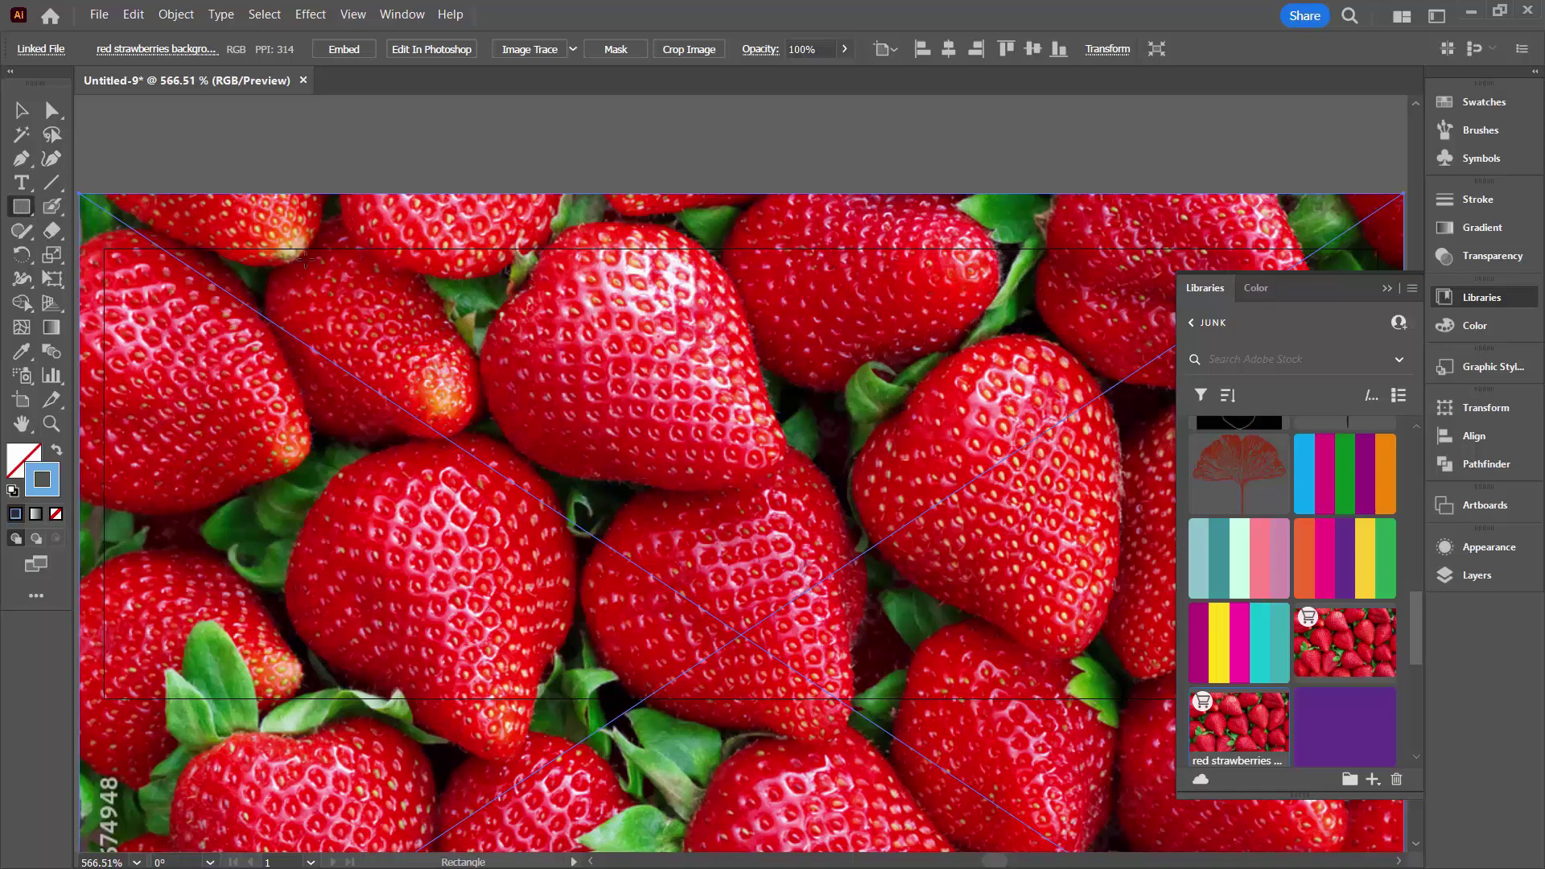
Create a blue-filled, strokeless rectangle 221 x 78 px and align it to the artboard's horizontal center and top edge.
click(58, 451)
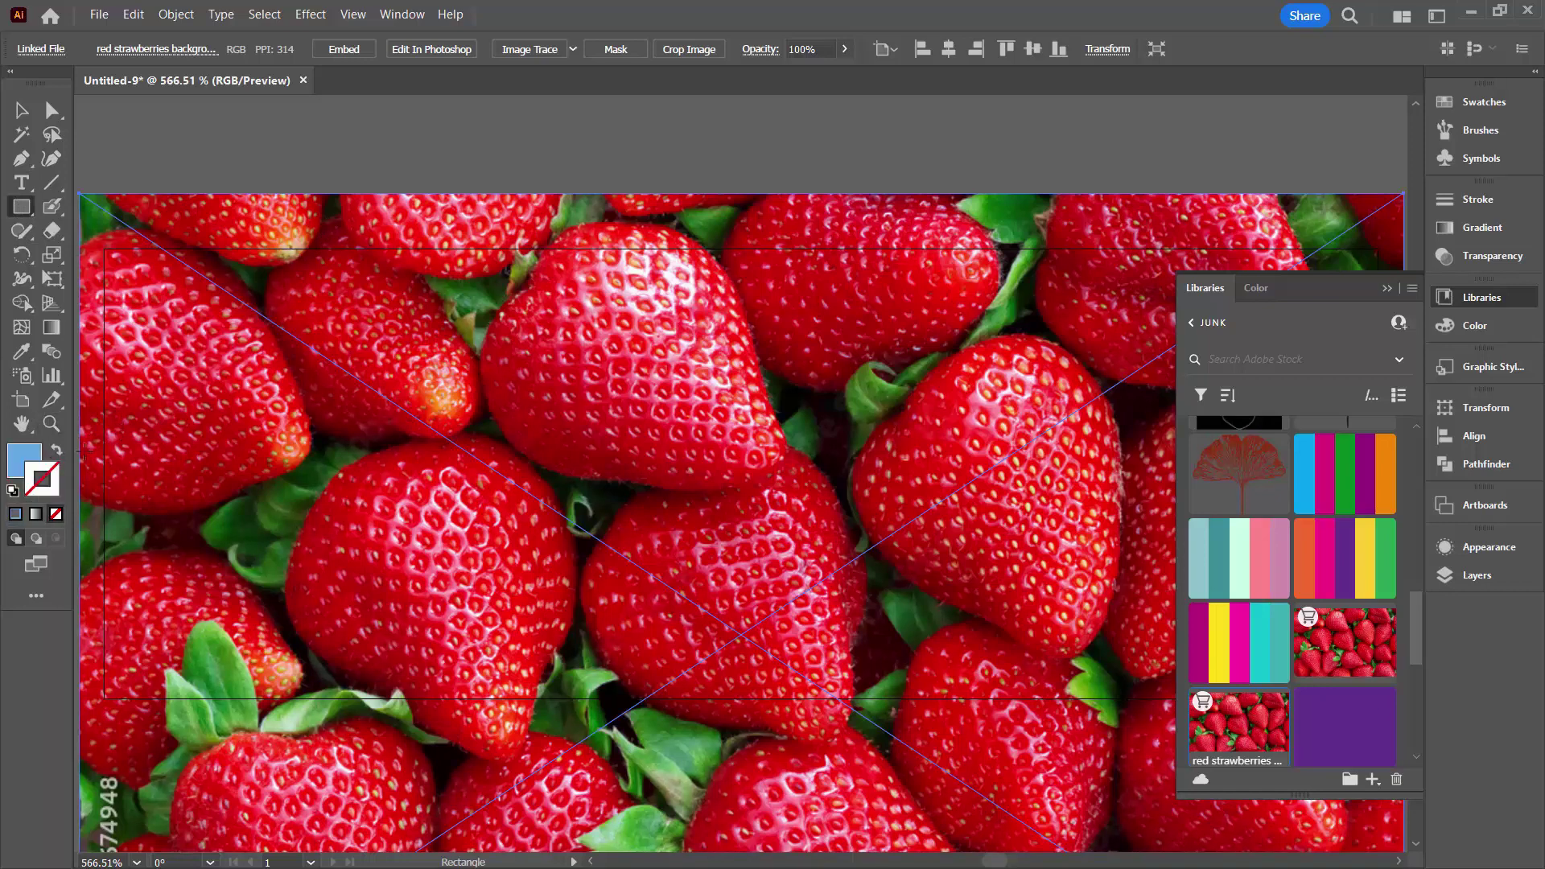
click(408, 315)
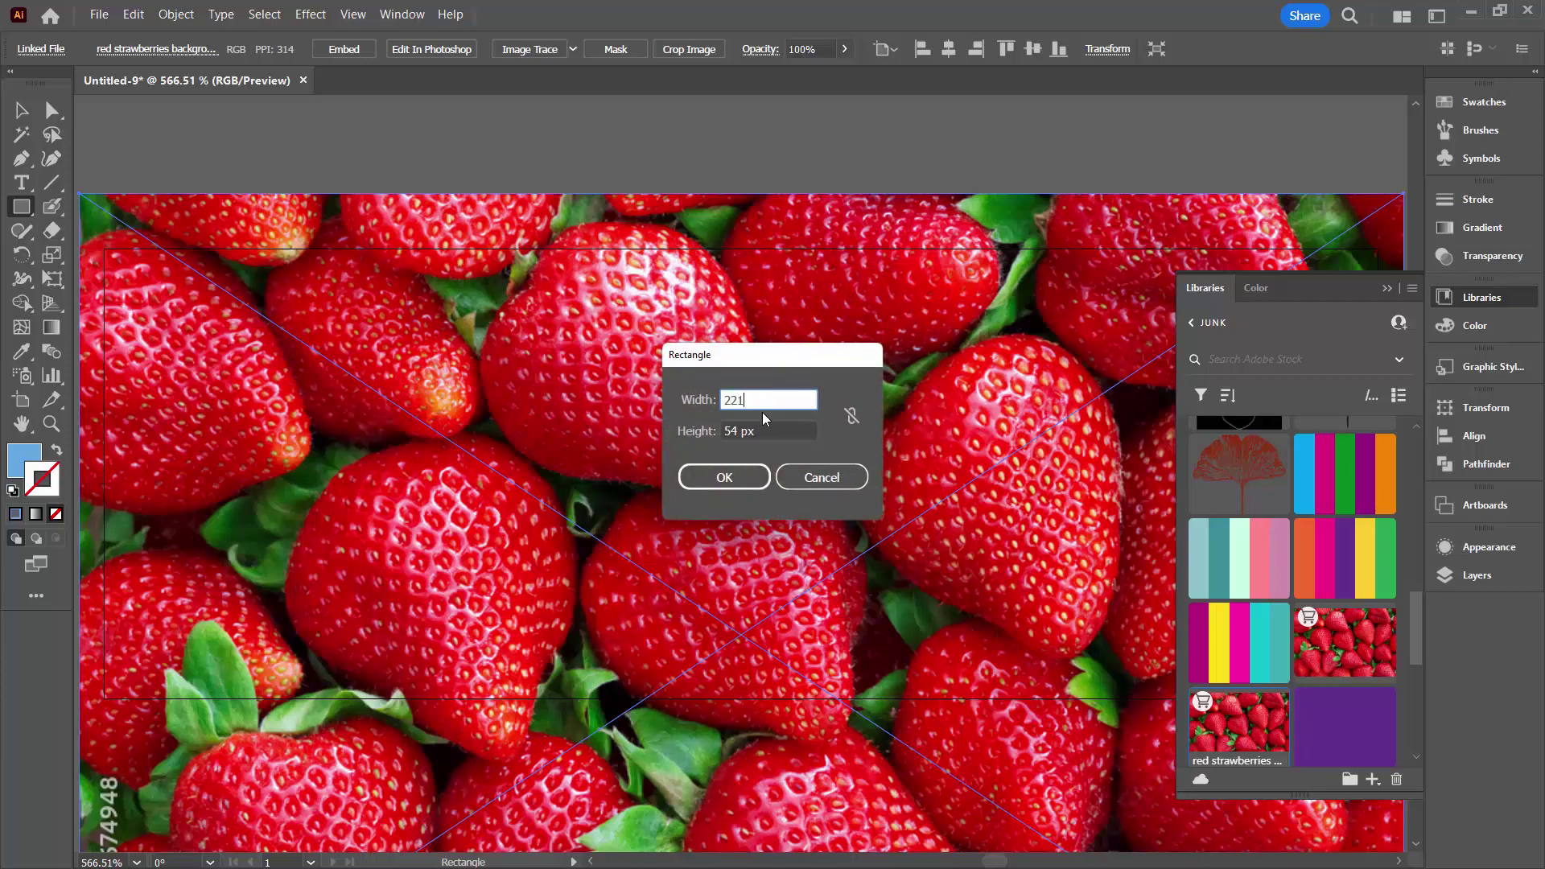
key(Tab)
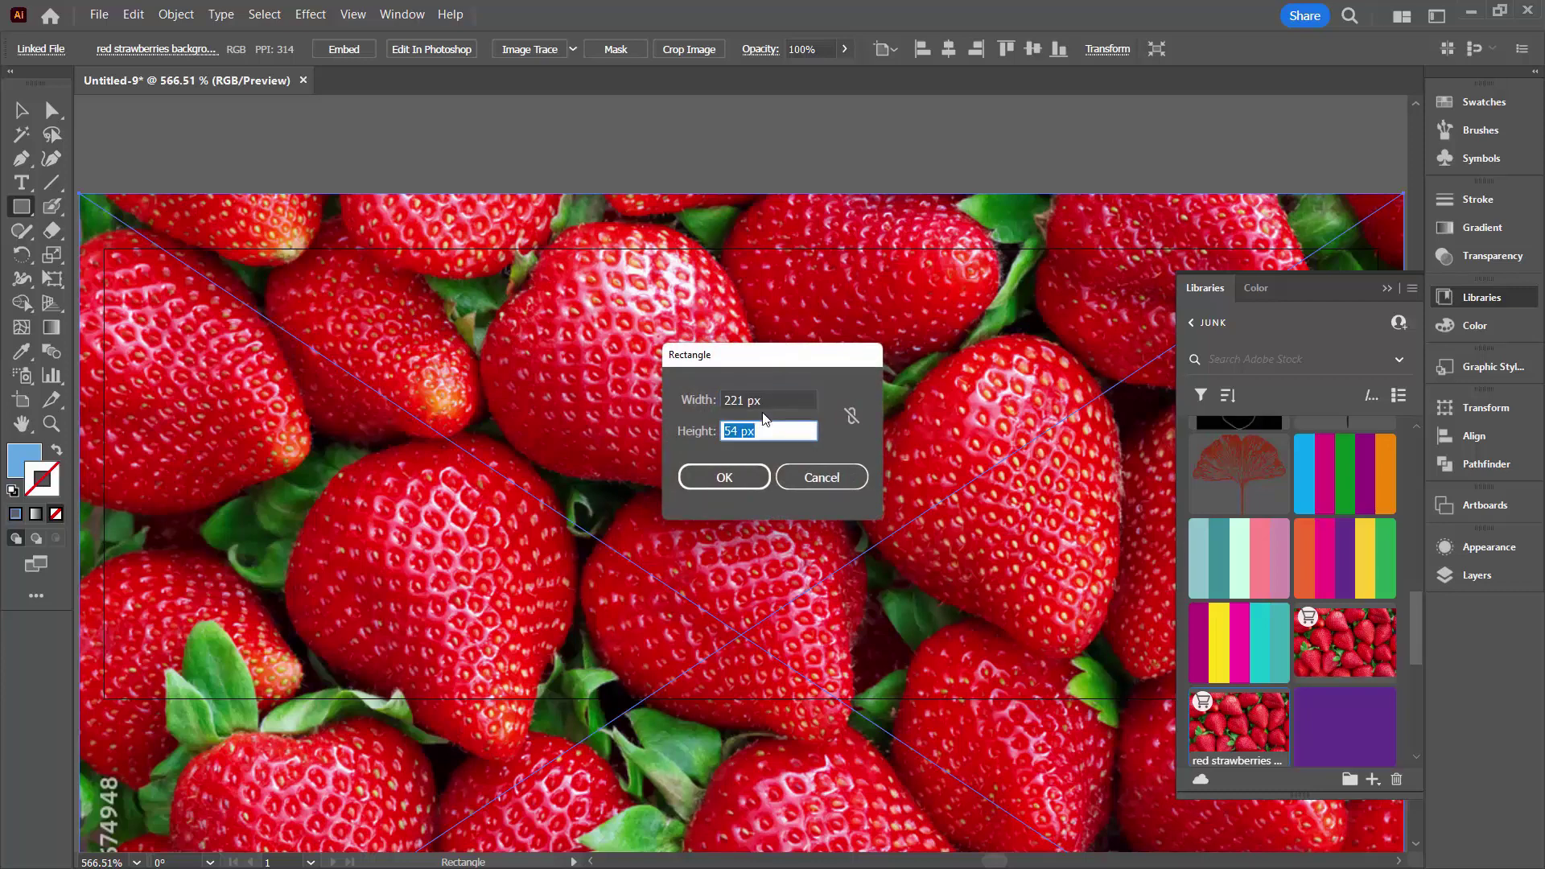
text(78)
click(725, 477)
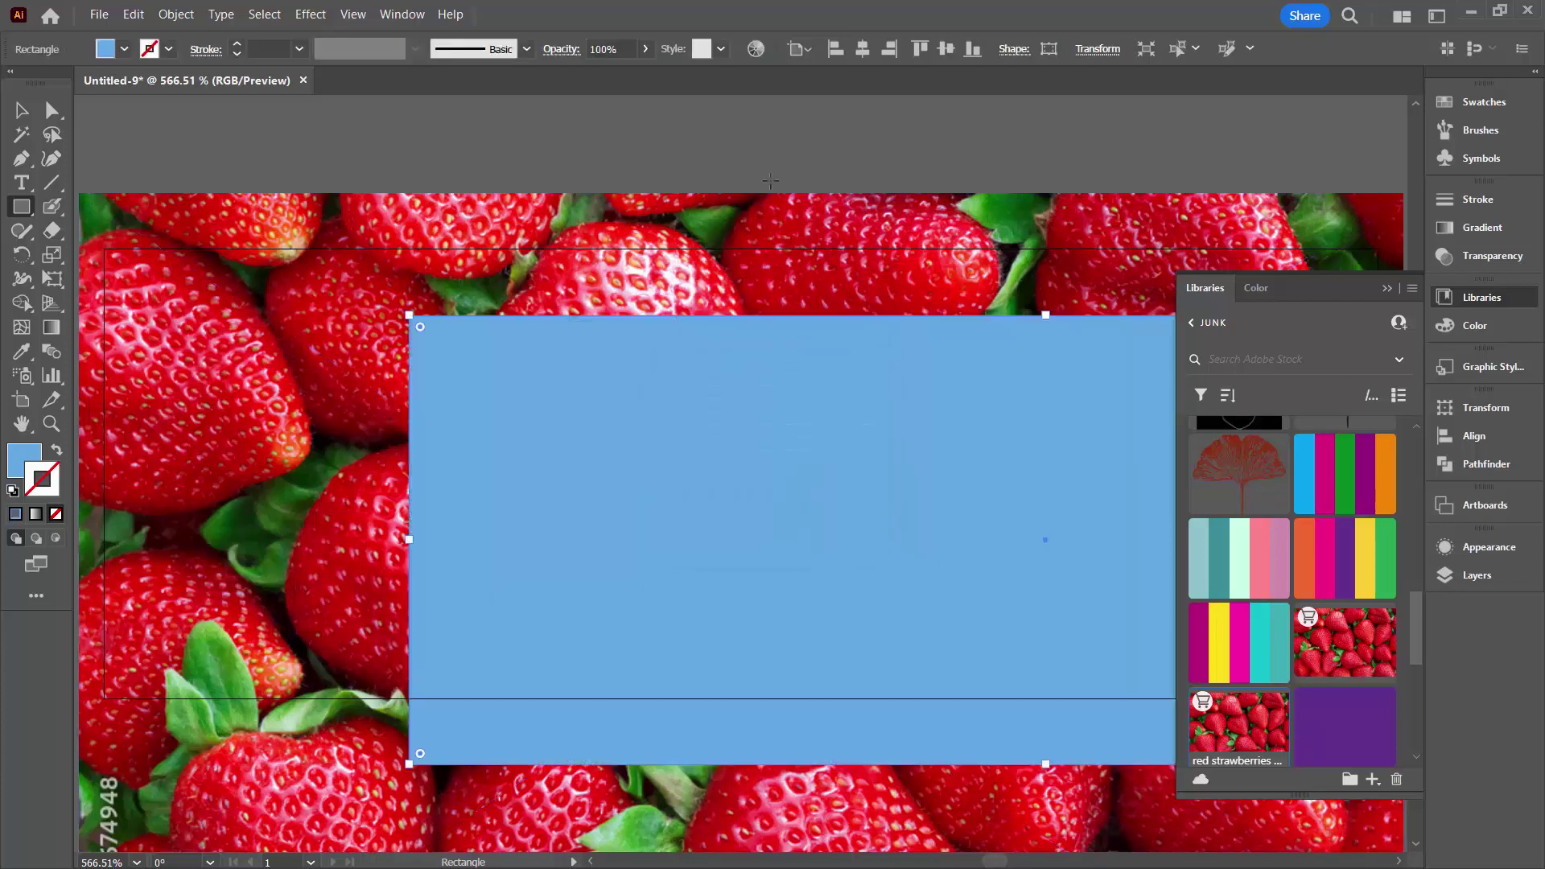
click(862, 48)
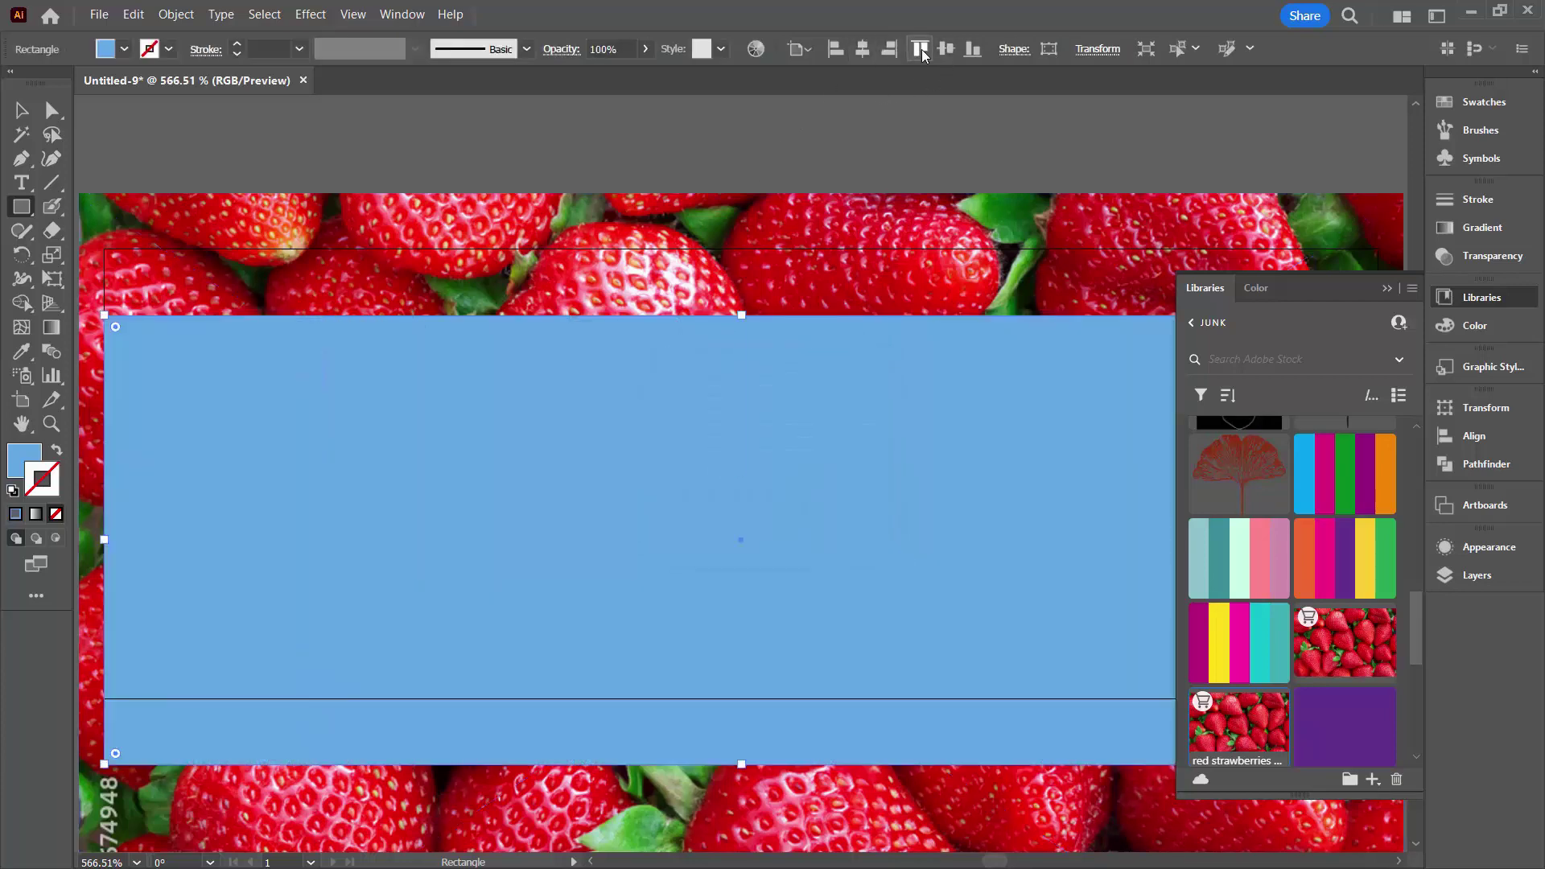
click(924, 48)
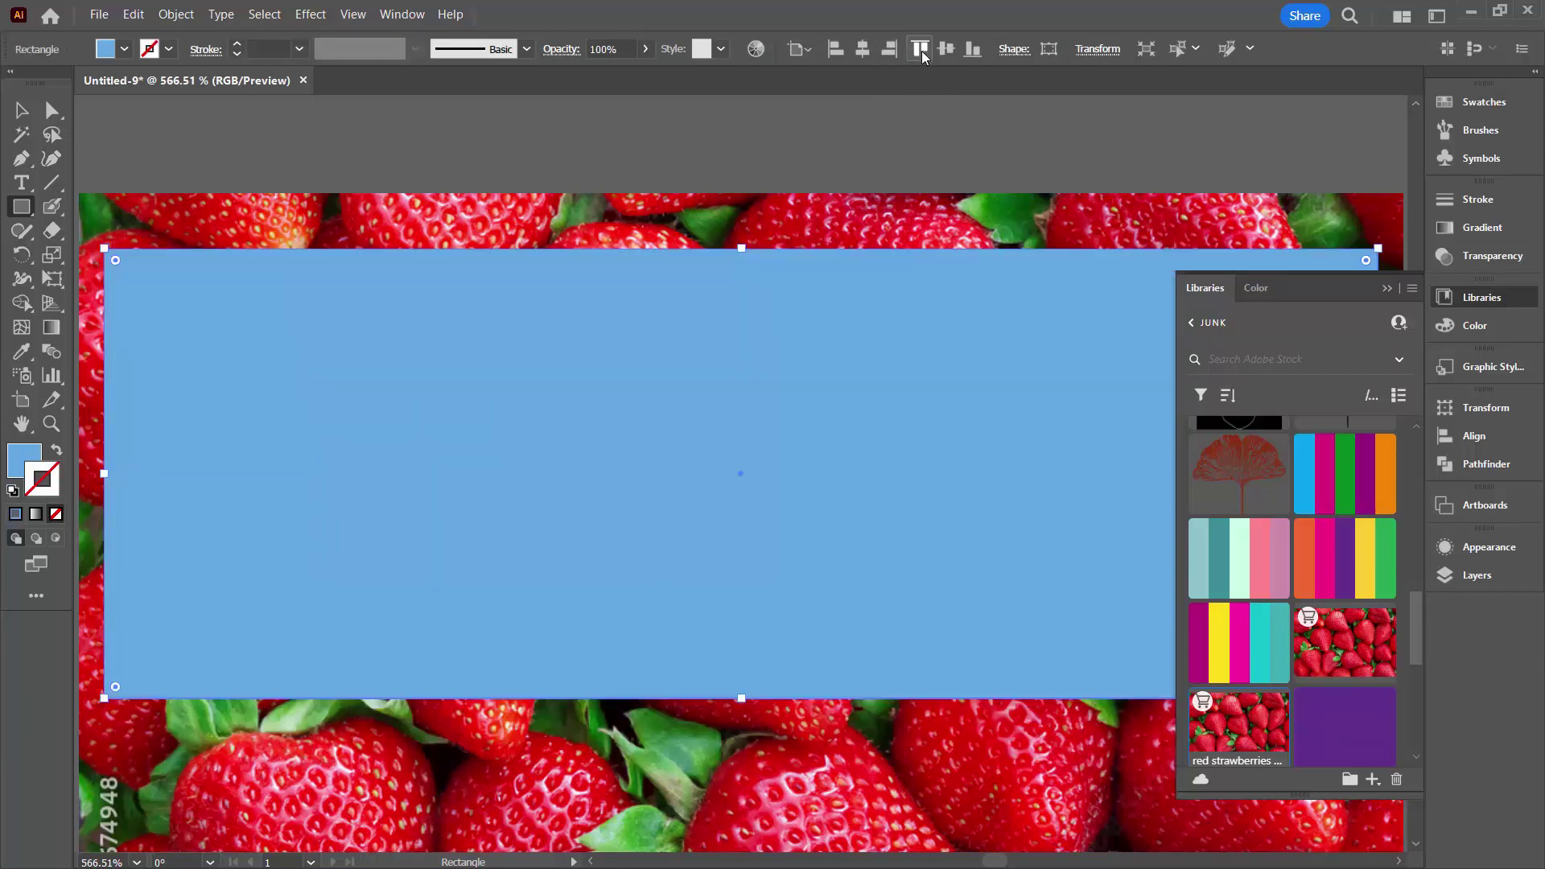
Select the blue rectangle together with the strawberry photo and make a clipping mask from them.
click(22, 111)
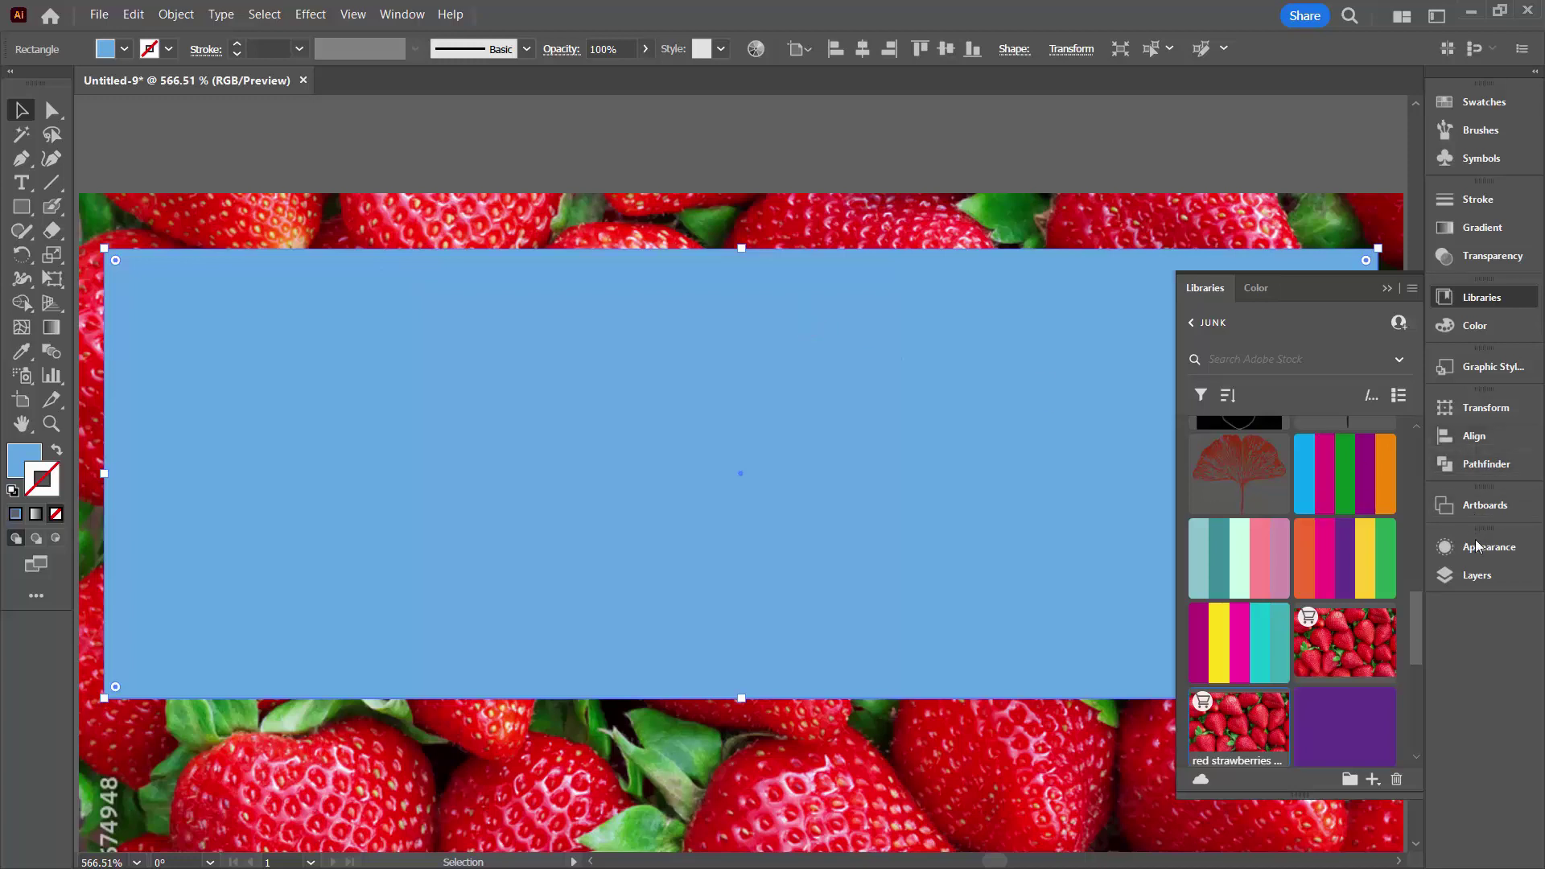
click(1469, 573)
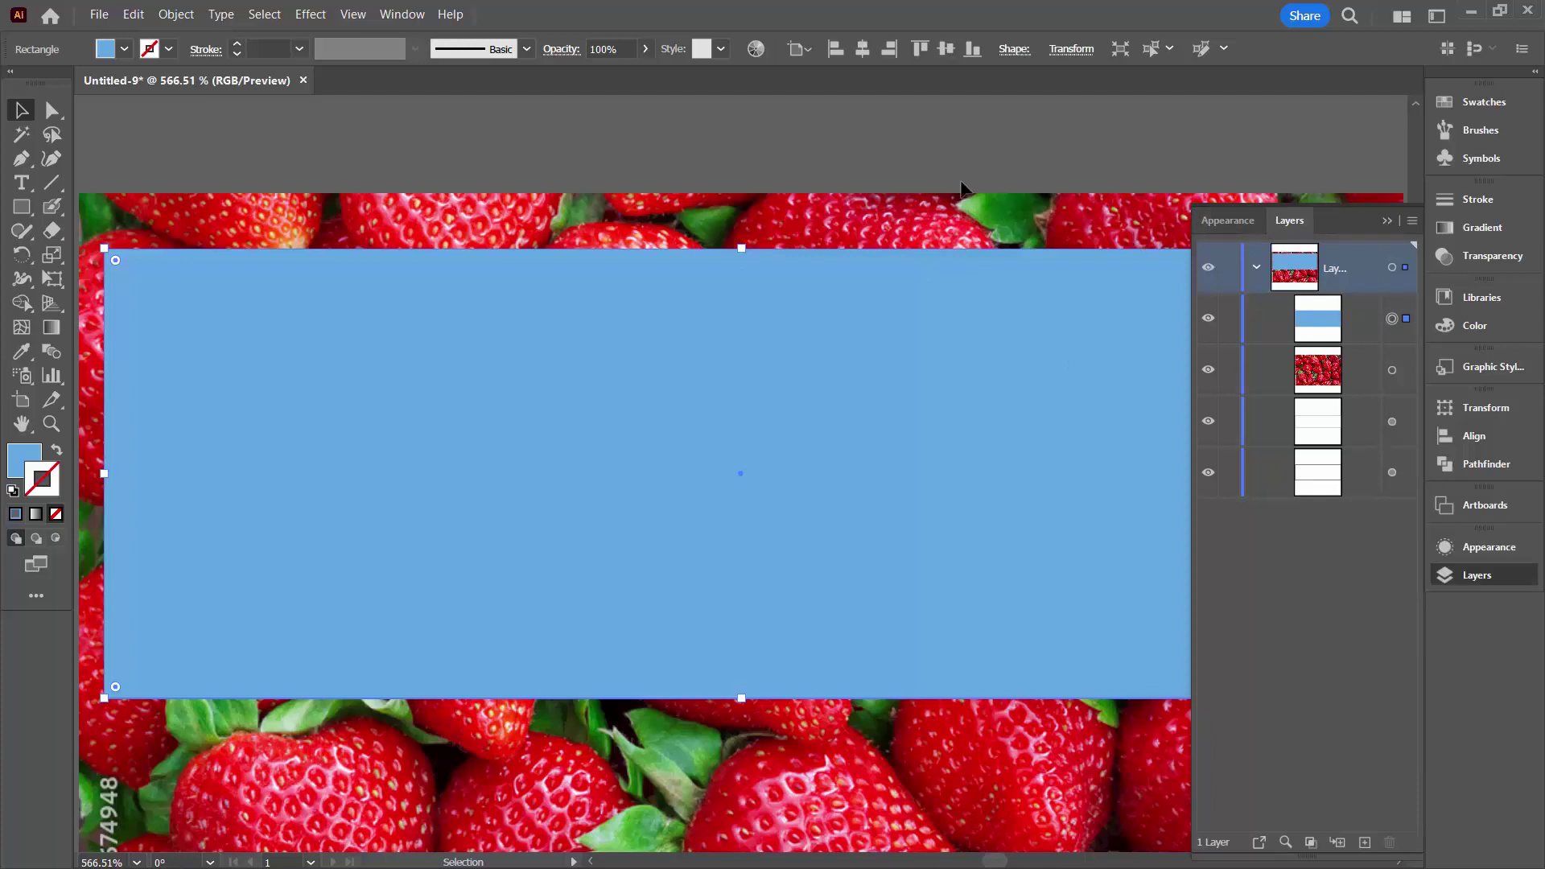
key(space)
drag(963, 217, 1007, 206)
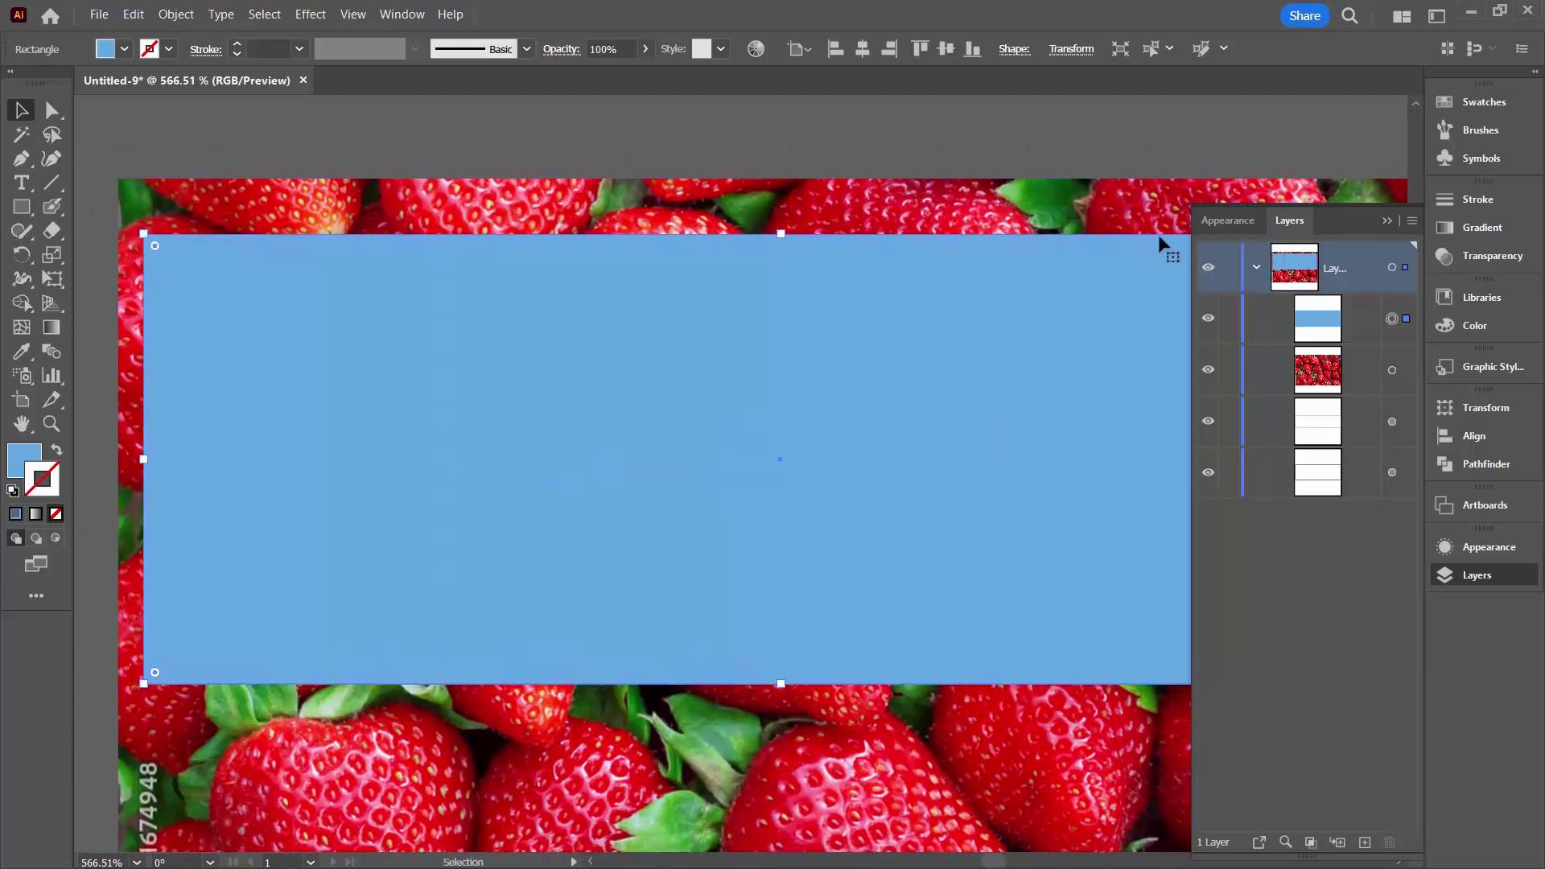
shift+click(1392, 370)
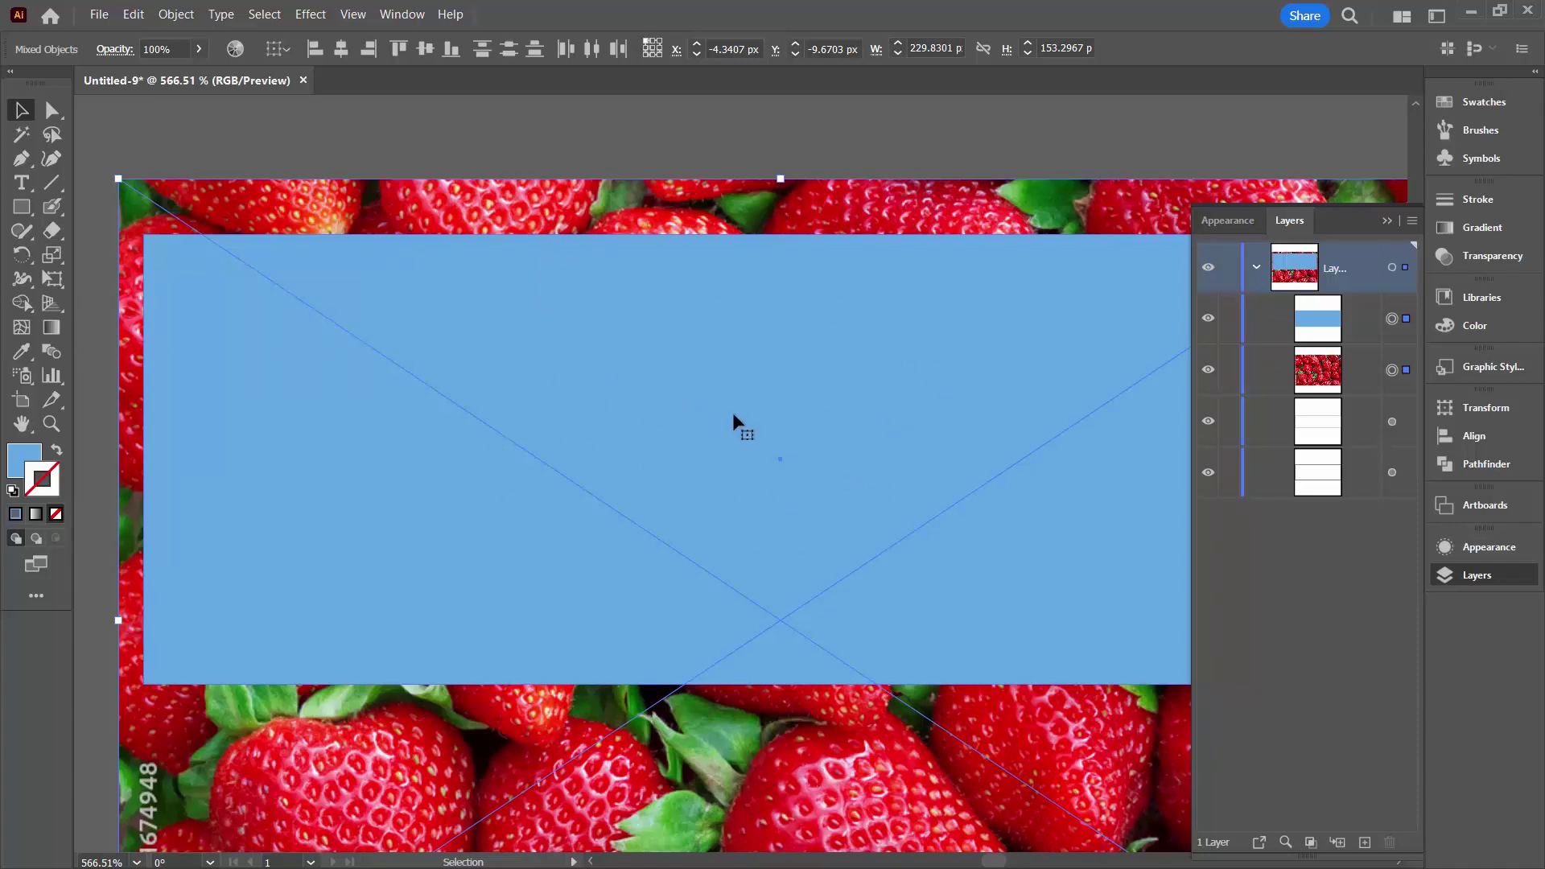
right_click(665, 373)
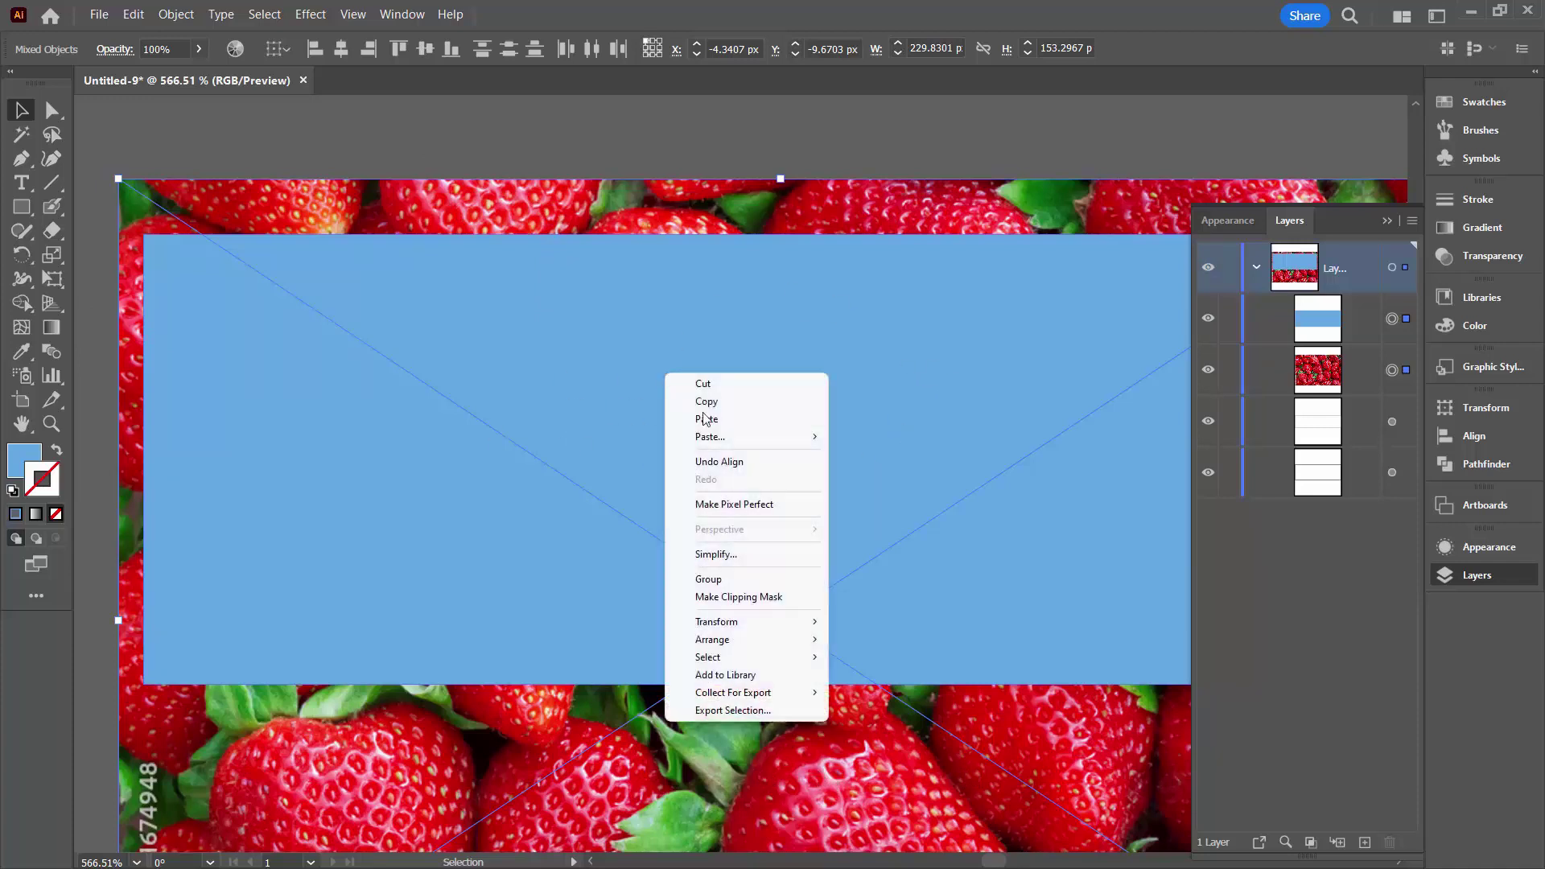
click(792, 600)
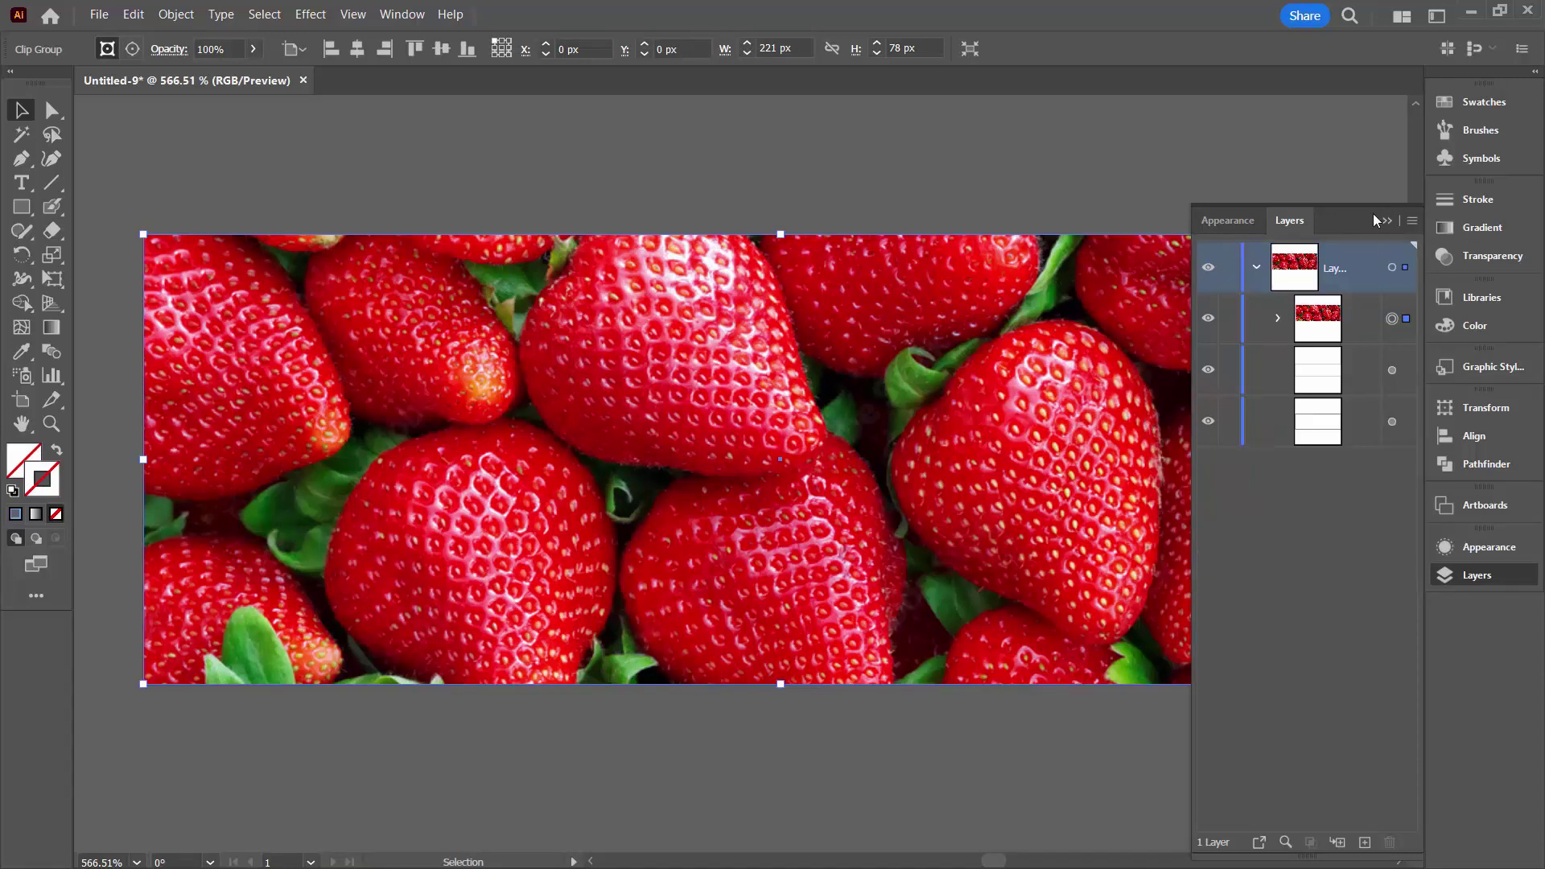
Move the clipped strawberry photo beneath the black and blue outlines in the layer order and deselect it.
drag(1327, 322, 1370, 443)
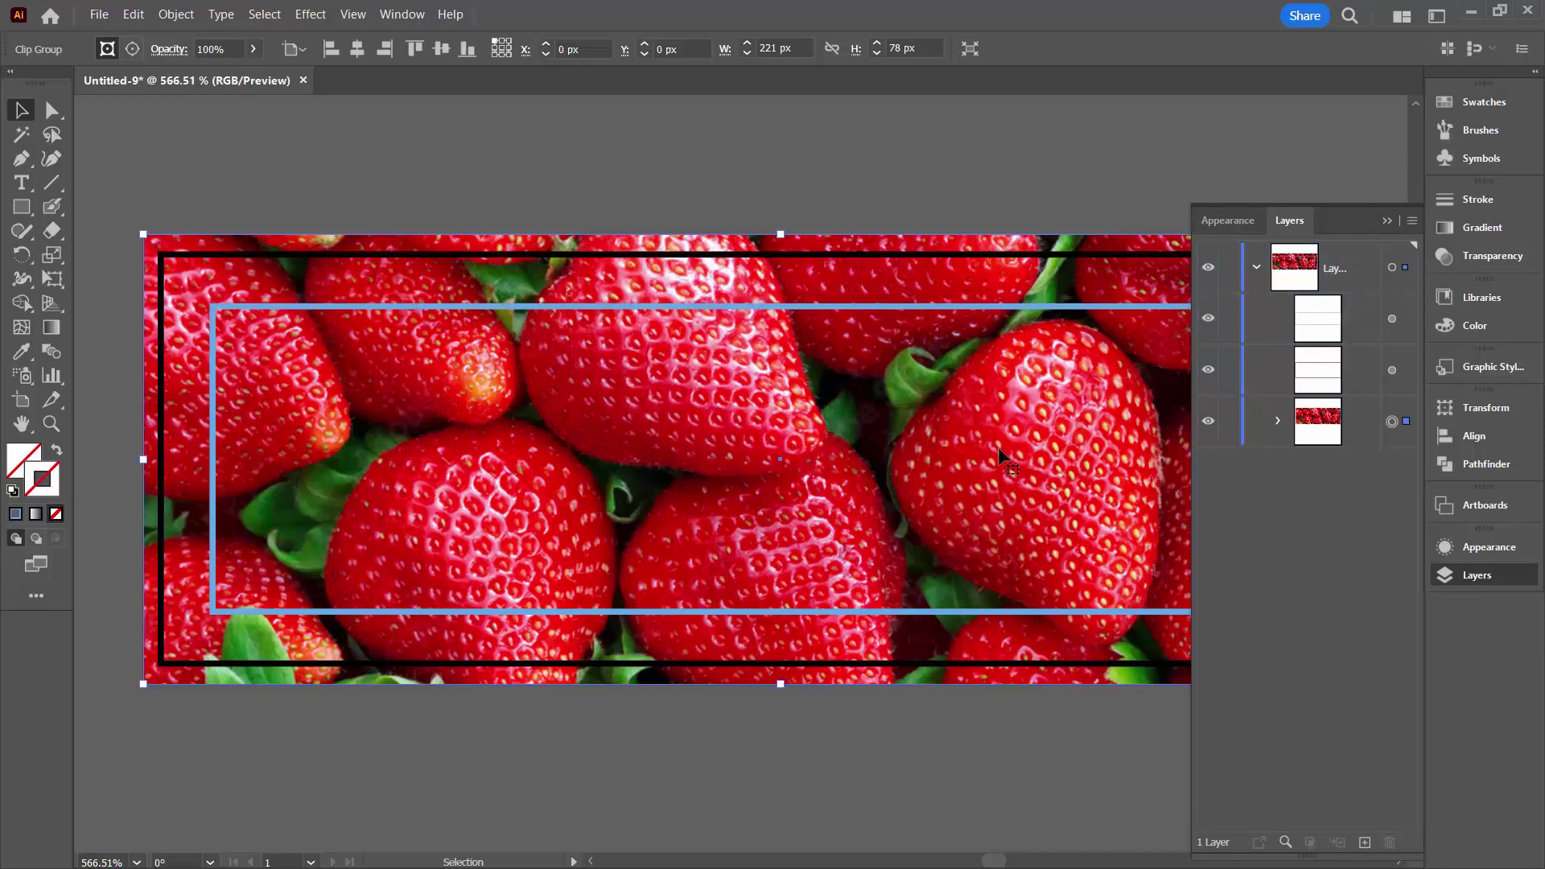
click(51, 425)
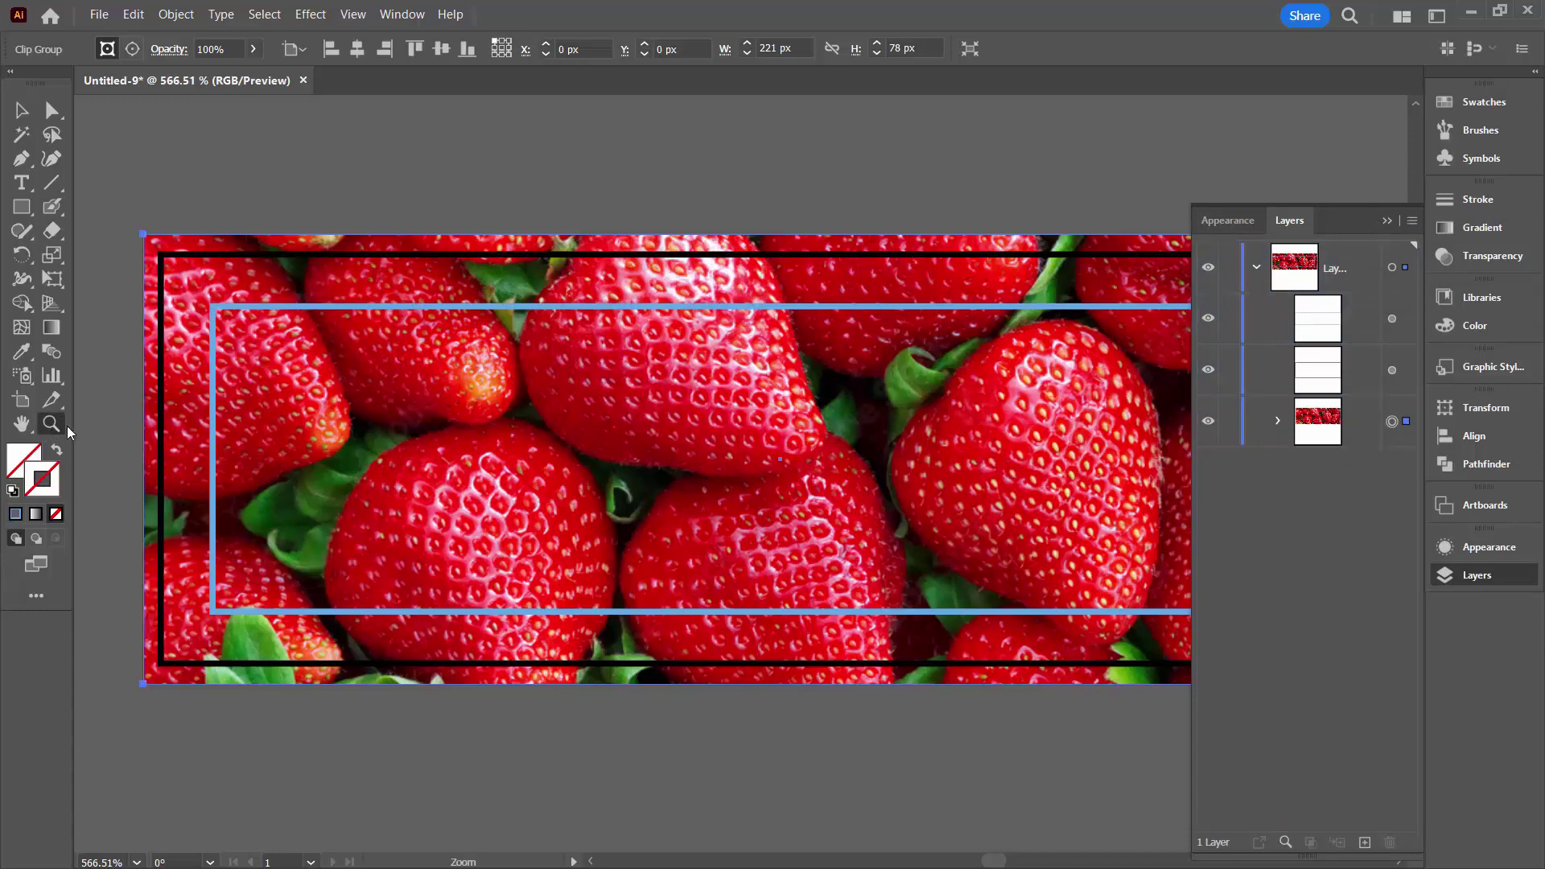
alt+click(843, 497)
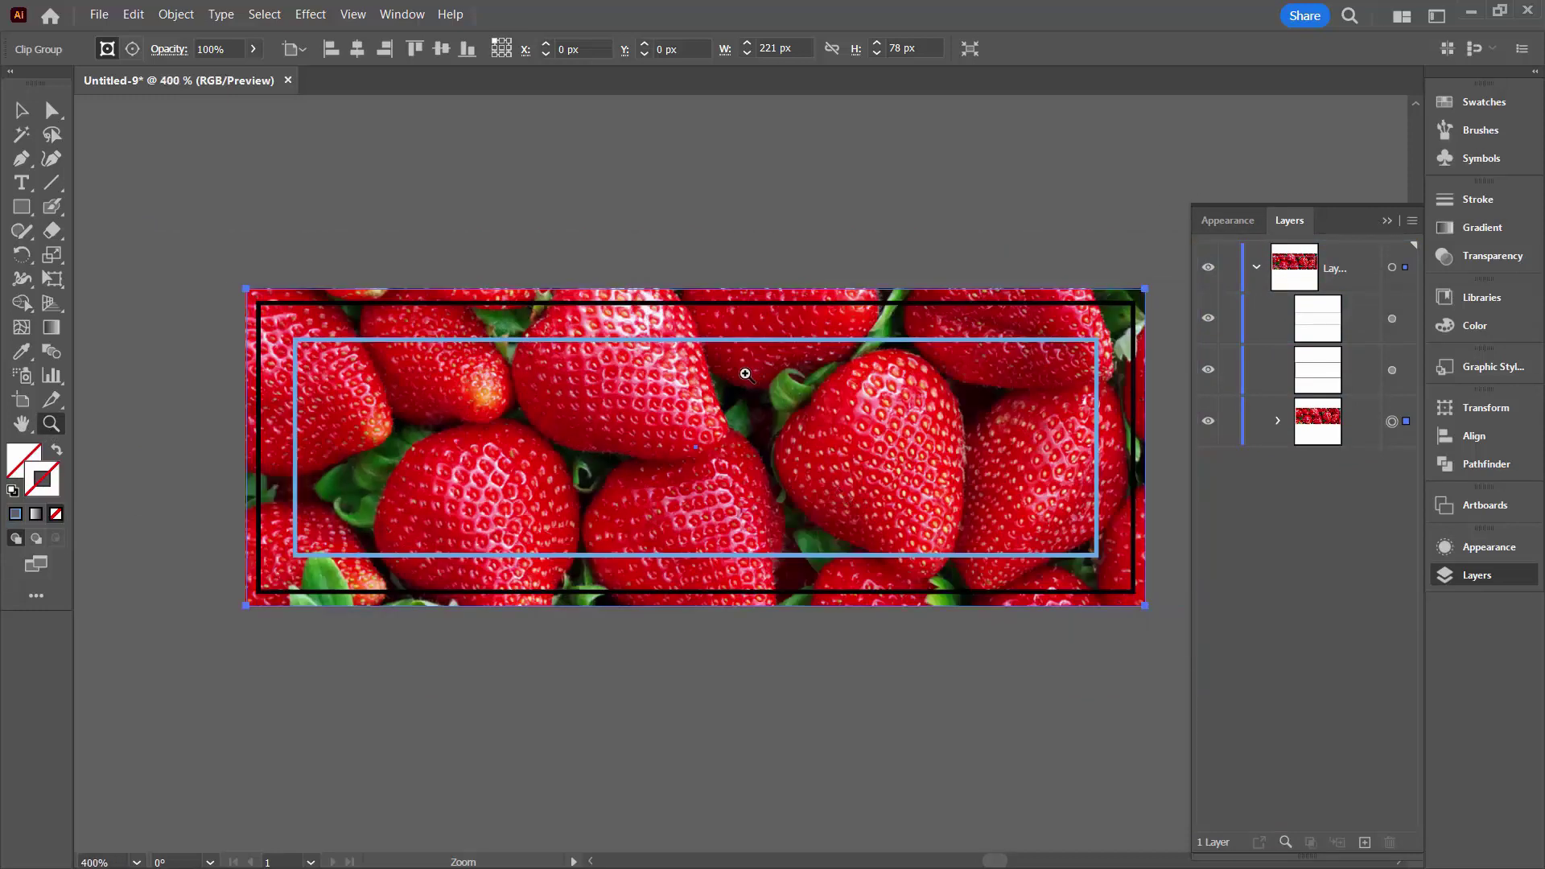
scroll(715, 318, right, 1)
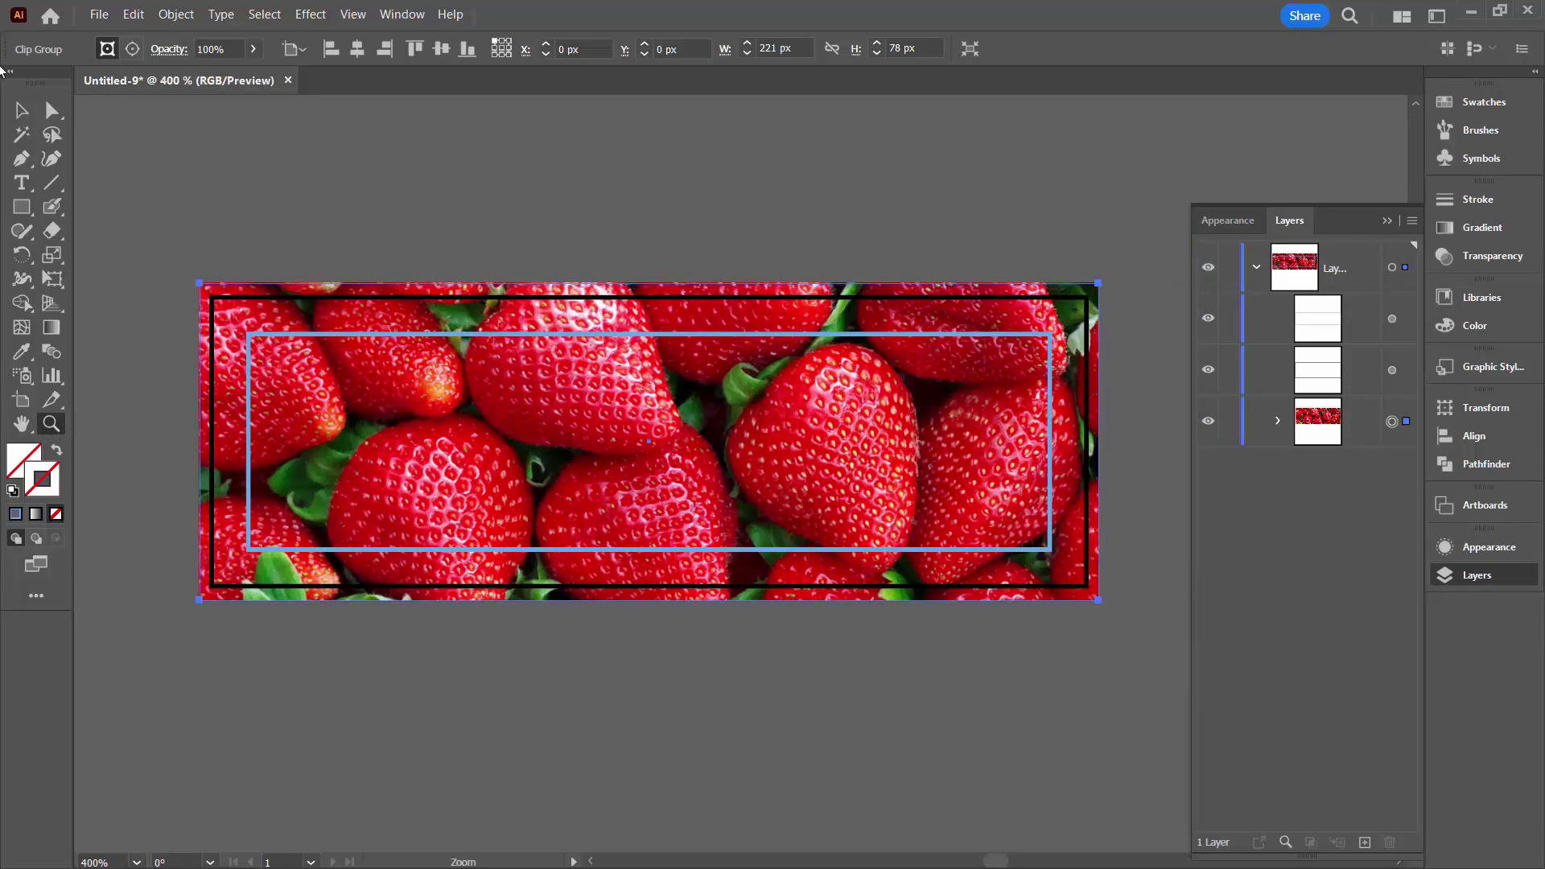
click(21, 110)
click(212, 147)
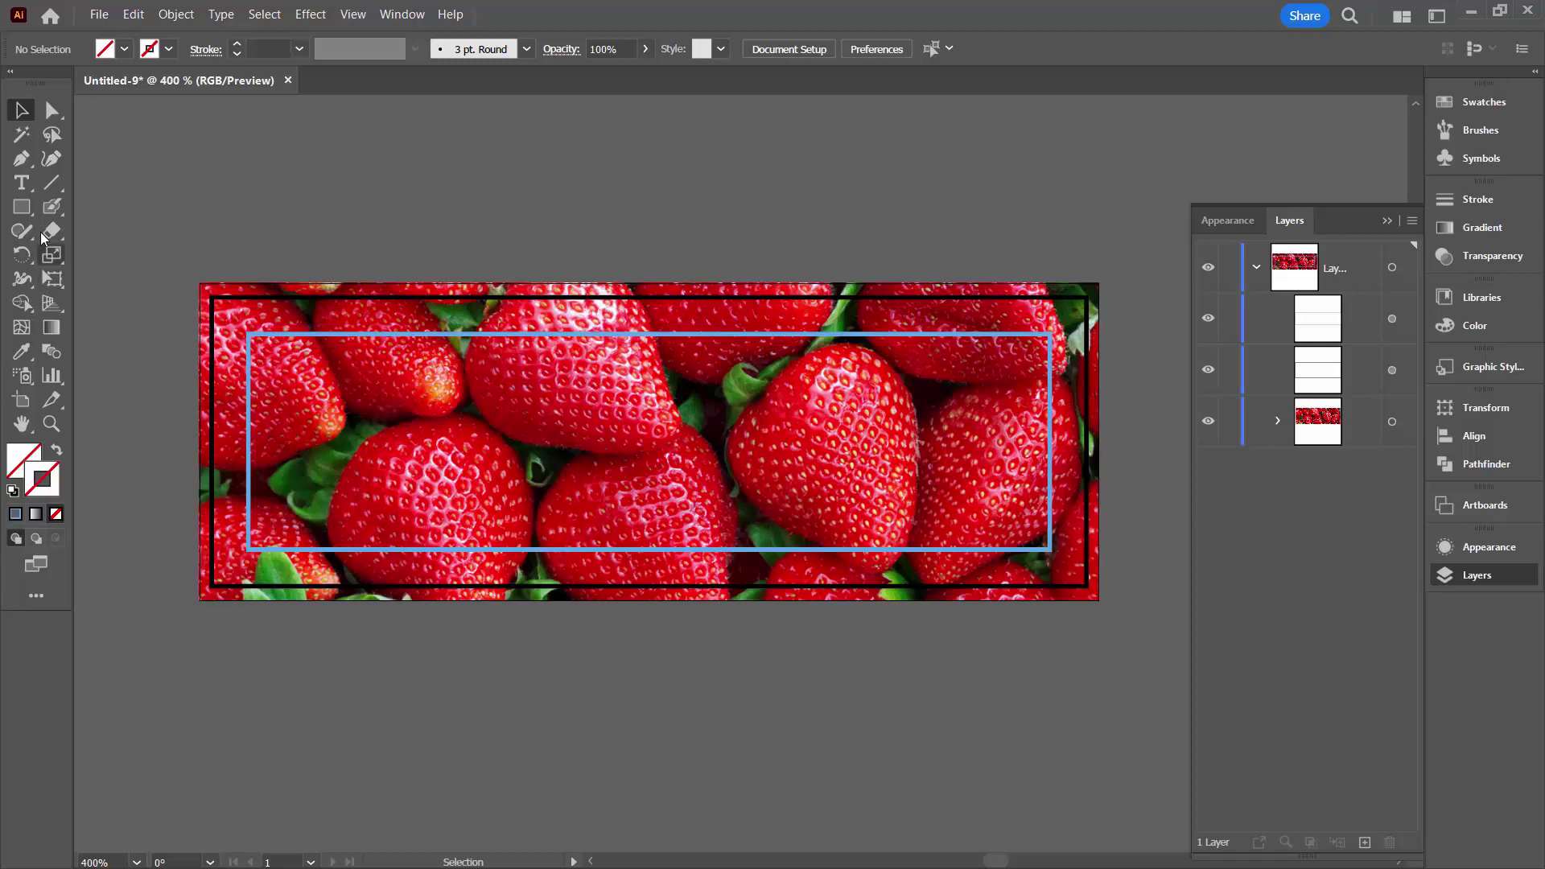
Set the stroke color to white (FFFFFF).
click(22, 182)
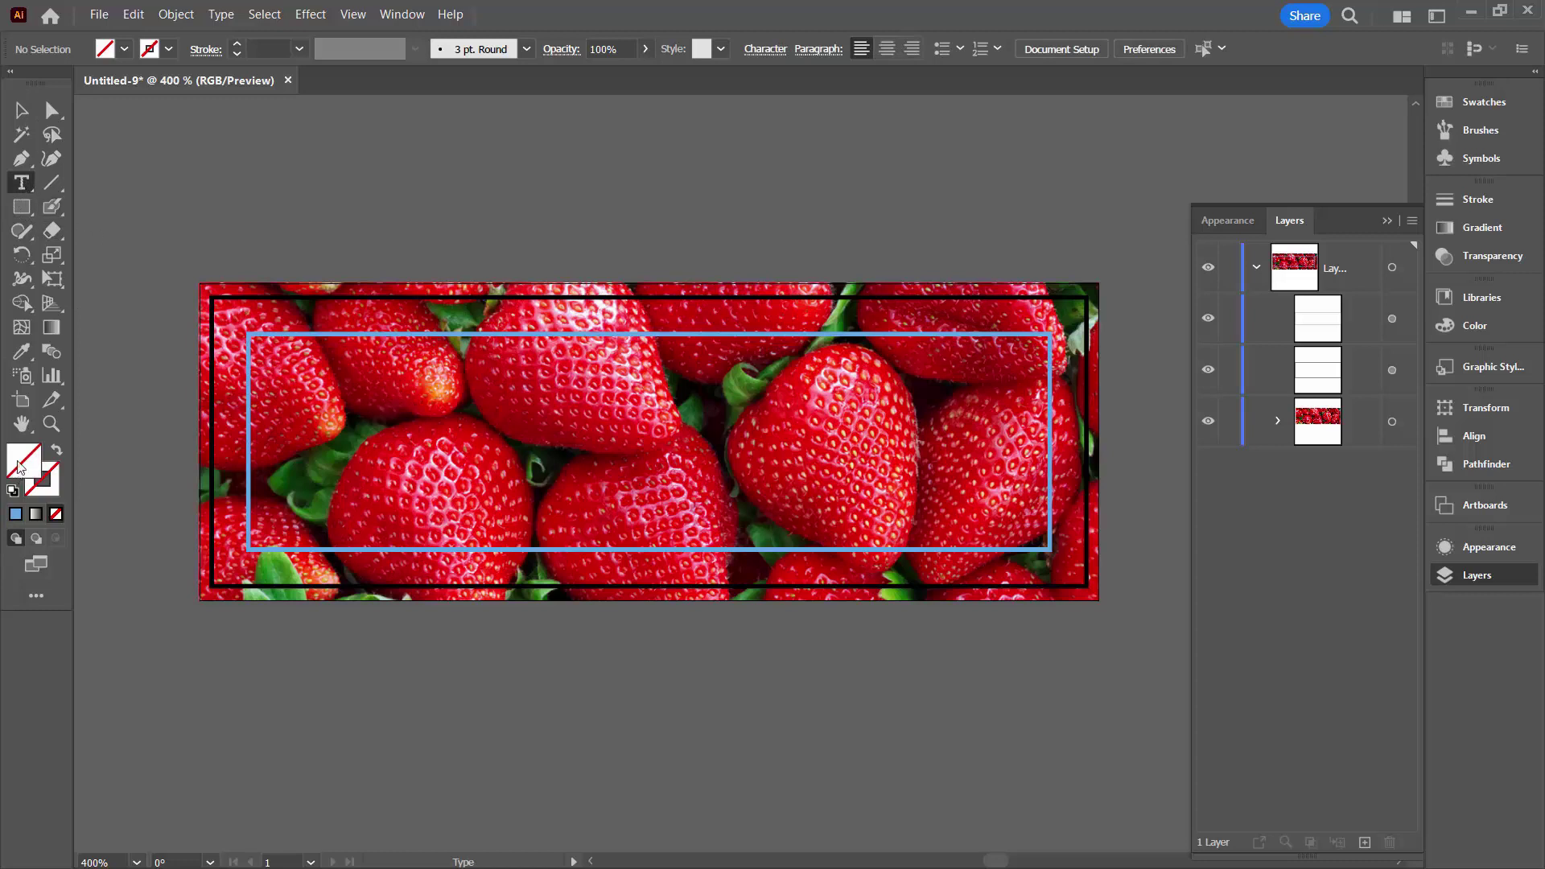
double_click(47, 473)
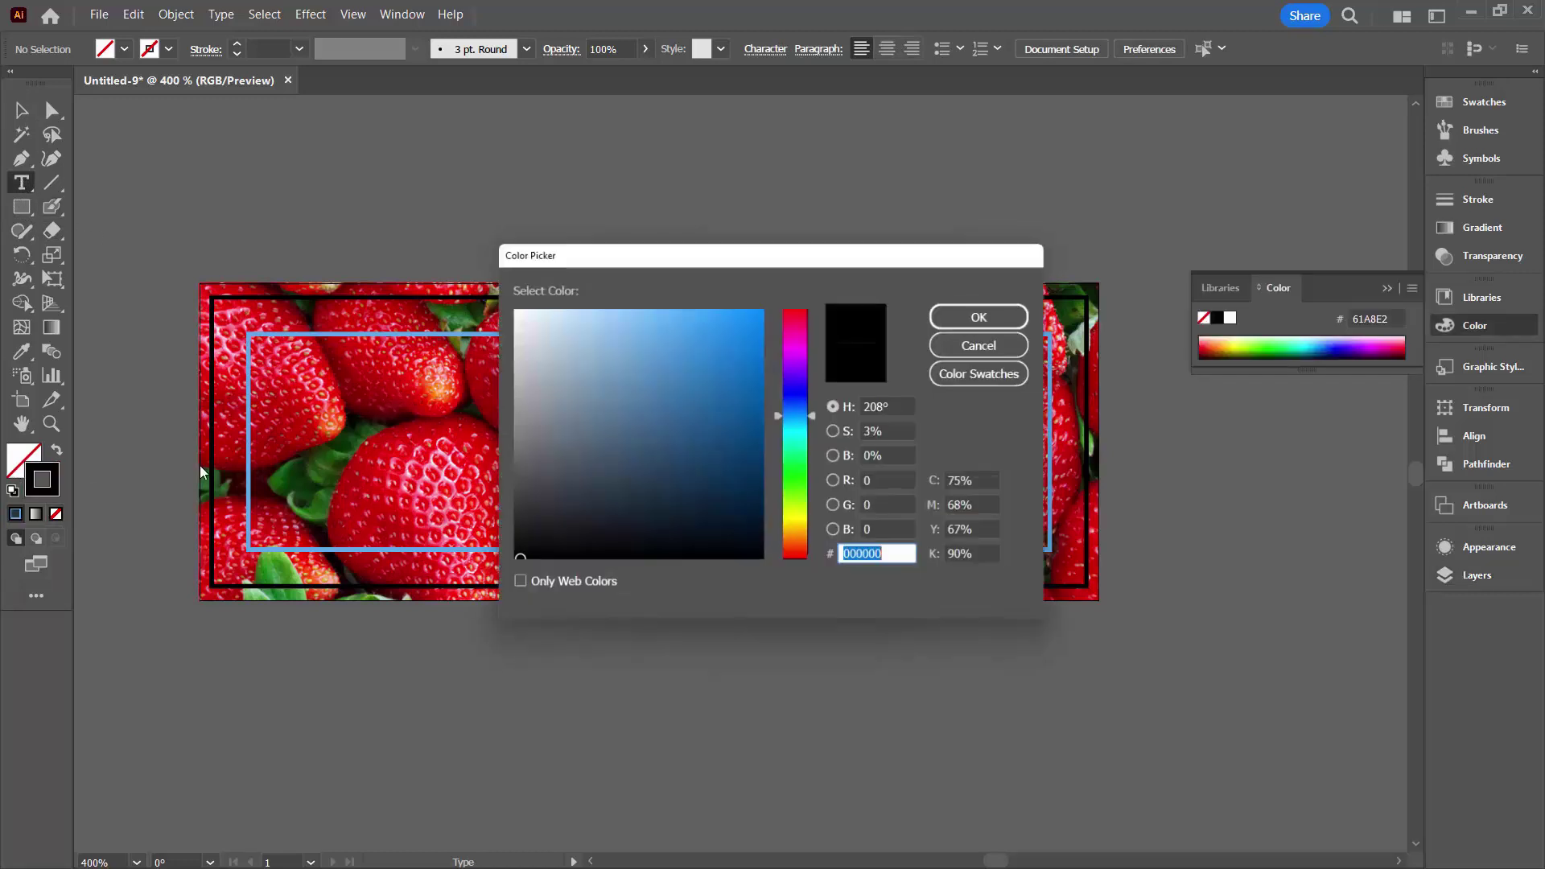
drag(526, 314, 510, 306)
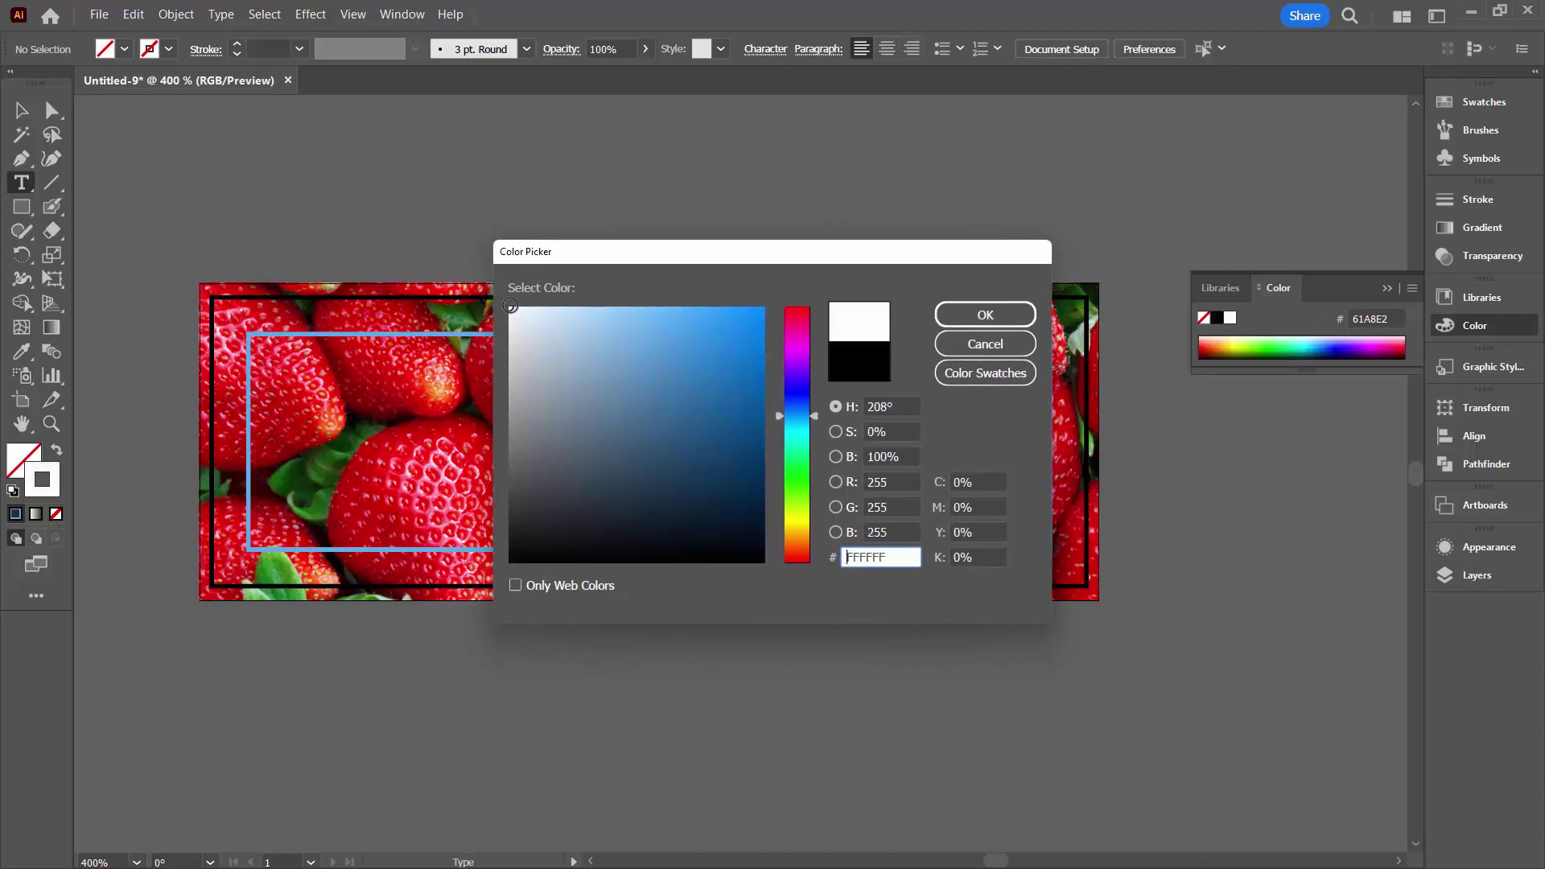
click(957, 315)
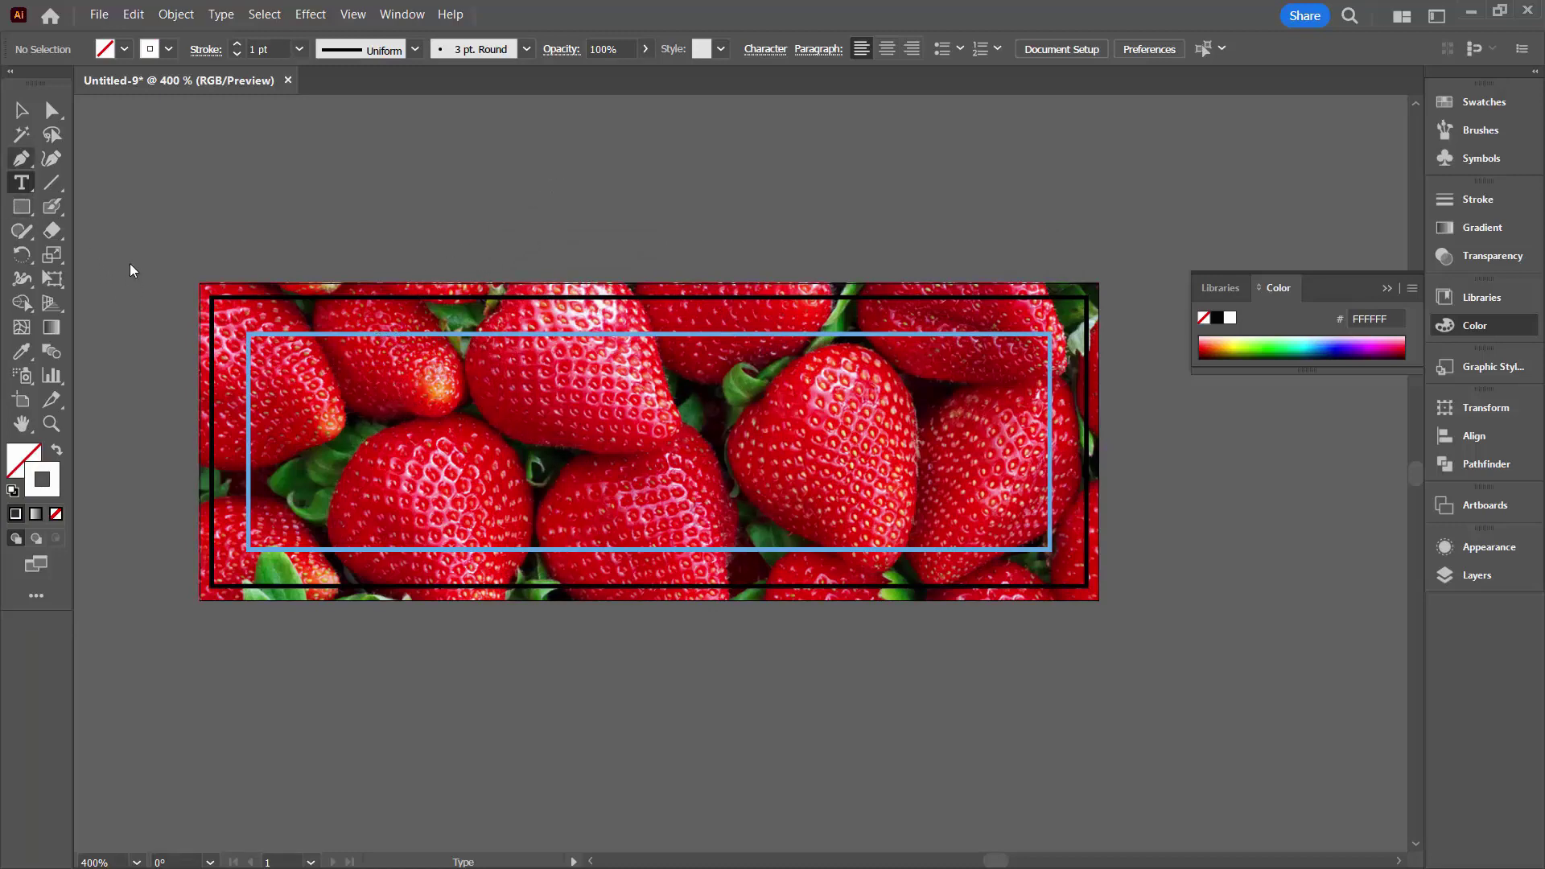
Place a new text object on the label's left half and set it to 12 pt in the Mellgatha font.
click(361, 451)
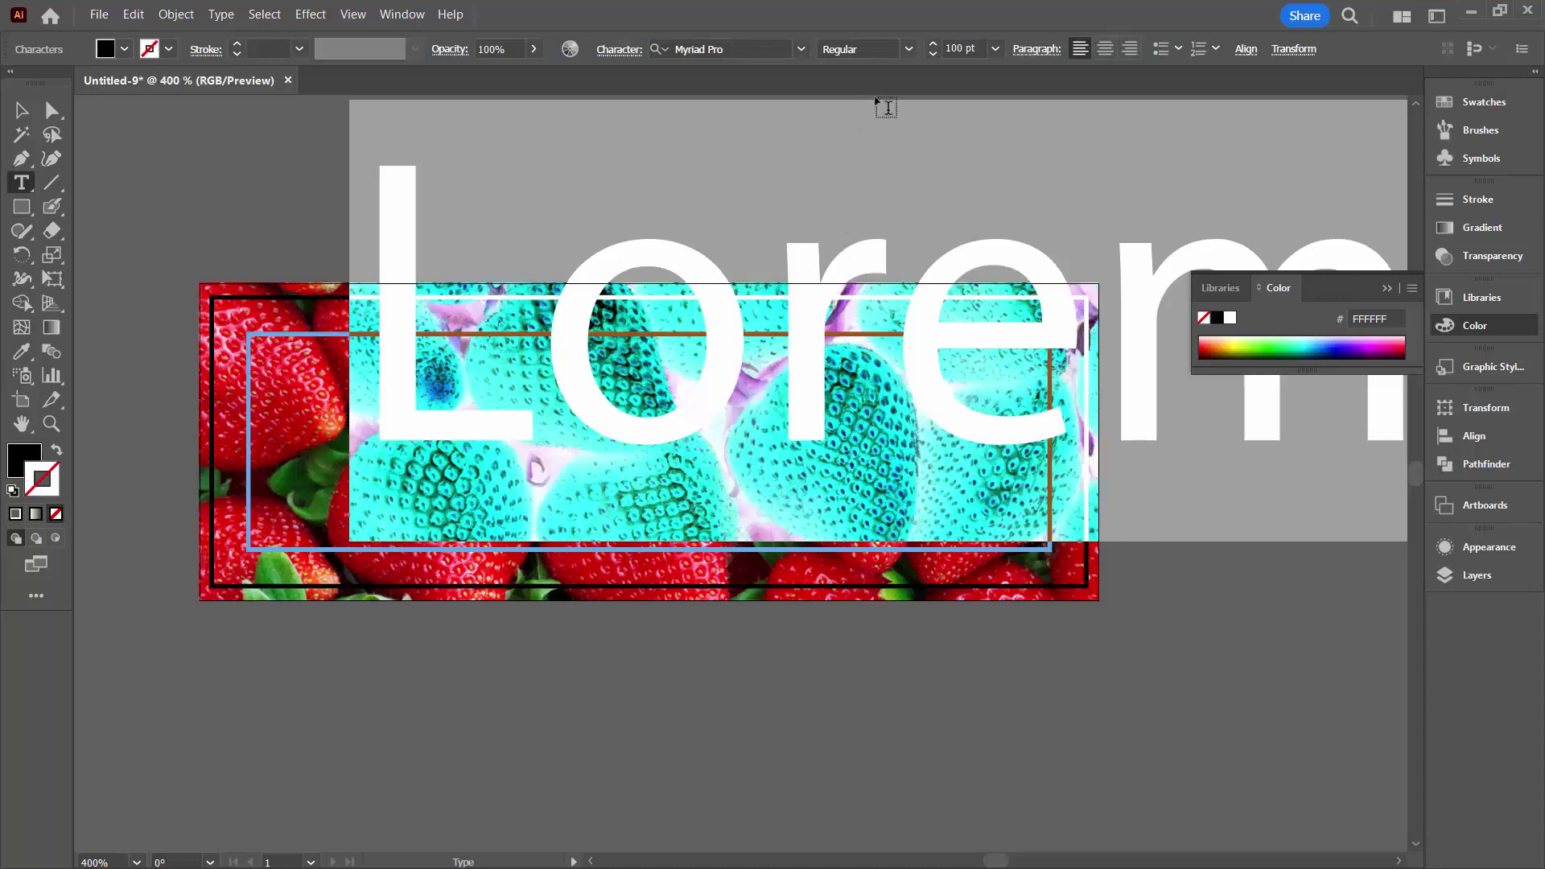
click(981, 46)
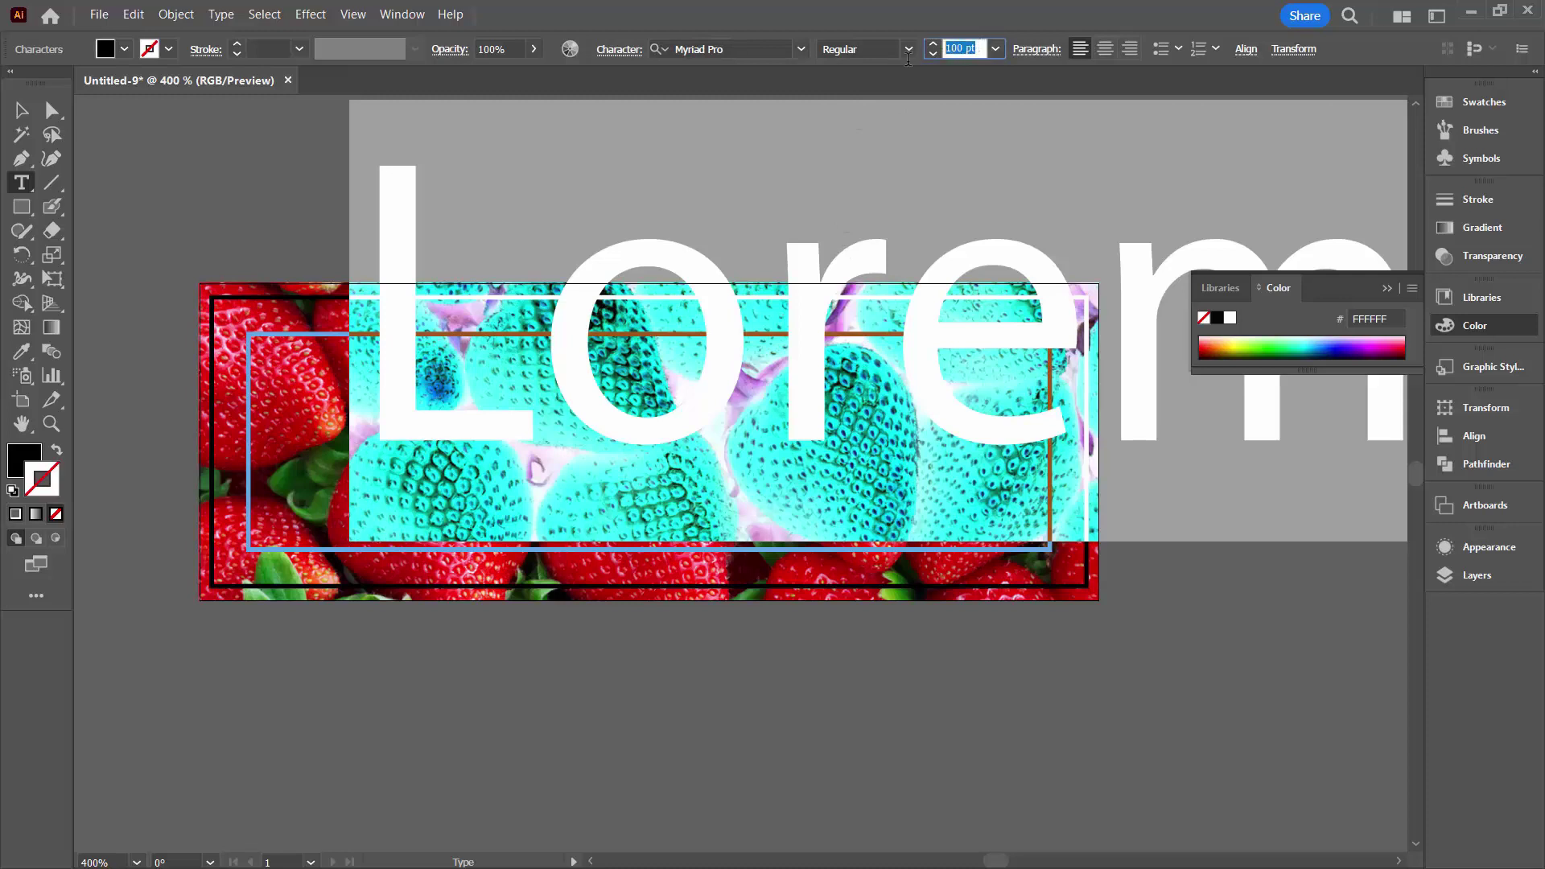
text(12)
key(Tab)
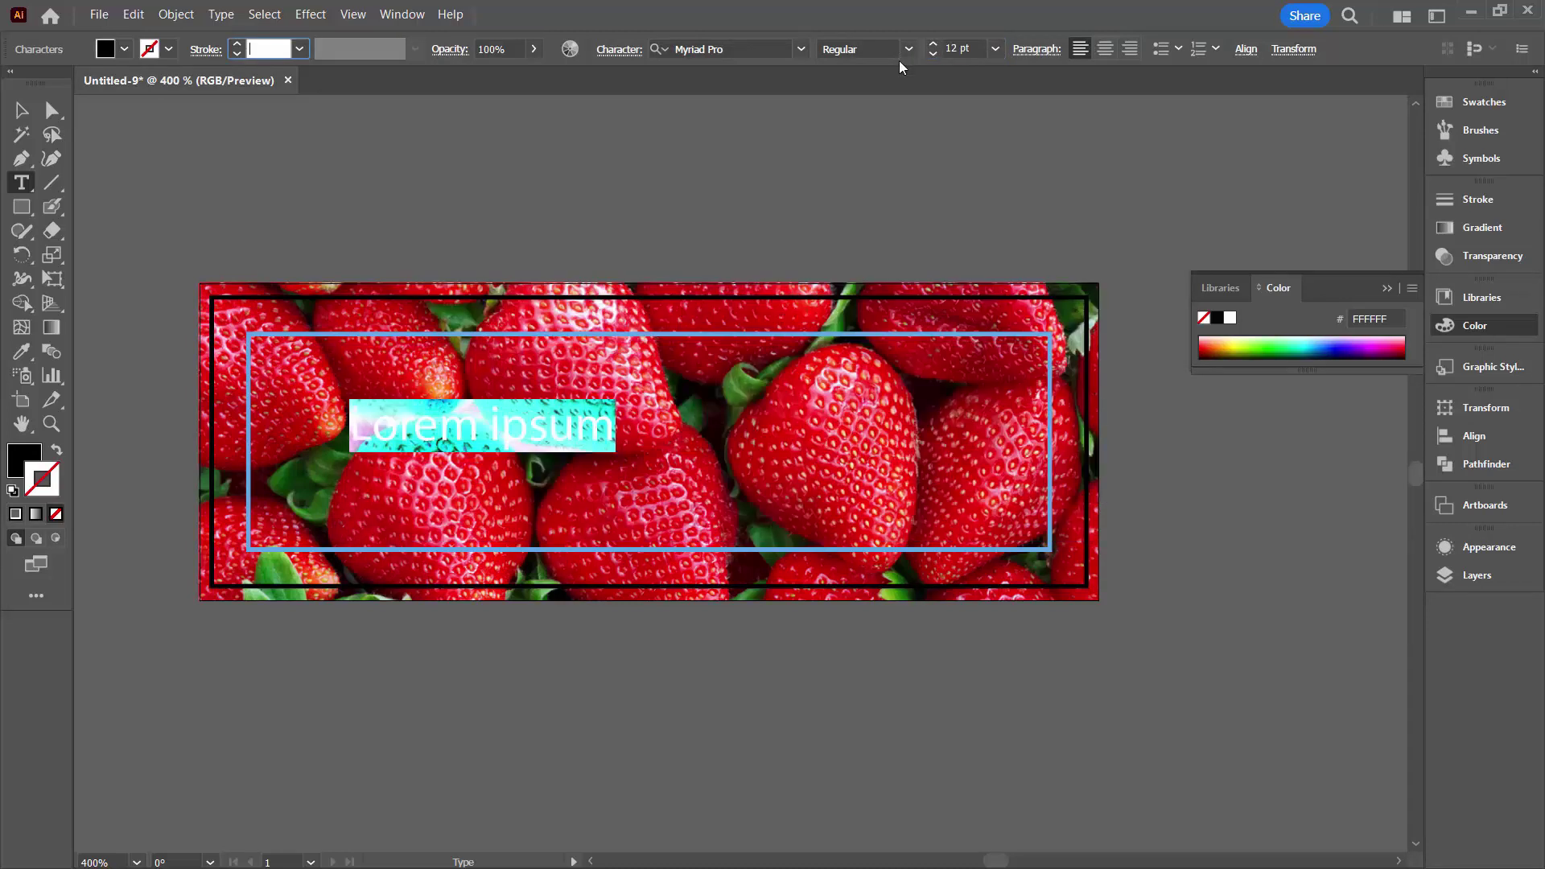
click(802, 49)
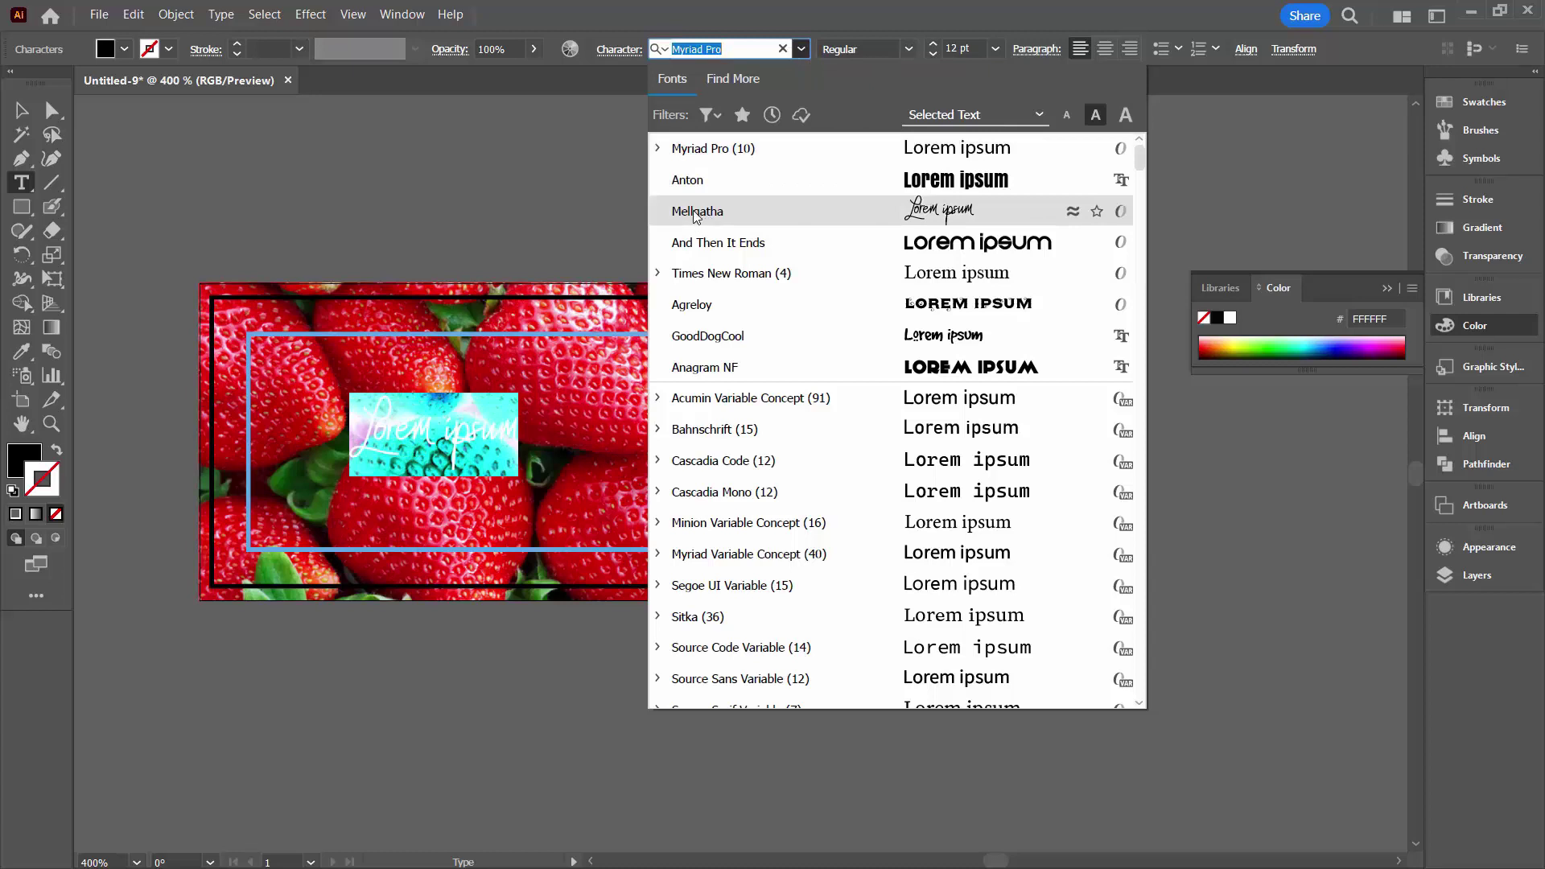
click(726, 211)
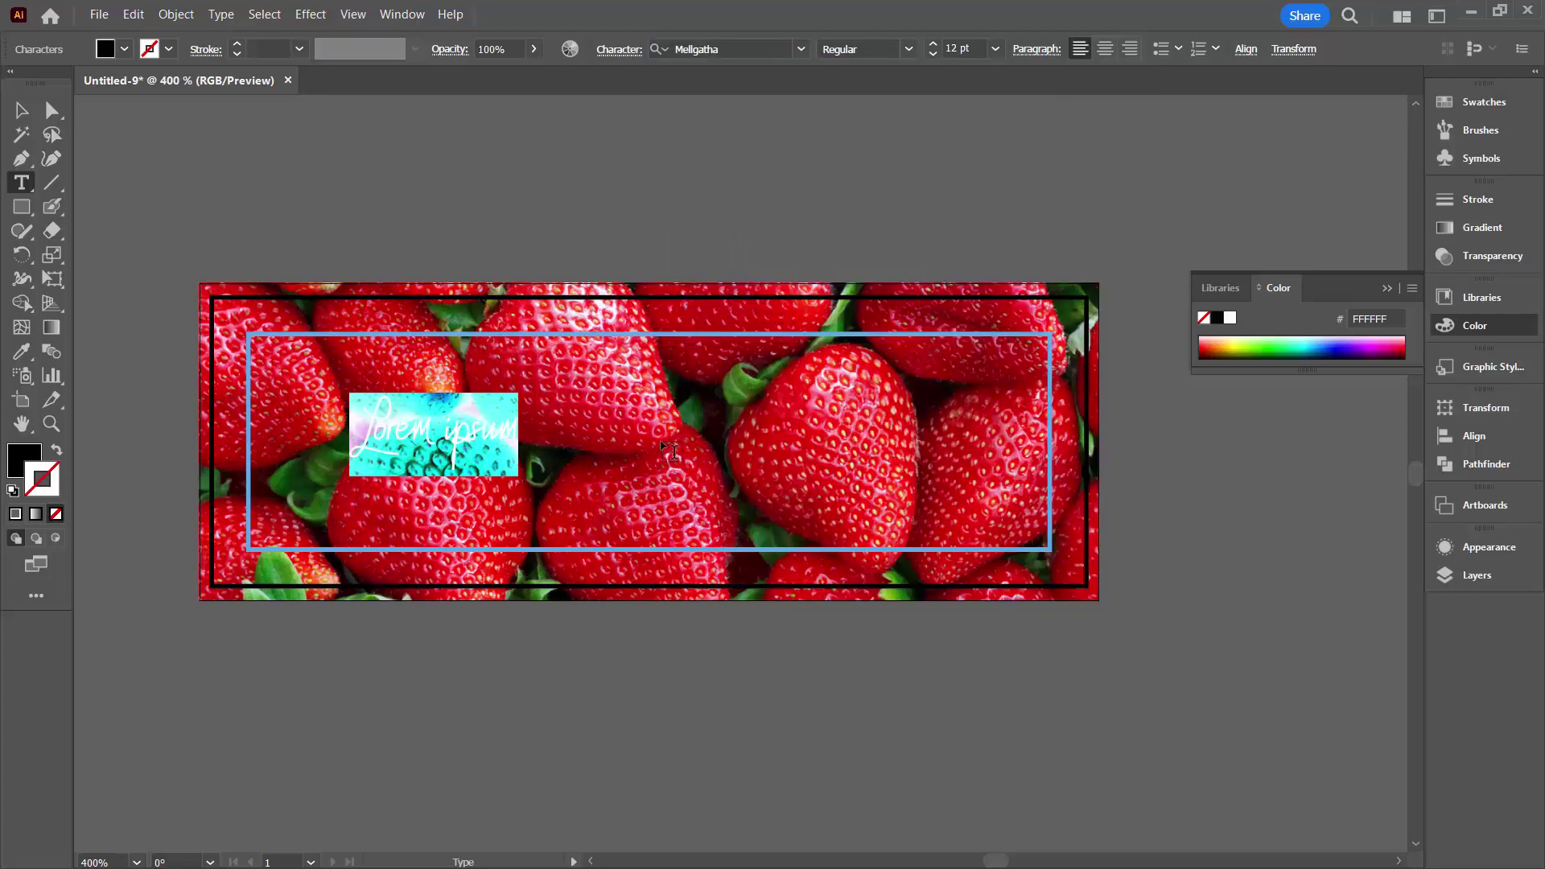
Enter "My Strawberry Fields" as the label's title text and finish editing it.
text(My)
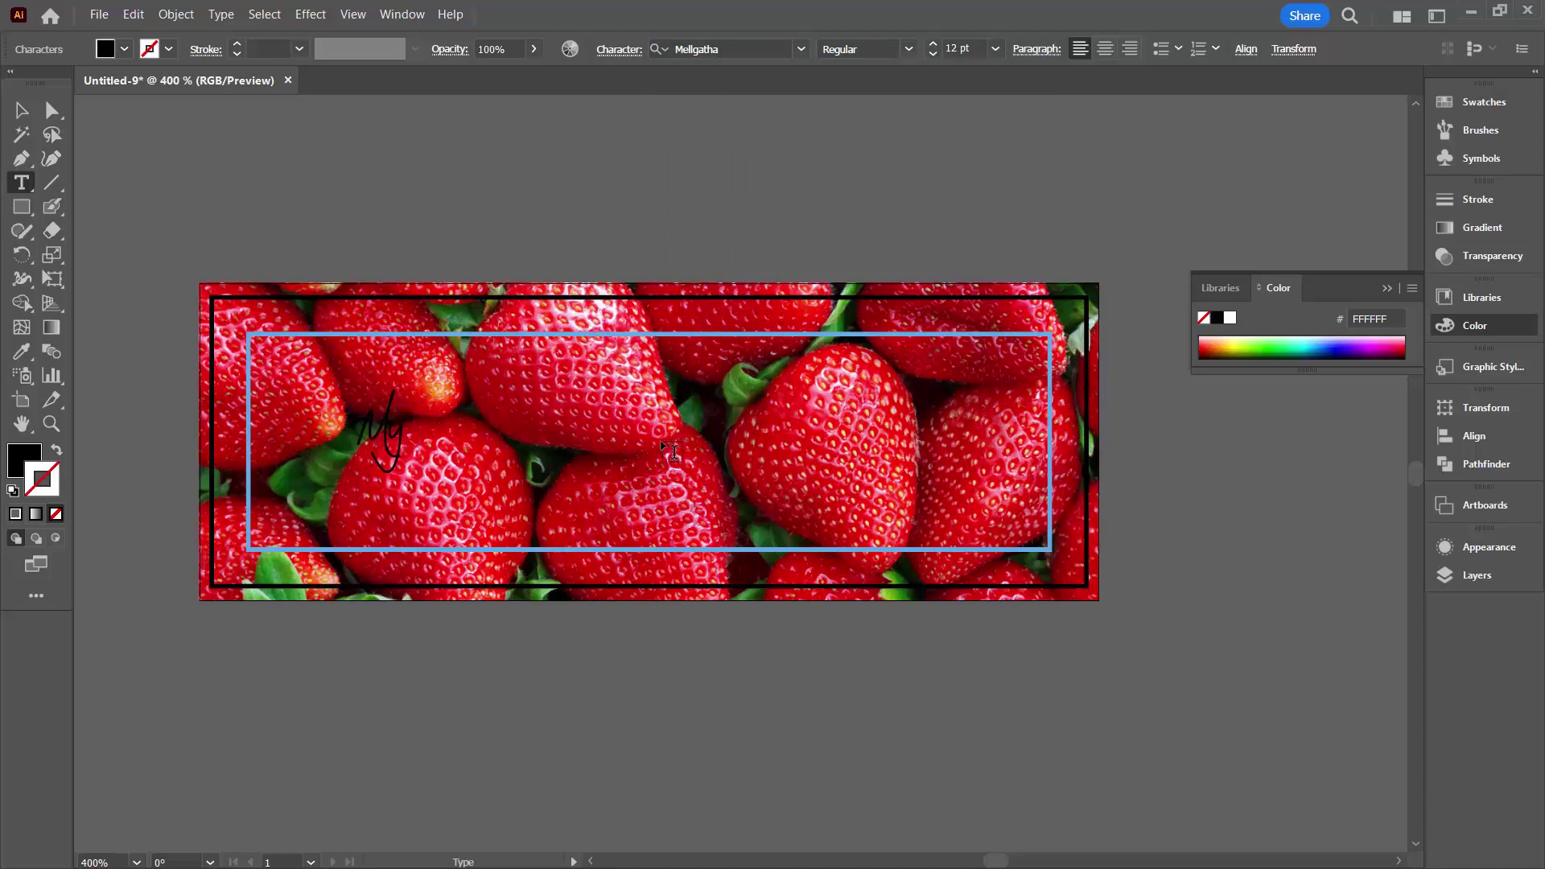
text( Straw)
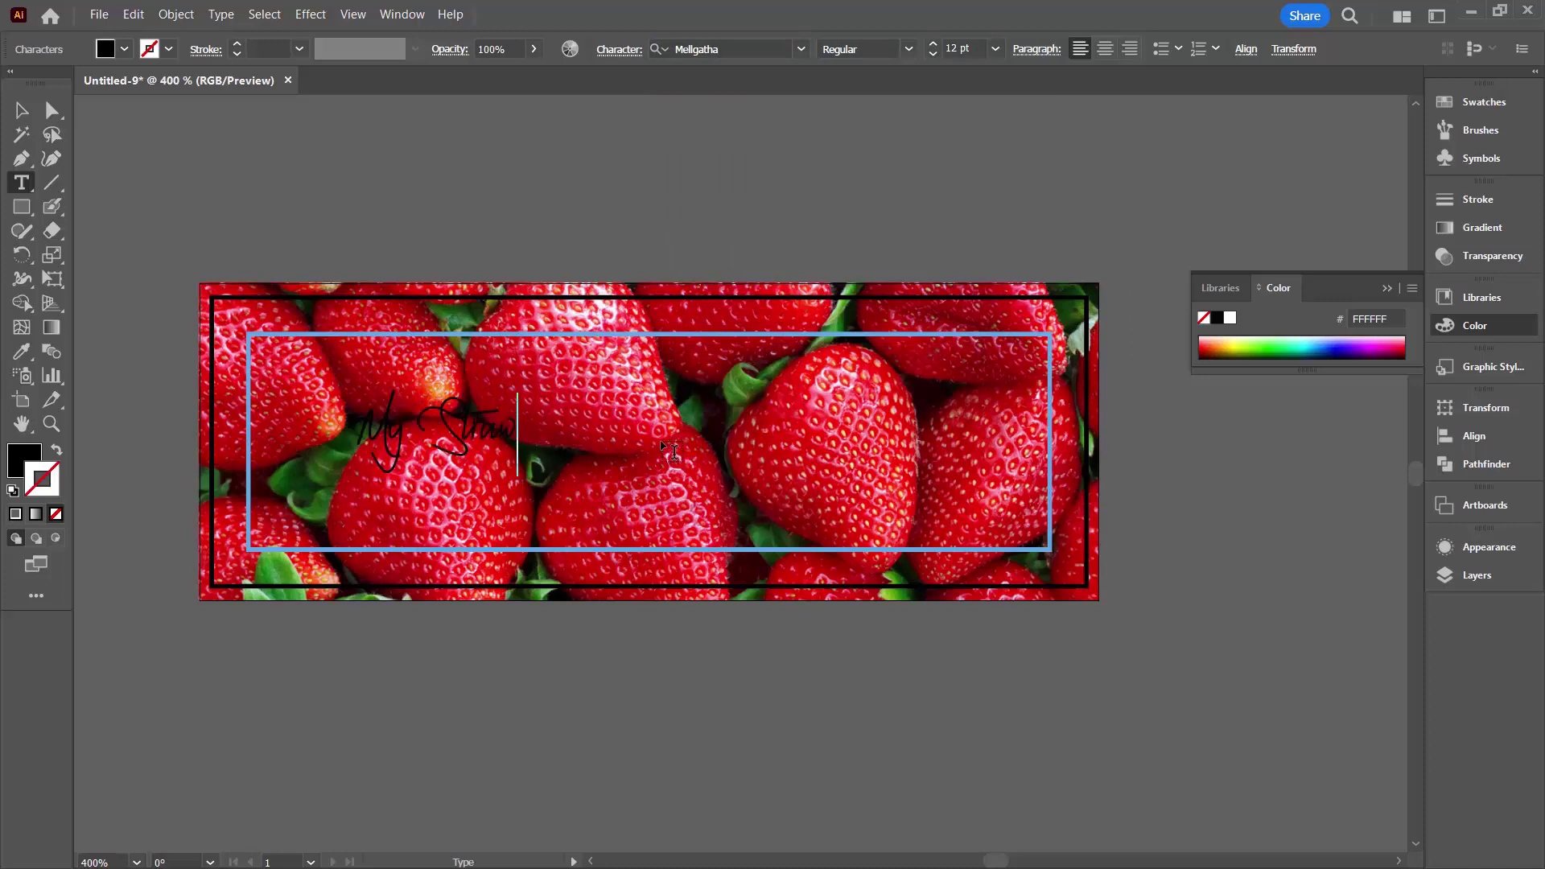
text(berry Fiel)
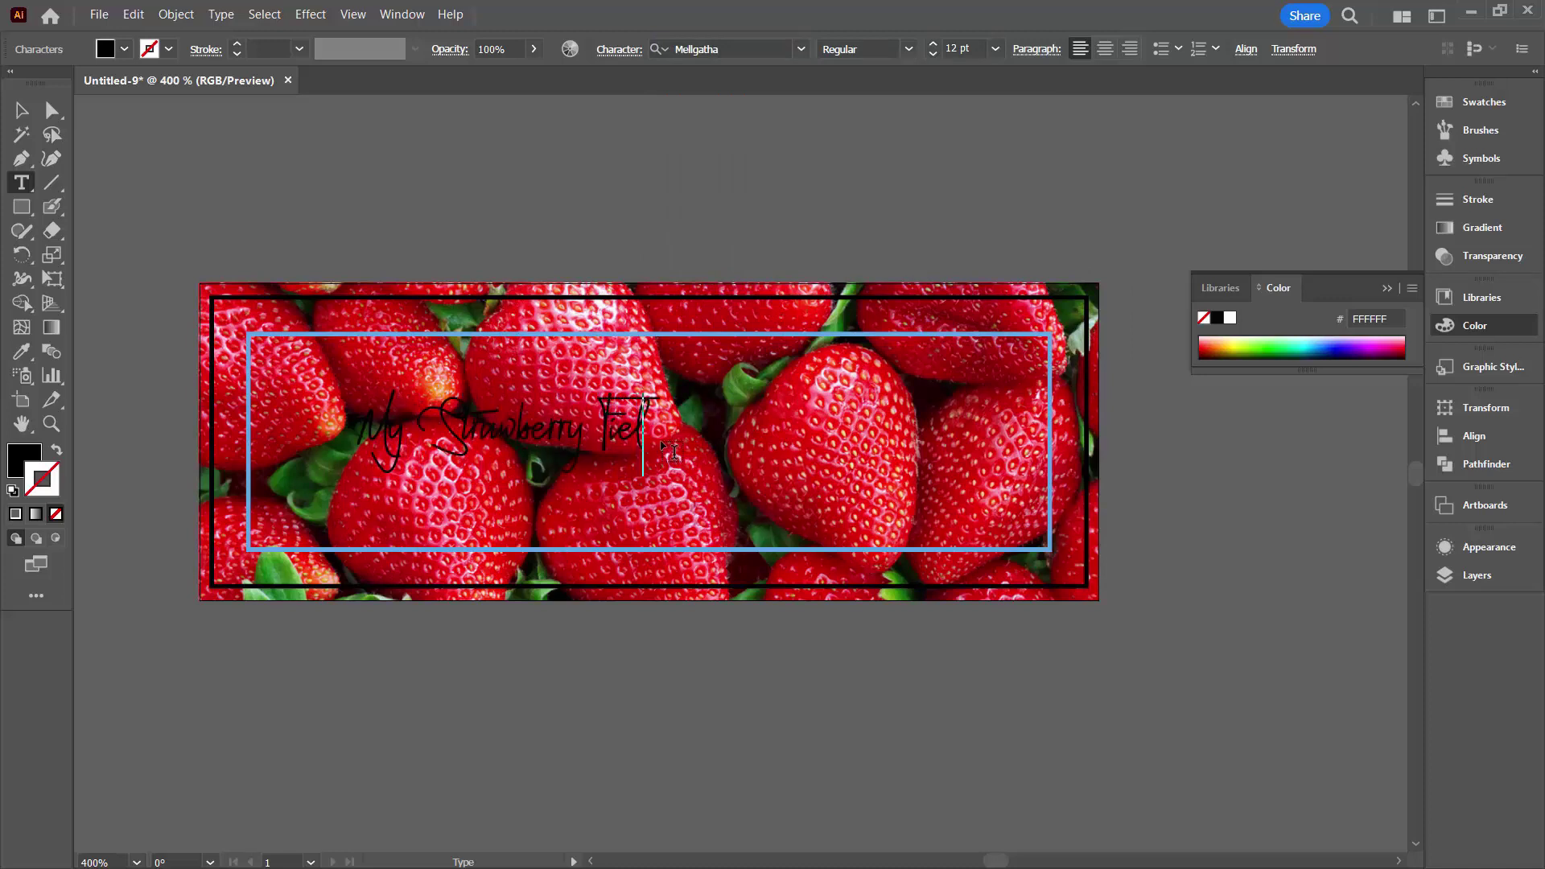
text(ds)
key(Escape)
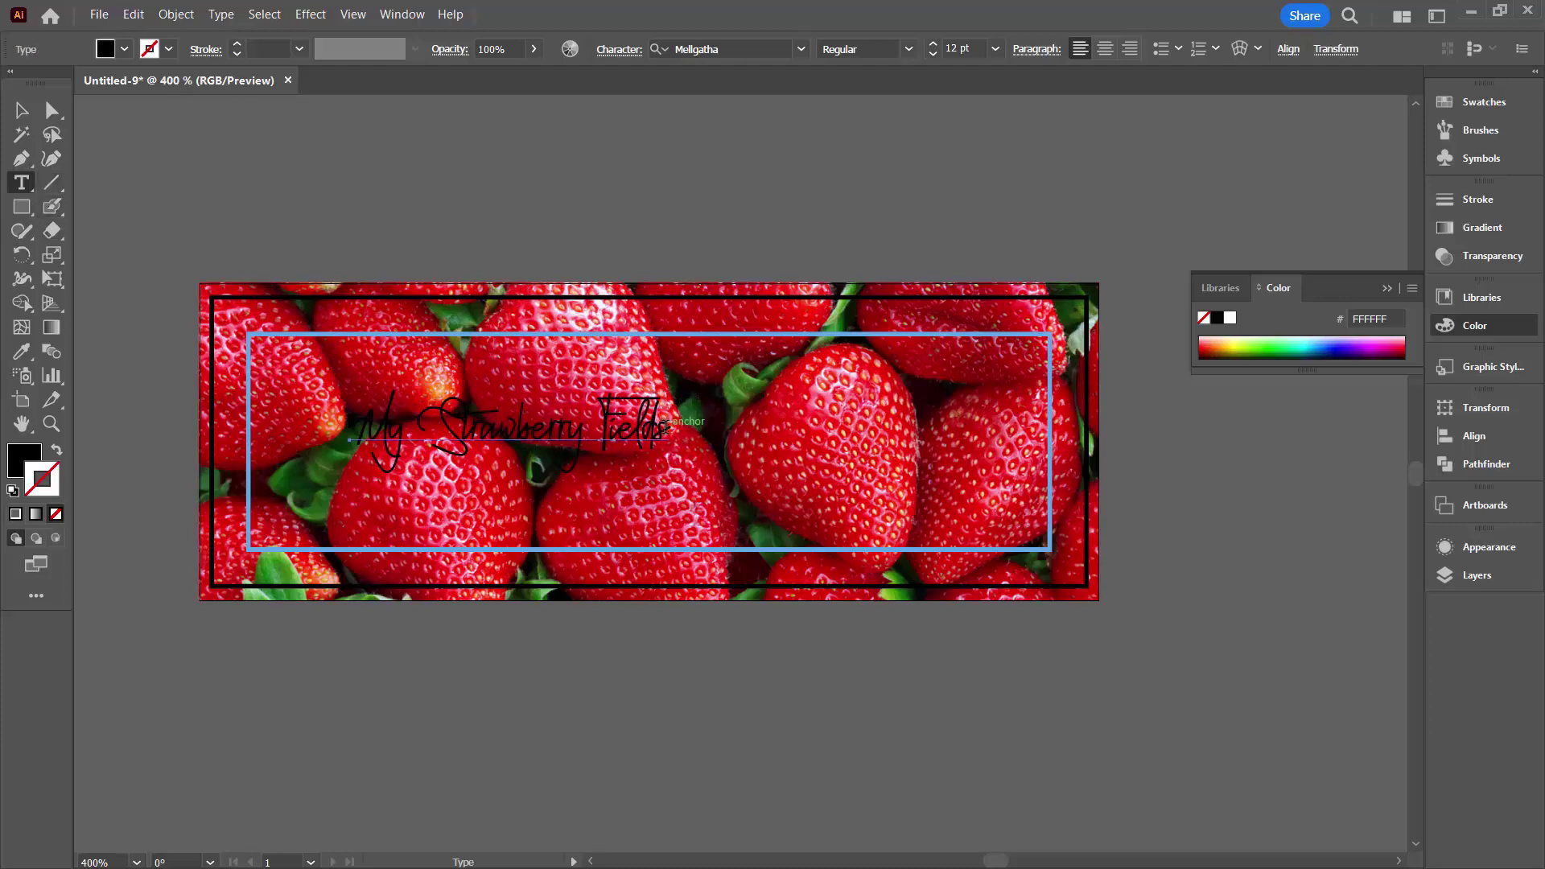
Select the whole "My Strawberry Fields" title and increase its font size to 22 pt.
drag(668, 425, 364, 407)
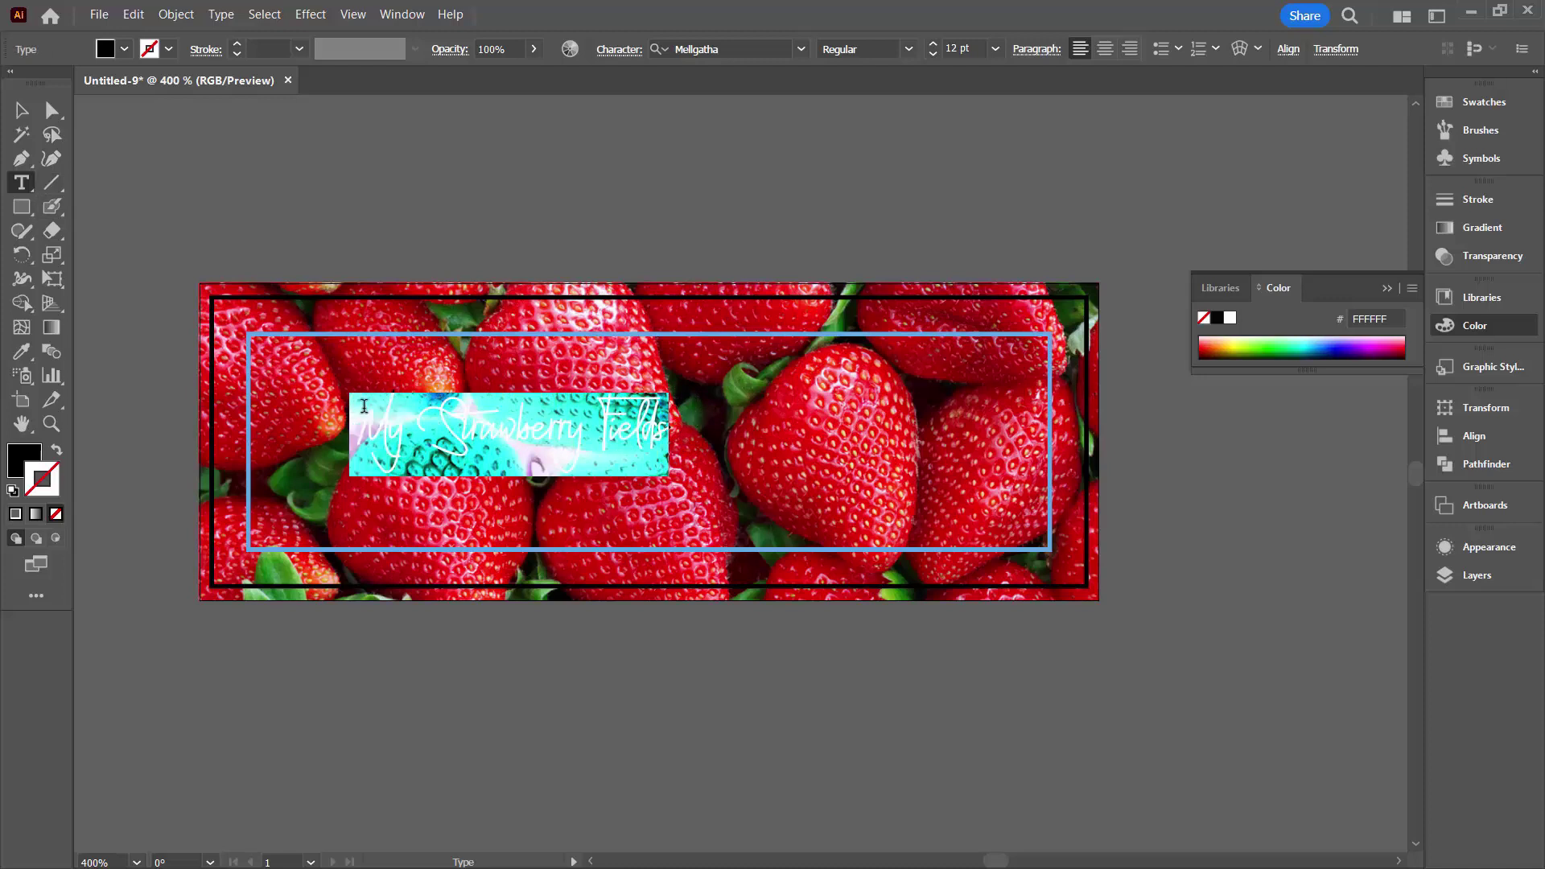
click(934, 43)
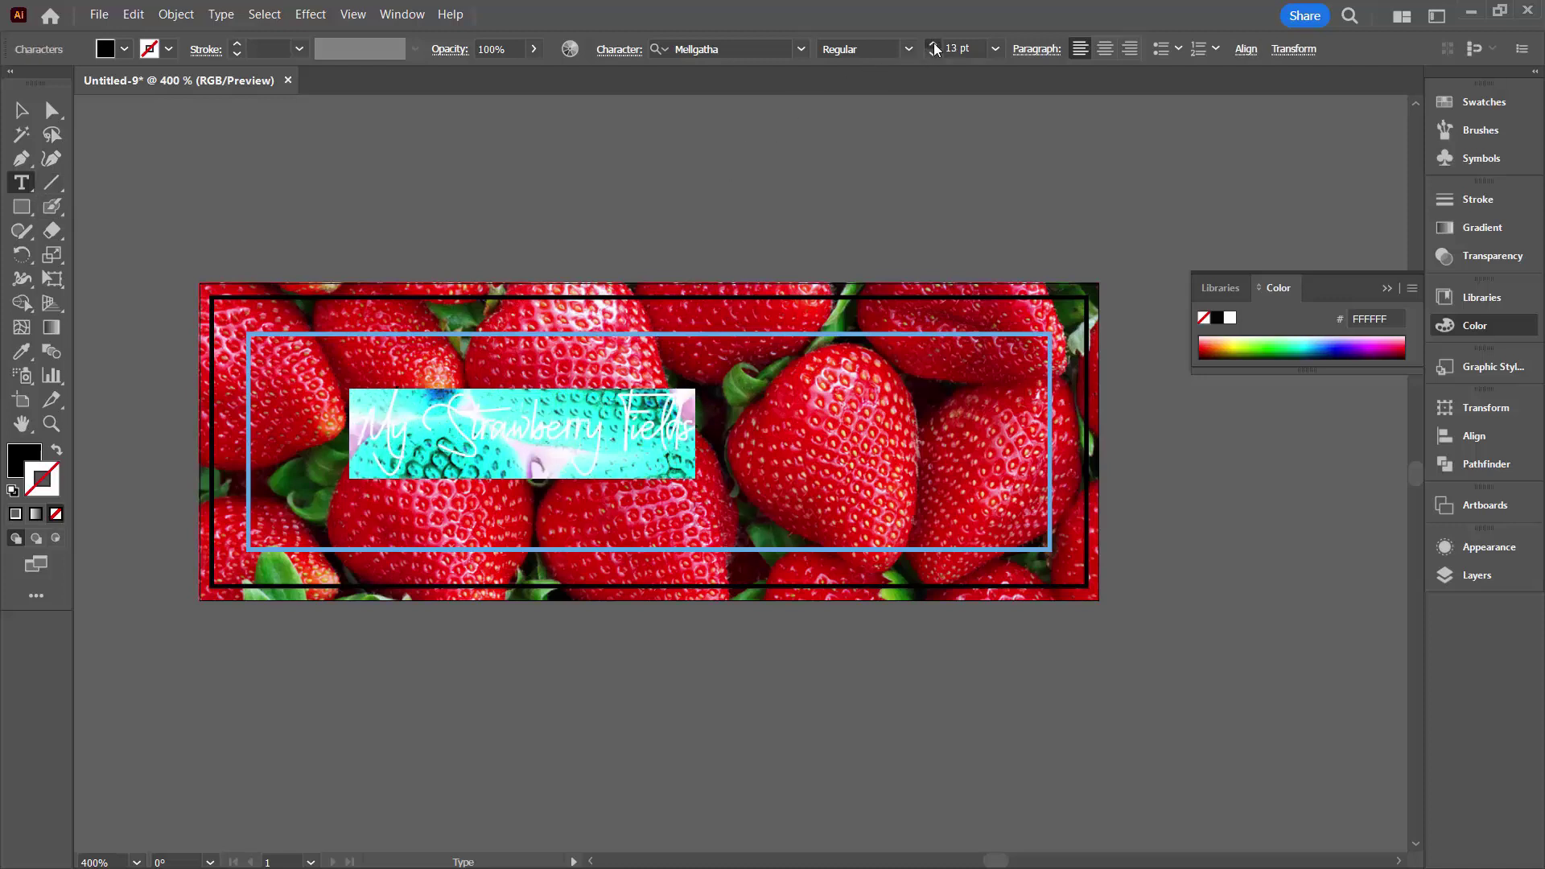
click(933, 43)
click(933, 44)
click(934, 44)
click(934, 44)
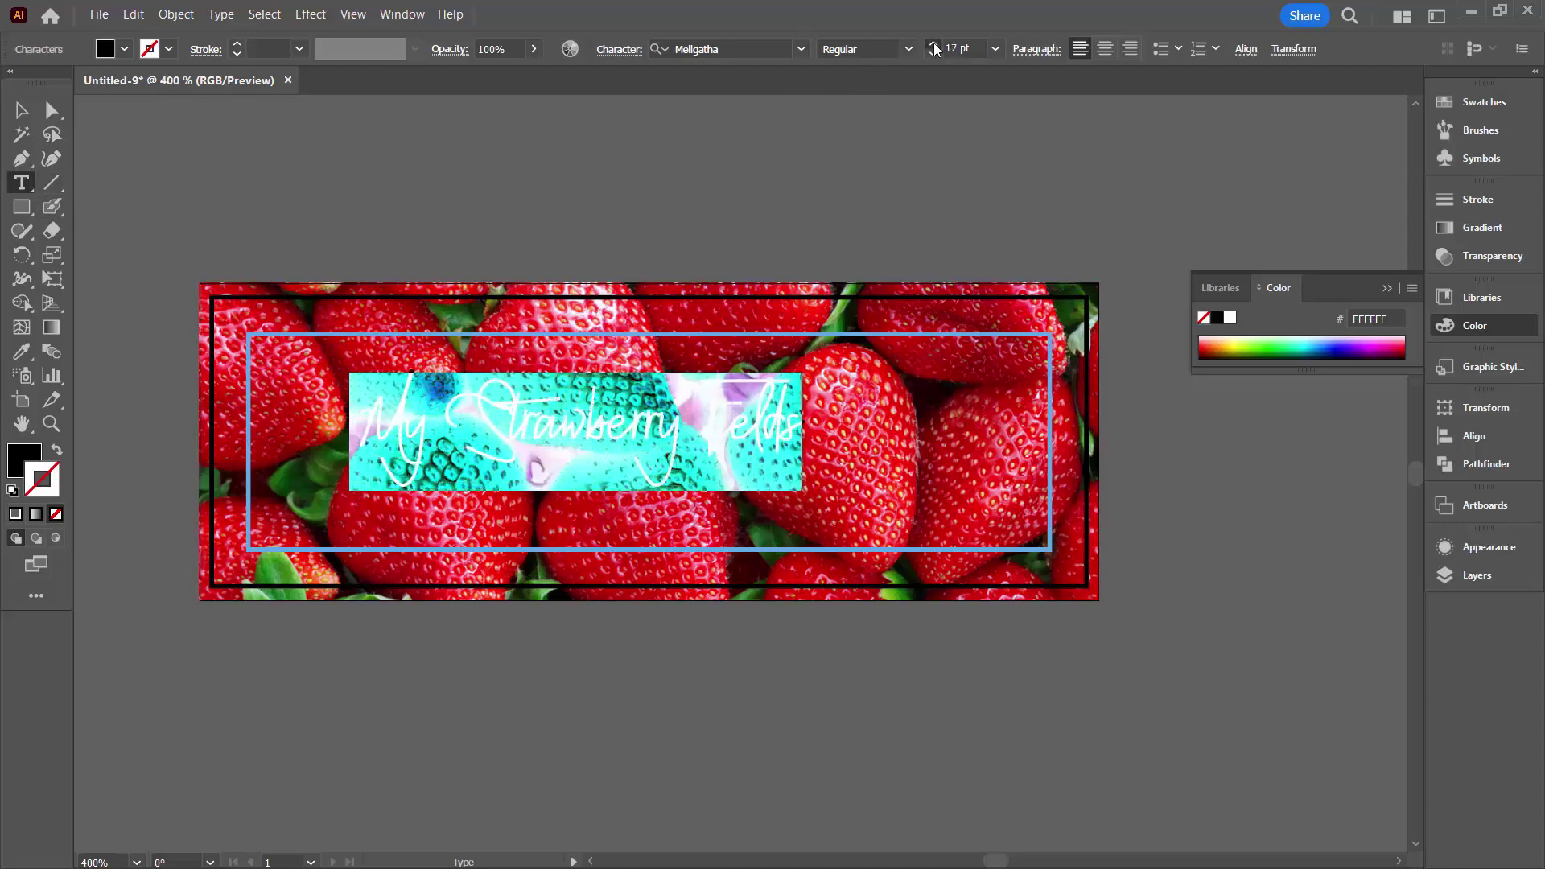
click(933, 43)
click(934, 43)
click(934, 44)
click(934, 46)
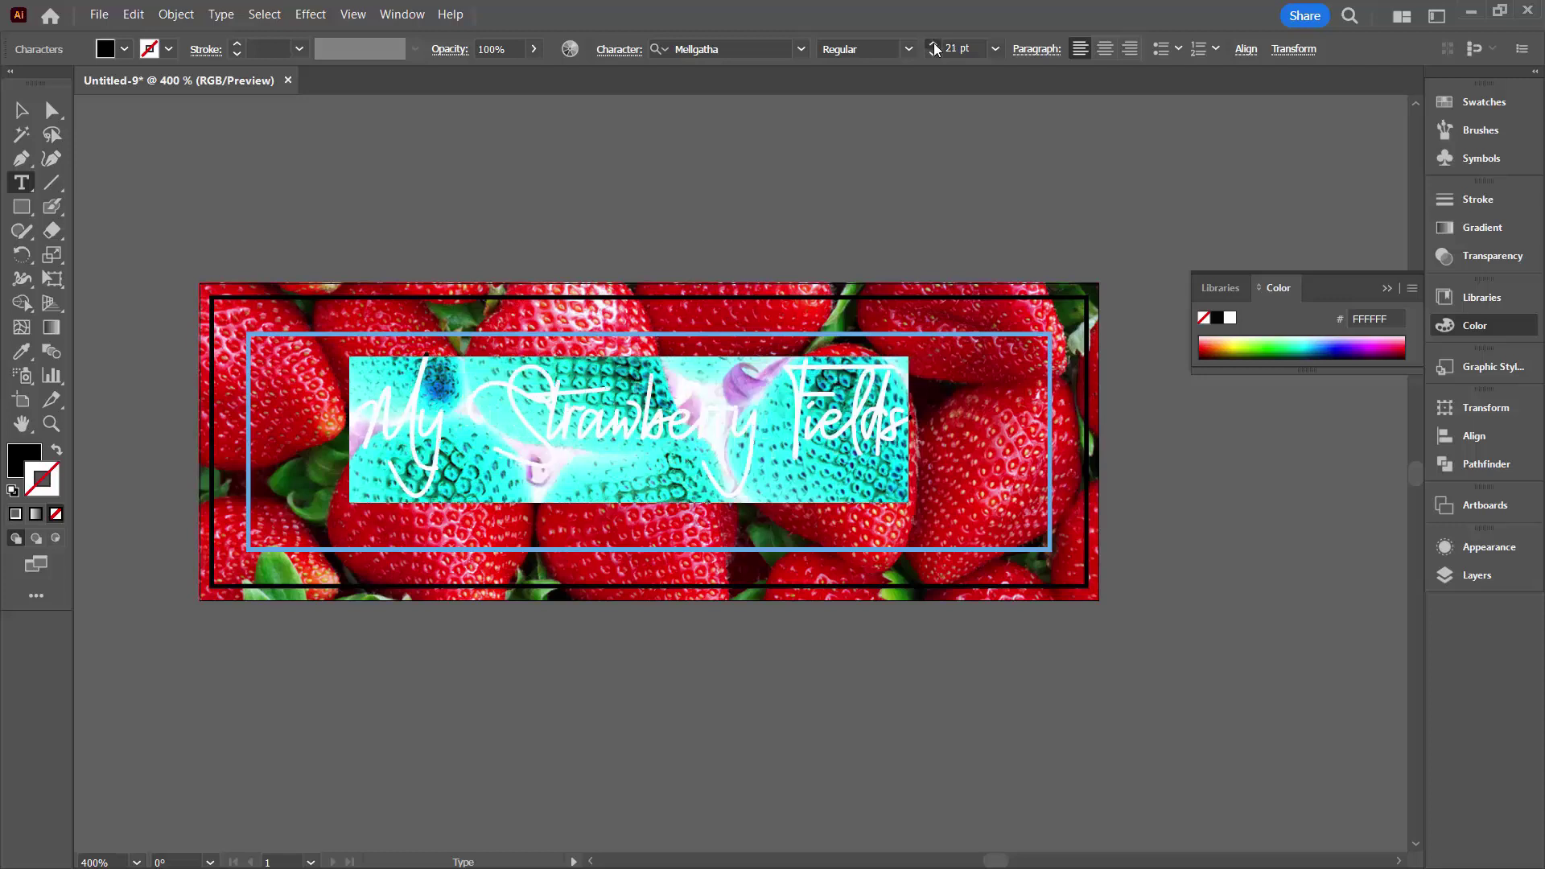
click(934, 46)
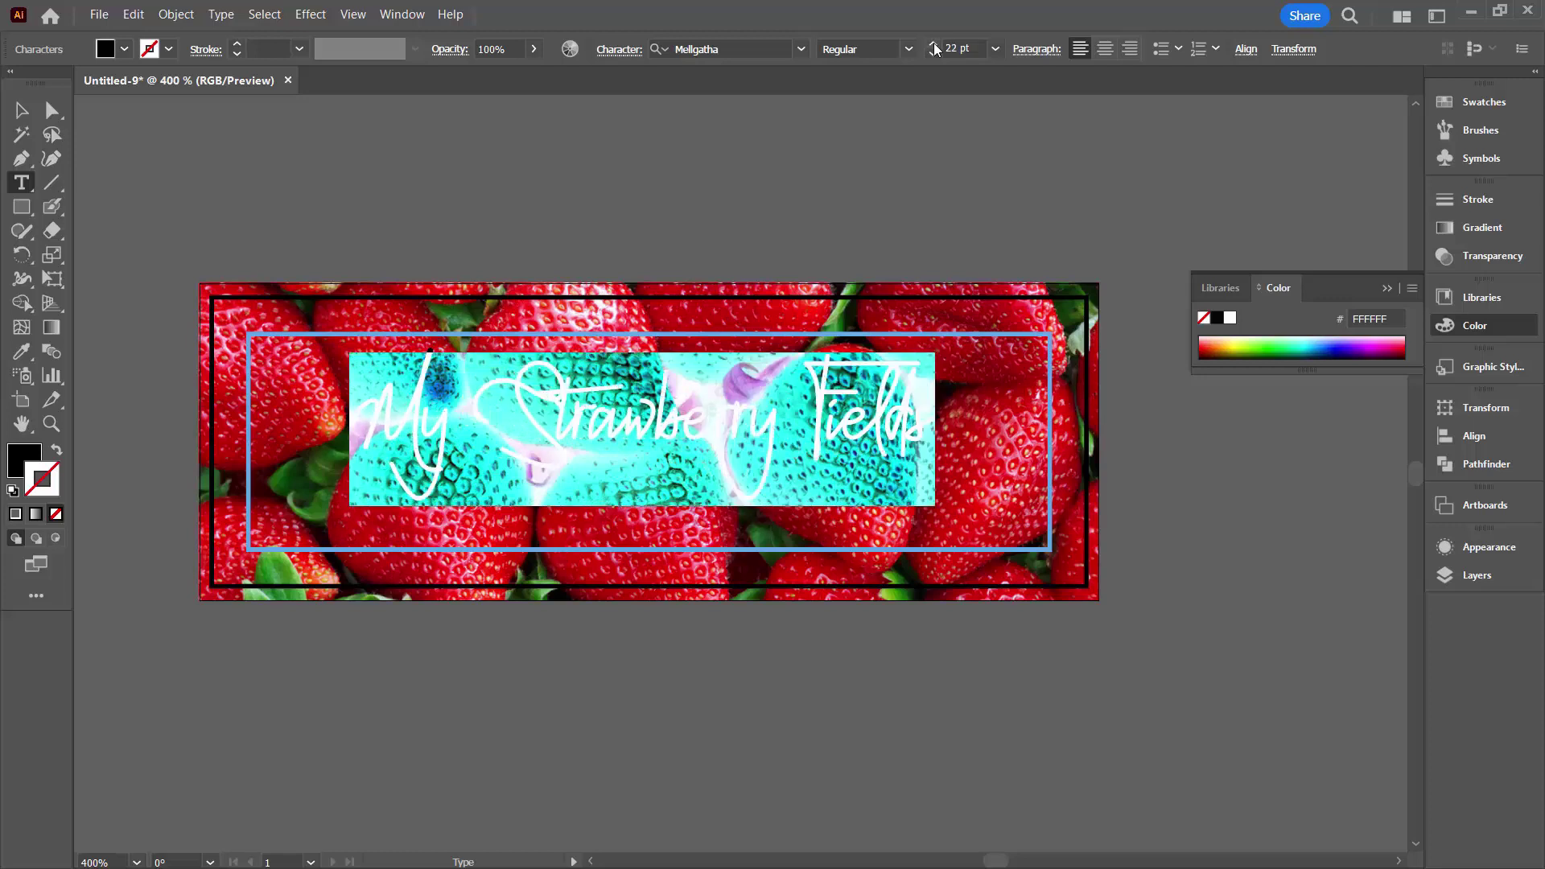
Fill the title text with white, check its available font styles and deselect it.
click(103, 50)
click(42, 80)
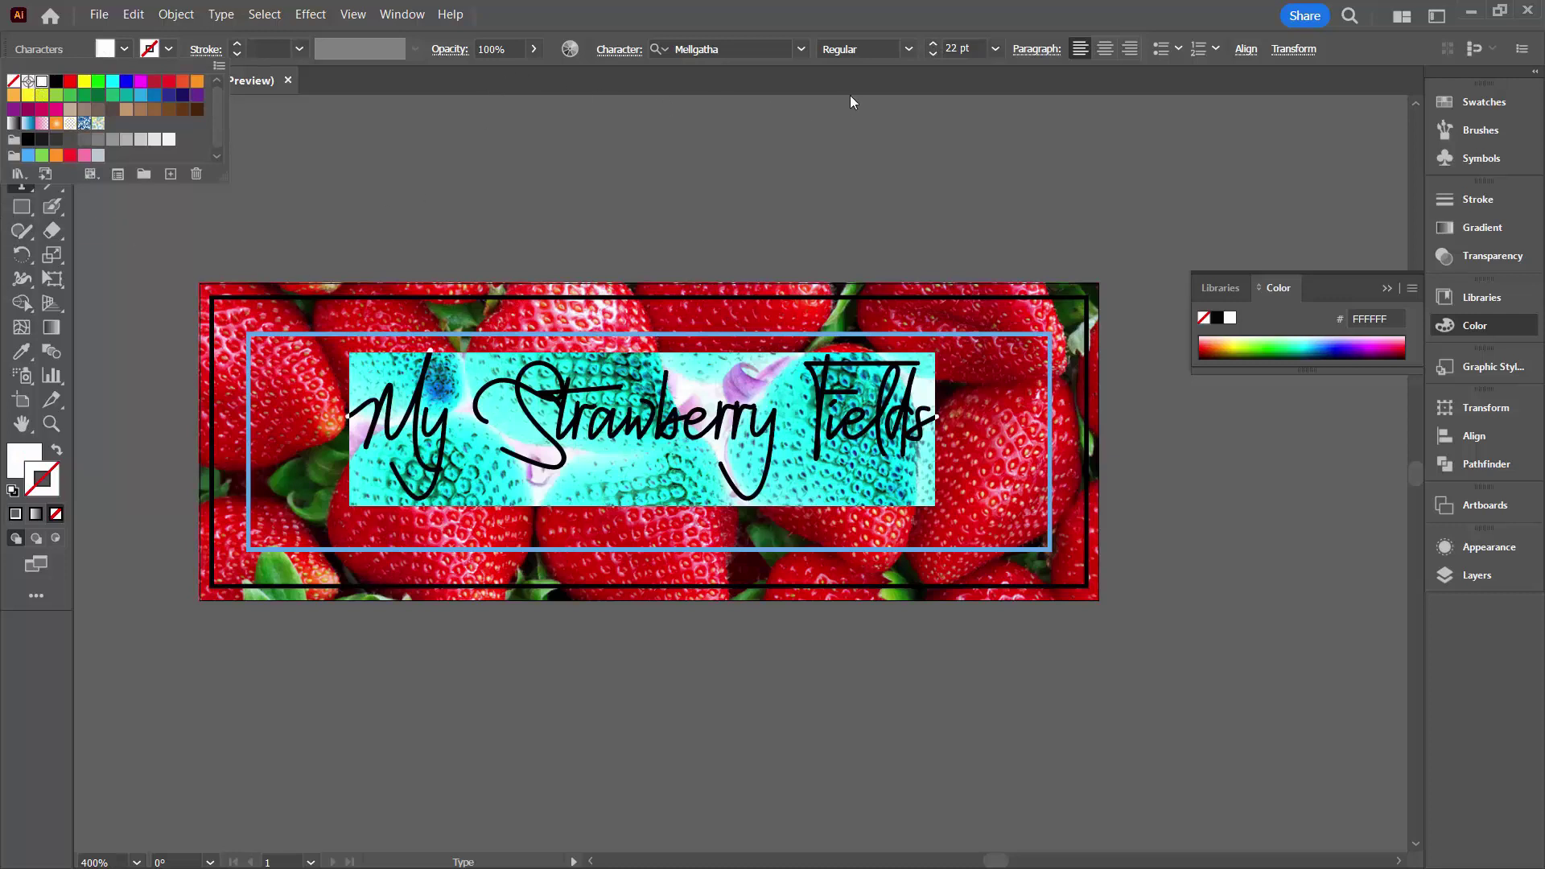
click(908, 48)
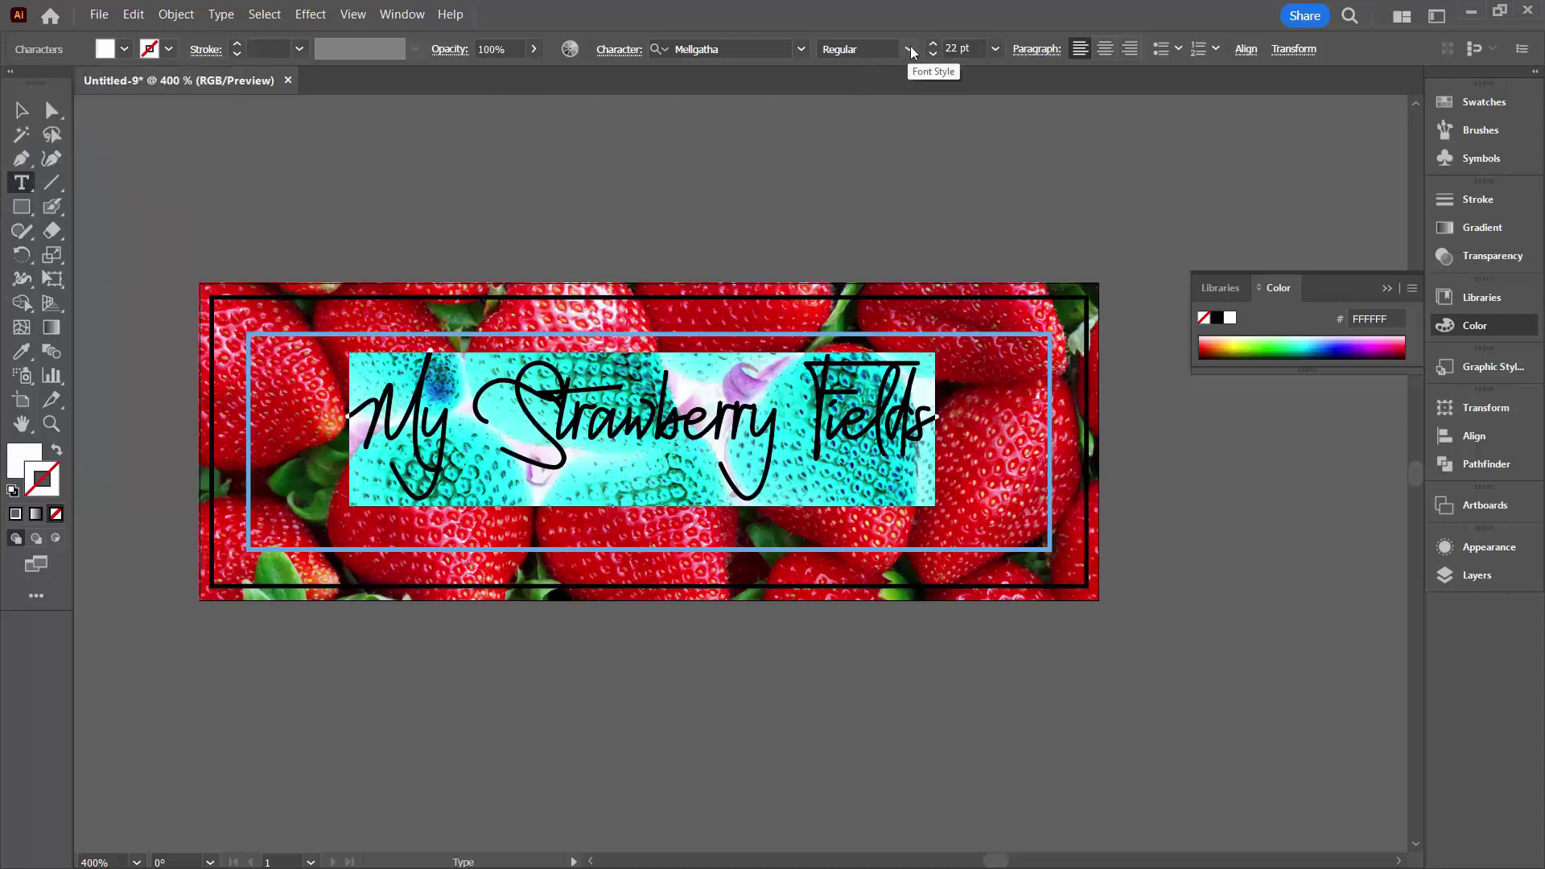
click(910, 47)
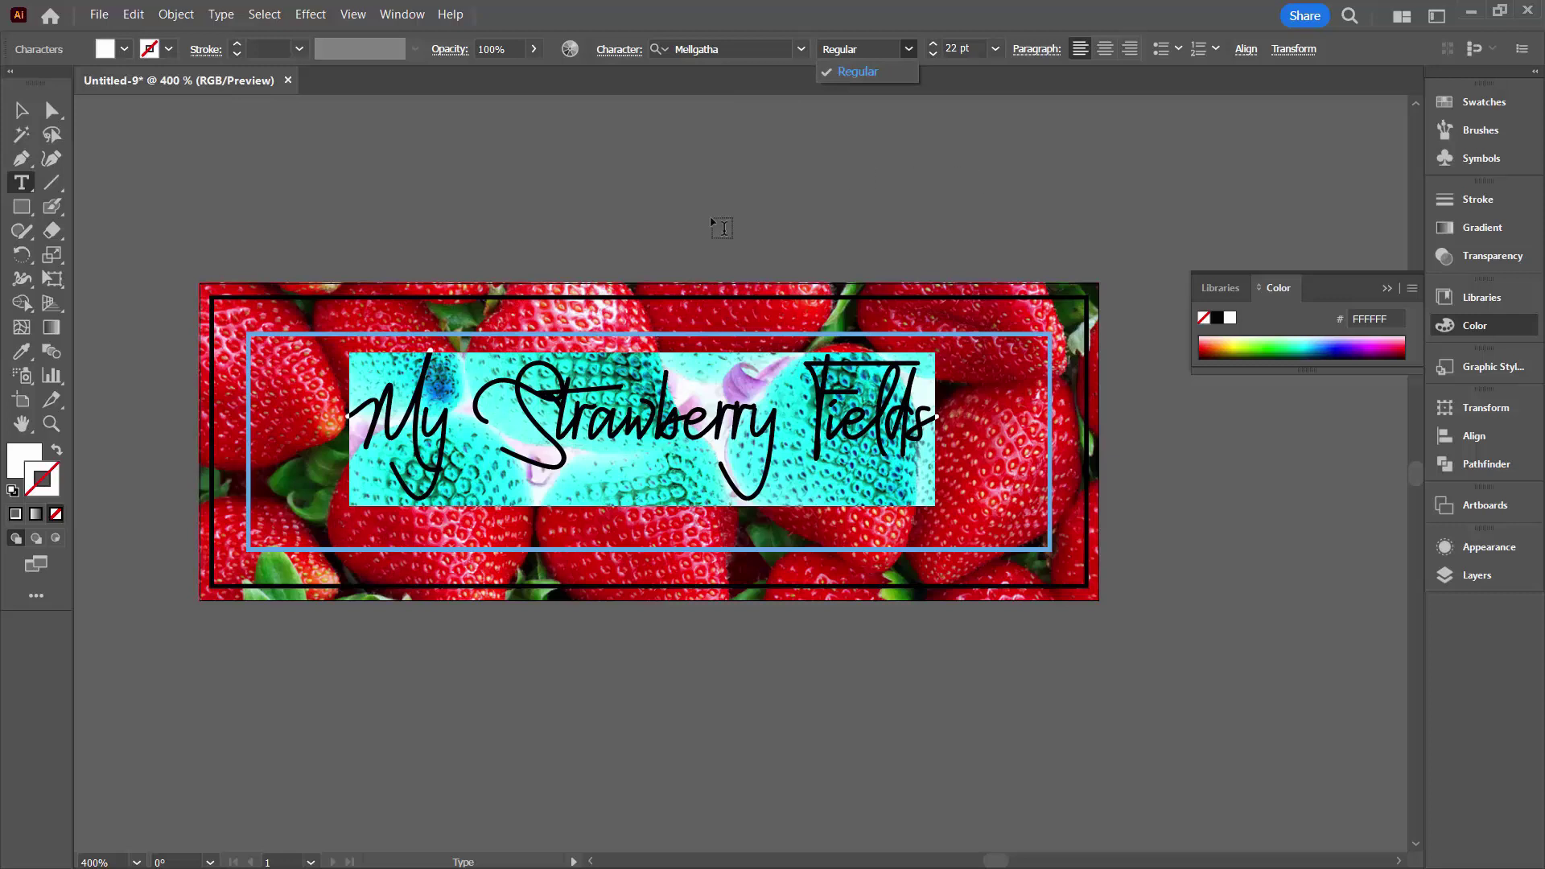
click(14, 113)
click(444, 215)
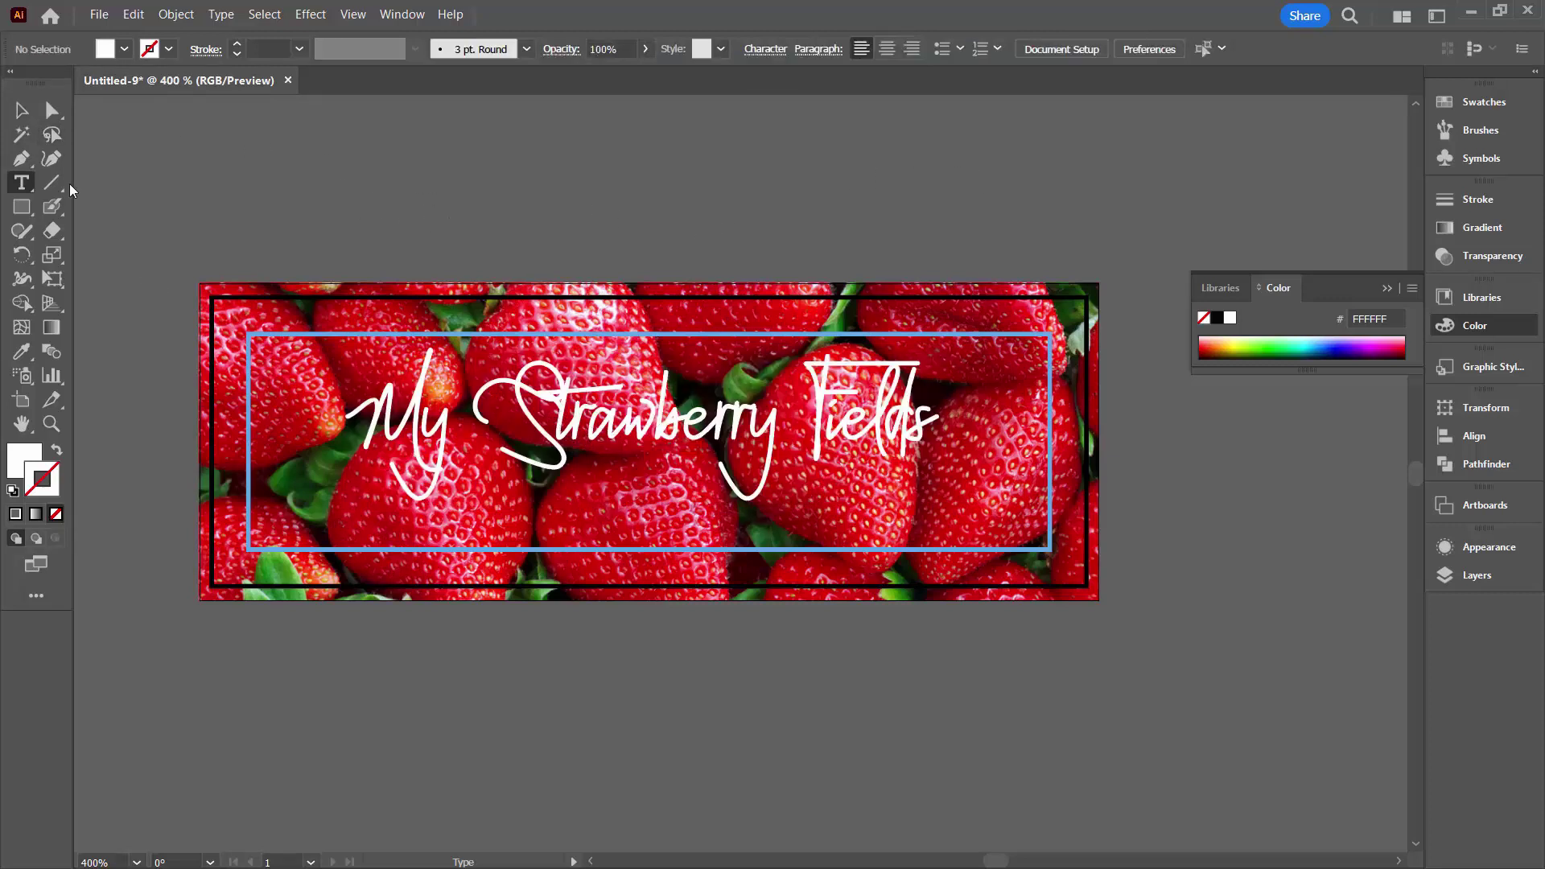
Enlarge the title to 26 pt and reposition it centrally within the blue safe-area outline.
click(21, 110)
drag(563, 421, 548, 434)
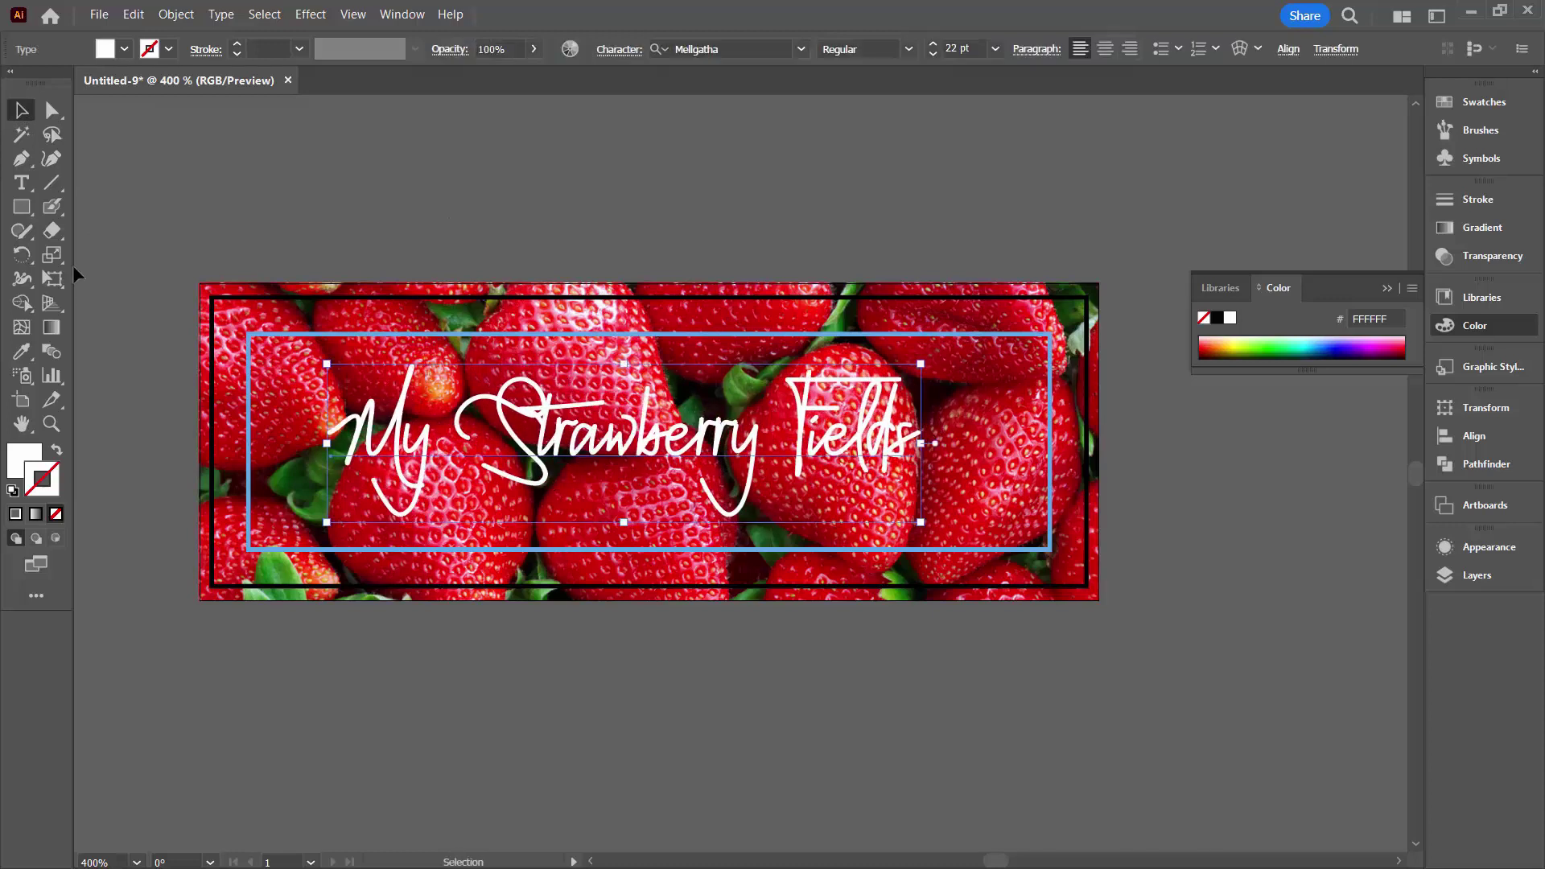
click(934, 44)
click(933, 44)
click(934, 44)
click(933, 44)
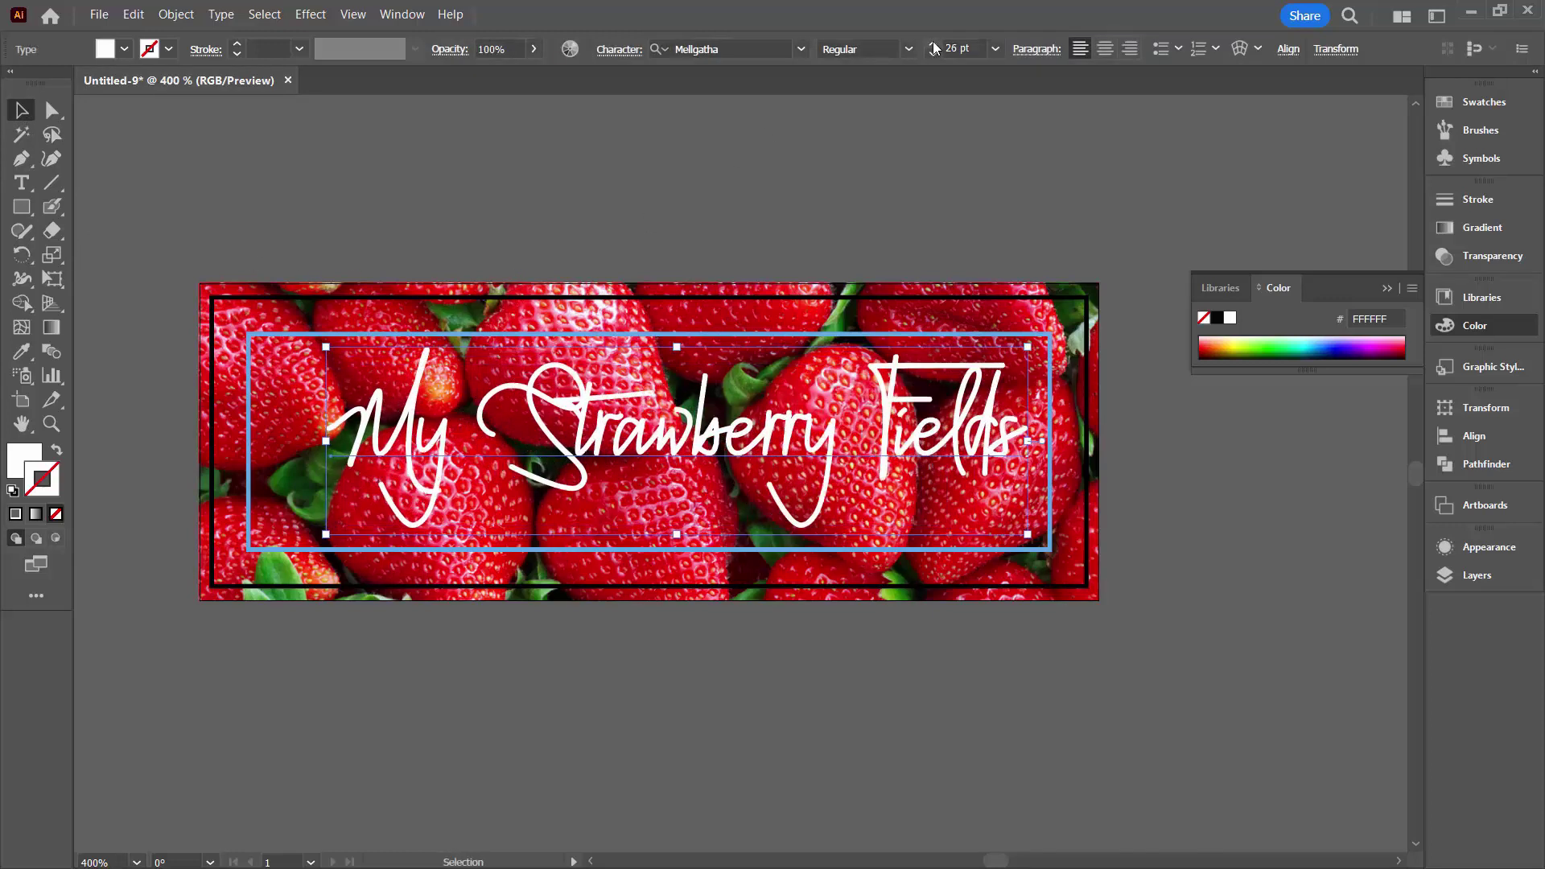
click(146, 239)
drag(394, 431, 372, 442)
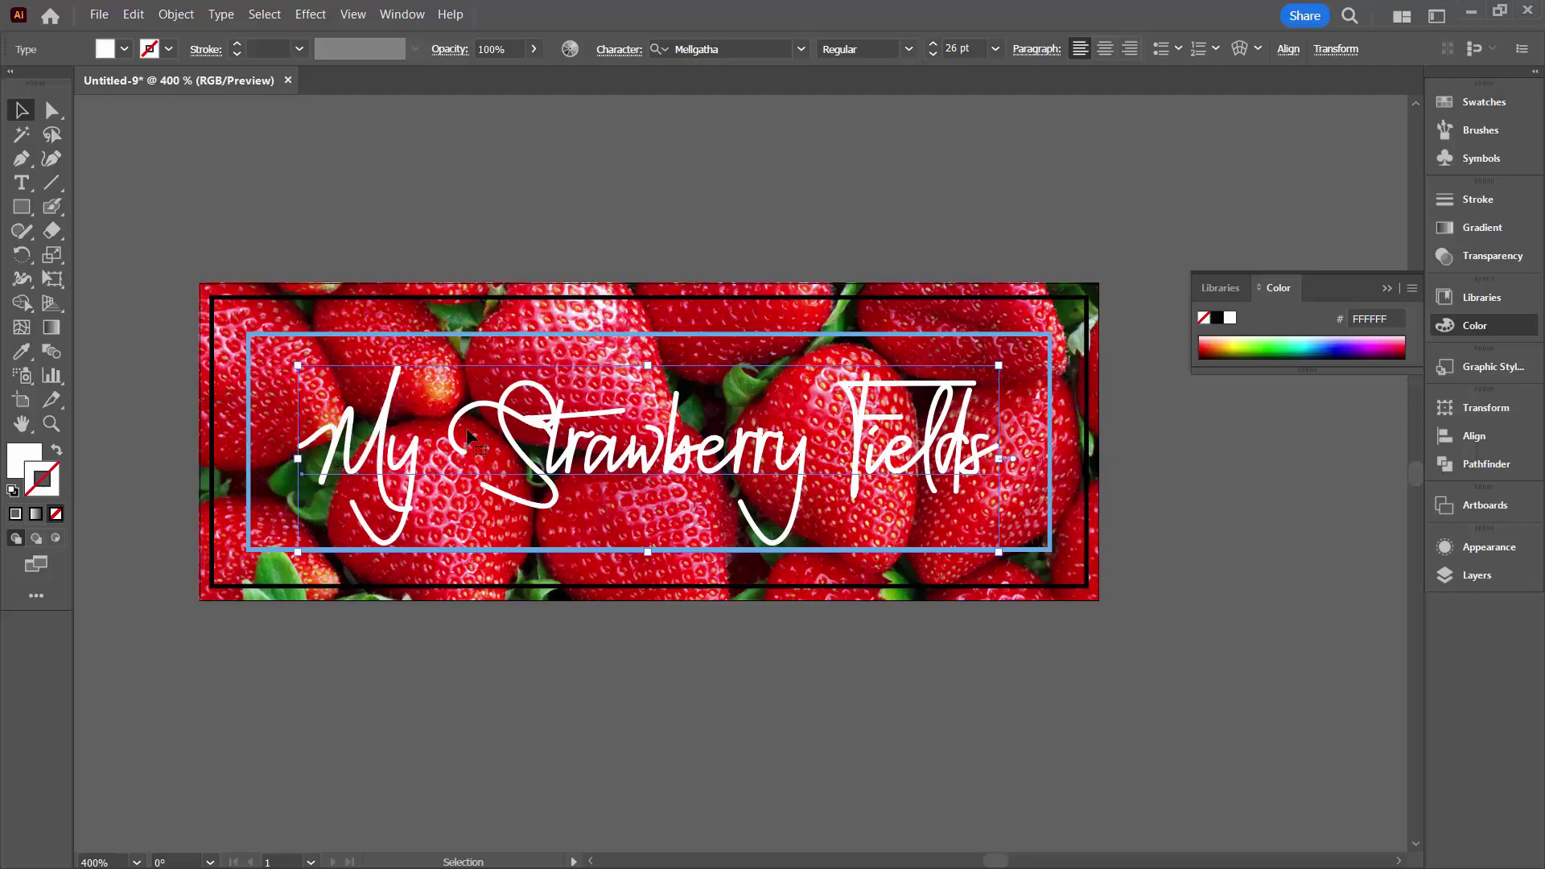
click(167, 457)
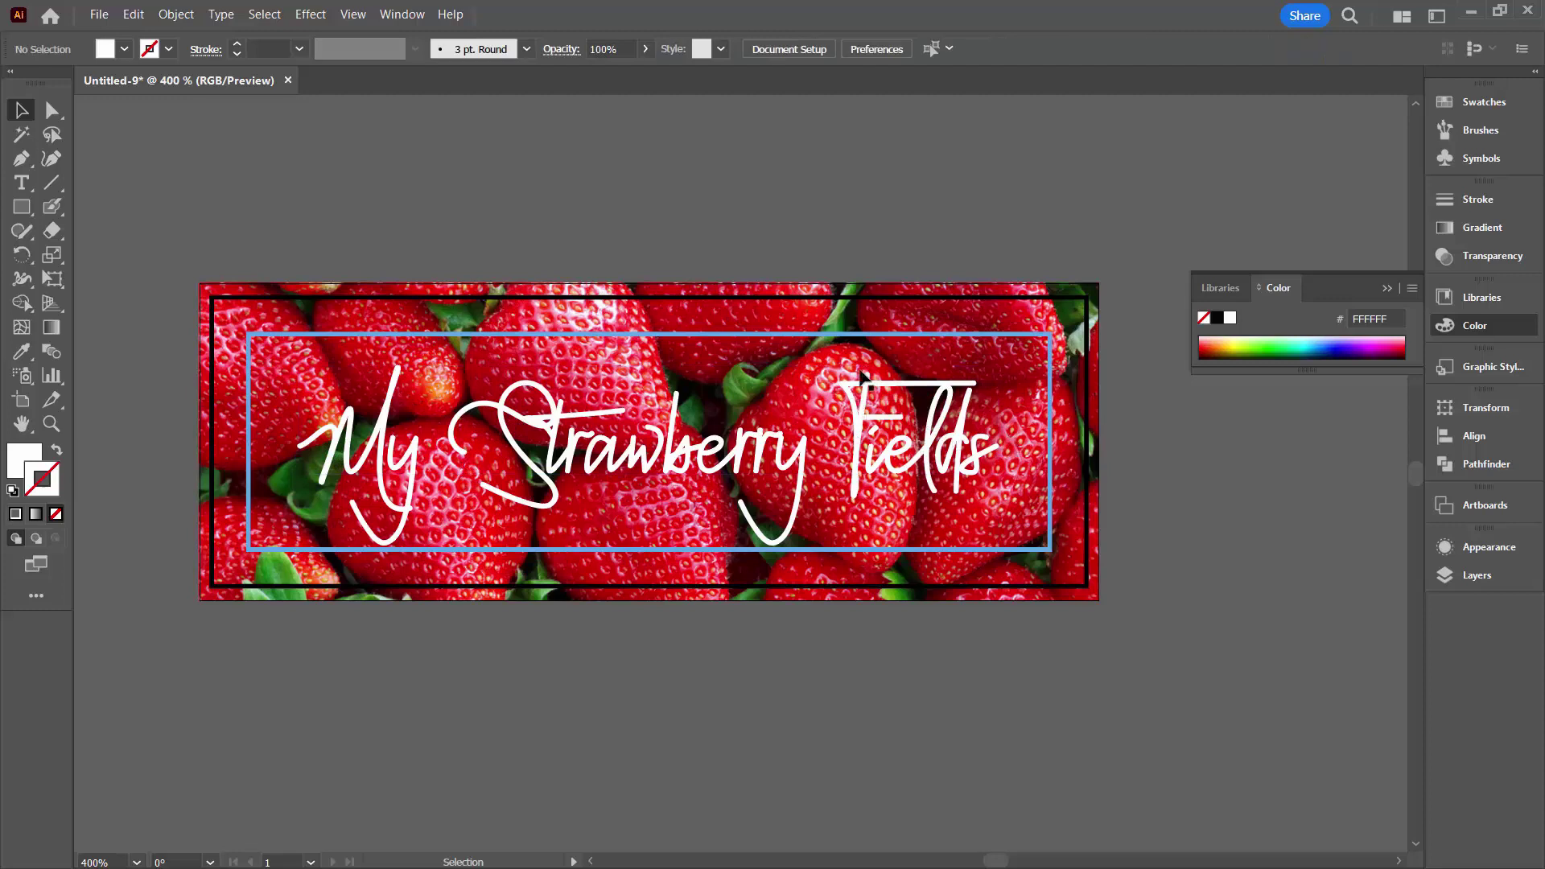
Apply a black Multiply drop shadow to the title with 100% opacity, 1 px X and Y offsets and 1 px blur.
click(554, 425)
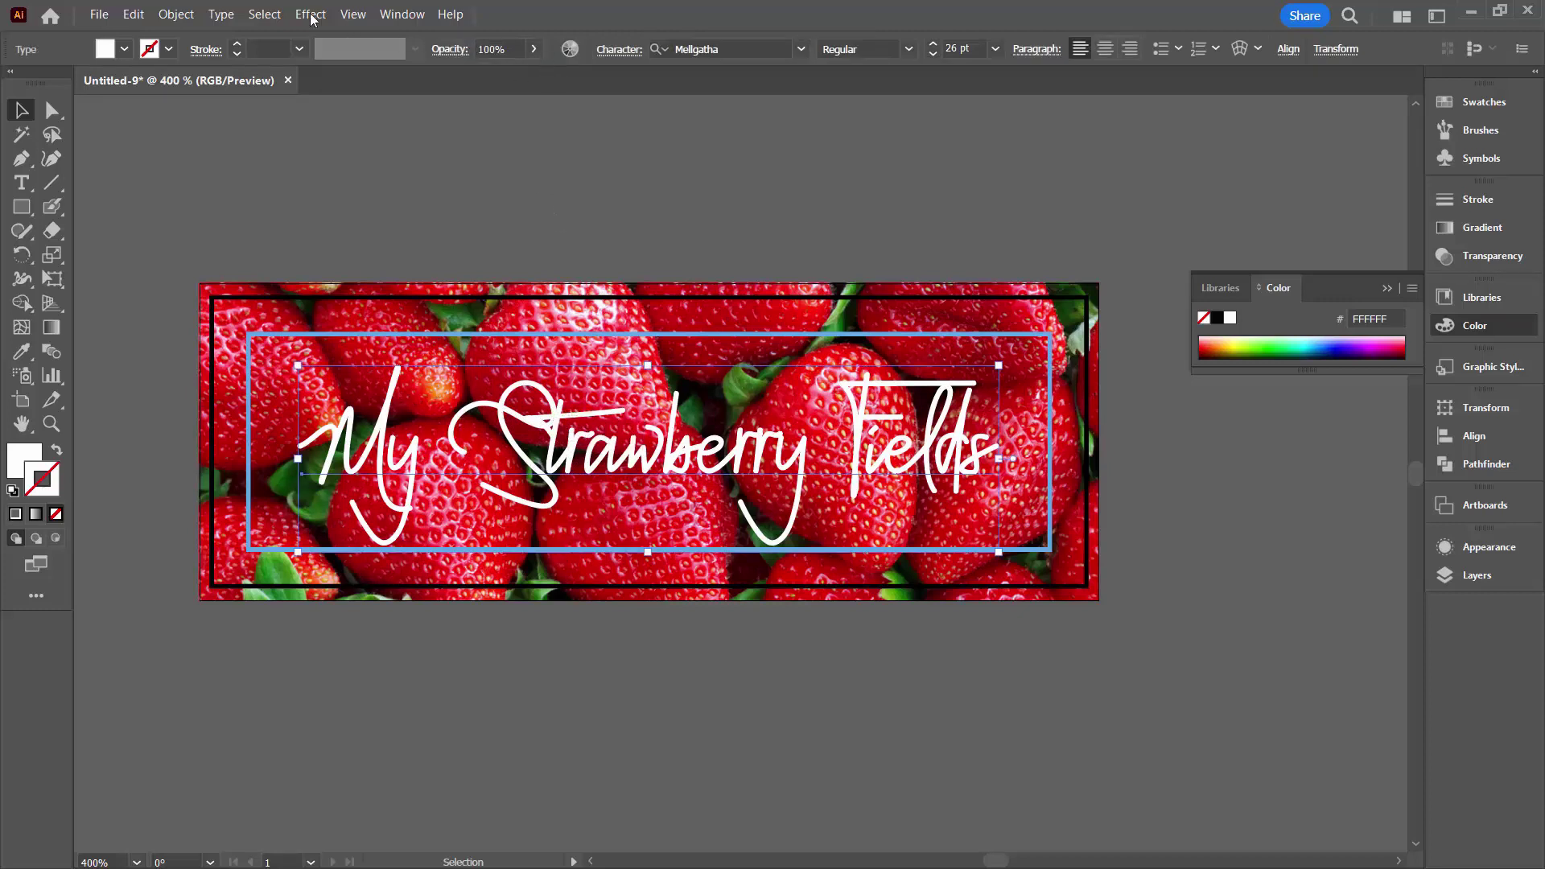
click(310, 16)
mouse_move(395, 205)
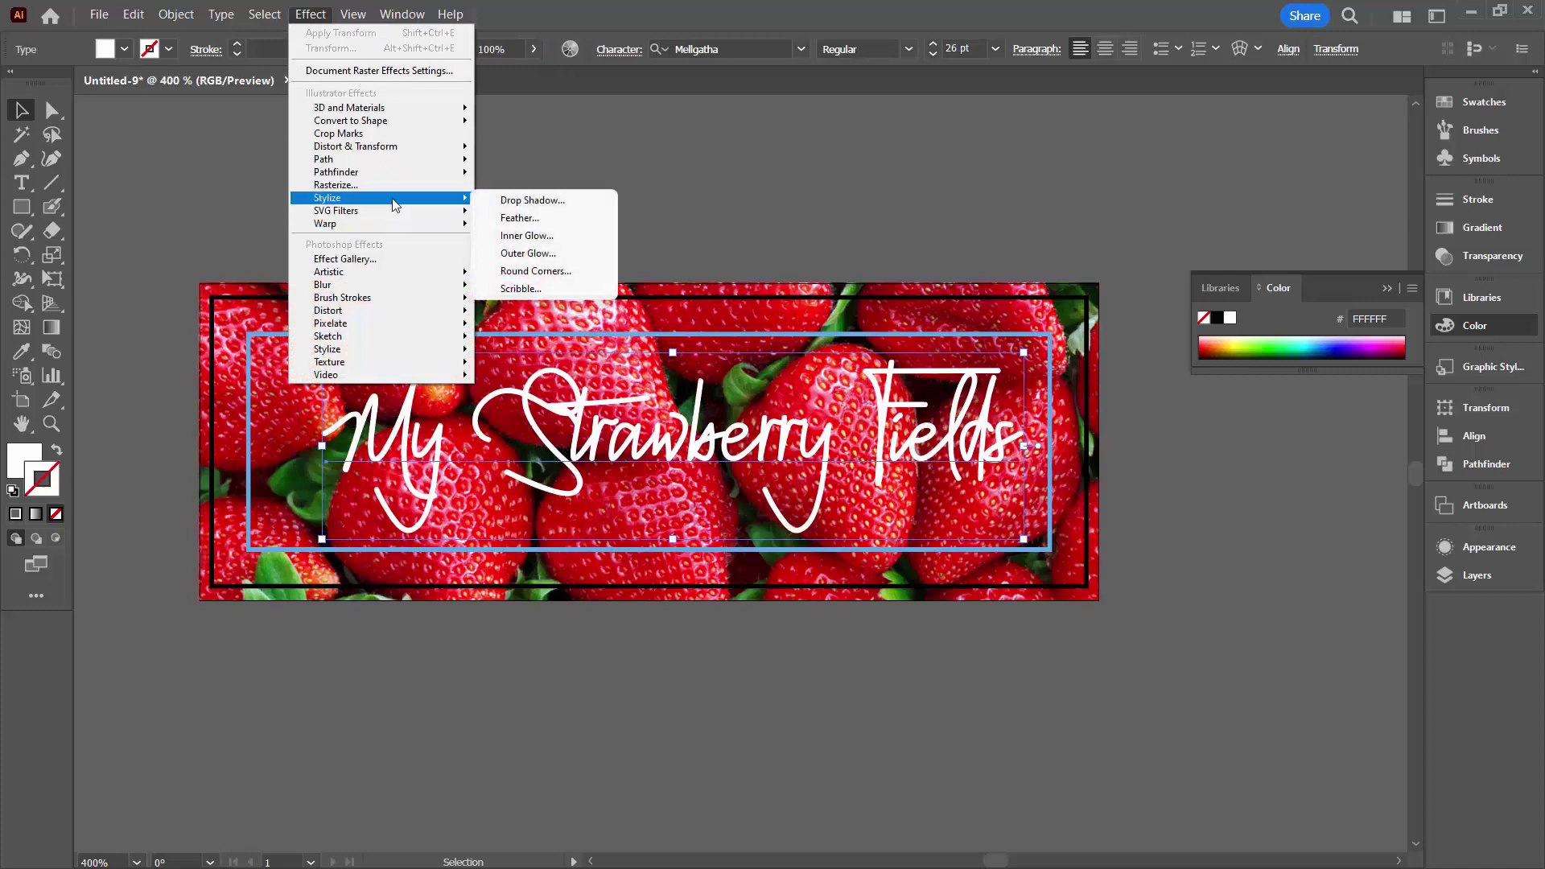
click(531, 201)
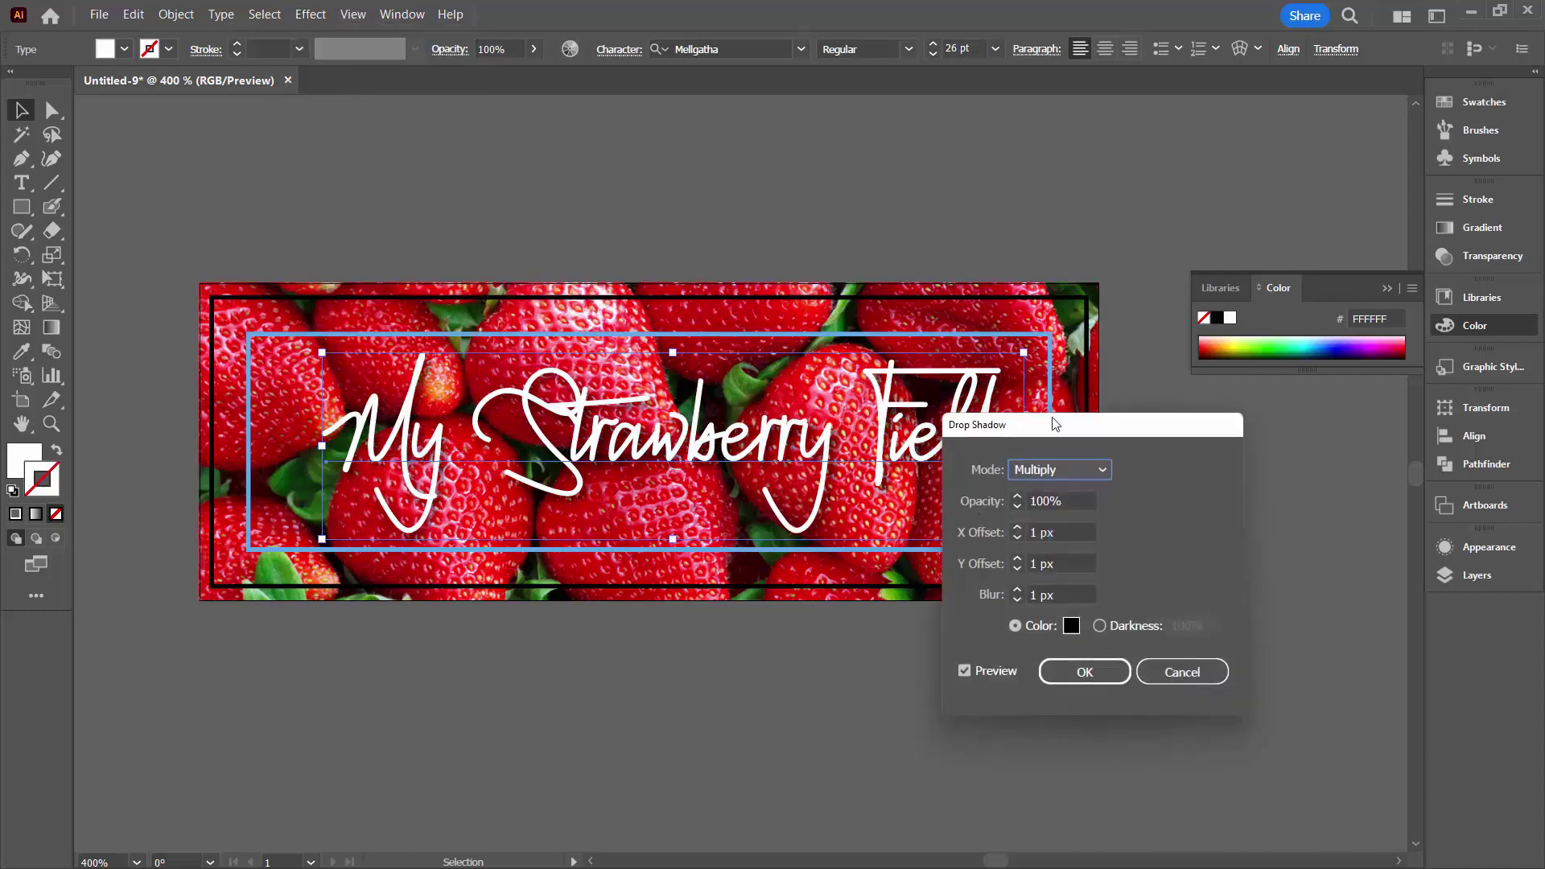
drag(1022, 426, 1134, 493)
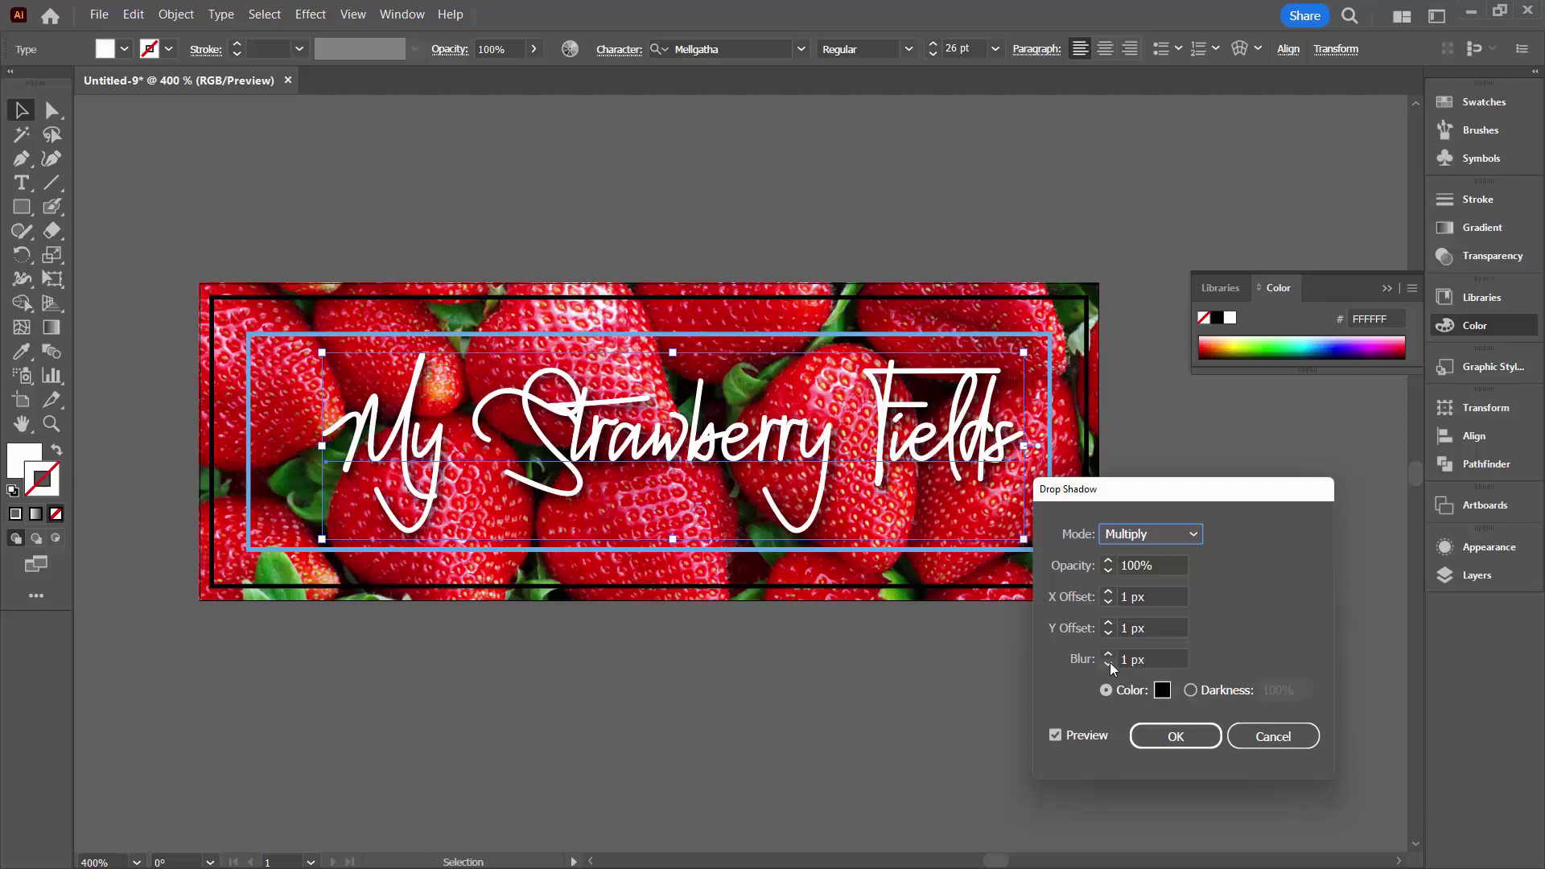
click(1173, 738)
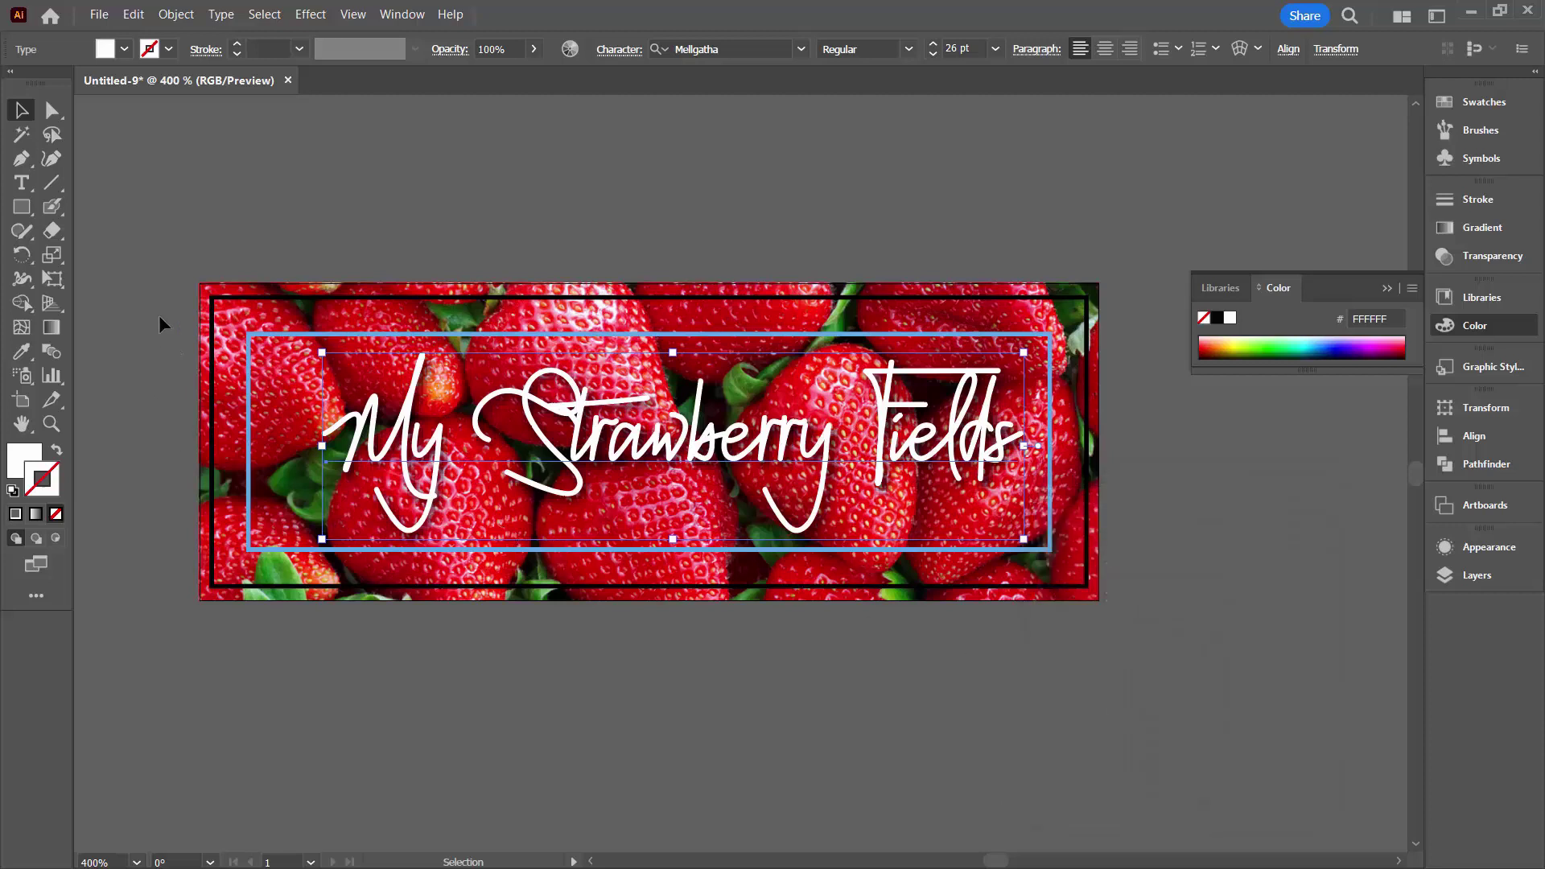
click(138, 318)
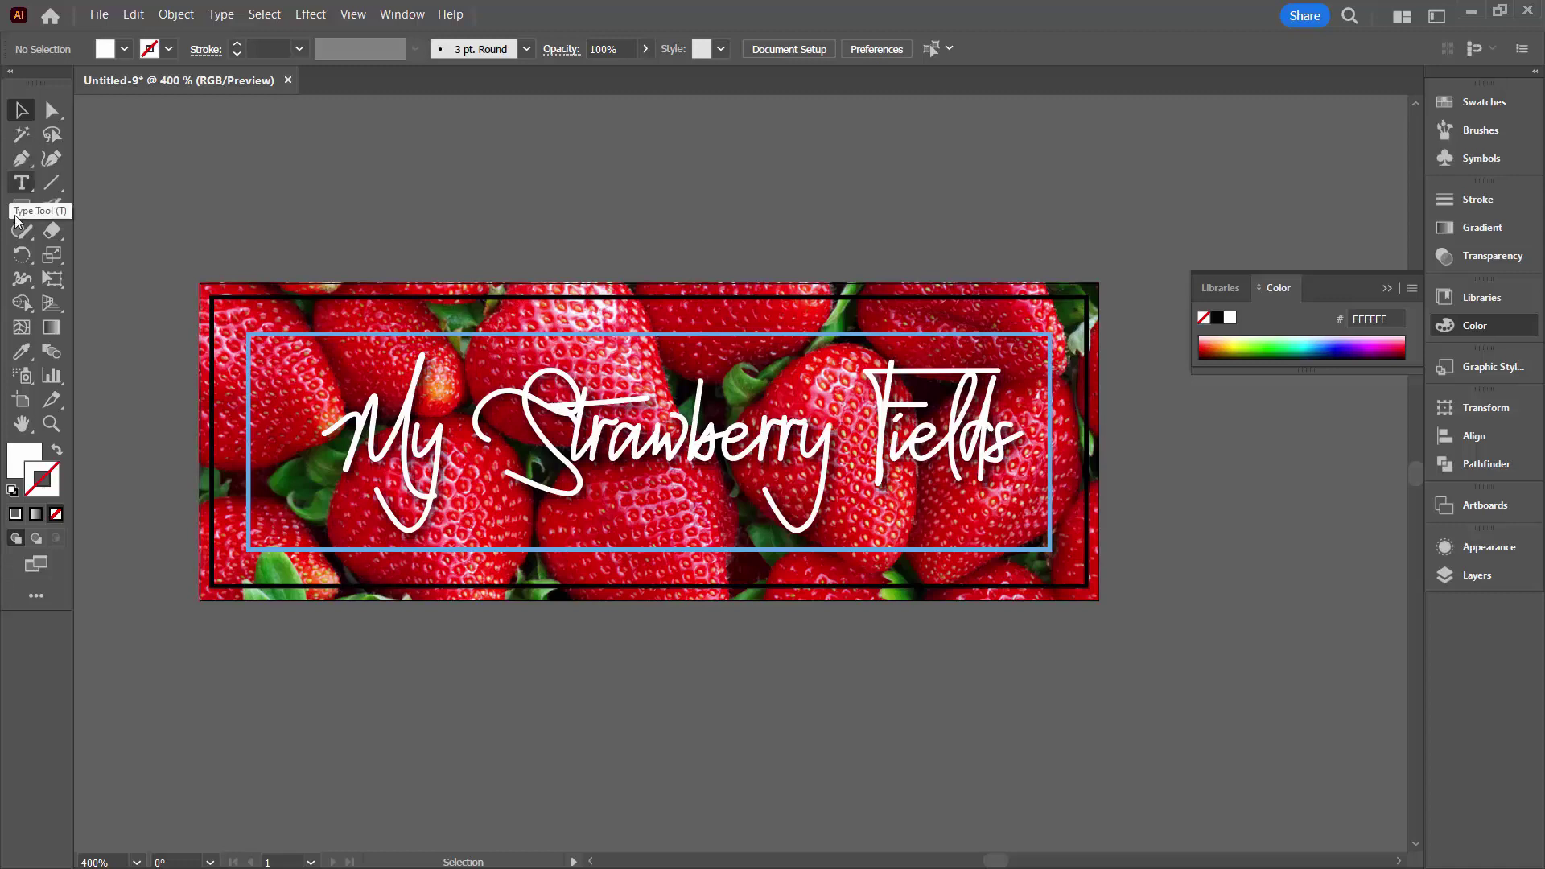
click(25, 188)
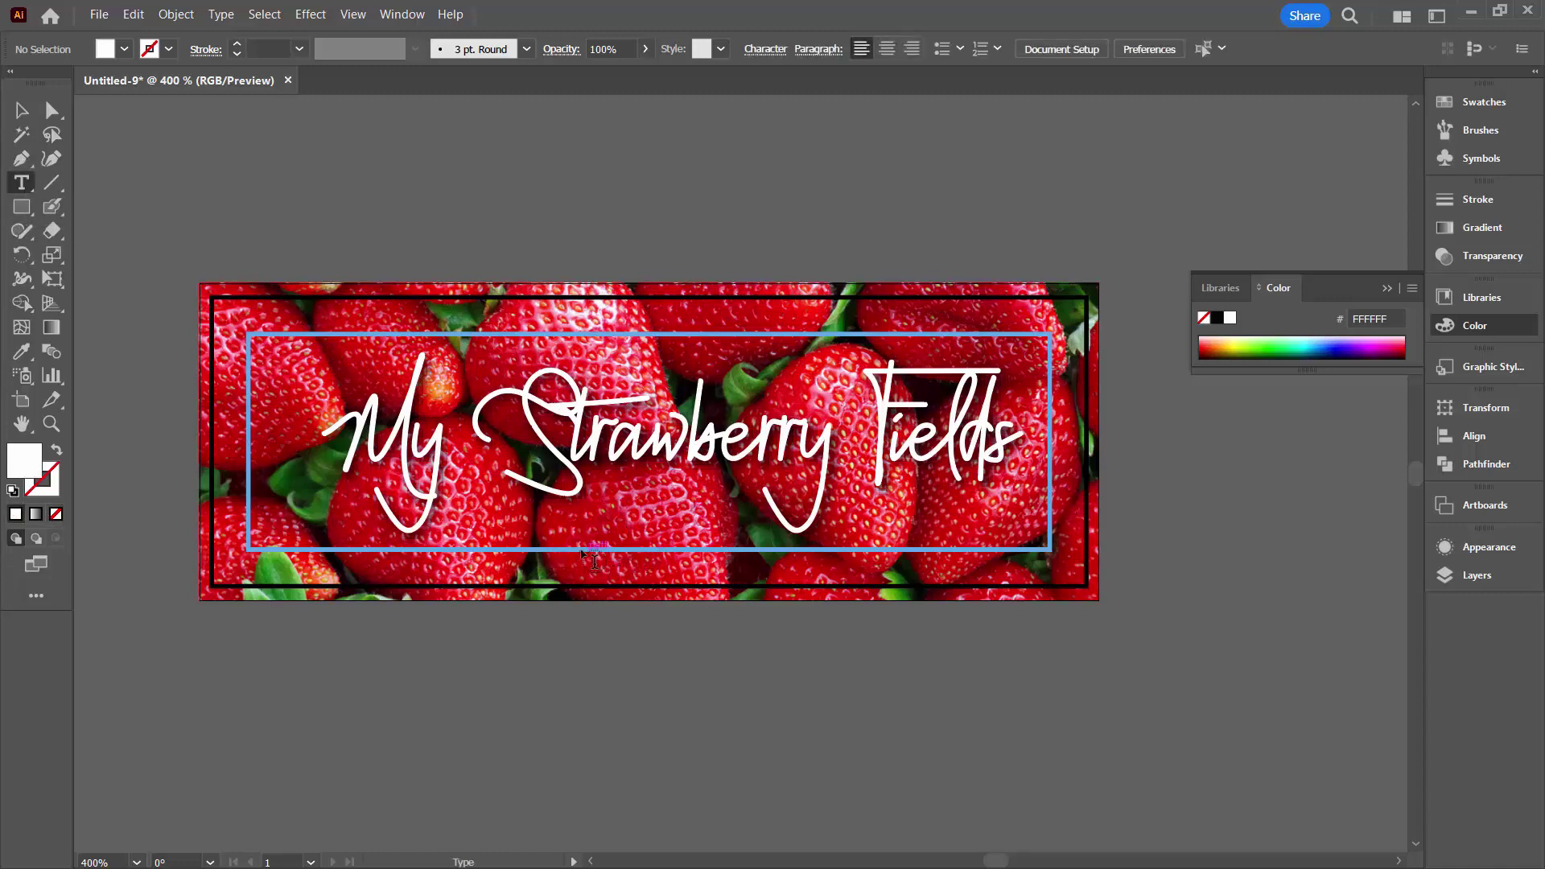
click(484, 519)
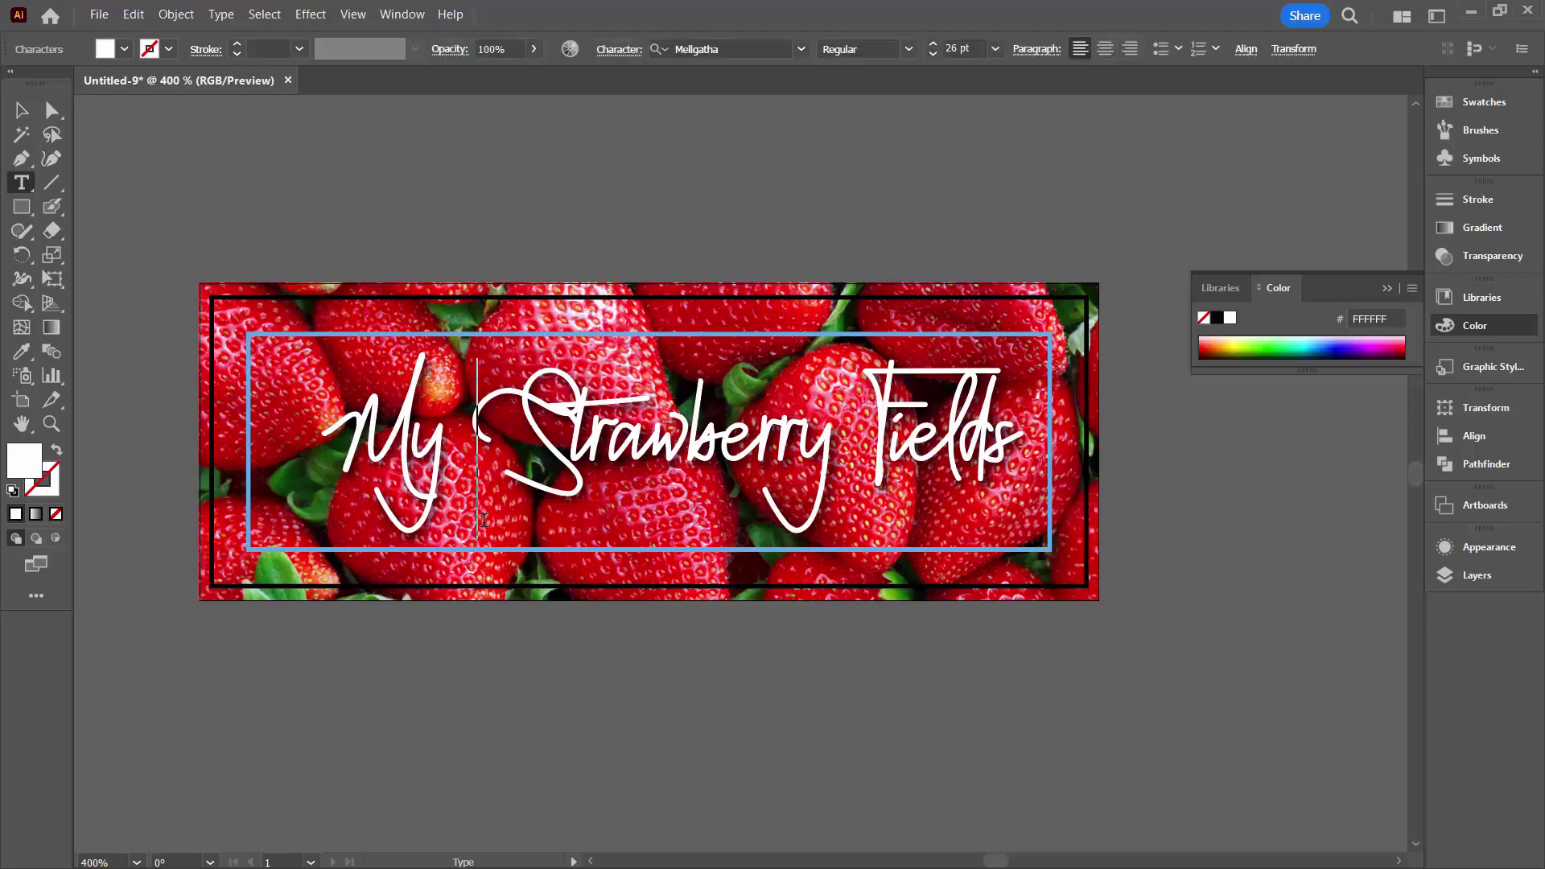
text(H)
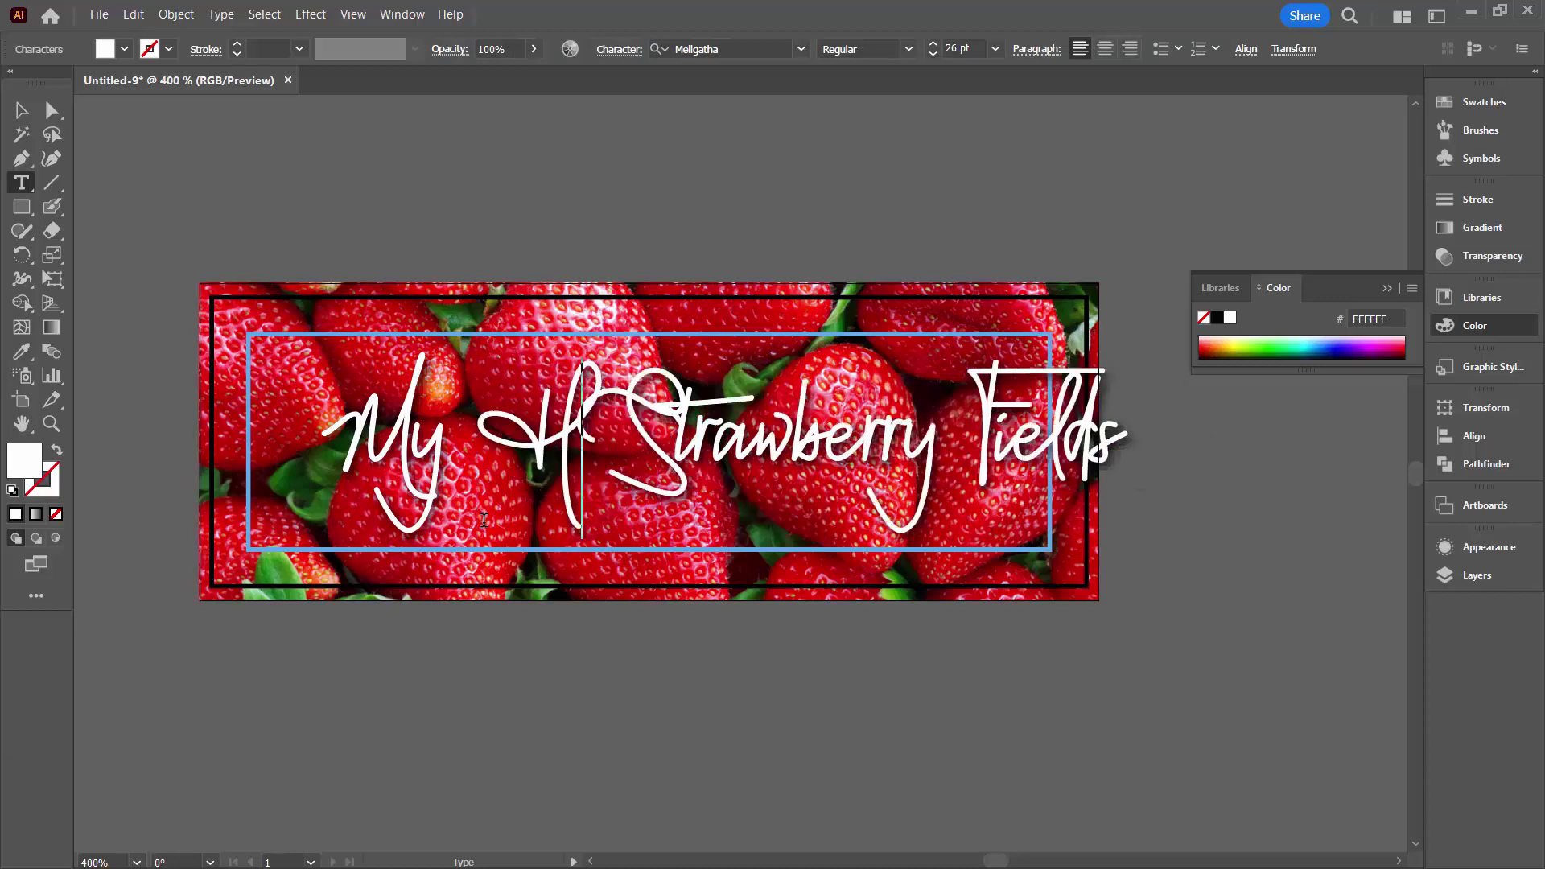
key(BackSpace)
Lock the title text and the two outline rectangles in the layer list.
click(1477, 575)
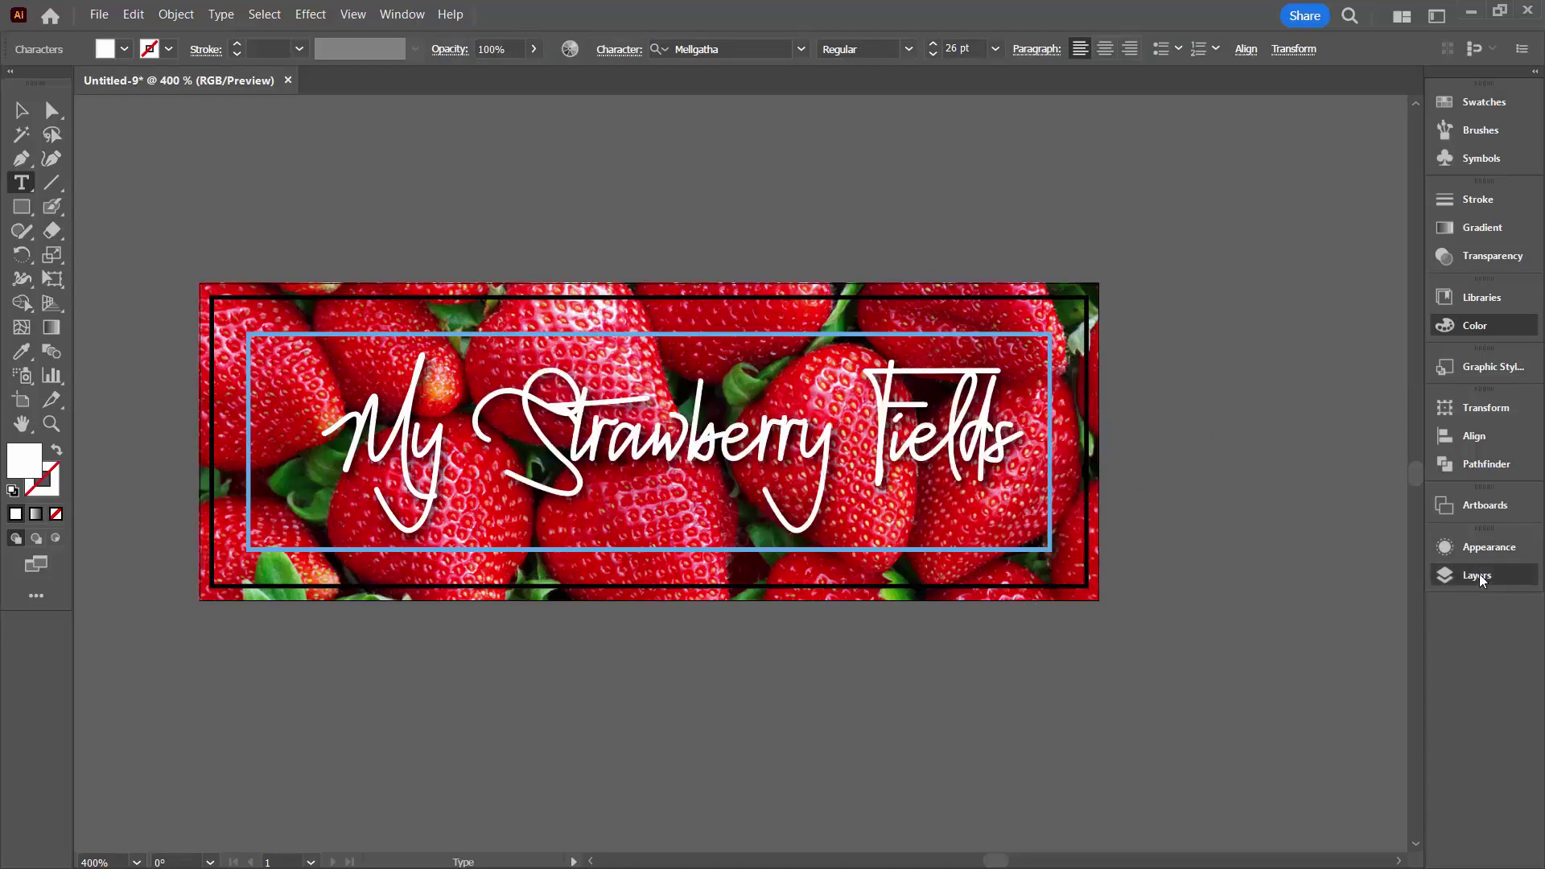
drag(1229, 318, 1234, 428)
key(v)
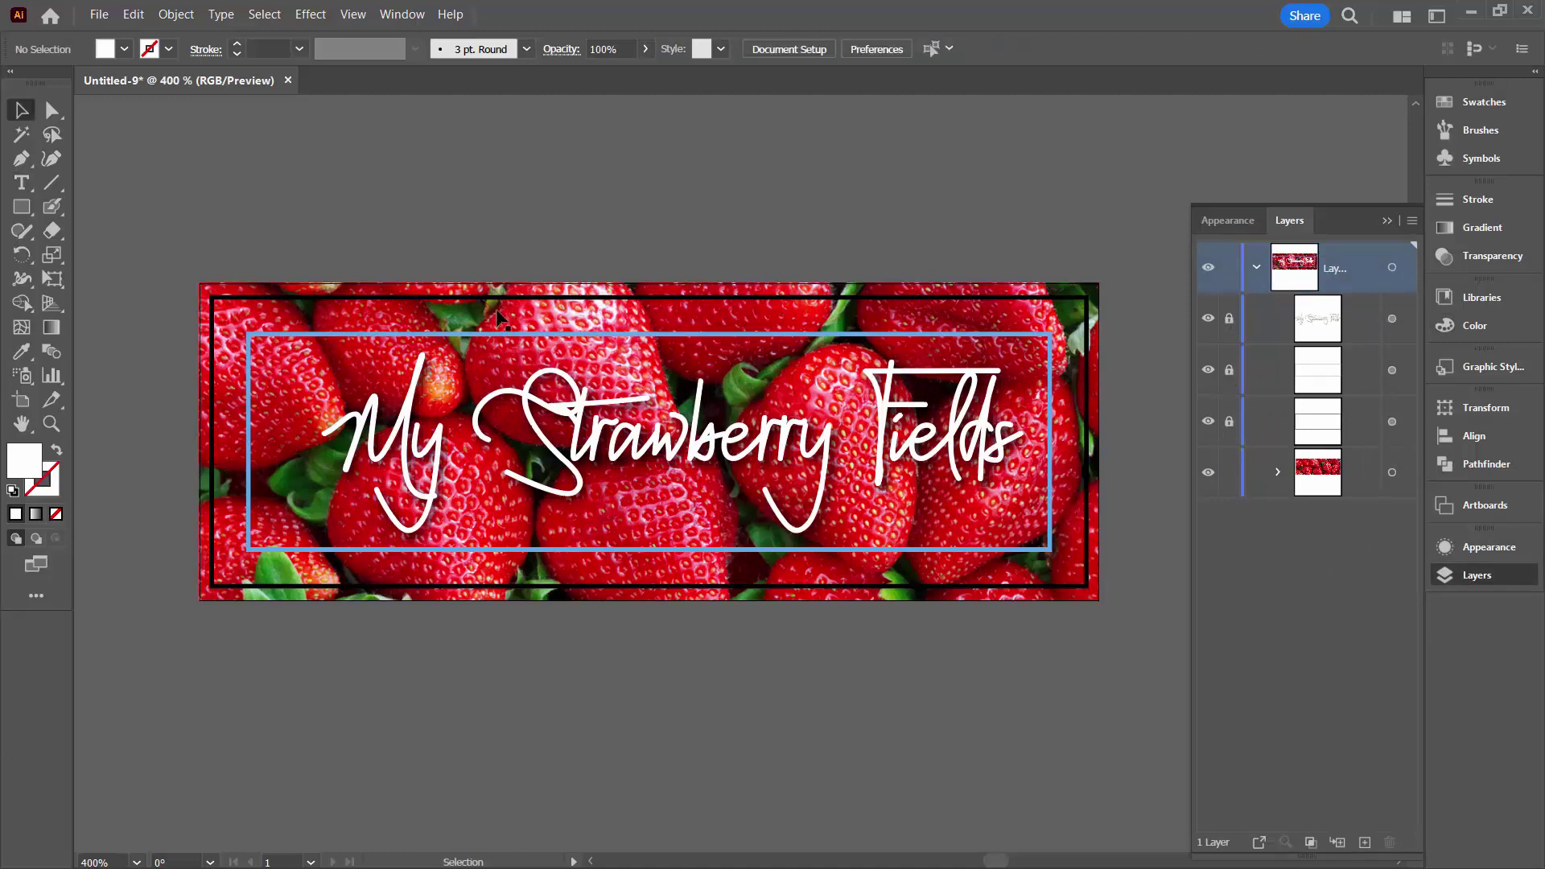
Add a new text line reading "HOMEMADE RED JELLY" on the label and set its font to Anton.
click(21, 183)
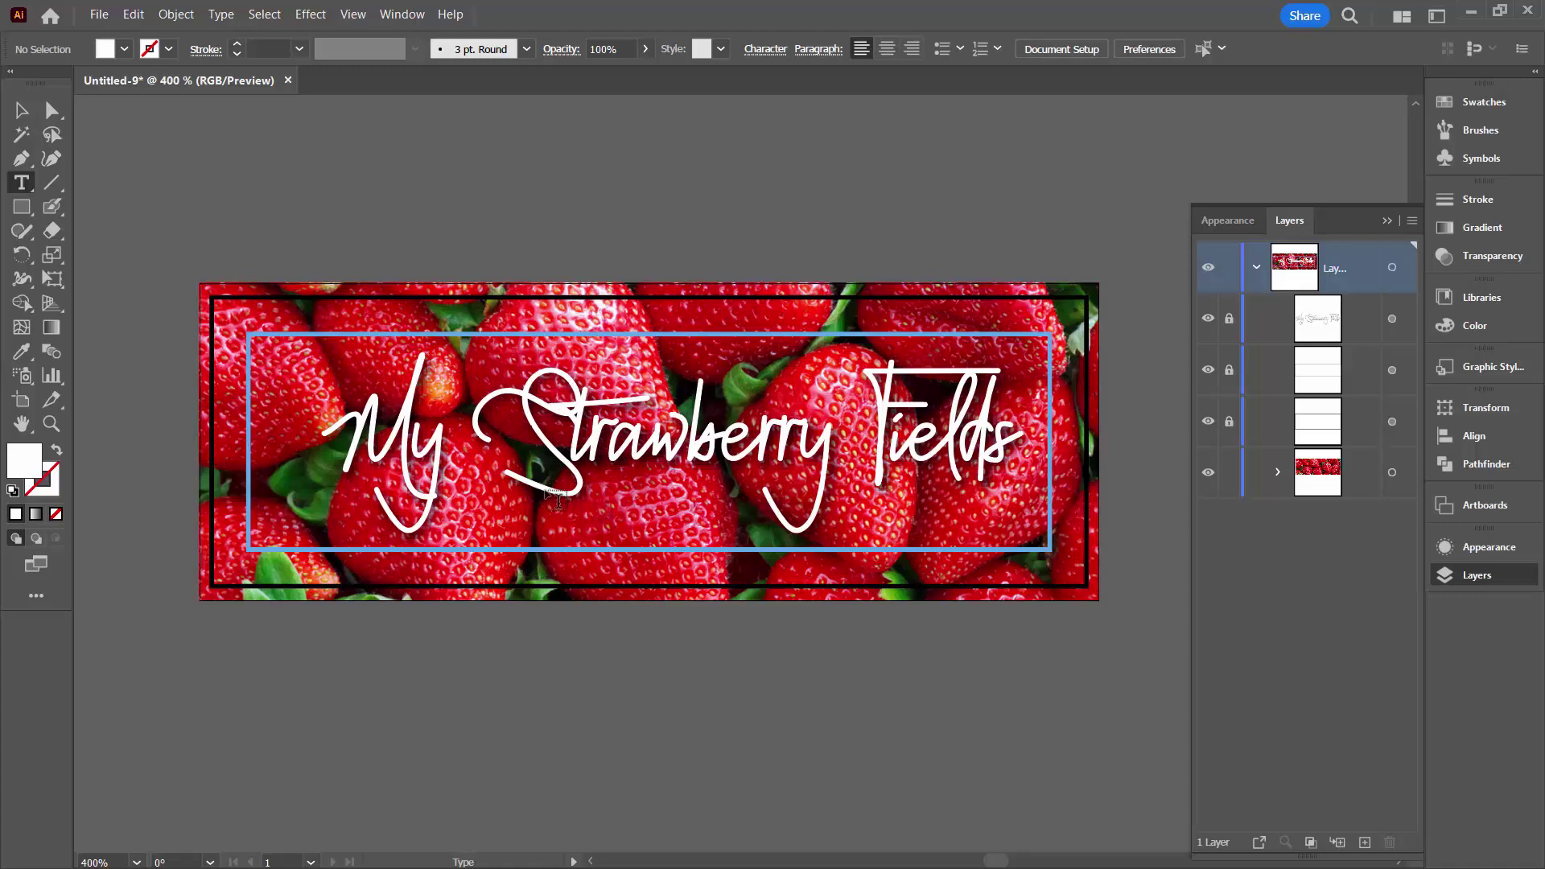
click(554, 505)
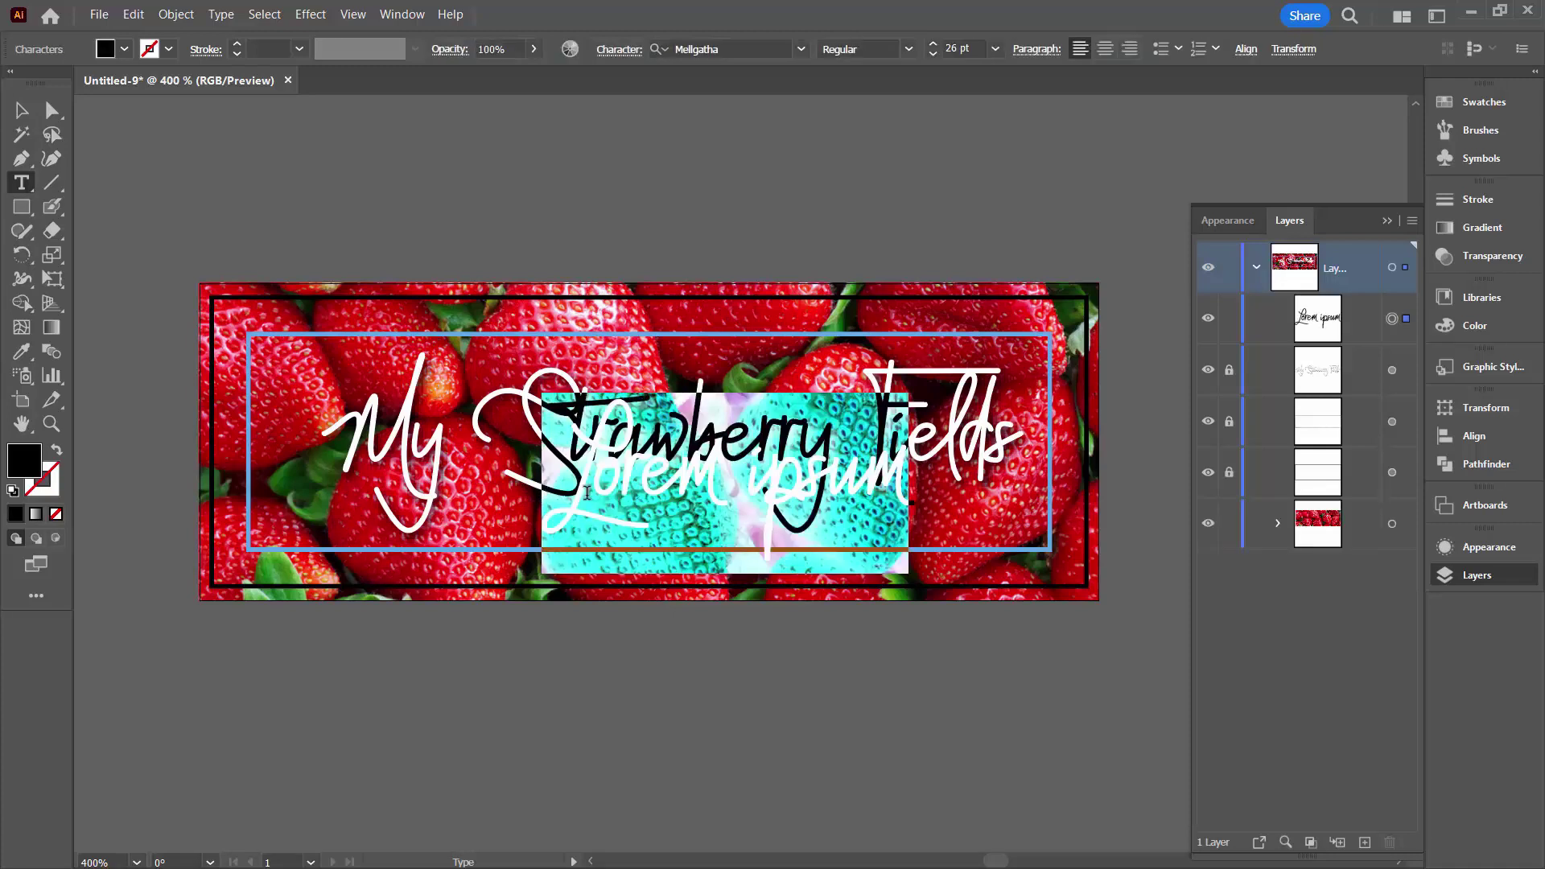
text(HOMESTEAD)
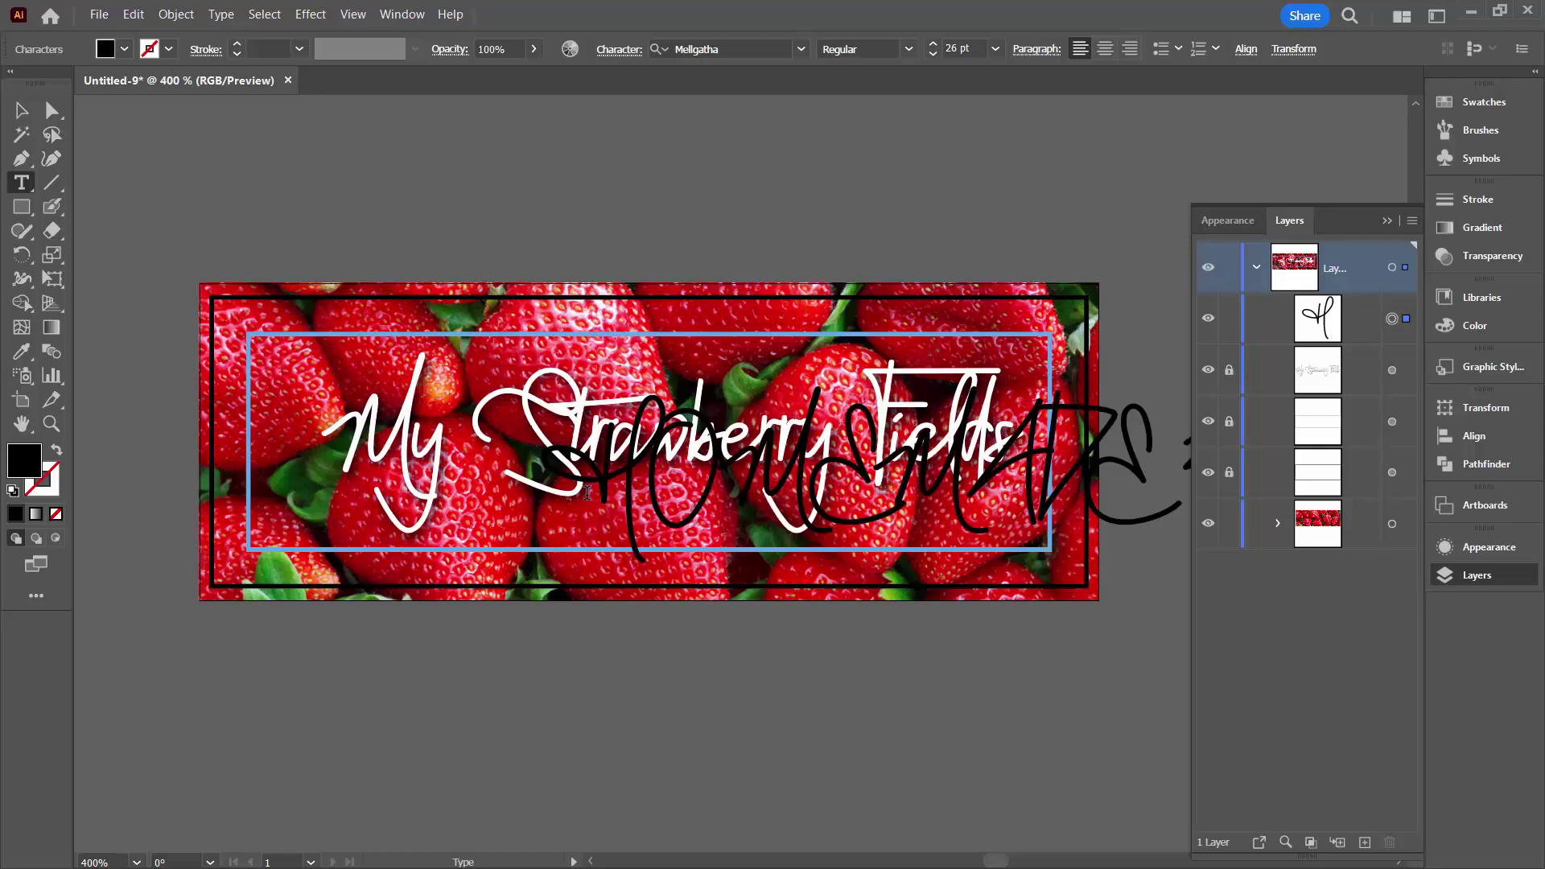
key(ctrl+a)
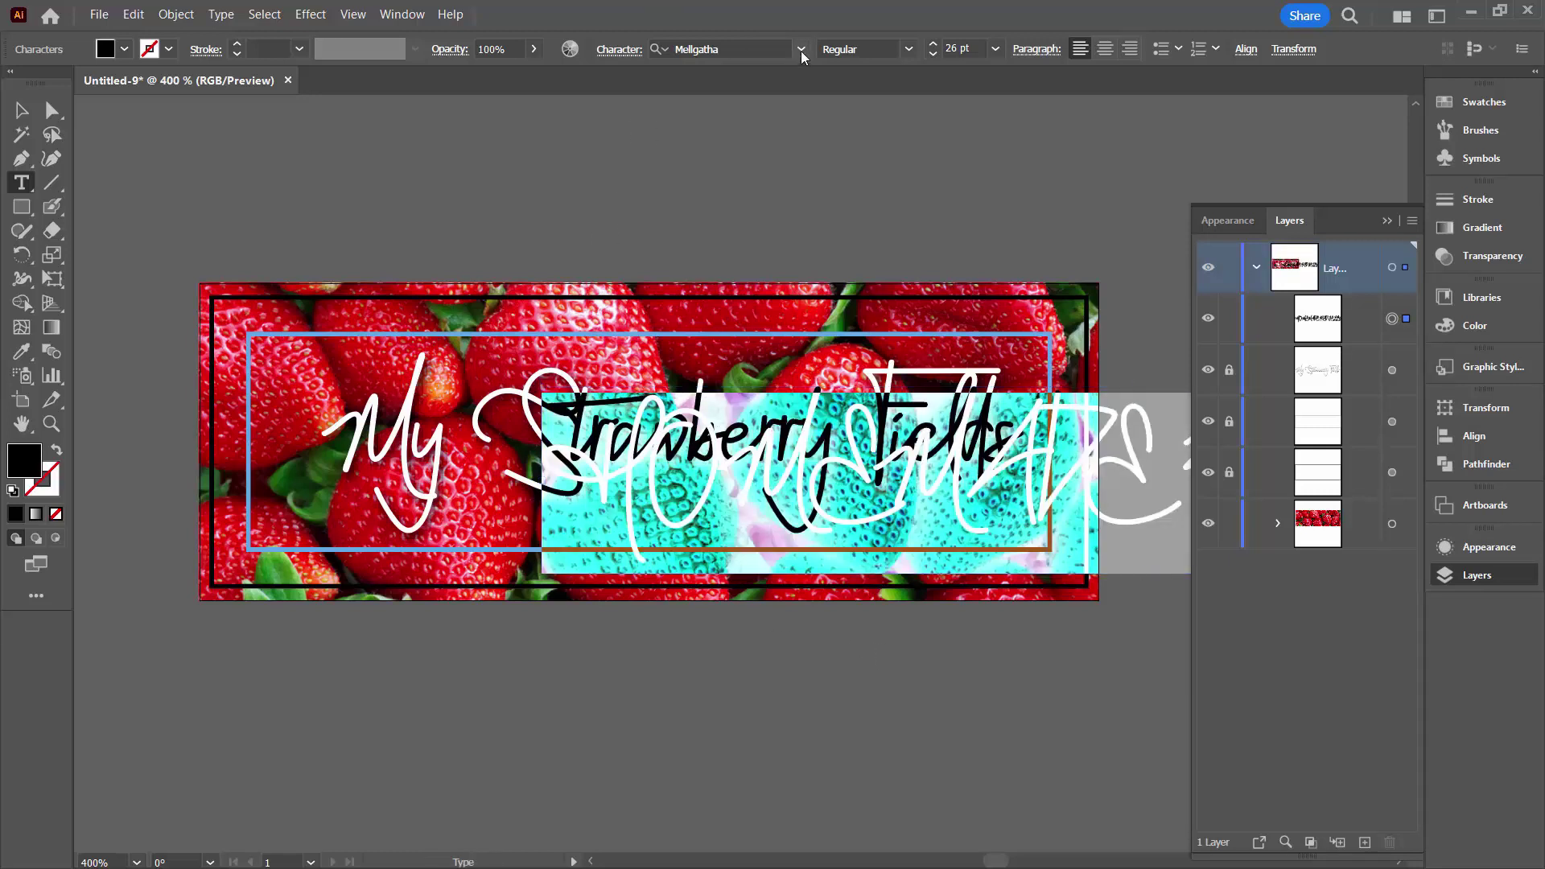
click(802, 50)
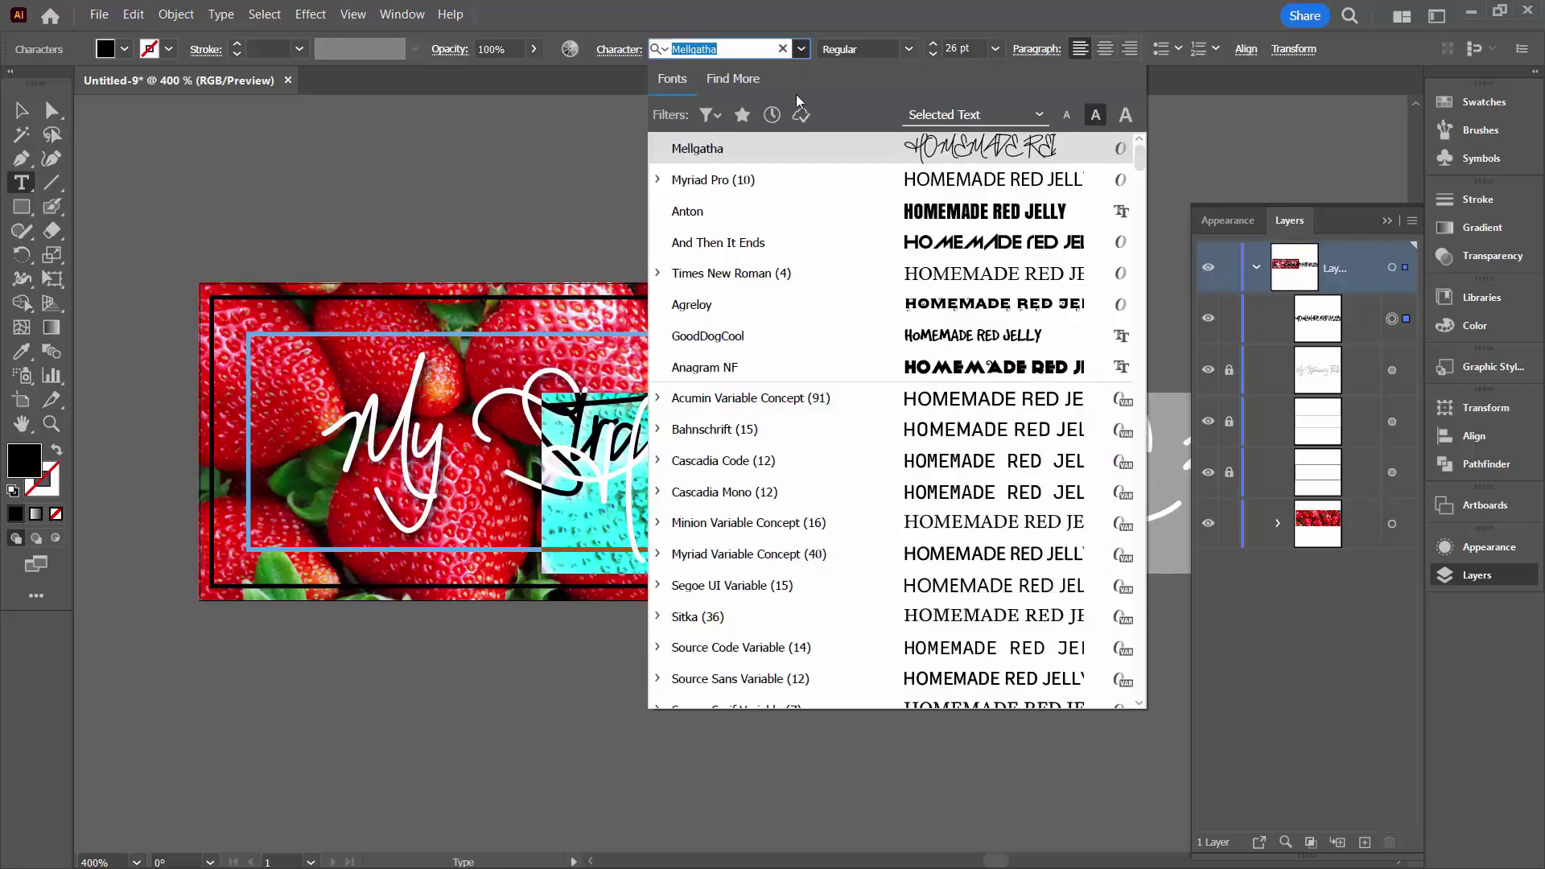
click(692, 213)
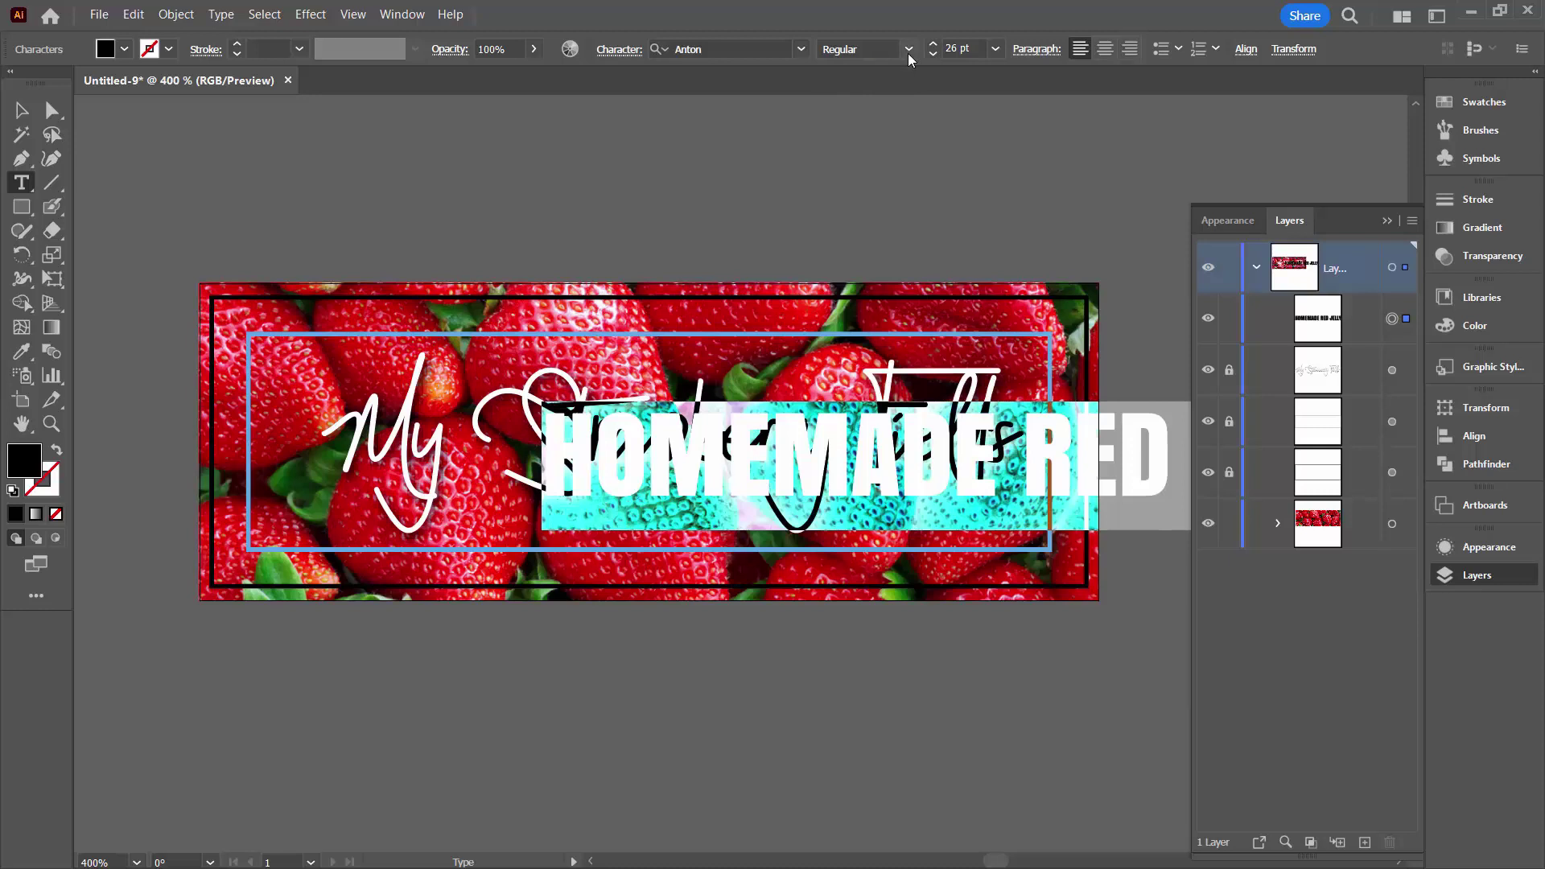
Reduce the "HOMEMADE RED JELLY" text to 15 pt and deselect it.
click(932, 54)
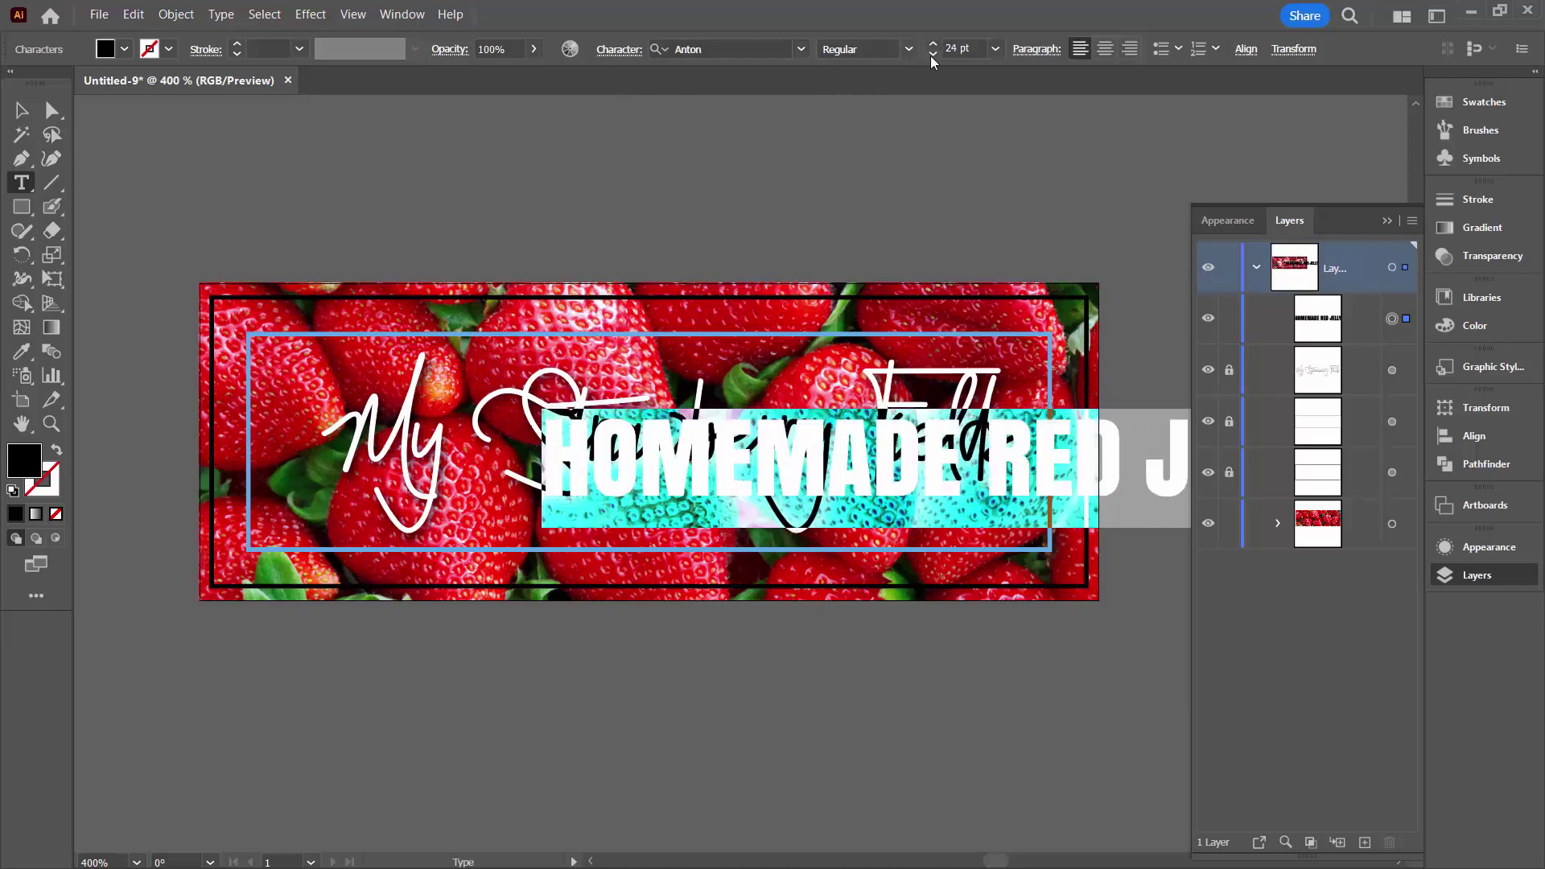
click(933, 54)
click(933, 54)
click(933, 54)
click(932, 54)
click(933, 54)
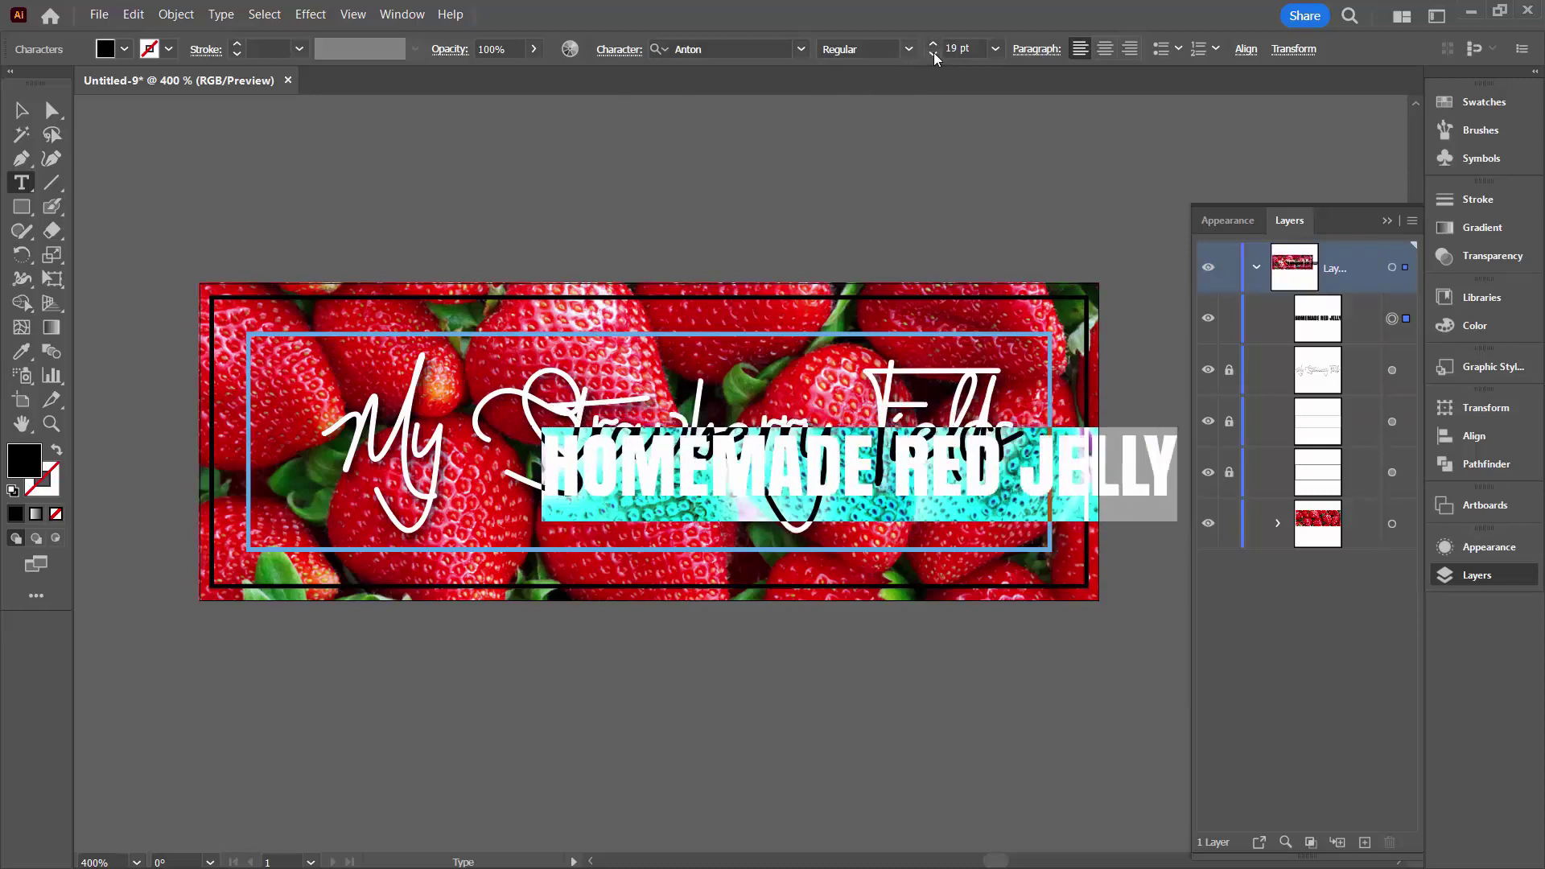
click(933, 53)
click(933, 54)
click(933, 54)
click(932, 54)
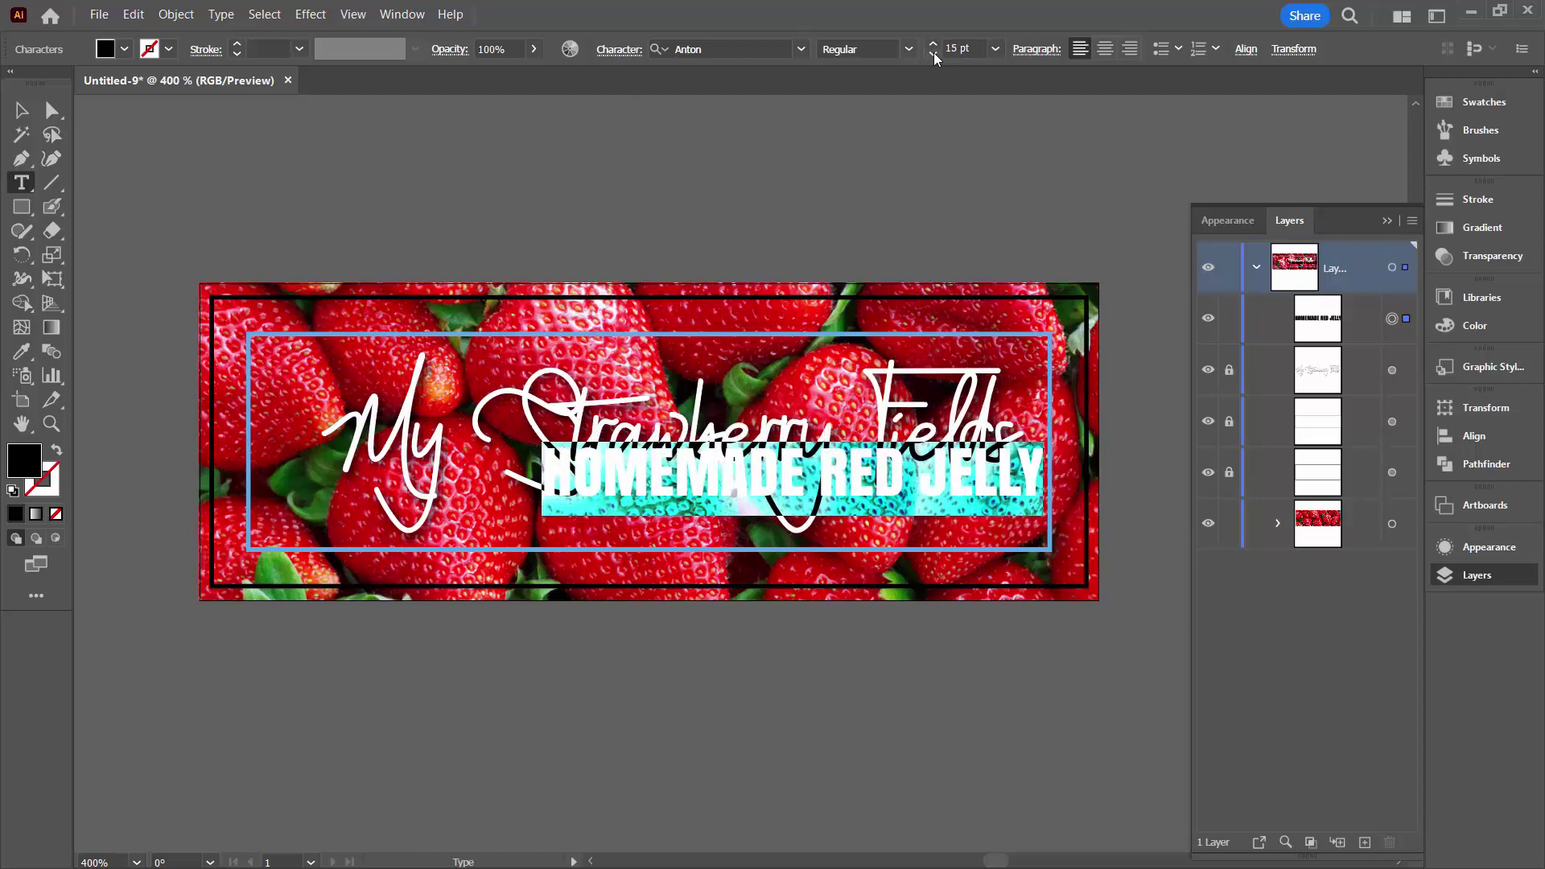
click(22, 113)
click(382, 691)
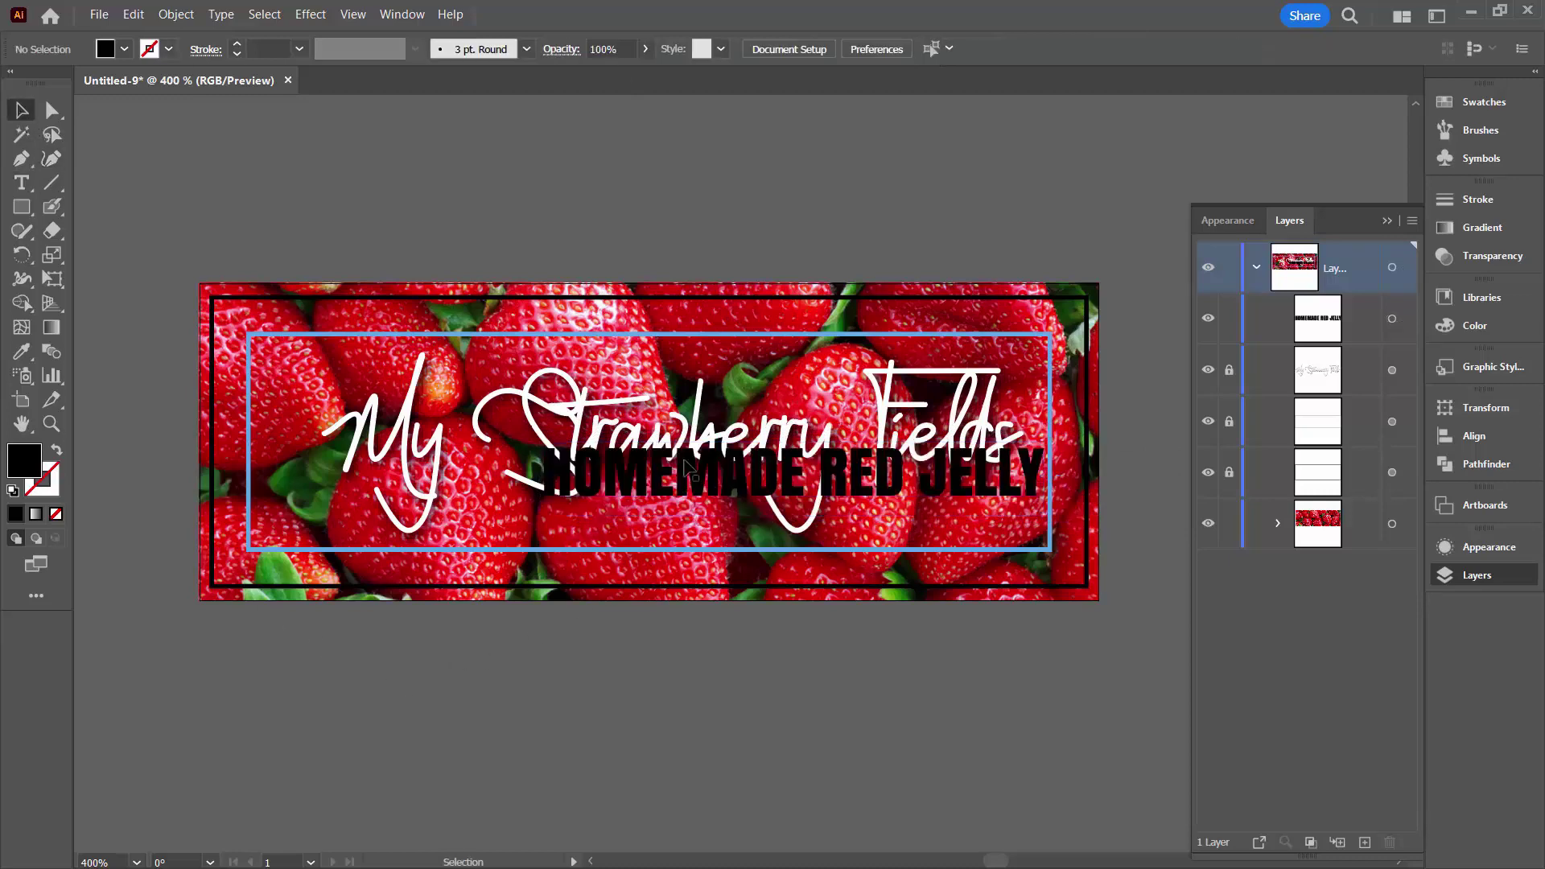
Move the "HOMEMADE RED JELLY" text beneath the title and shrink it further to fit just inside the blue outline's lower edge.
drag(680, 478, 521, 525)
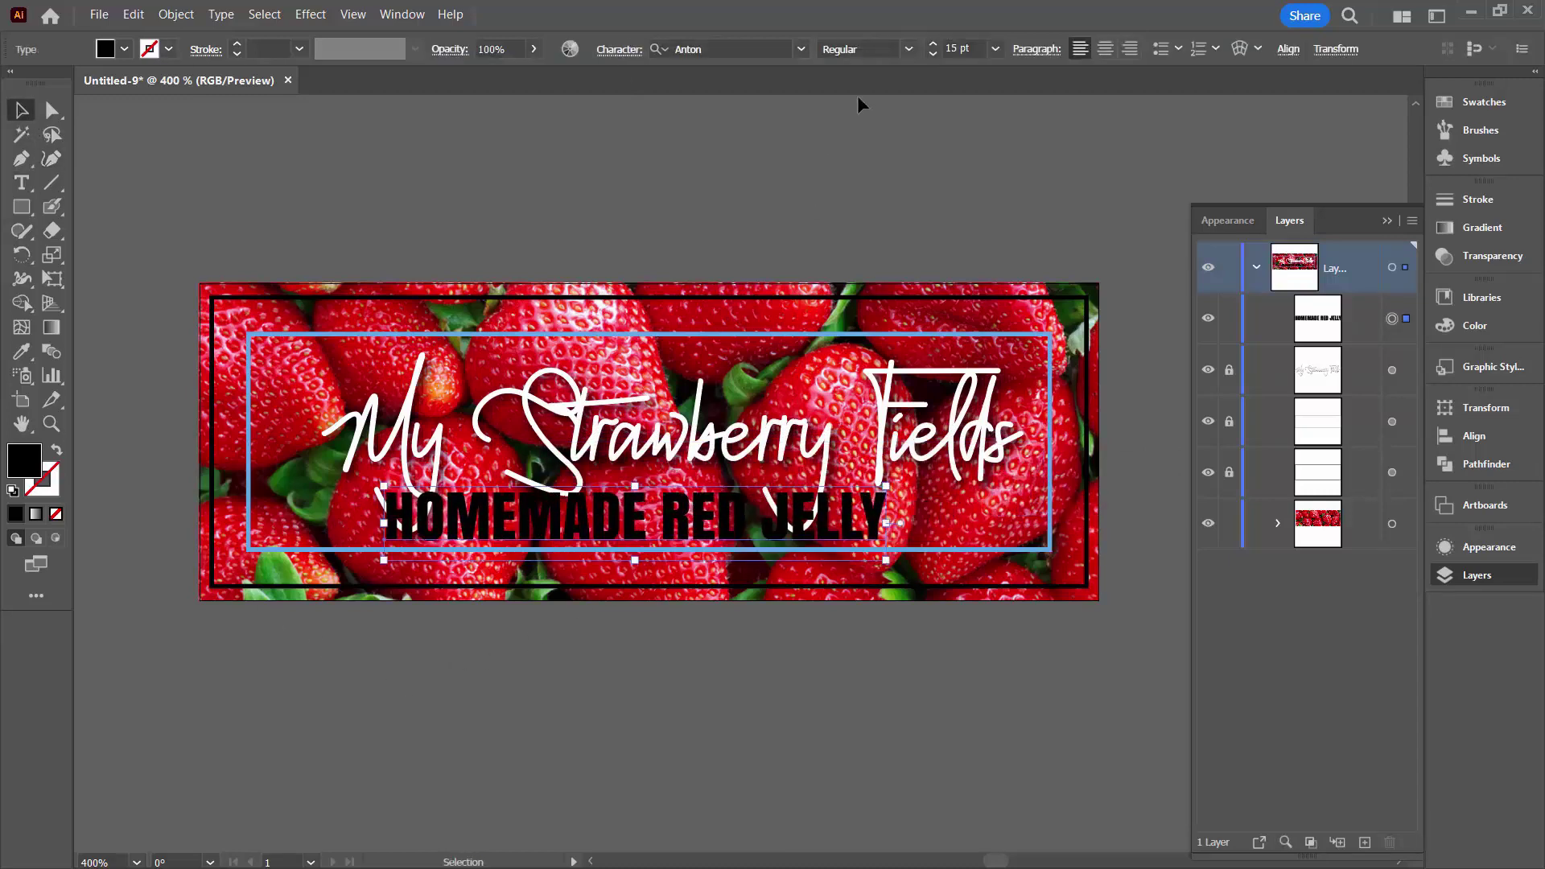
click(933, 54)
click(933, 54)
click(933, 54)
click(933, 54)
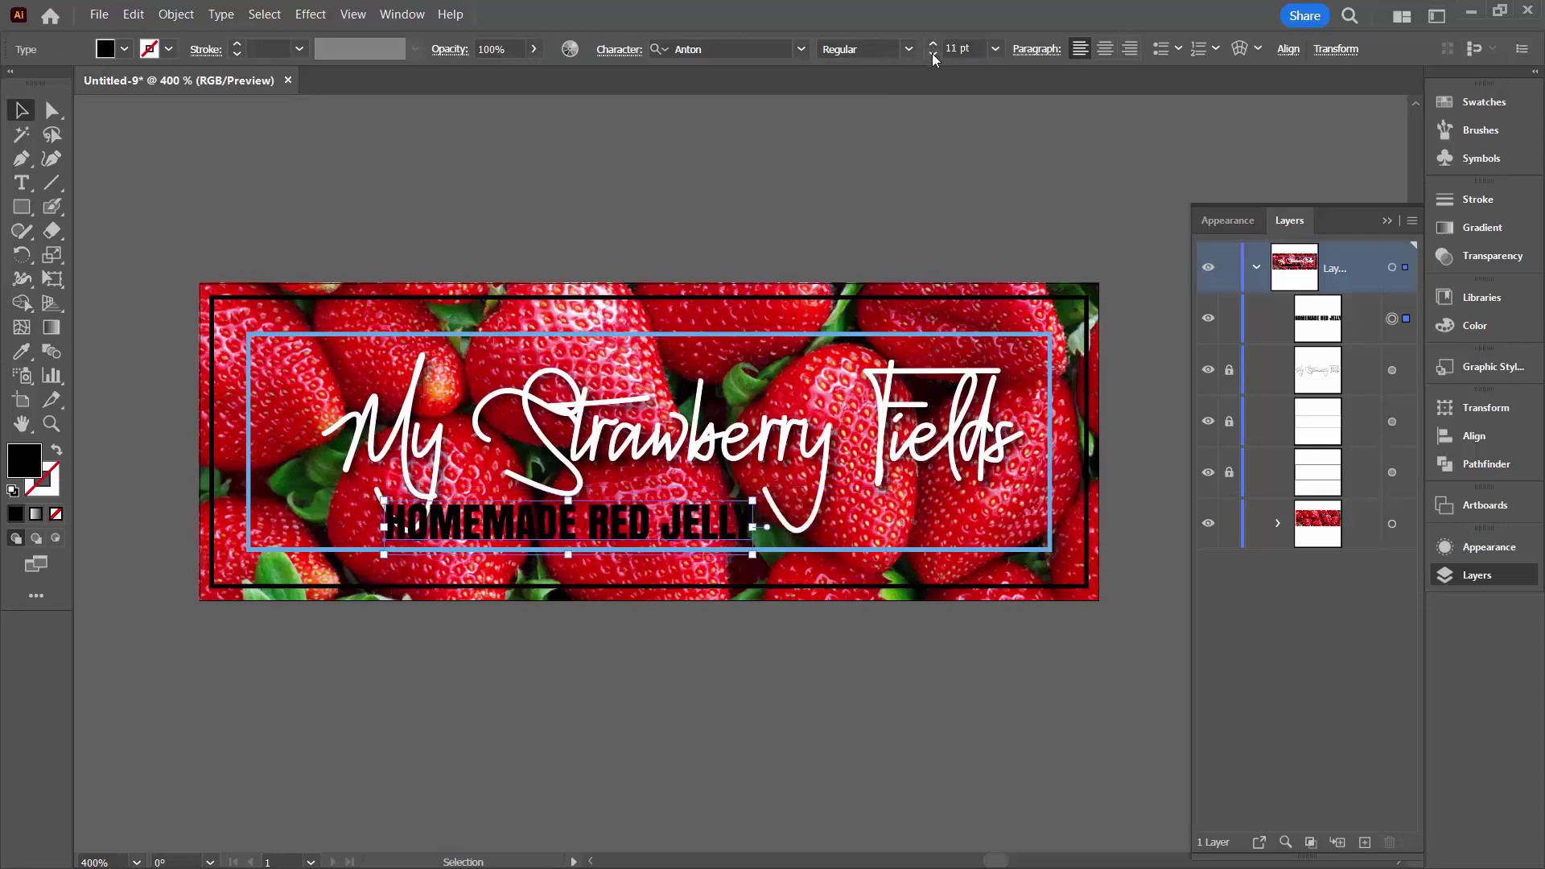
click(933, 54)
mouse_move(653, 527)
mouse_down()
mouse_move(702, 527)
mouse_move(654, 540)
mouse_up()
Fill the "HOMEMADE RED JELLY" text with white and deselect it.
click(107, 48)
click(42, 81)
click(562, 672)
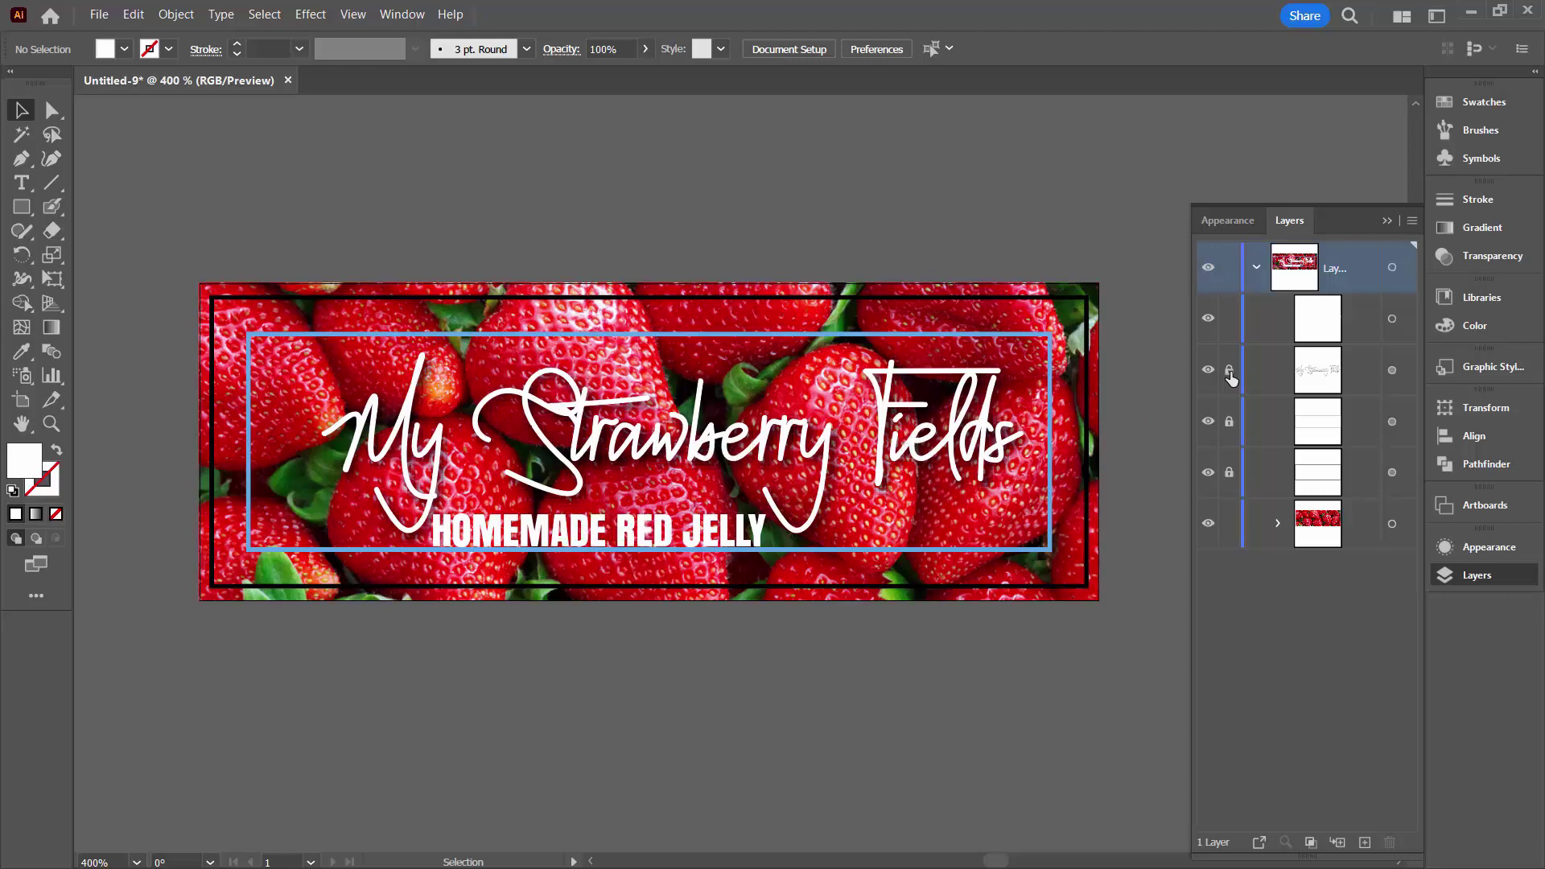
Unlock the title and both outline rectangles, and copy the title's drop shadow appearance onto the "HOMEMADE RED JELLY" text.
click(1229, 421)
click(1209, 369)
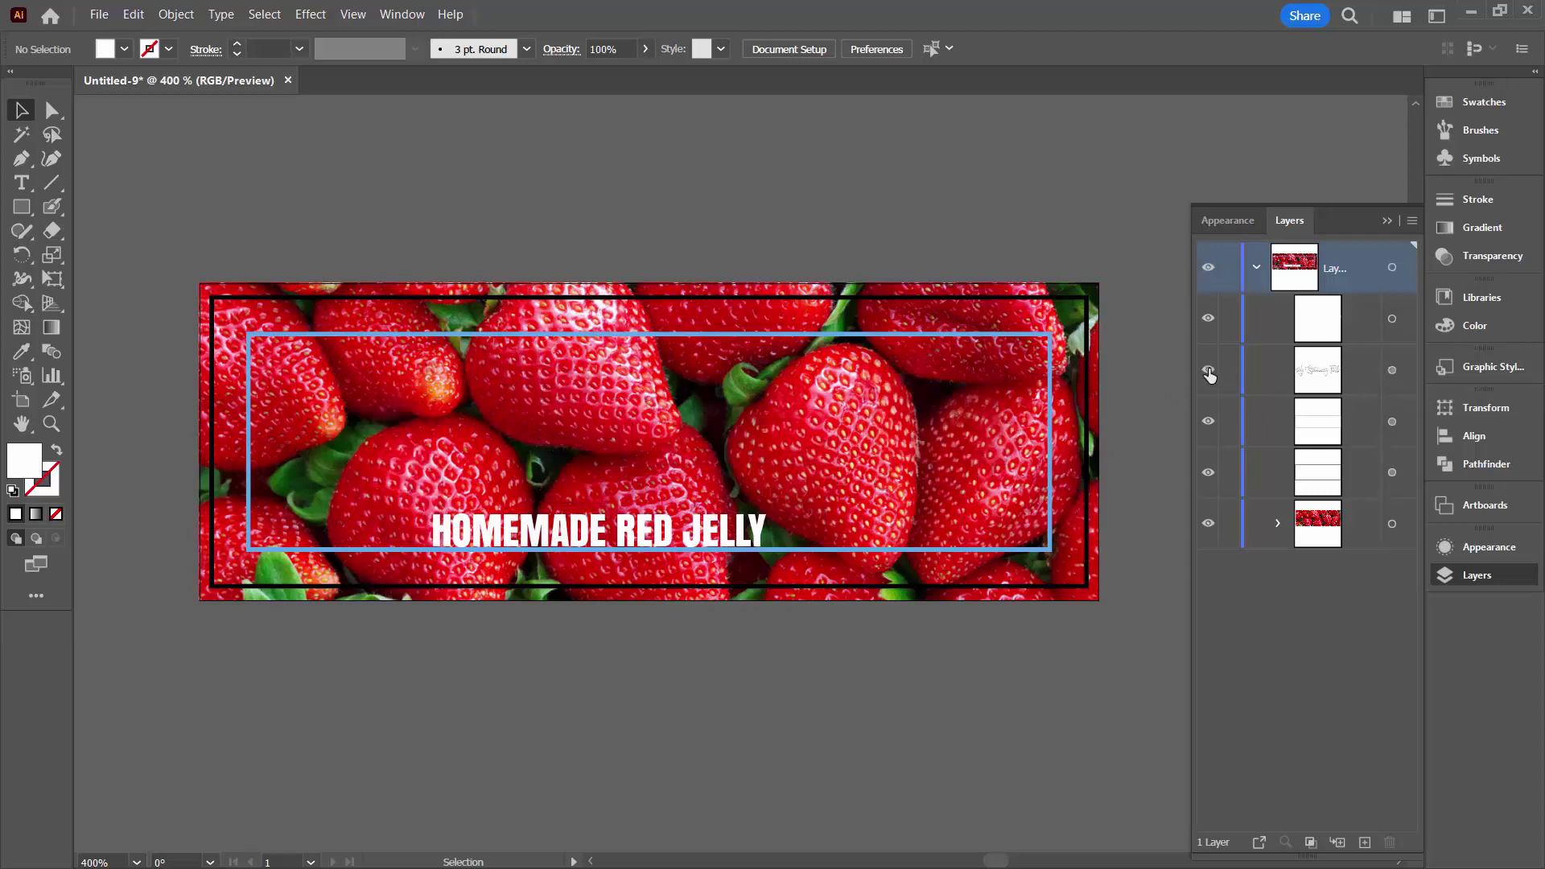
click(1208, 368)
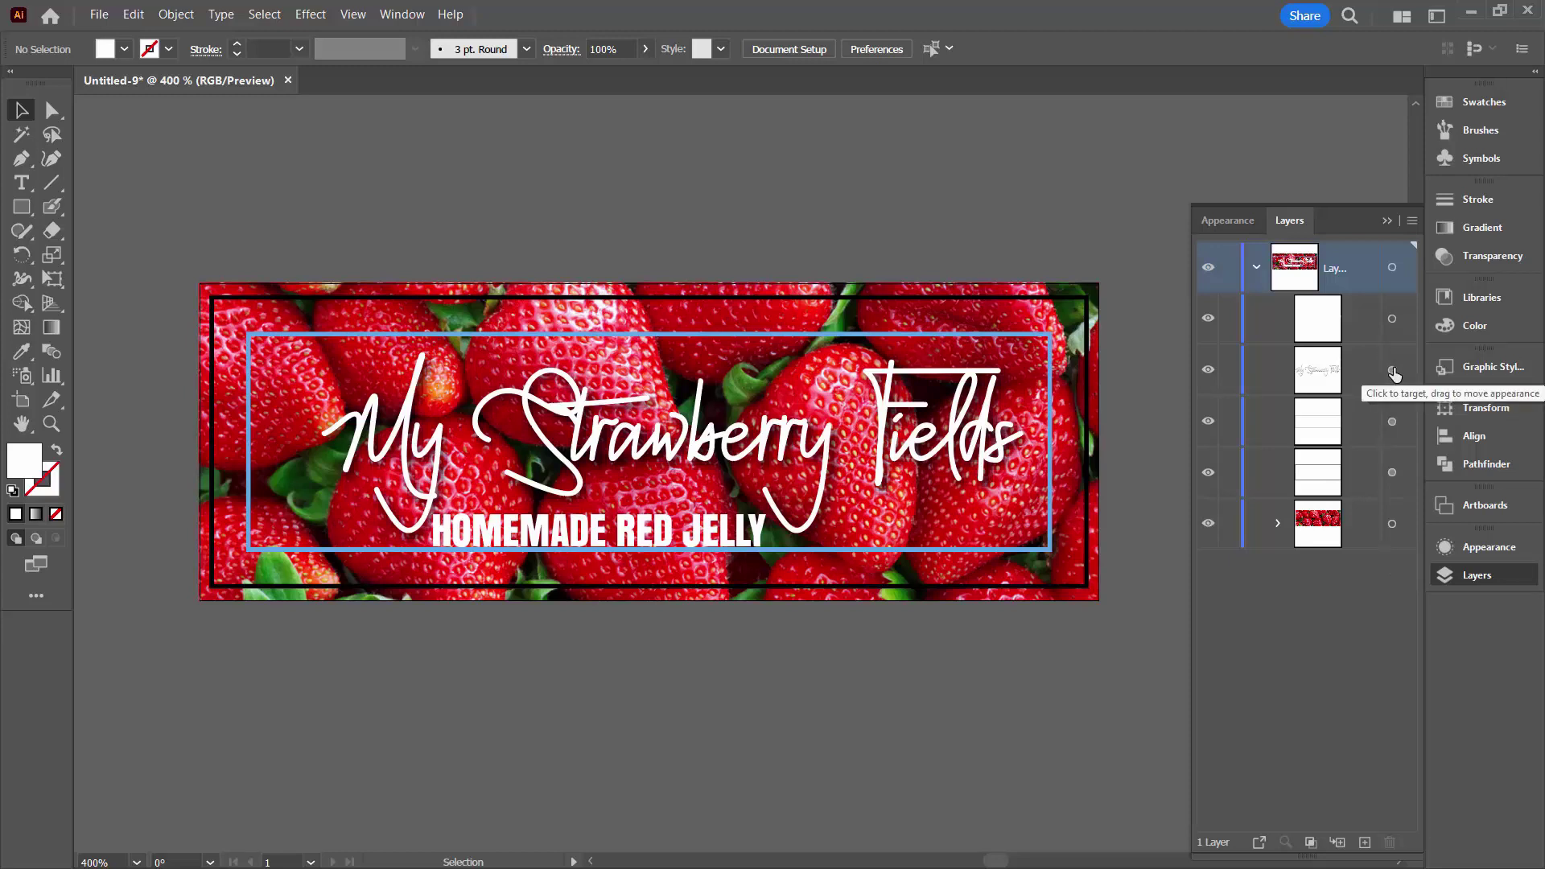
click(1209, 319)
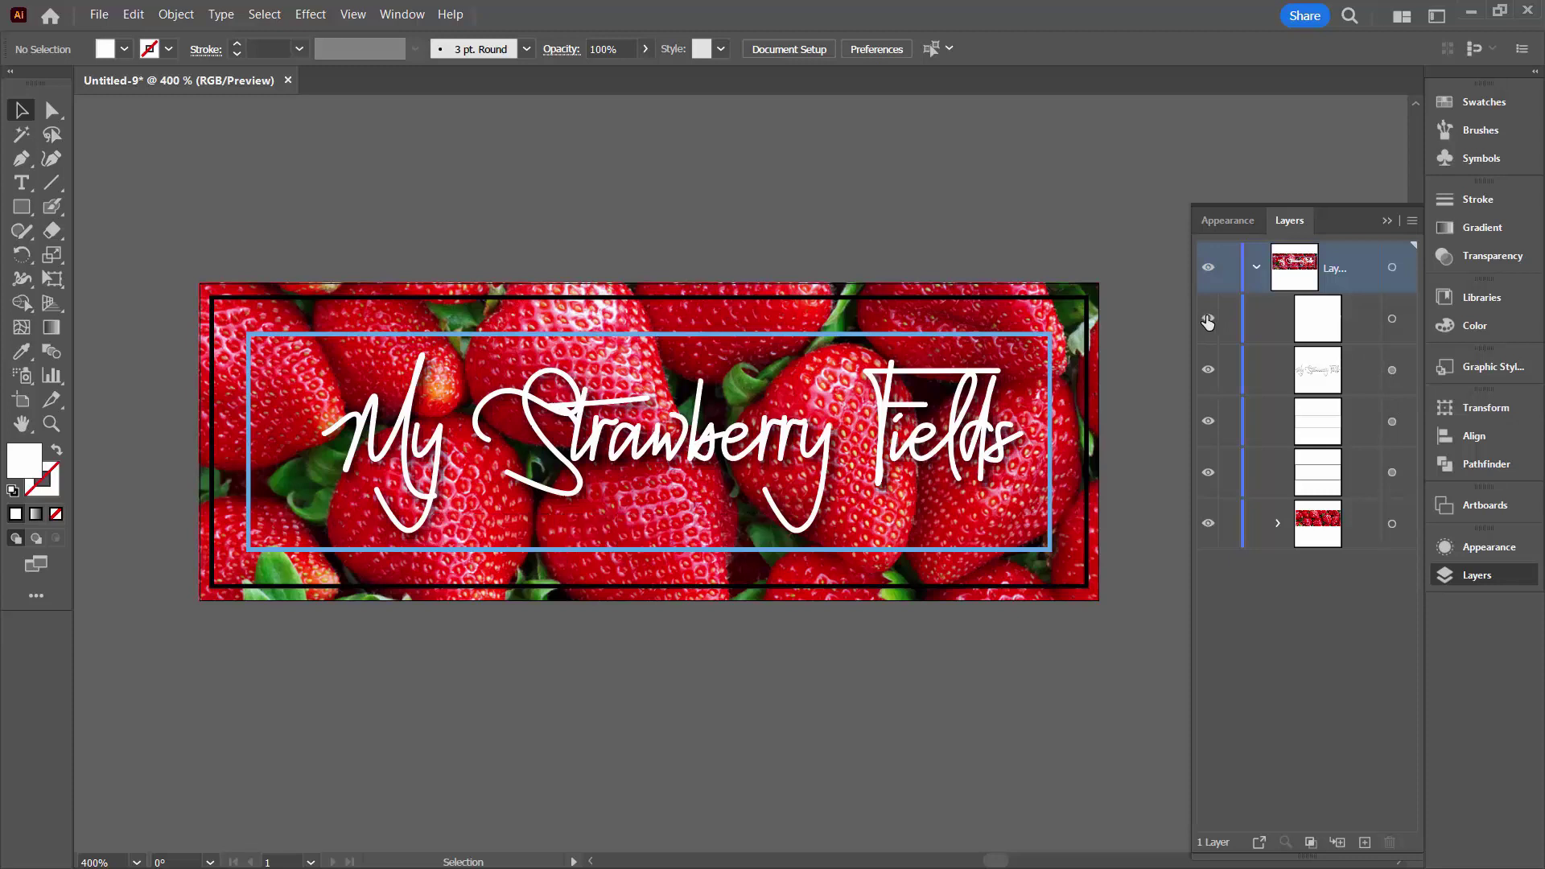
click(1209, 319)
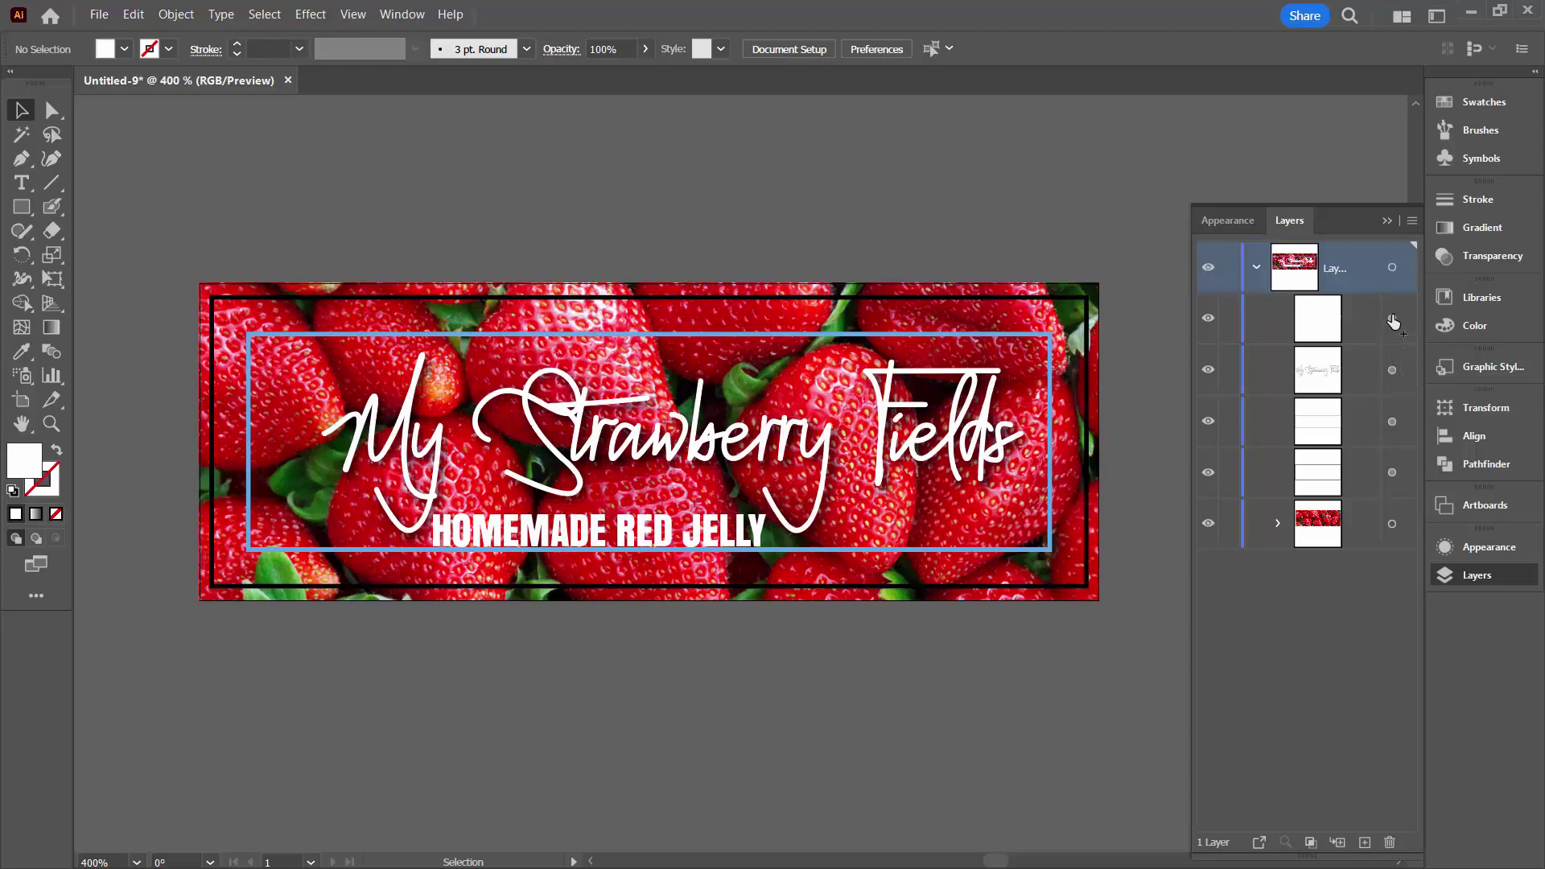
drag(1394, 322, 1393, 322)
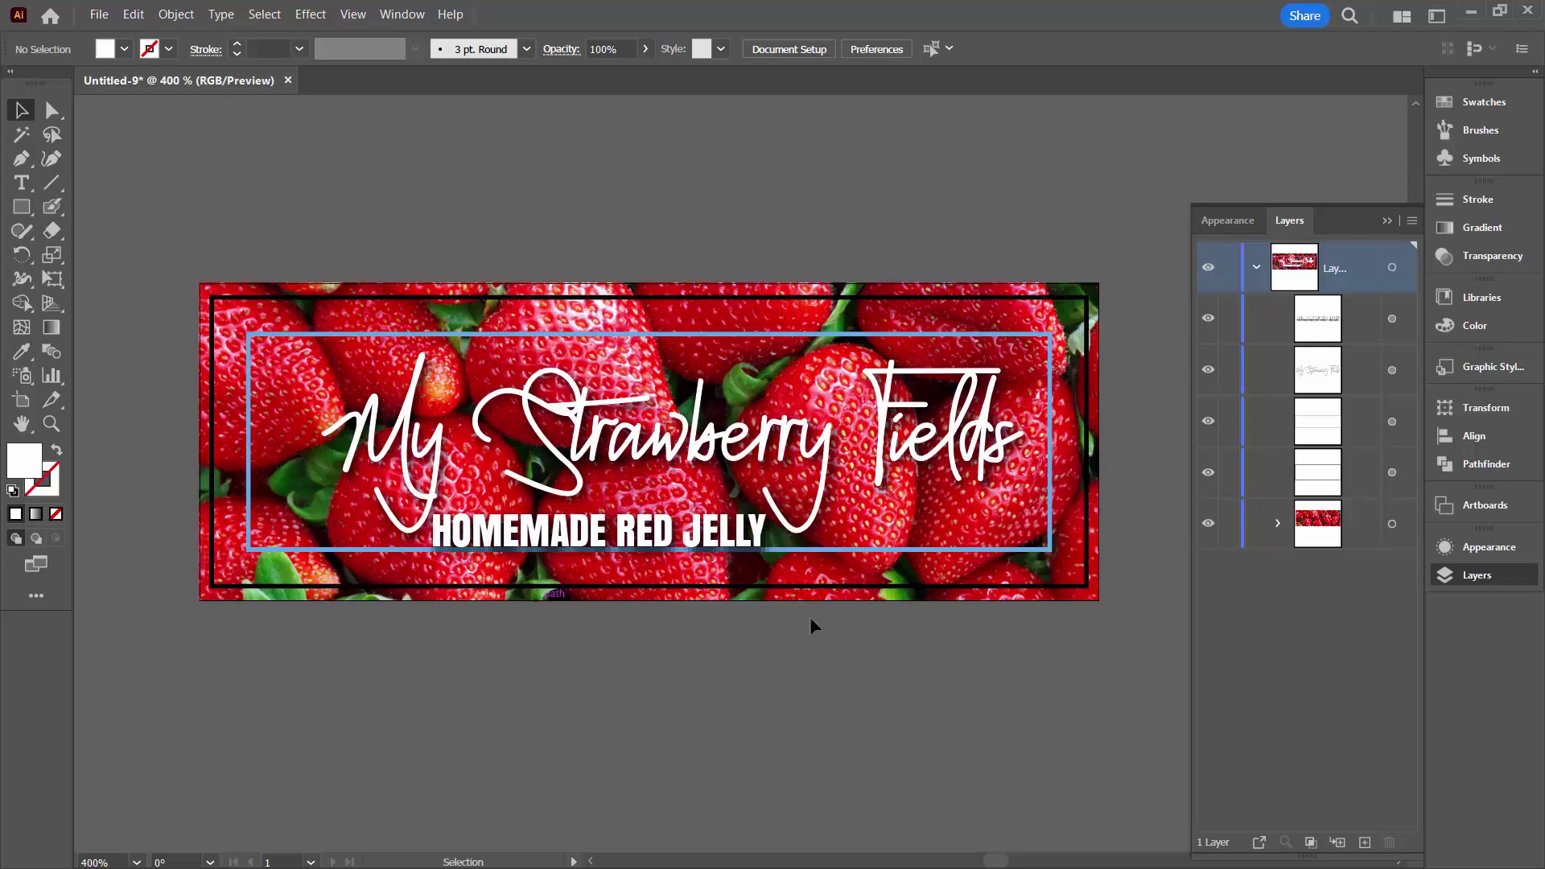
Preview the label without its two outline rectangles and look over the "Label setup for OL1115.ai" sheet layout.
click(1208, 421)
click(1211, 473)
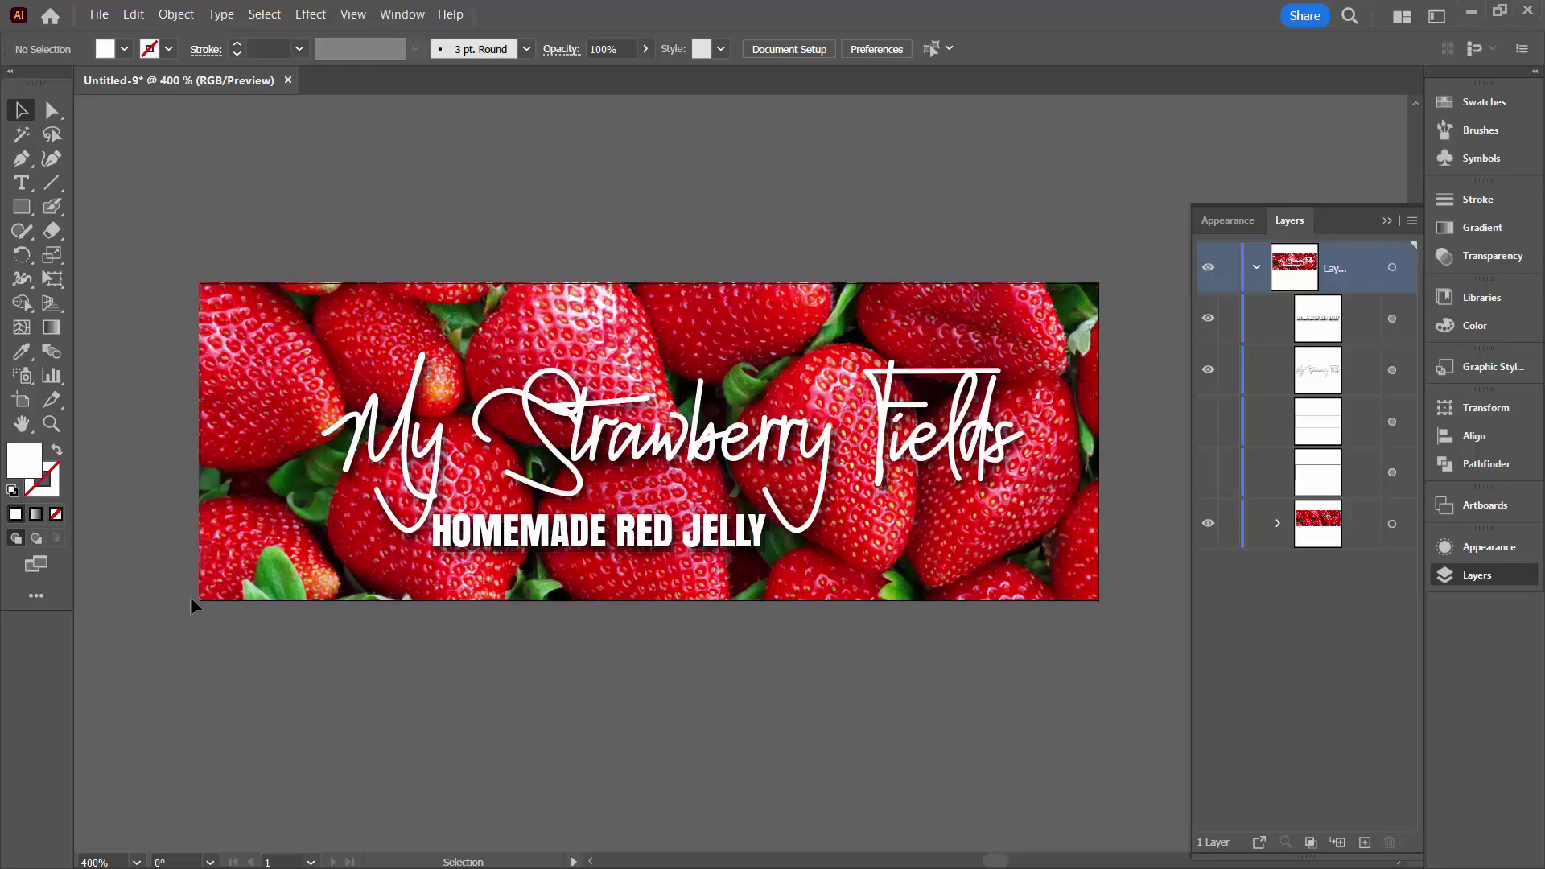
click(1208, 421)
click(1208, 472)
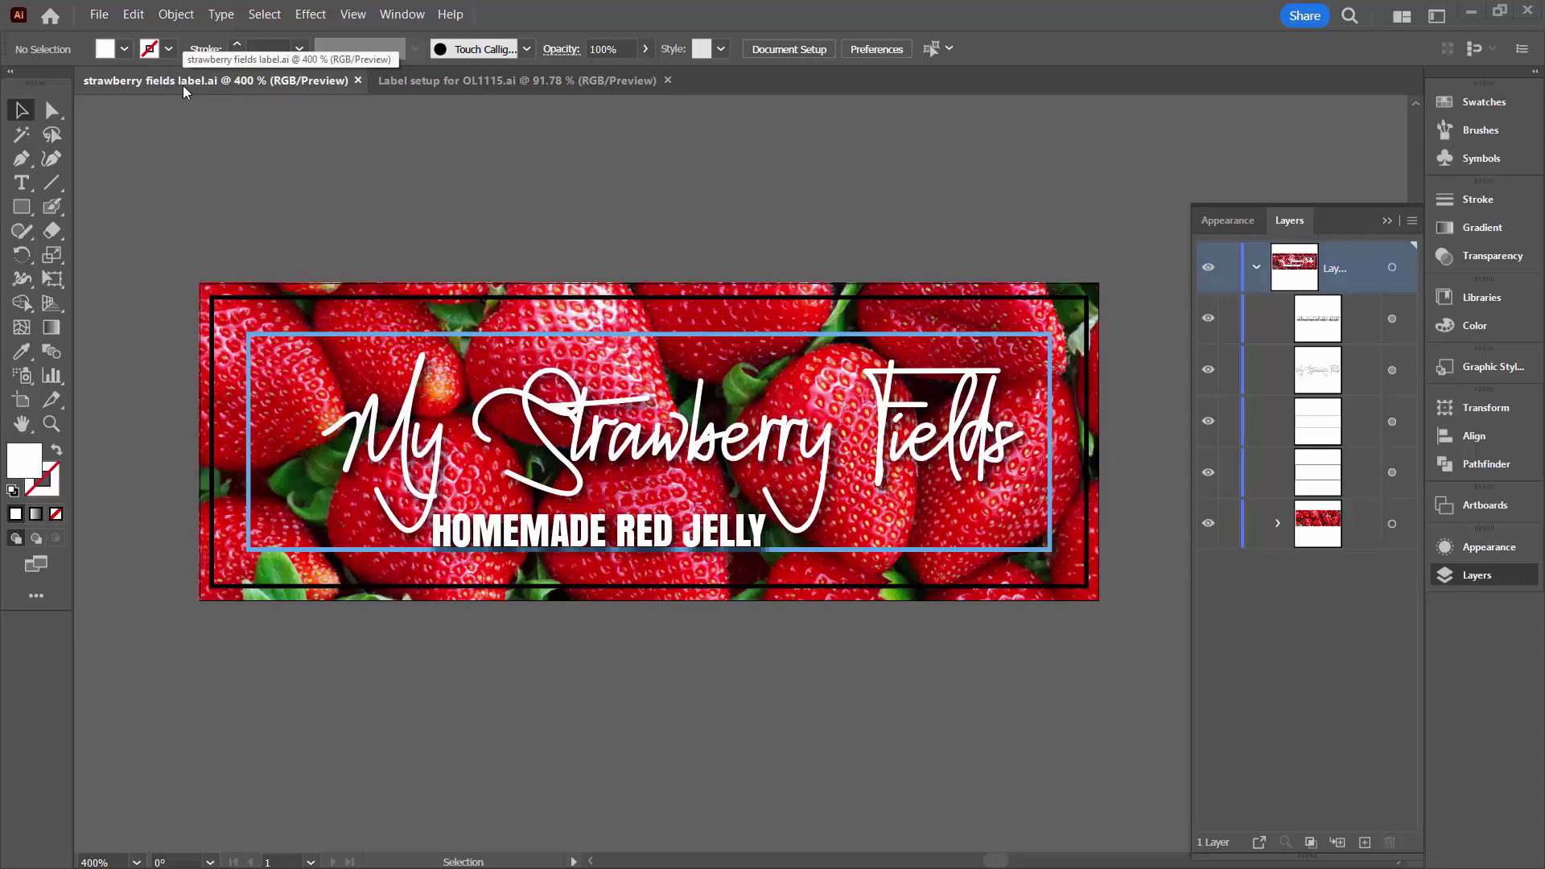
click(419, 88)
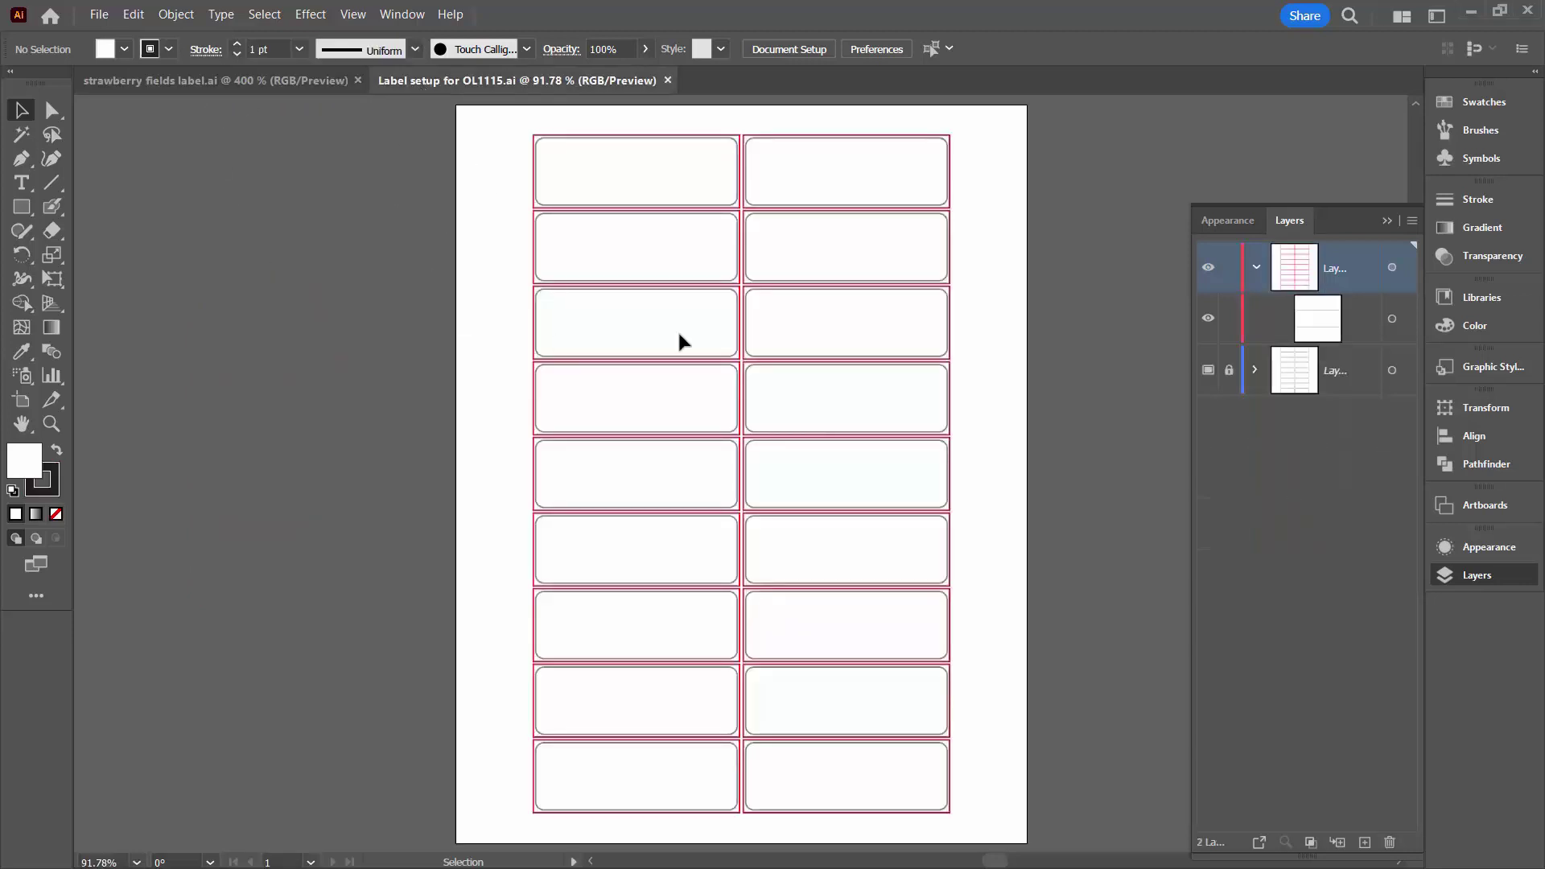
click(250, 80)
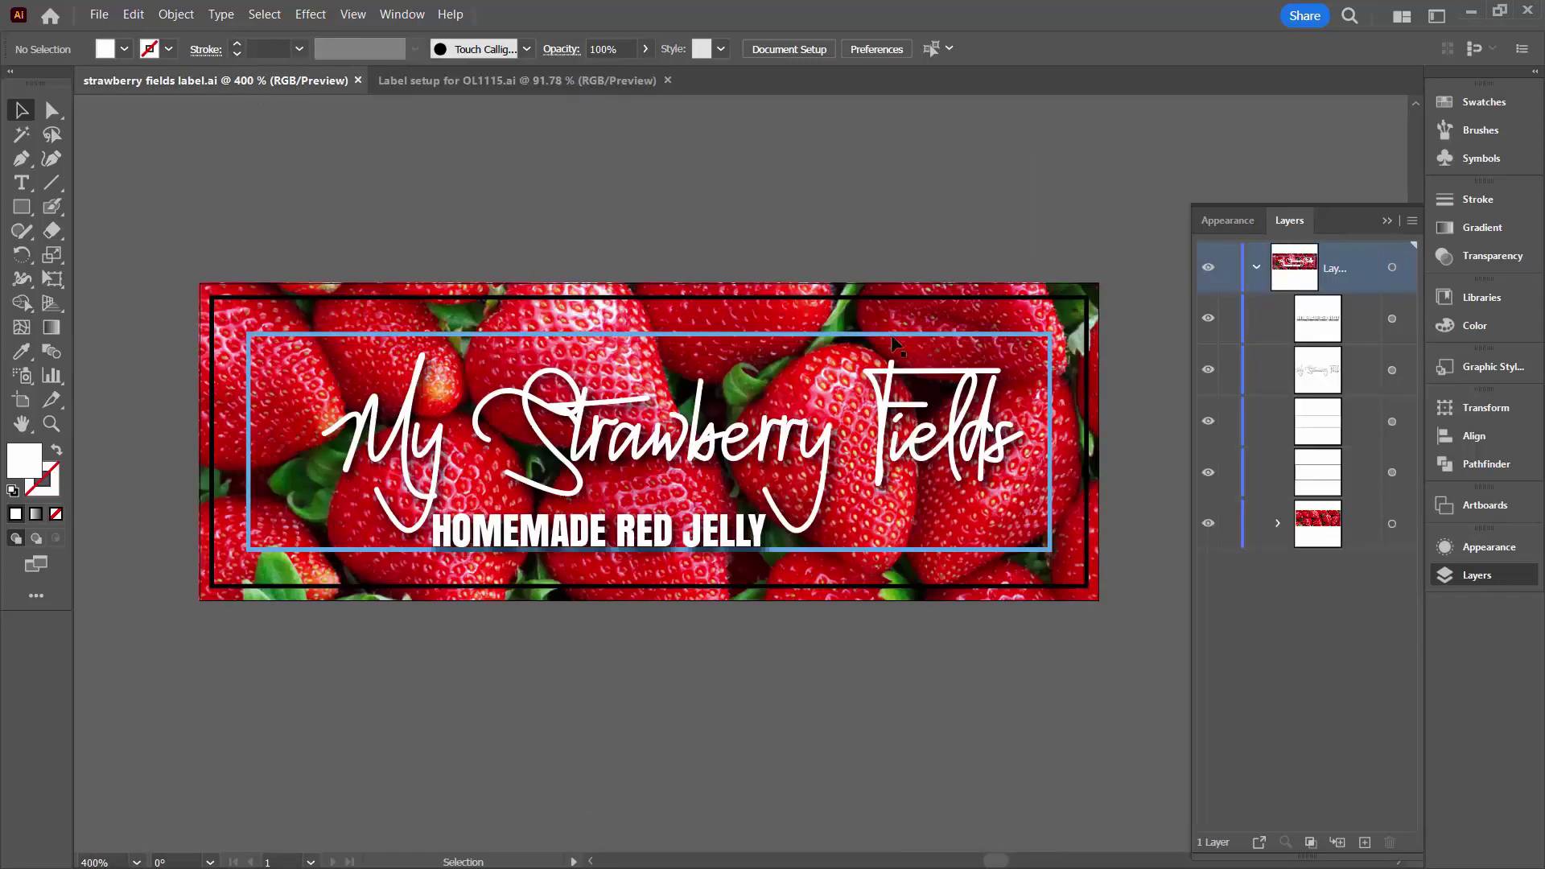
Hide the two outline rectangles in the strawberry label and copy all of the remaining visible artwork.
click(1208, 421)
click(1208, 472)
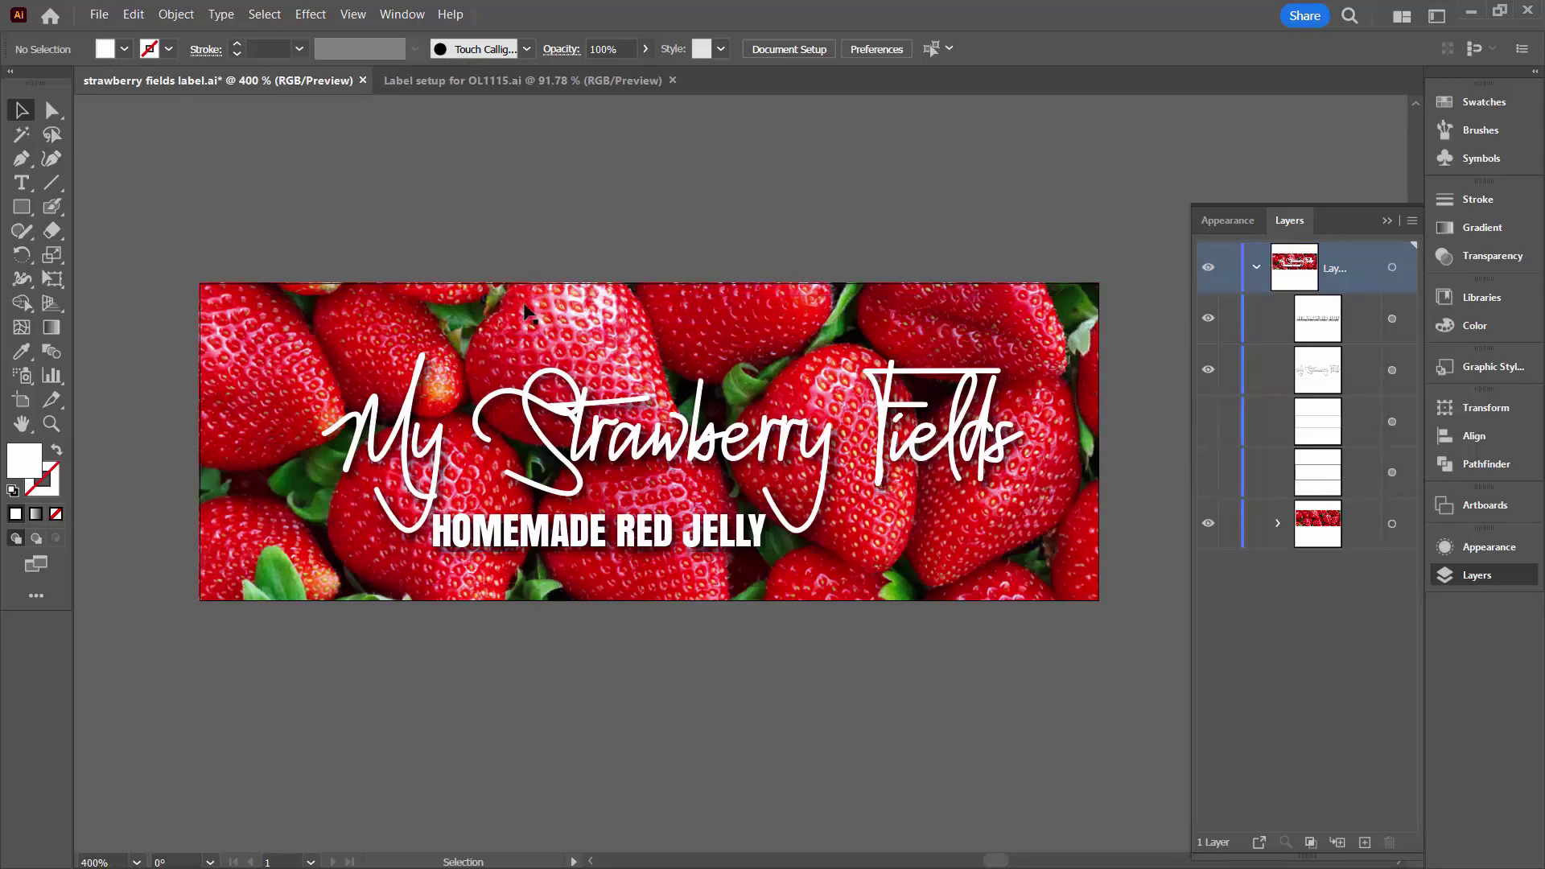
drag(173, 242, 1047, 633)
drag(1161, 668, 1162, 668)
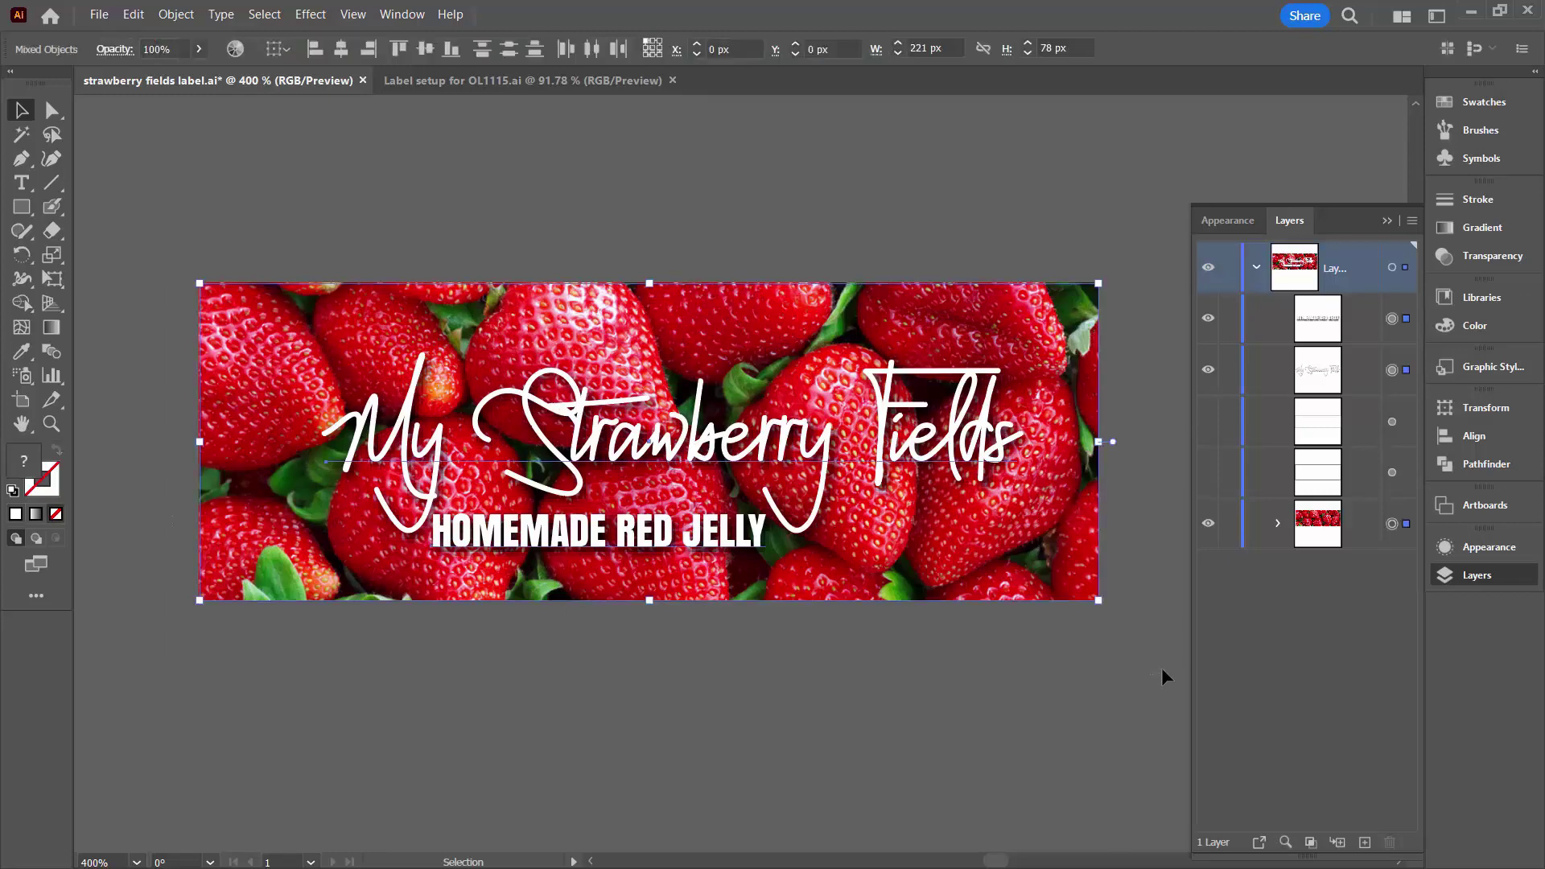
click(133, 15)
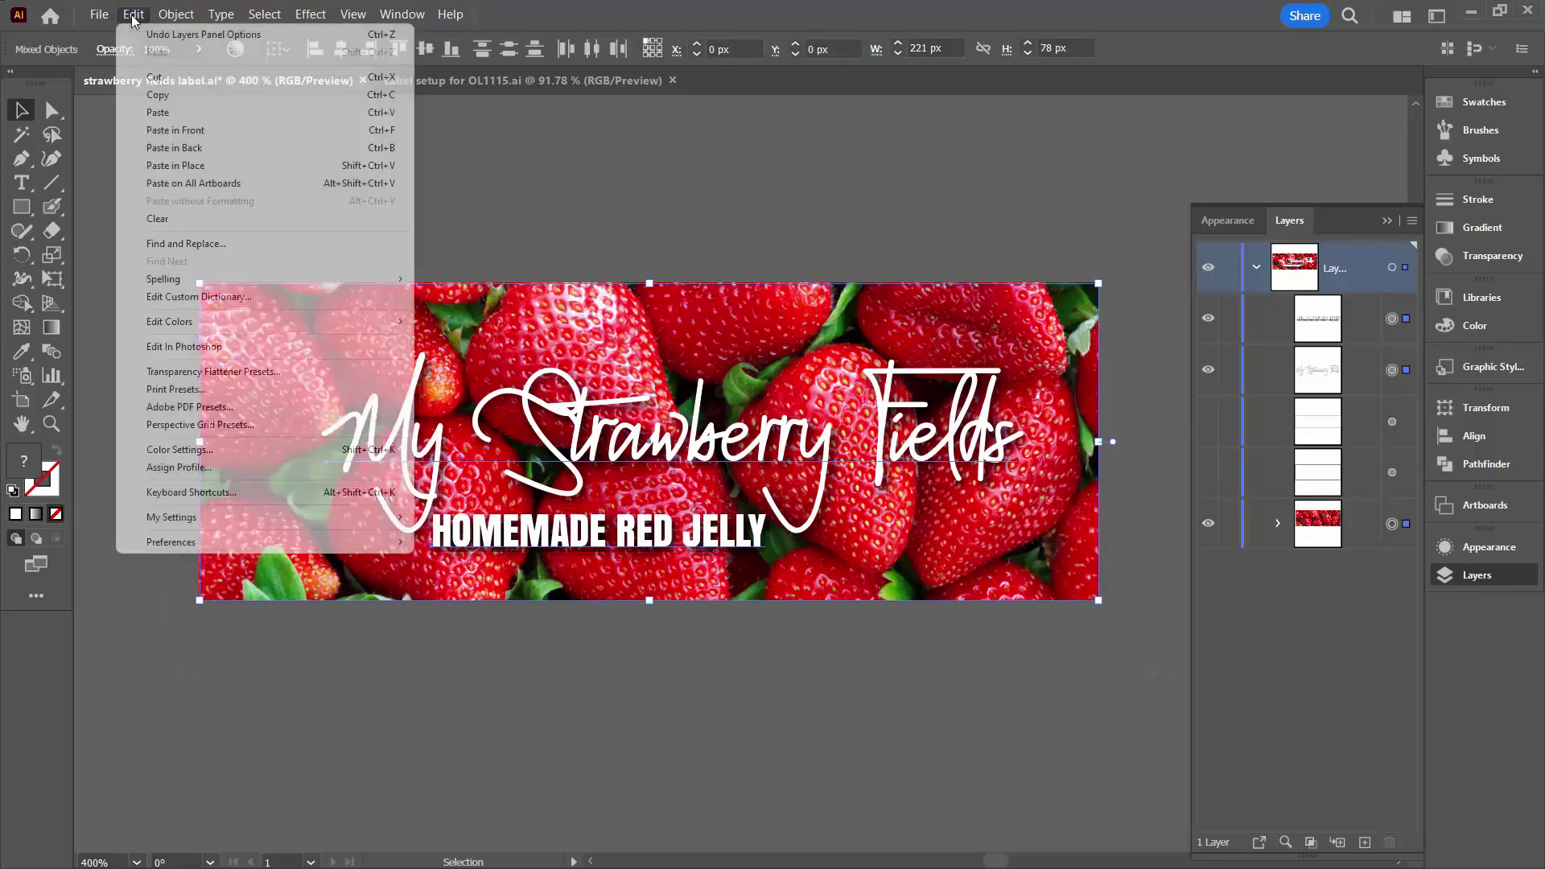
click(161, 98)
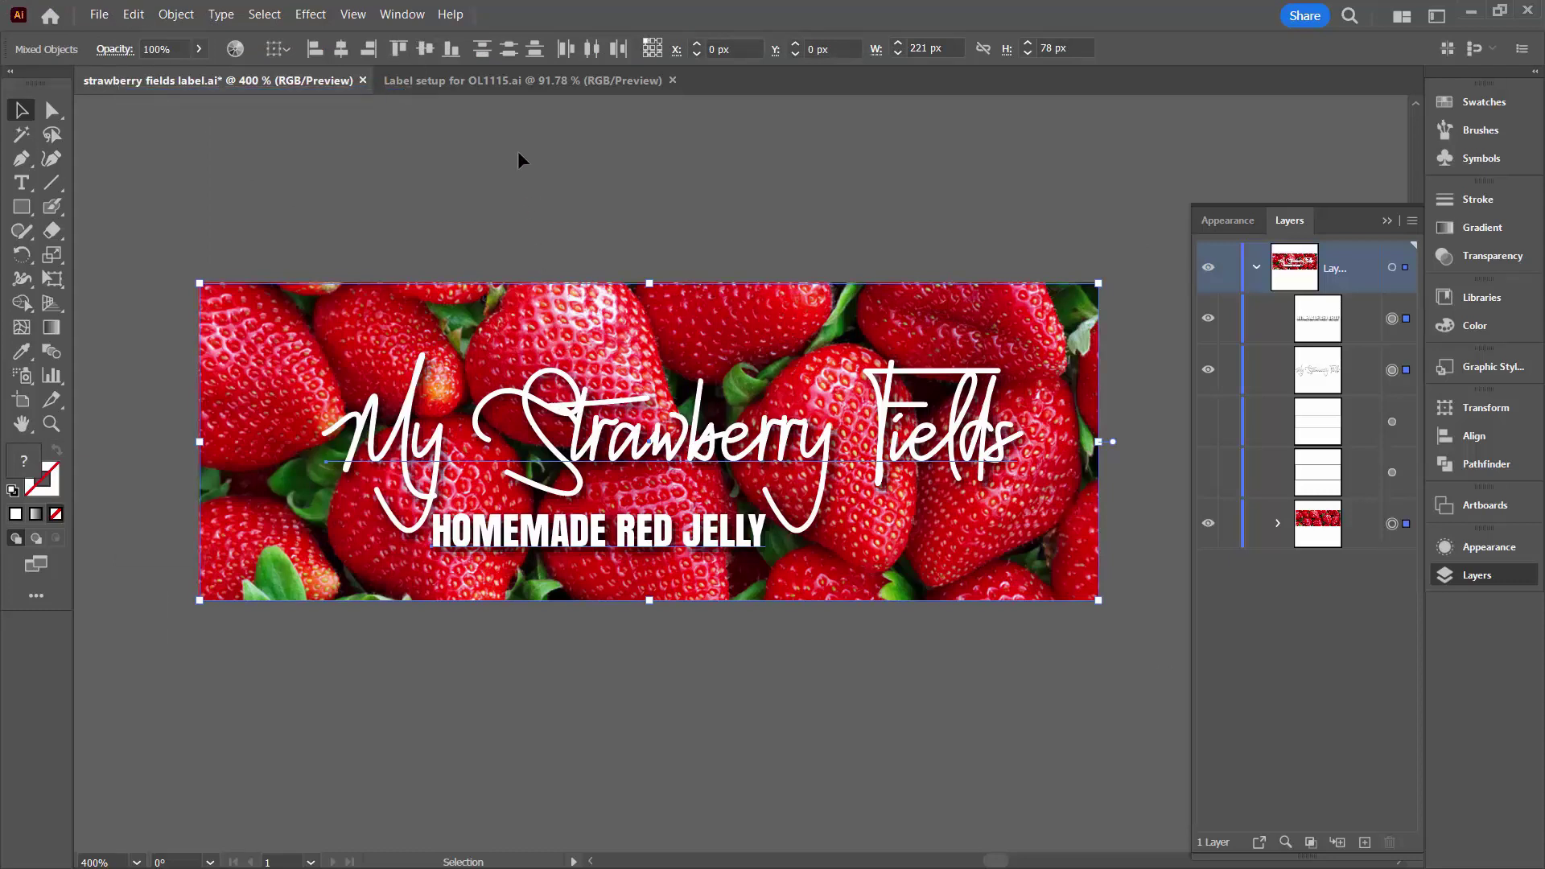
Switch to the "Label setup for OL1115.ai" document, zoom in on its first labels and widen the layer list to show full names.
click(482, 78)
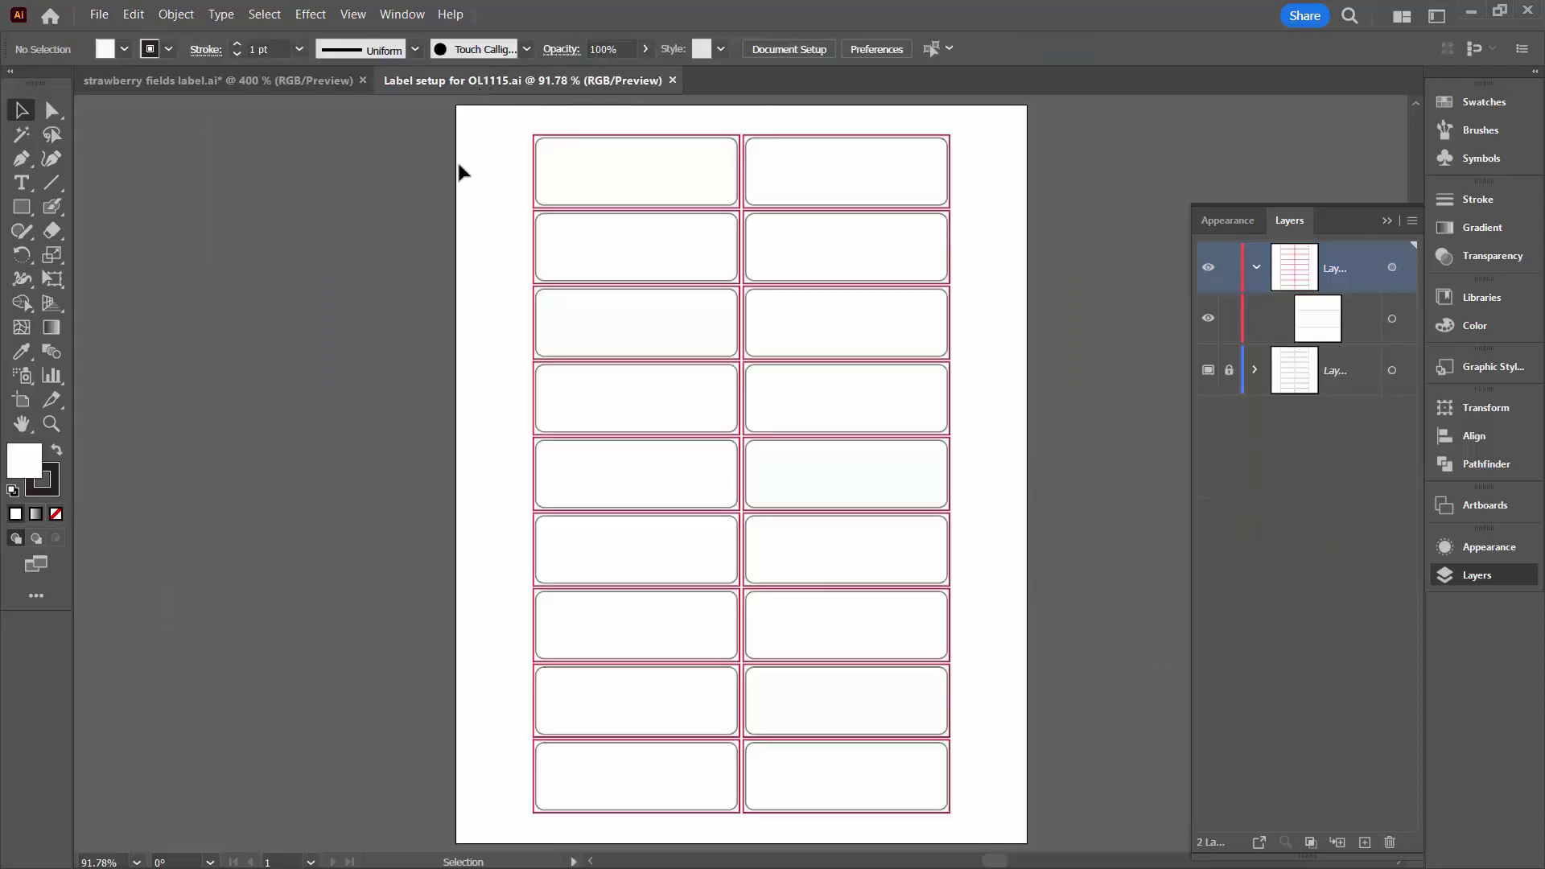
click(51, 423)
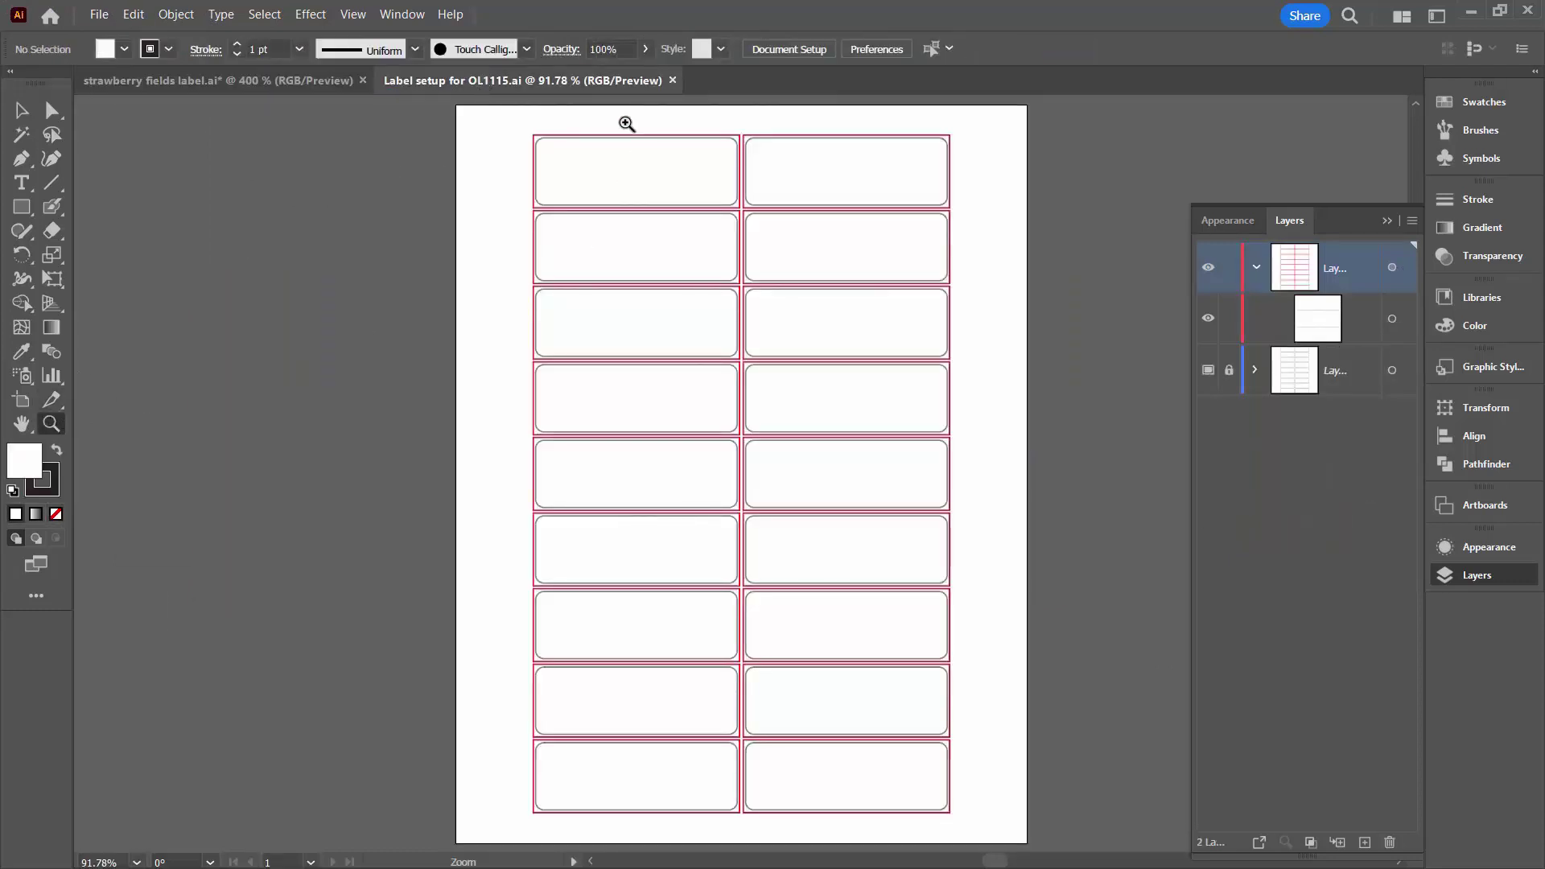
drag(534, 138, 585, 275)
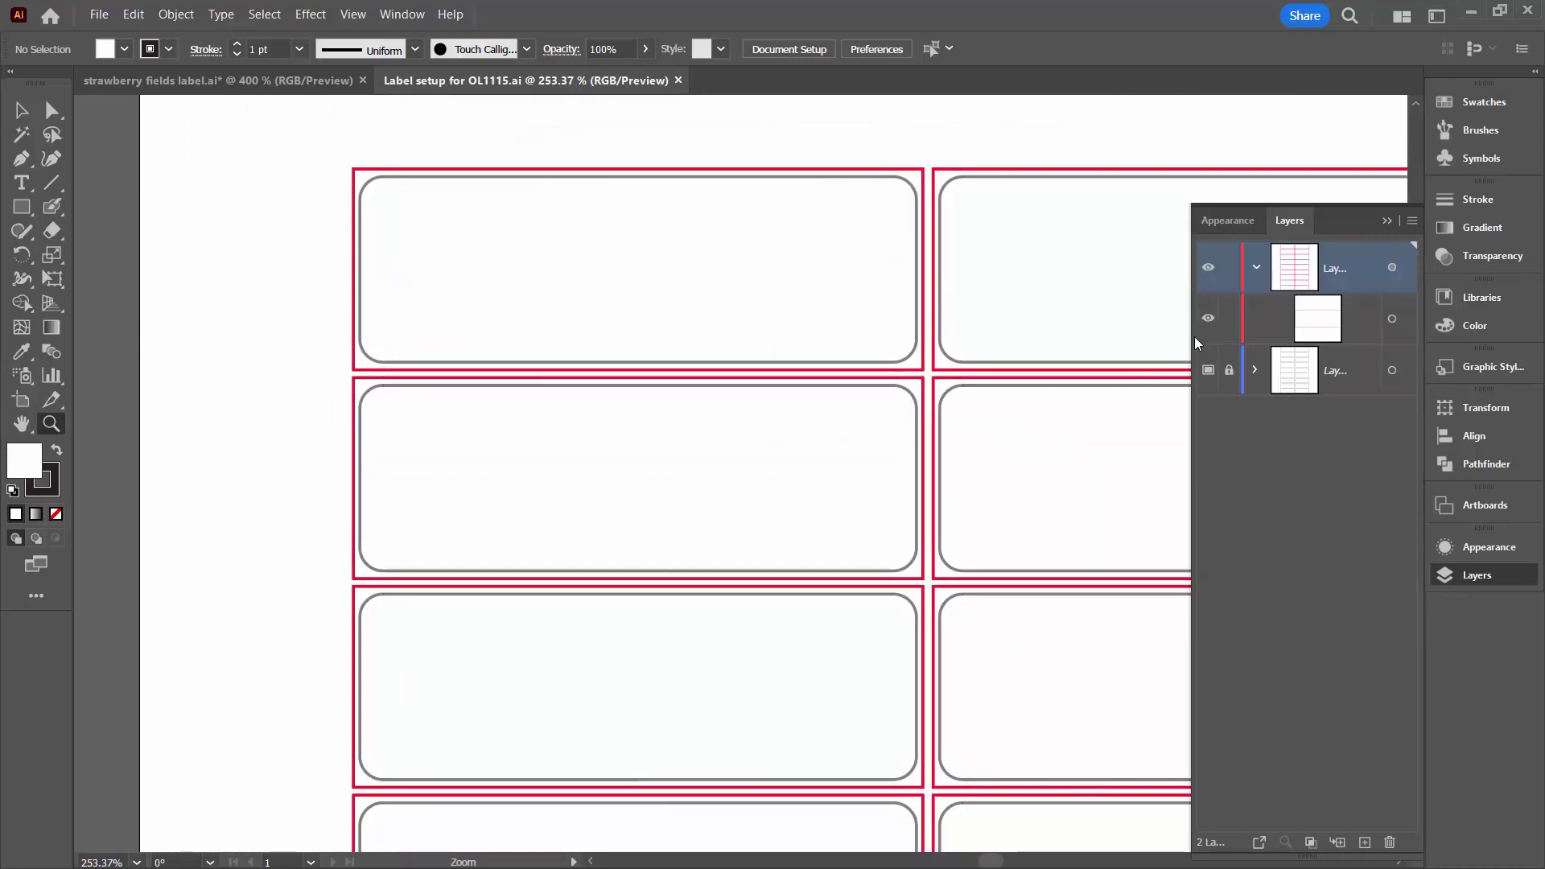
drag(1189, 338, 1054, 337)
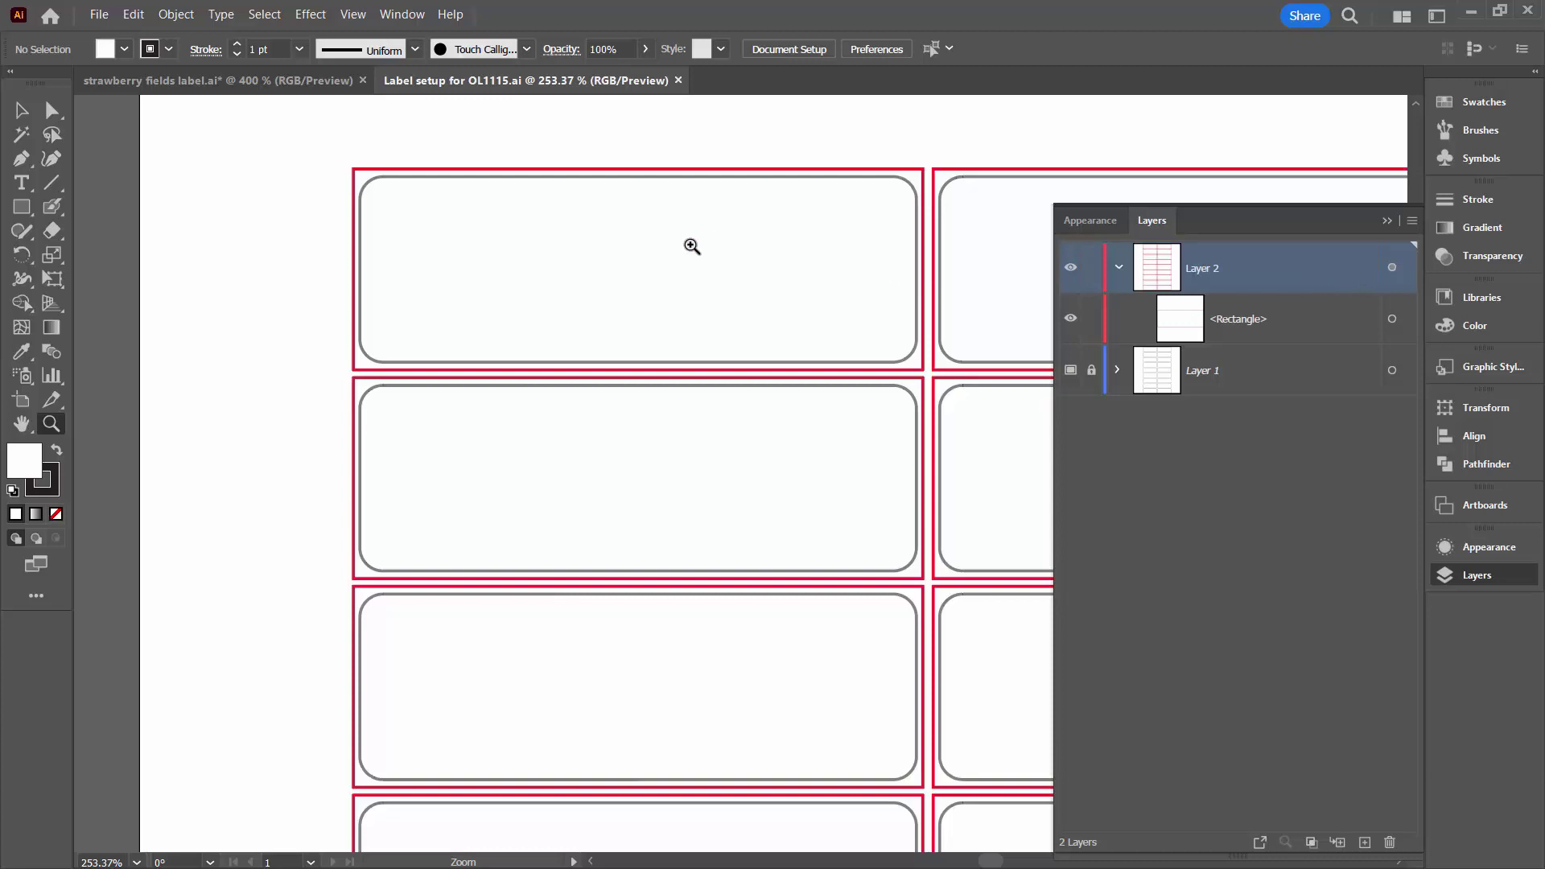
Try pasting the copied strawberry label artwork into Layer 2 of the label sheet, and undo the paste.
key(v)
key(ctrl+v)
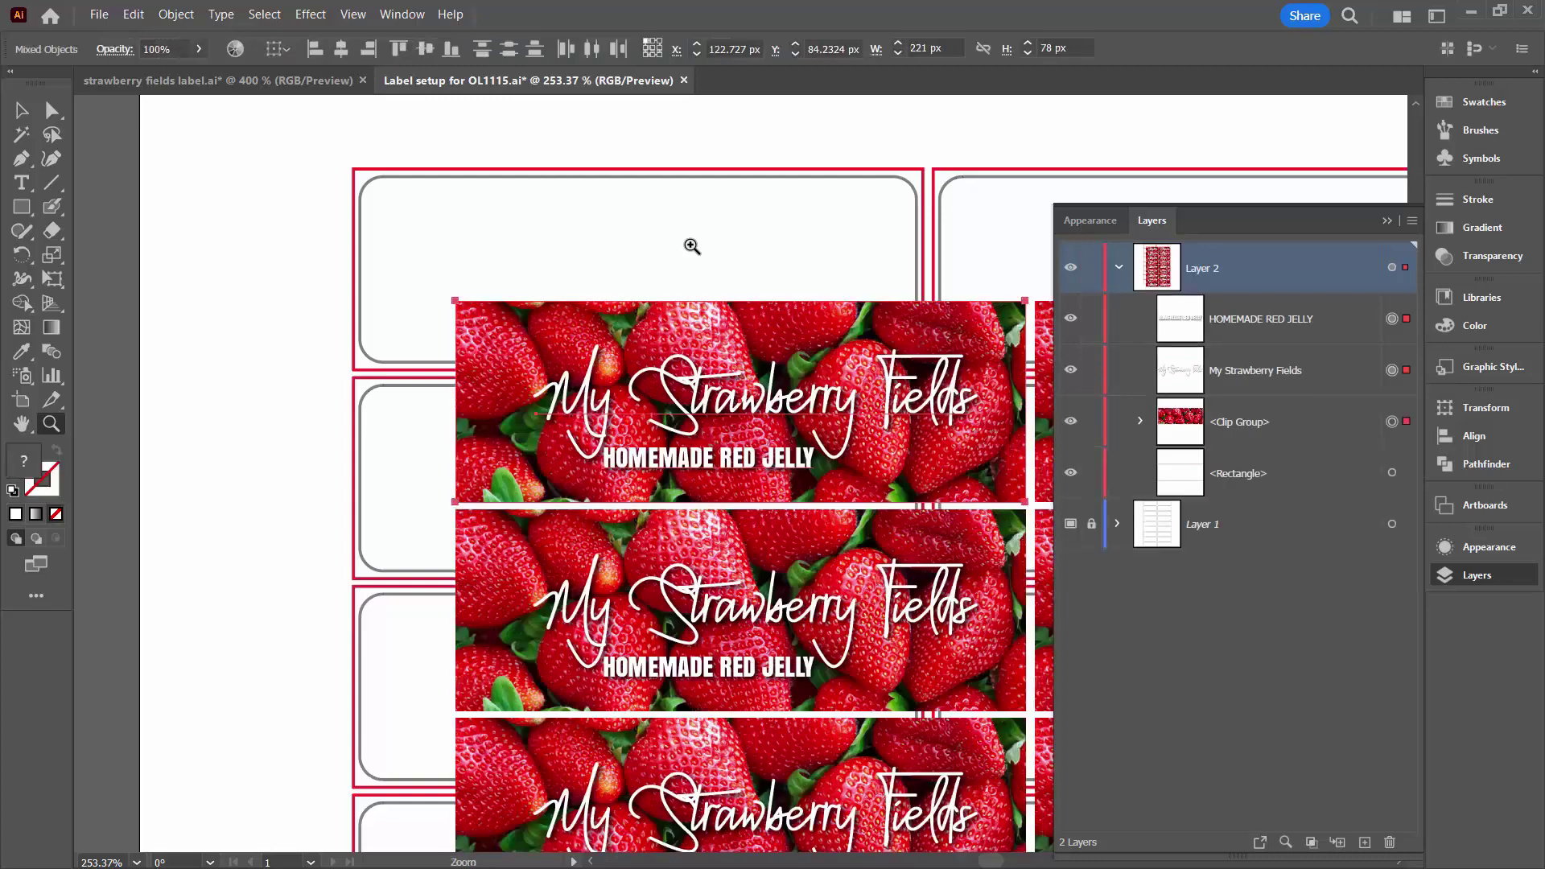
key(ctrl)
key(ctrl+z)
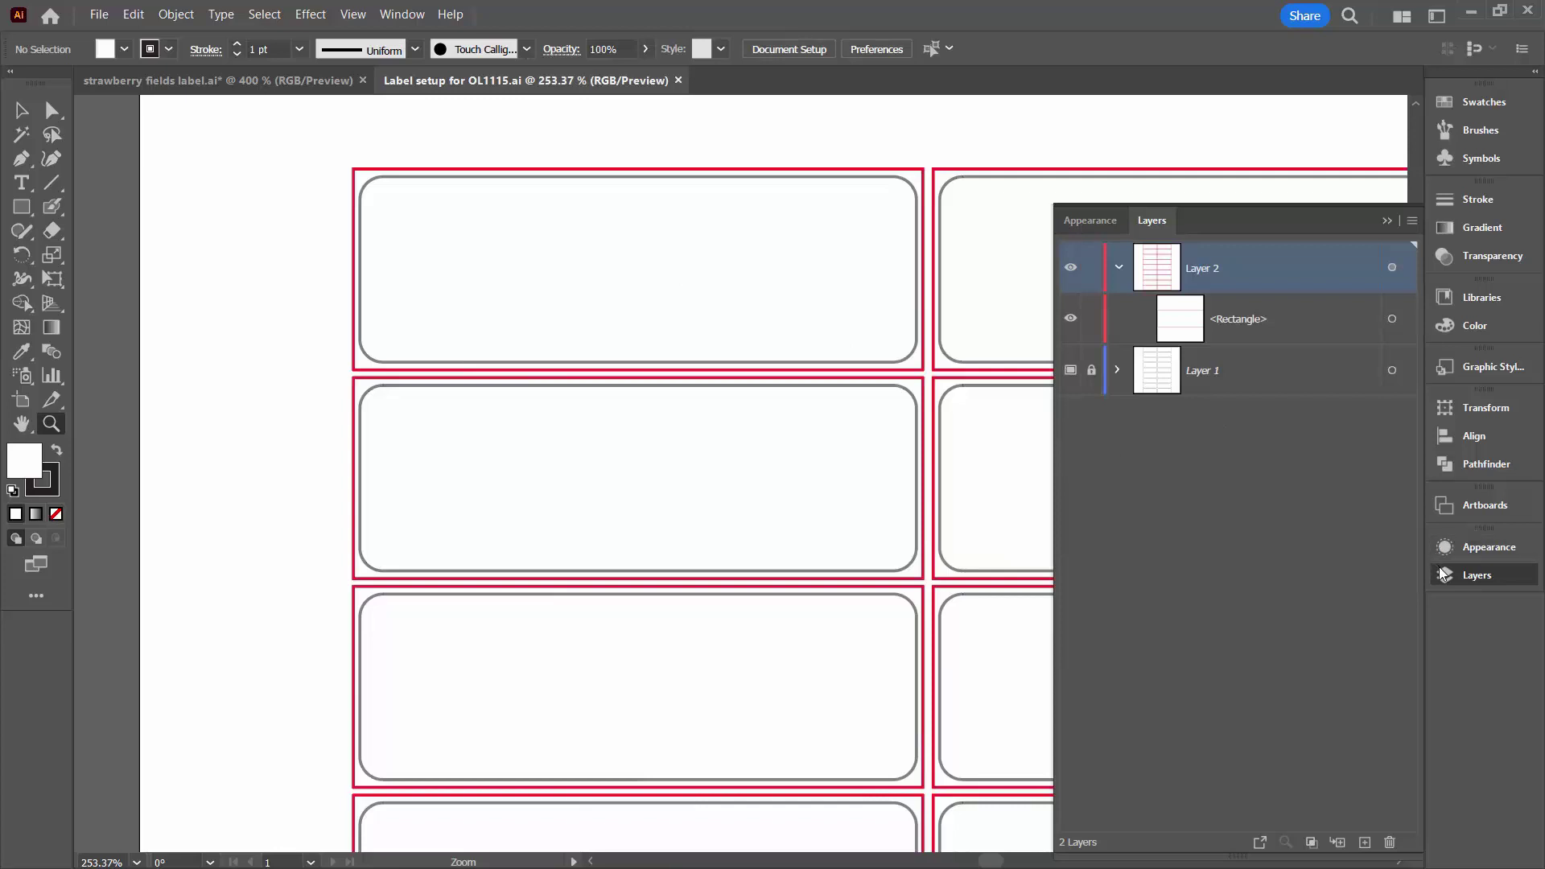
Detach the Appearance settings from the layer list and target Layer 2 to display its Transform effects.
click(1459, 549)
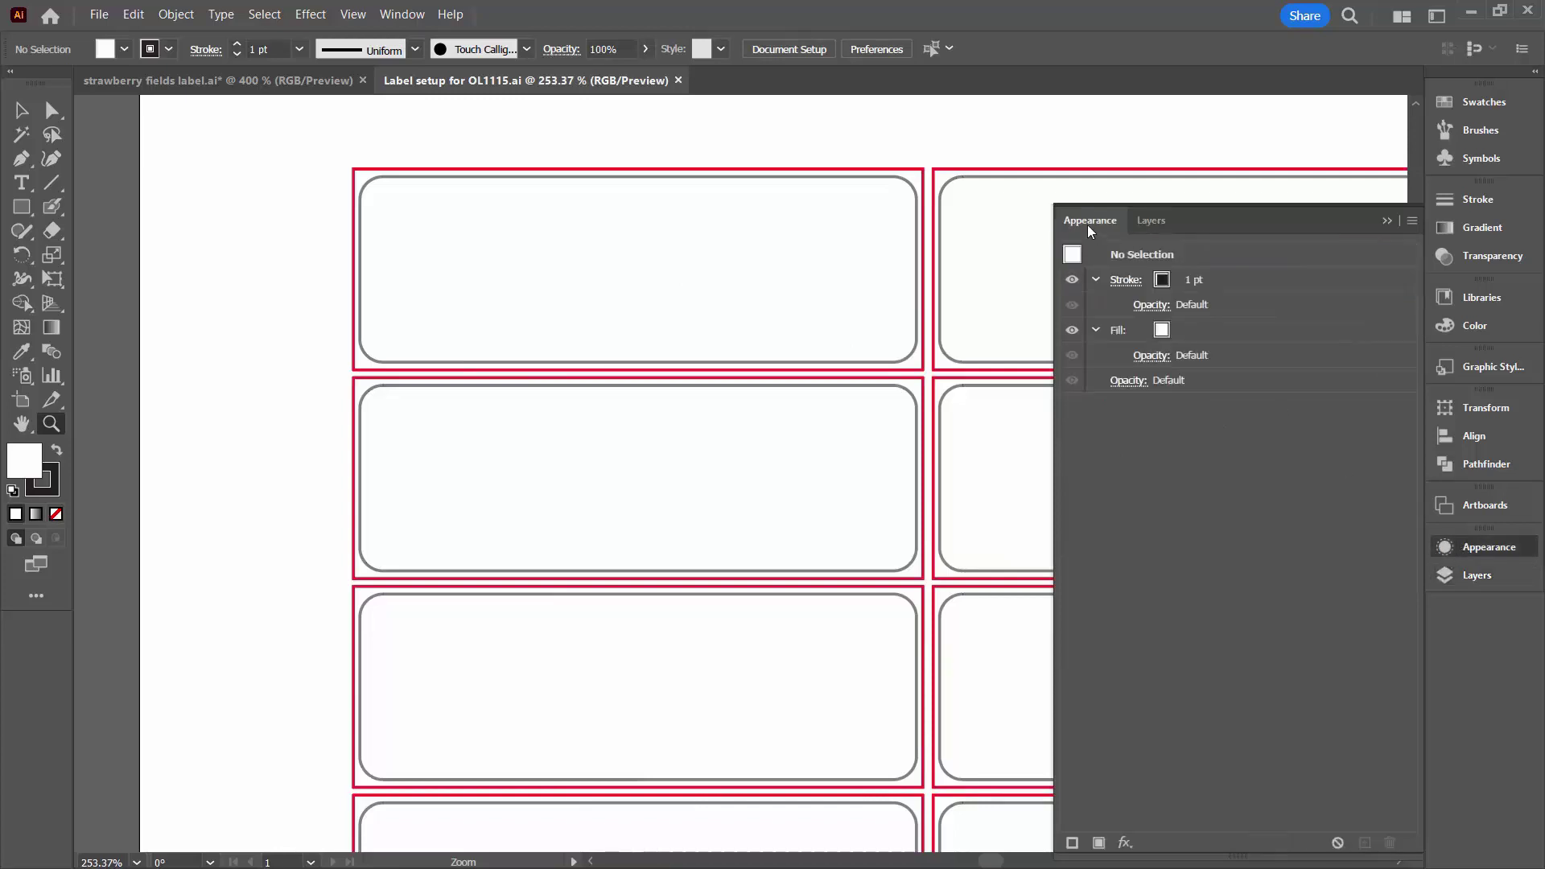
drag(1099, 236, 985, 519)
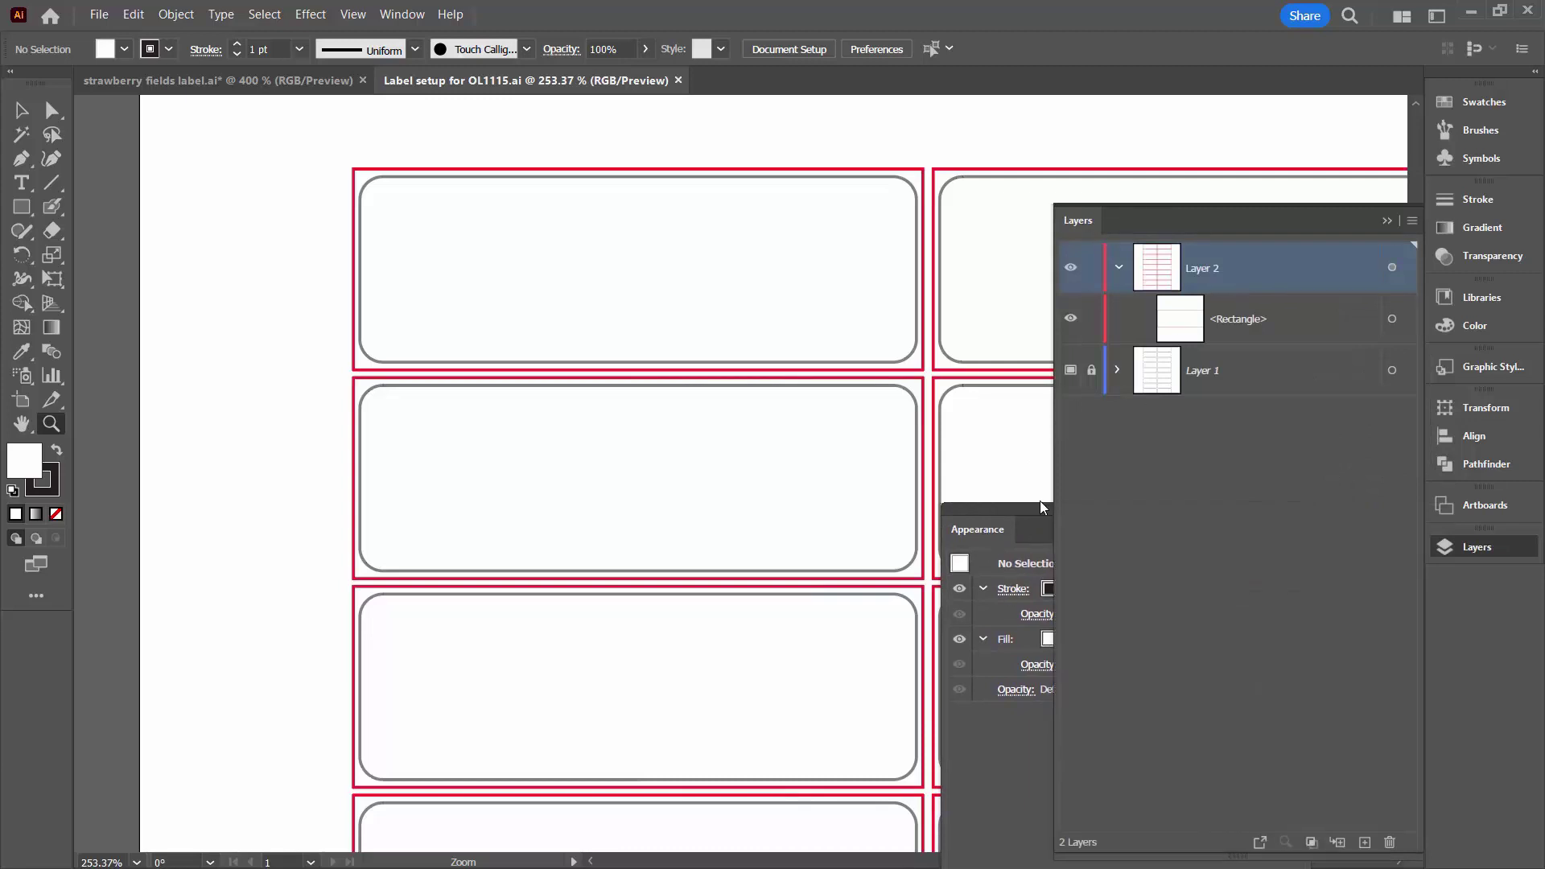
click(1393, 267)
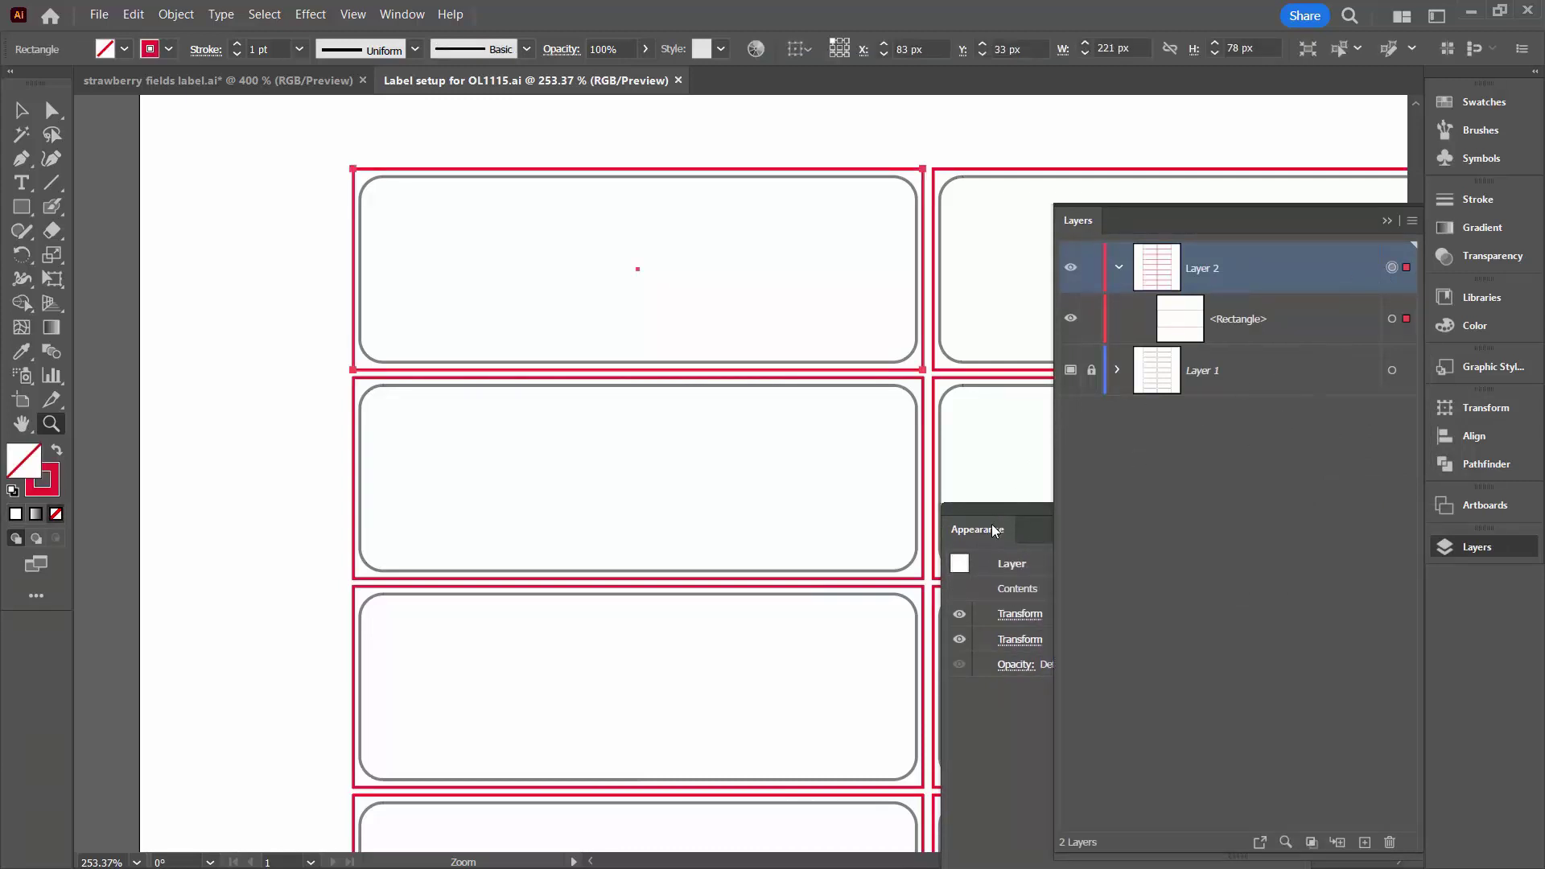
Turn off both Transform effects on Layer 2 and dock the Appearance settings back beside the layer list.
drag(992, 528, 1077, 450)
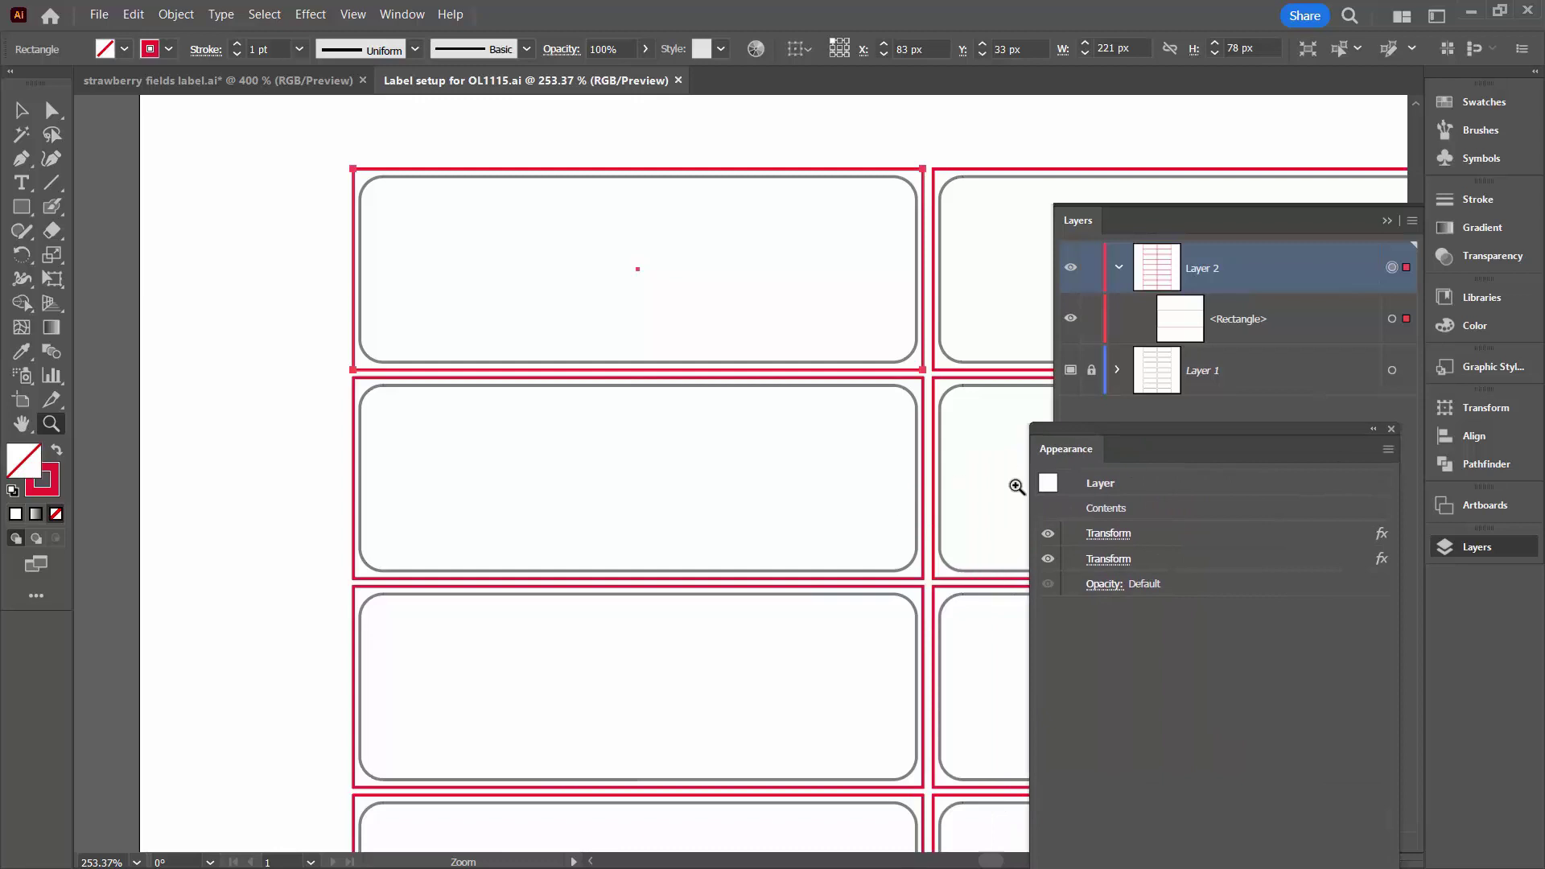
click(1049, 533)
click(1045, 558)
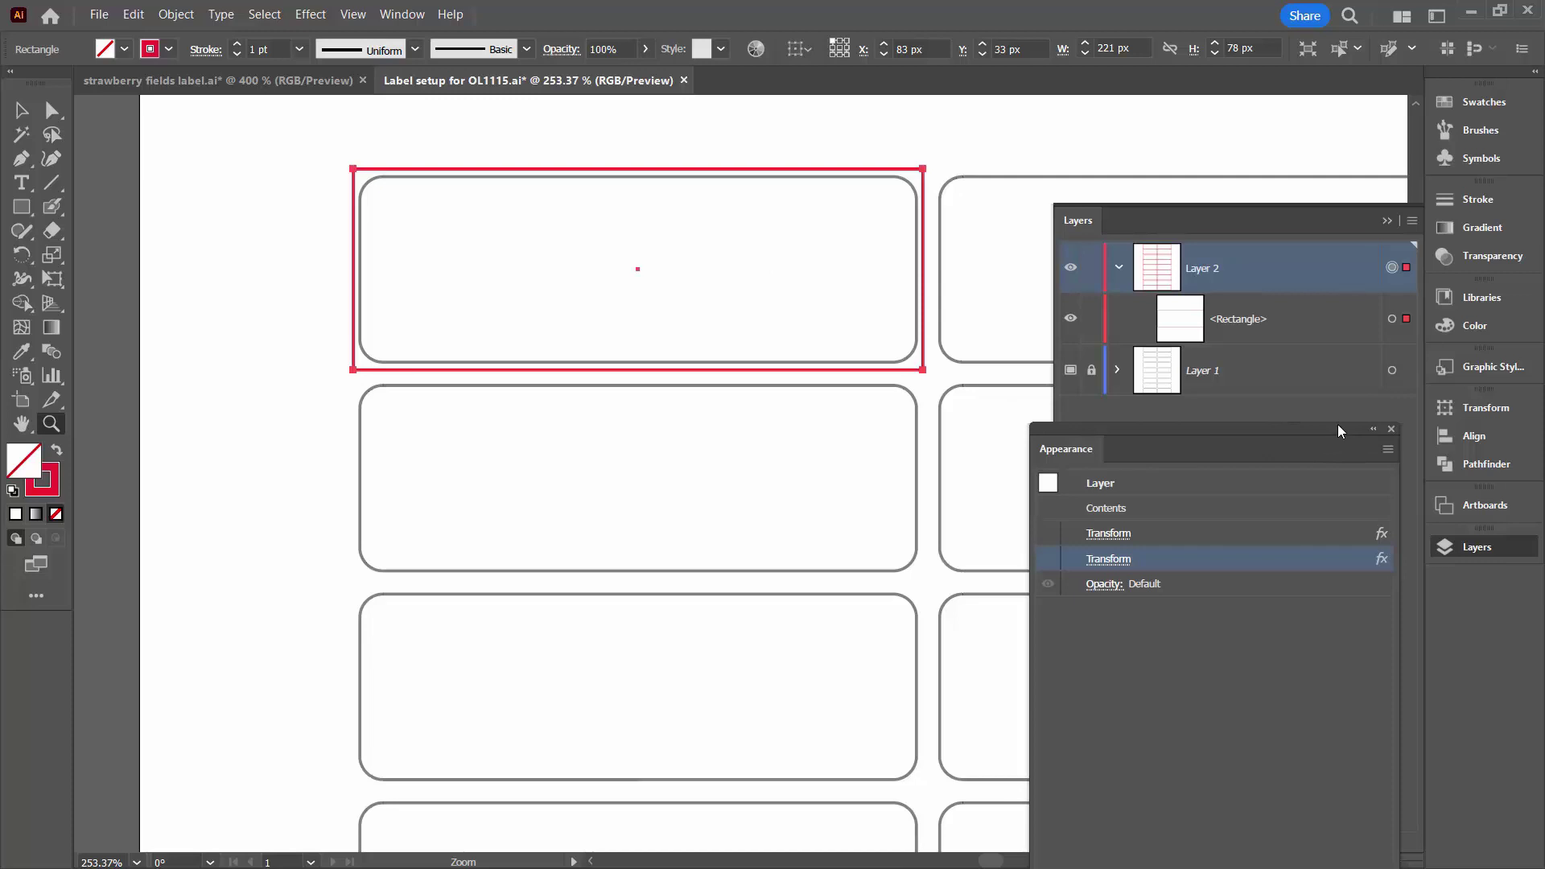
drag(1277, 428, 1493, 584)
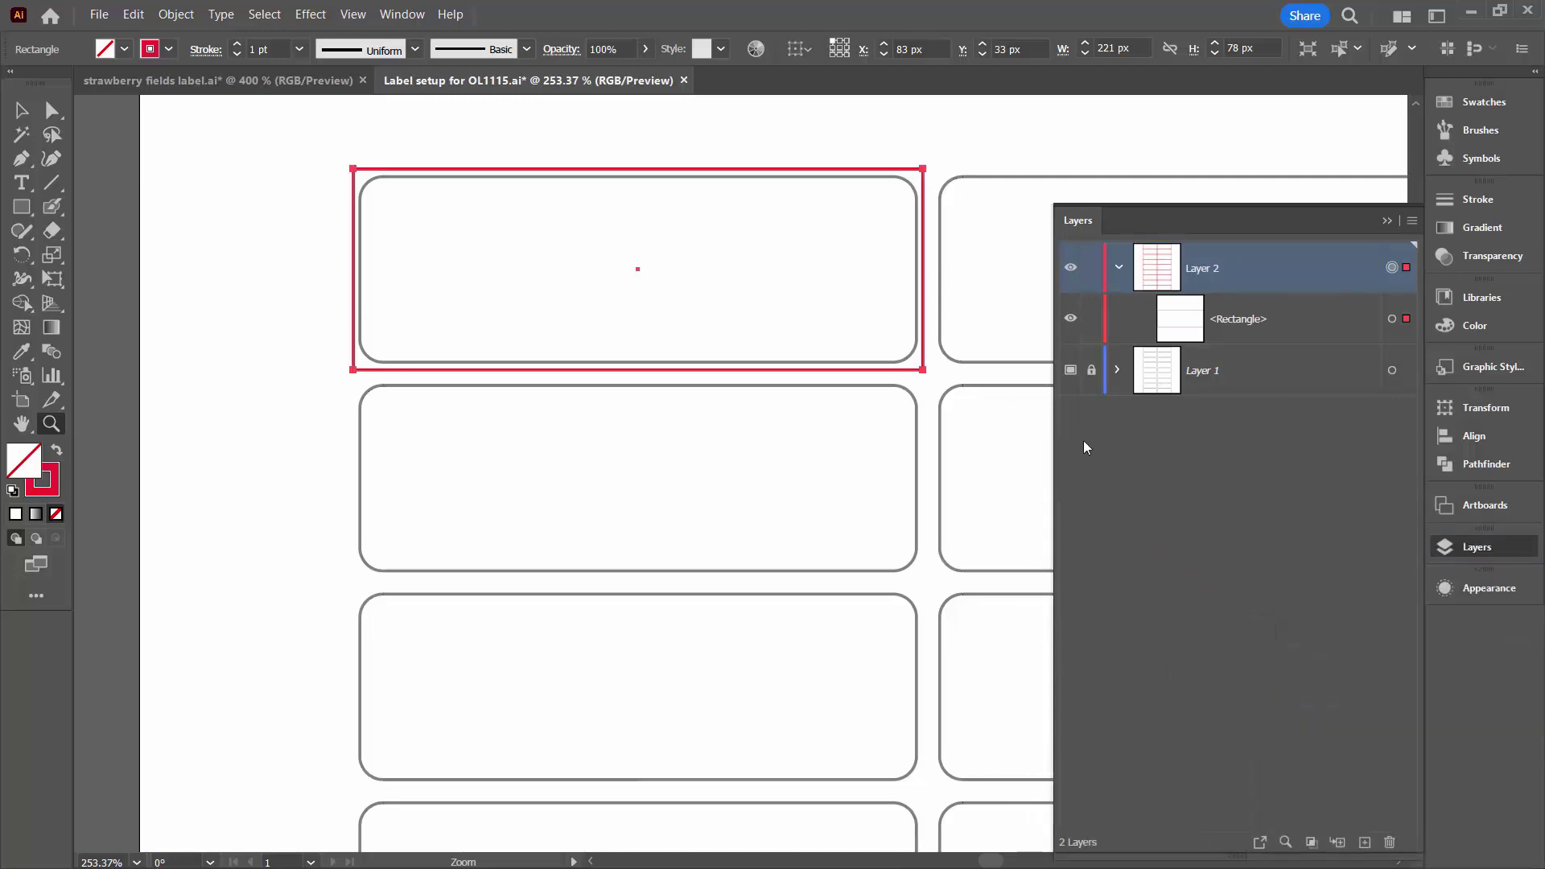
Paste the copied strawberry artwork above the rectangle in Layer 2 and align it exactly over the first label's red outline.
click(1261, 317)
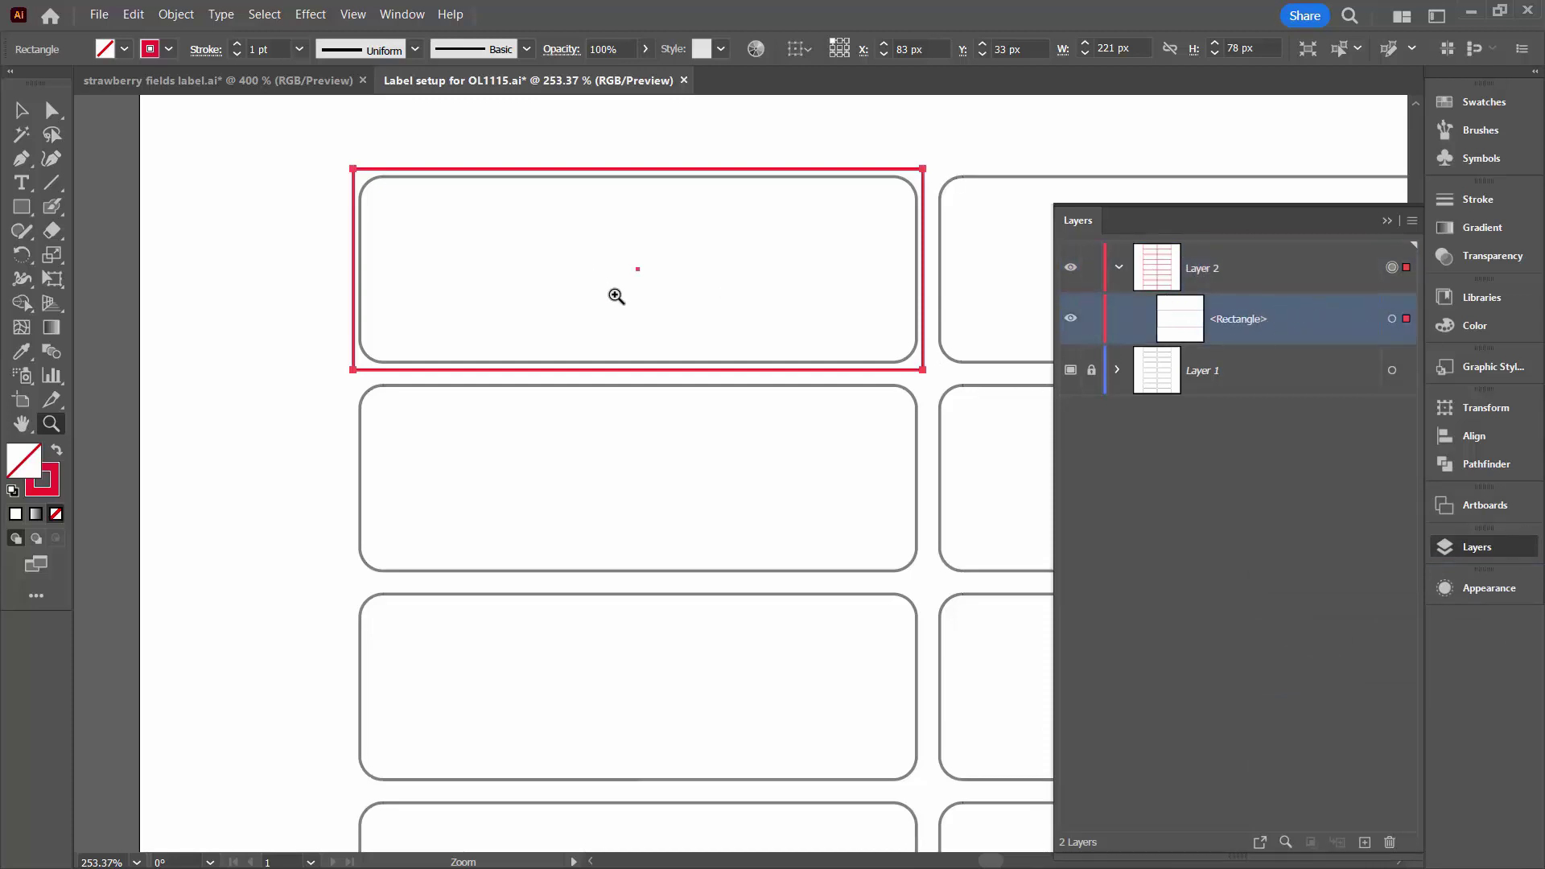
click(133, 16)
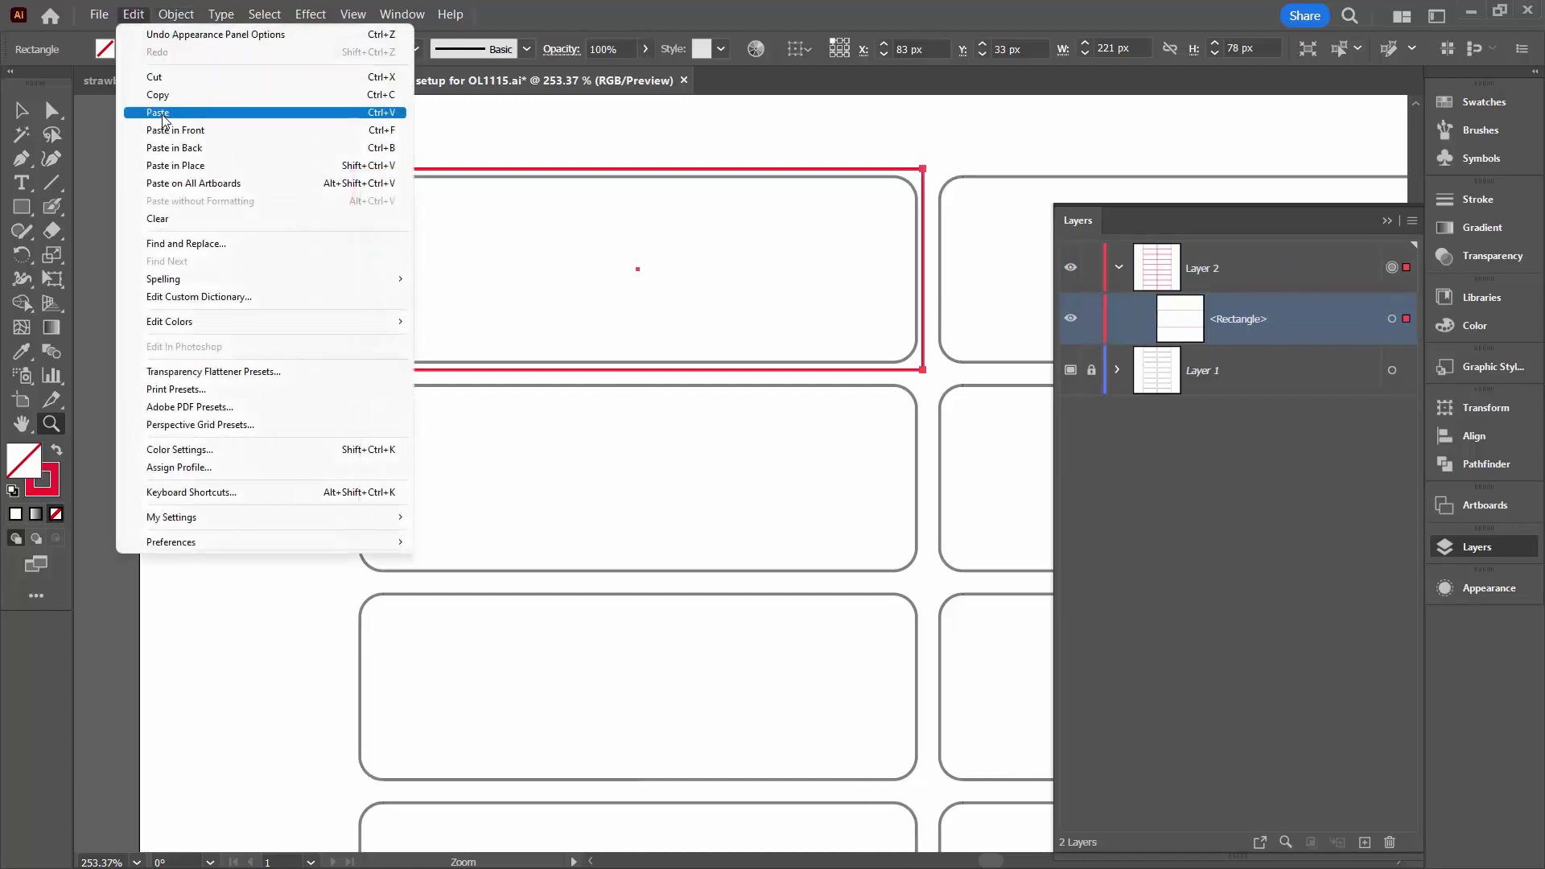
click(164, 113)
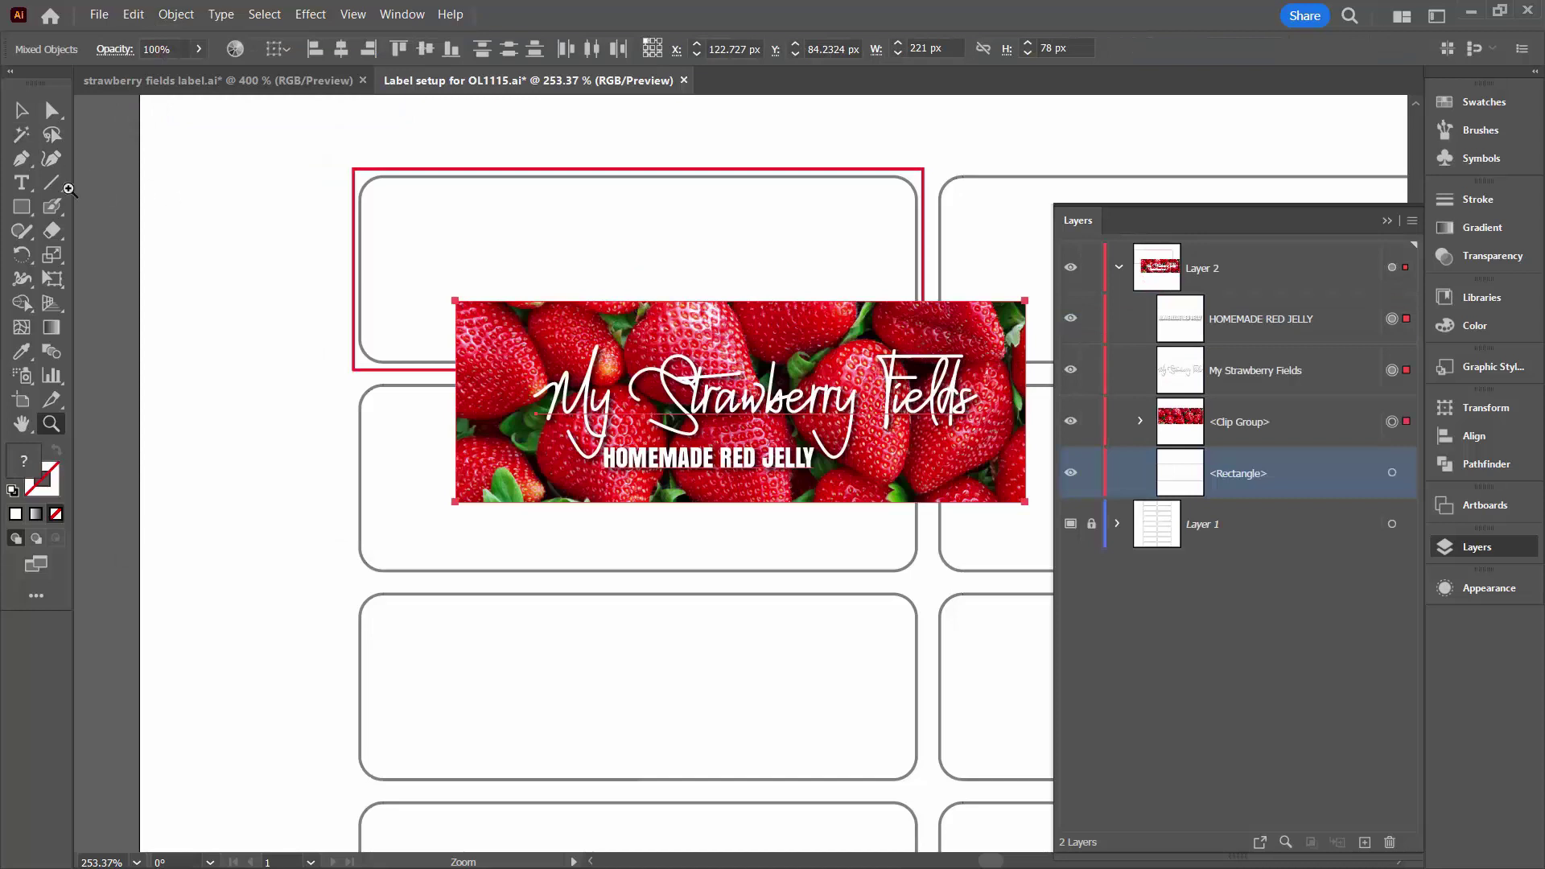
click(22, 113)
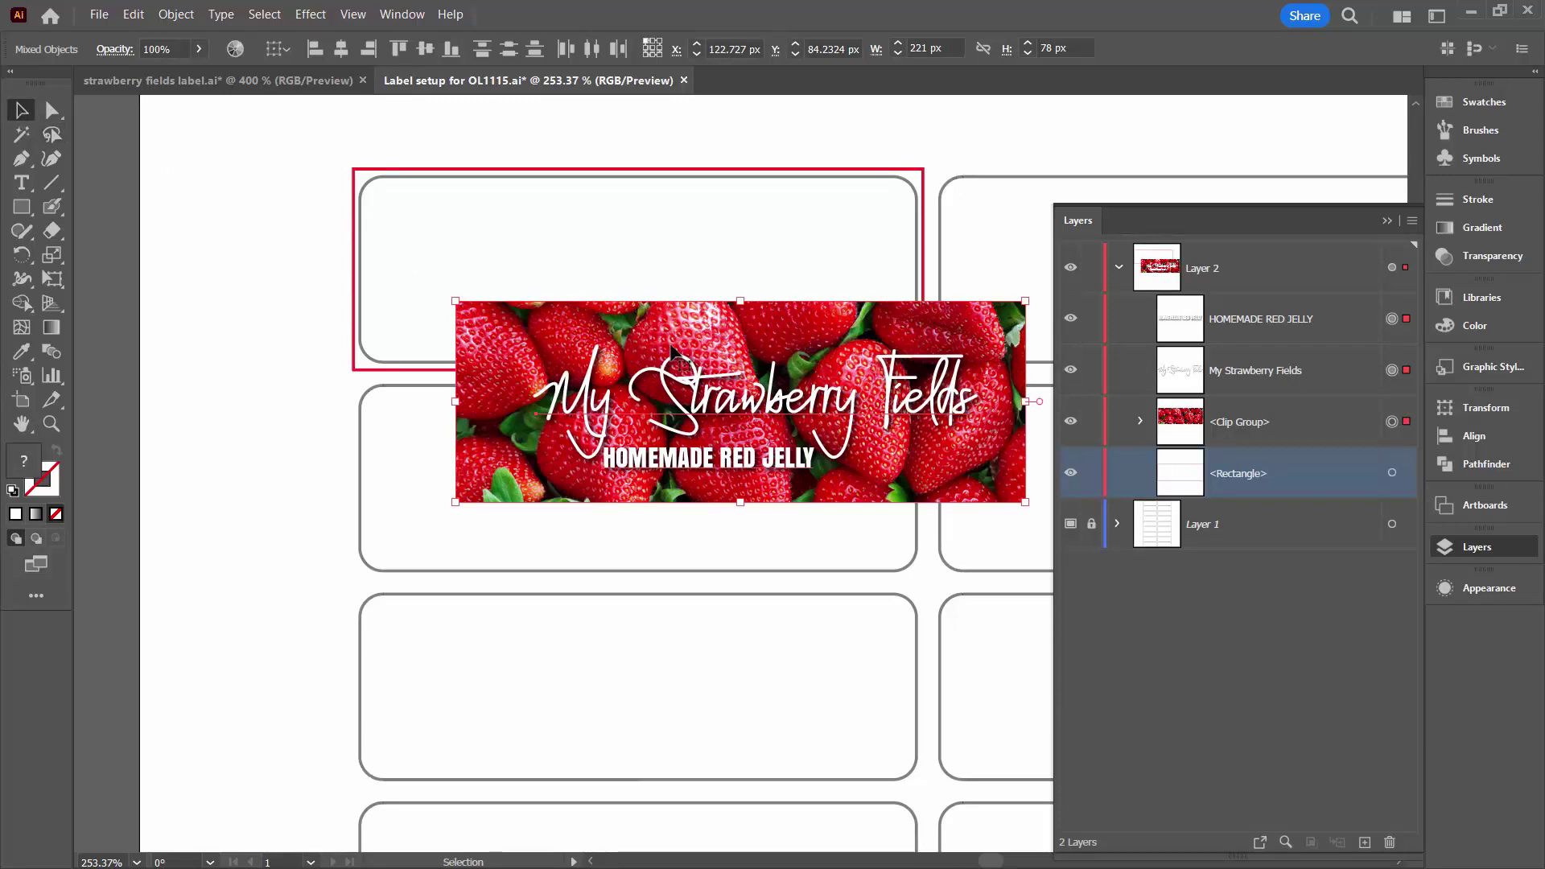
drag(673, 352, 566, 212)
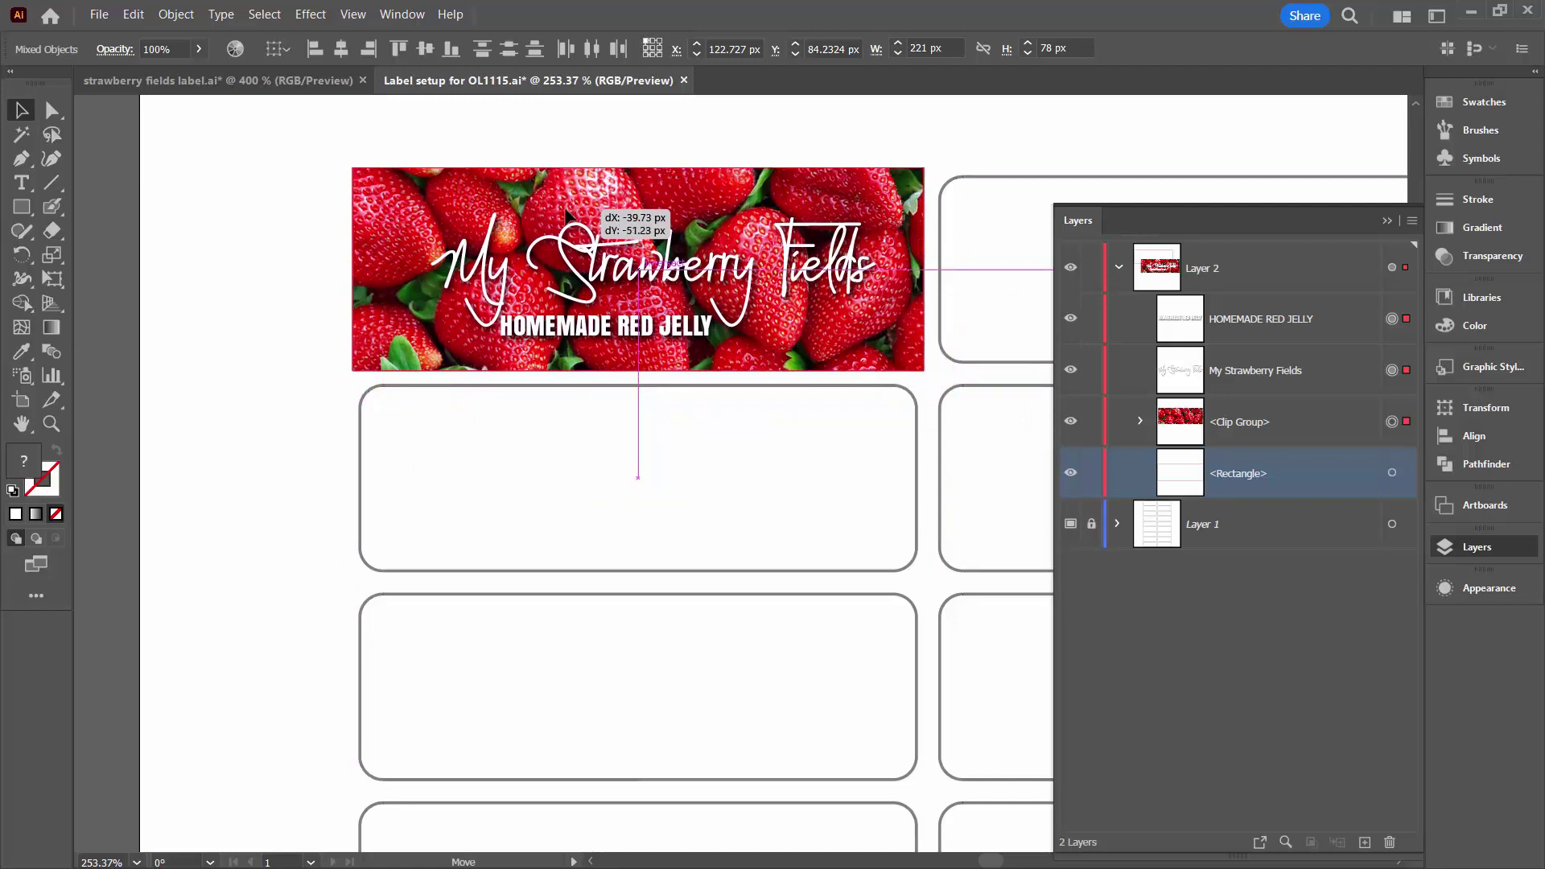
drag(566, 211, 566, 212)
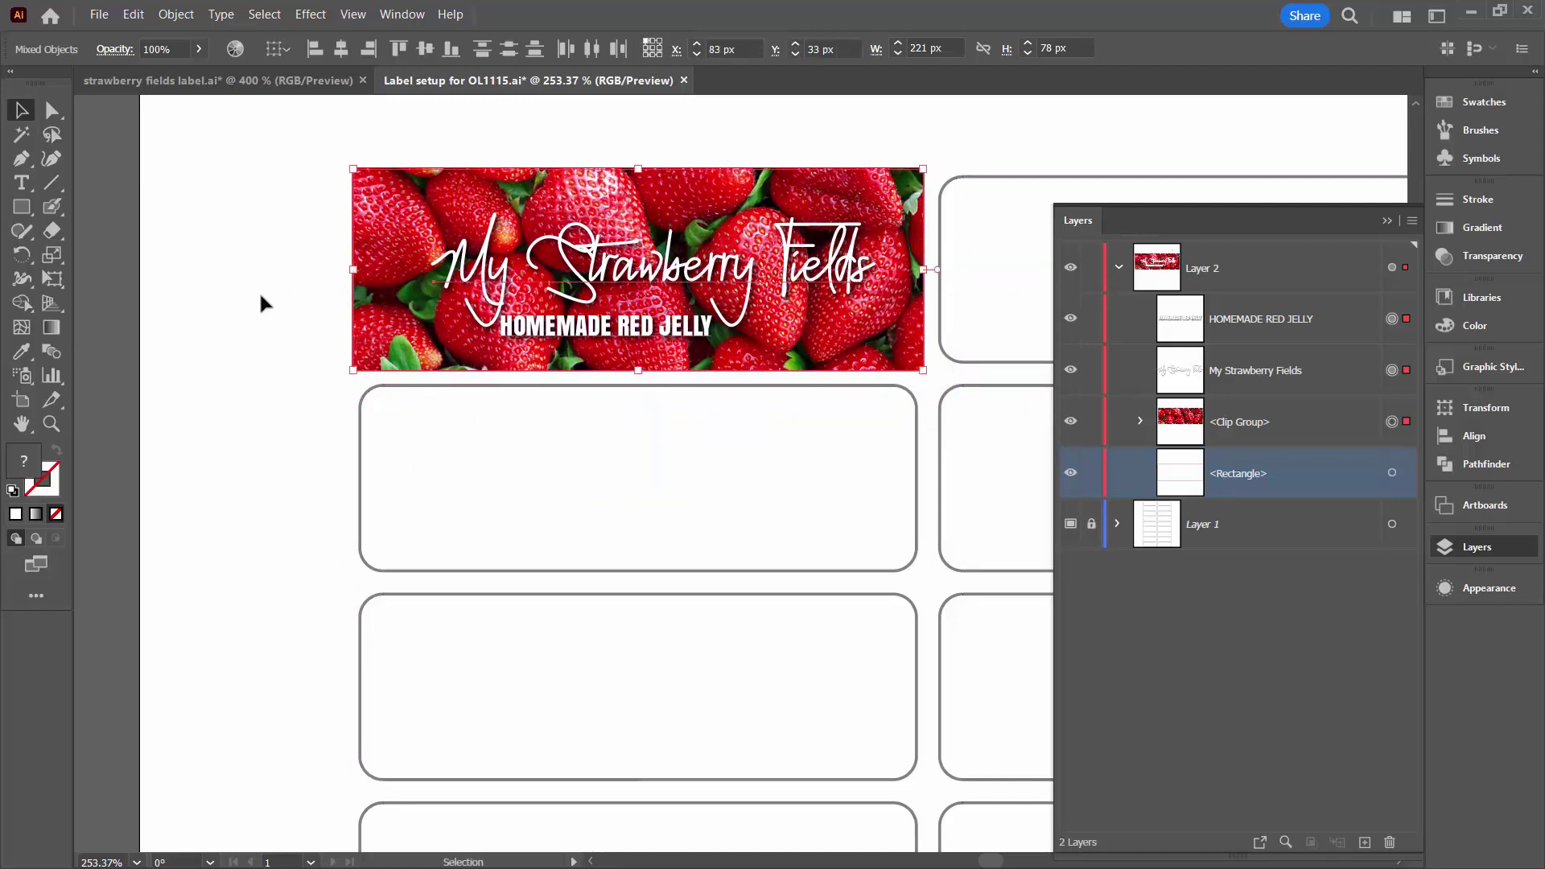
click(253, 293)
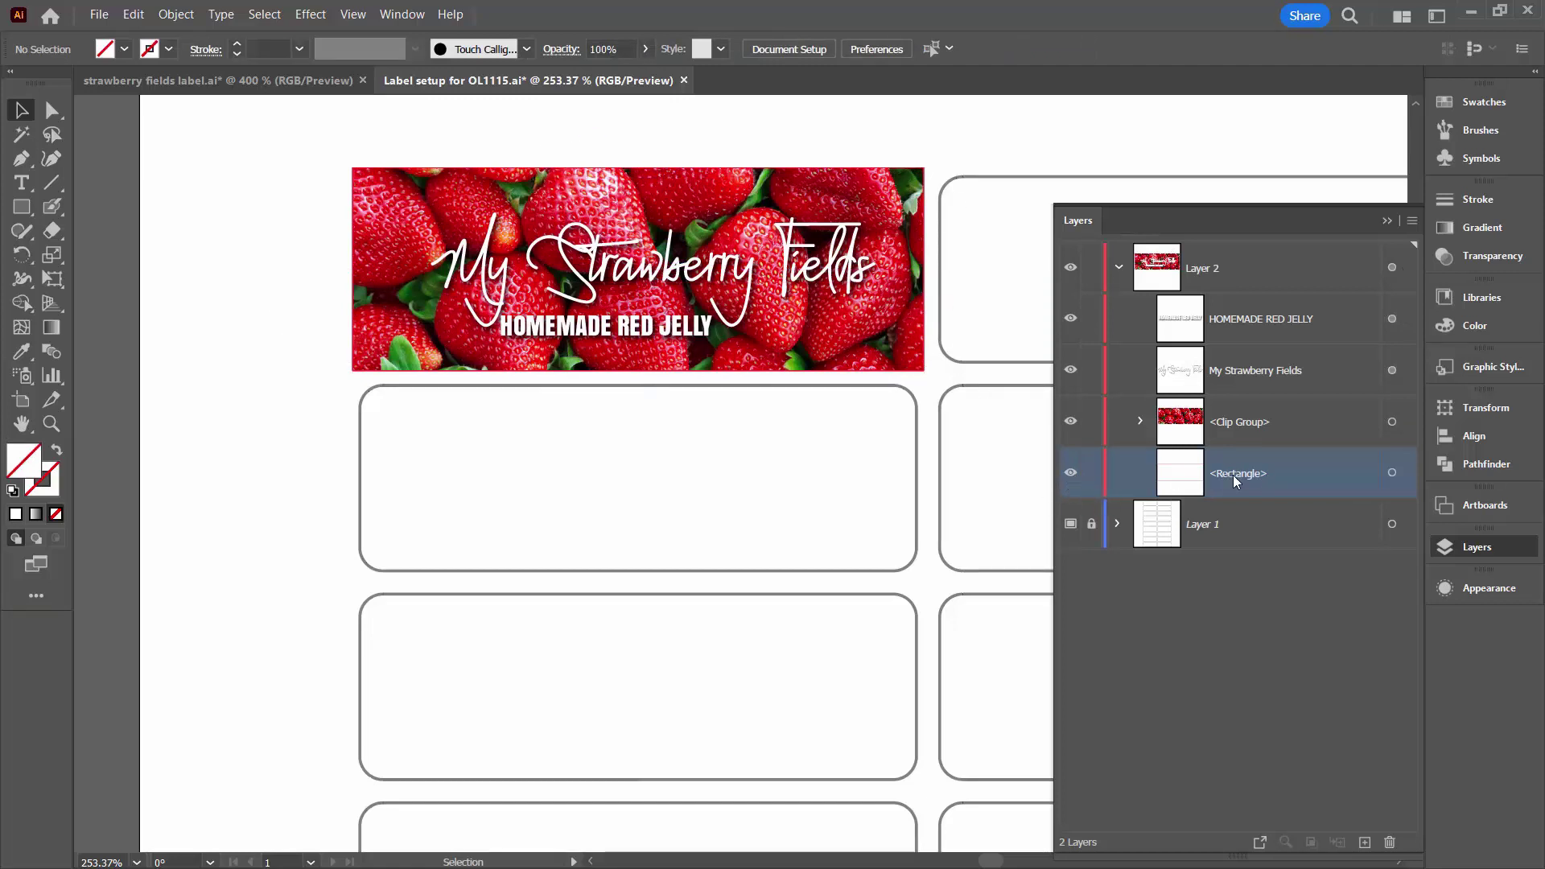
Hide Layer 2's outline rectangle and check the subtitle, title and strawberry clip group by toggling each one's visibility off and on.
click(1071, 475)
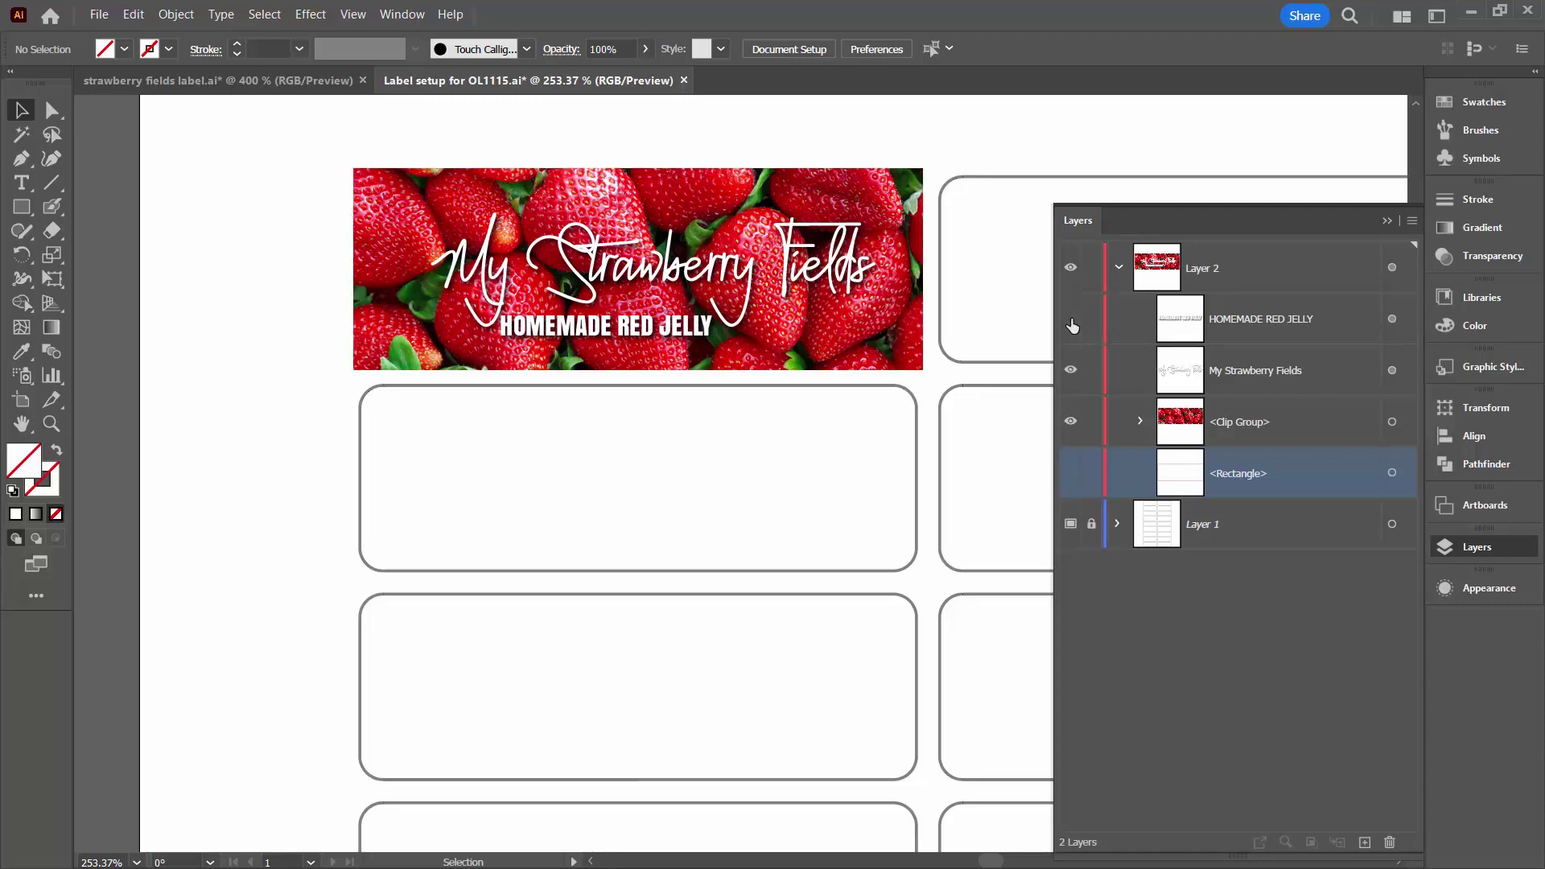
click(1071, 318)
click(1070, 318)
click(1072, 370)
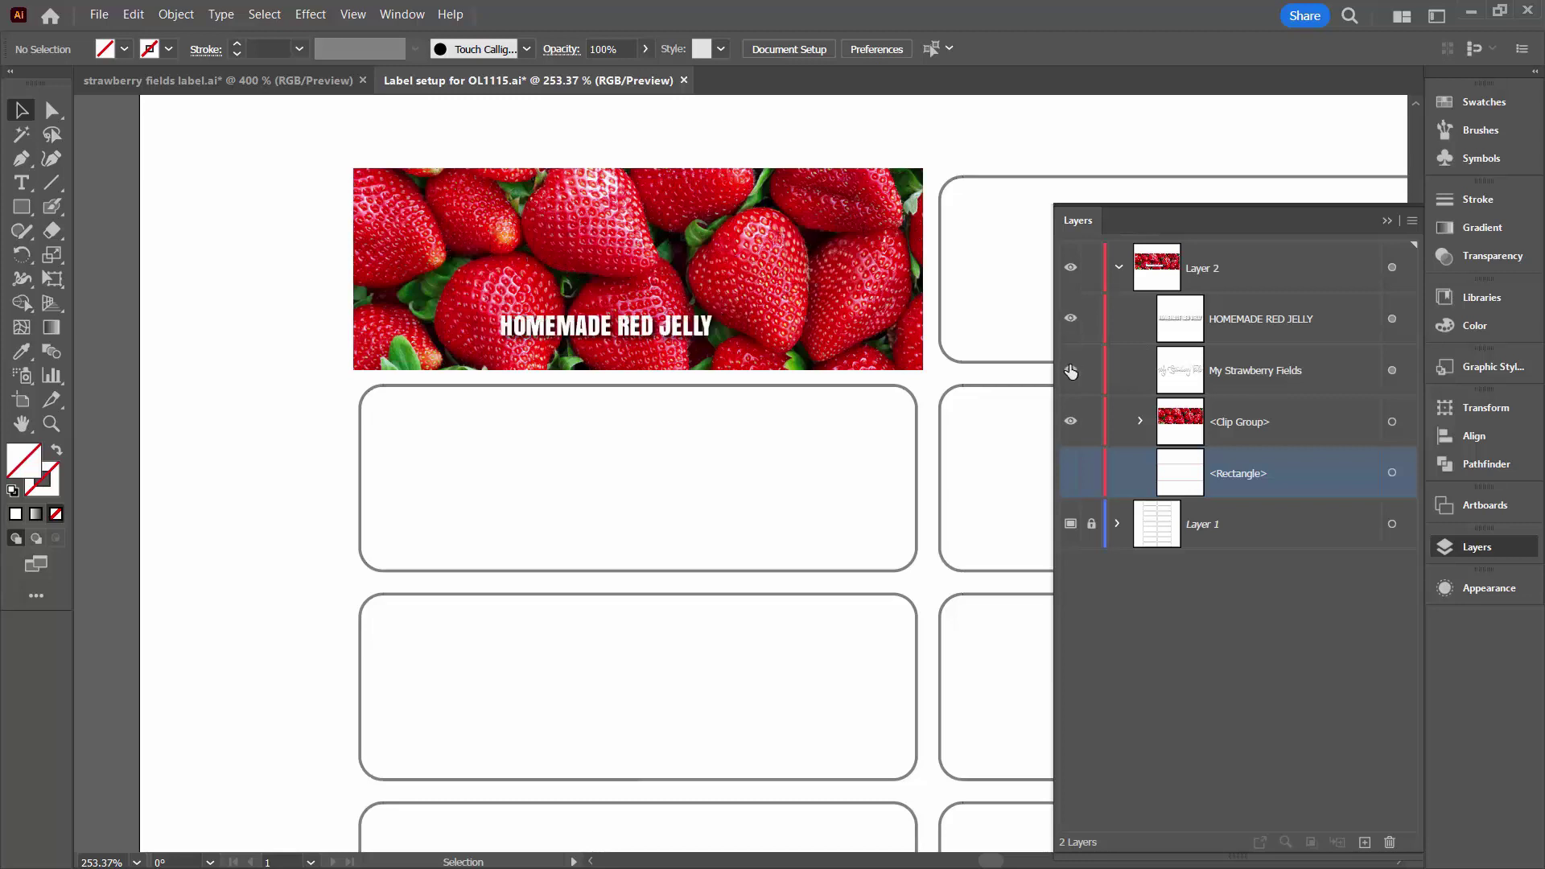
click(1071, 370)
click(1071, 425)
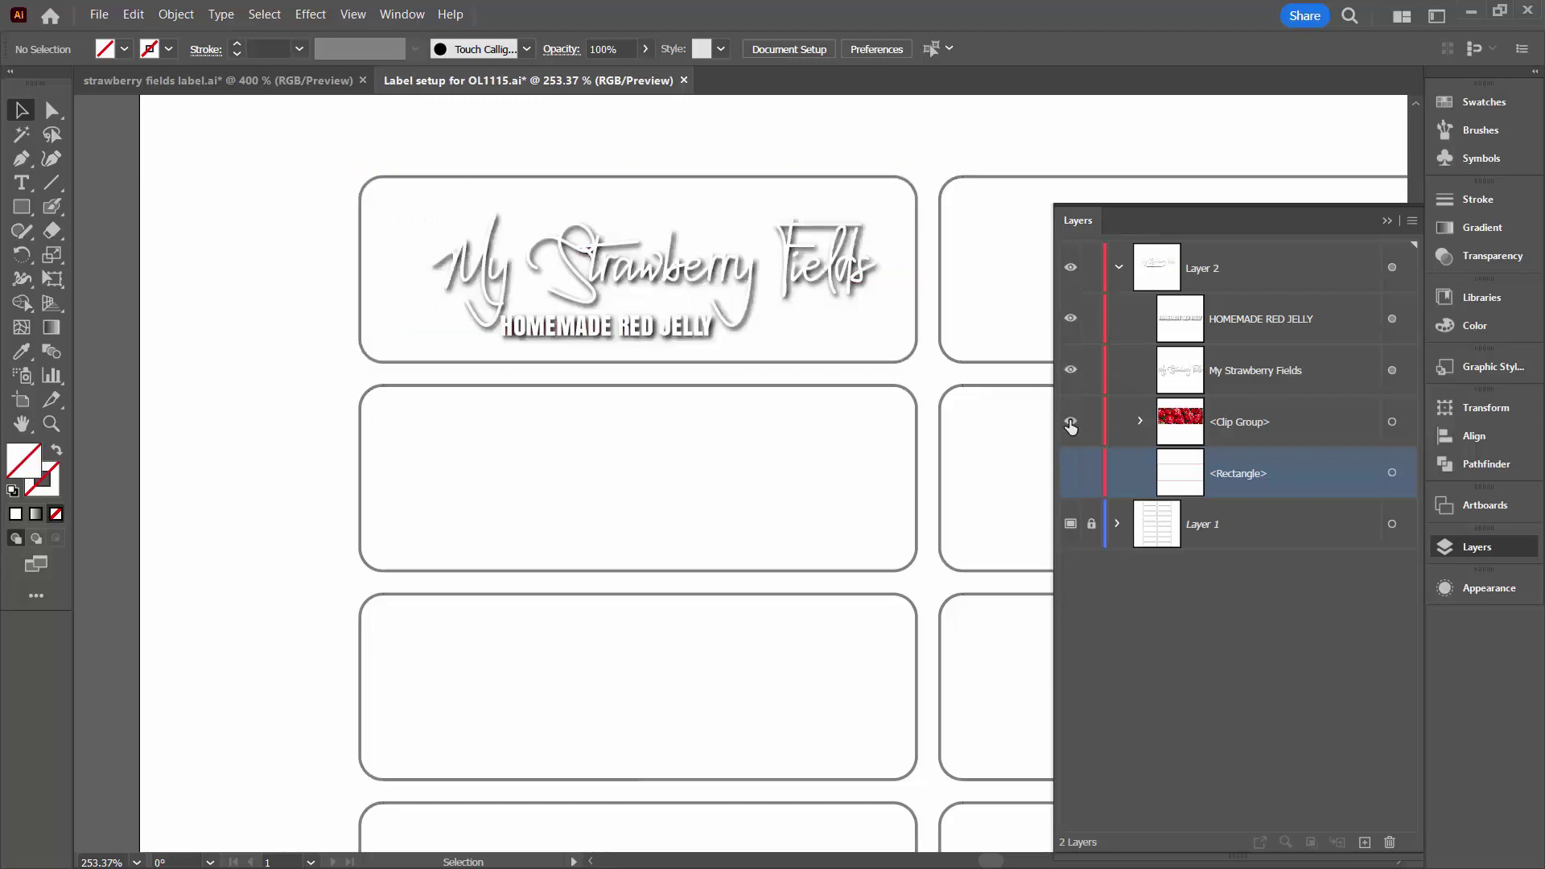
click(1071, 421)
Target Layer 2 with its Appearance settings detached, shortened and placed beside the layer list, showing both Transform effects.
click(1196, 277)
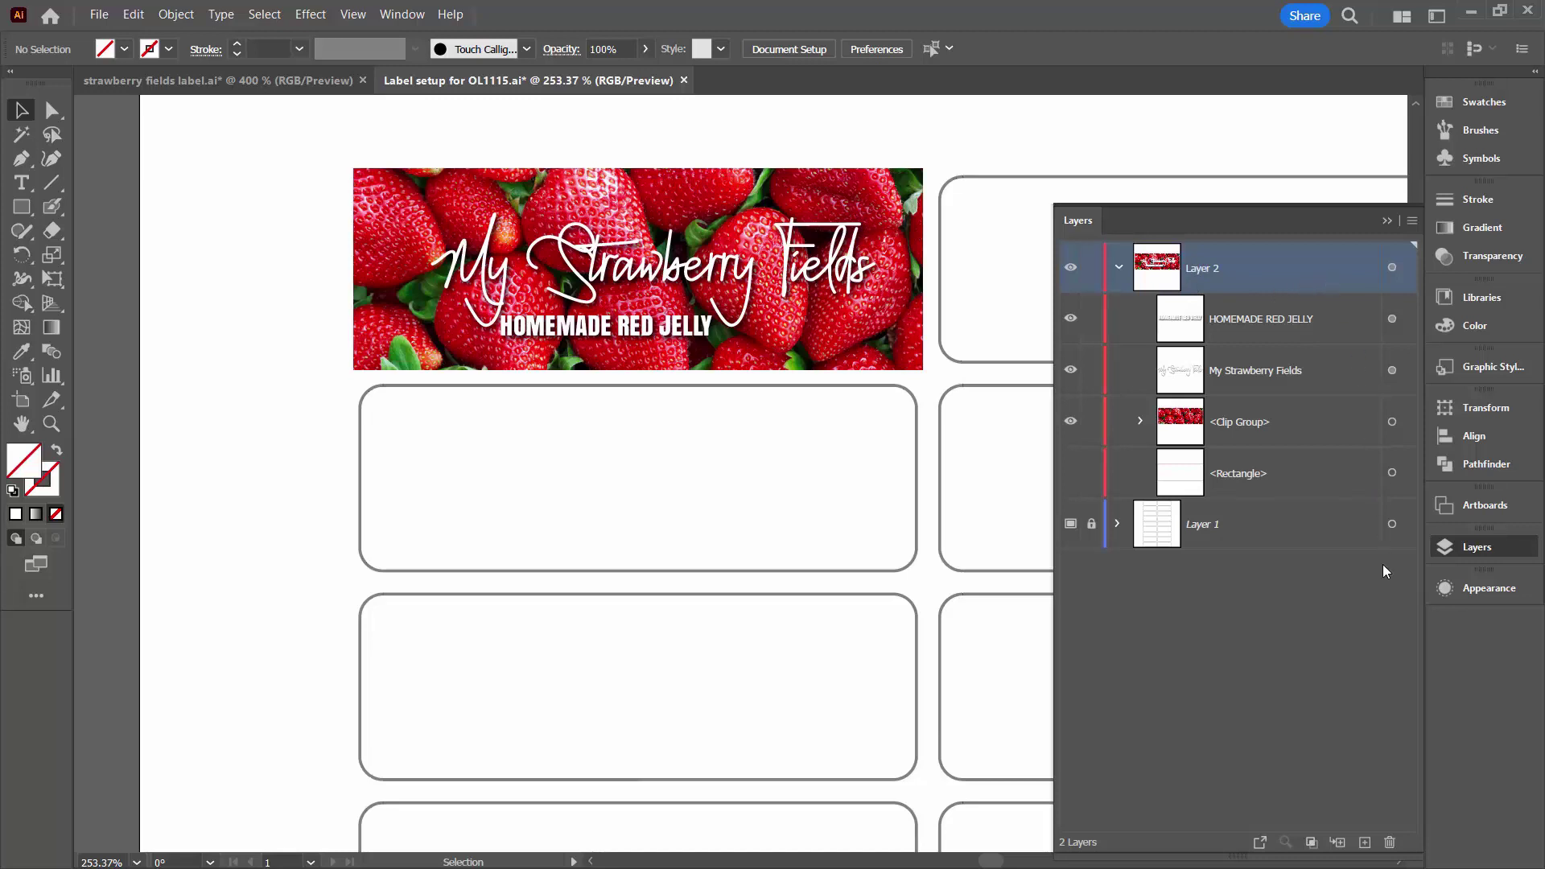
click(1459, 590)
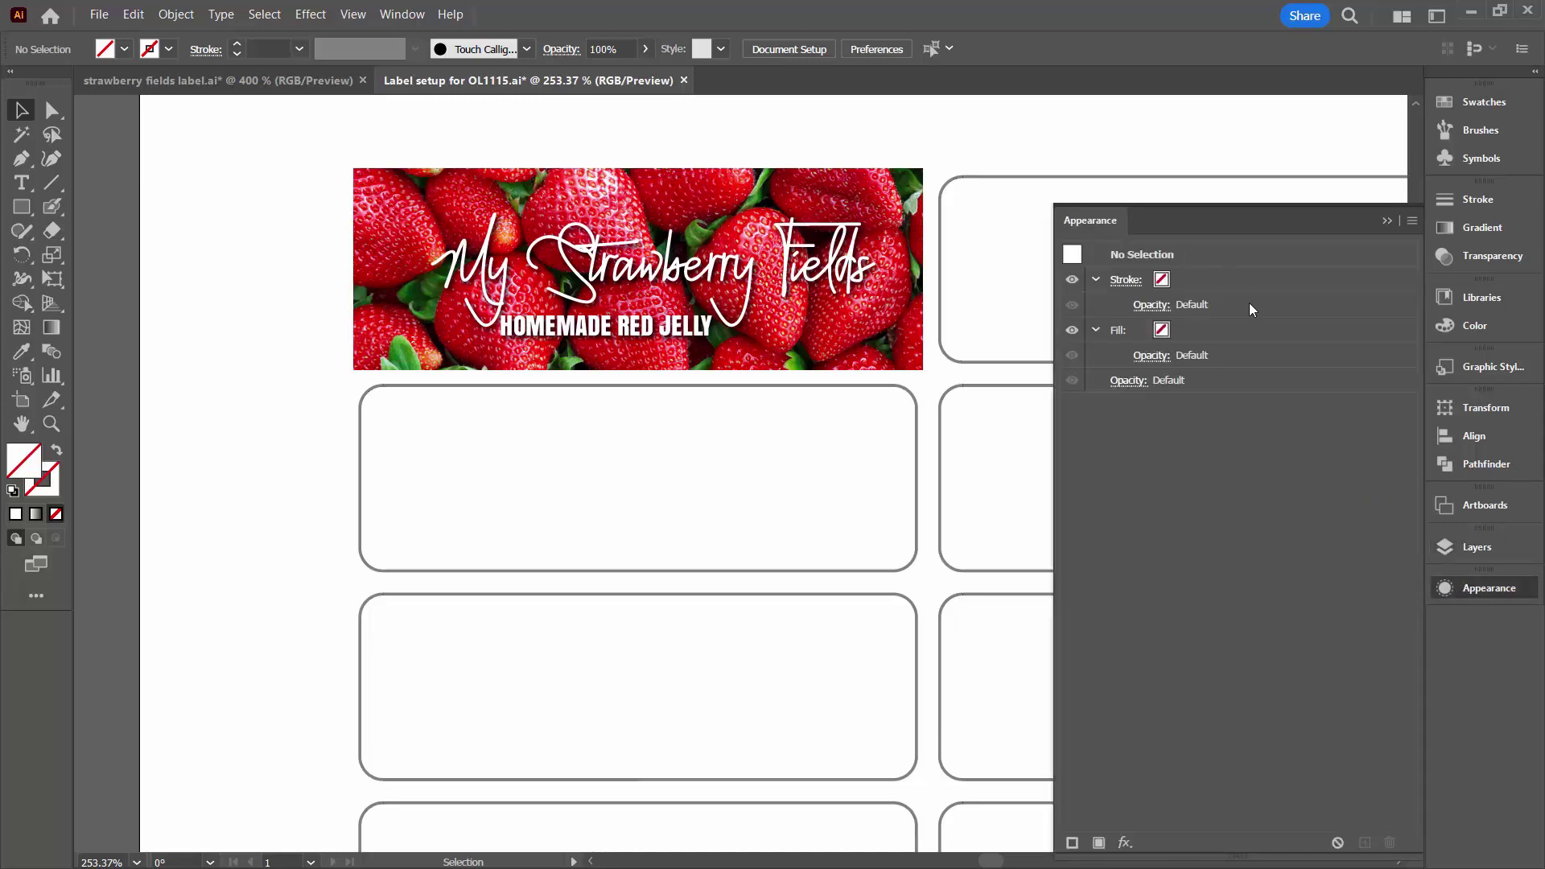
drag(1092, 258, 423, 435)
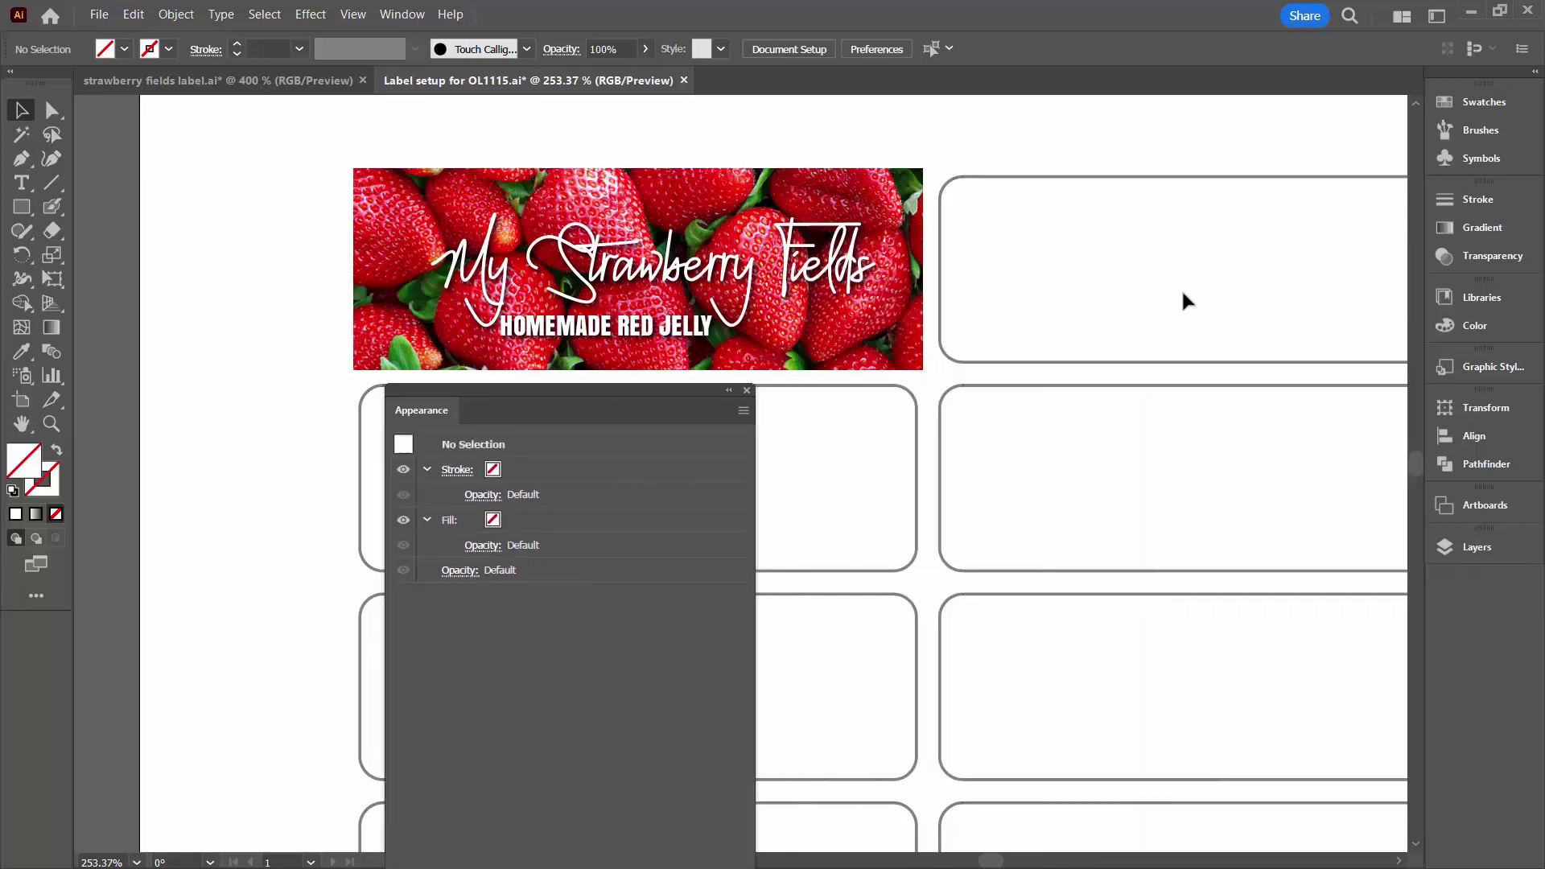
click(1449, 546)
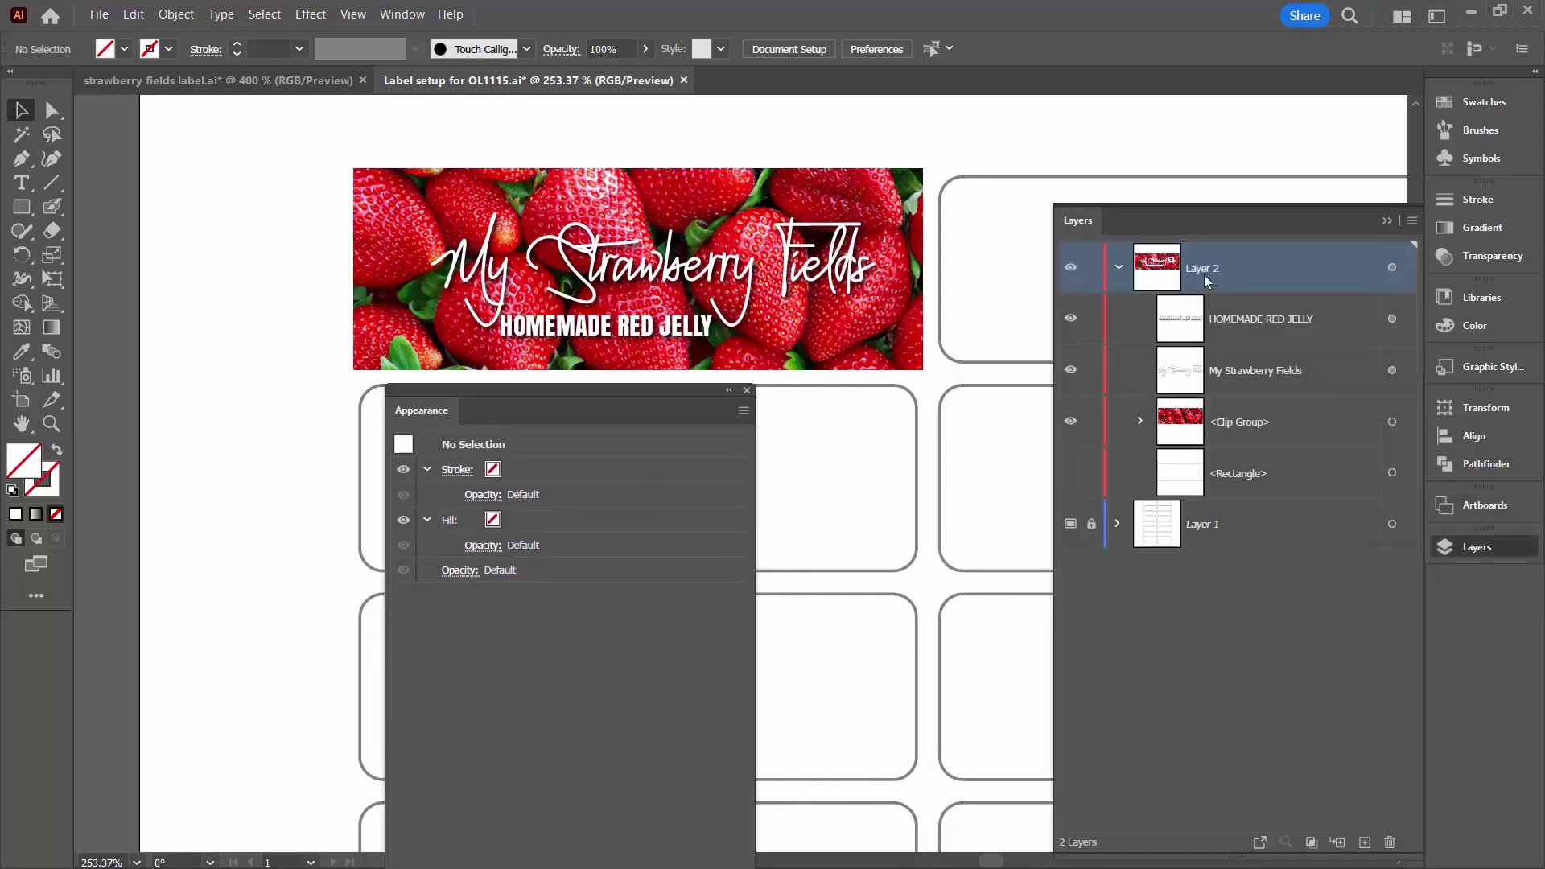
click(1392, 268)
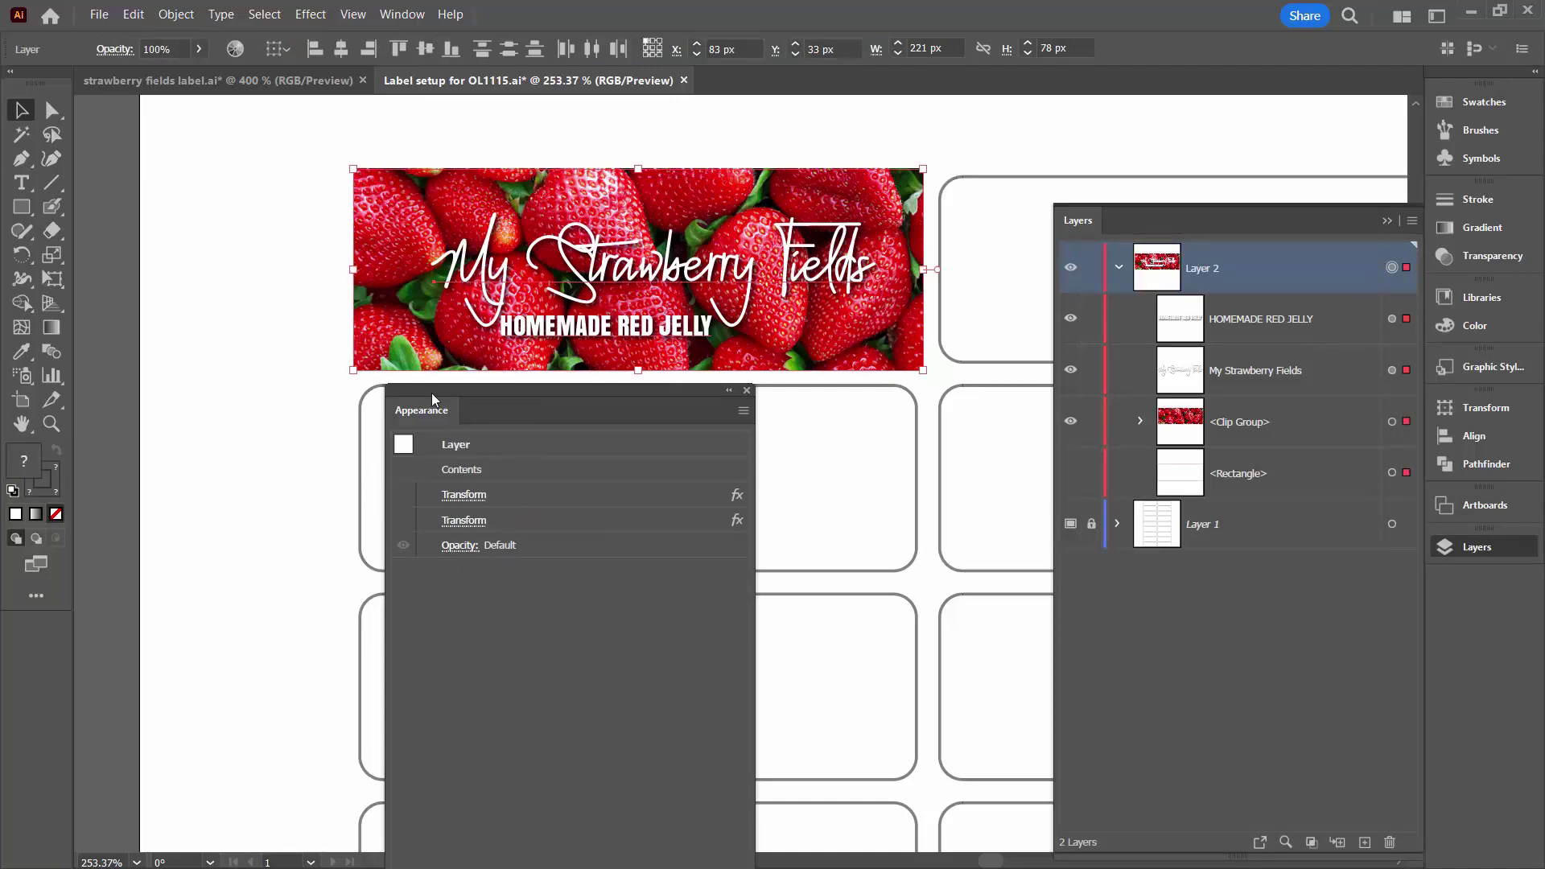
drag(435, 390, 543, 167)
drag(672, 811, 671, 354)
drag(565, 168, 713, 528)
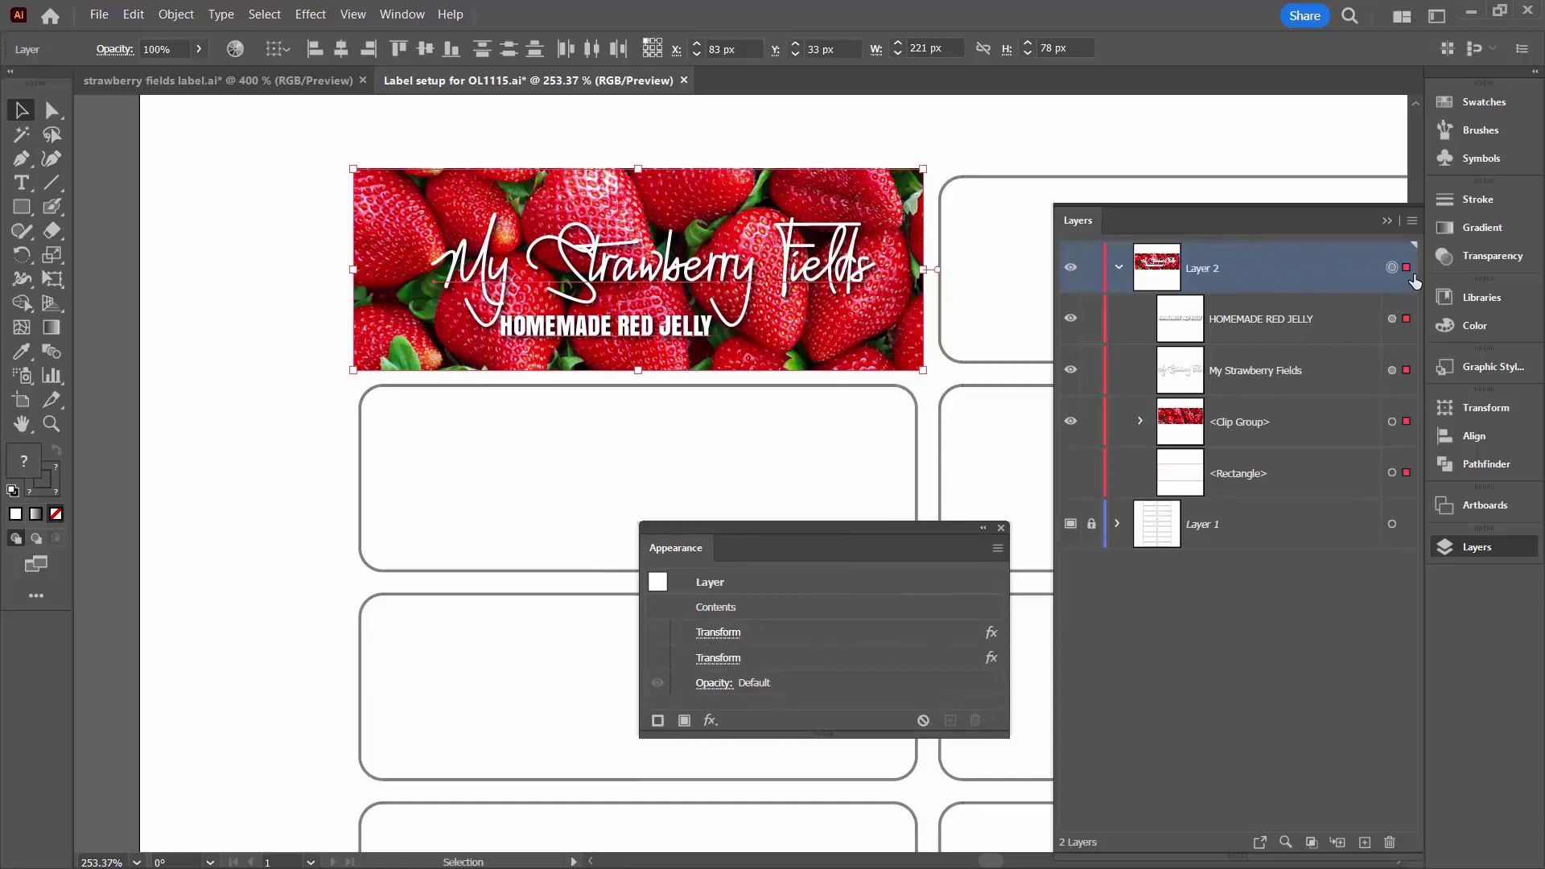
Turn both of Layer 2's Transform effects back on to repeat the strawberry label across the sheet, and close the Appearance and layer lists.
click(658, 632)
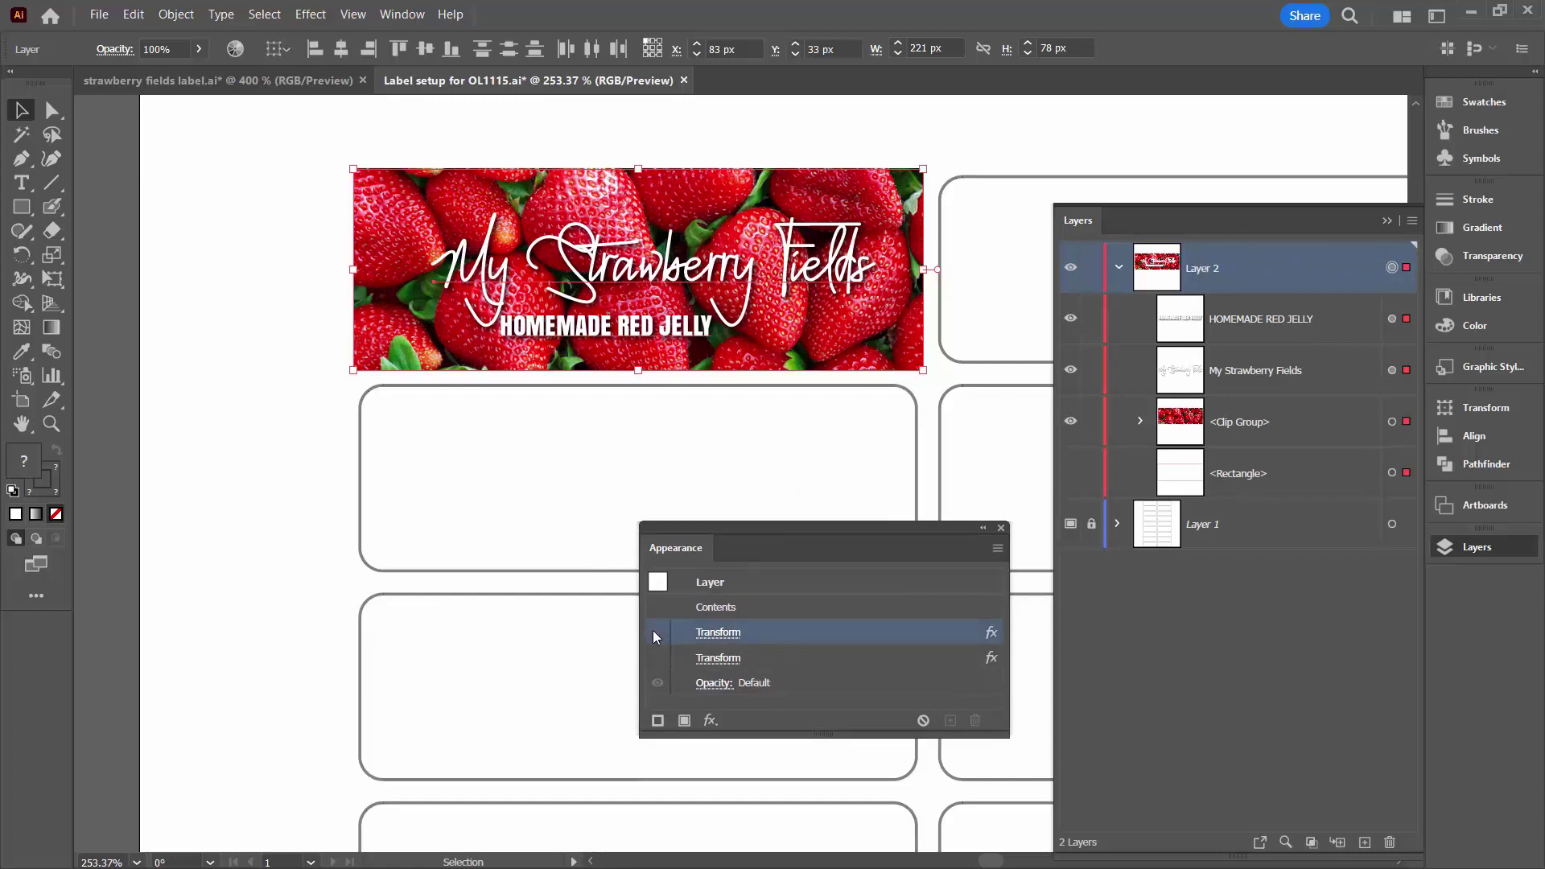
click(657, 658)
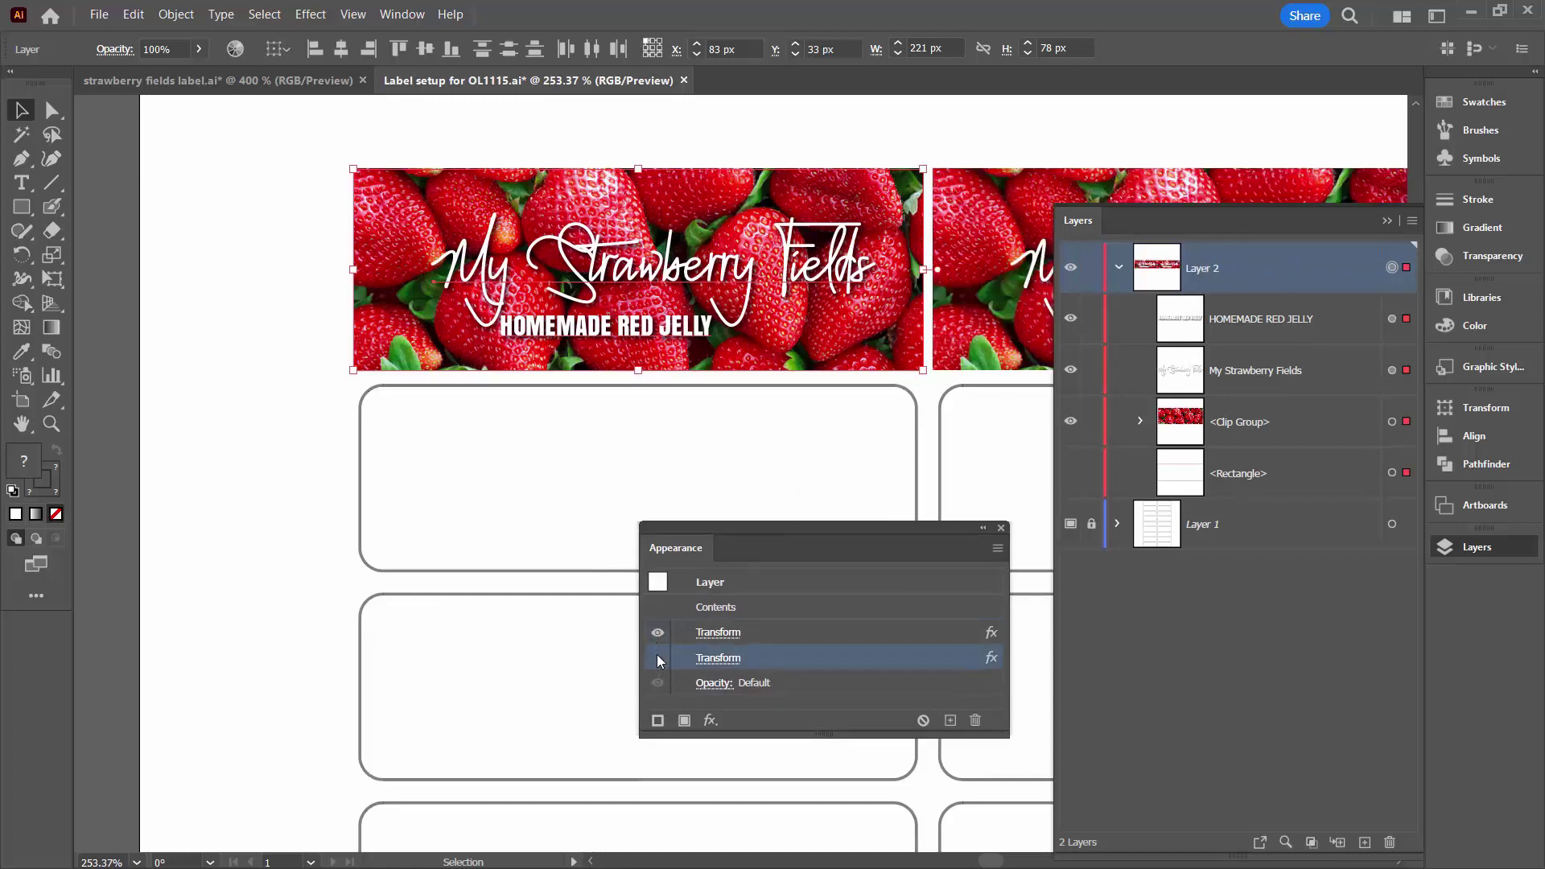
click(251, 473)
click(1001, 528)
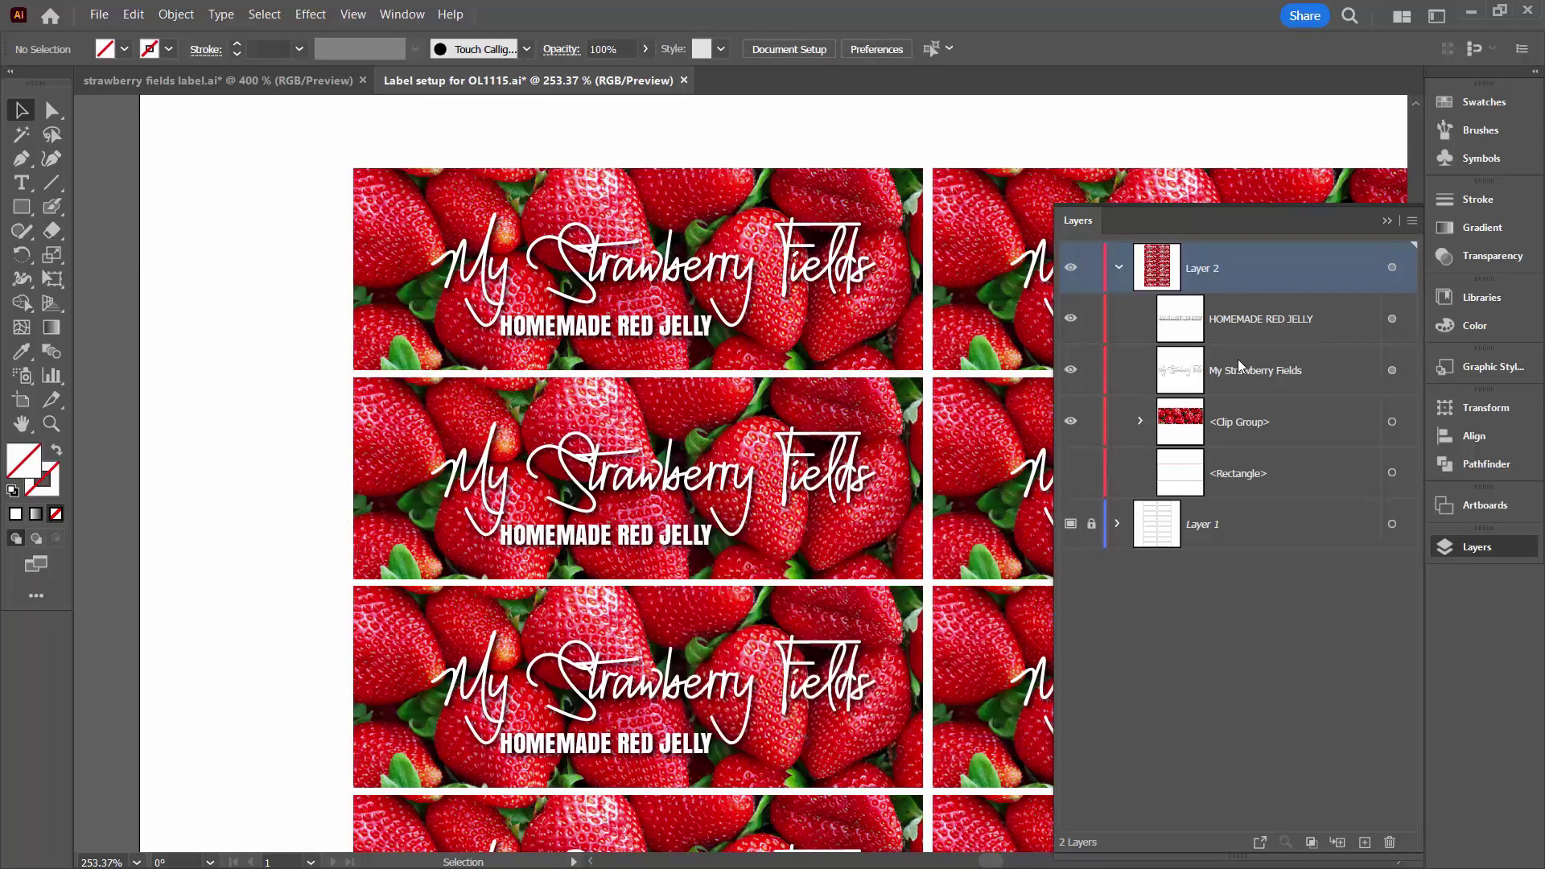
click(1389, 222)
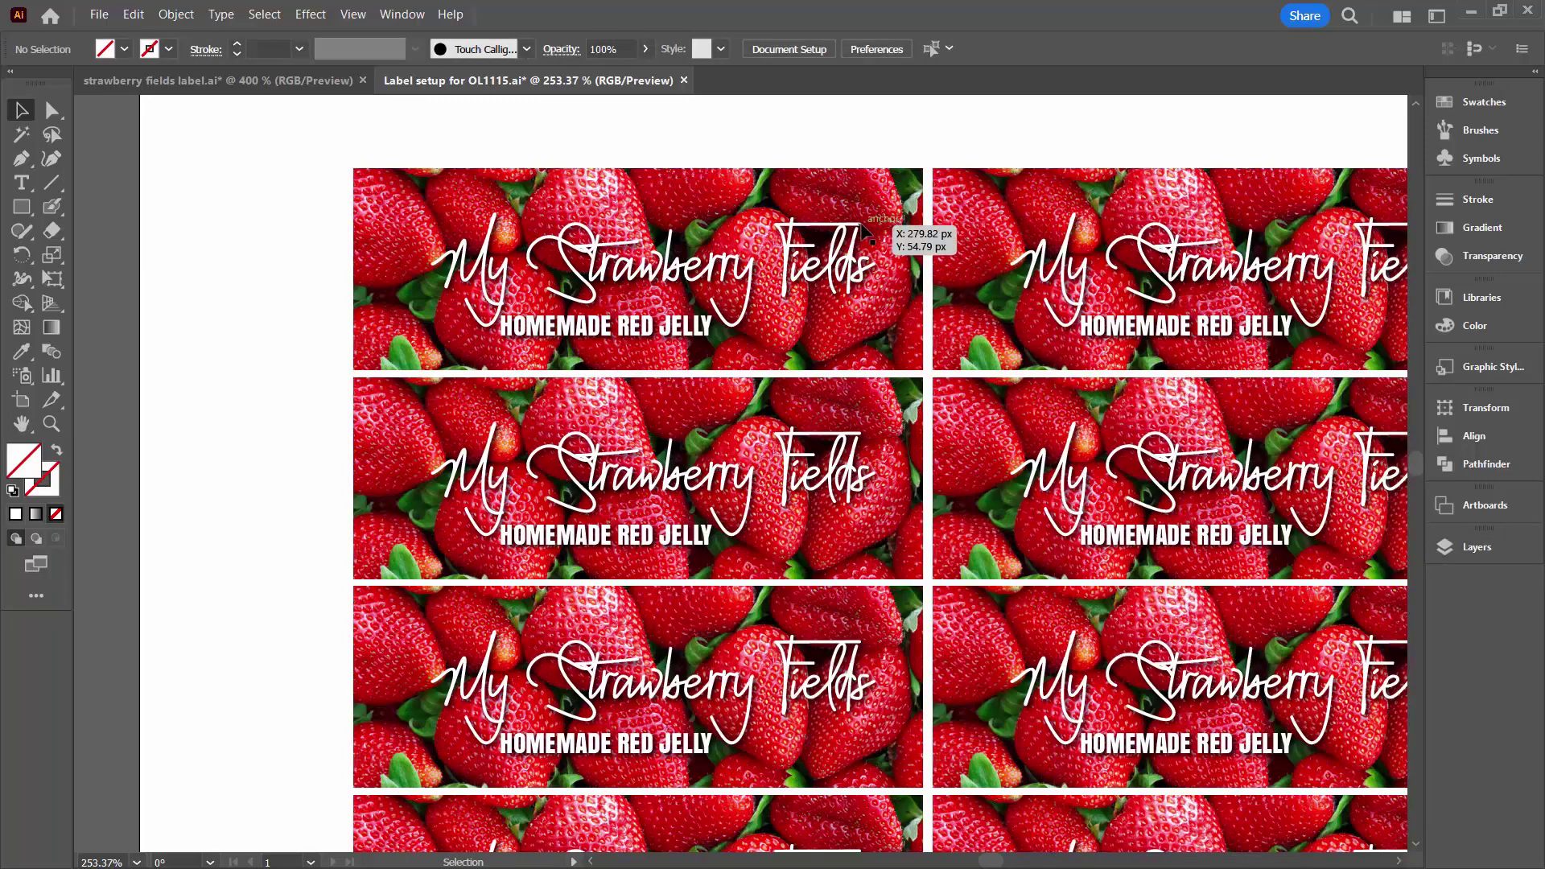
key(ctrl+0)
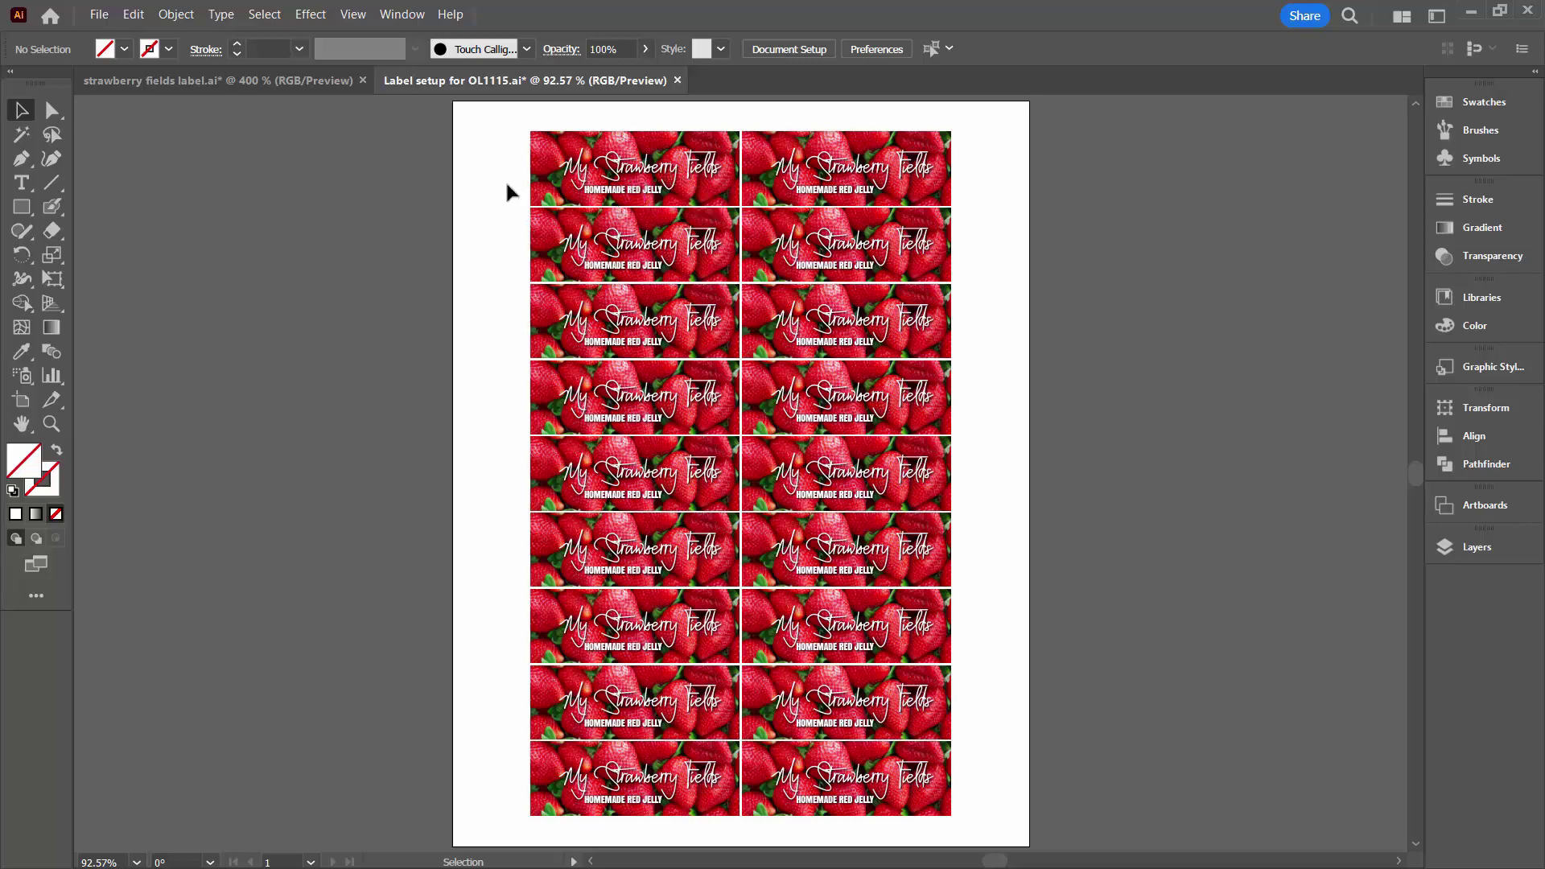
Review the print settings for the label sheet with scaling set to Do Not Scale, and leave without printing.
click(99, 15)
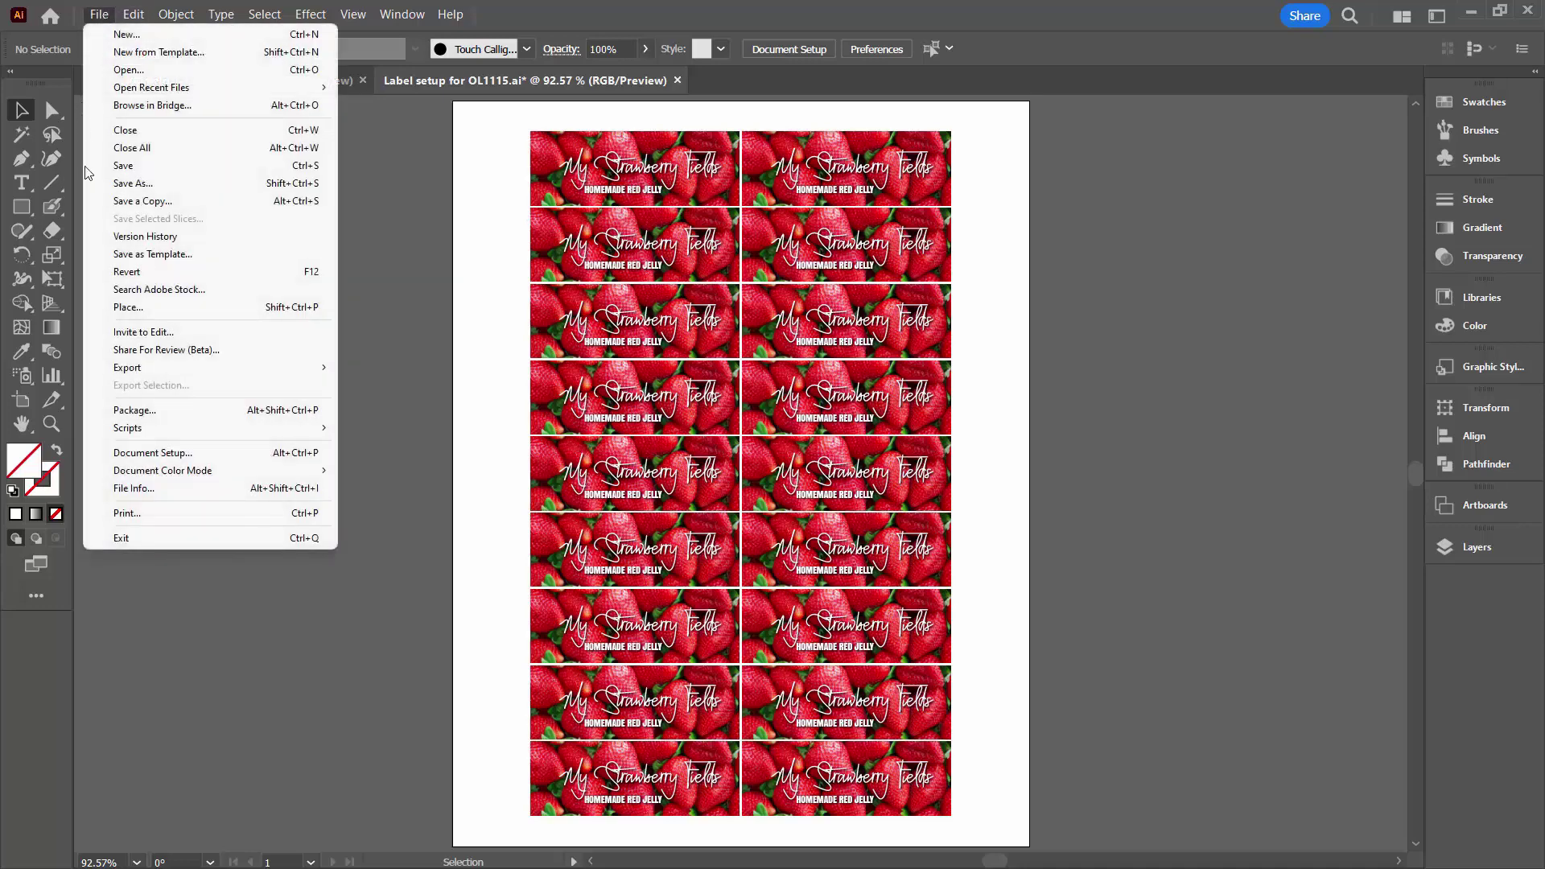
click(129, 512)
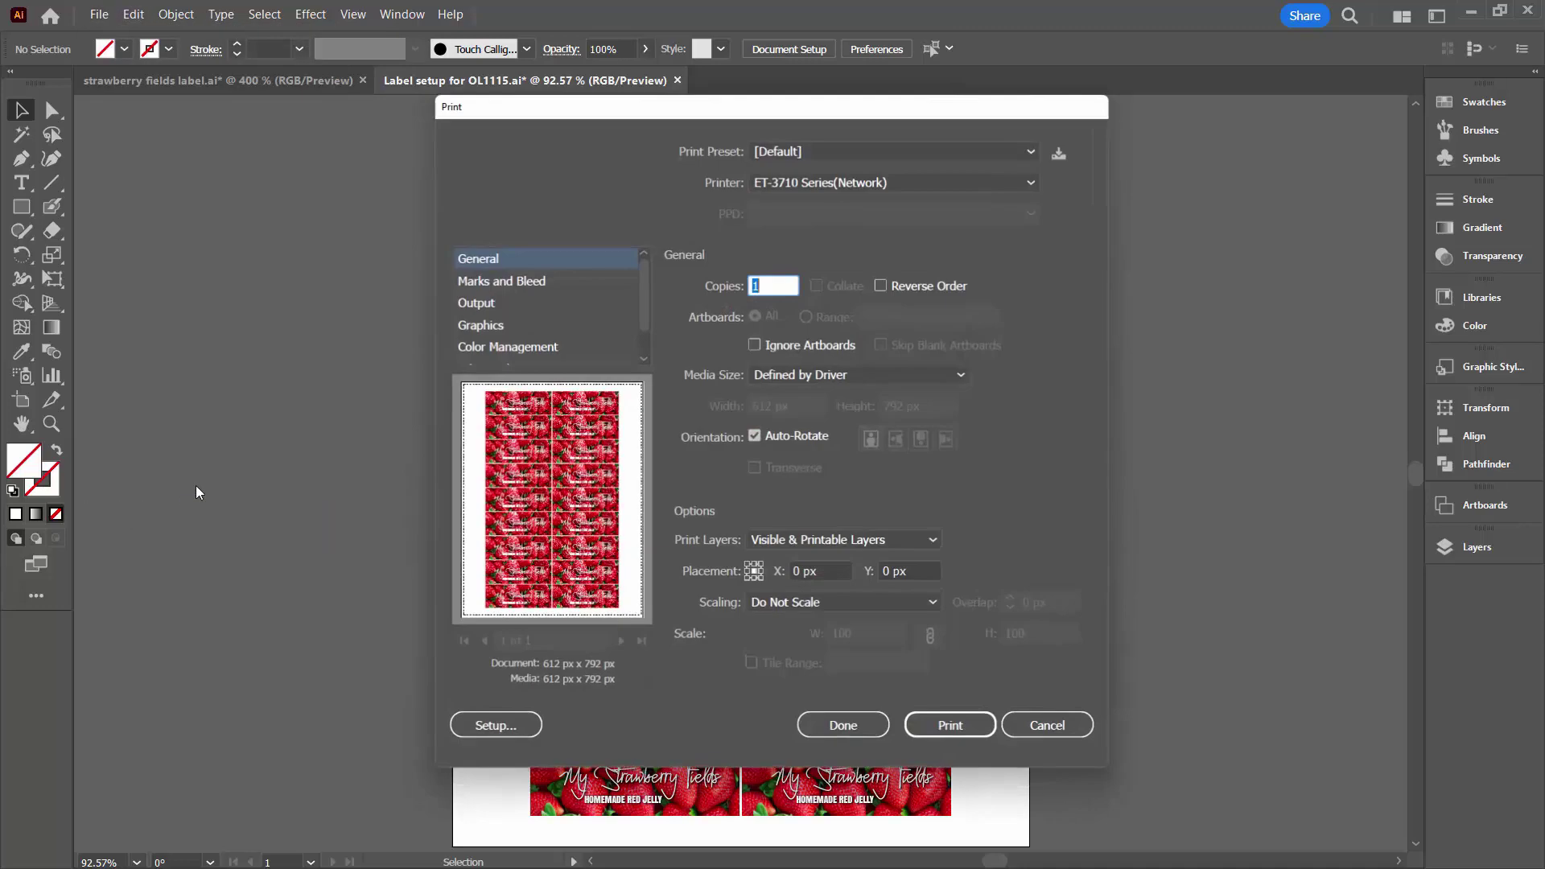
drag(544, 110, 358, 121)
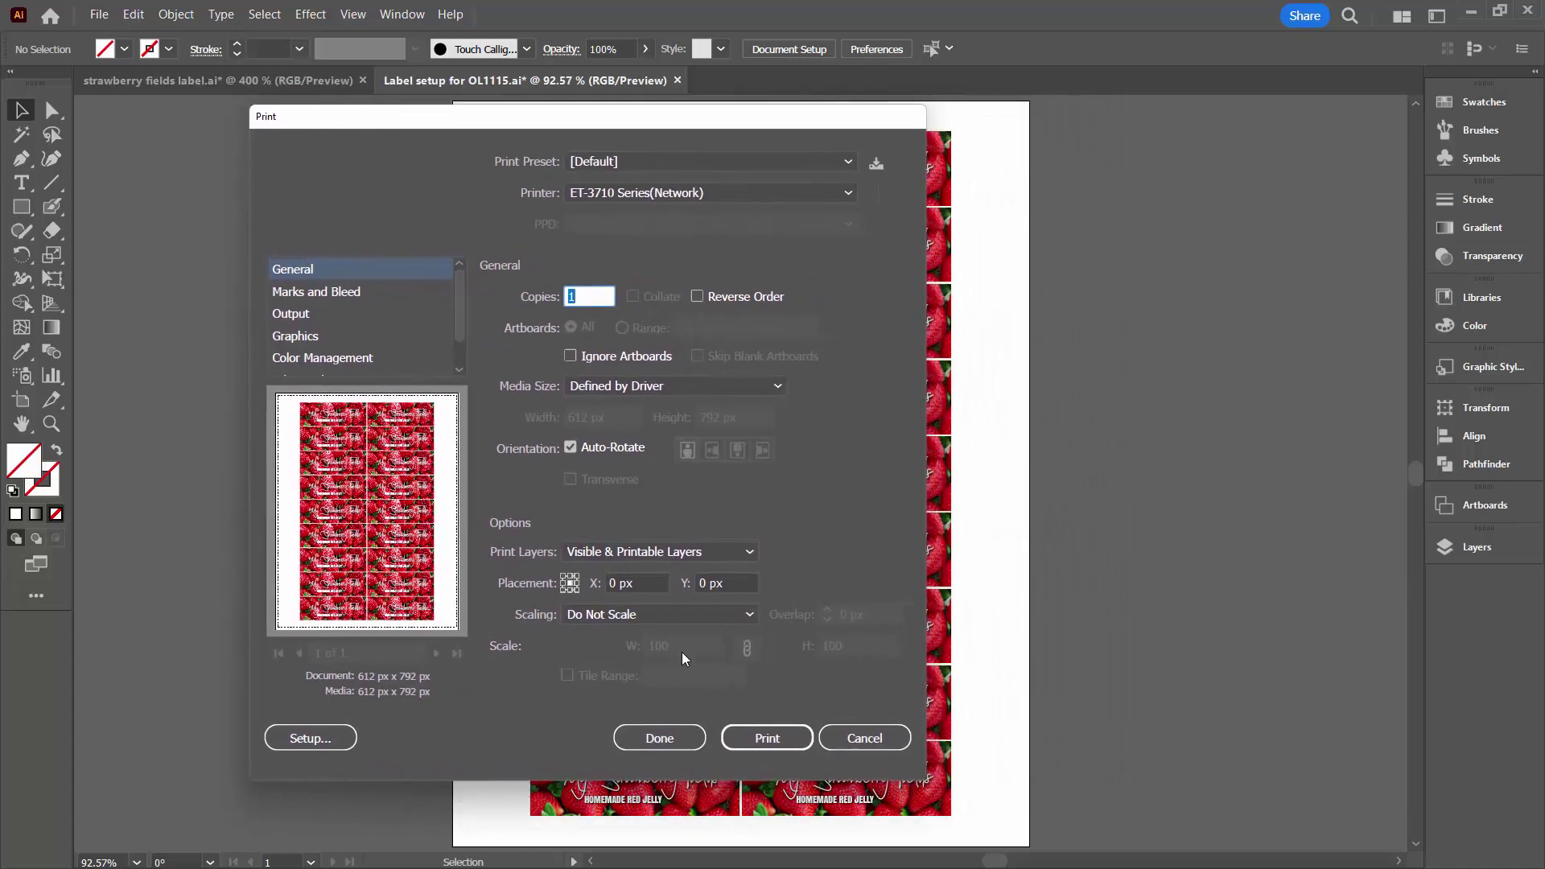
click(676, 616)
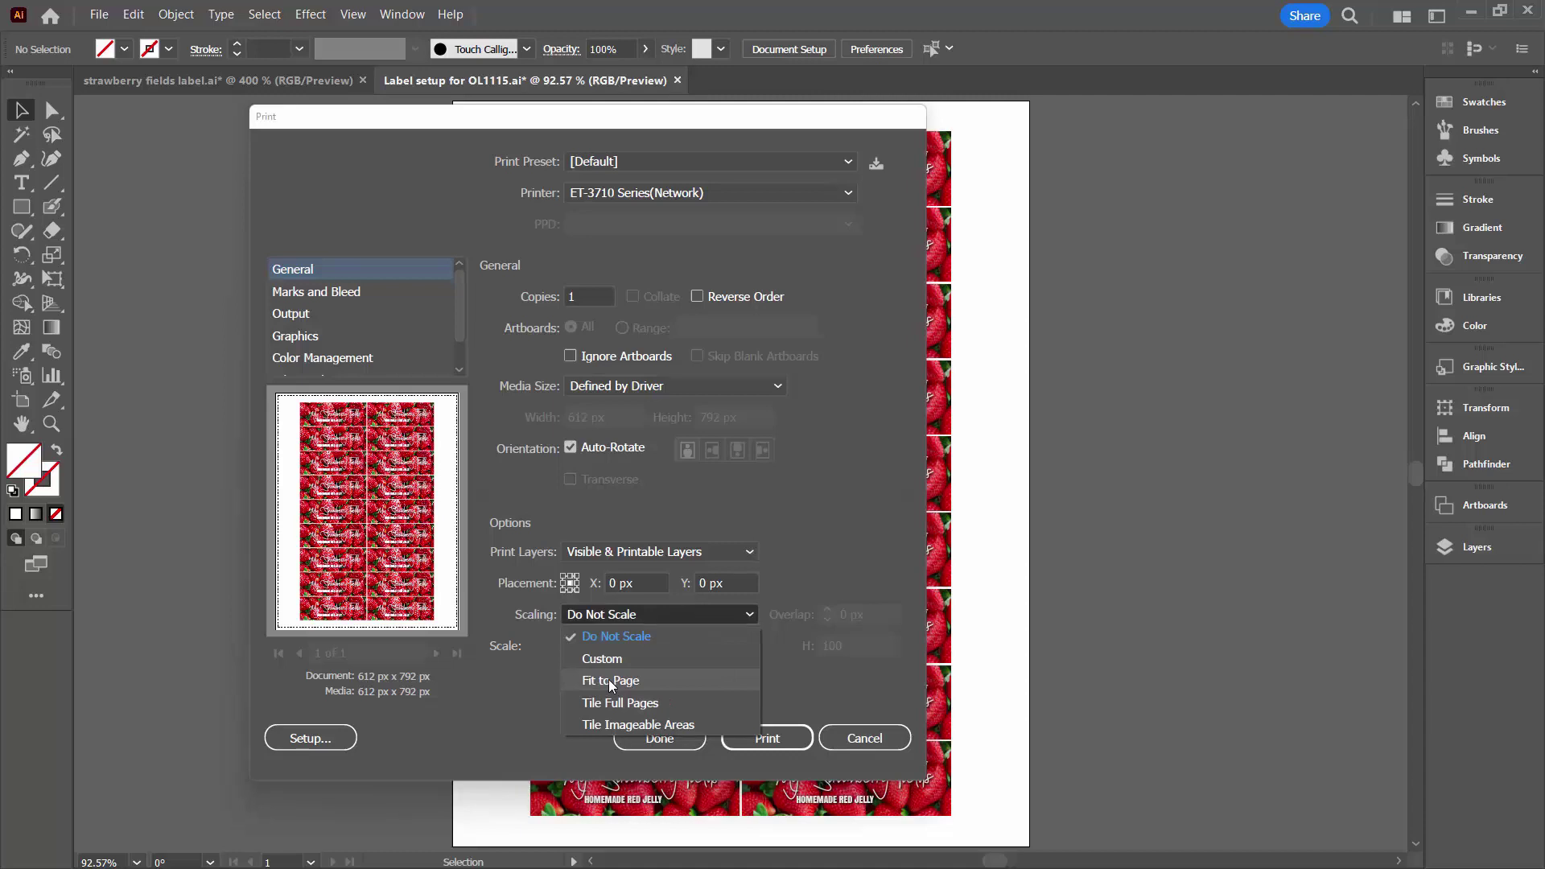
click(632, 637)
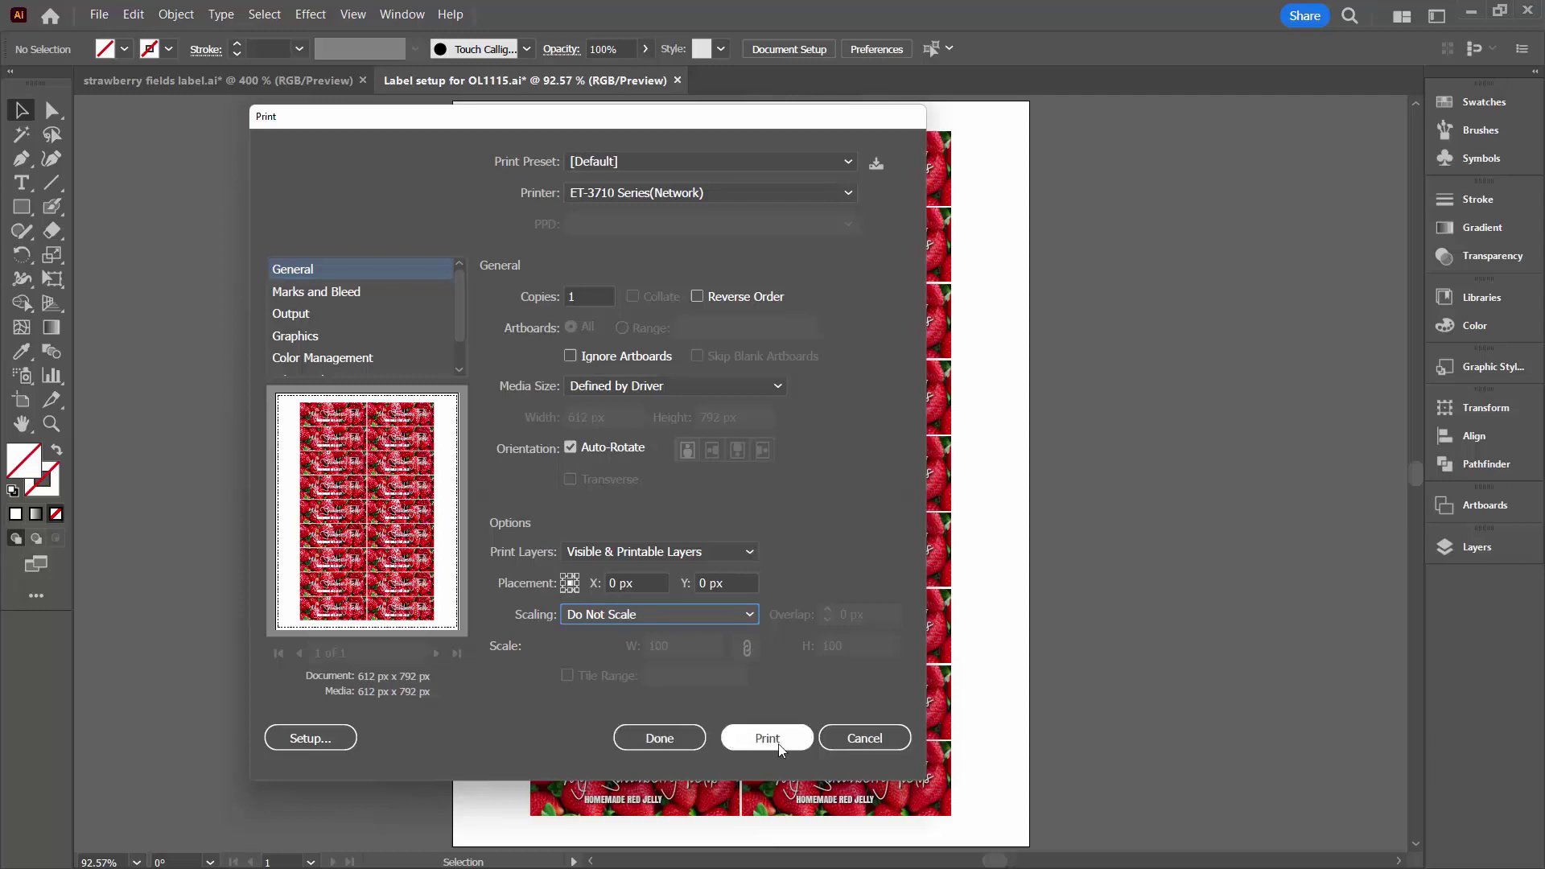
click(871, 741)
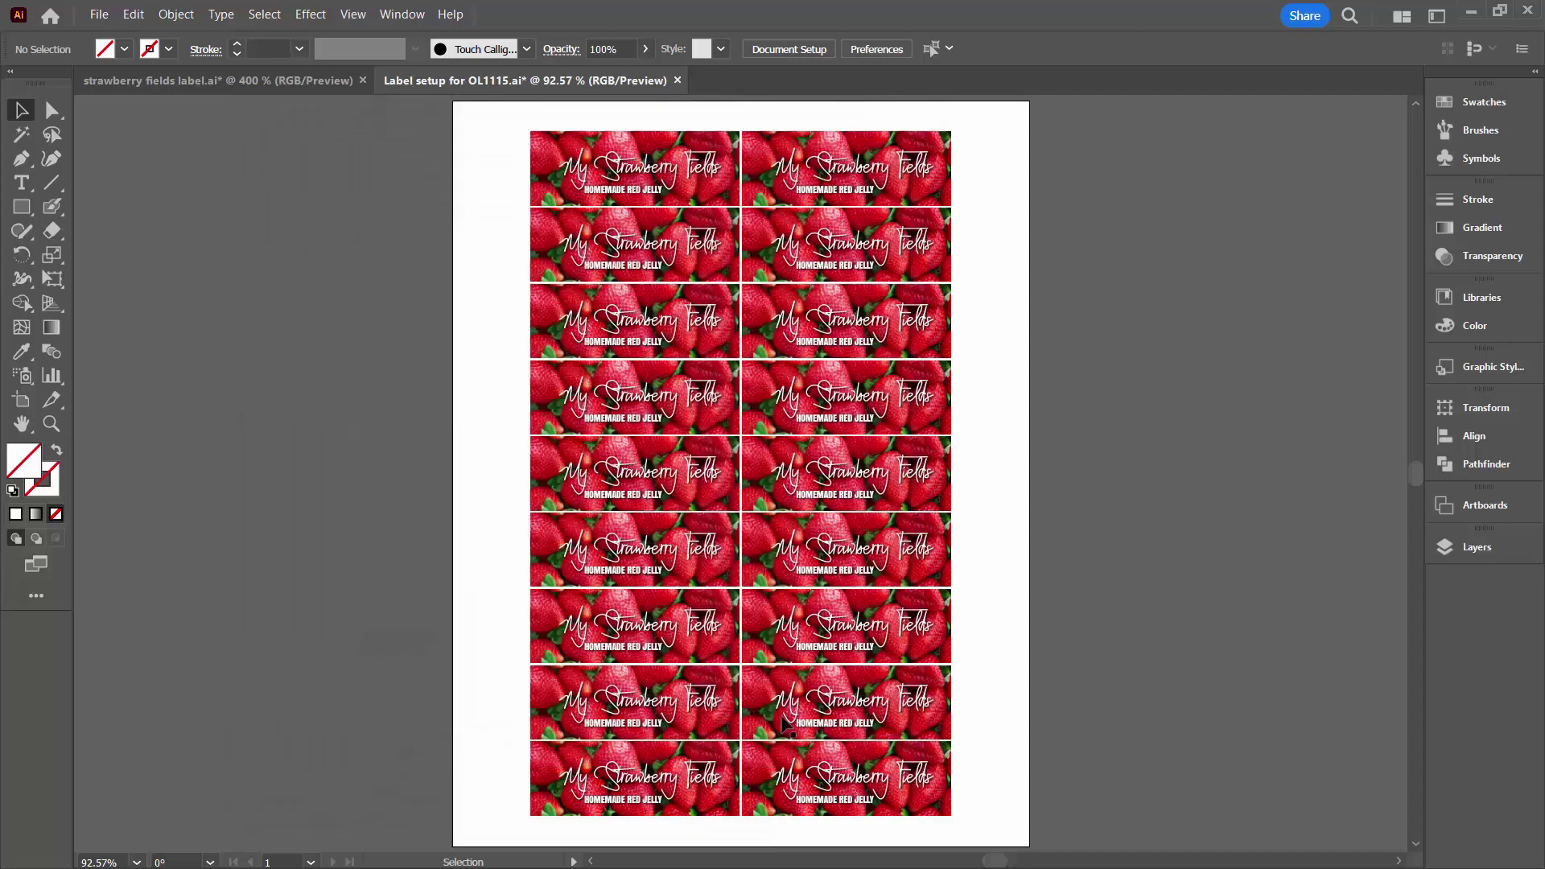